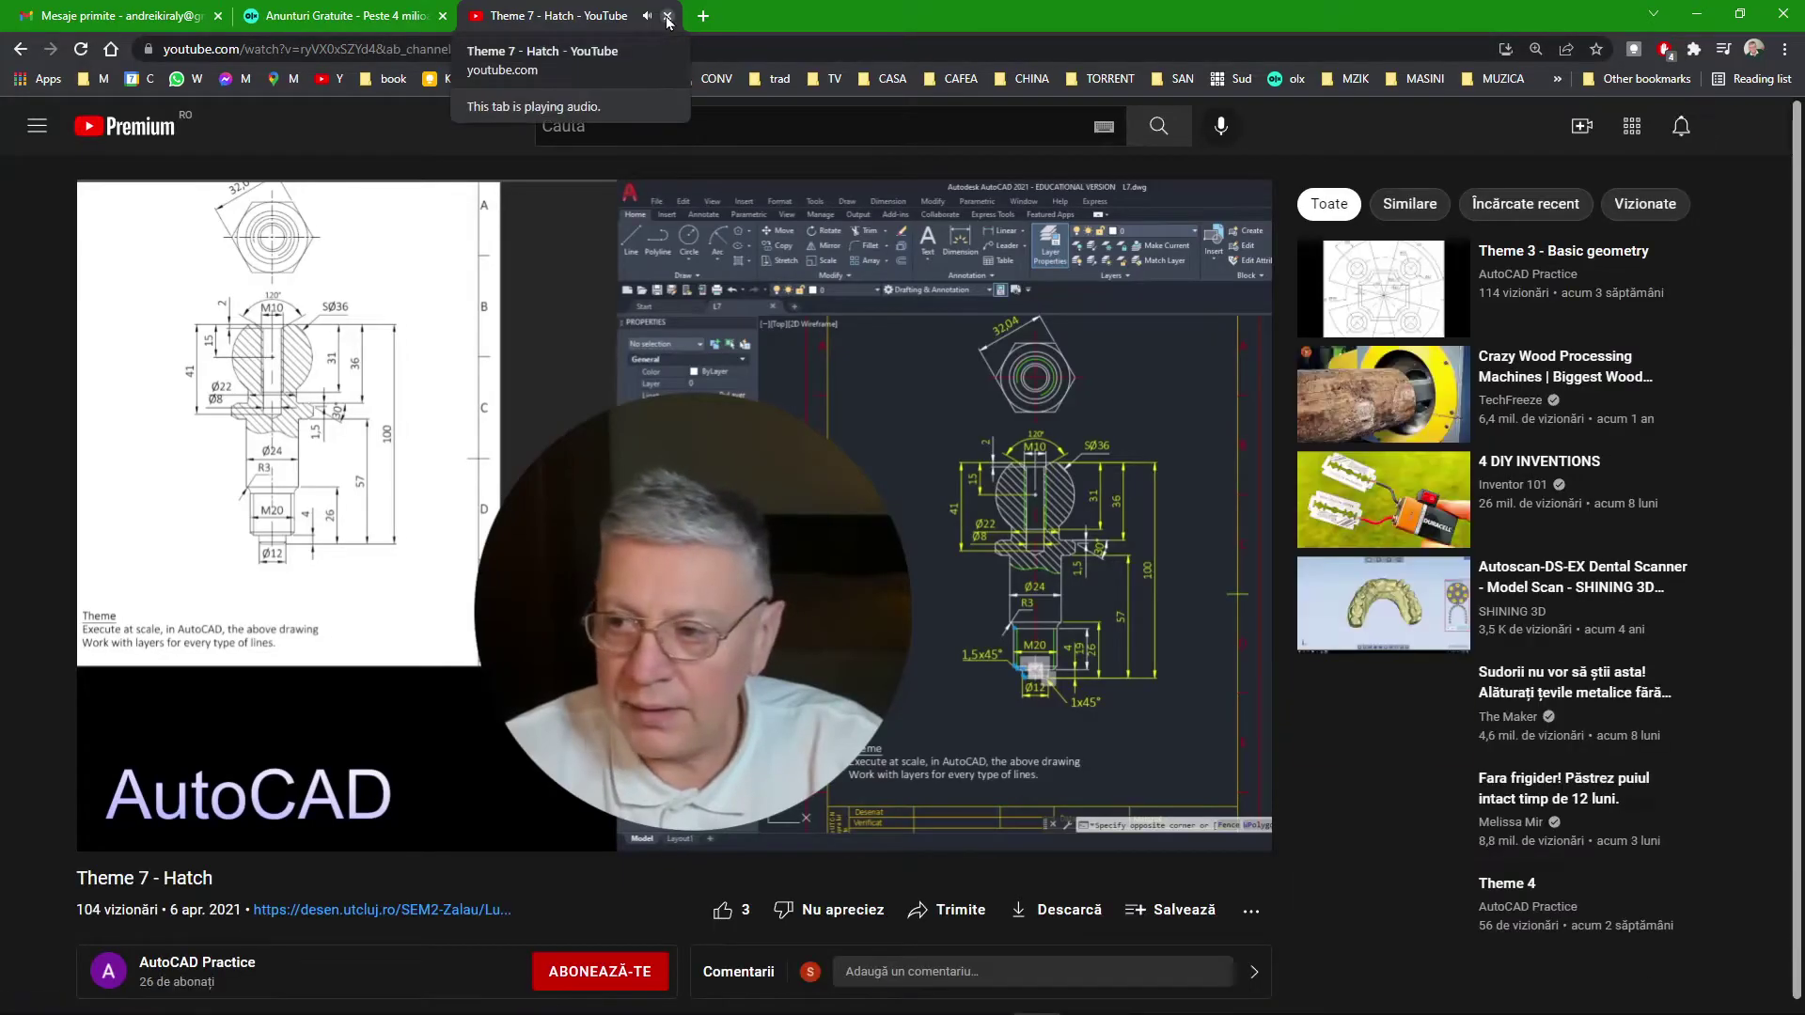
Close the YouTube and OLX browser tabs and minimise the browser to switch to the L6.dwg drawing in AutoCAD
left_click(667, 17)
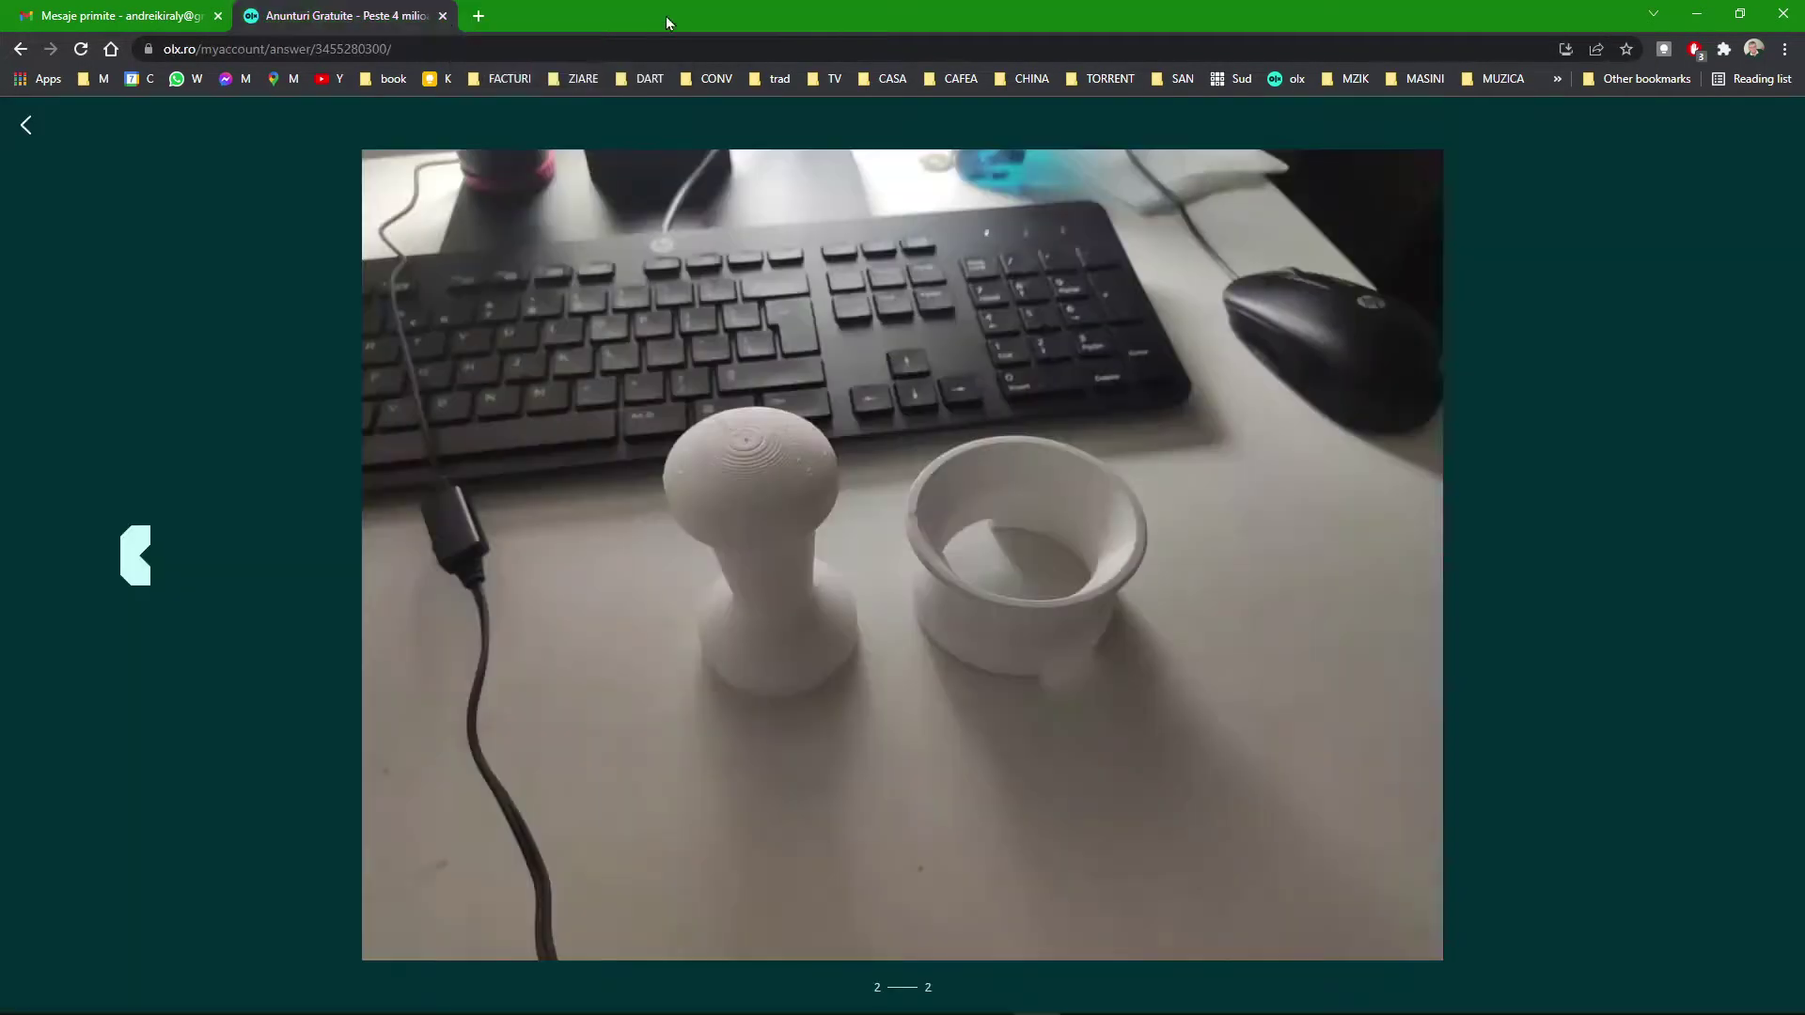
left_click(177, 19)
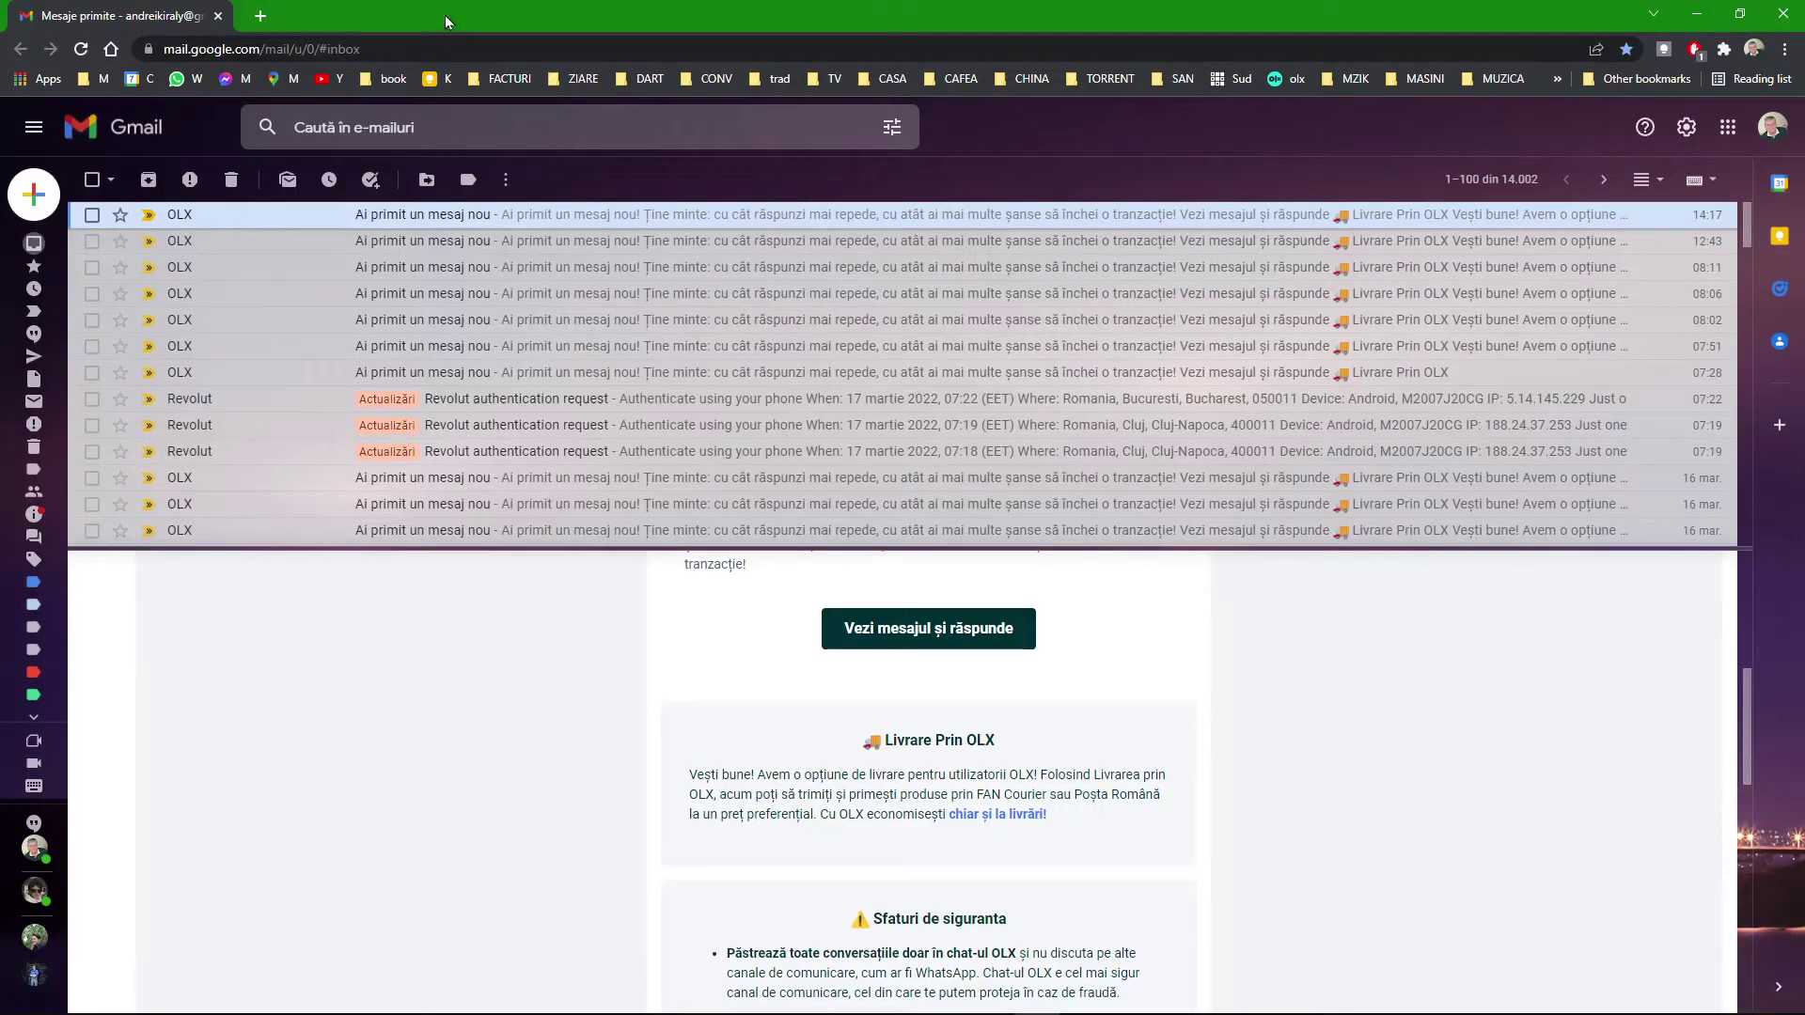
left_click(1710, 18)
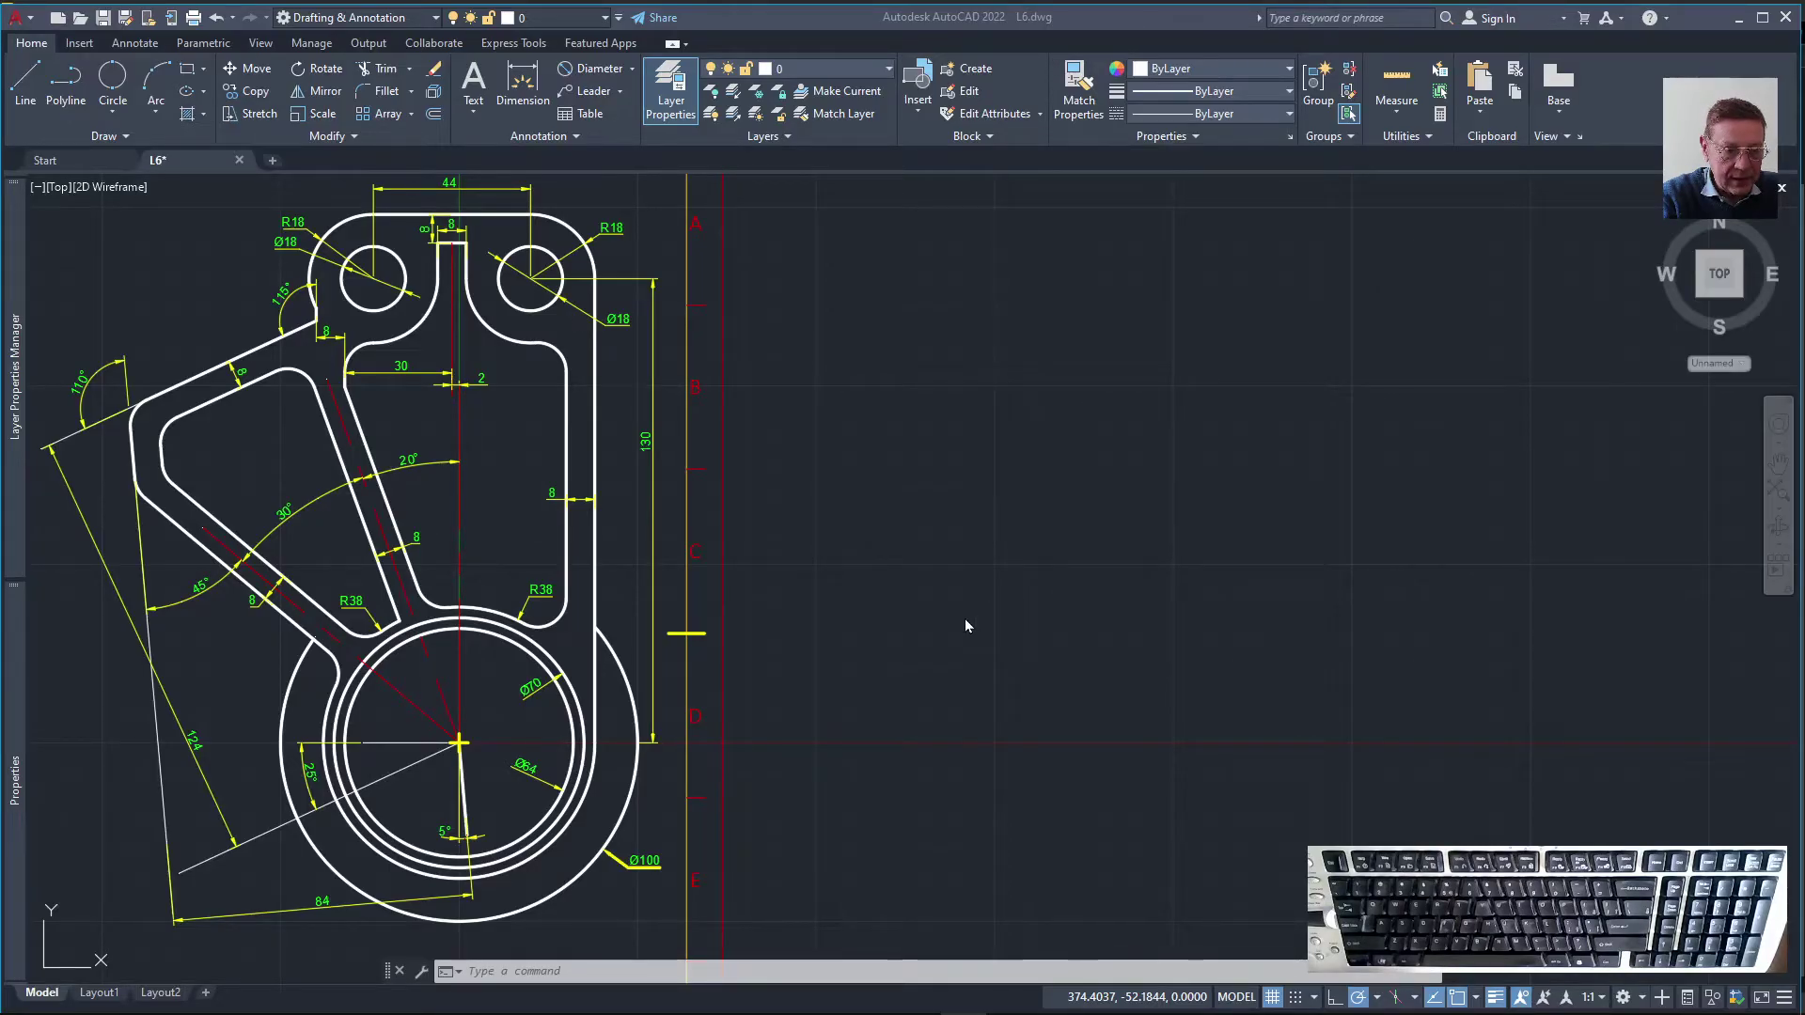
Move the UCS origin to the empty area beside the reference drawing, keeping the default axis directions
left_click(944, 696)
key("Escape")
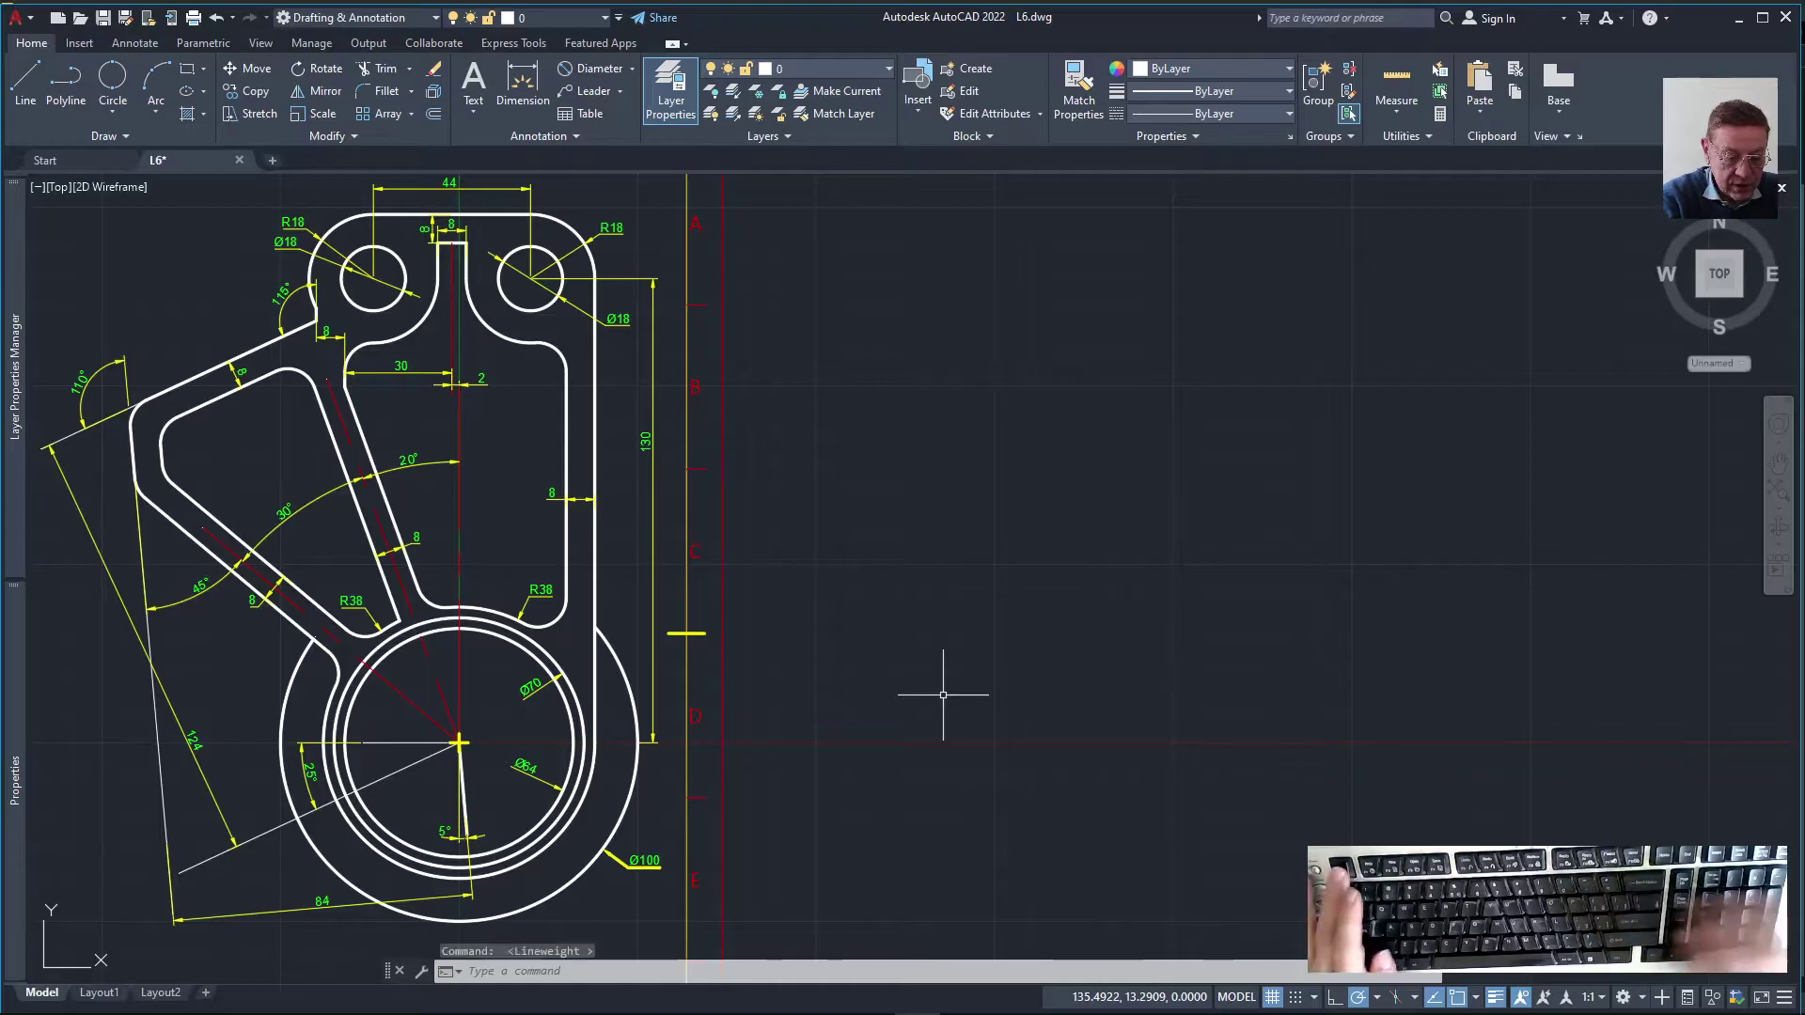
type("UcS")
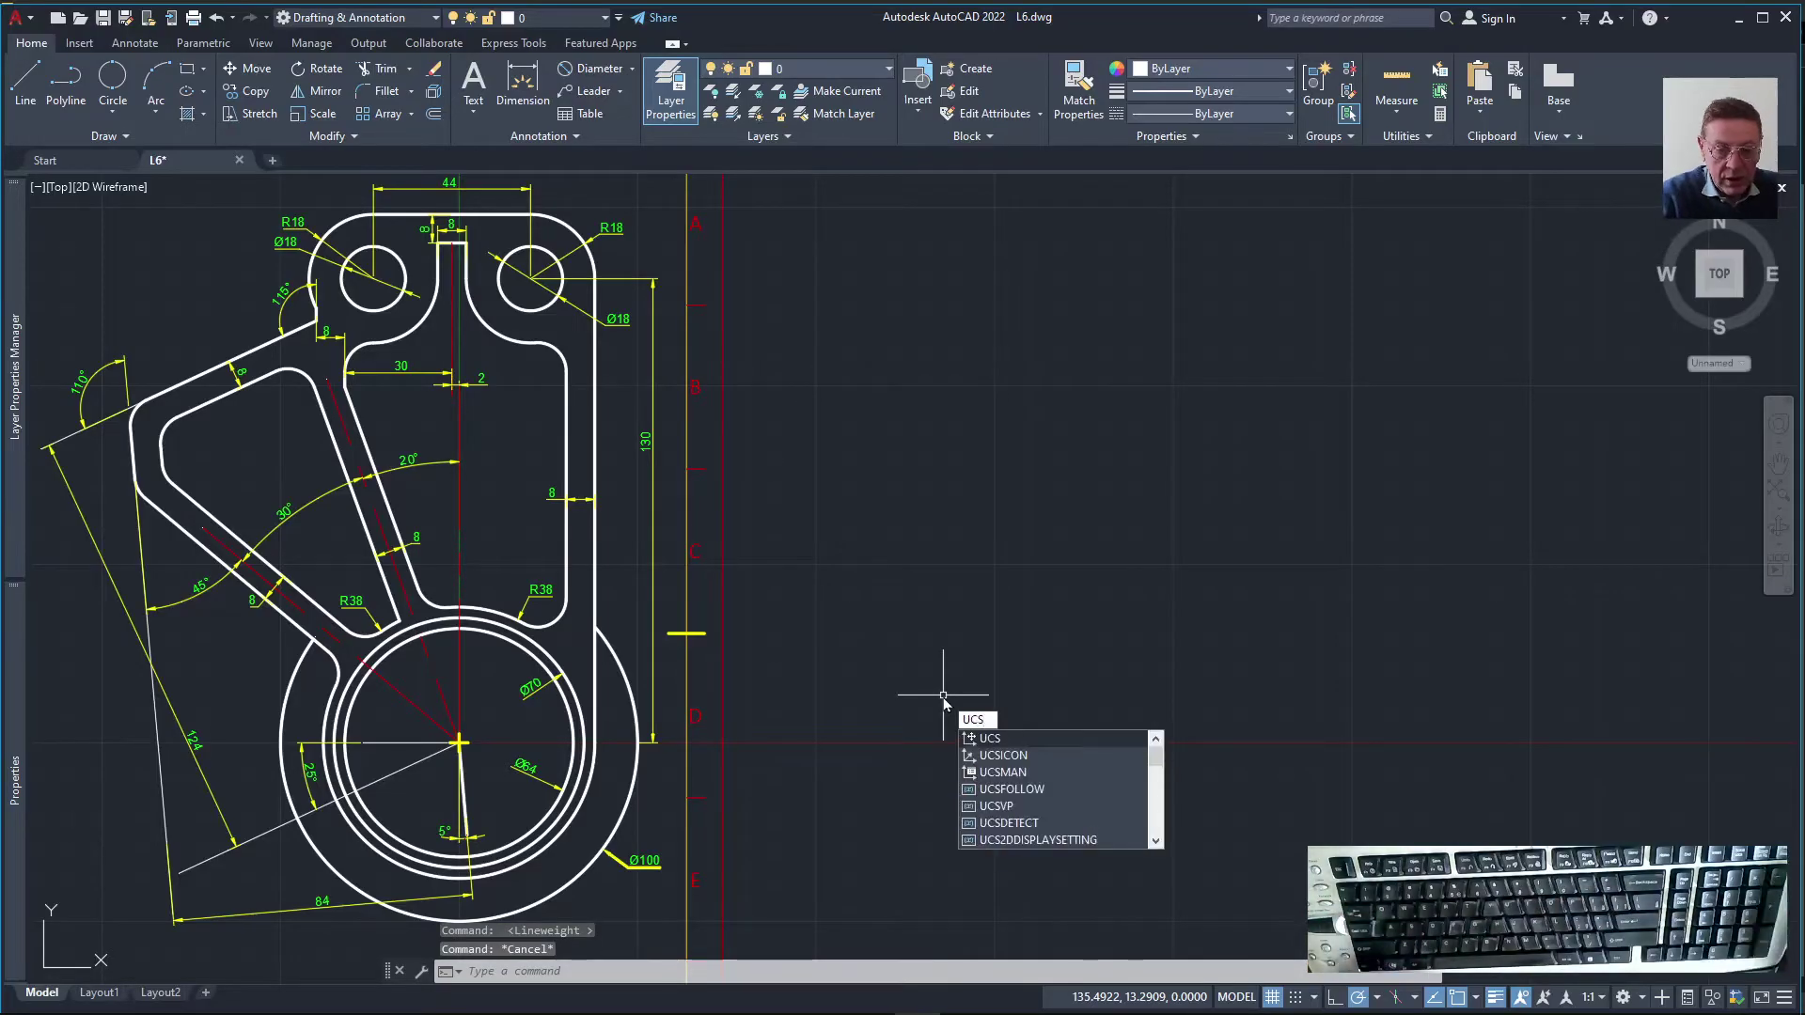
left_click(990, 739)
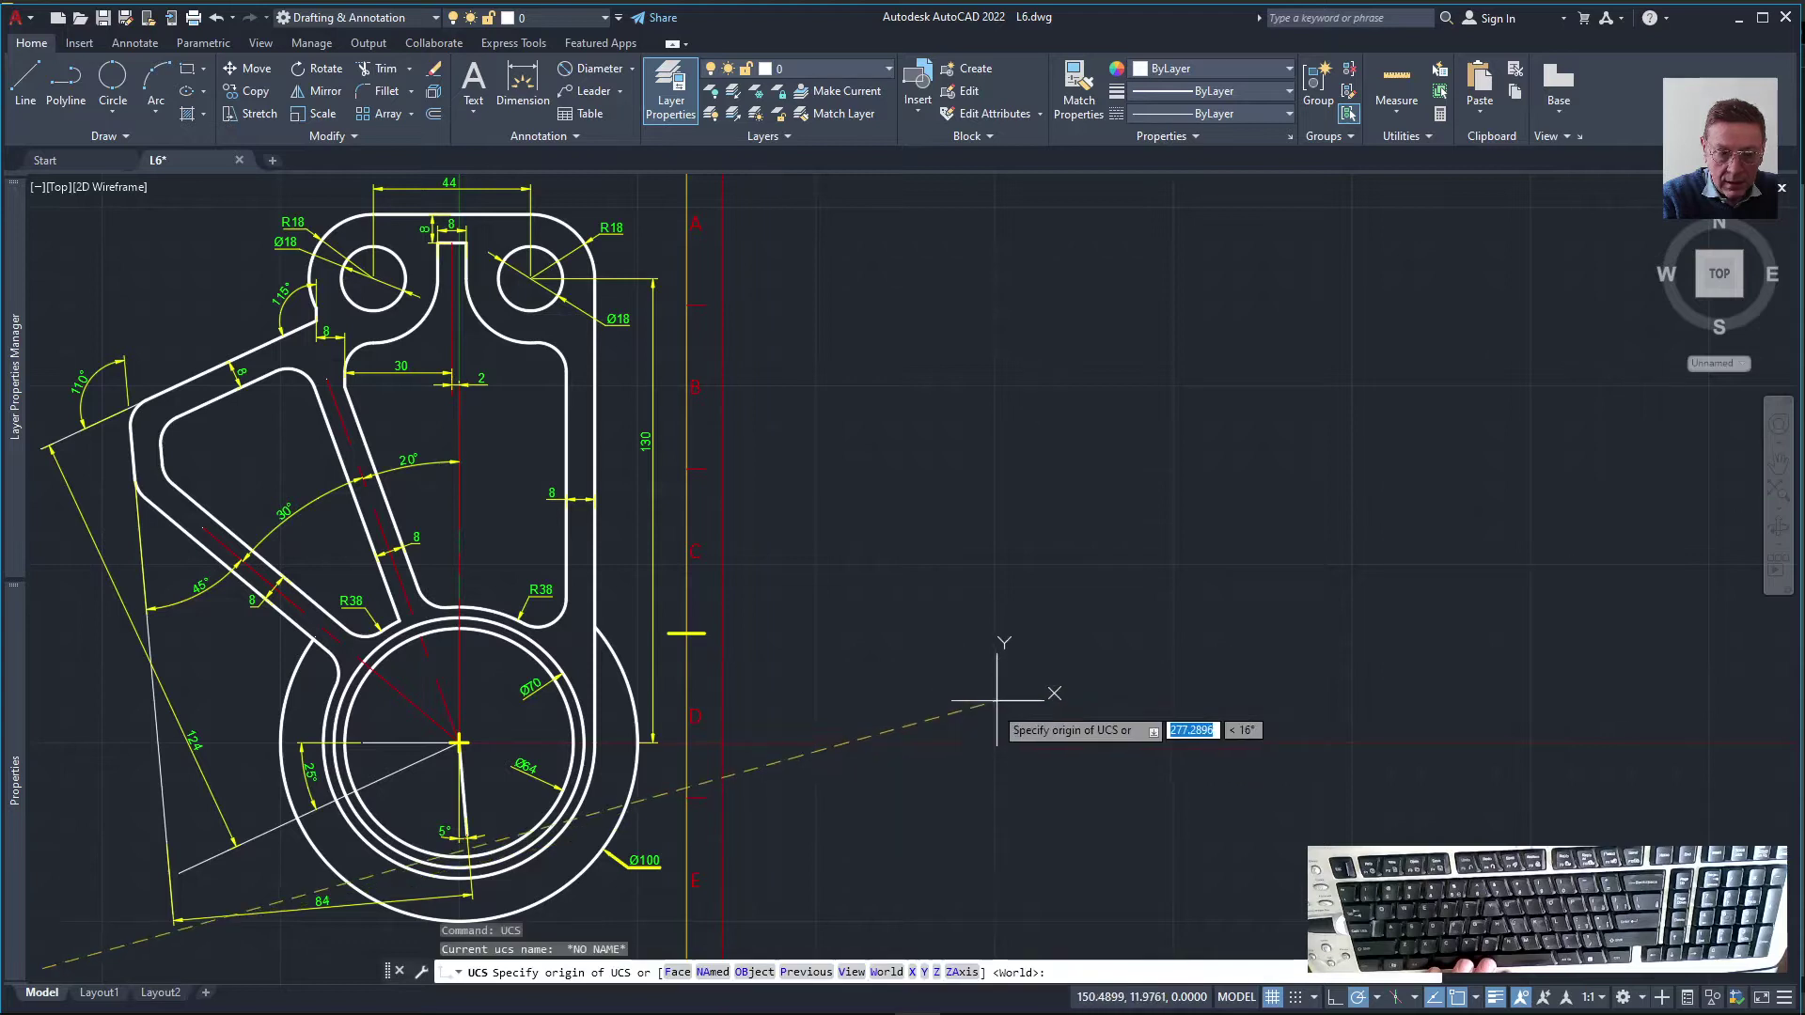
left_click(1086, 742)
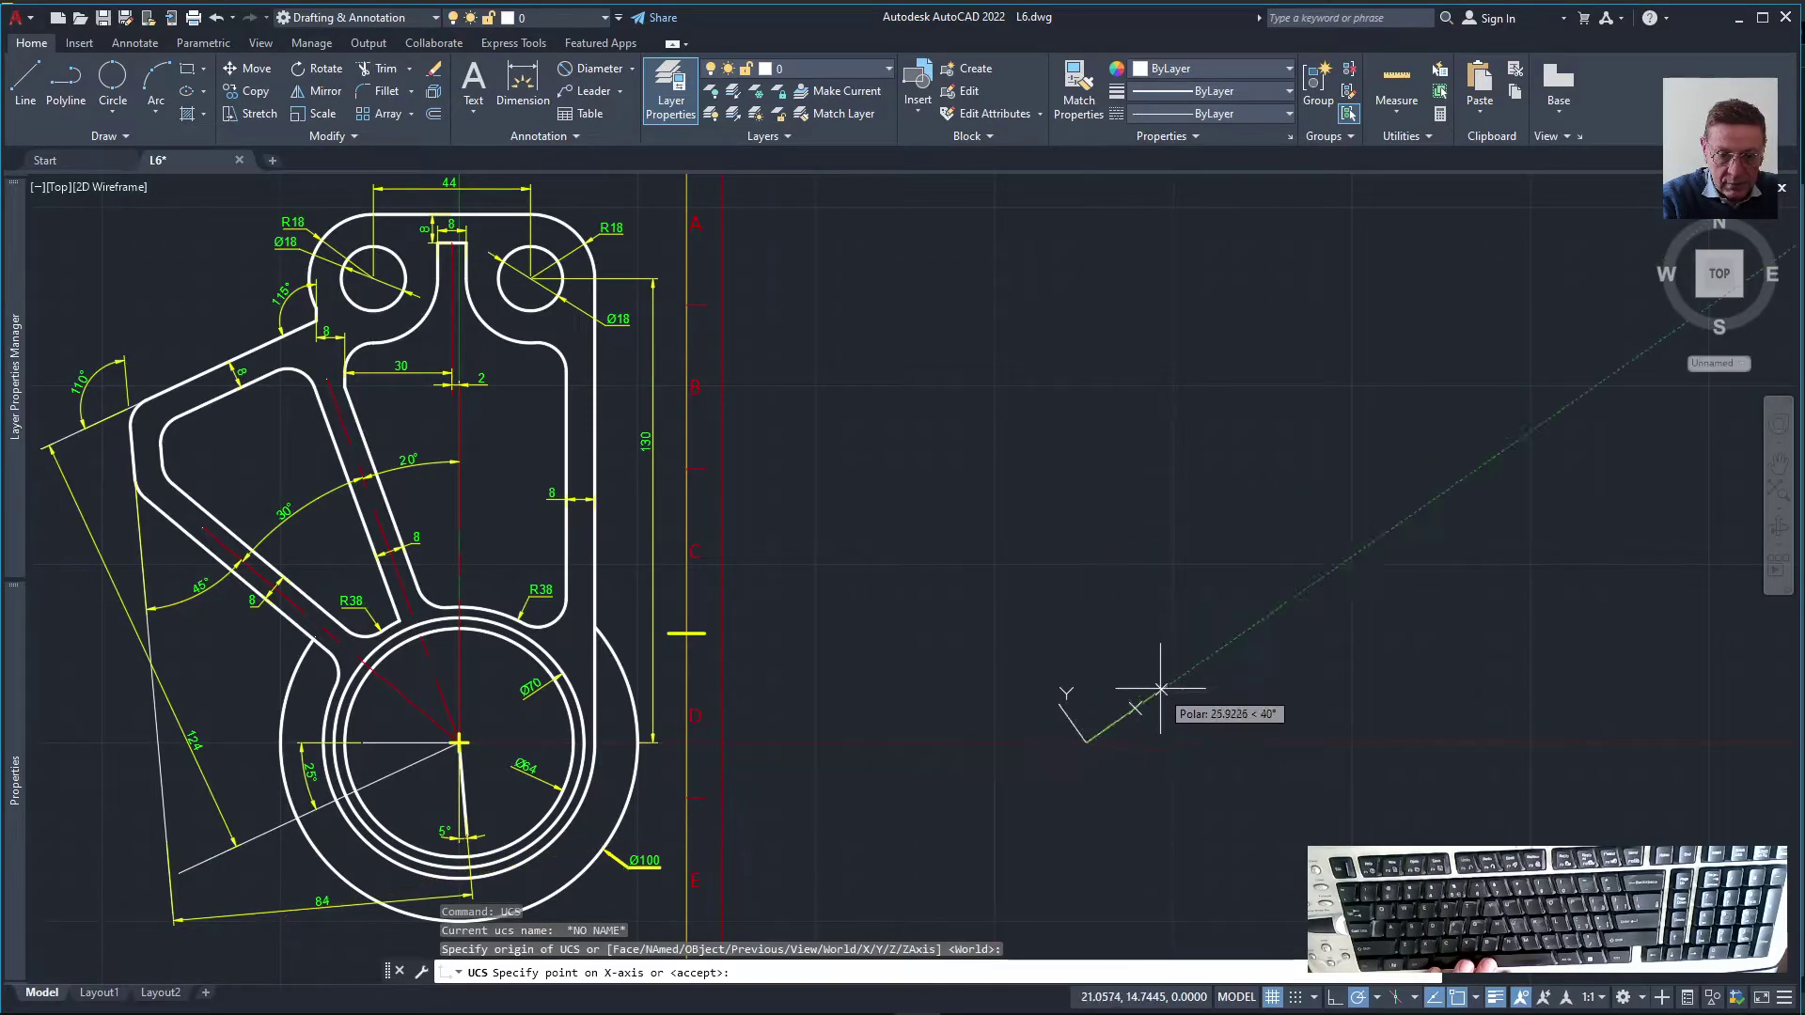
key("Return")
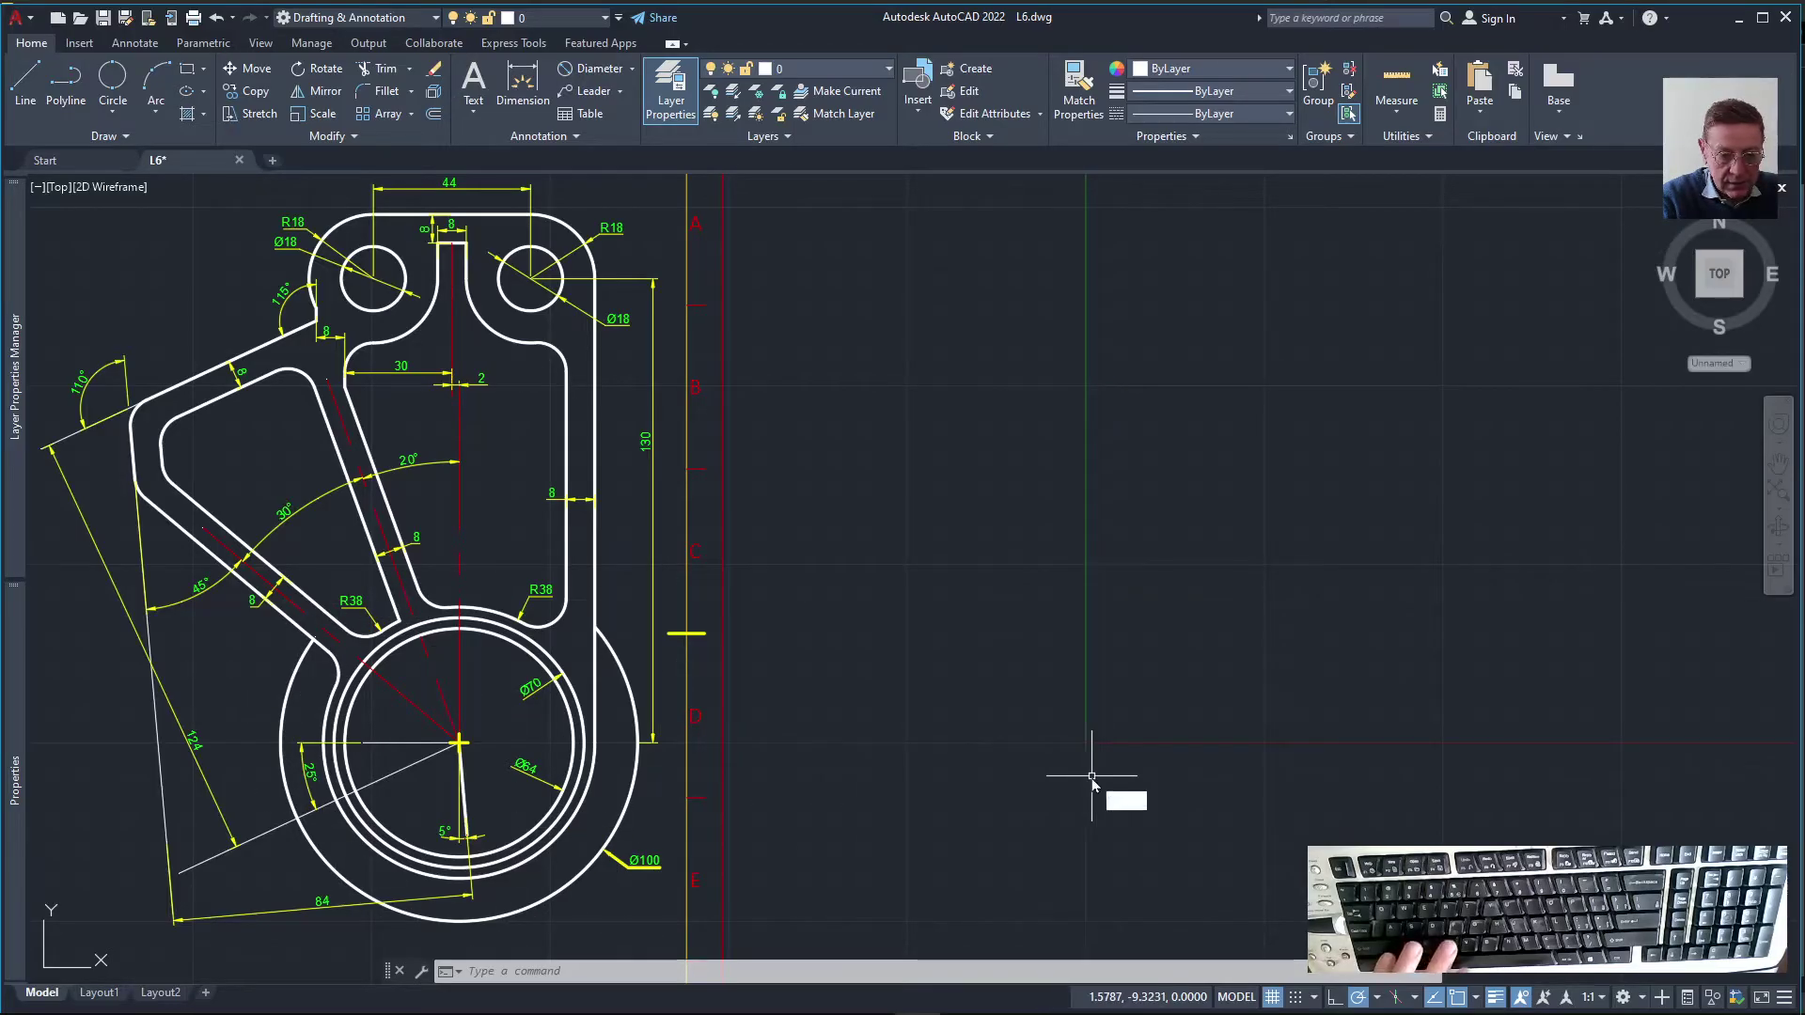
Draw a circle of radius 50 centred on the UCS origin at 0,0
type("c")
key("Return")
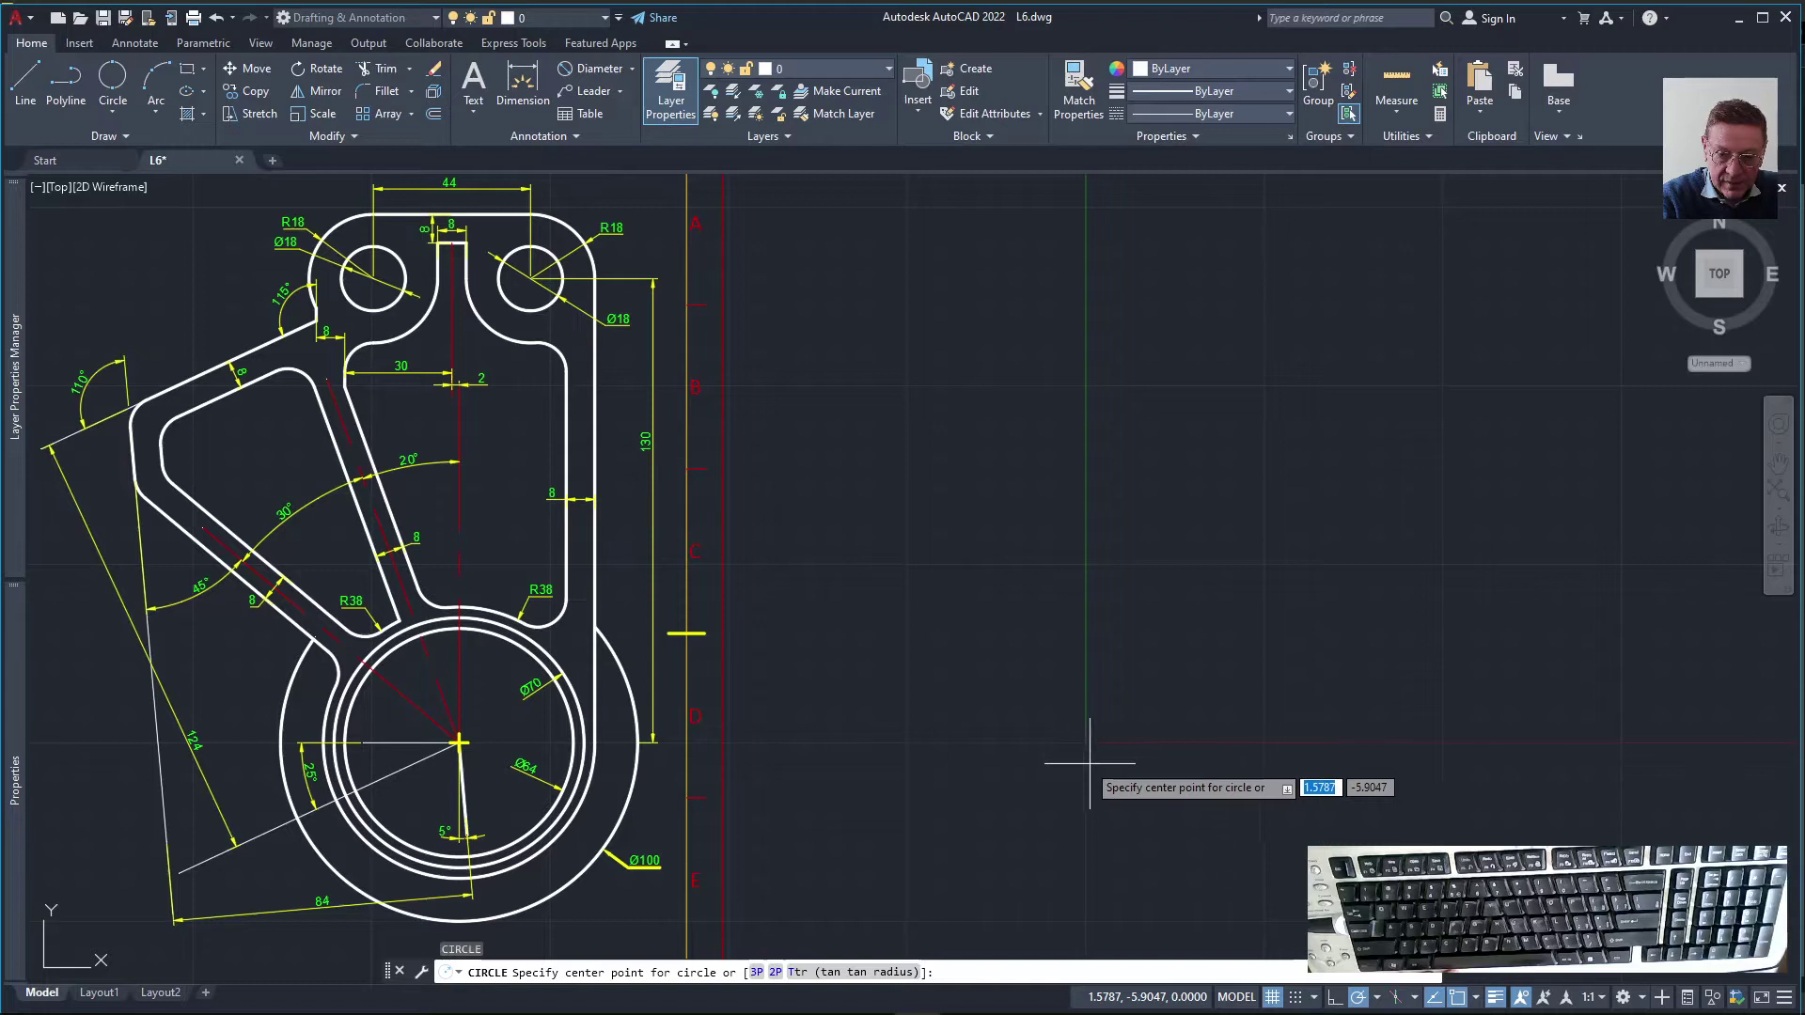
type("0")
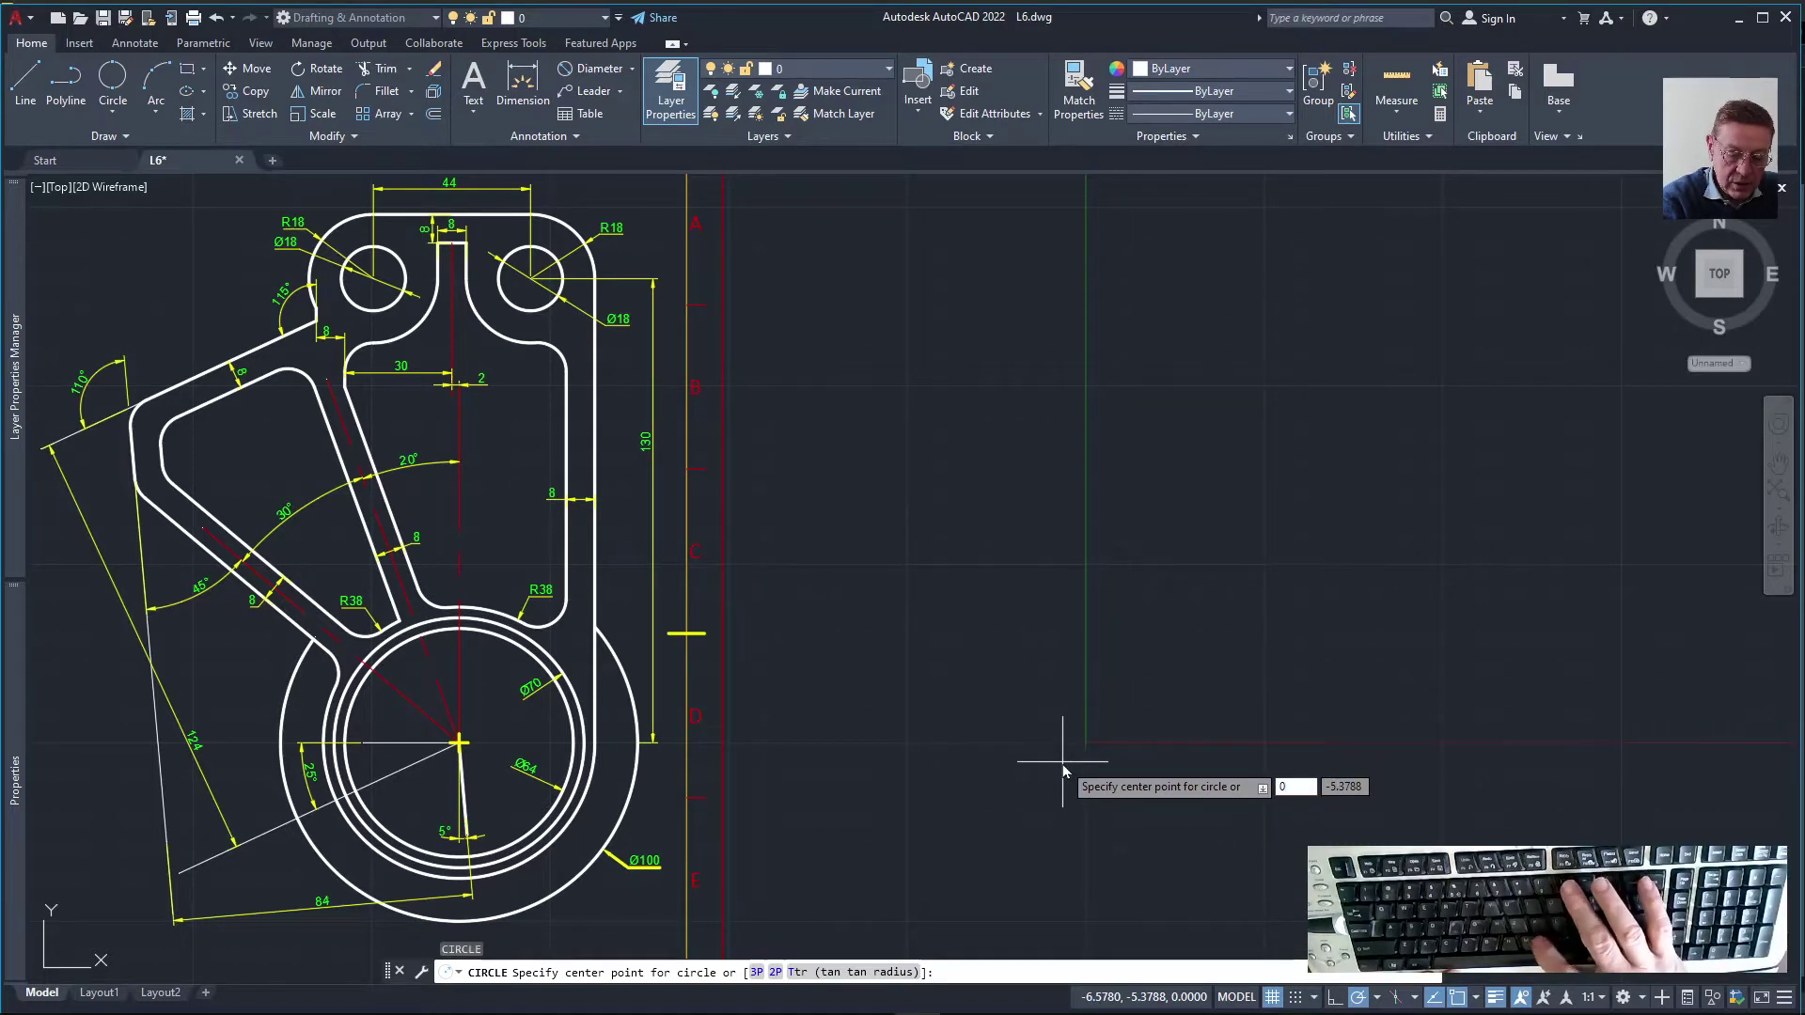
key("Tab")
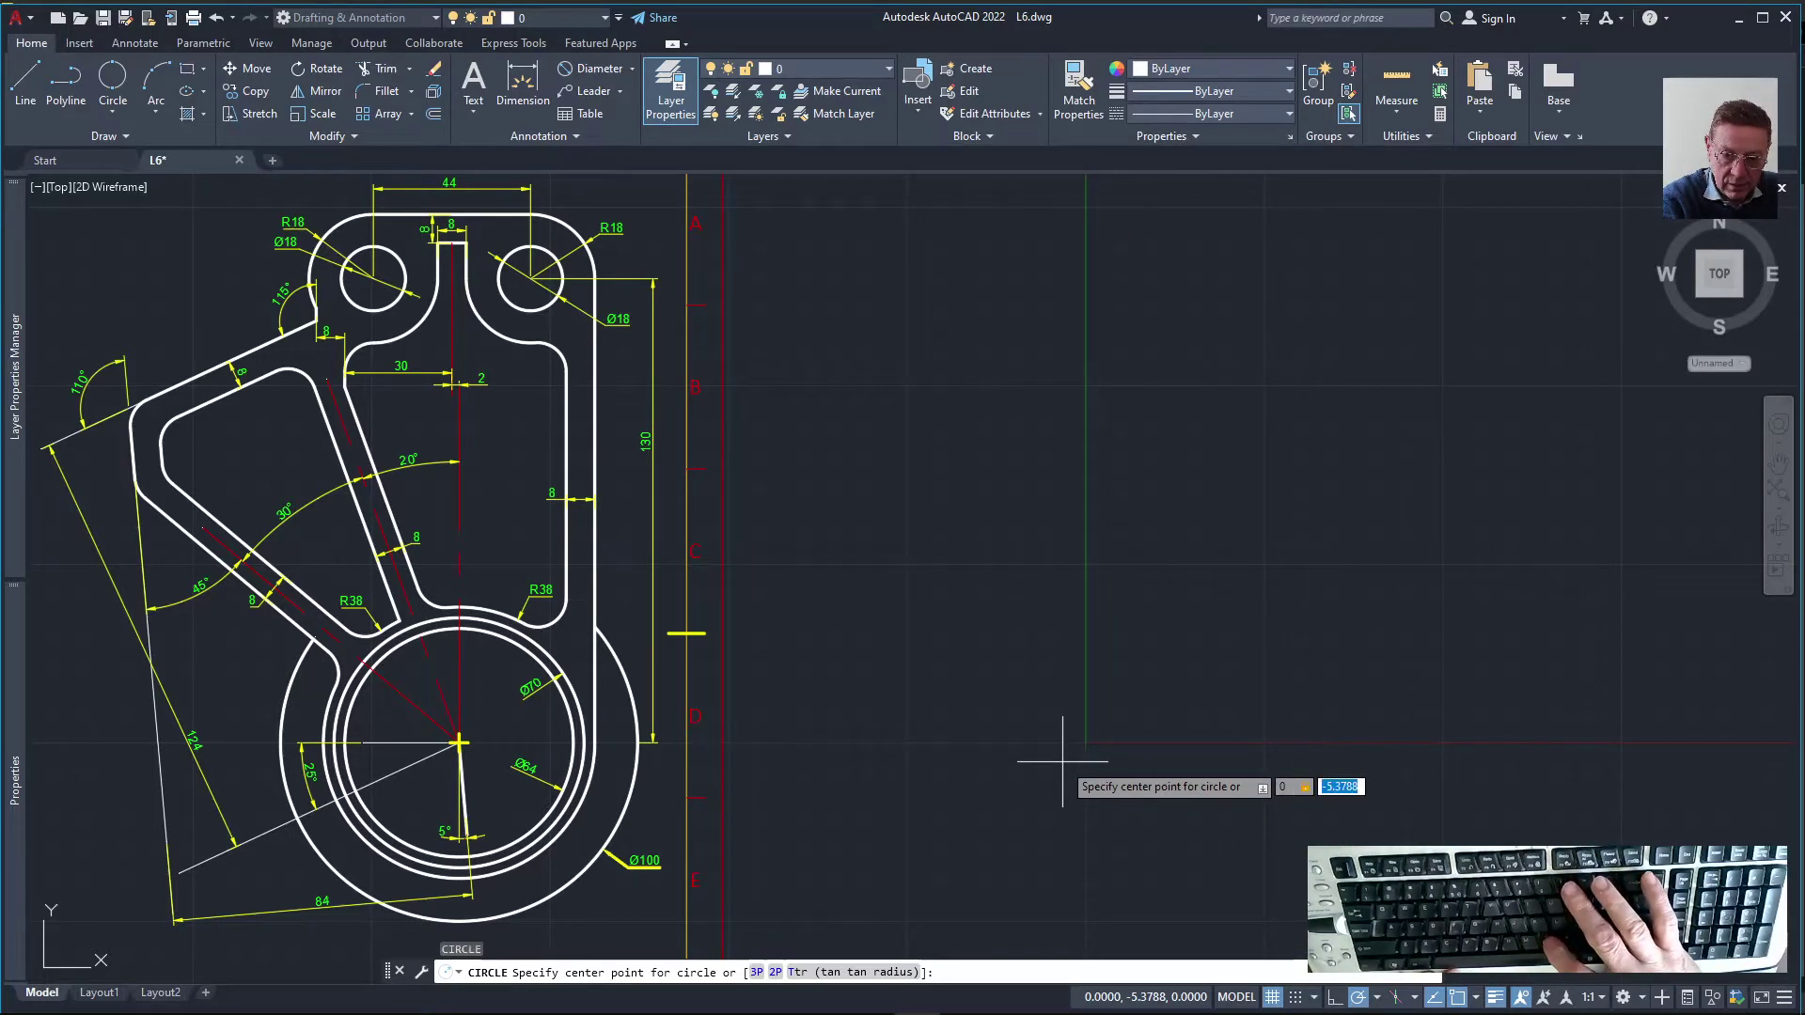
type("0")
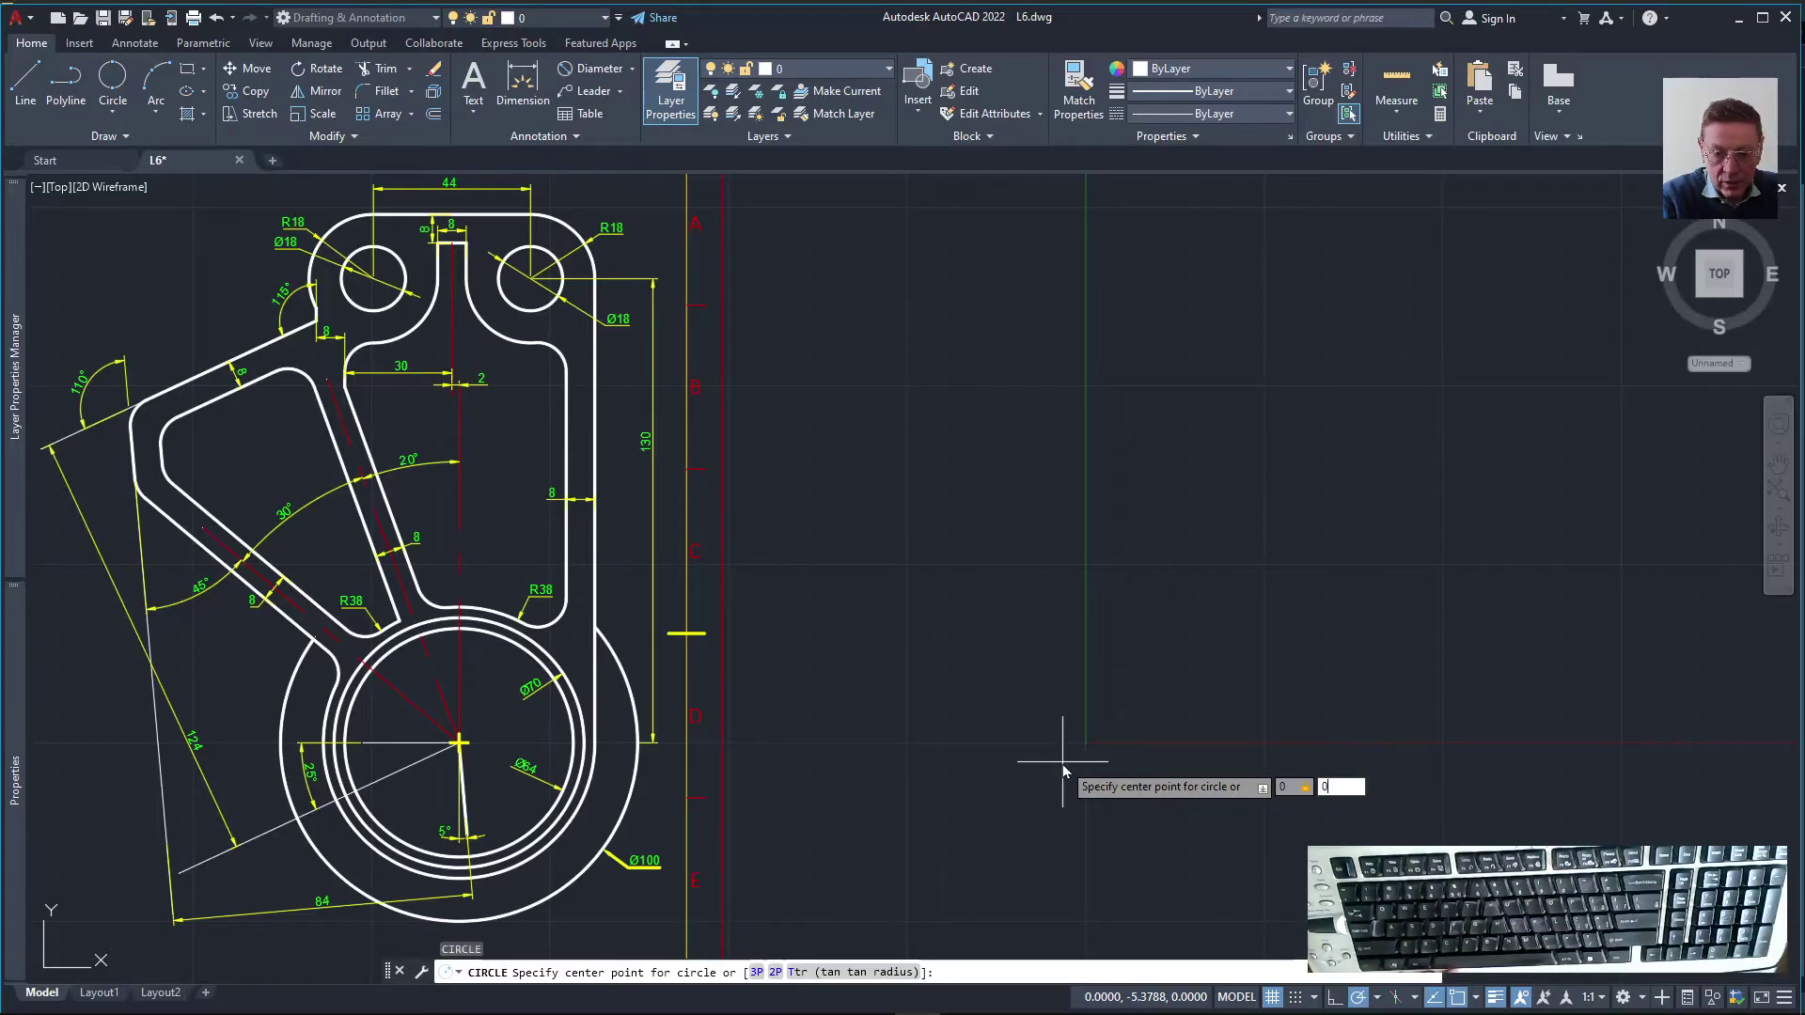
key("Return")
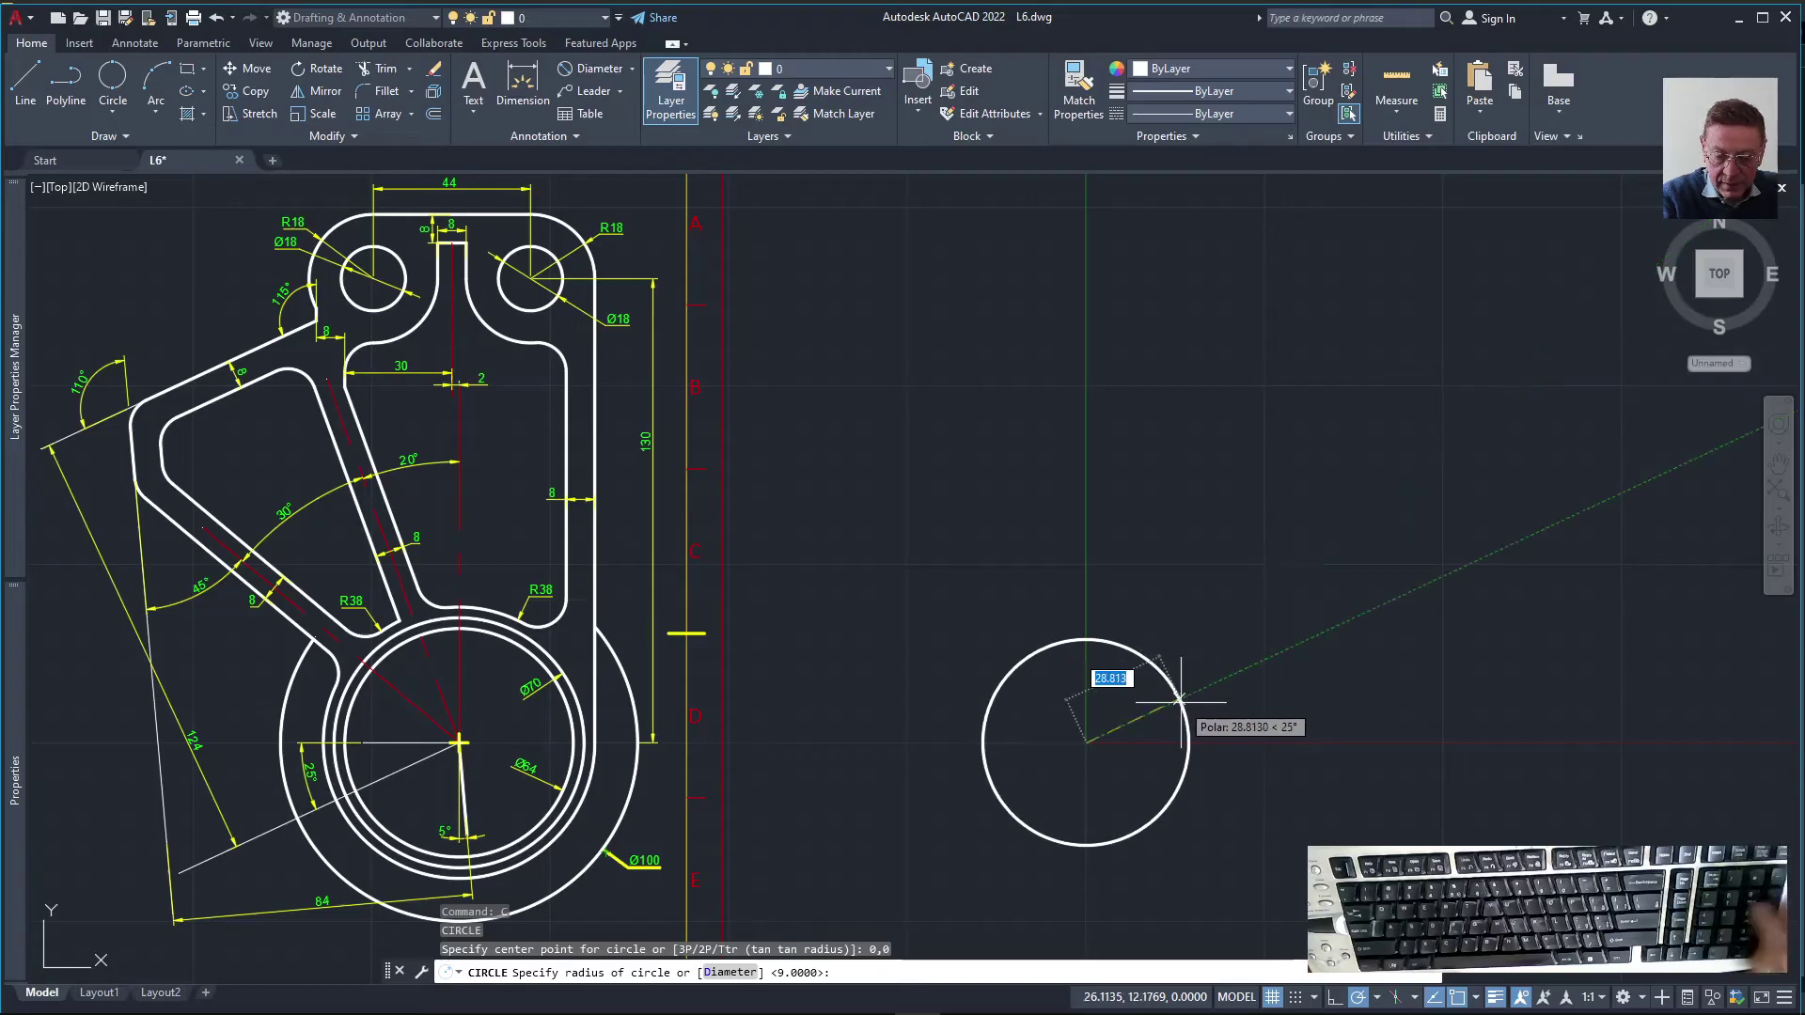
type("50")
key("Return")
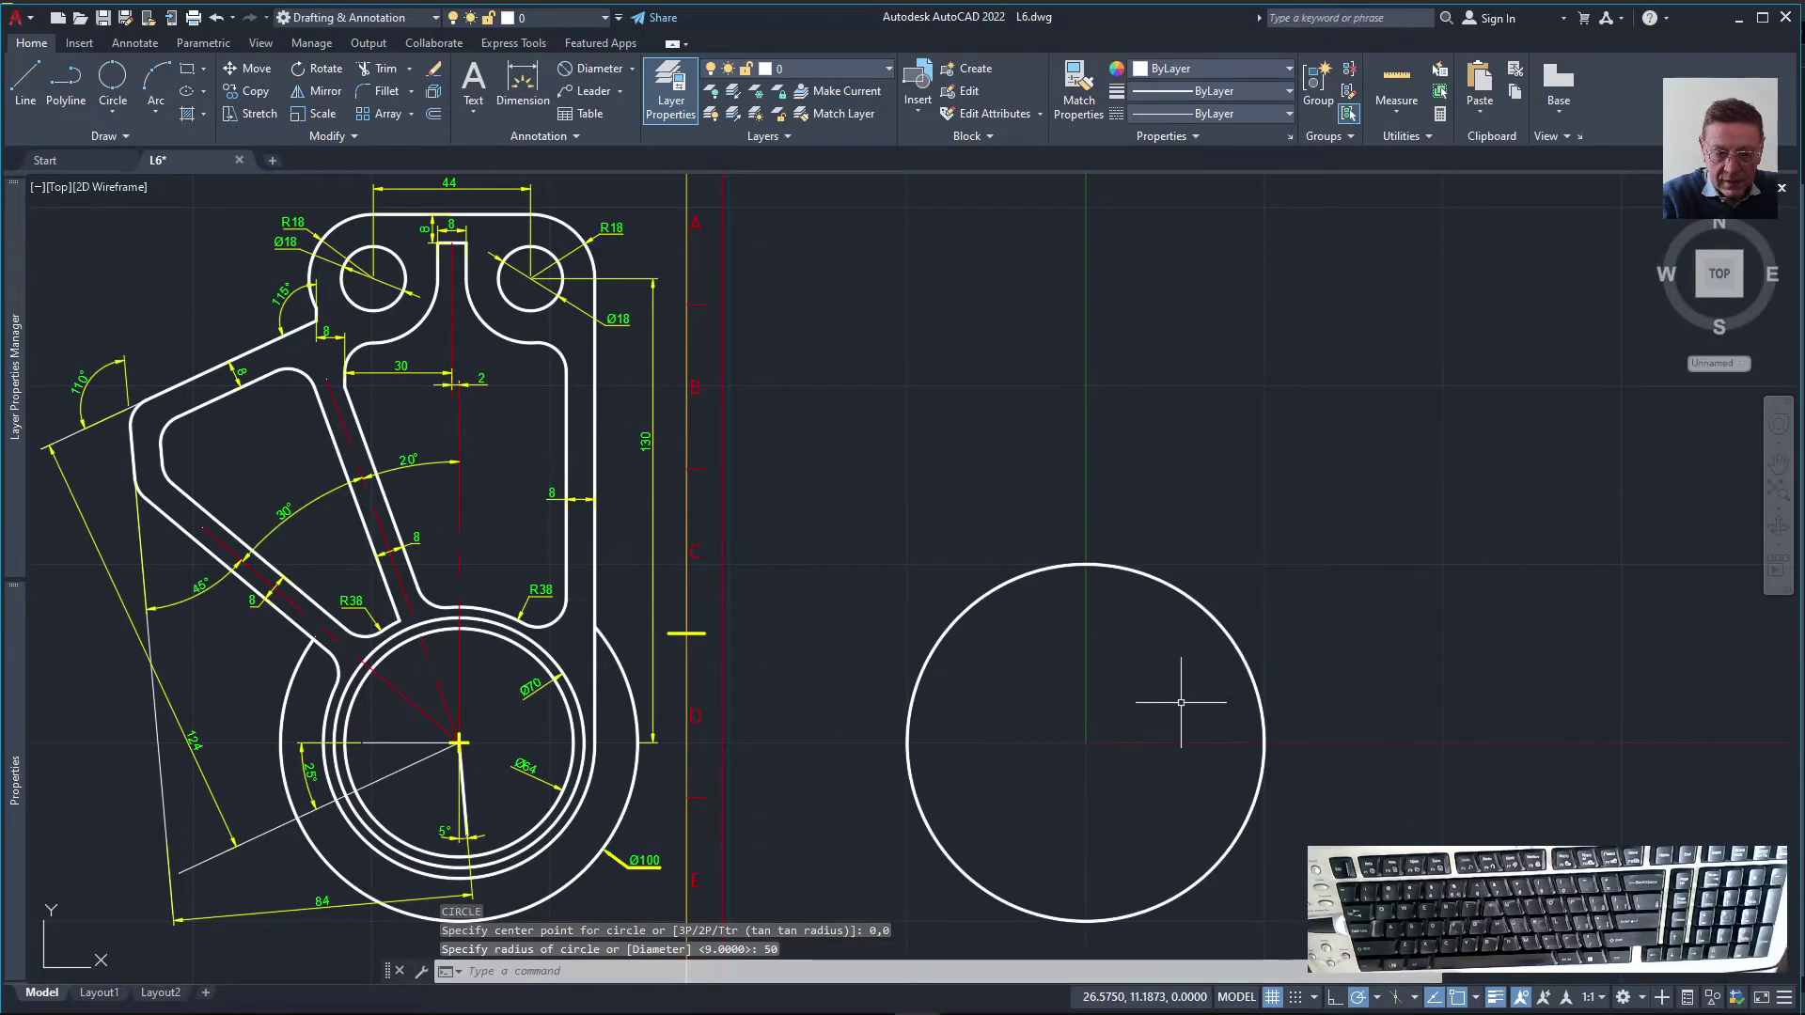
Turn off the lineweight display and draw a circle of radius 38 concentric with the radius 50 circle
left_click(1495, 1000)
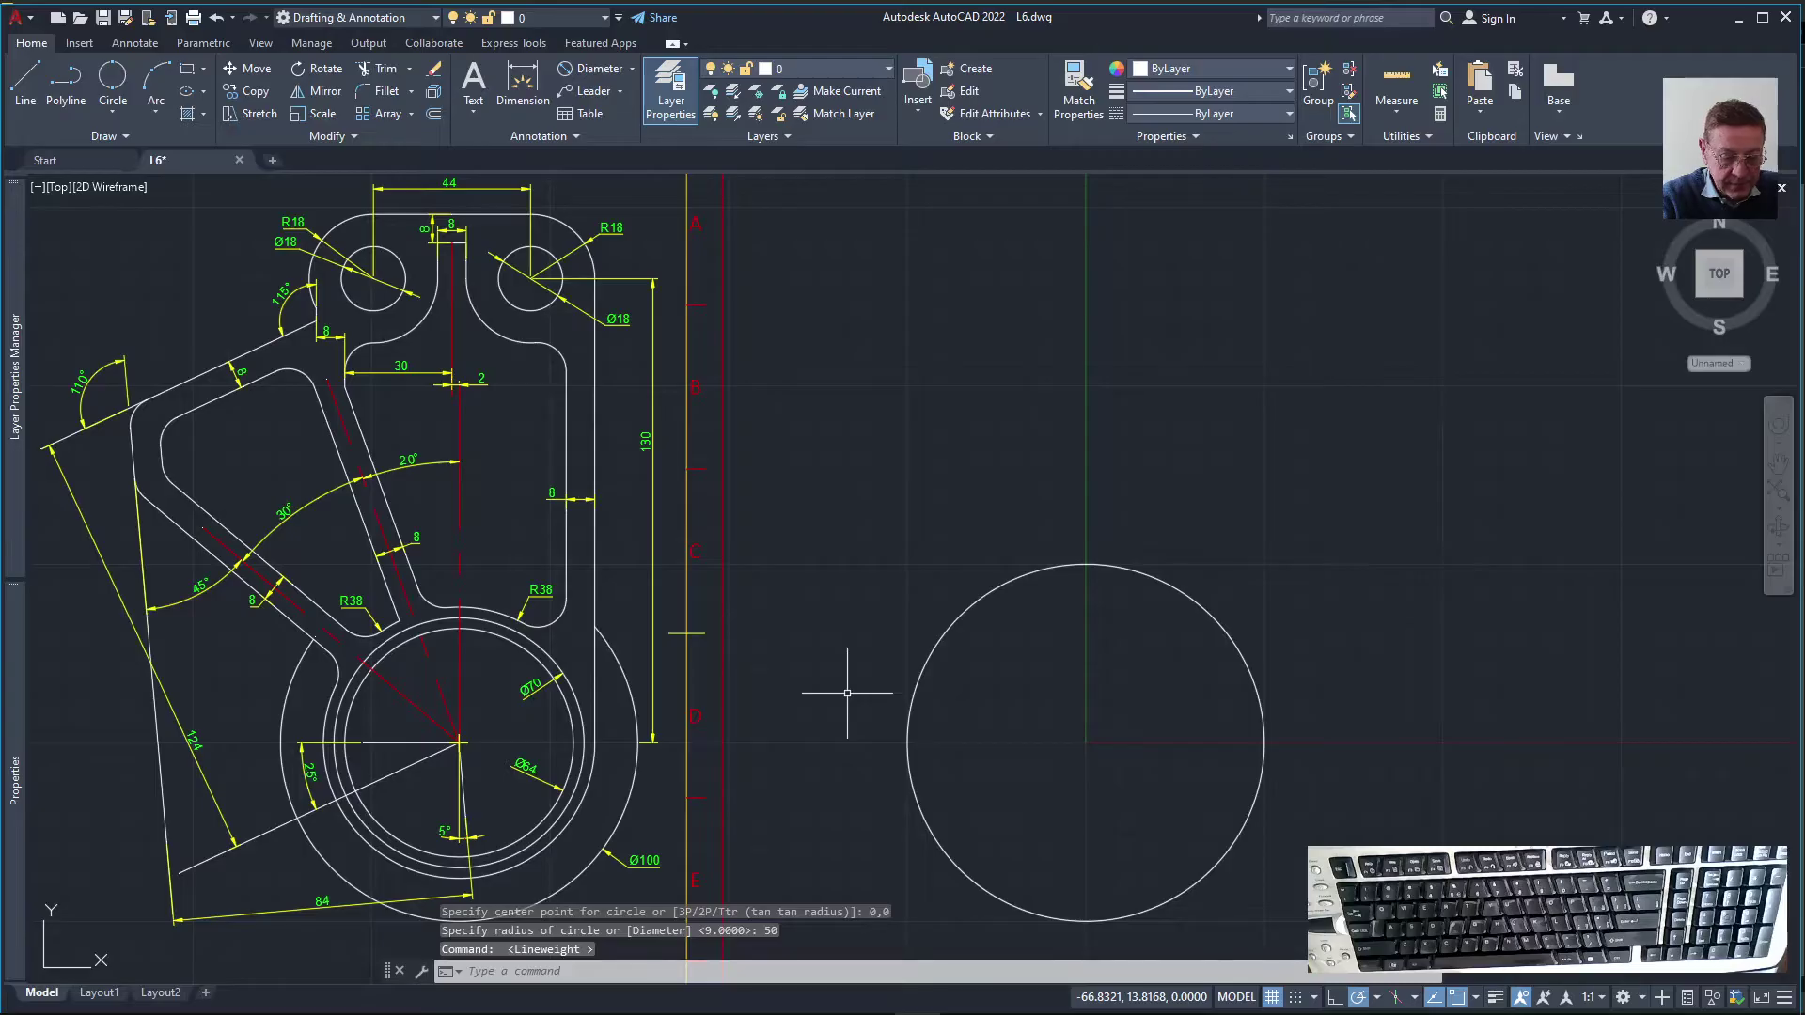
type("c")
key("Return")
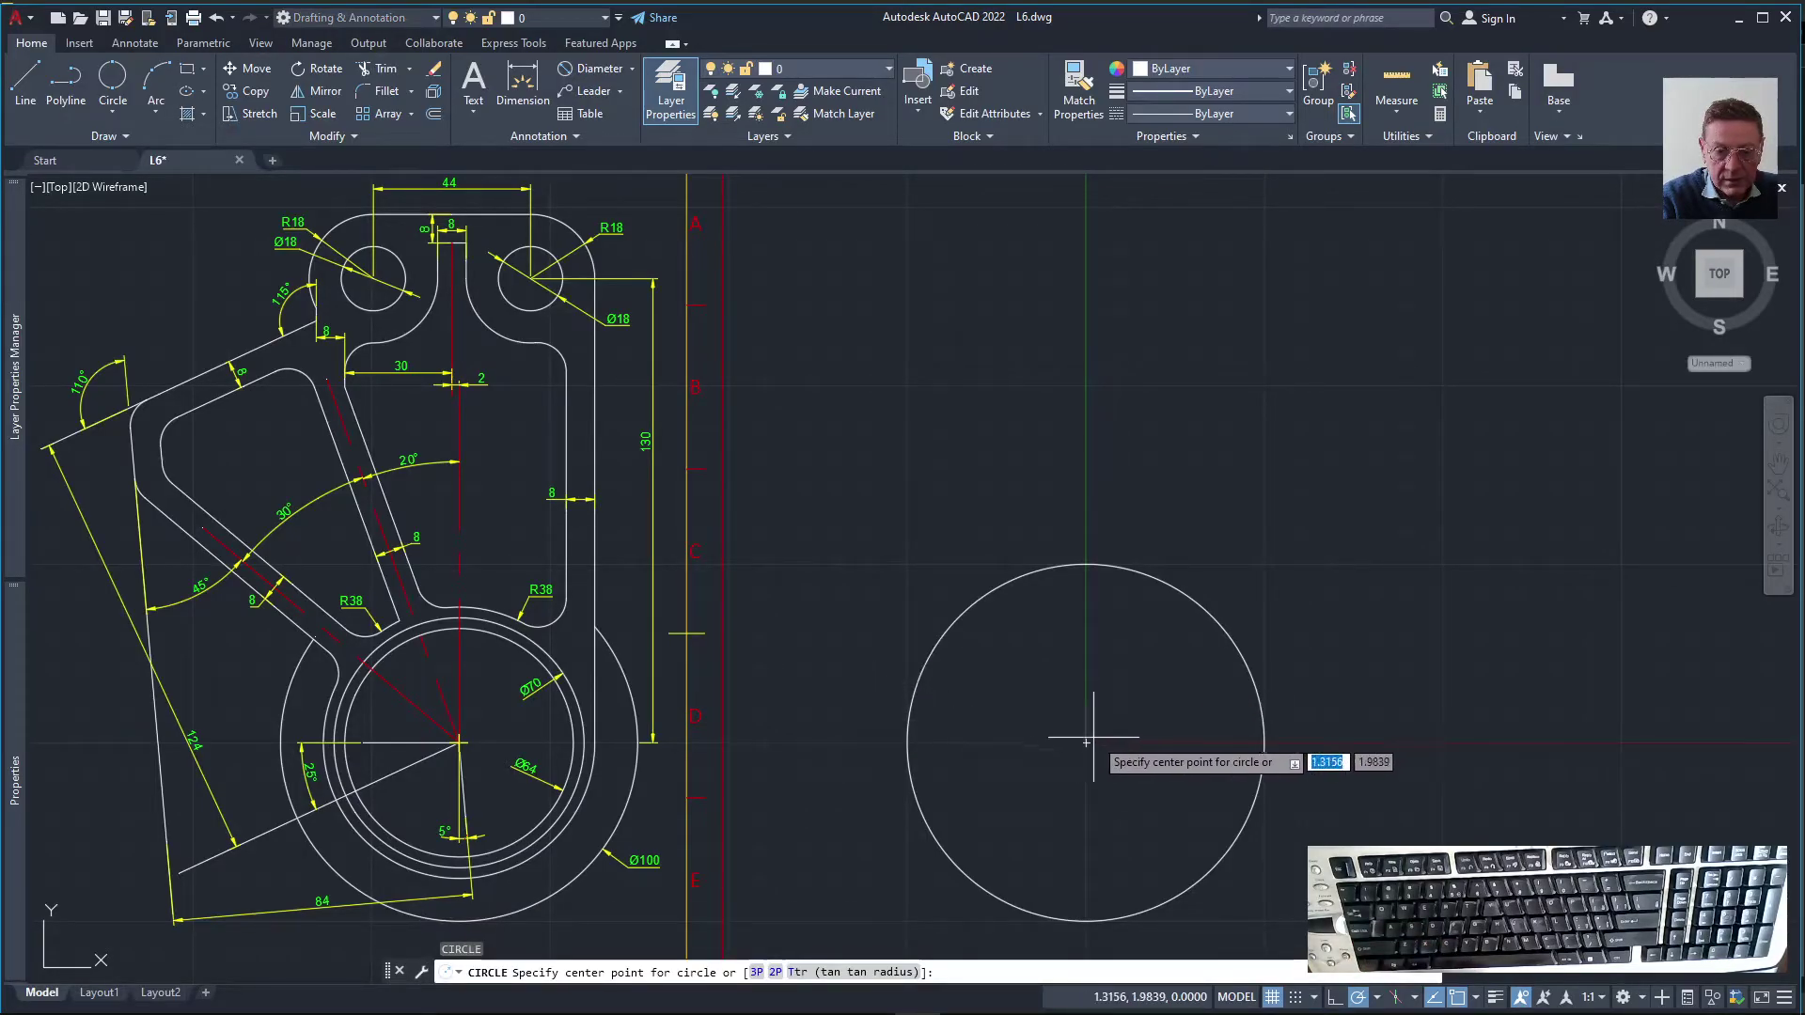
left_click(1086, 742)
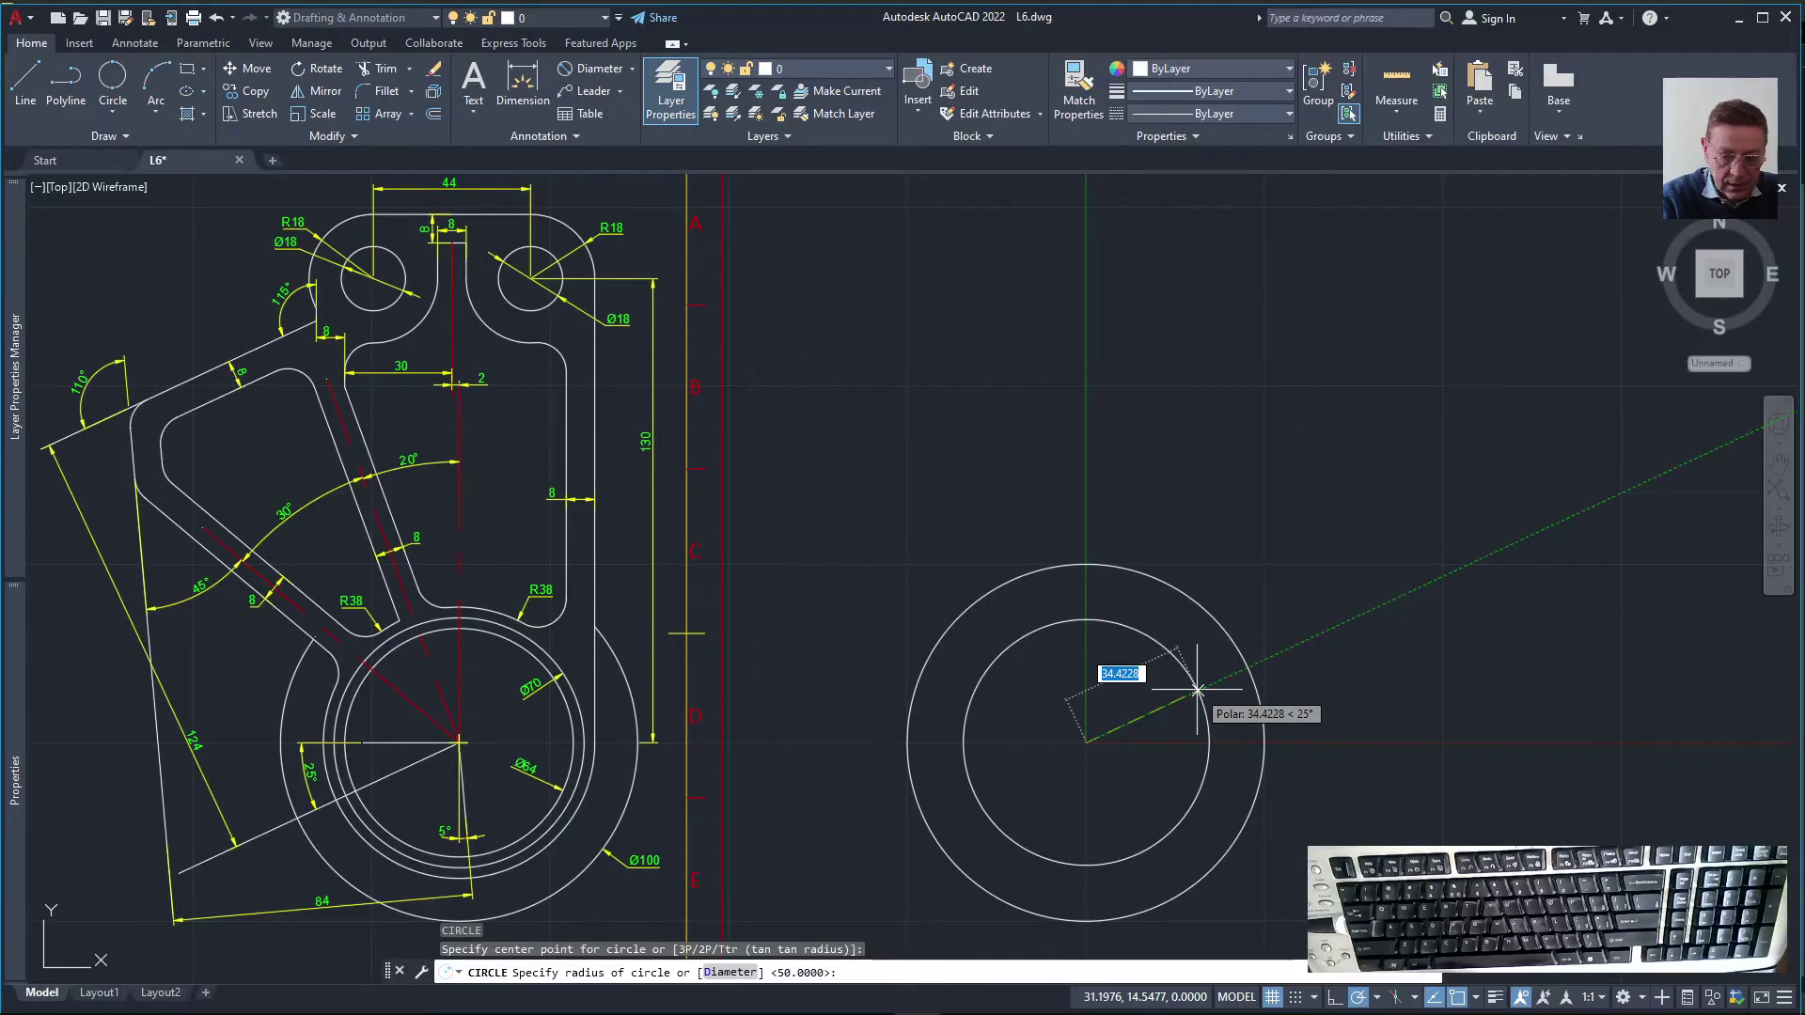
type("38")
key("Return")
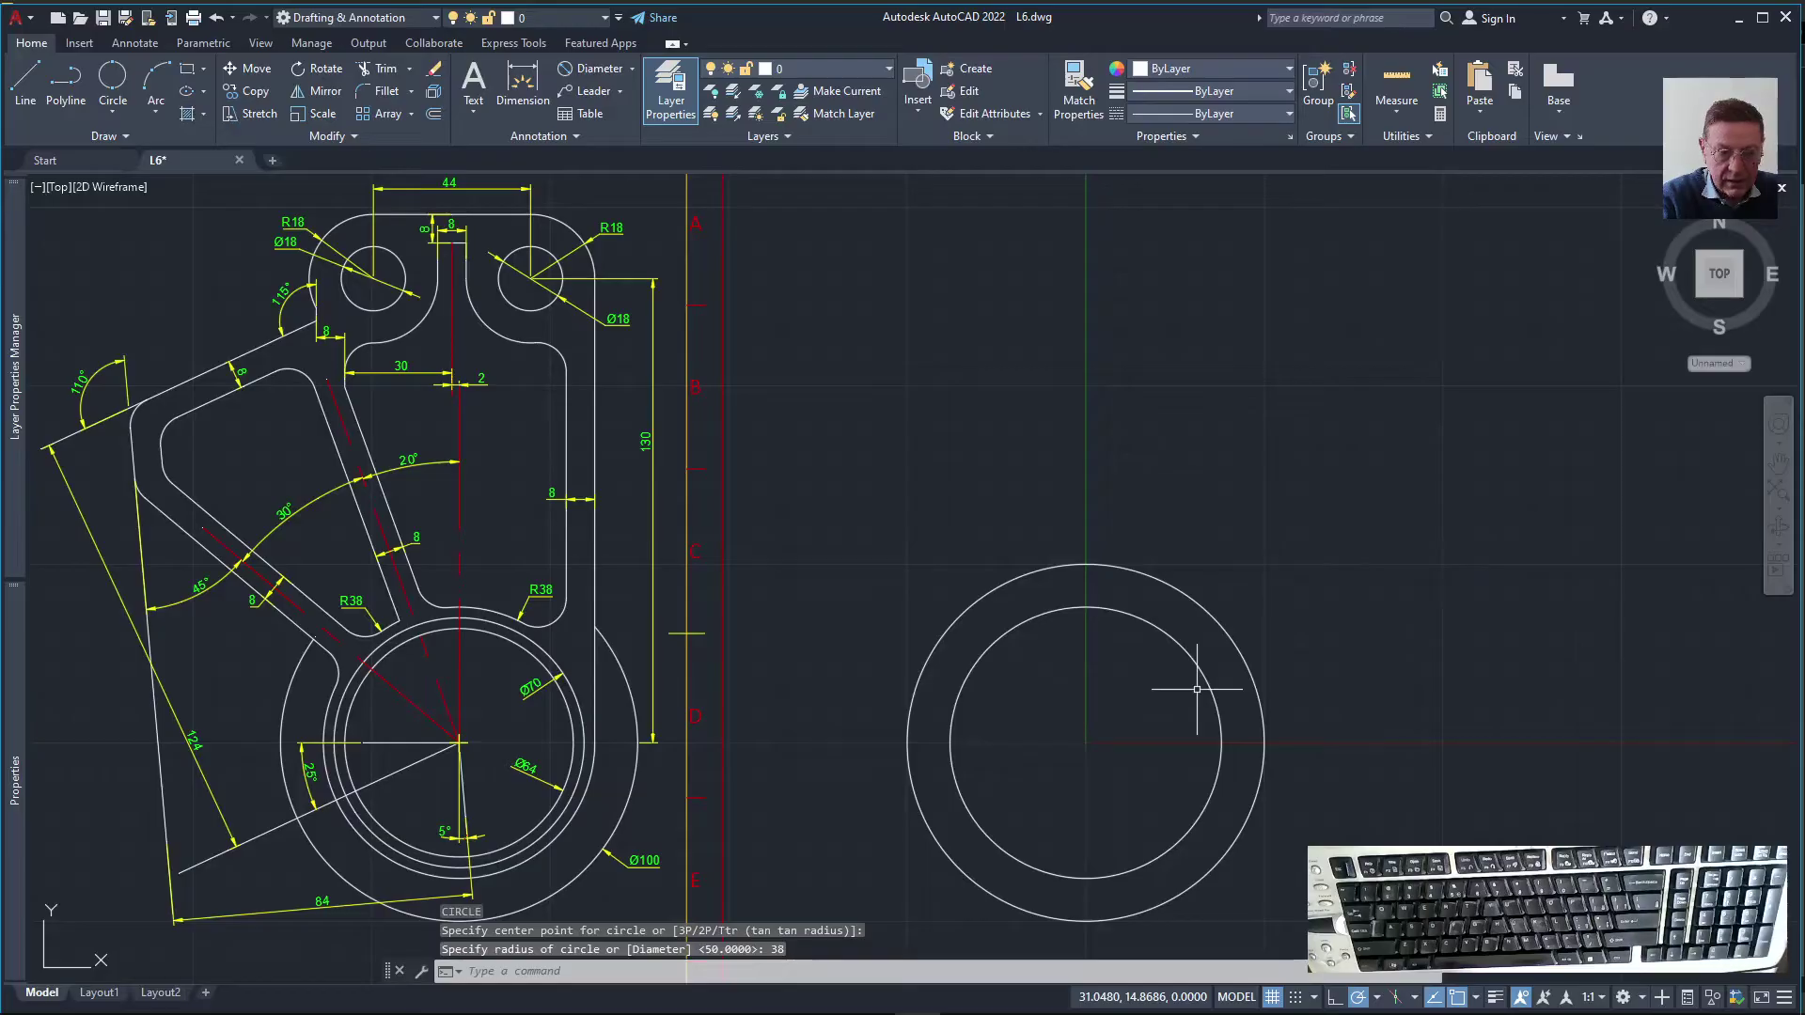
Draw two more circles of radius 35 and 32 on the same centre at the origin
key("Return")
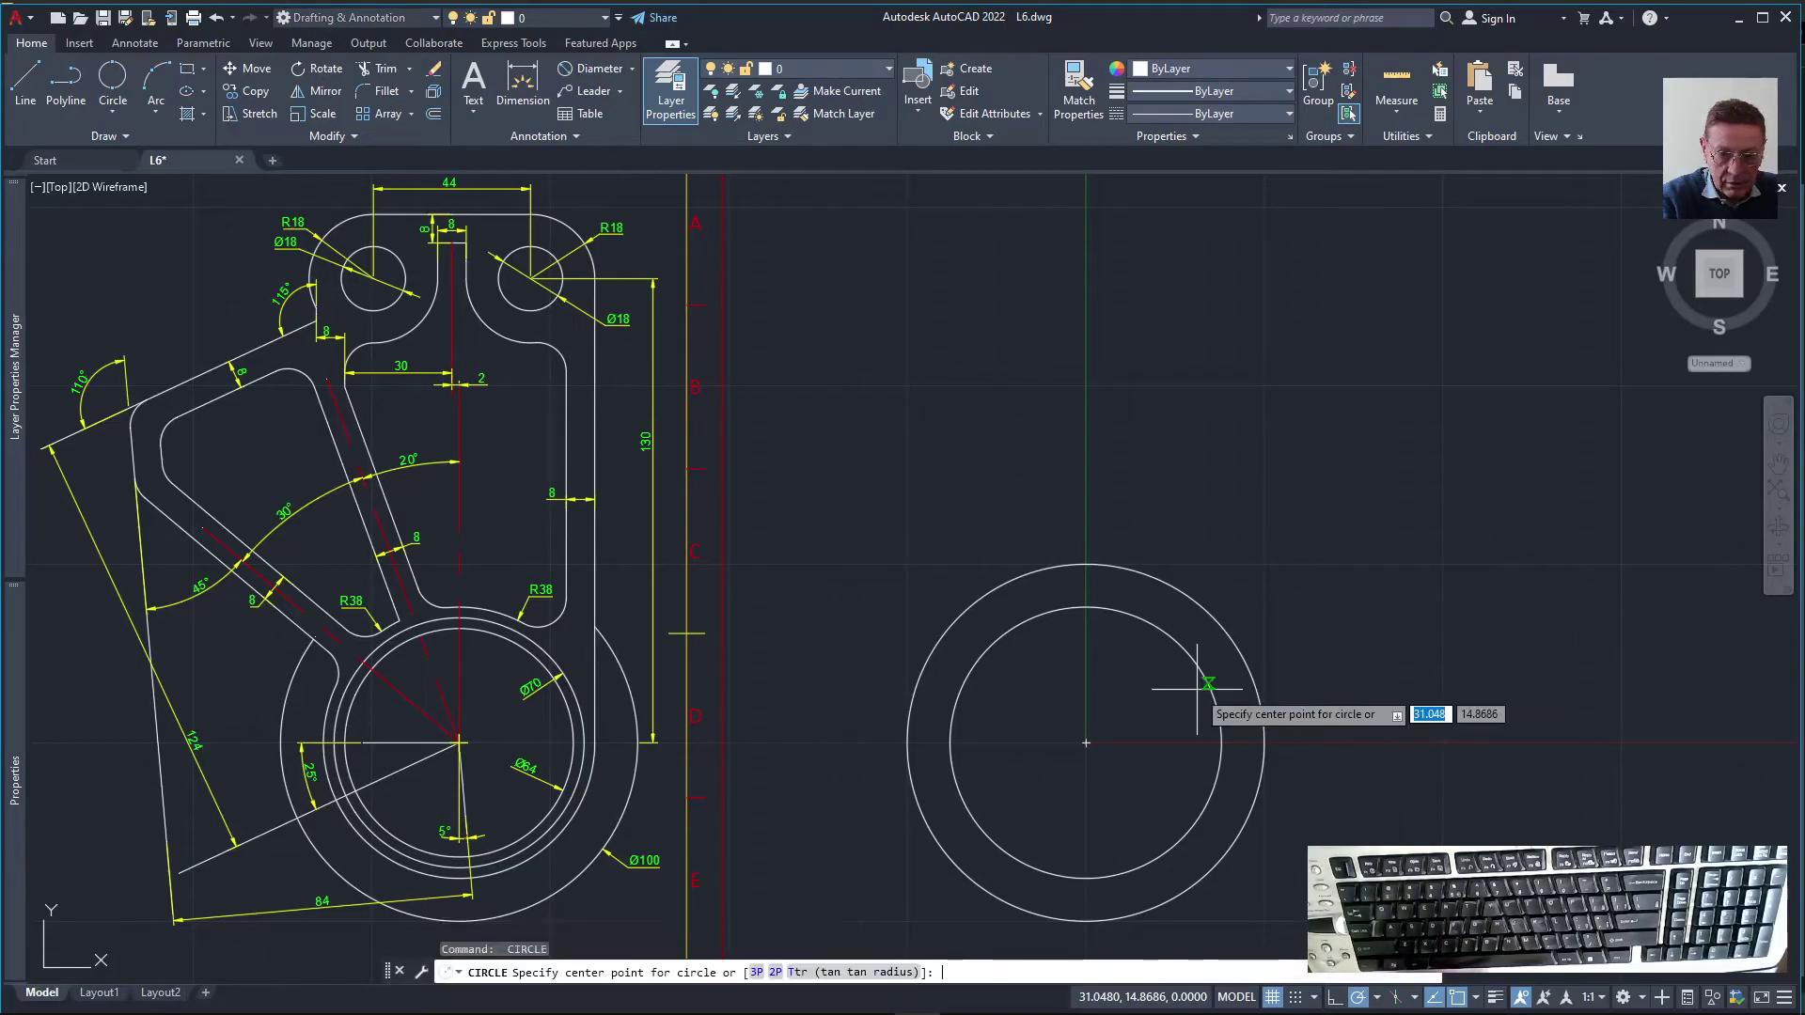
left_click(1087, 744)
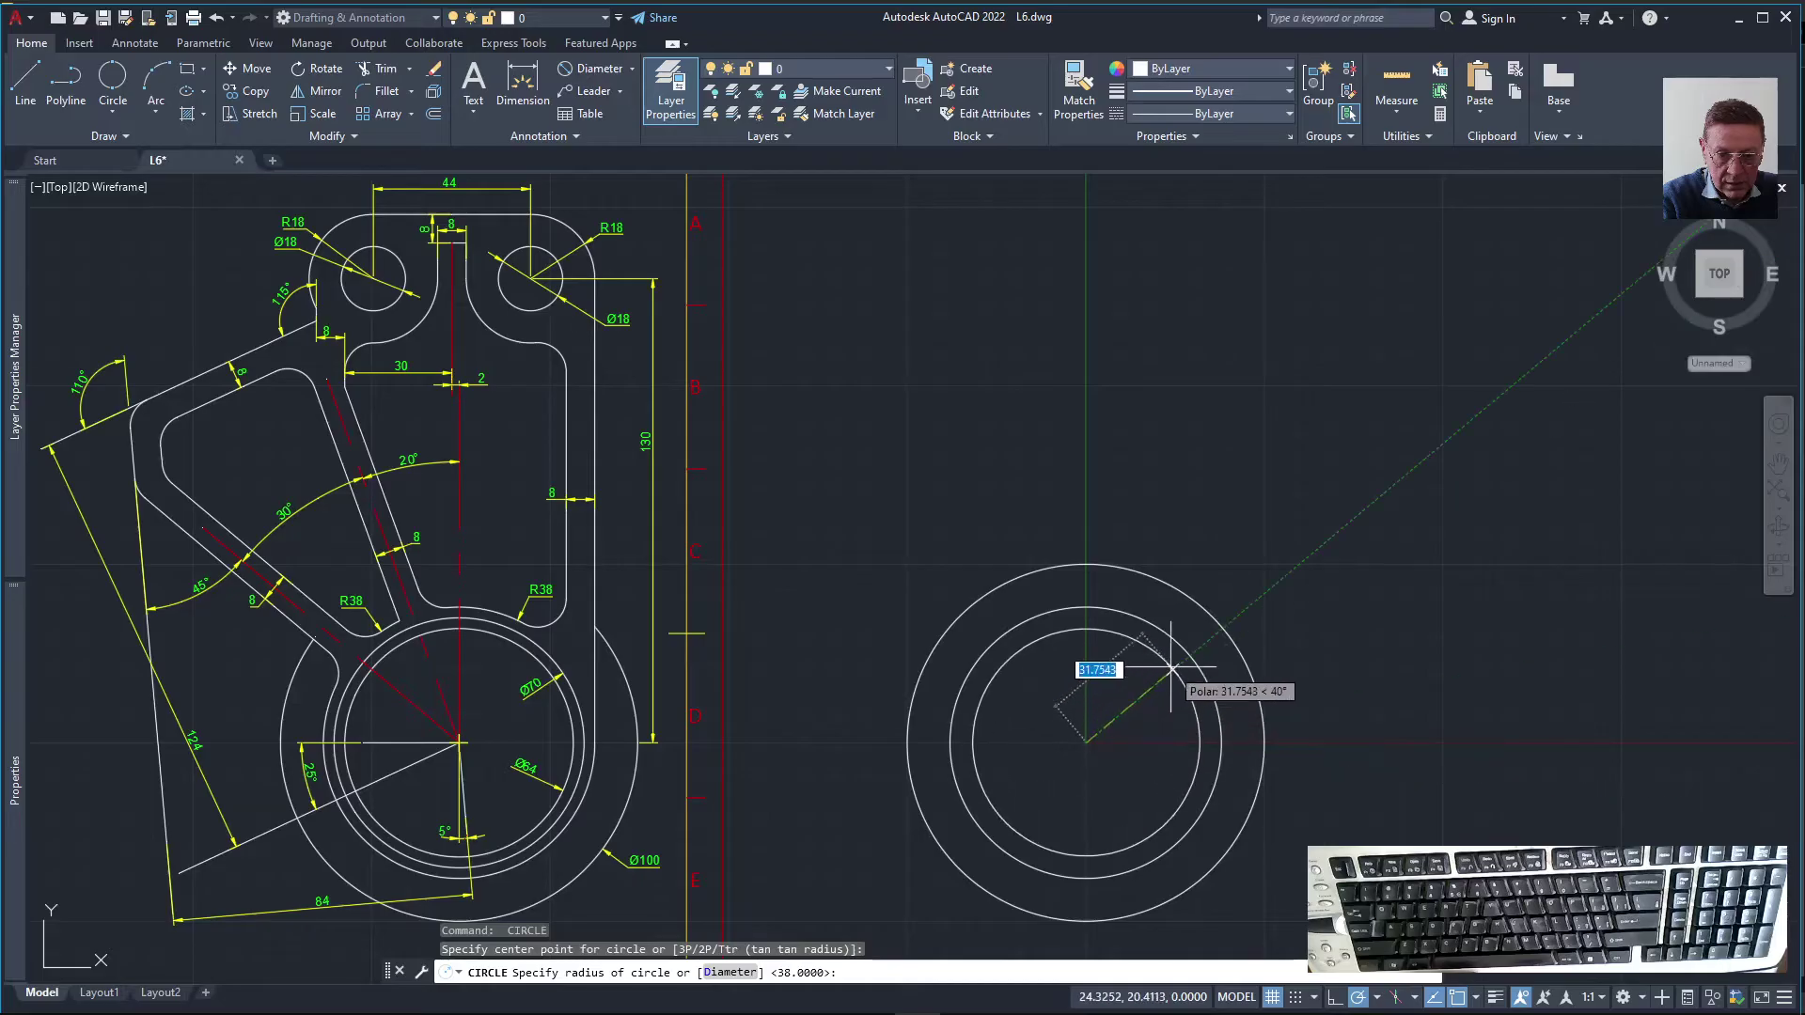
type("35")
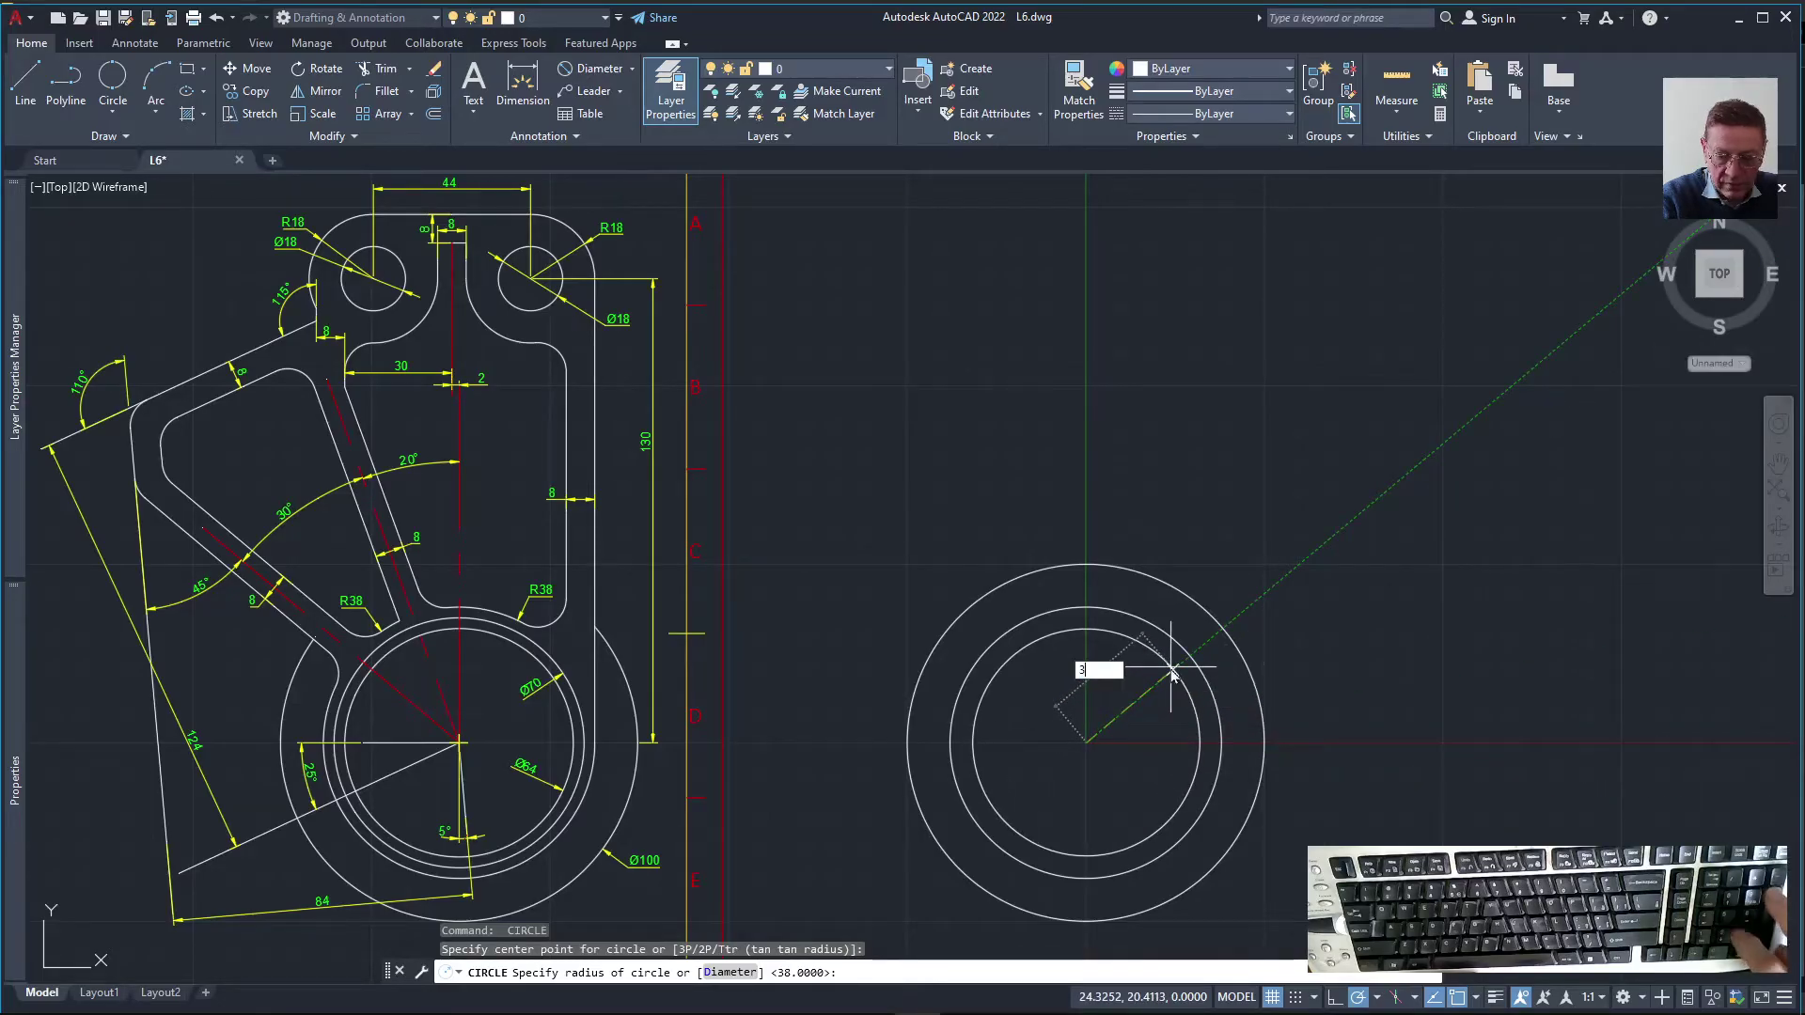
key("Return")
key("Return")
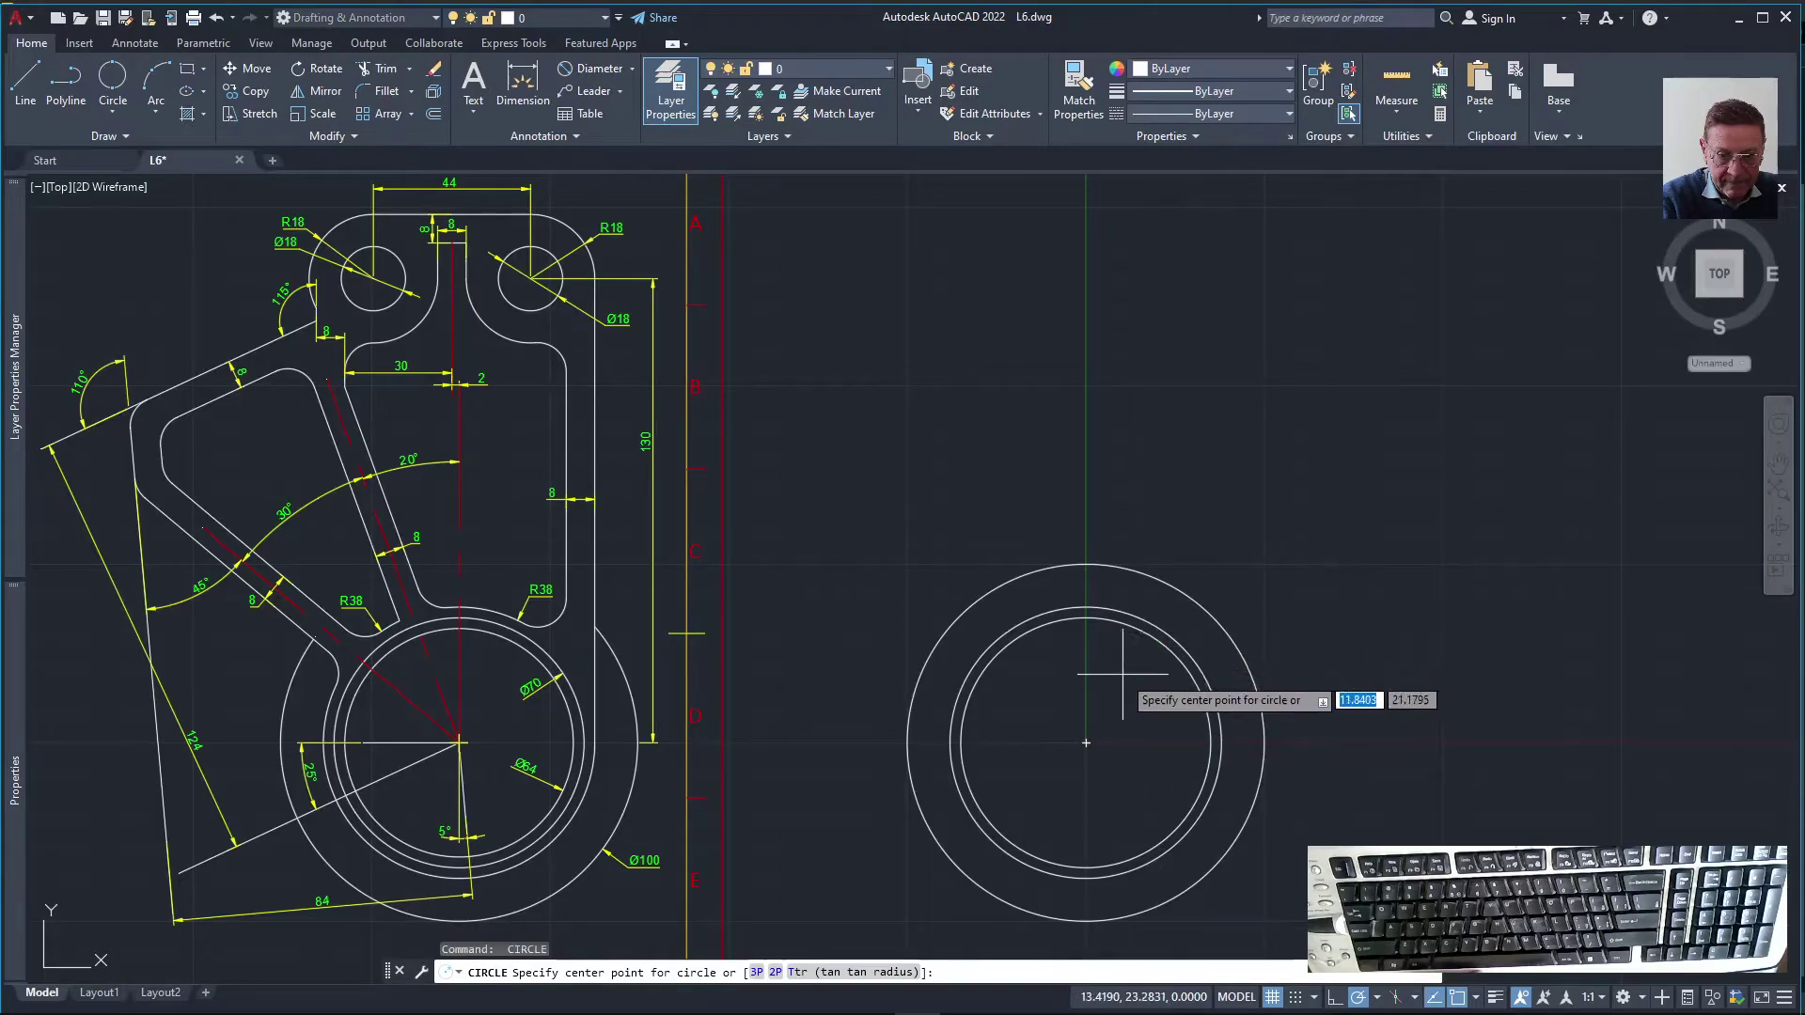
left_click(1086, 742)
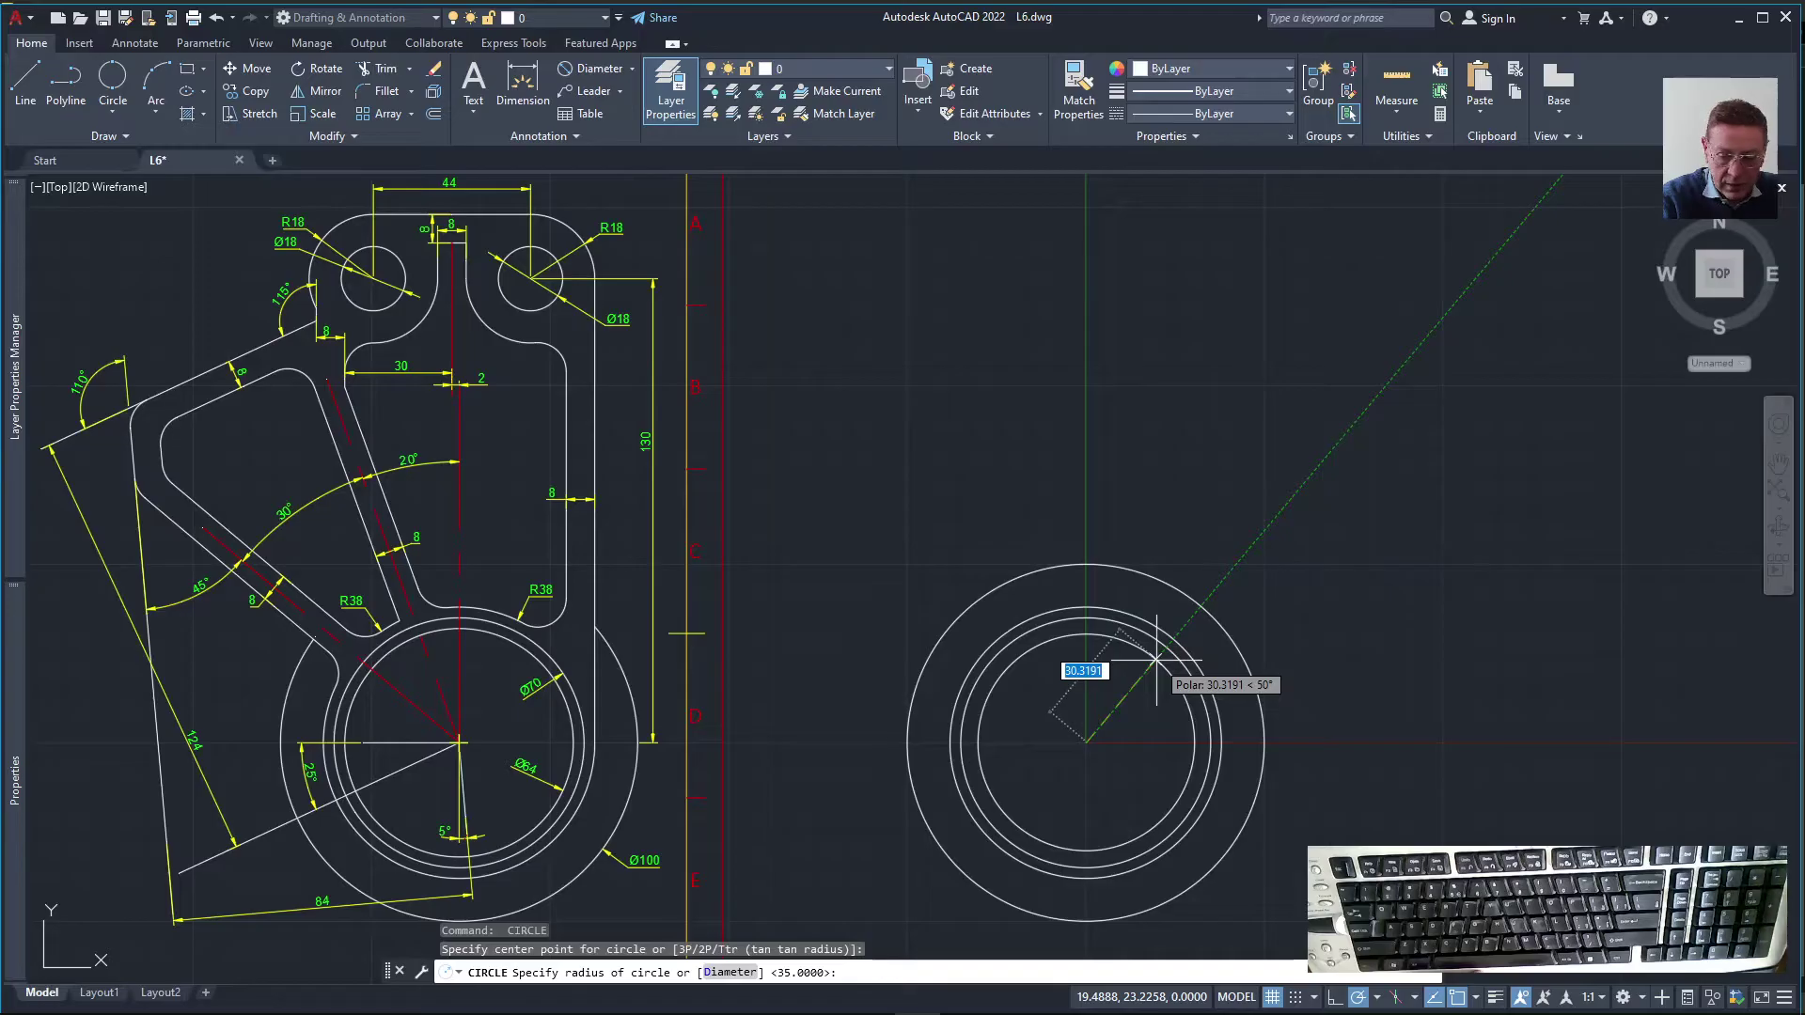
type("32")
key("Return")
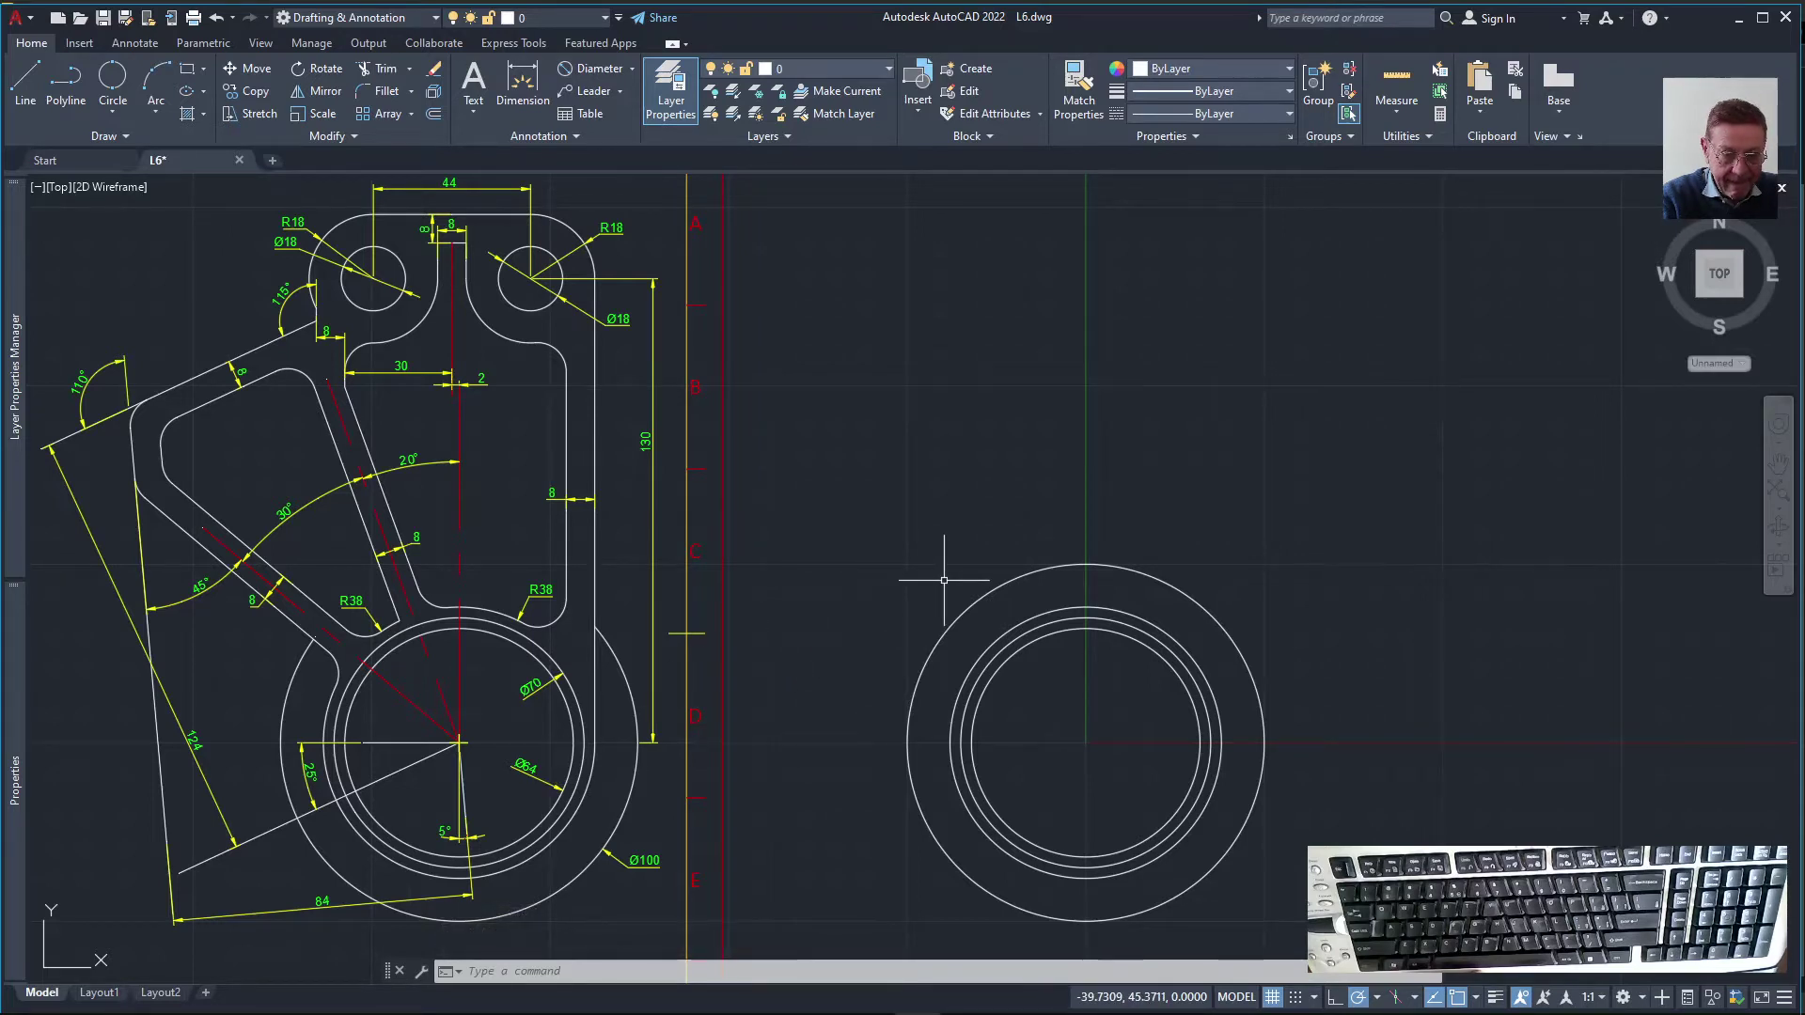
Draw a vertical line 130 long upward from the right quadrant of the radius 38 circle
type("l")
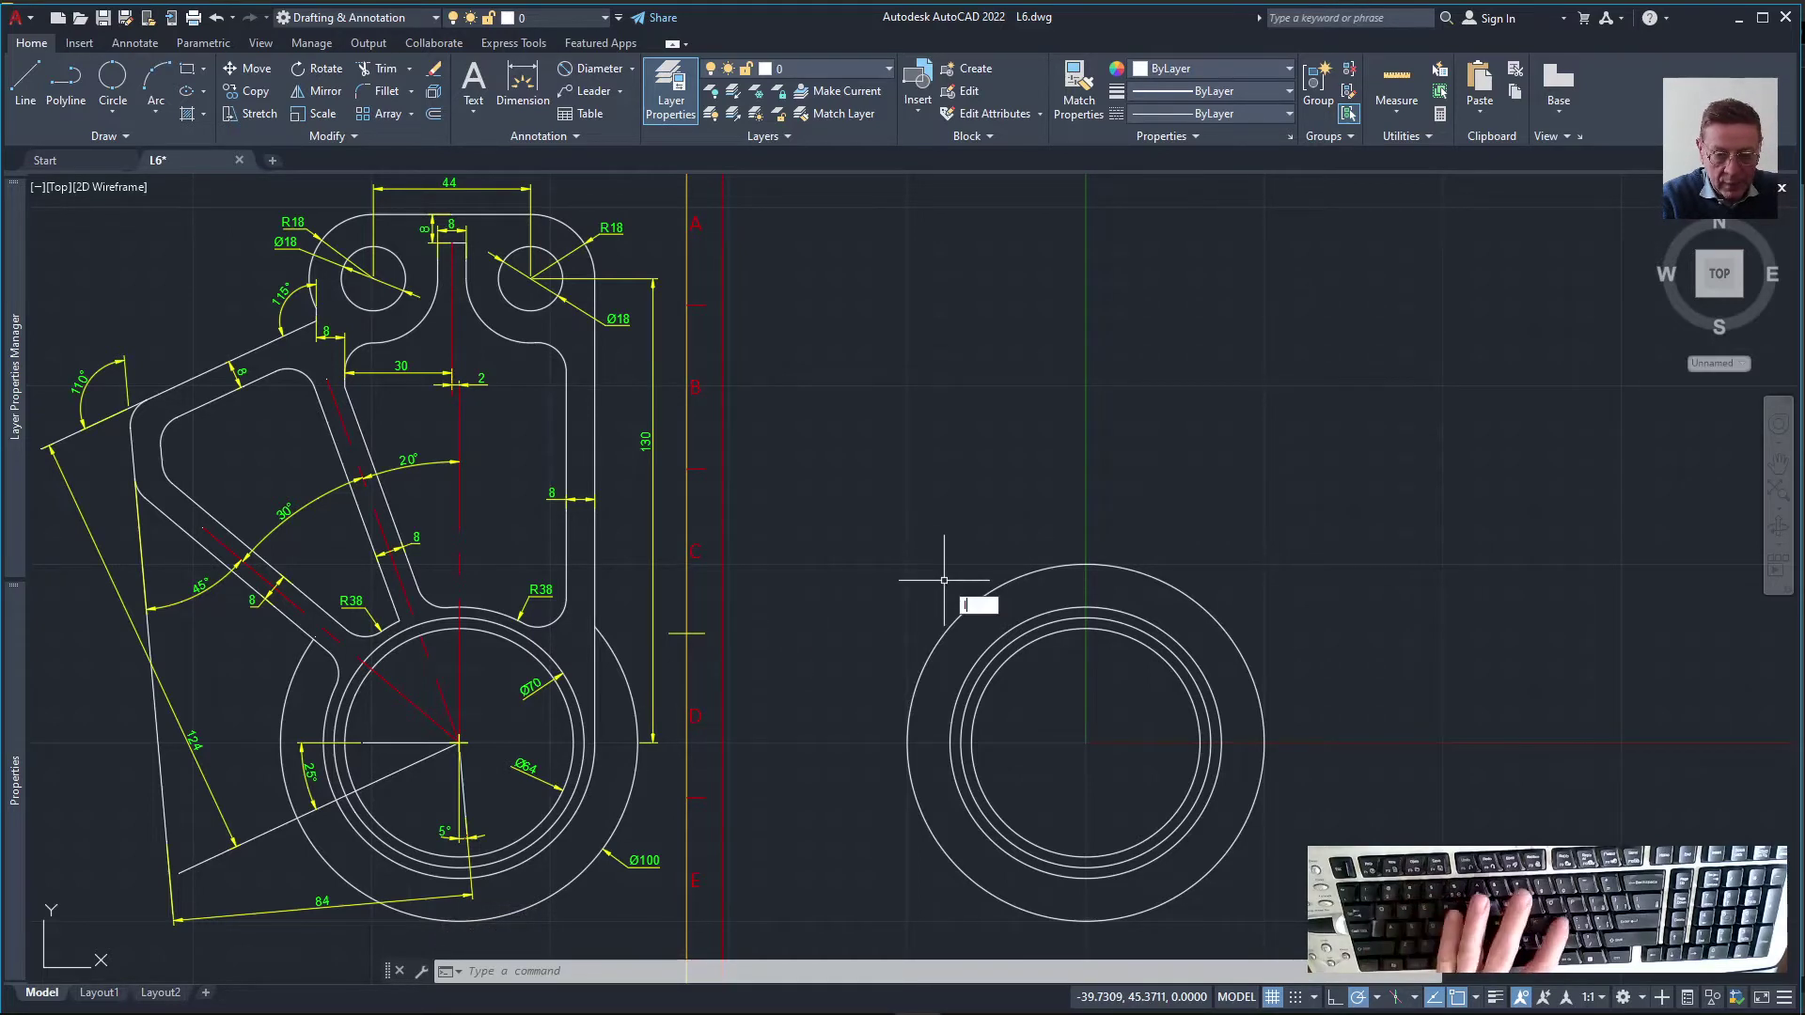
key("Return")
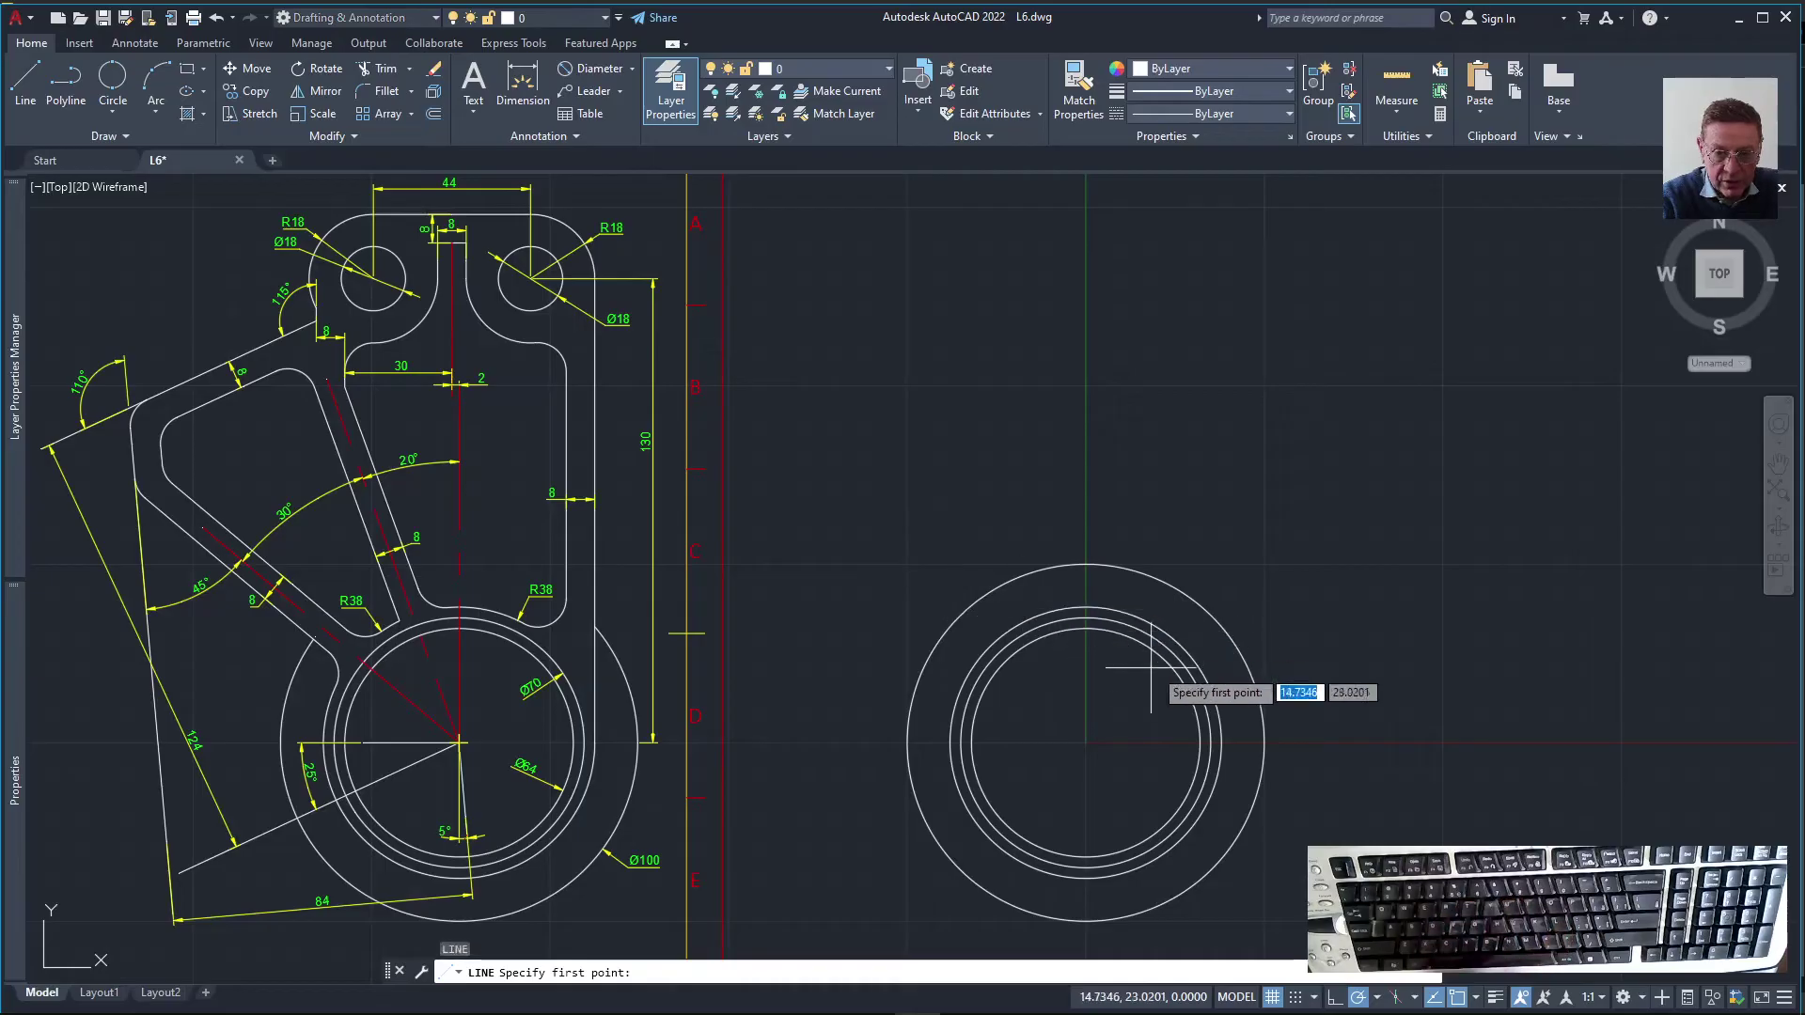
left_click(1221, 743)
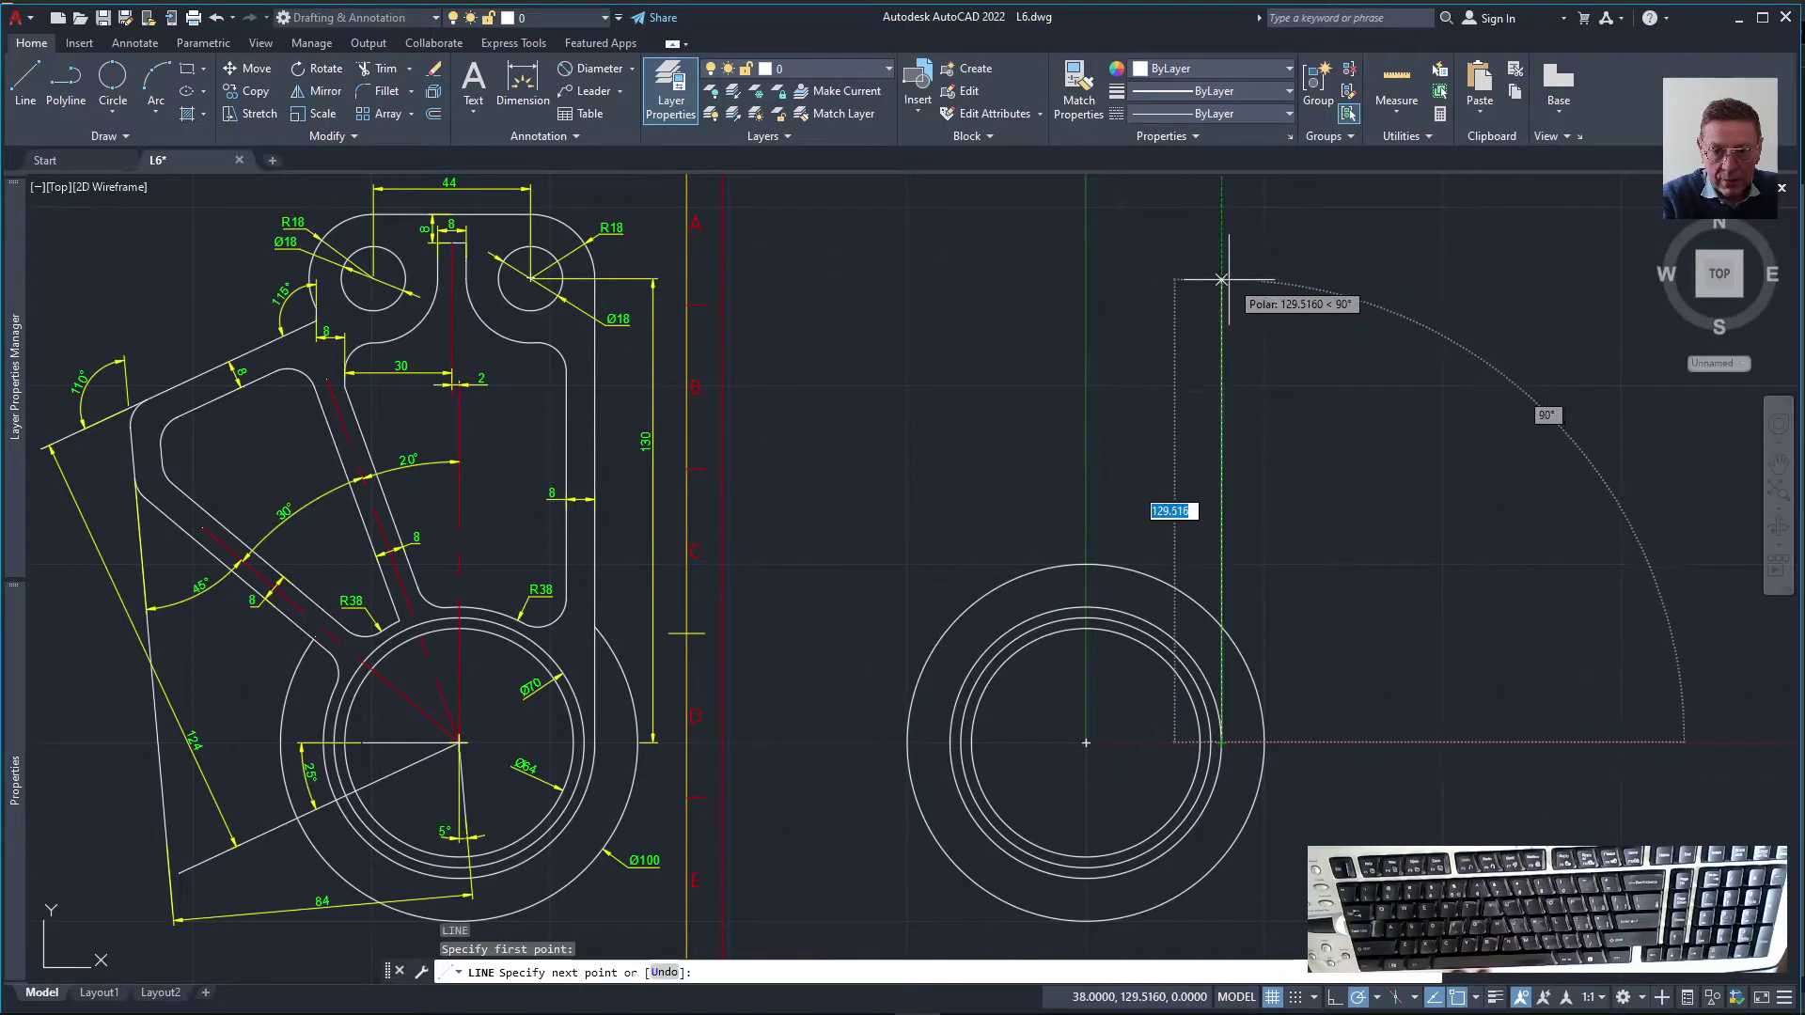
type("130")
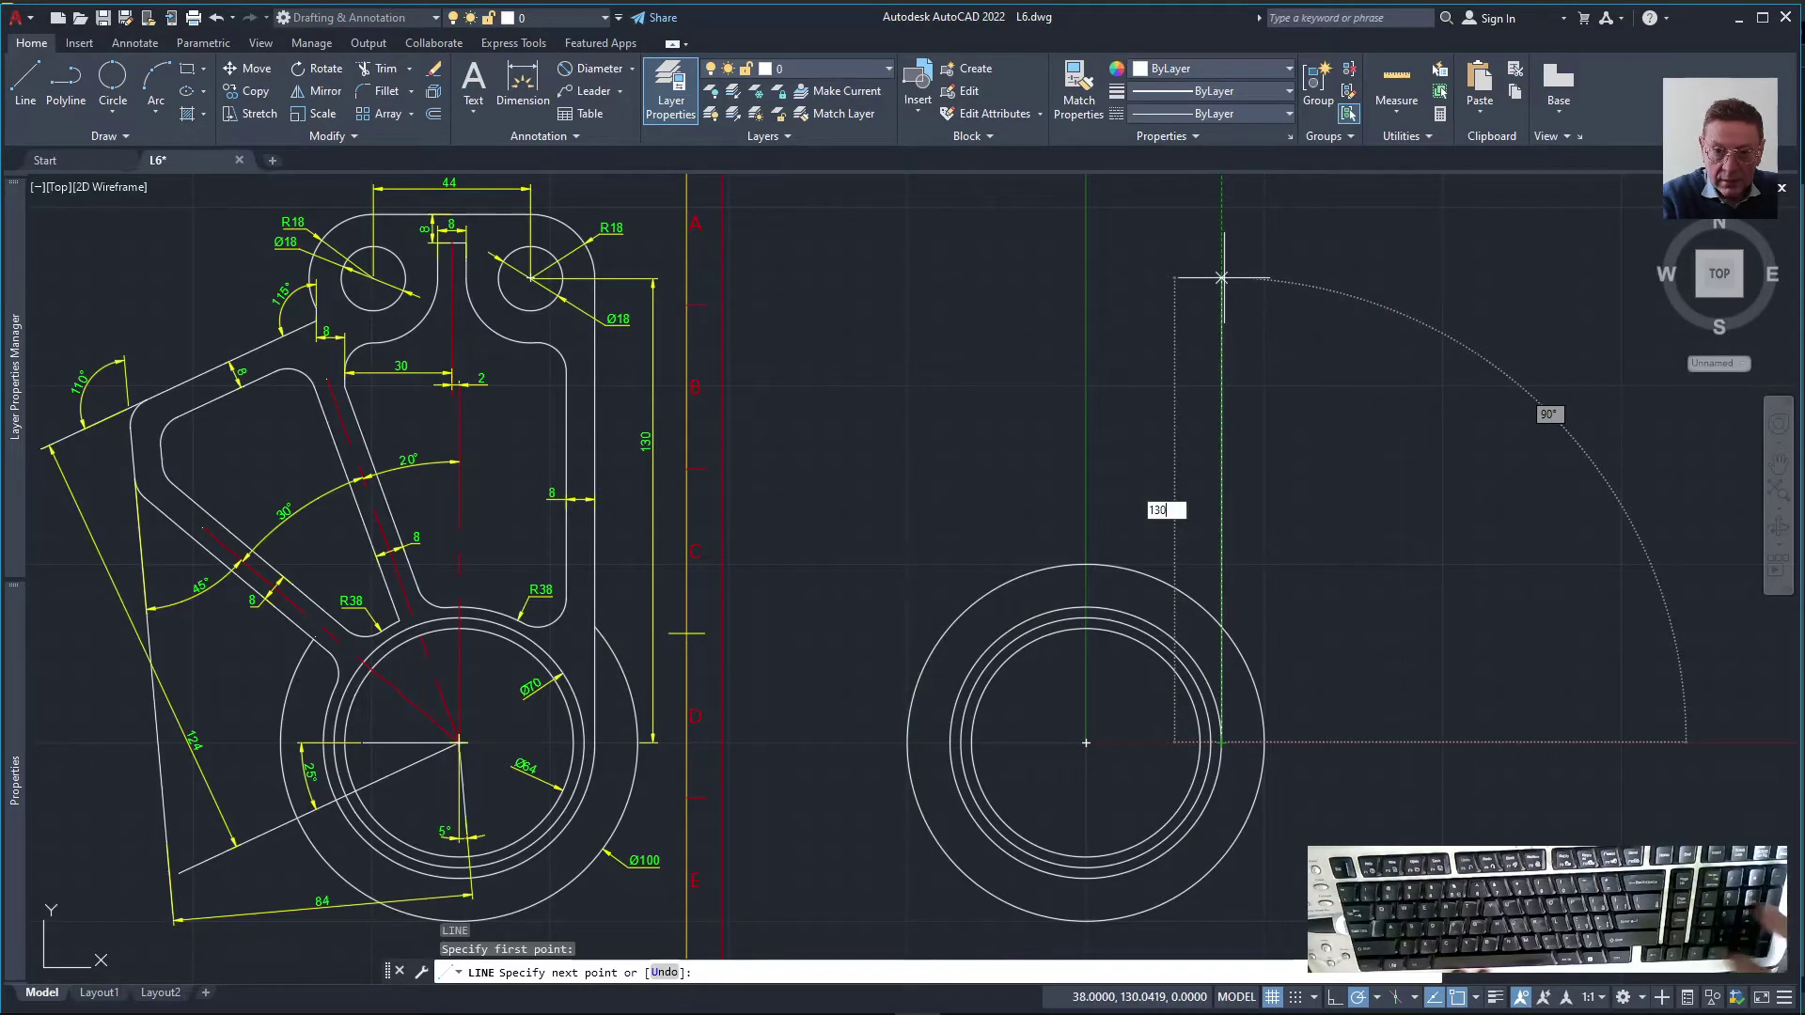
key("Return")
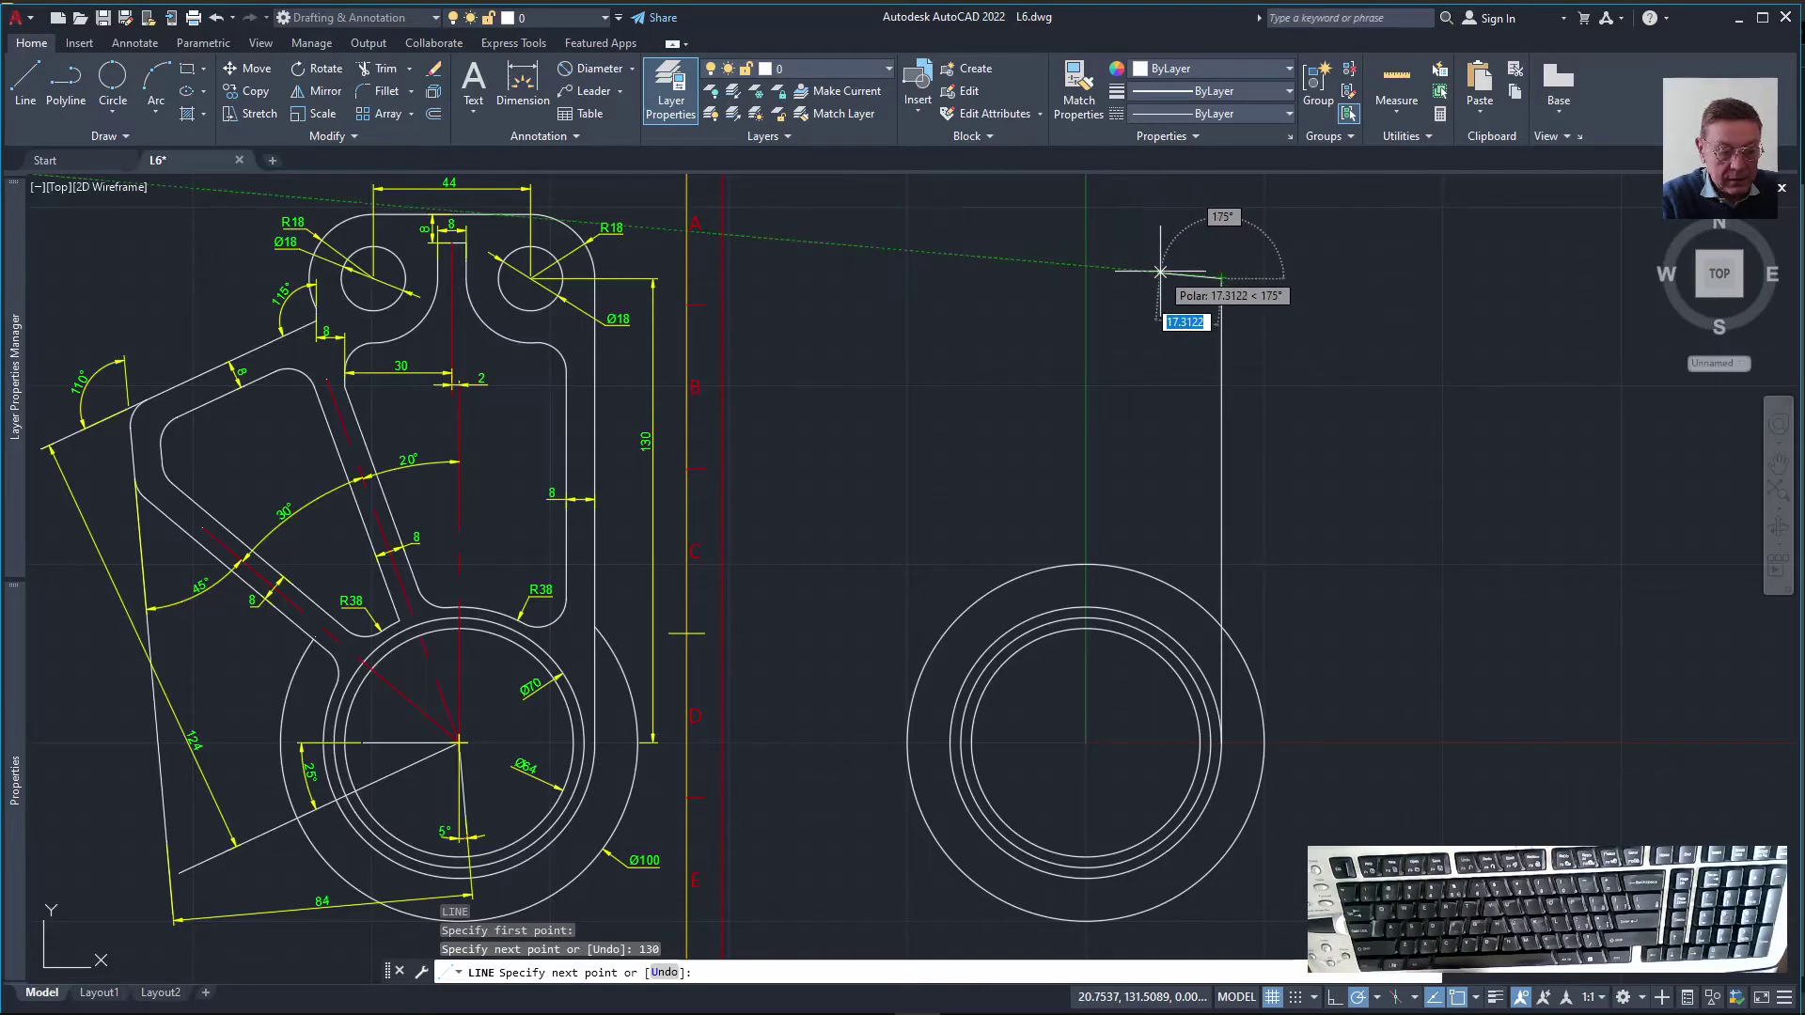
key("Escape")
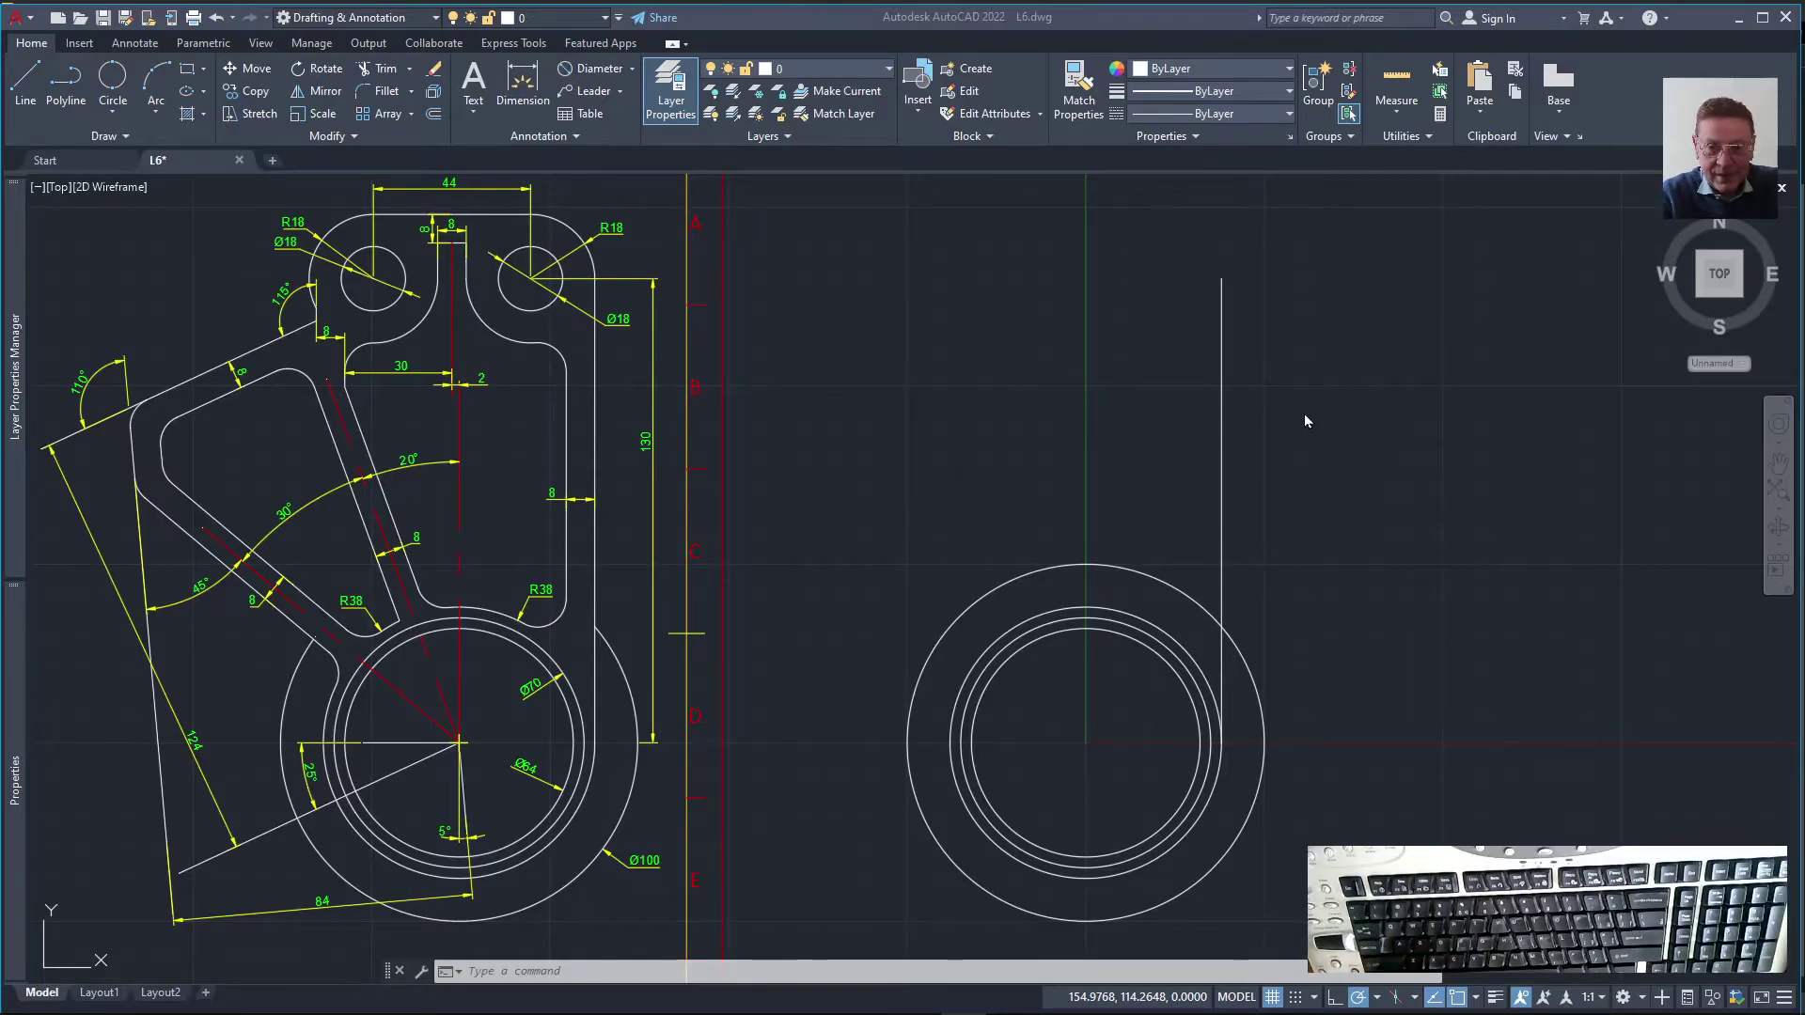
Draw a two-point circle of diameter 36 from the upper end of the vertical line, extending horizontally to the left
left_click(111, 115)
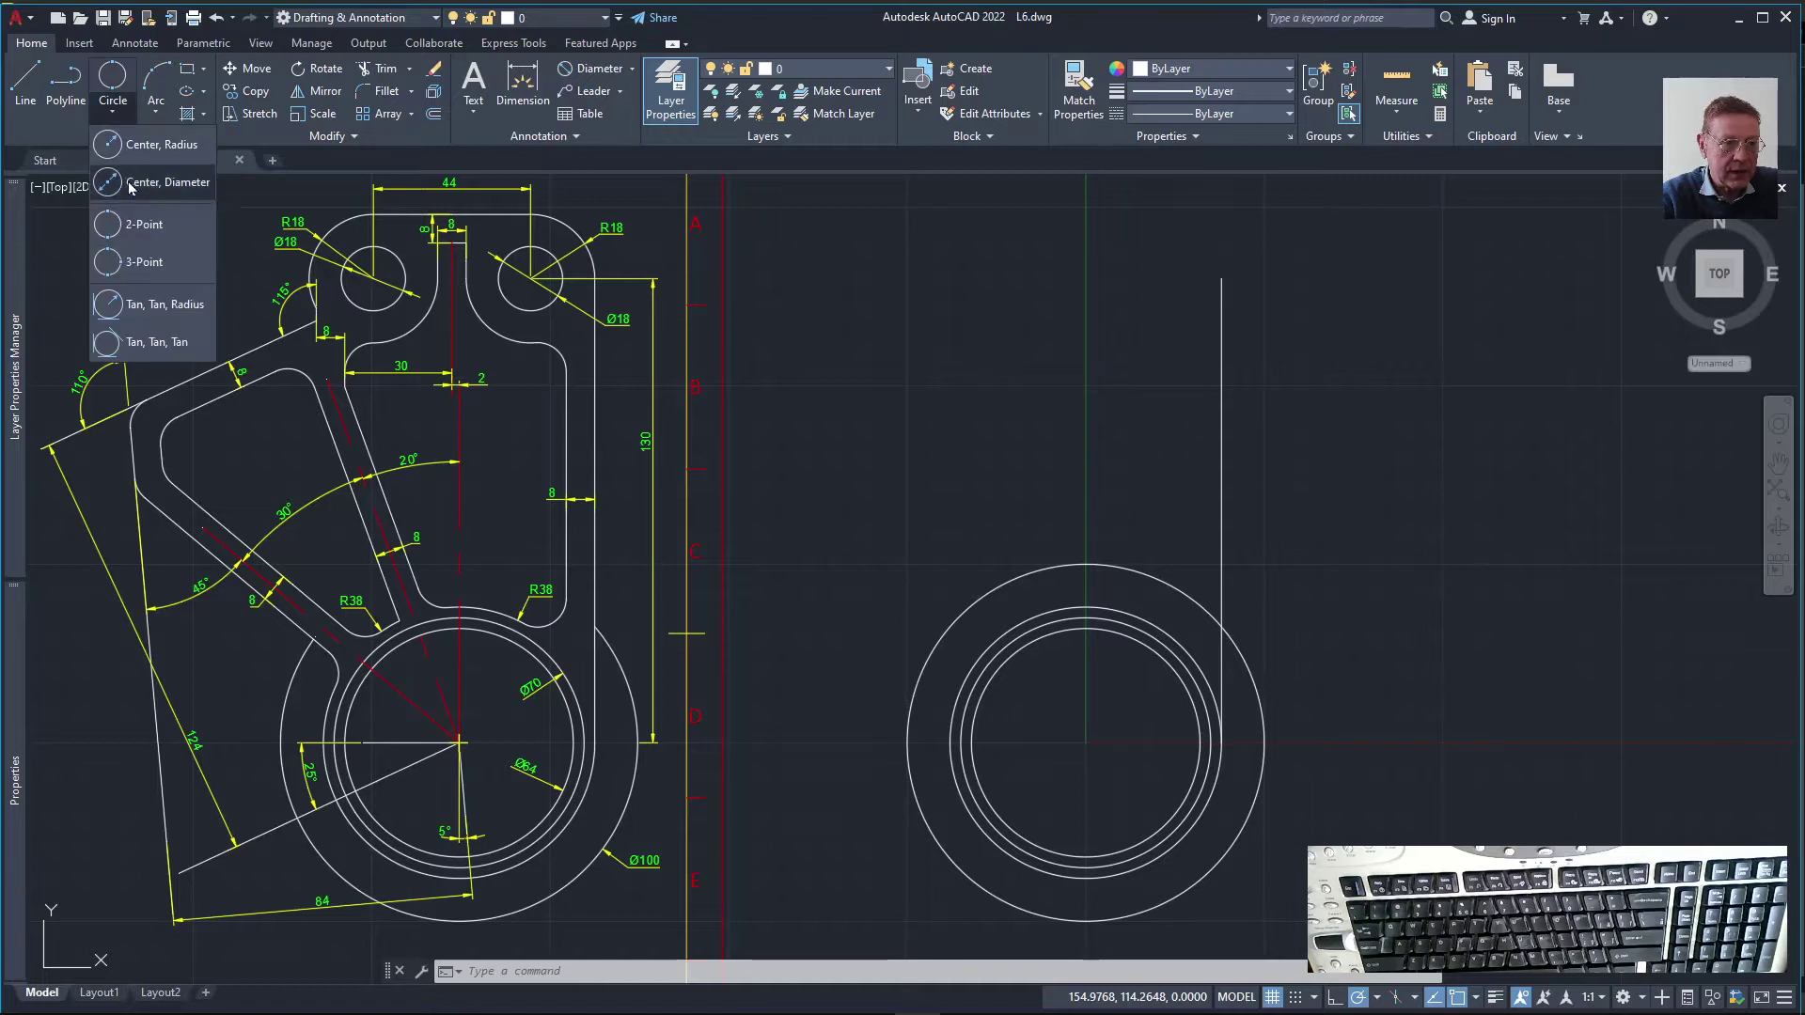
left_click(130, 233)
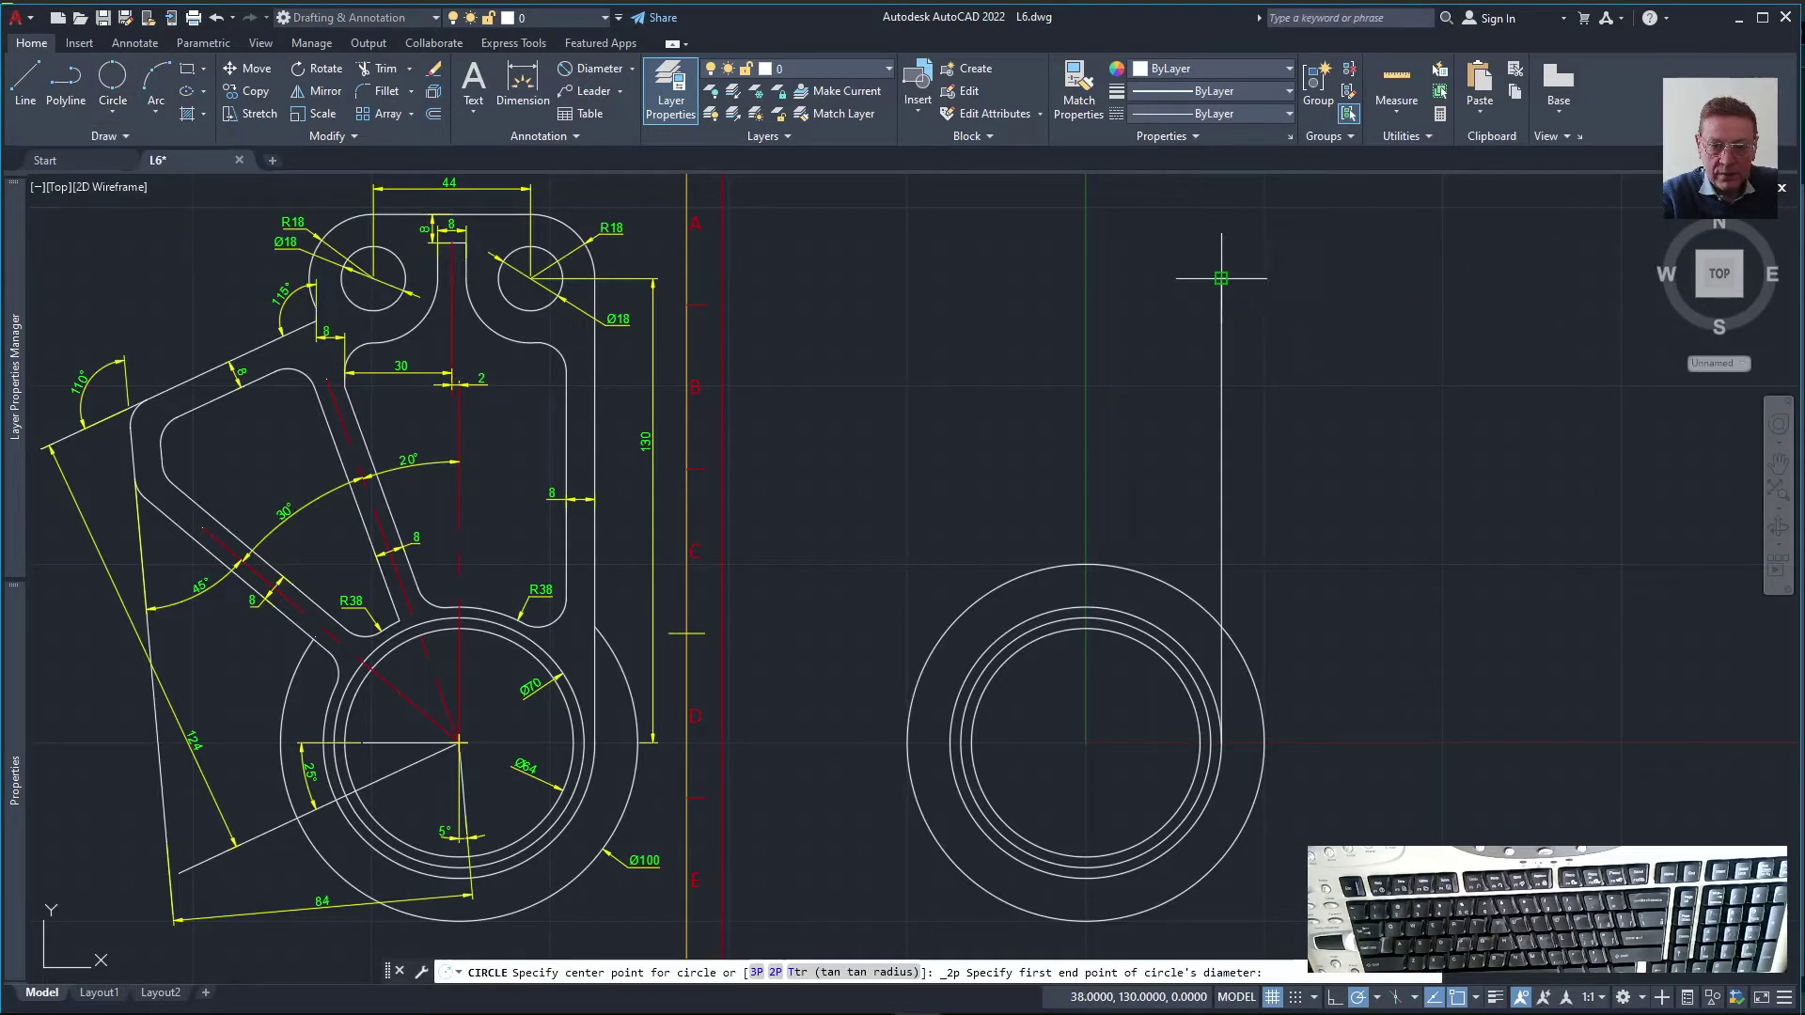
left_click(1220, 278)
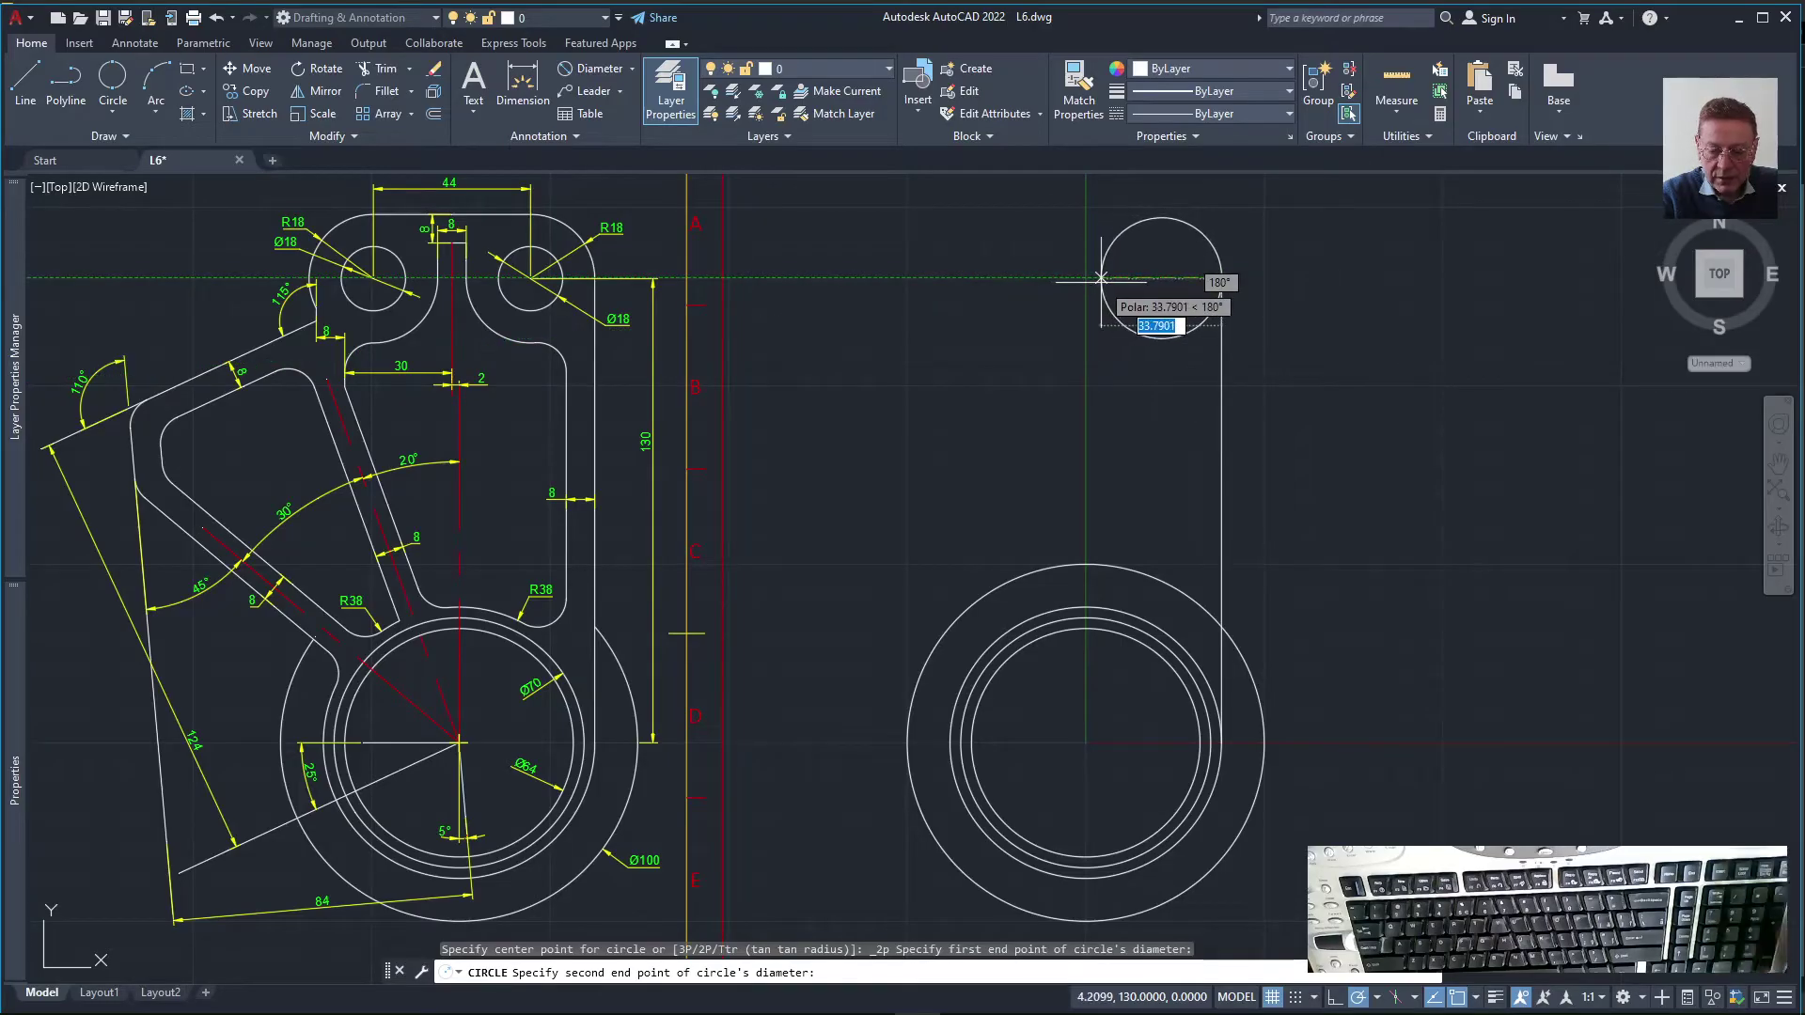
type("36")
key("Return")
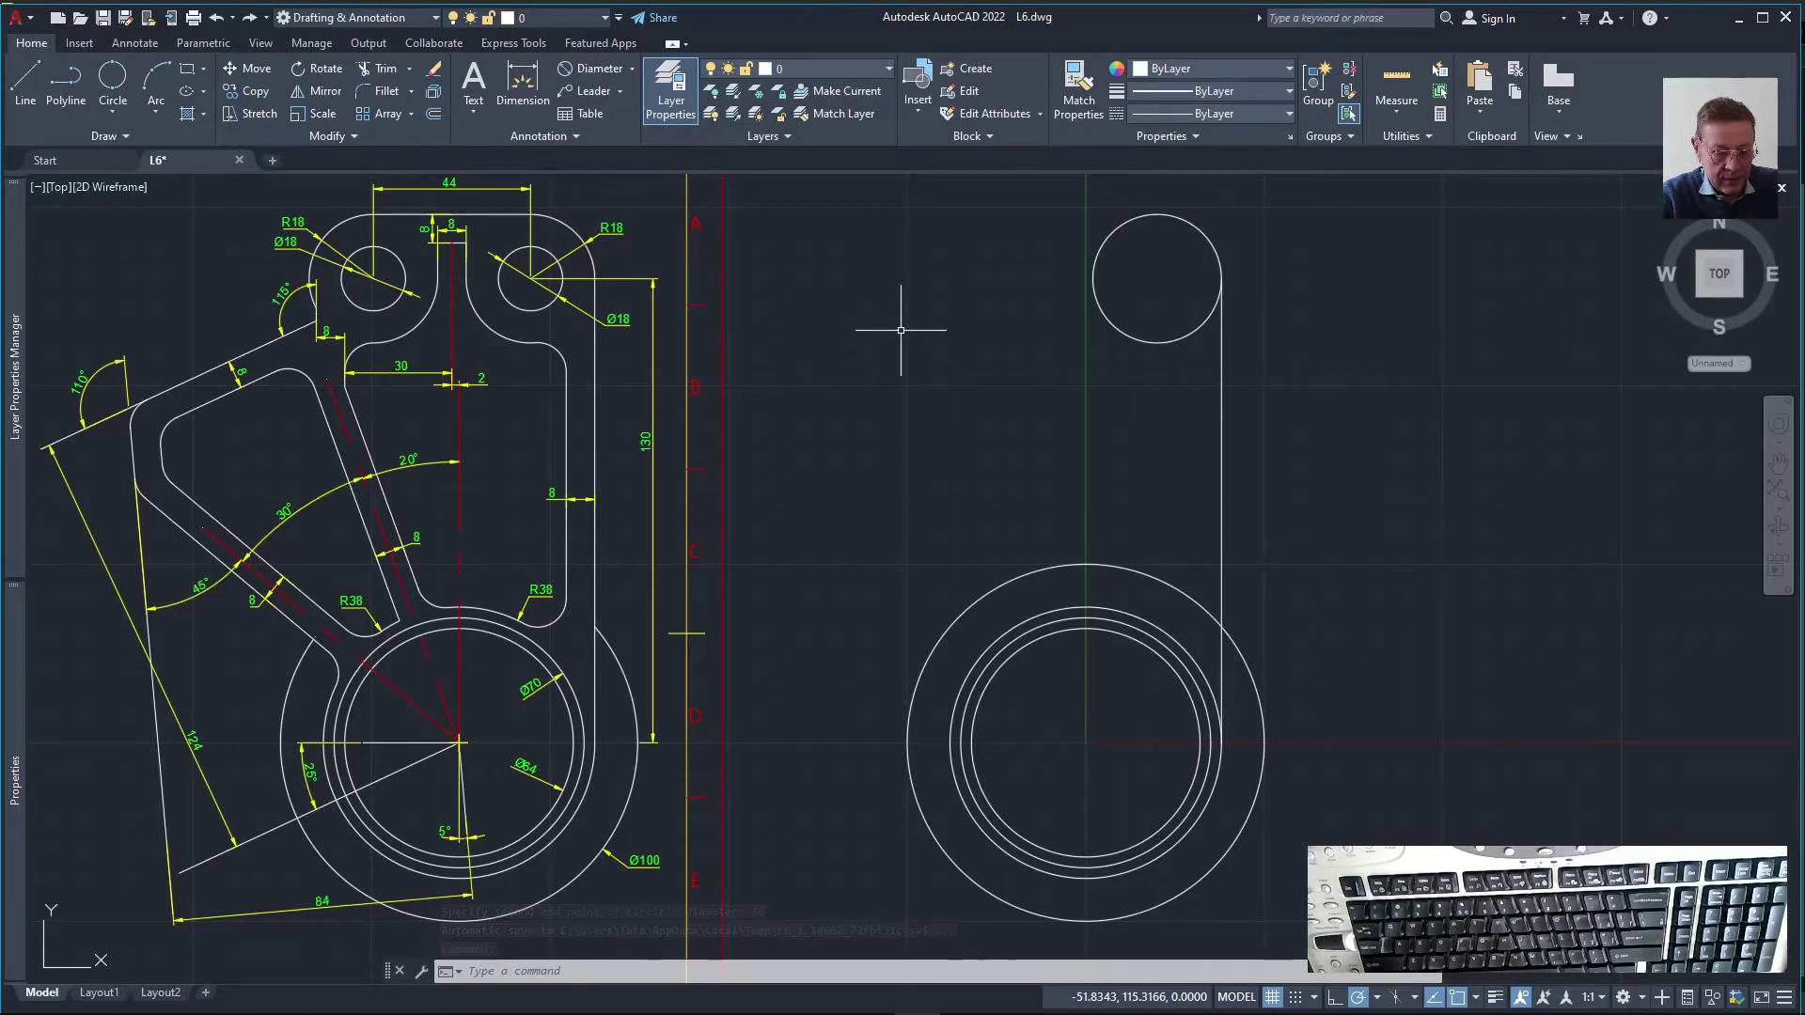
Draw a circle of radius 9 concentric with the diameter 36 circle at the upper end of the vertical edge
type("c")
key("Return")
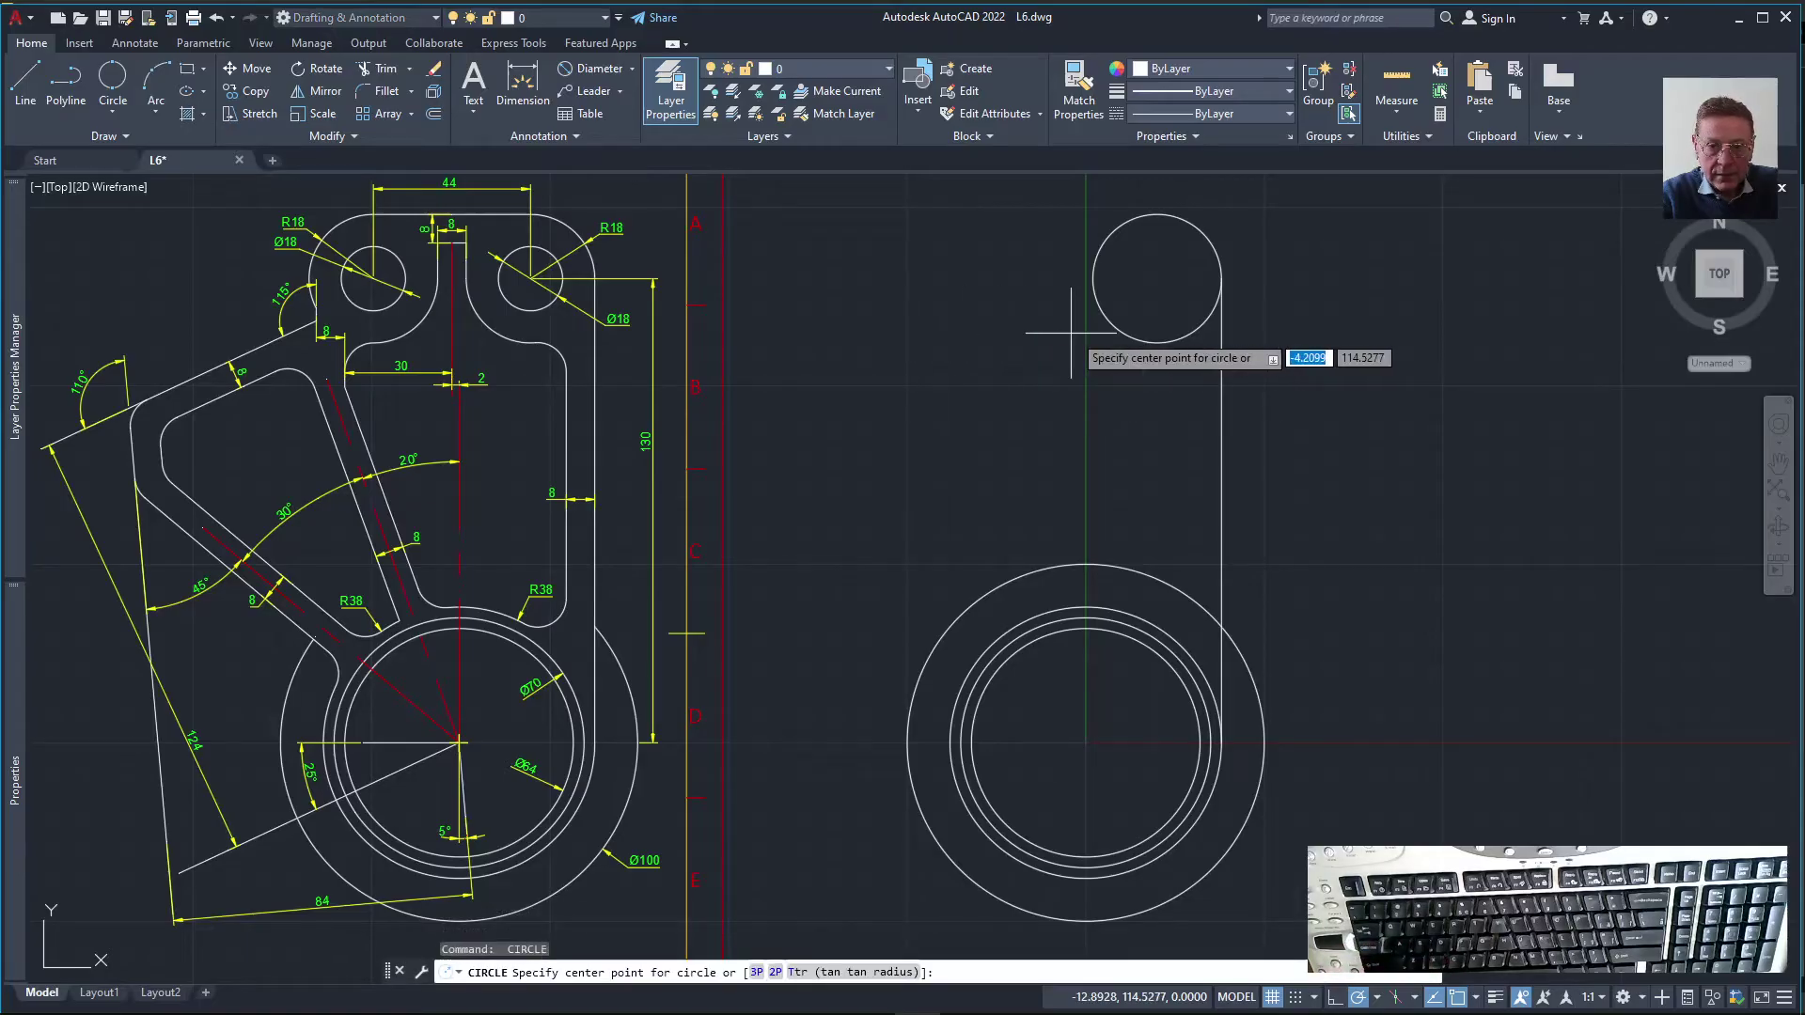
left_click(1157, 278)
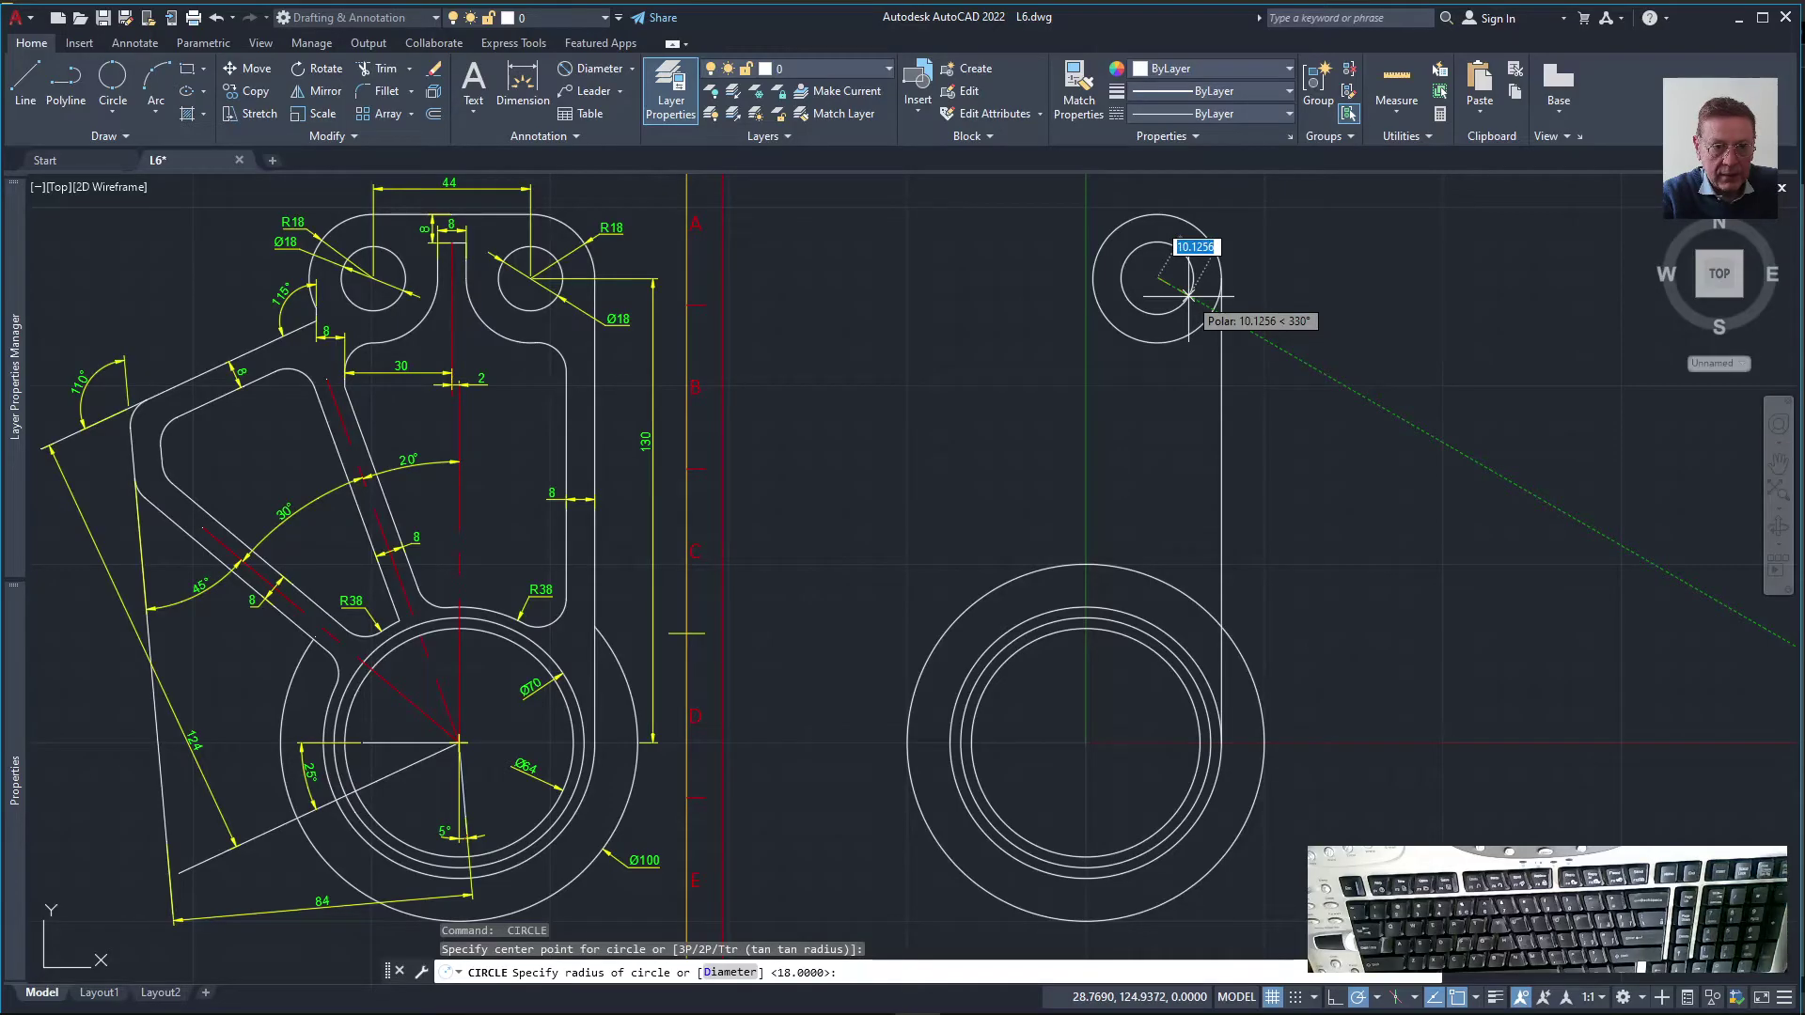
type("9")
key("Return")
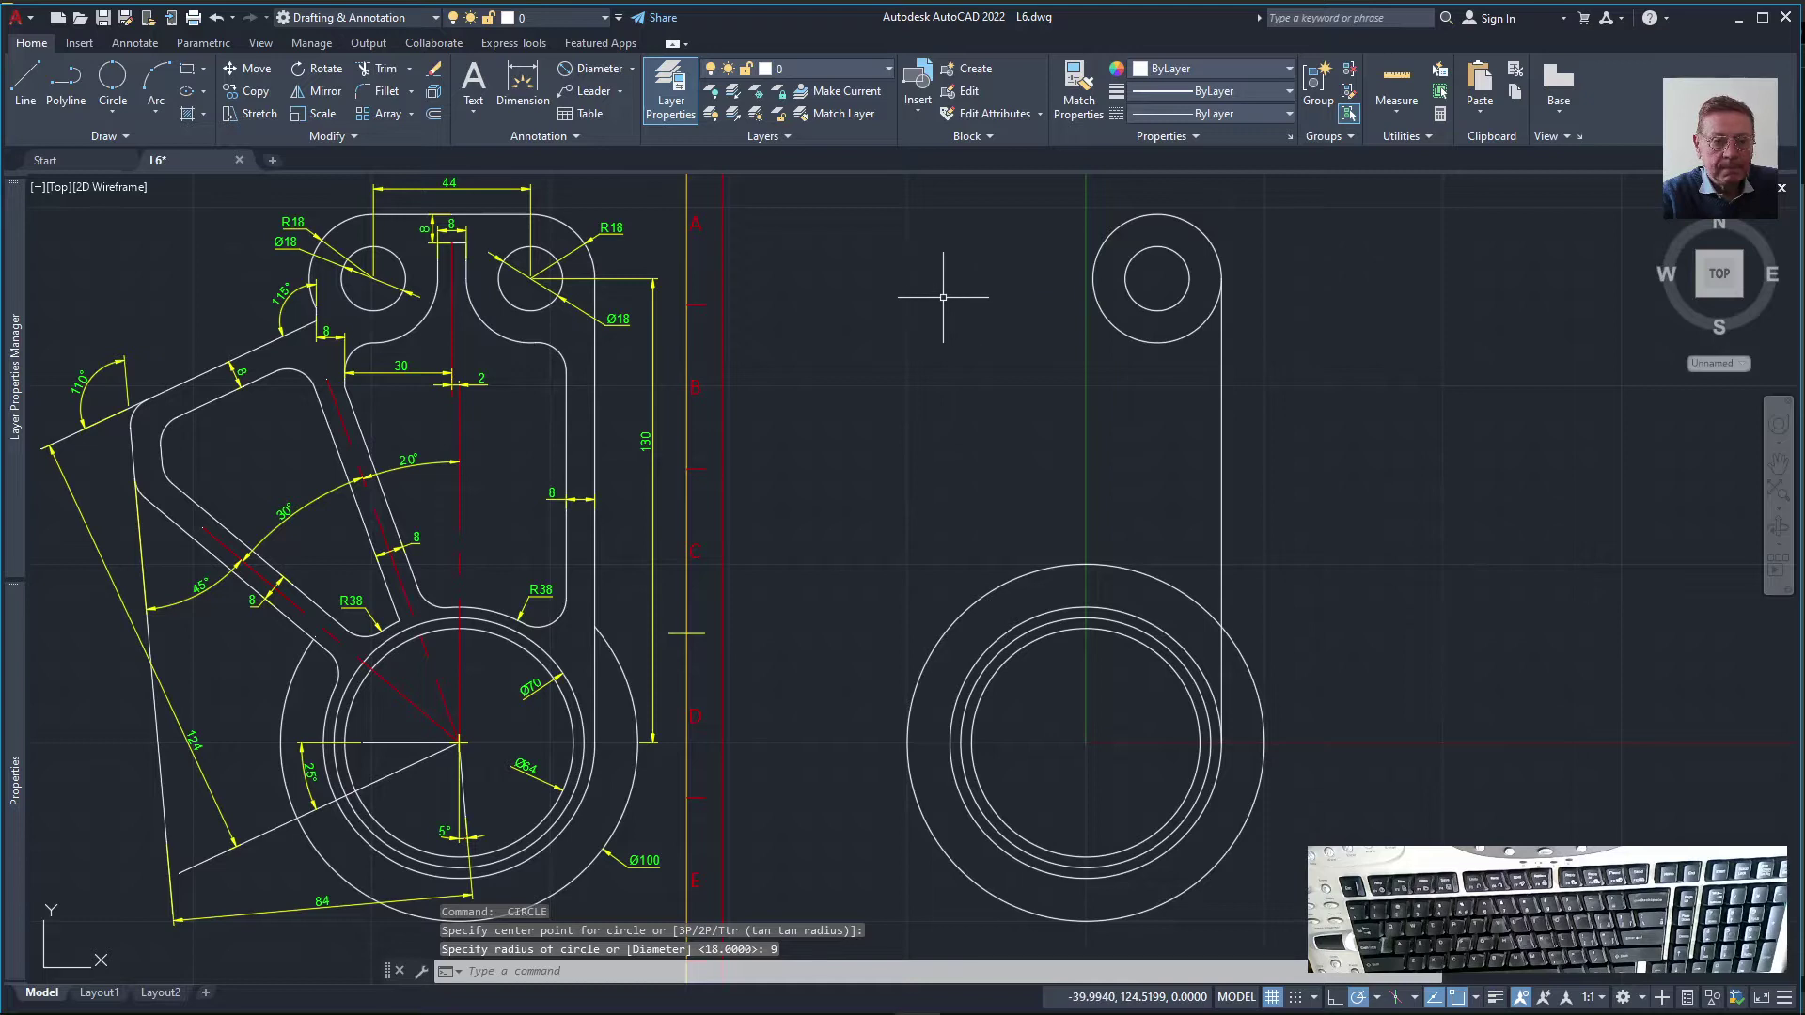
Make the Axis layer current and draw a vertical centre line about 101 long upward from the origin
left_click(794, 71)
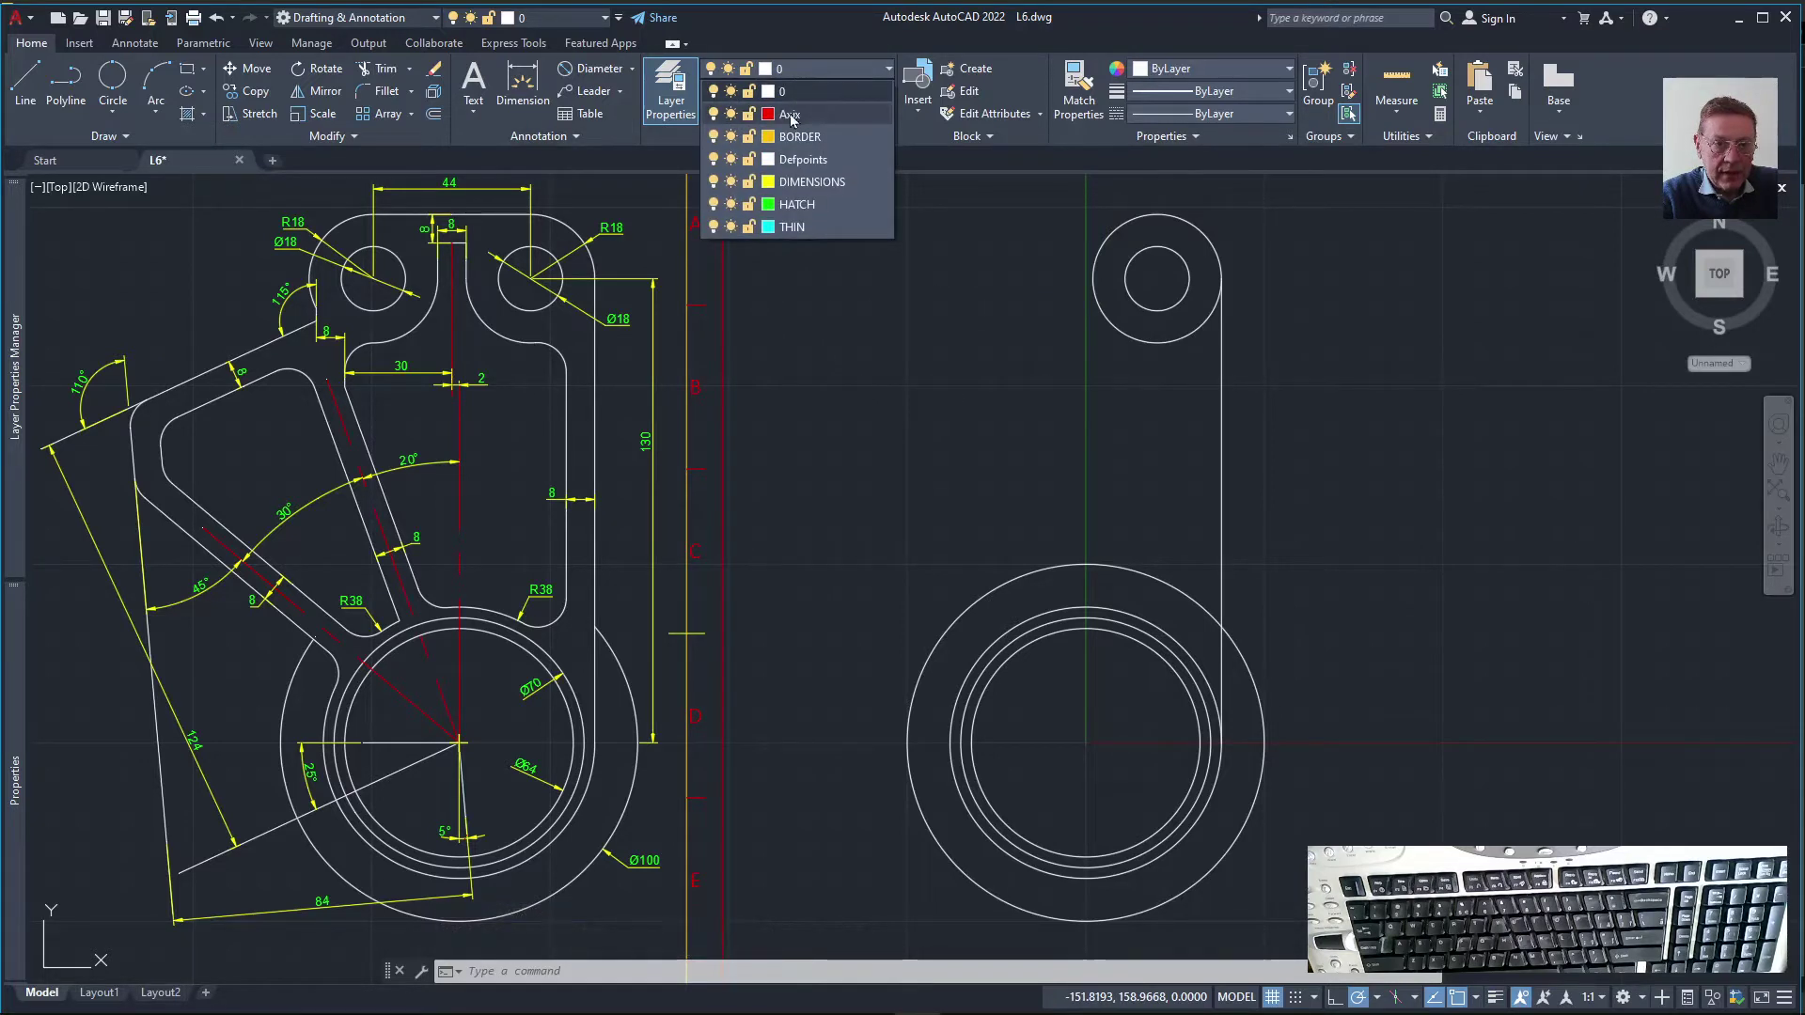
left_click(790, 115)
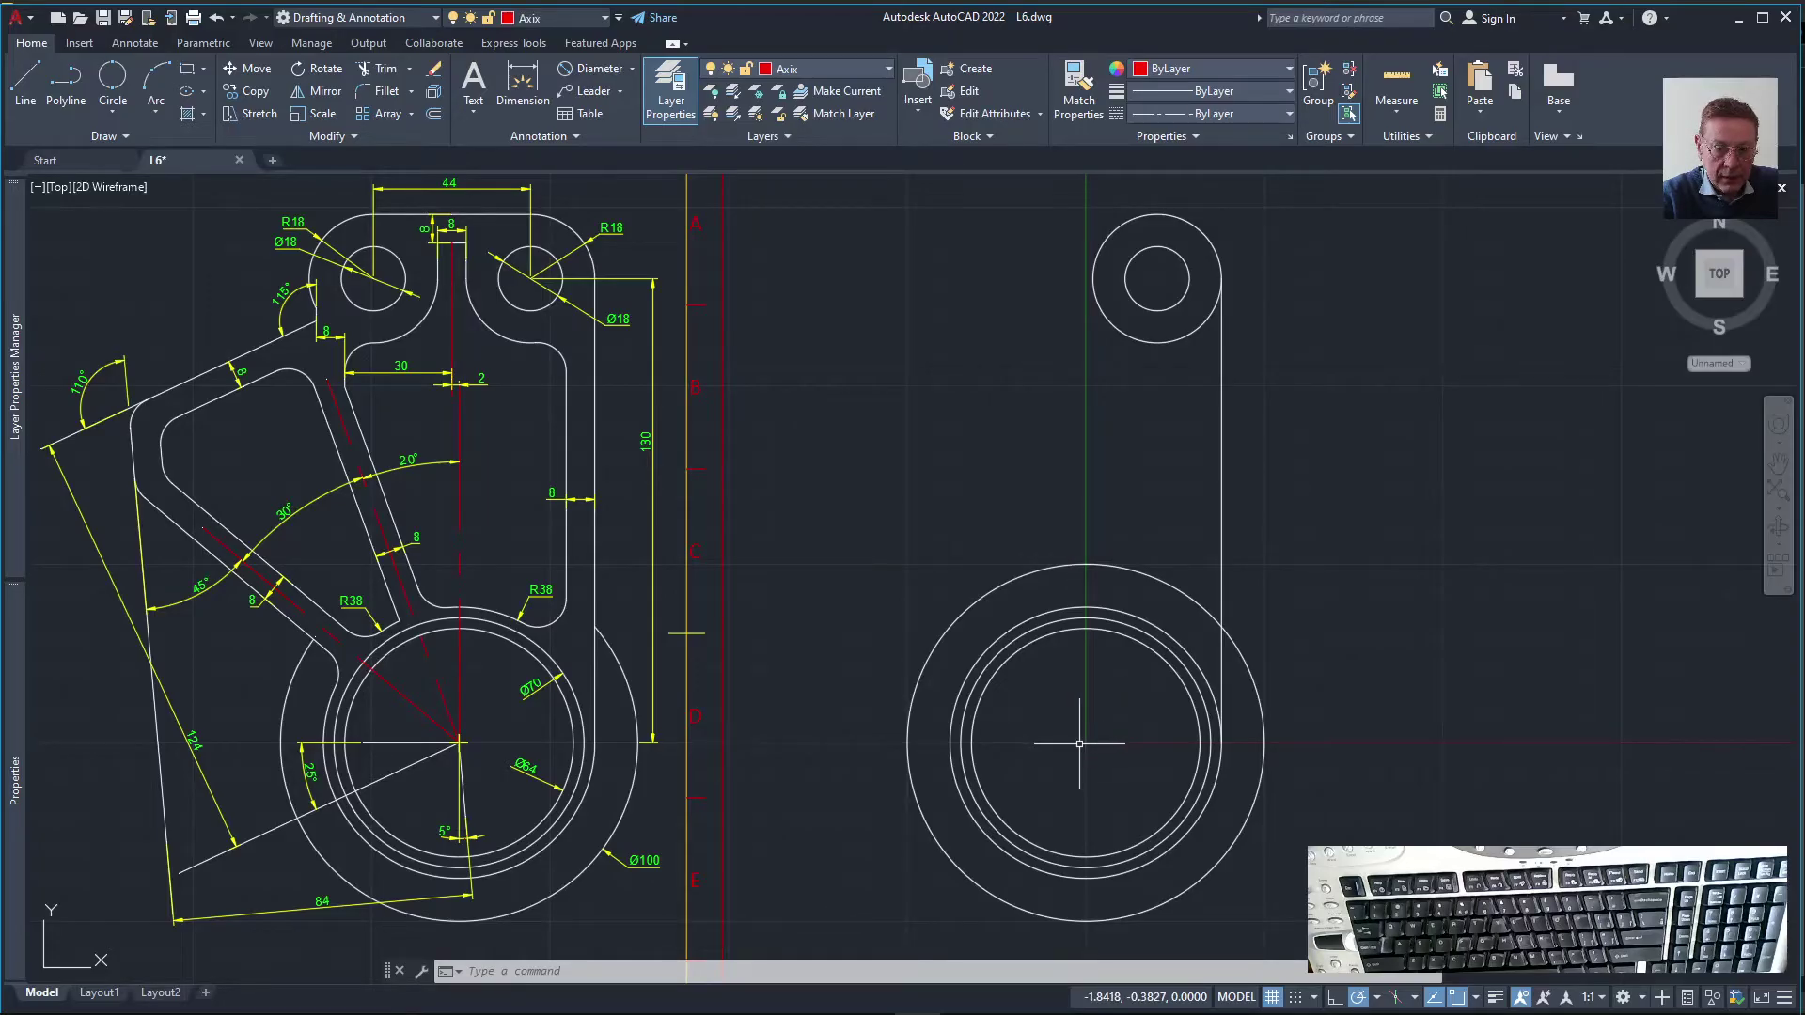
type("l")
key("Return")
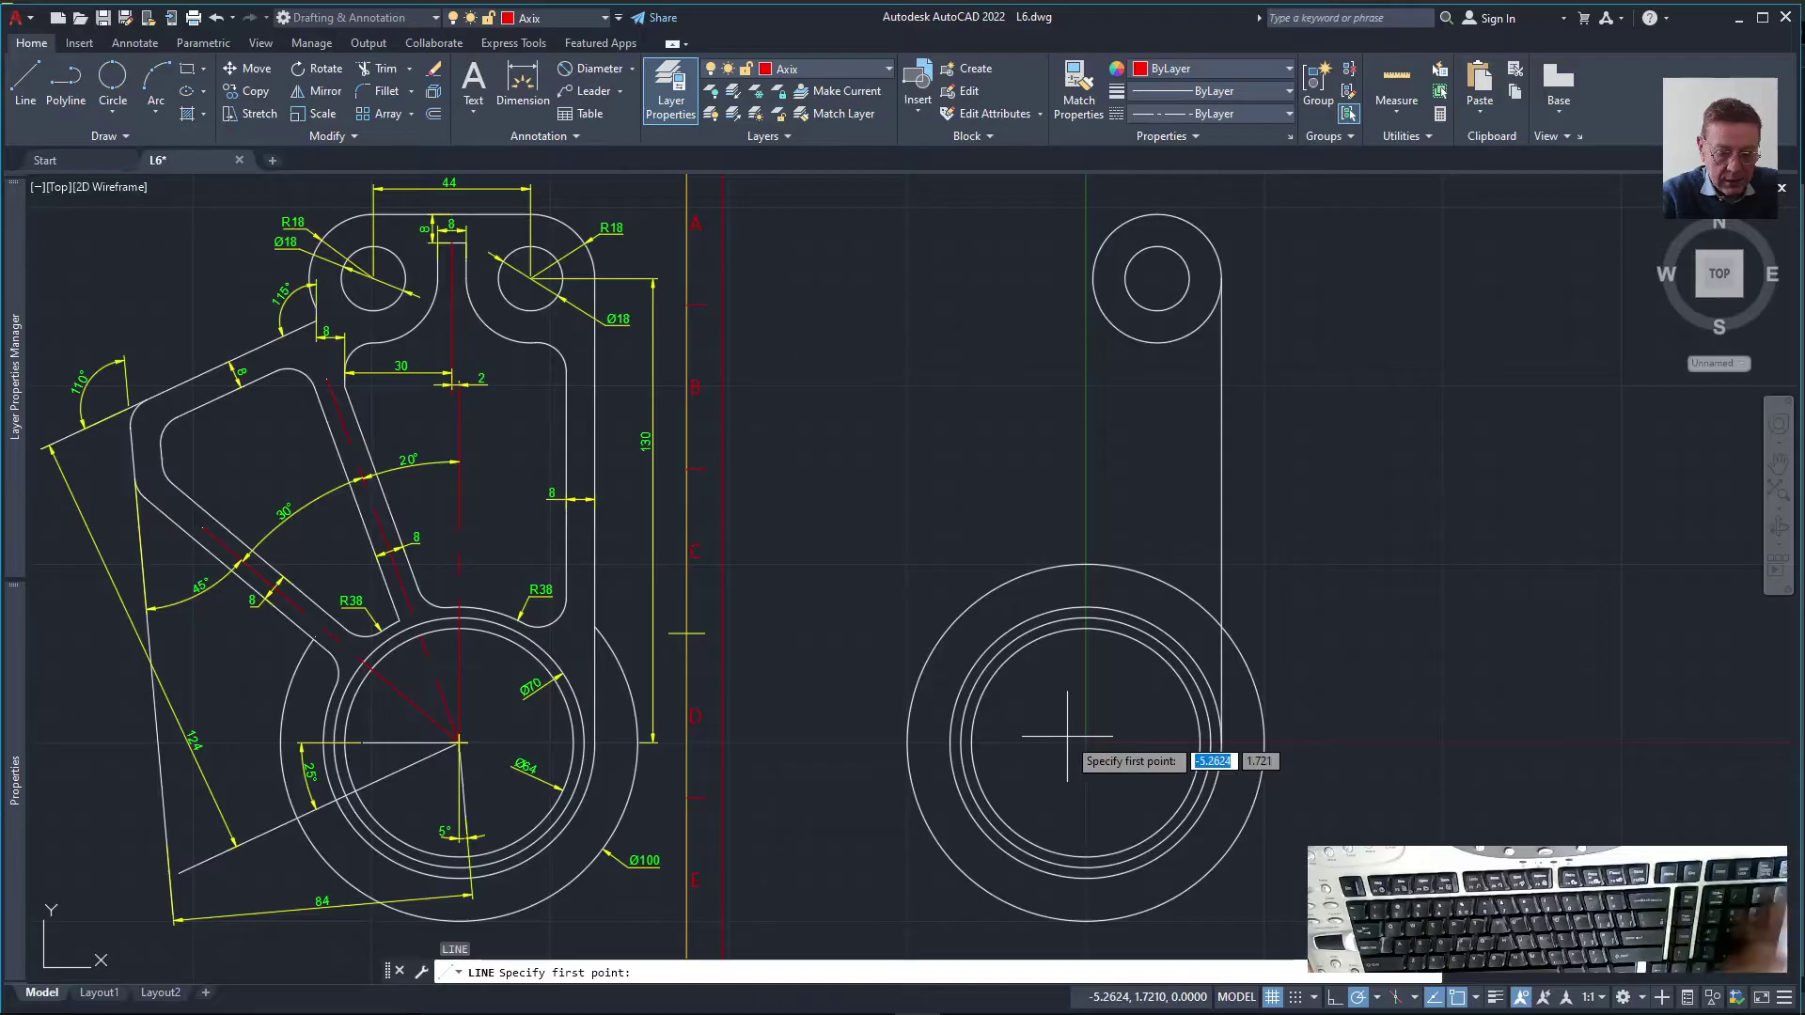
type("0")
key("Tab")
type("0")
key("Return")
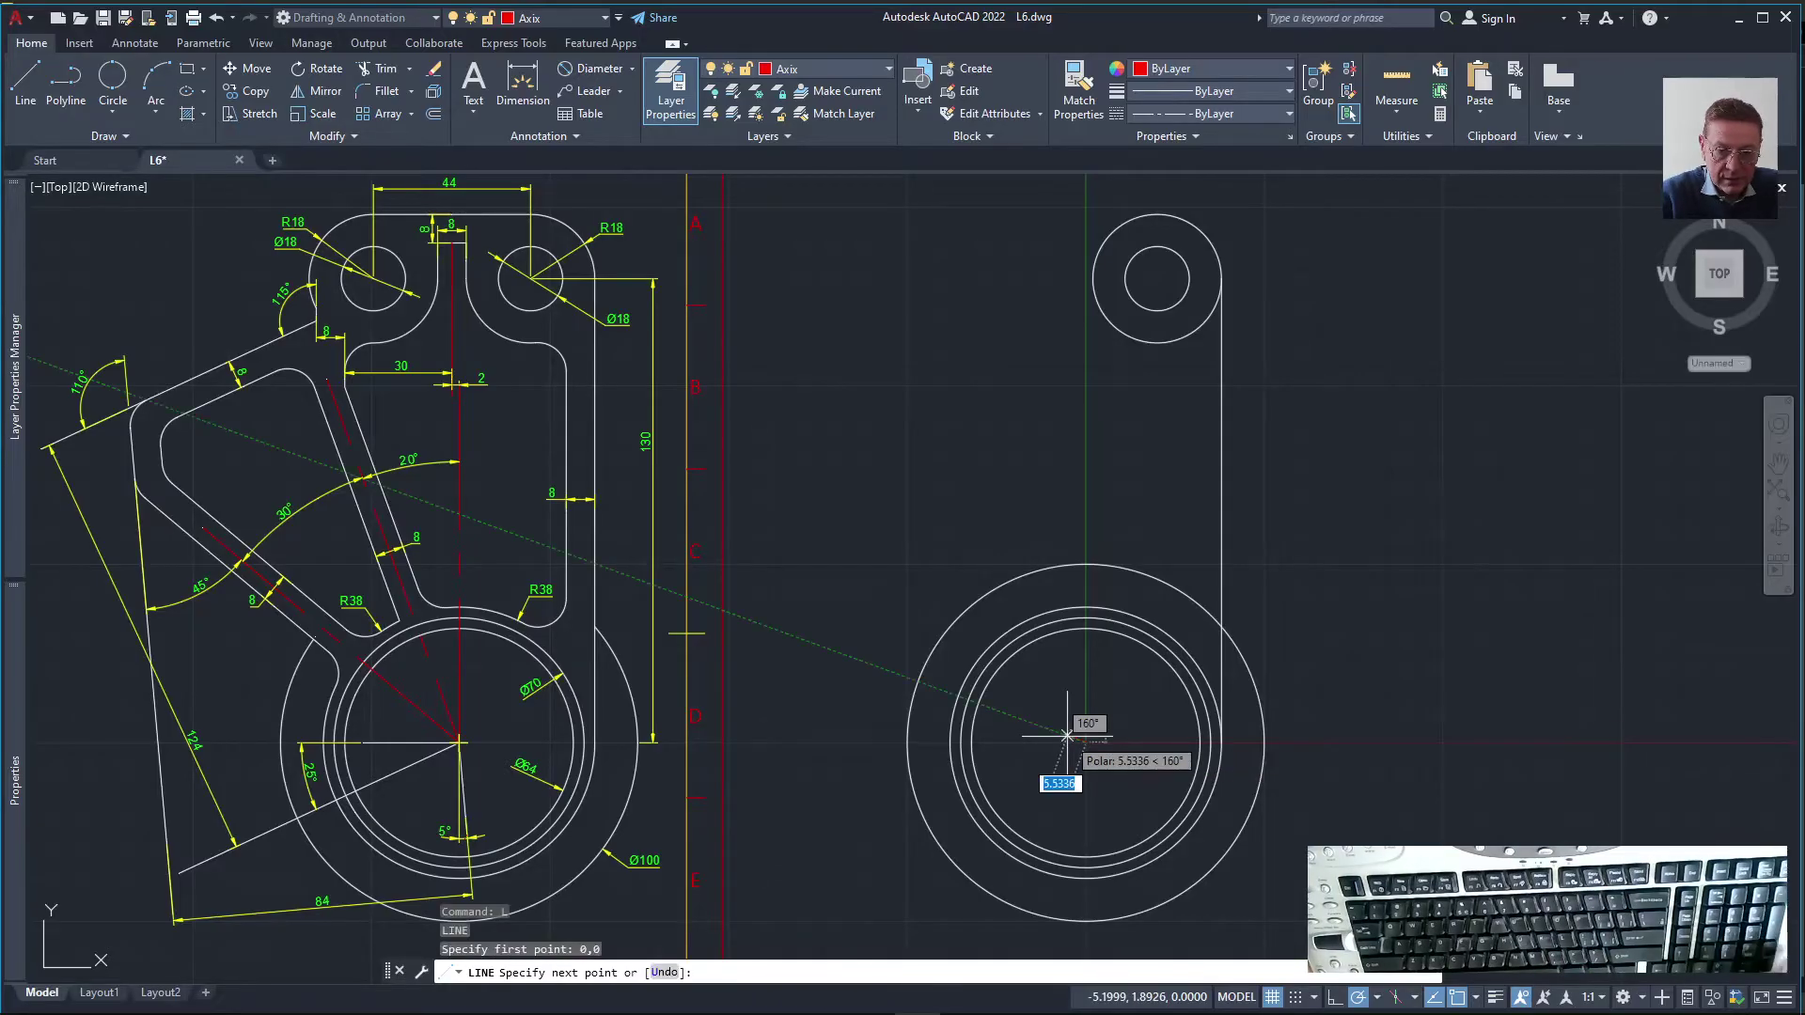
left_click(1083, 383)
right_click(1086, 382)
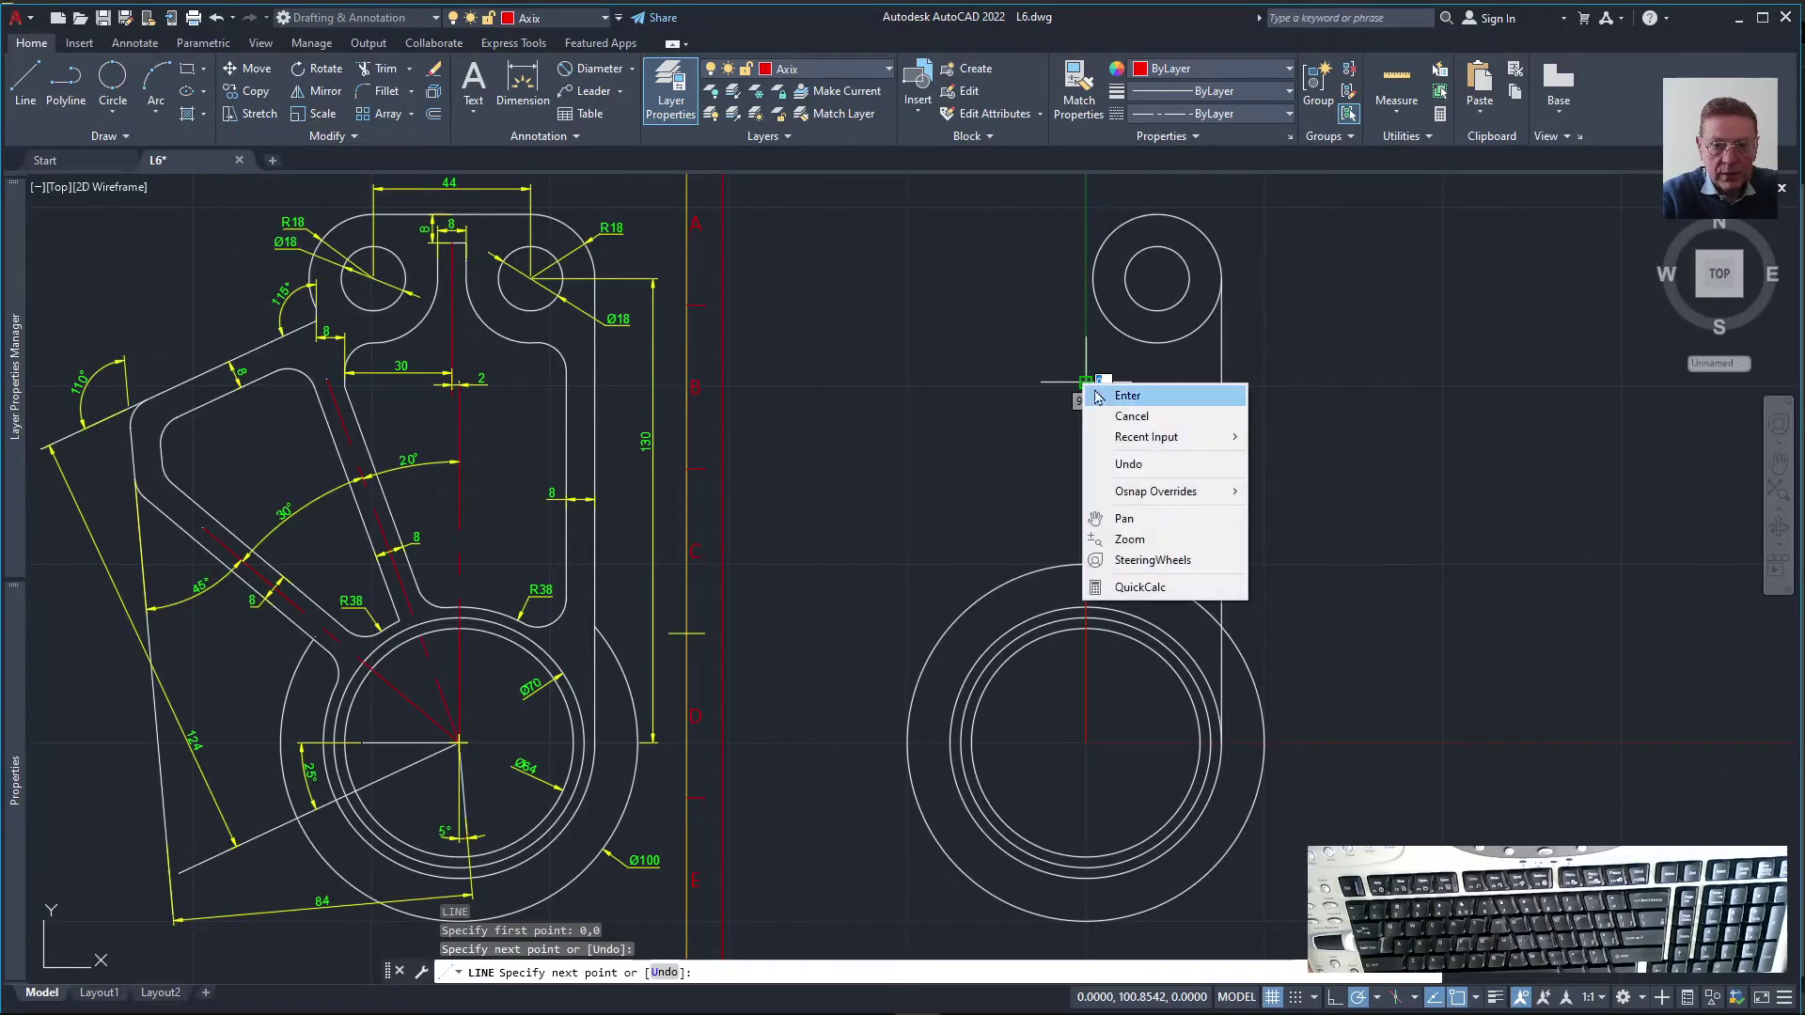
left_click(1098, 391)
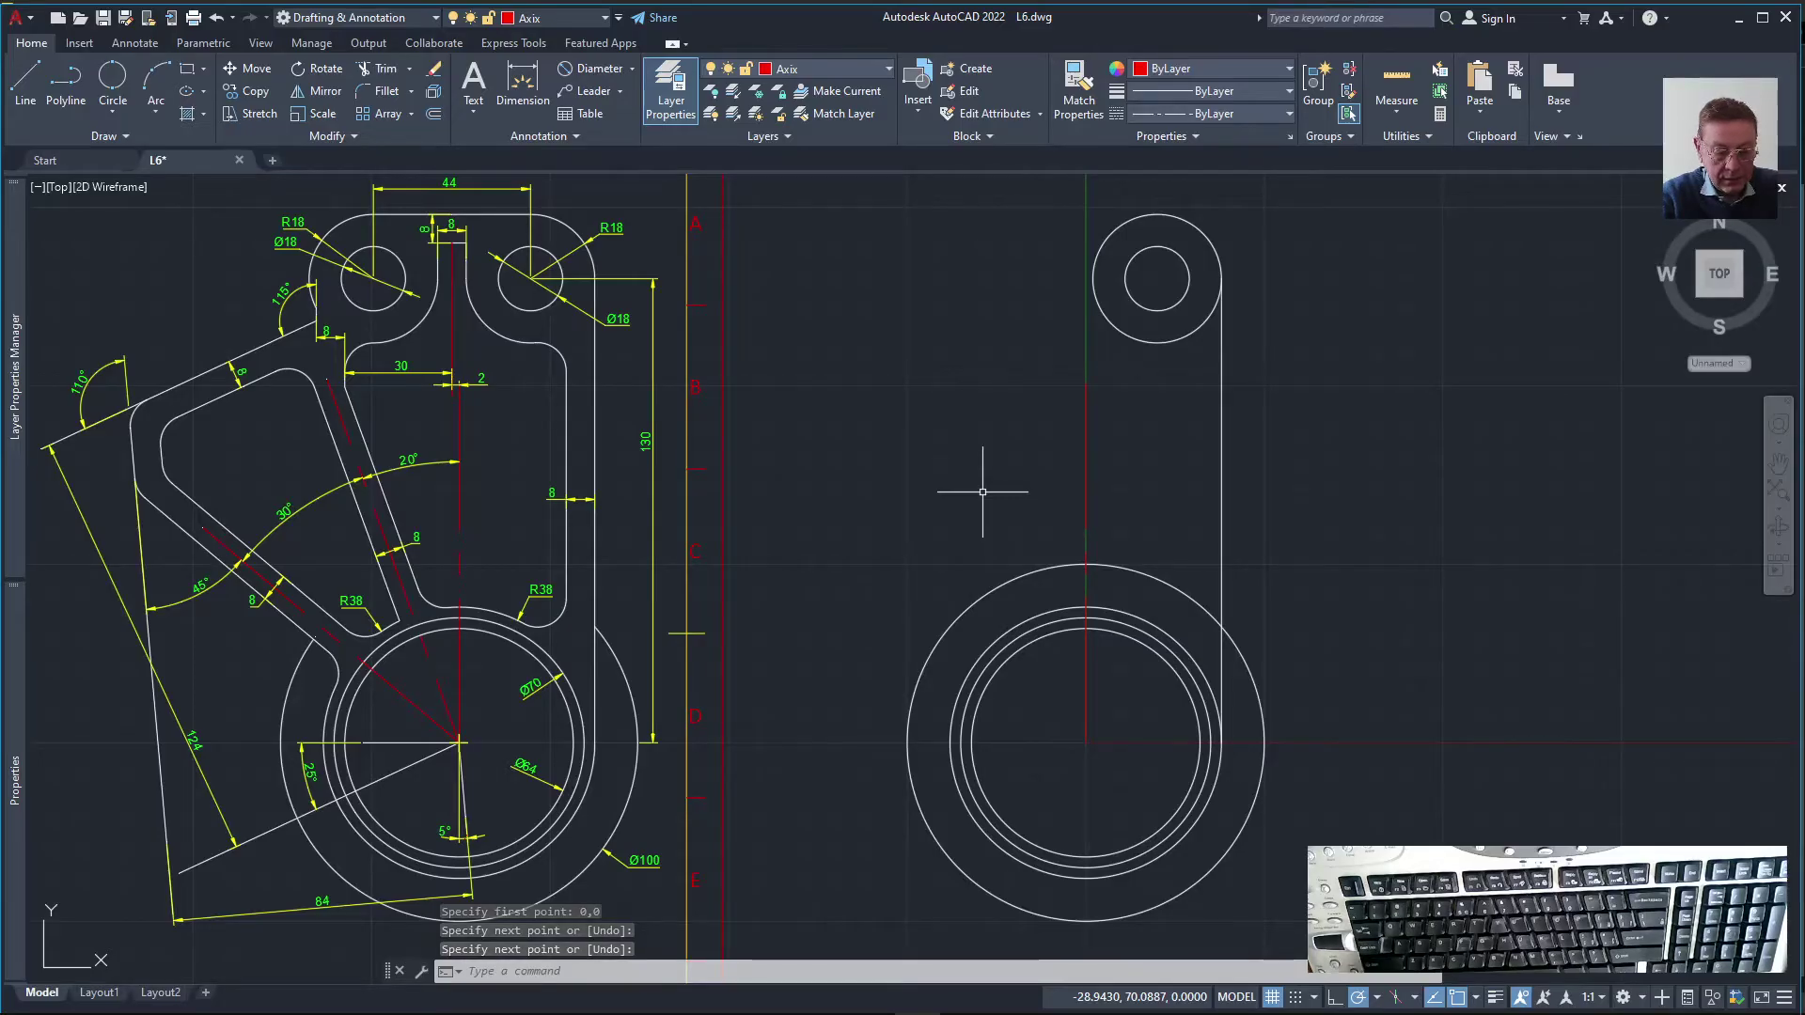
key("Return")
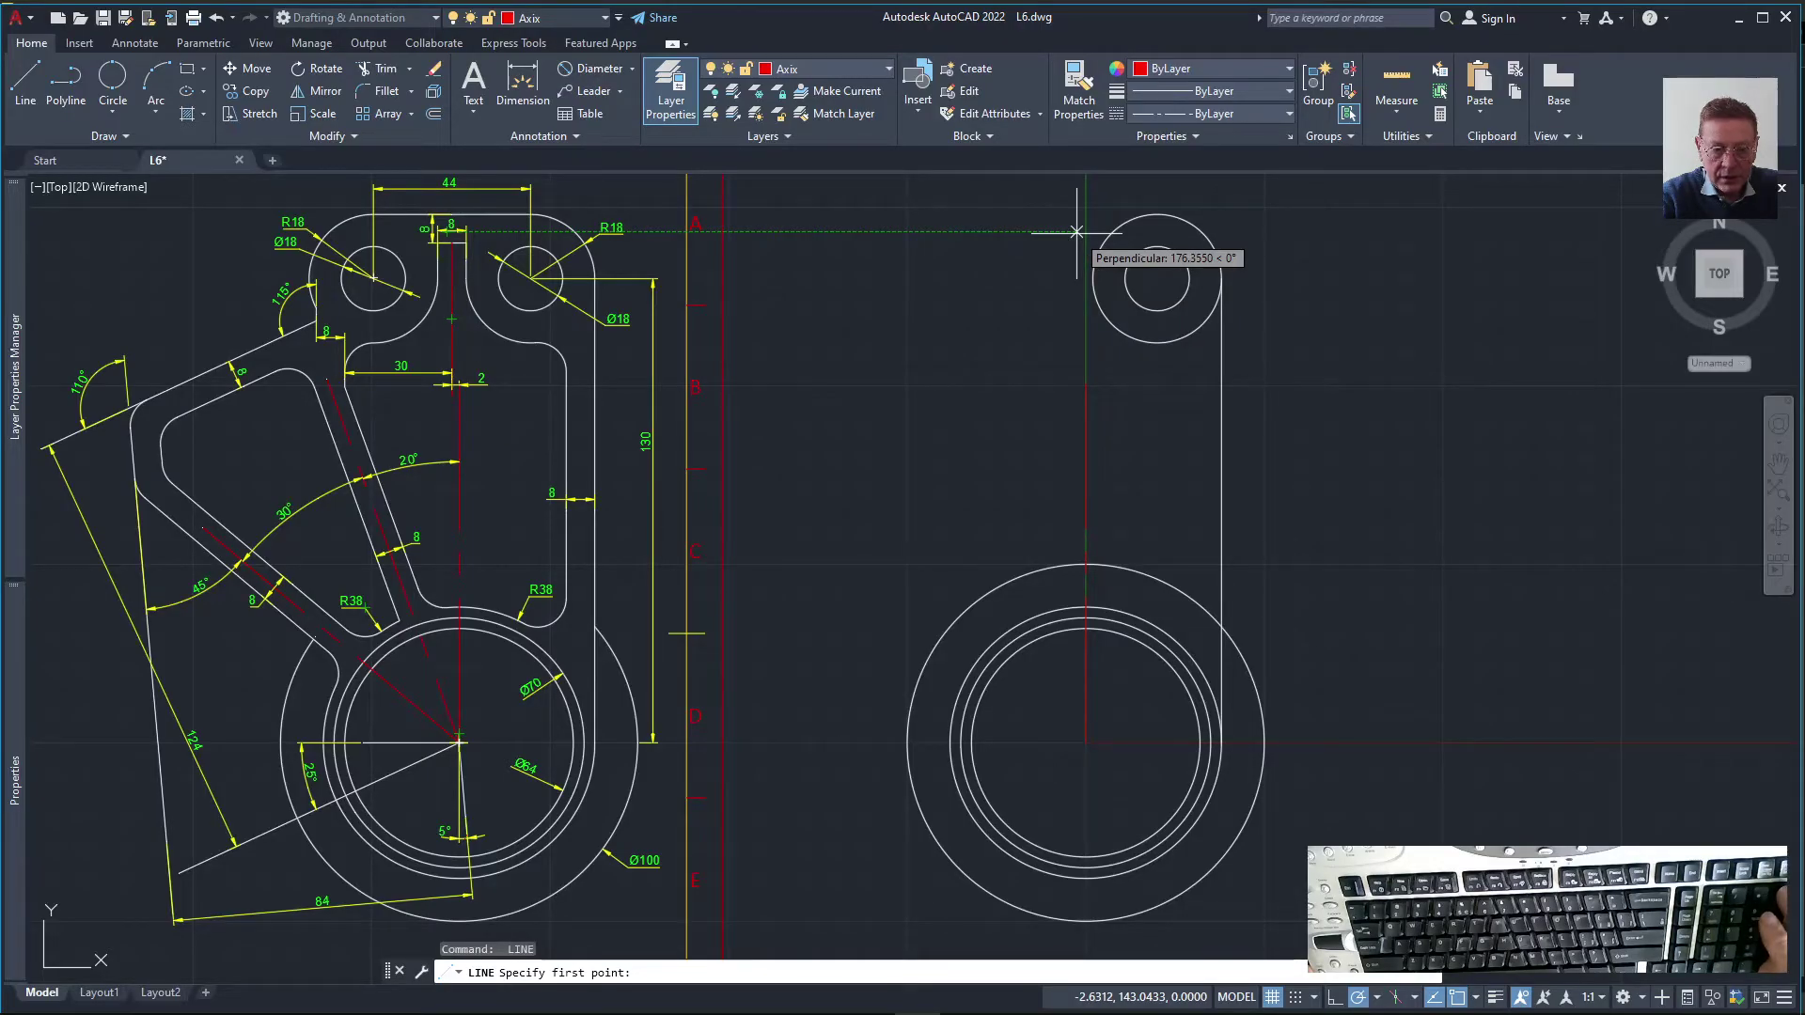
type("-2")
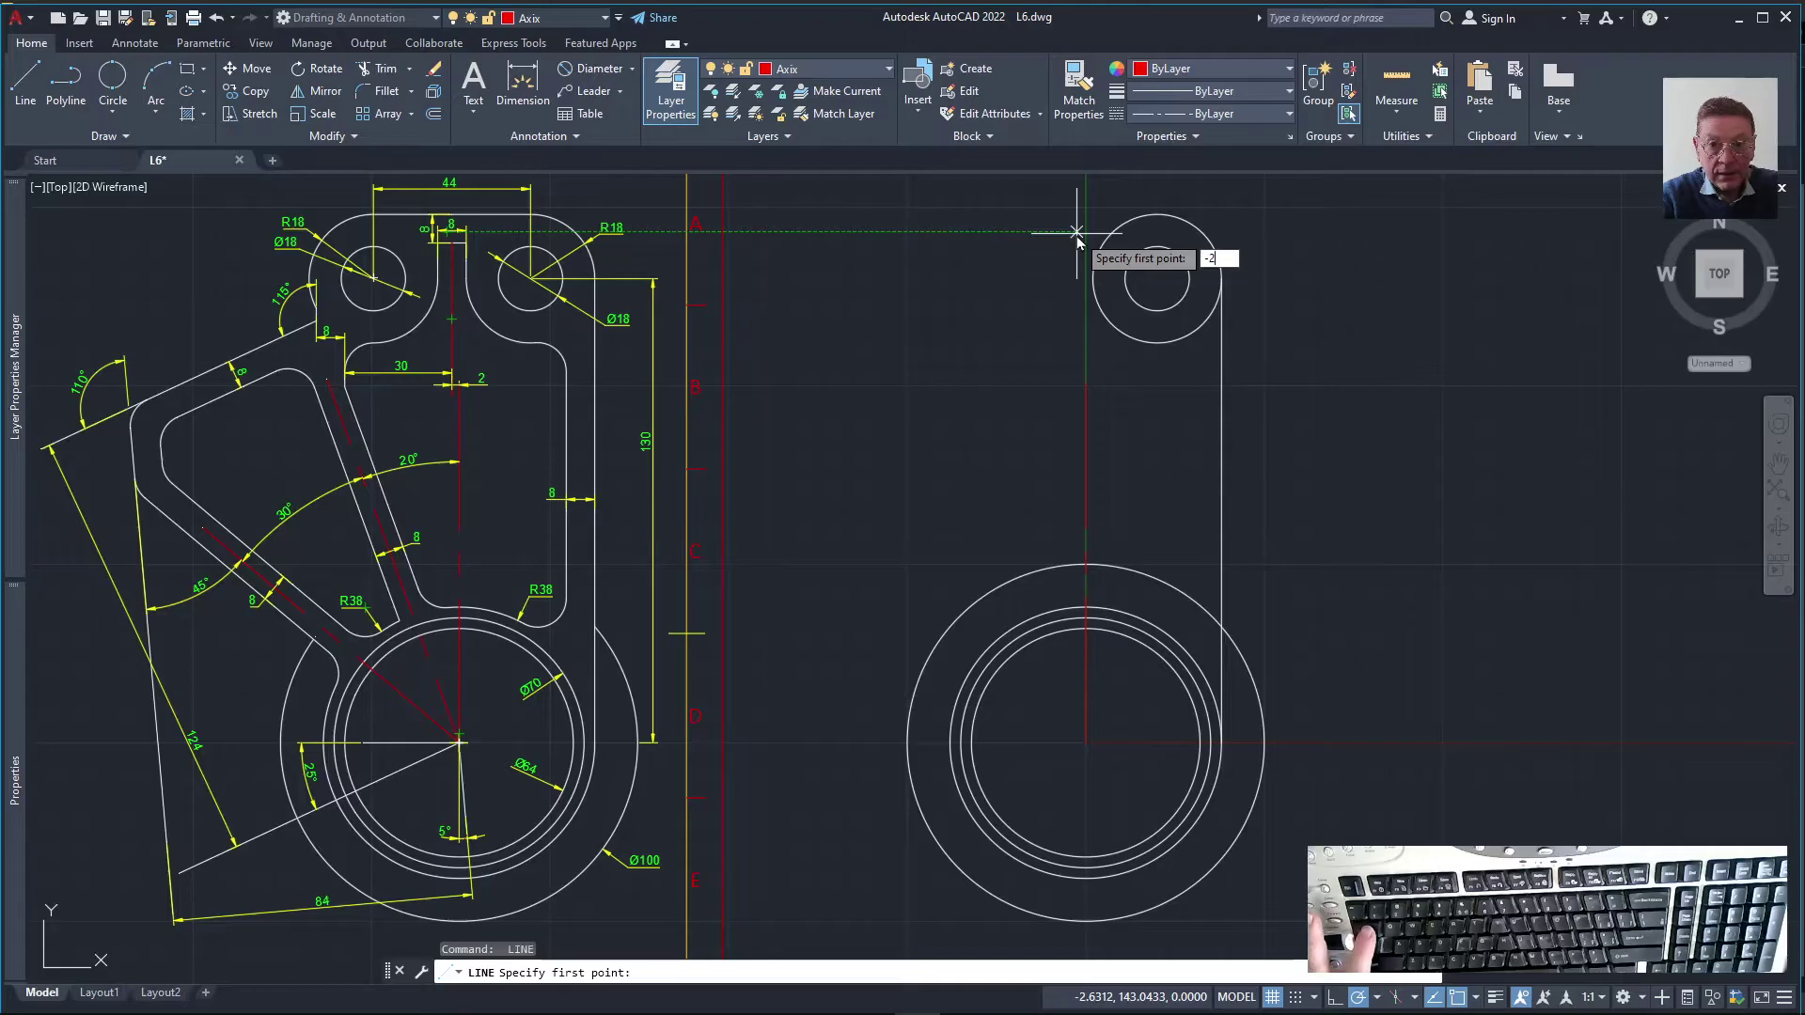
key("Escape")
key("Escape")
key("Escape")
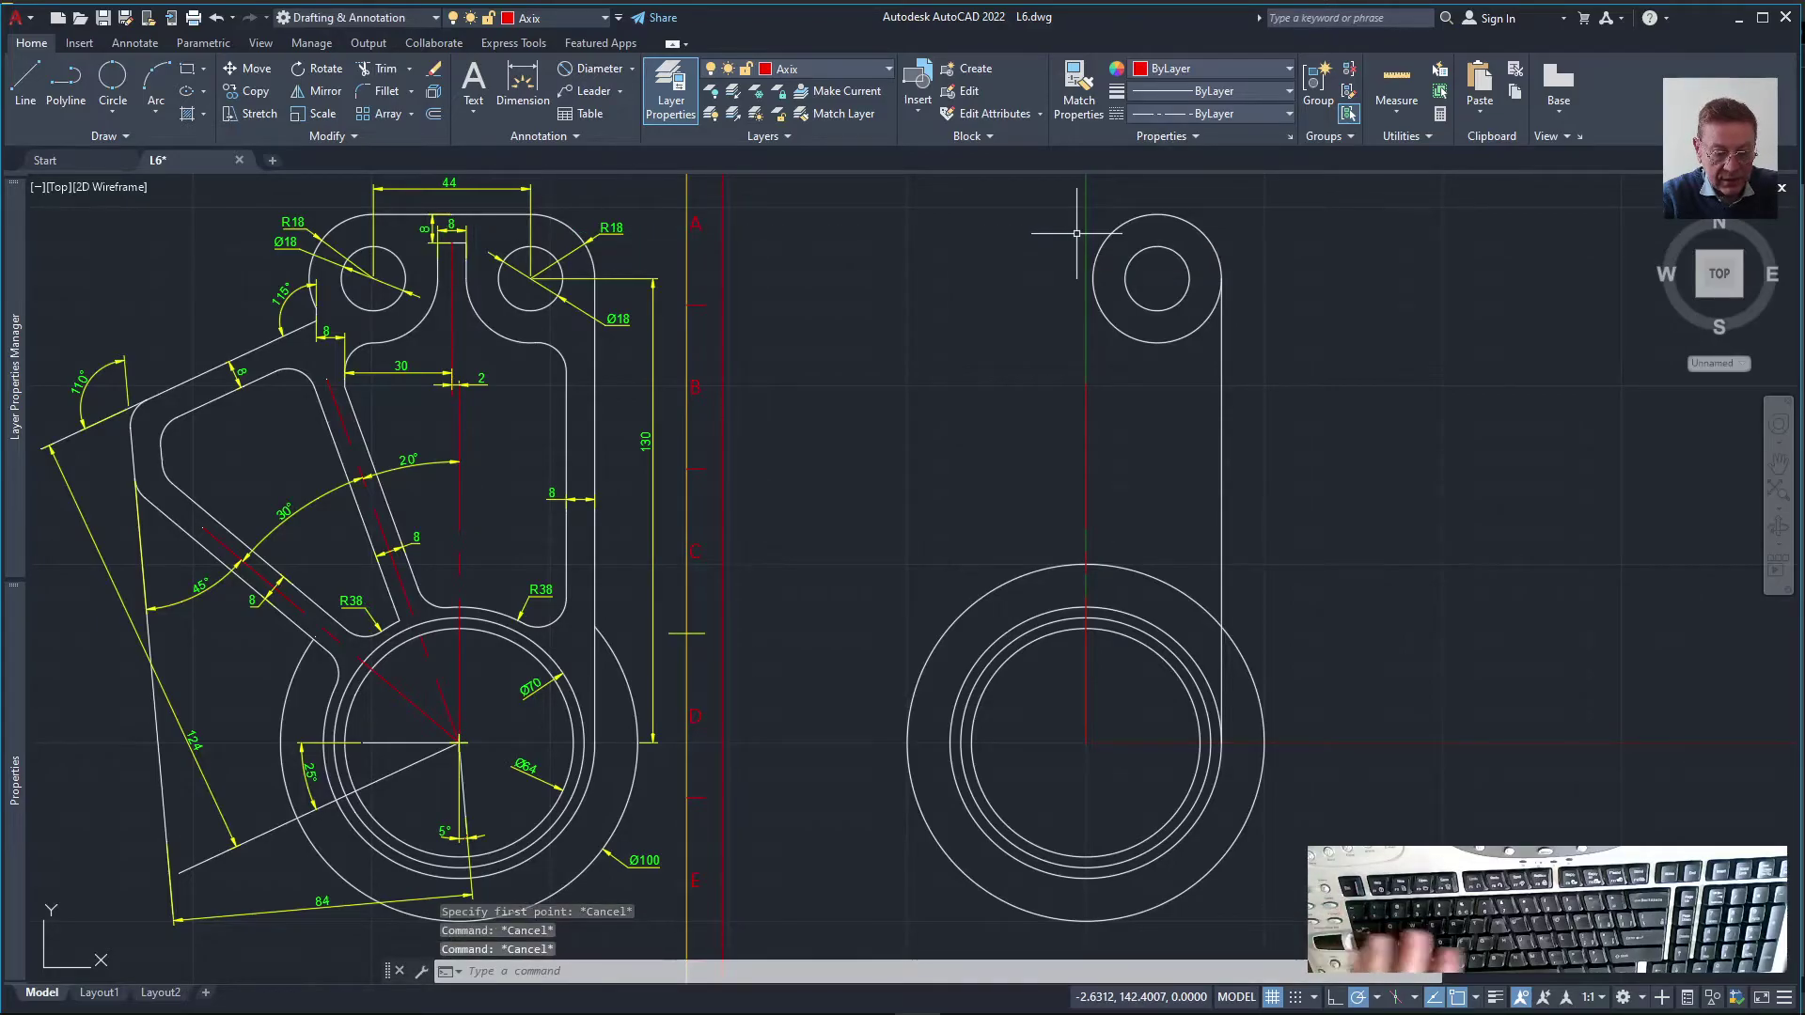
Draw a second vertical axis line about 51 long at X -2, running downward from beside the upper circles
type("l")
key("Return")
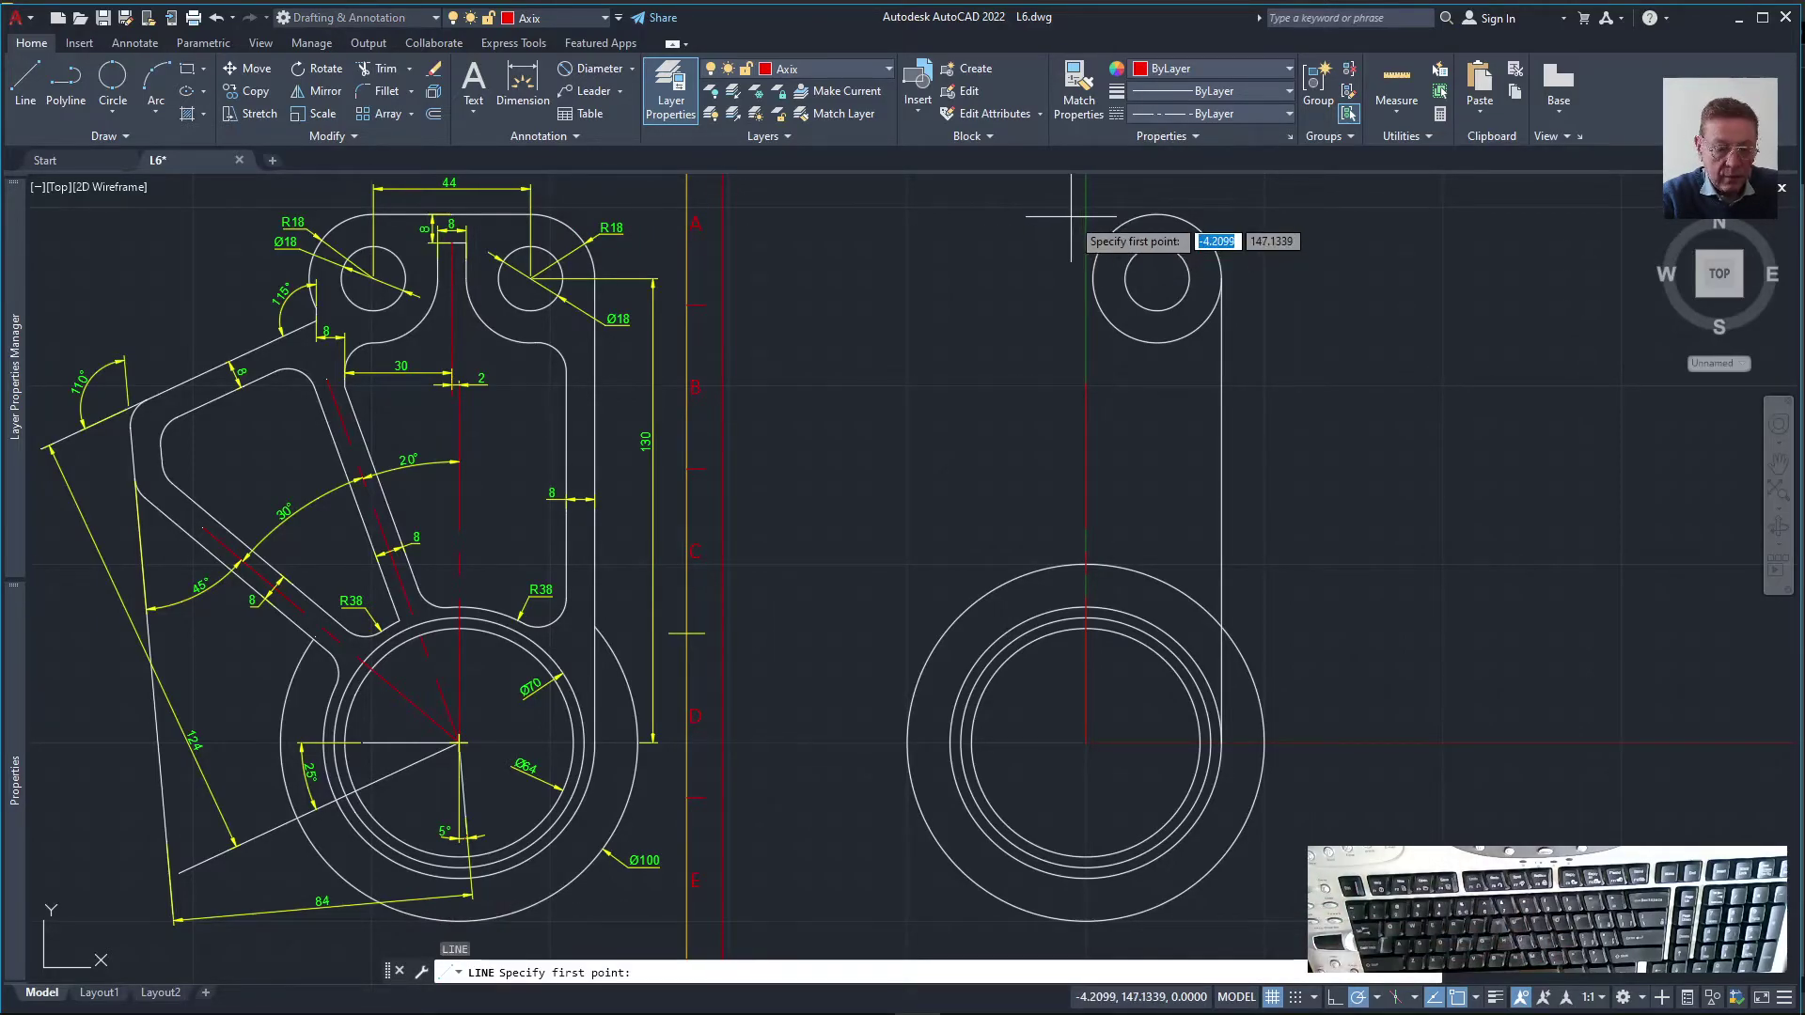
type("-2")
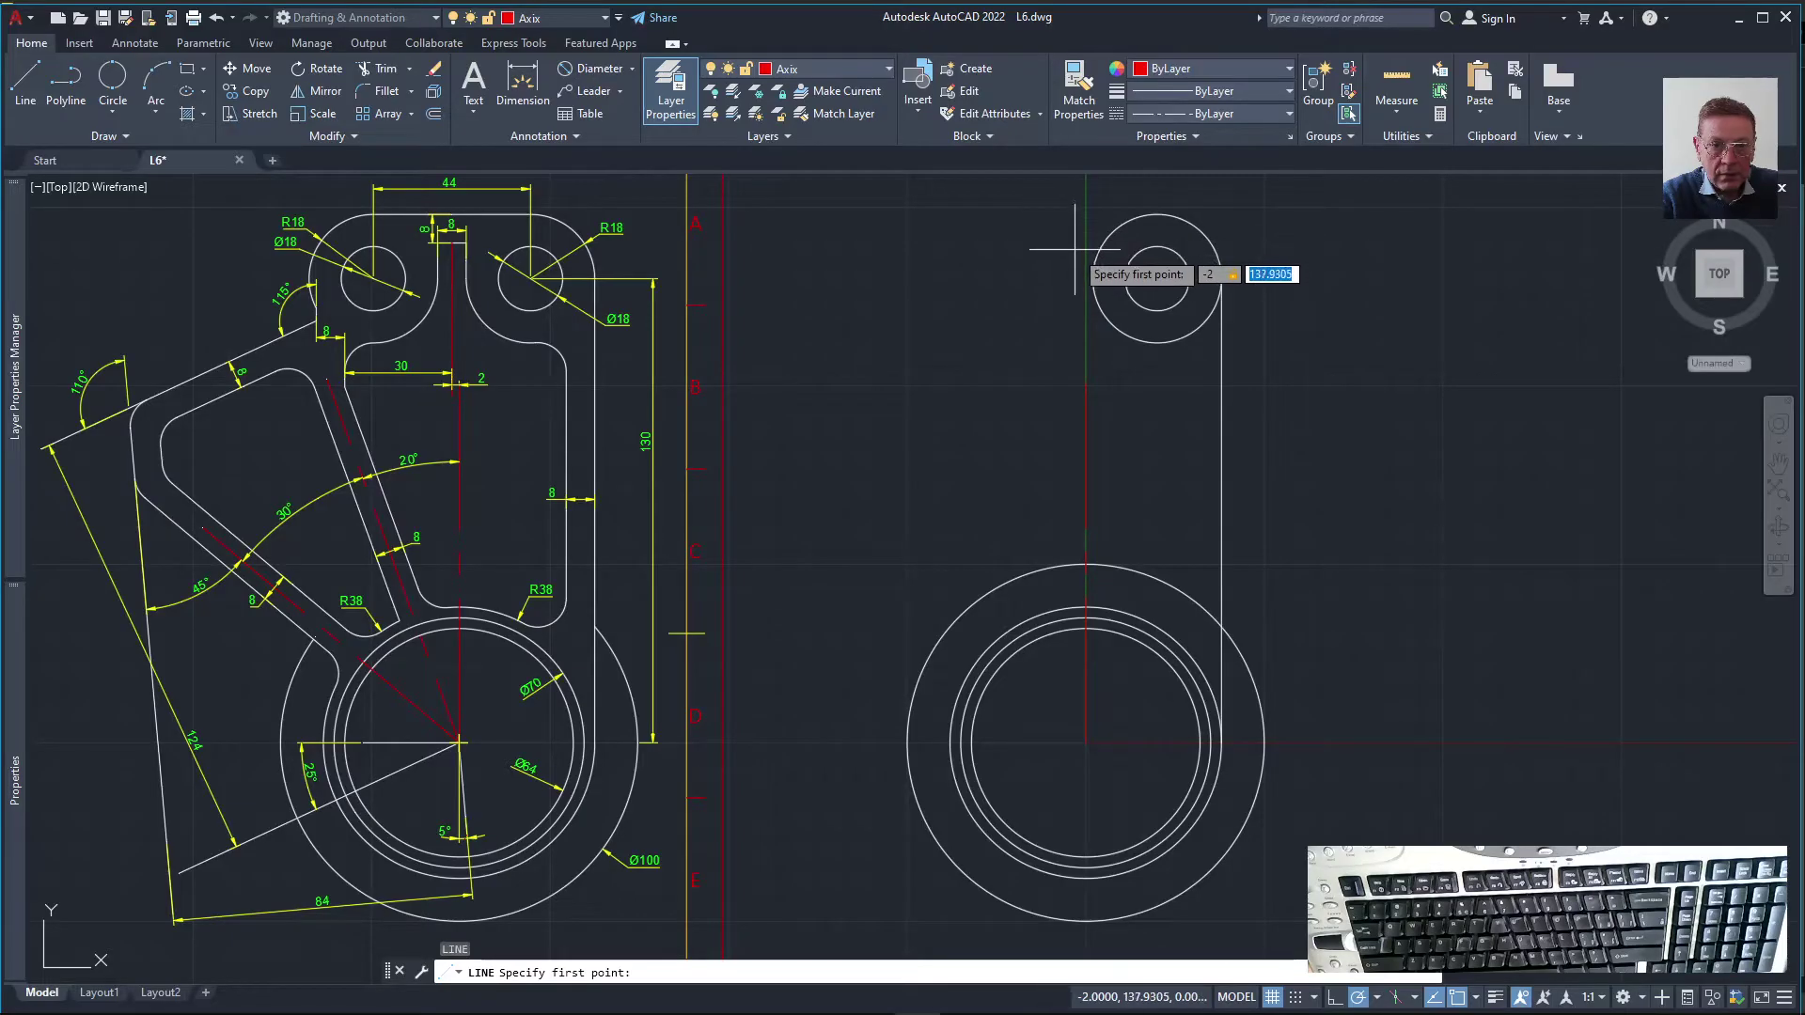
left_click(1074, 238)
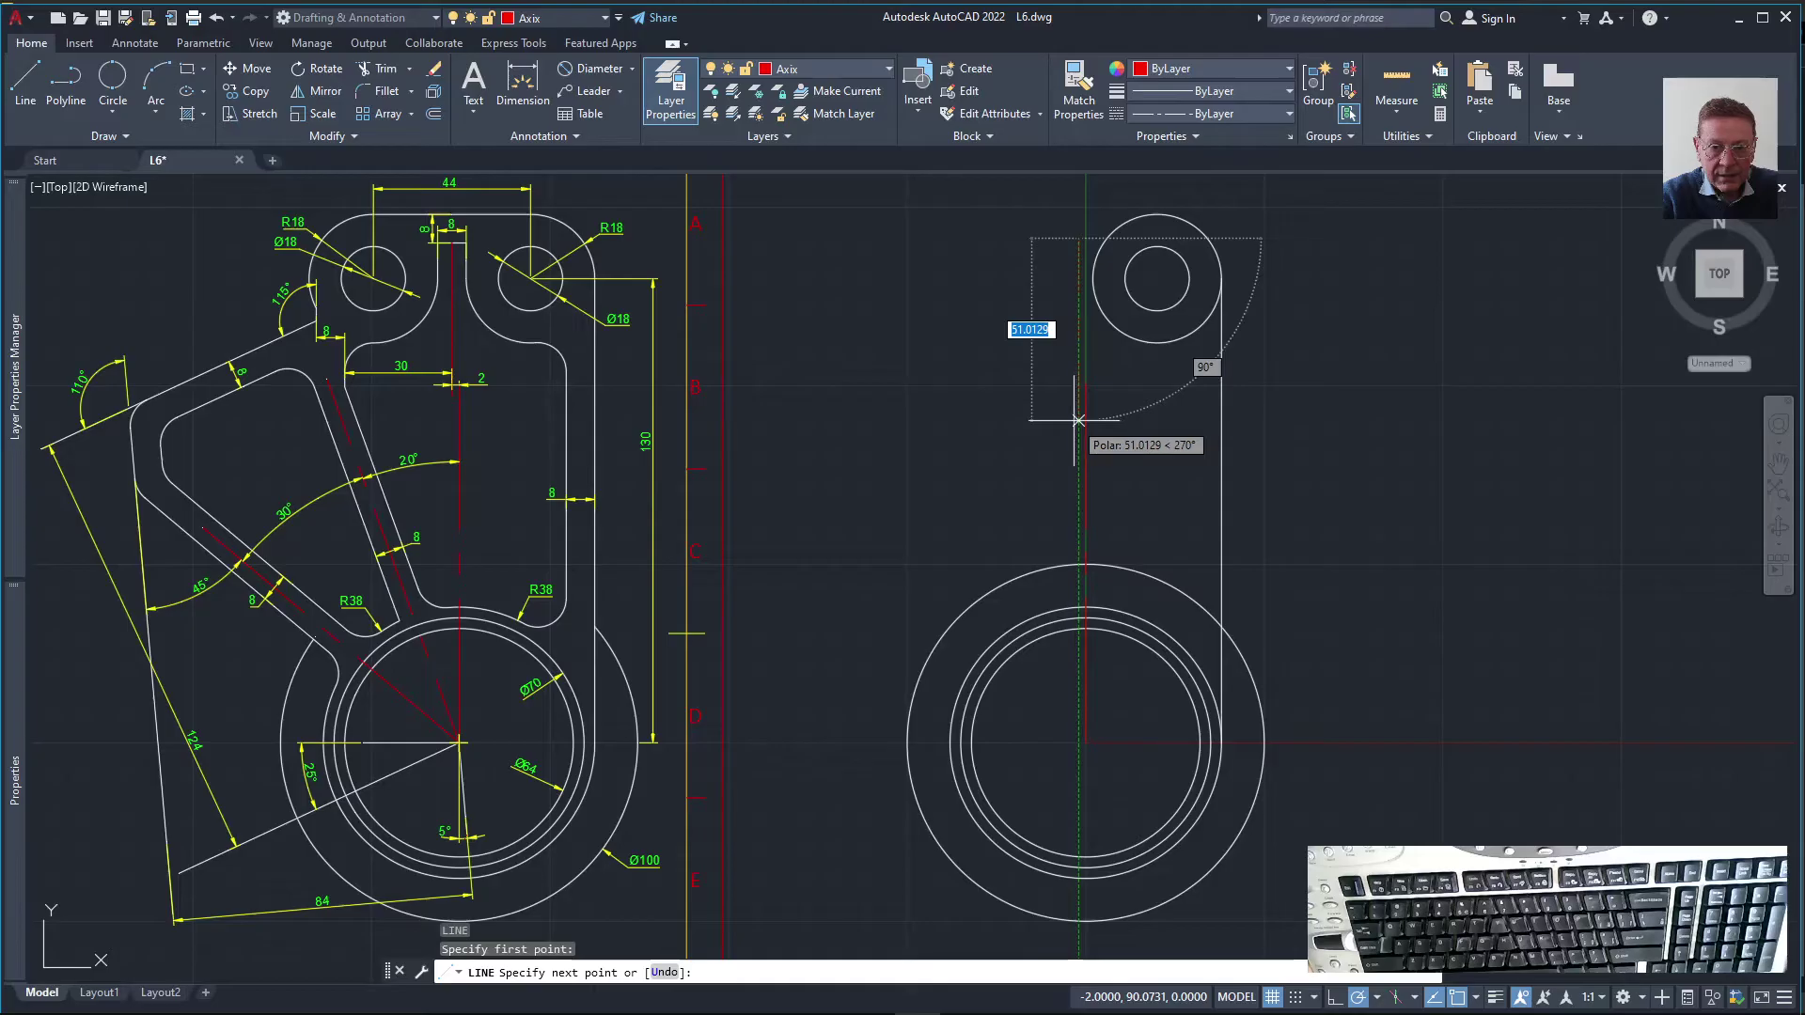
left_click(1078, 420)
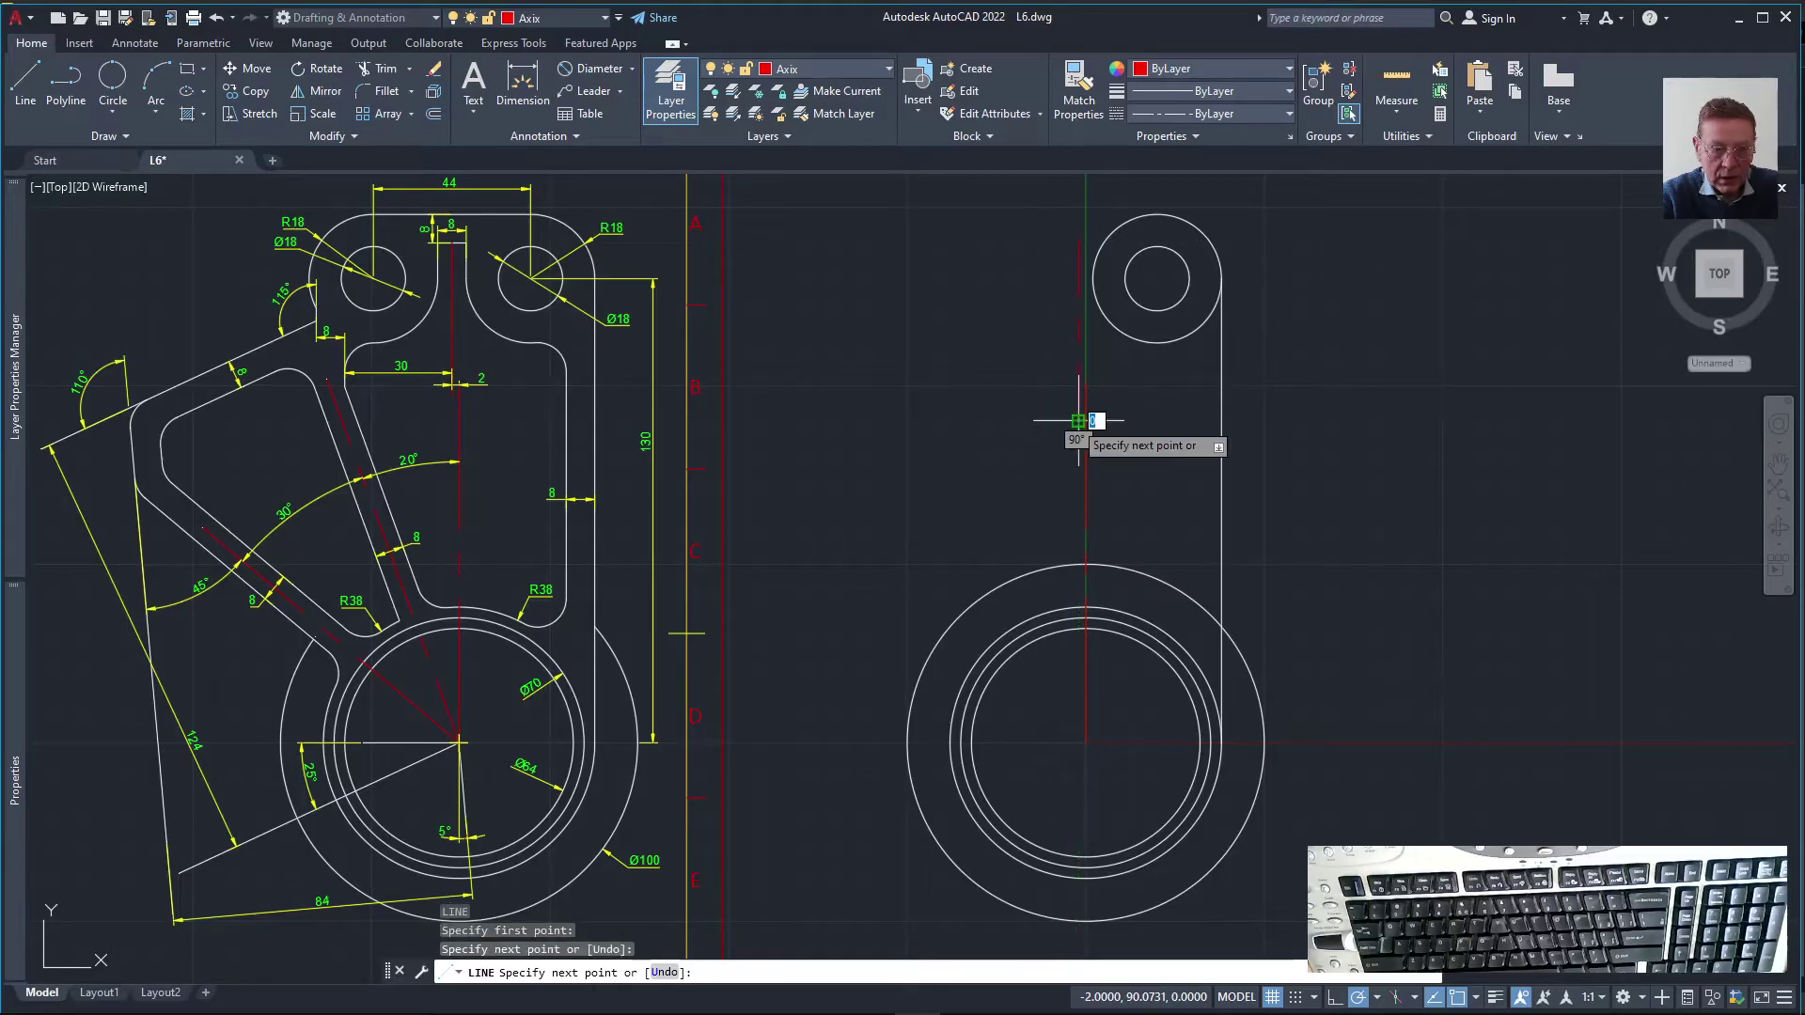
right_click(1078, 421)
key("Escape")
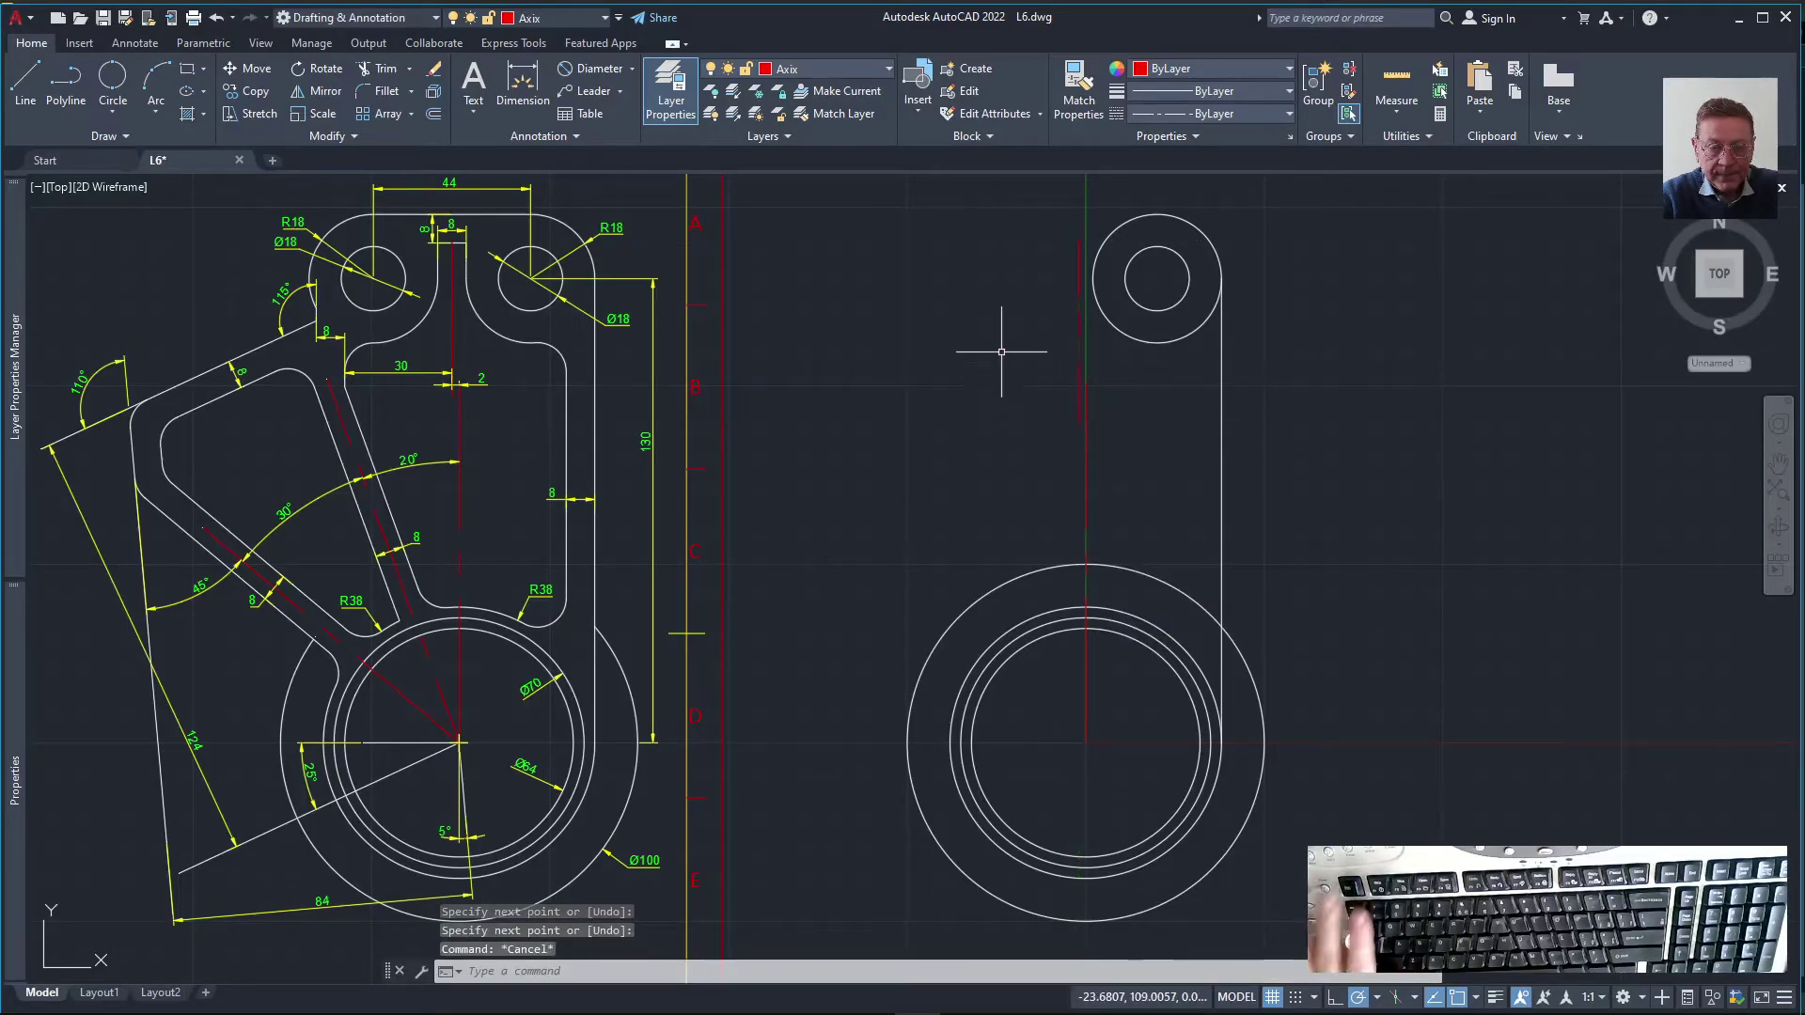
Try to dimension the gap between the two vertical axis lines with the general Dimension command, undoing each placed dimension
left_click(515, 85)
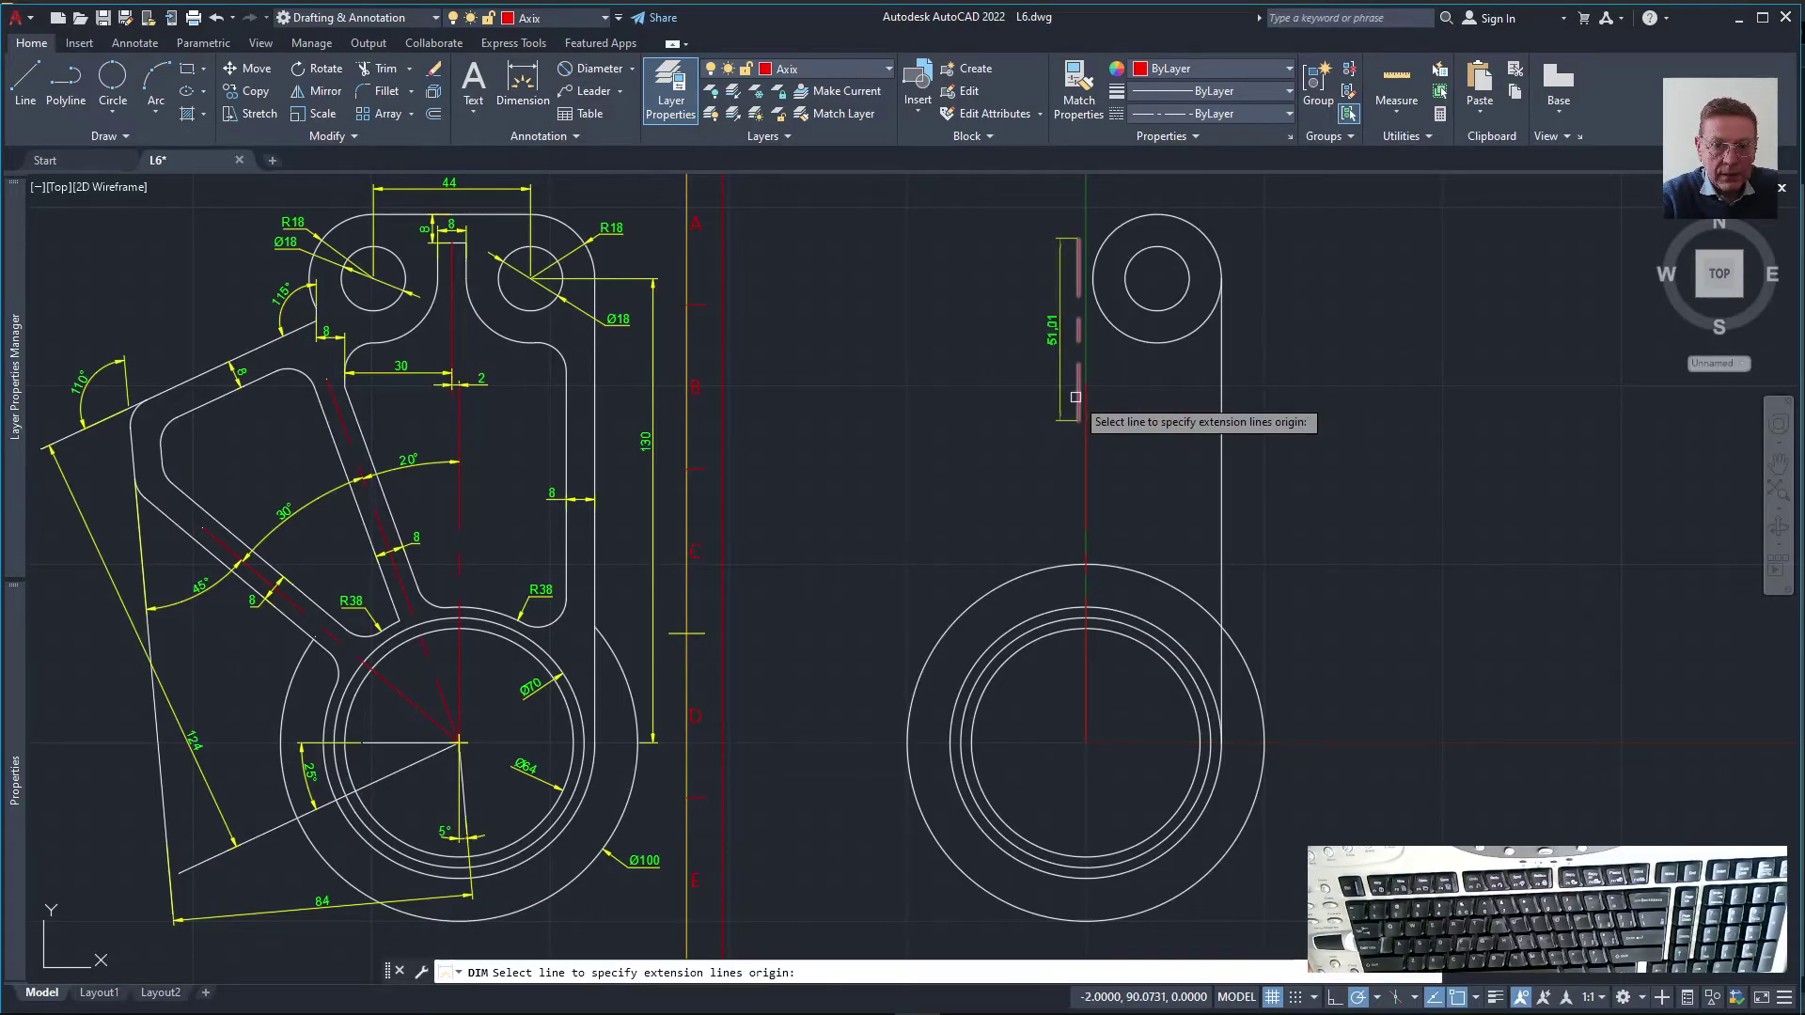
left_click(1075, 397)
scroll(1086, 395, "up", 5)
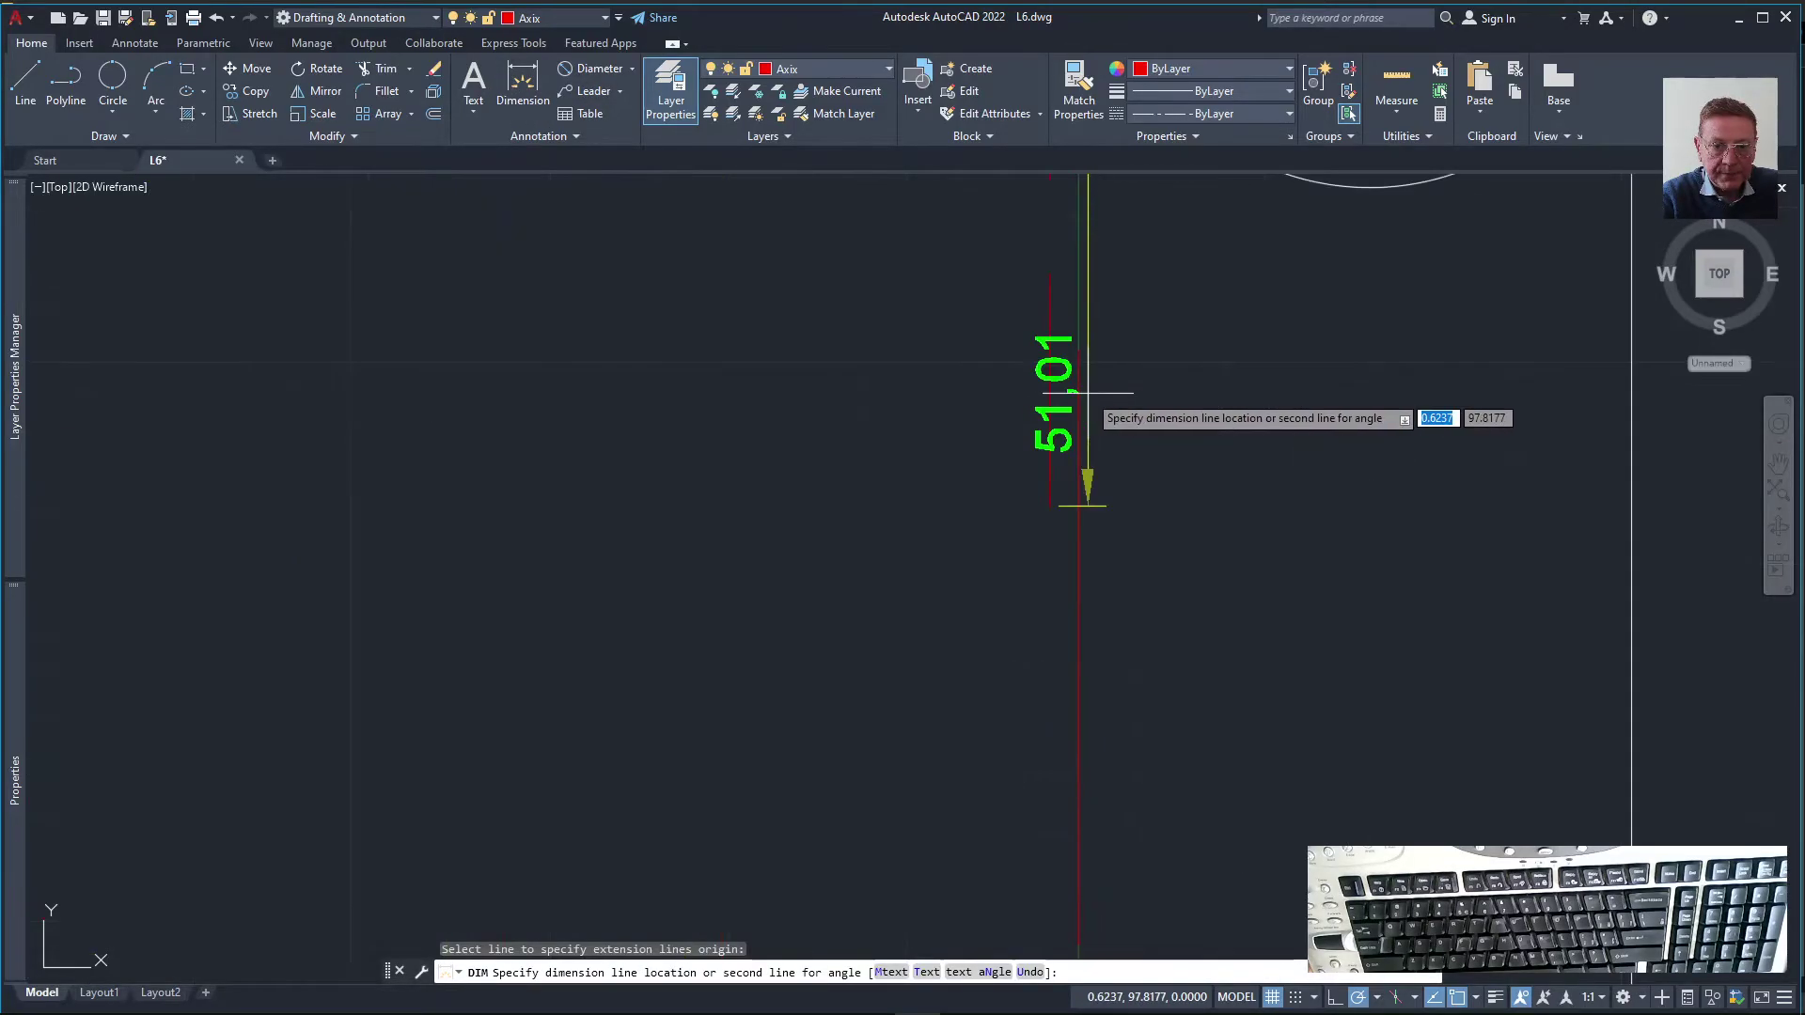
left_click(1079, 413)
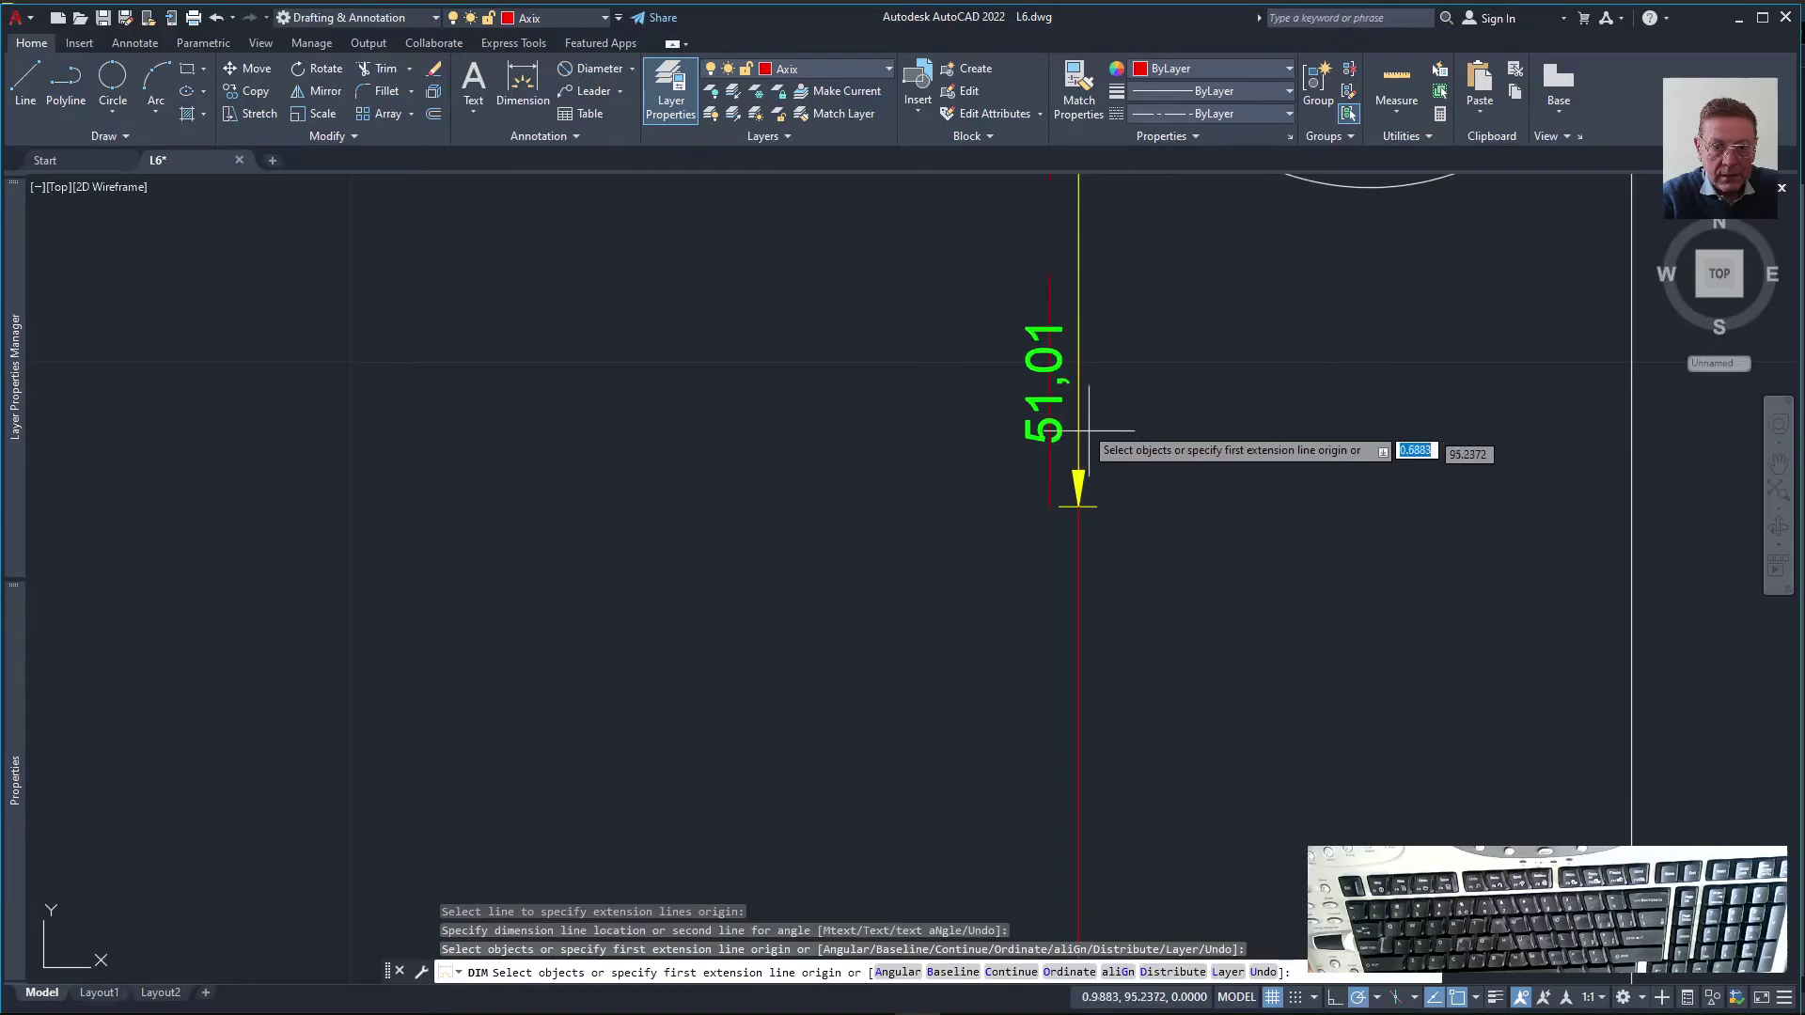
key("ctrl+z")
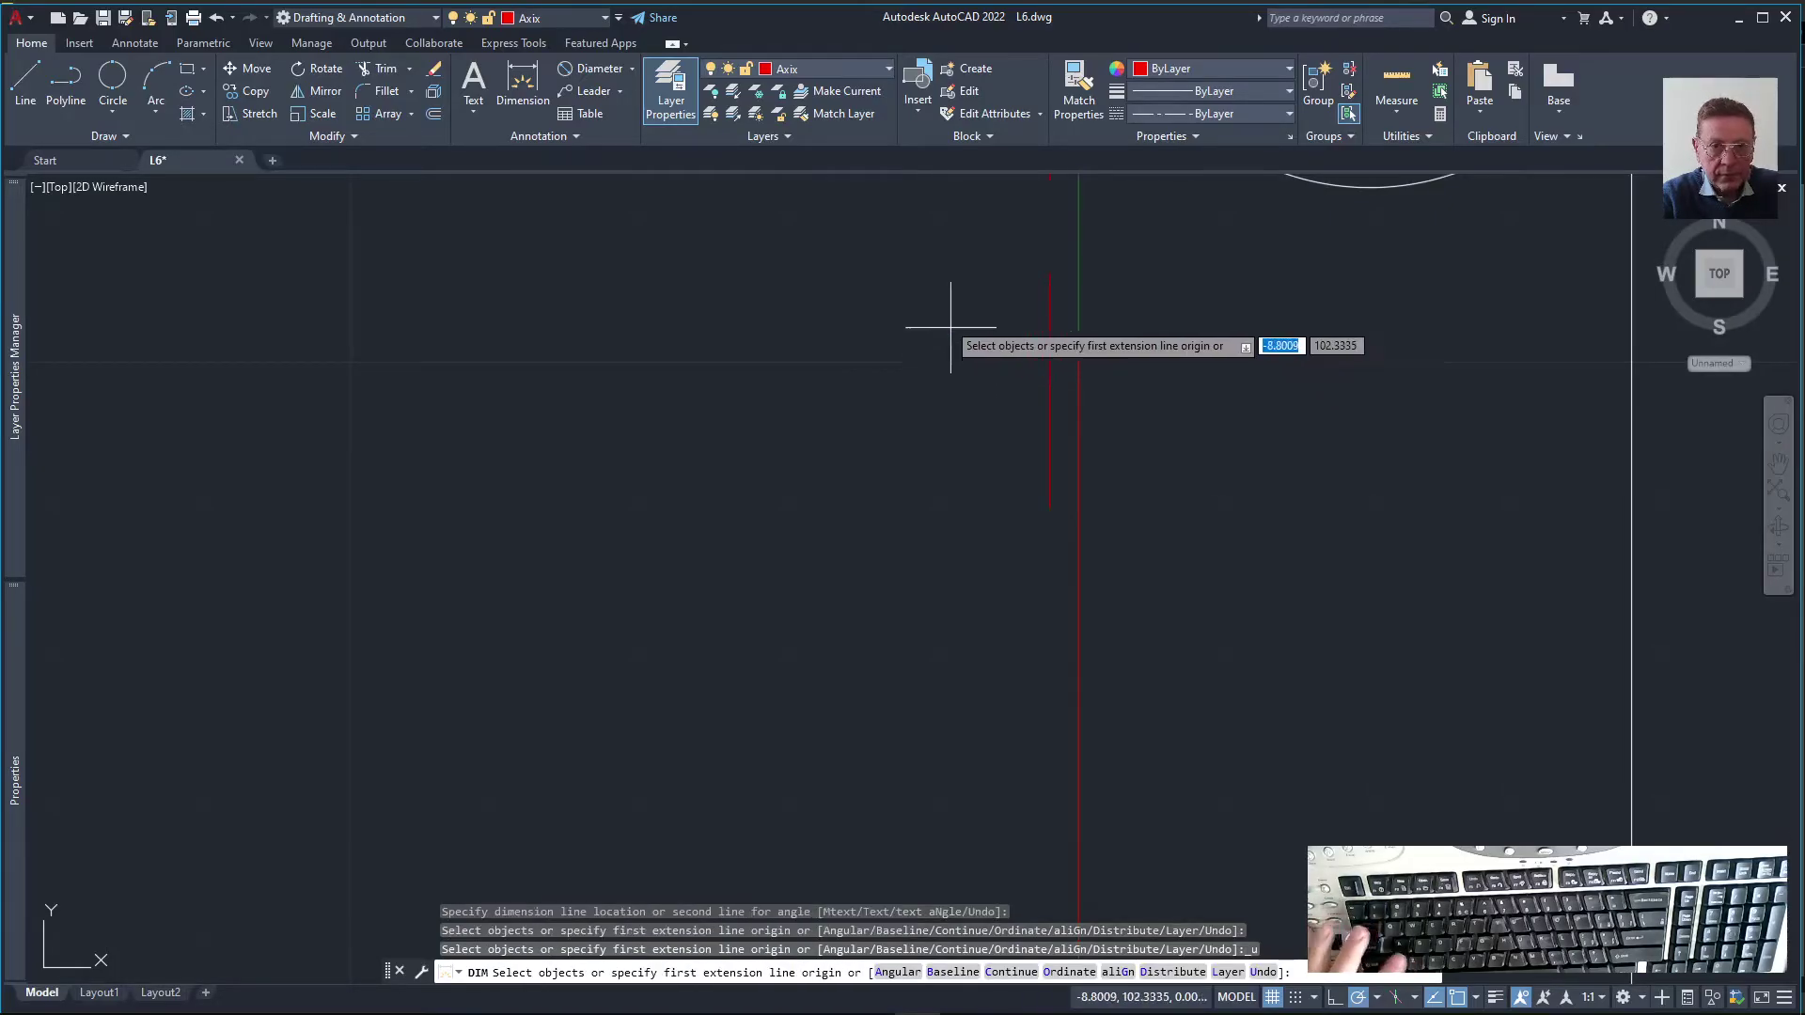
left_click(523, 84)
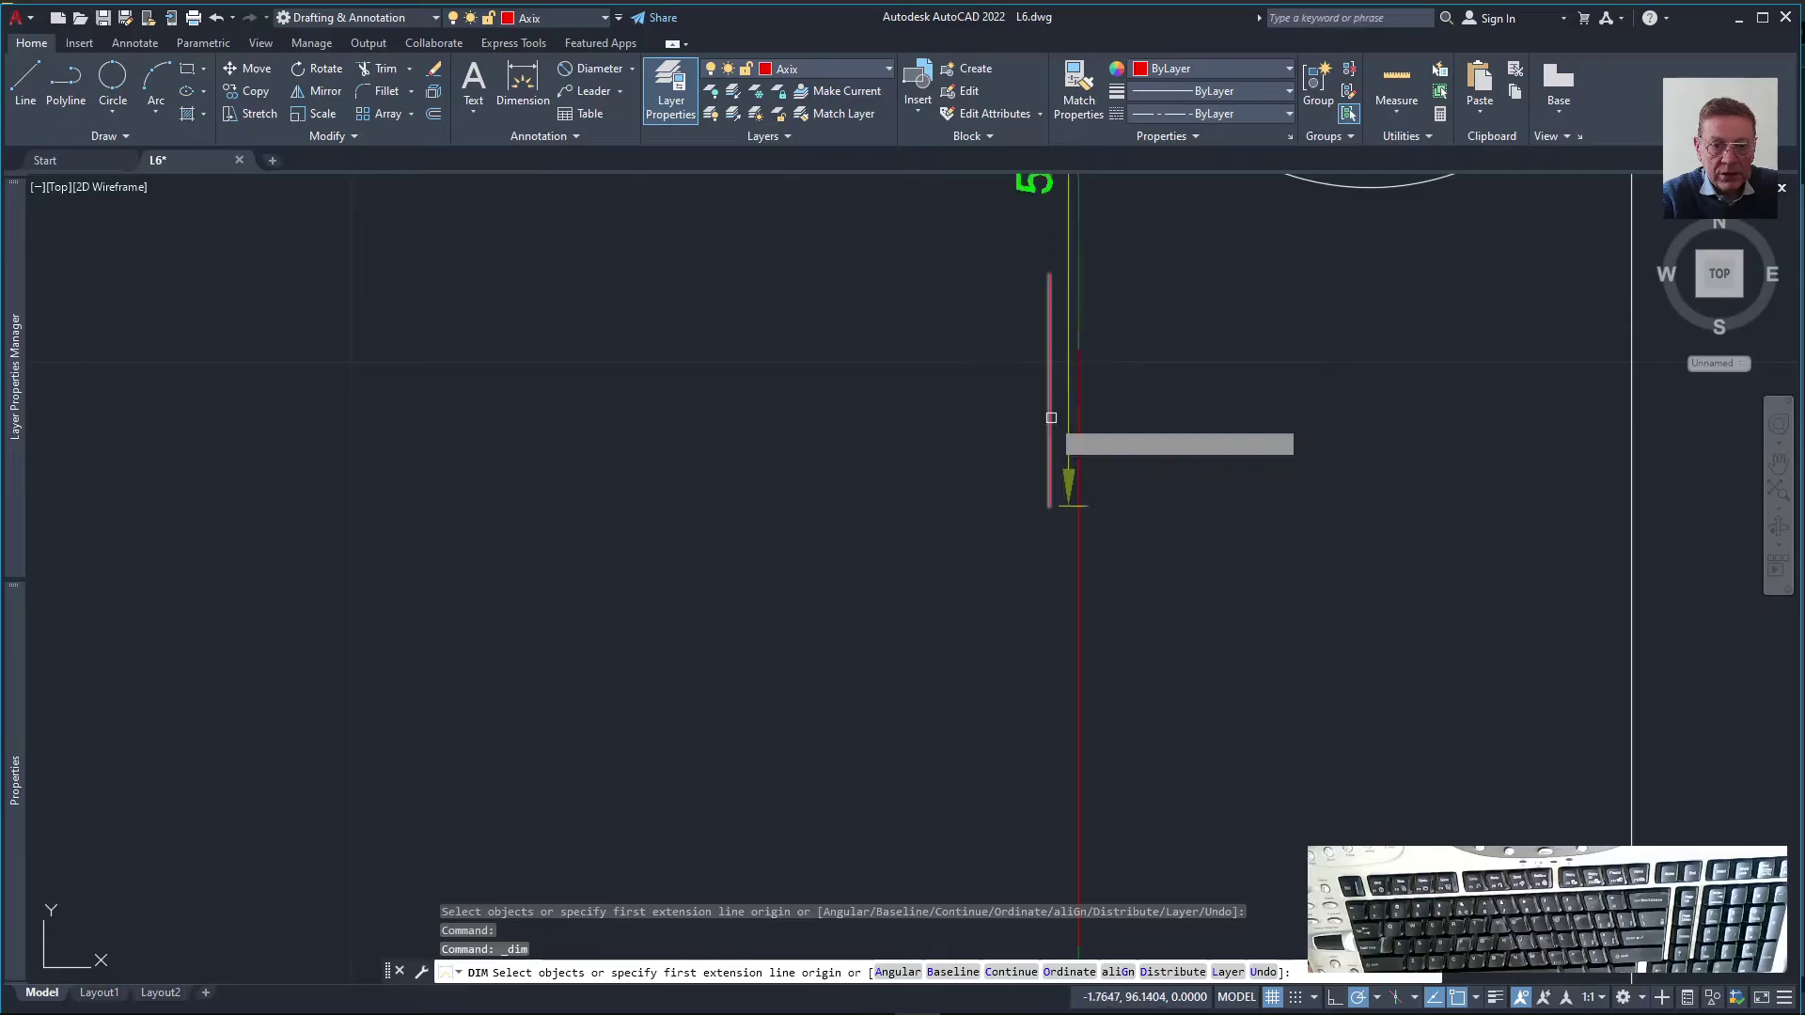
left_click(1050, 418)
left_click(1078, 429)
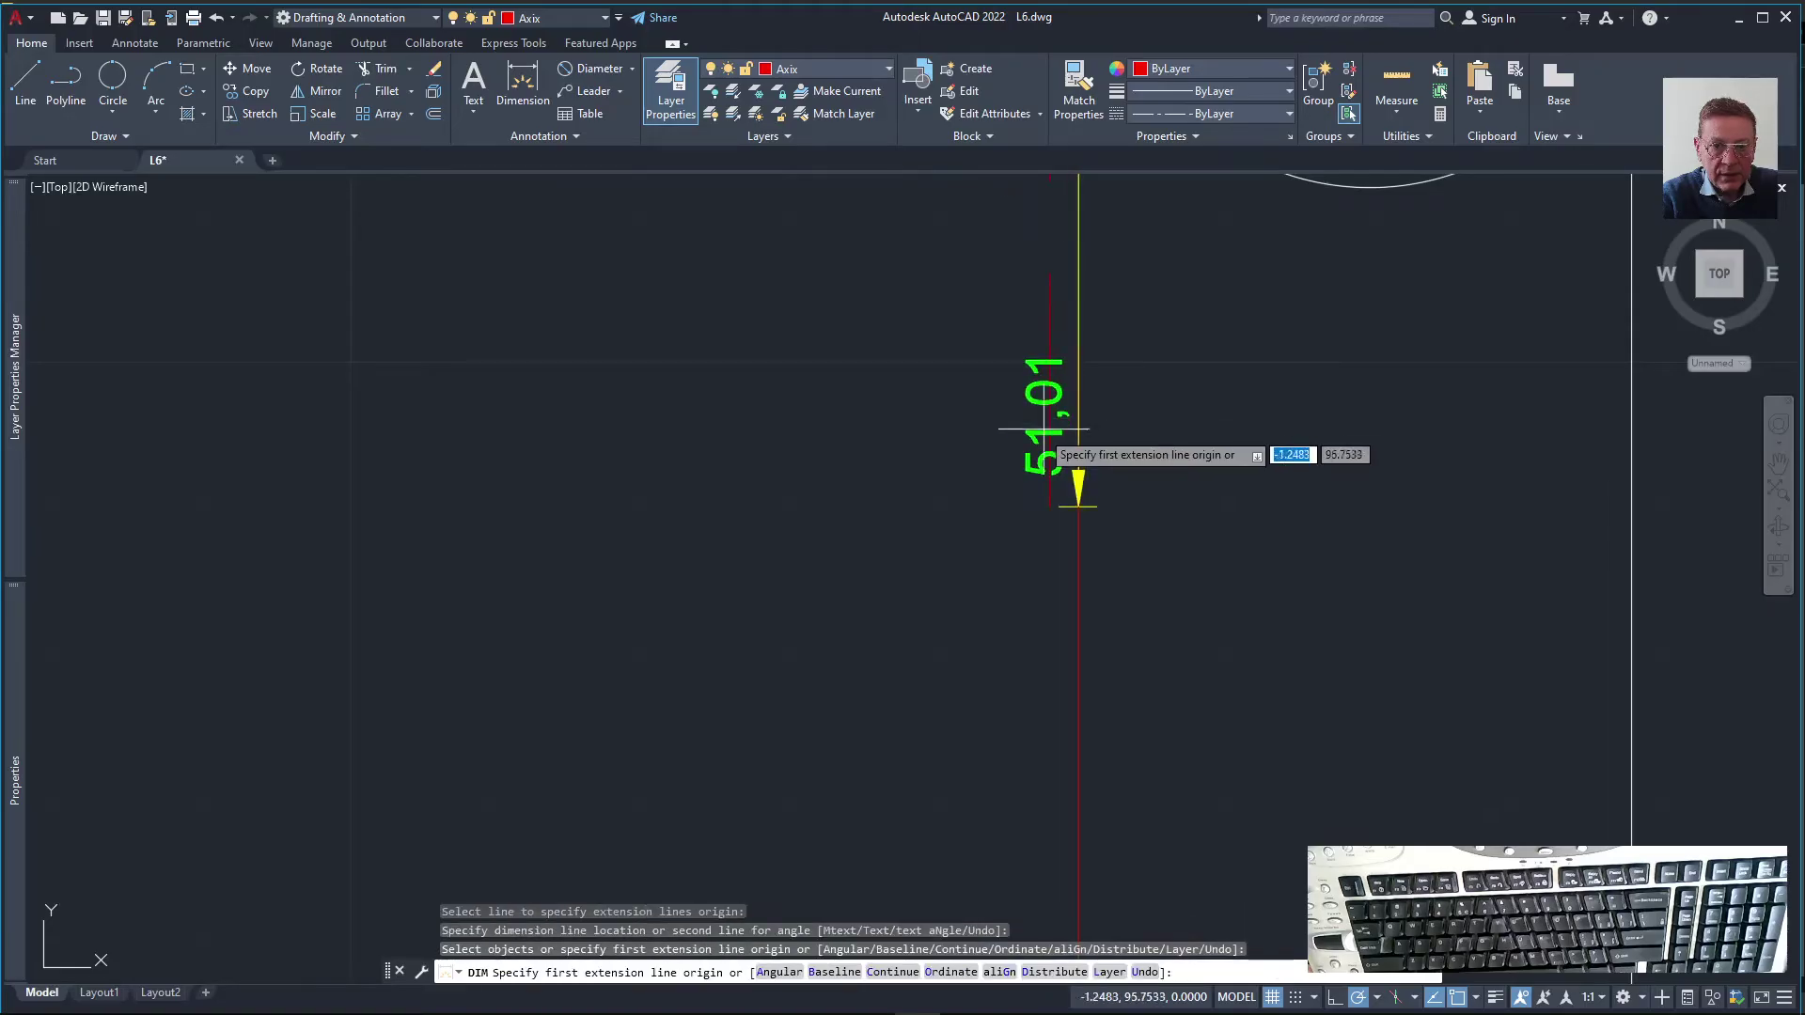
key("ctrl+z")
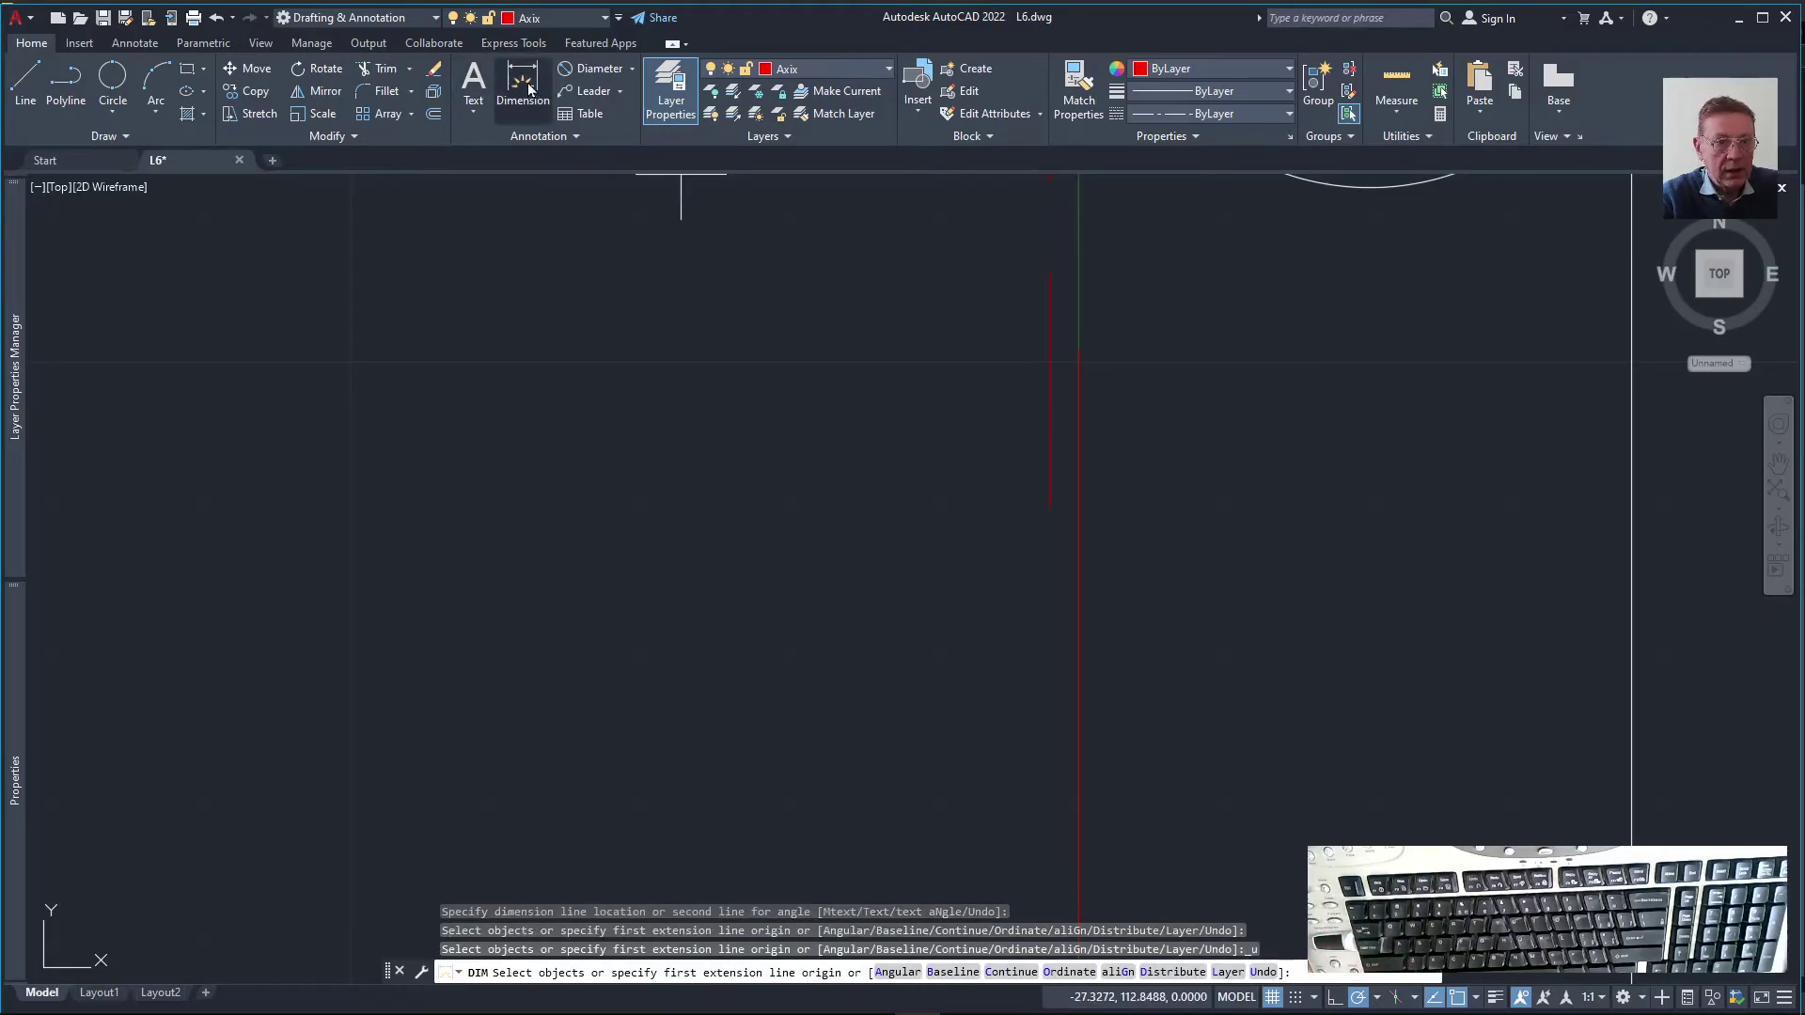
Add a horizontal linear dimension between the two vertical axis lines, with its text to the left of them
left_click(625, 71)
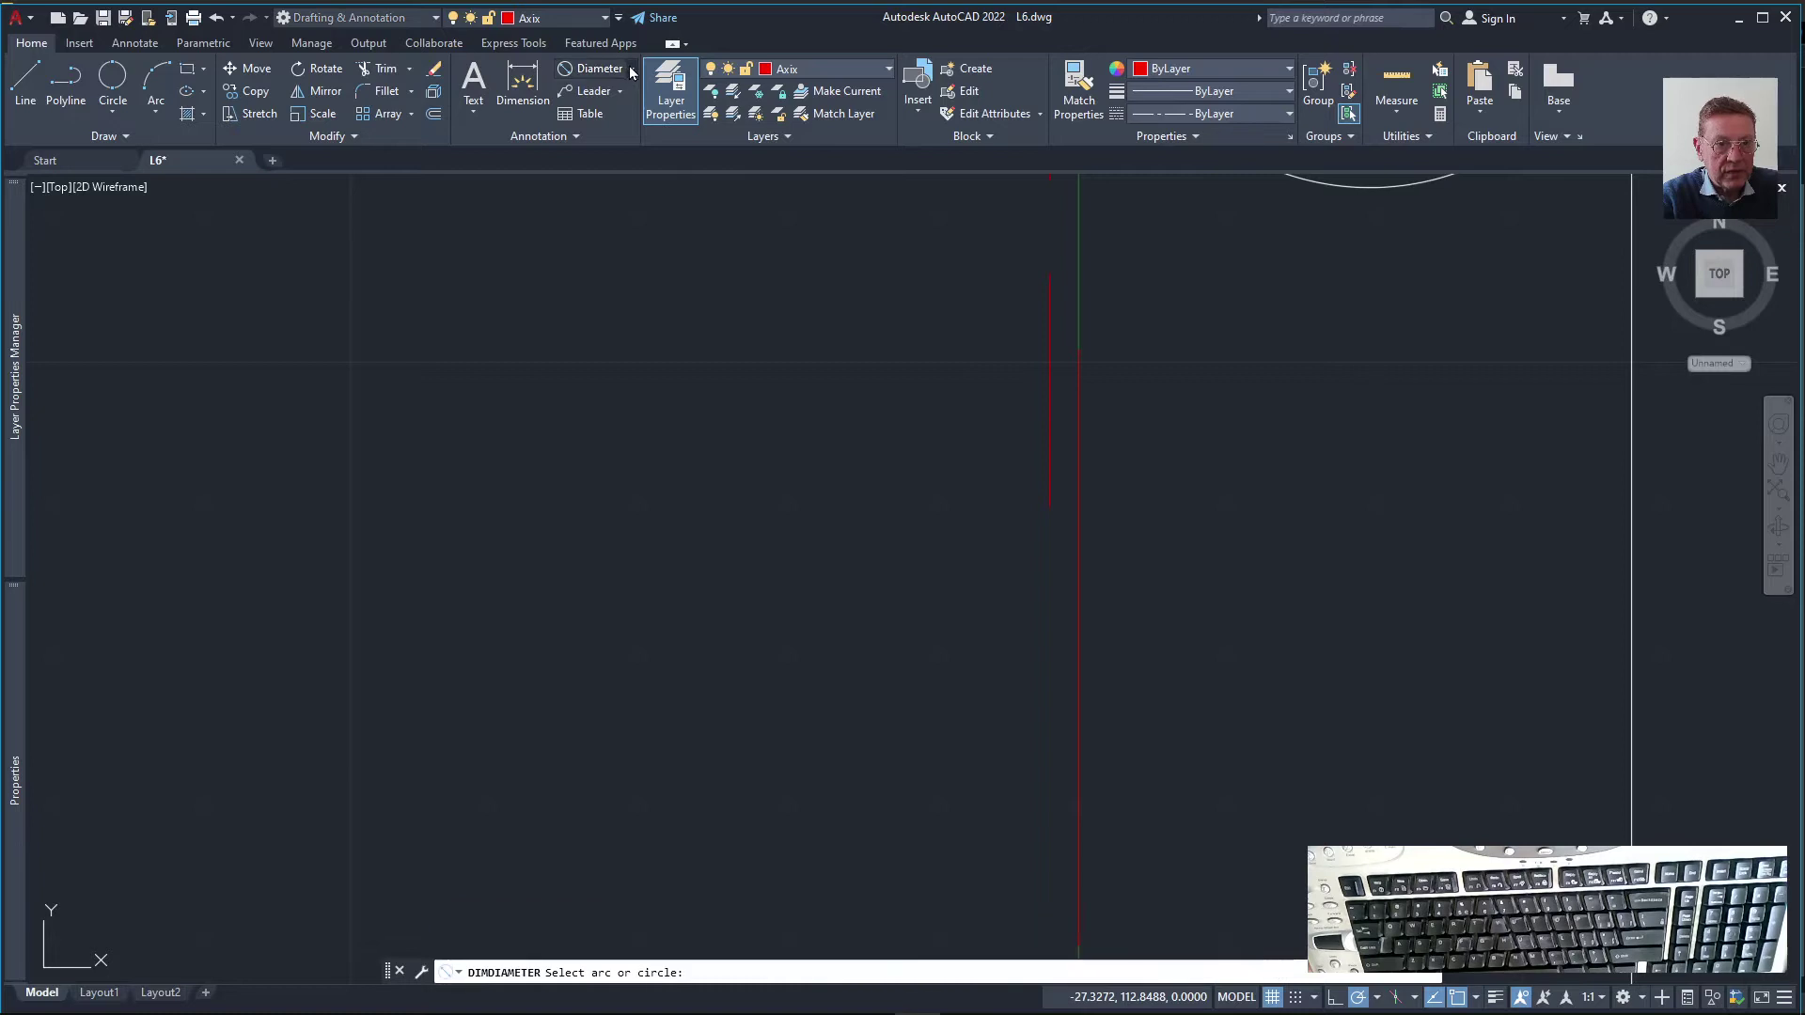
left_click(631, 72)
left_click(602, 98)
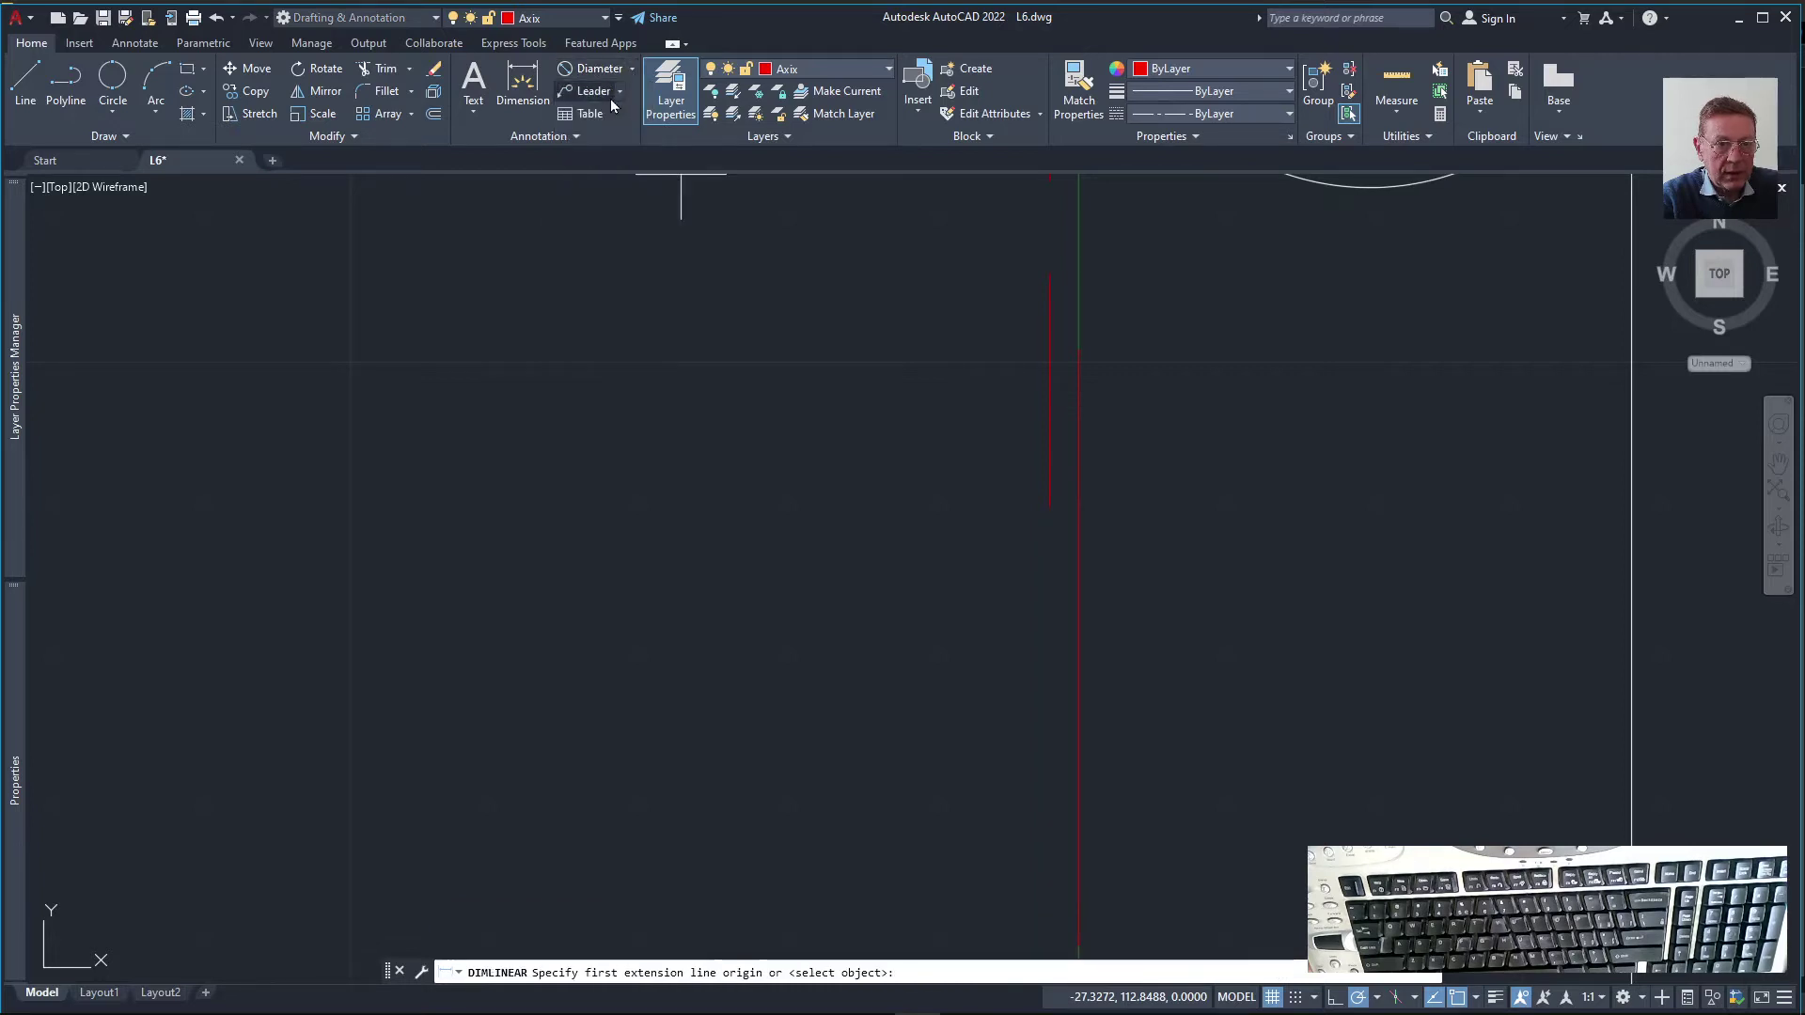
left_click(1050, 439)
left_click(1078, 440)
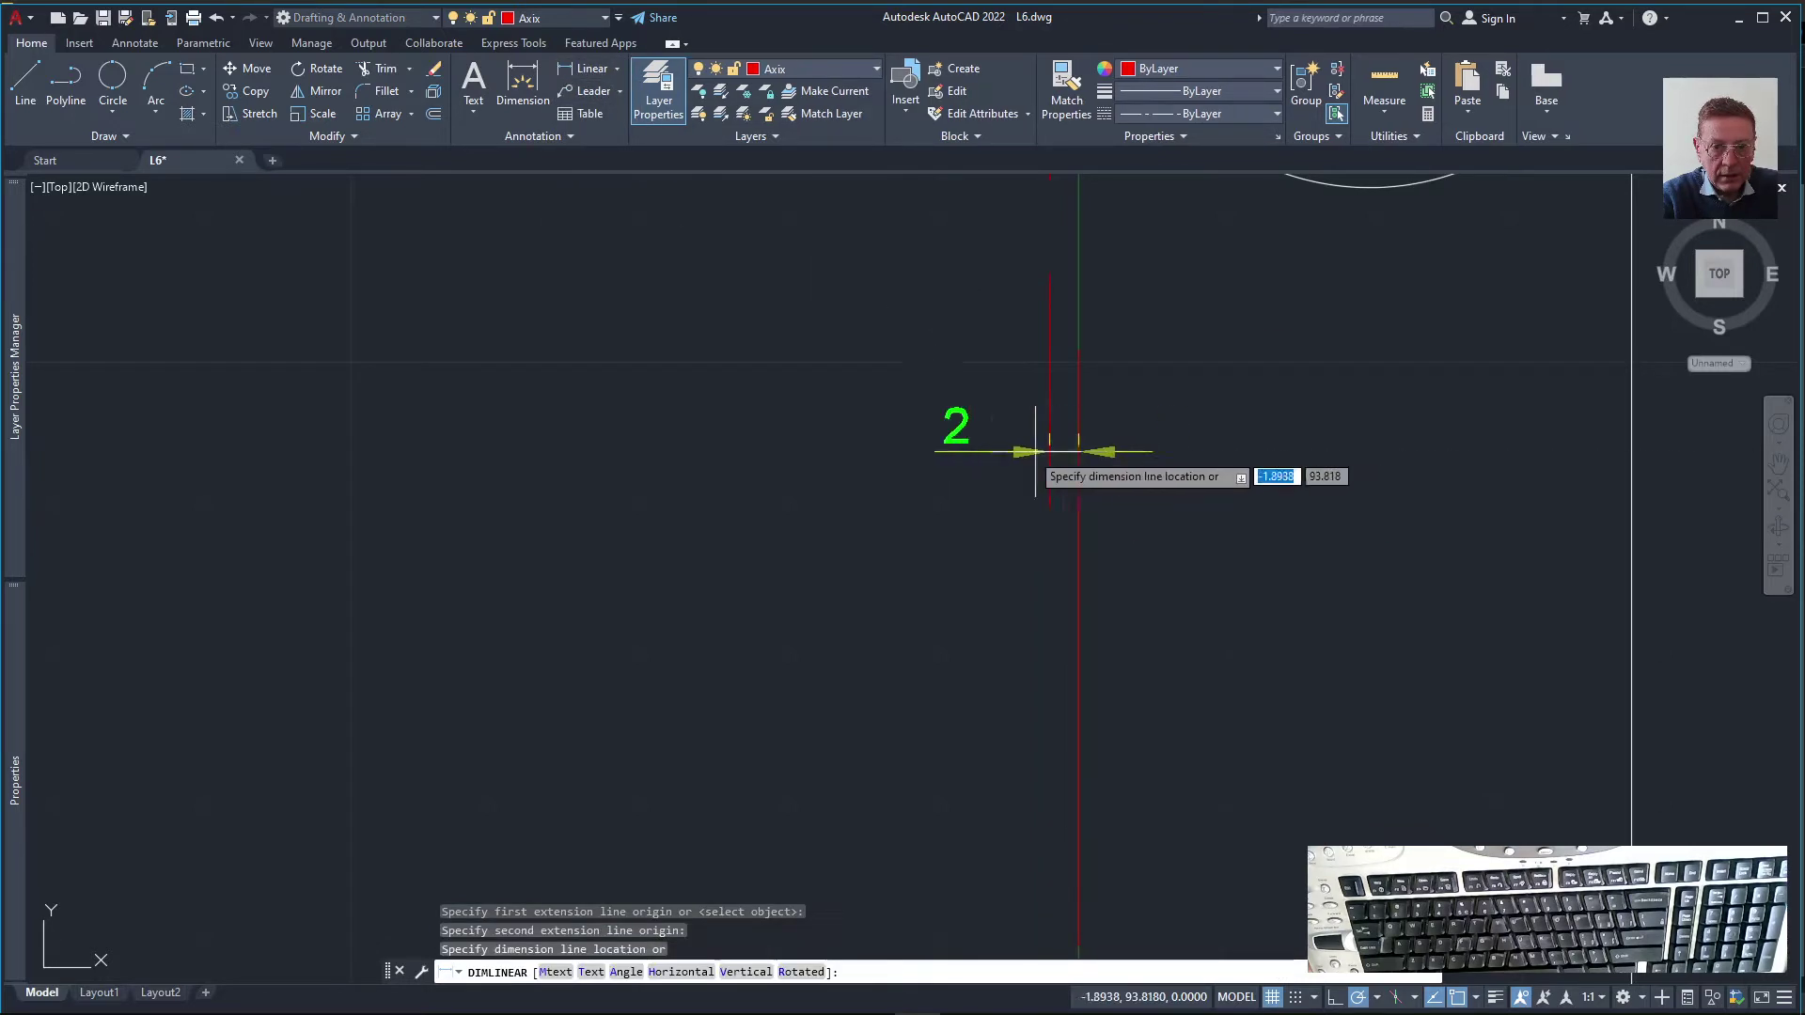
left_click(987, 421)
scroll(979, 434, "down", 5)
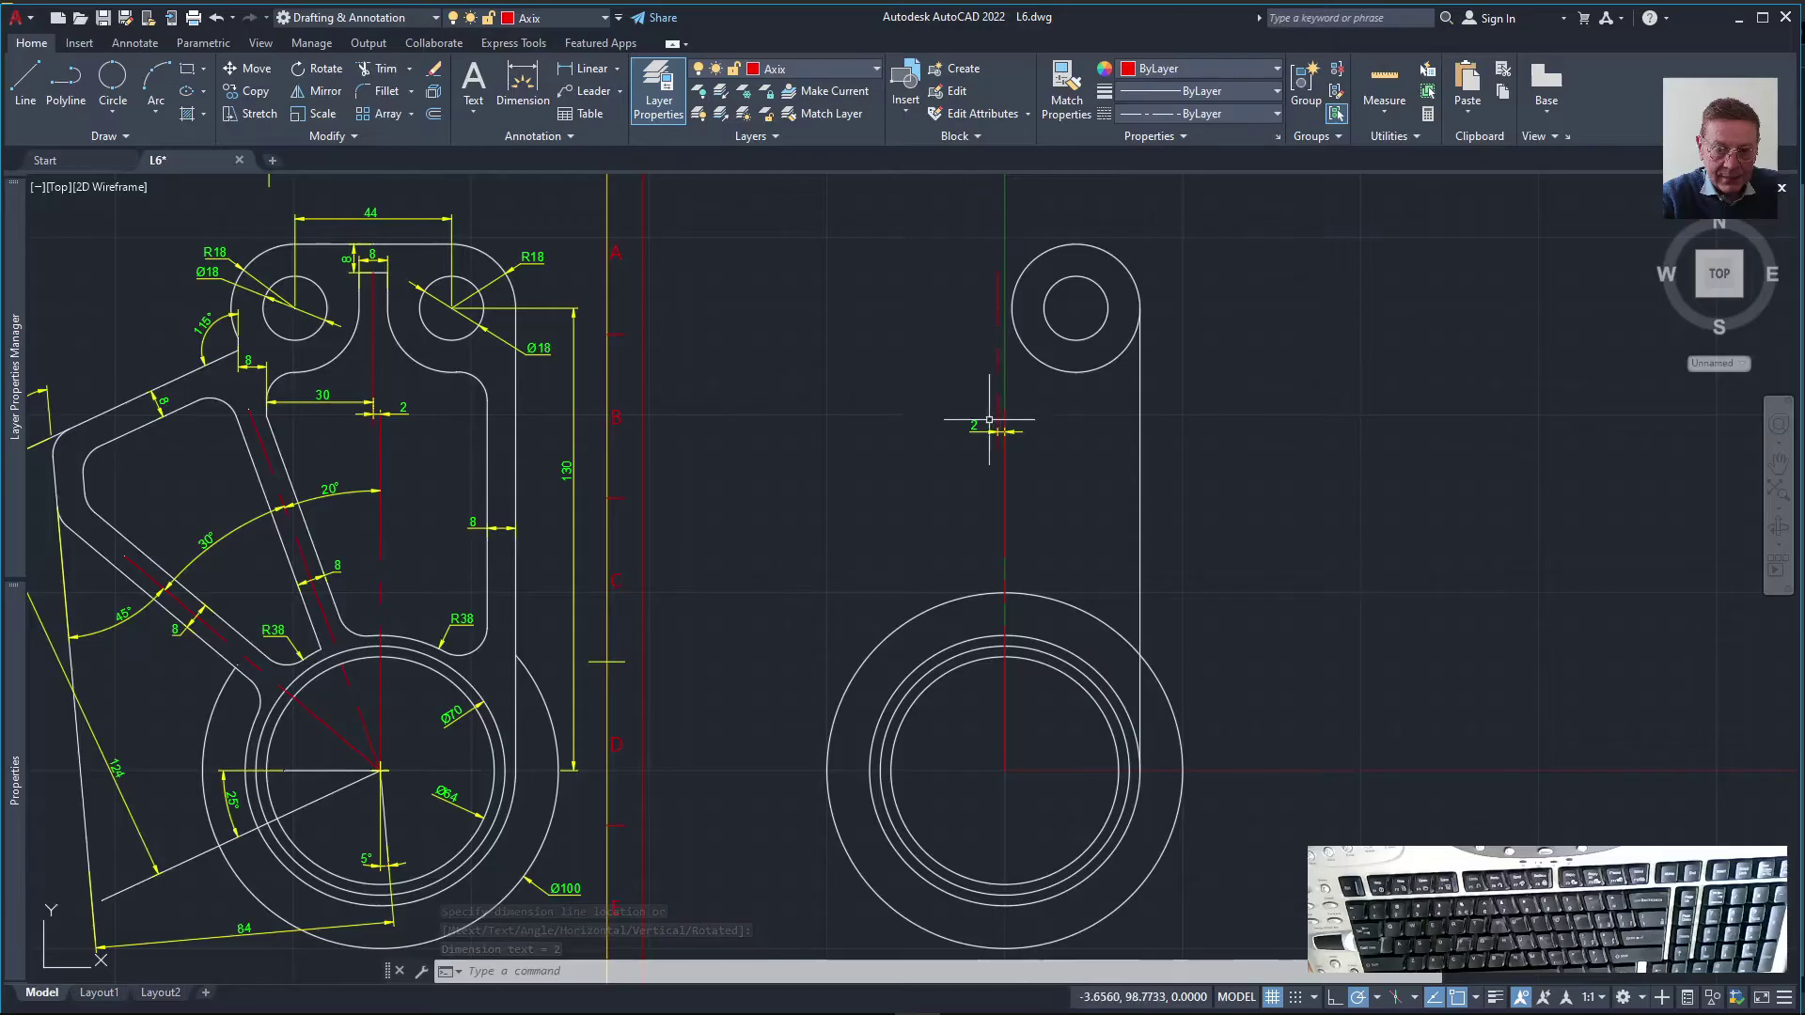
Mirror the two upper concentric circles across the axis line at X -2, keeping the source circles
type("mi")
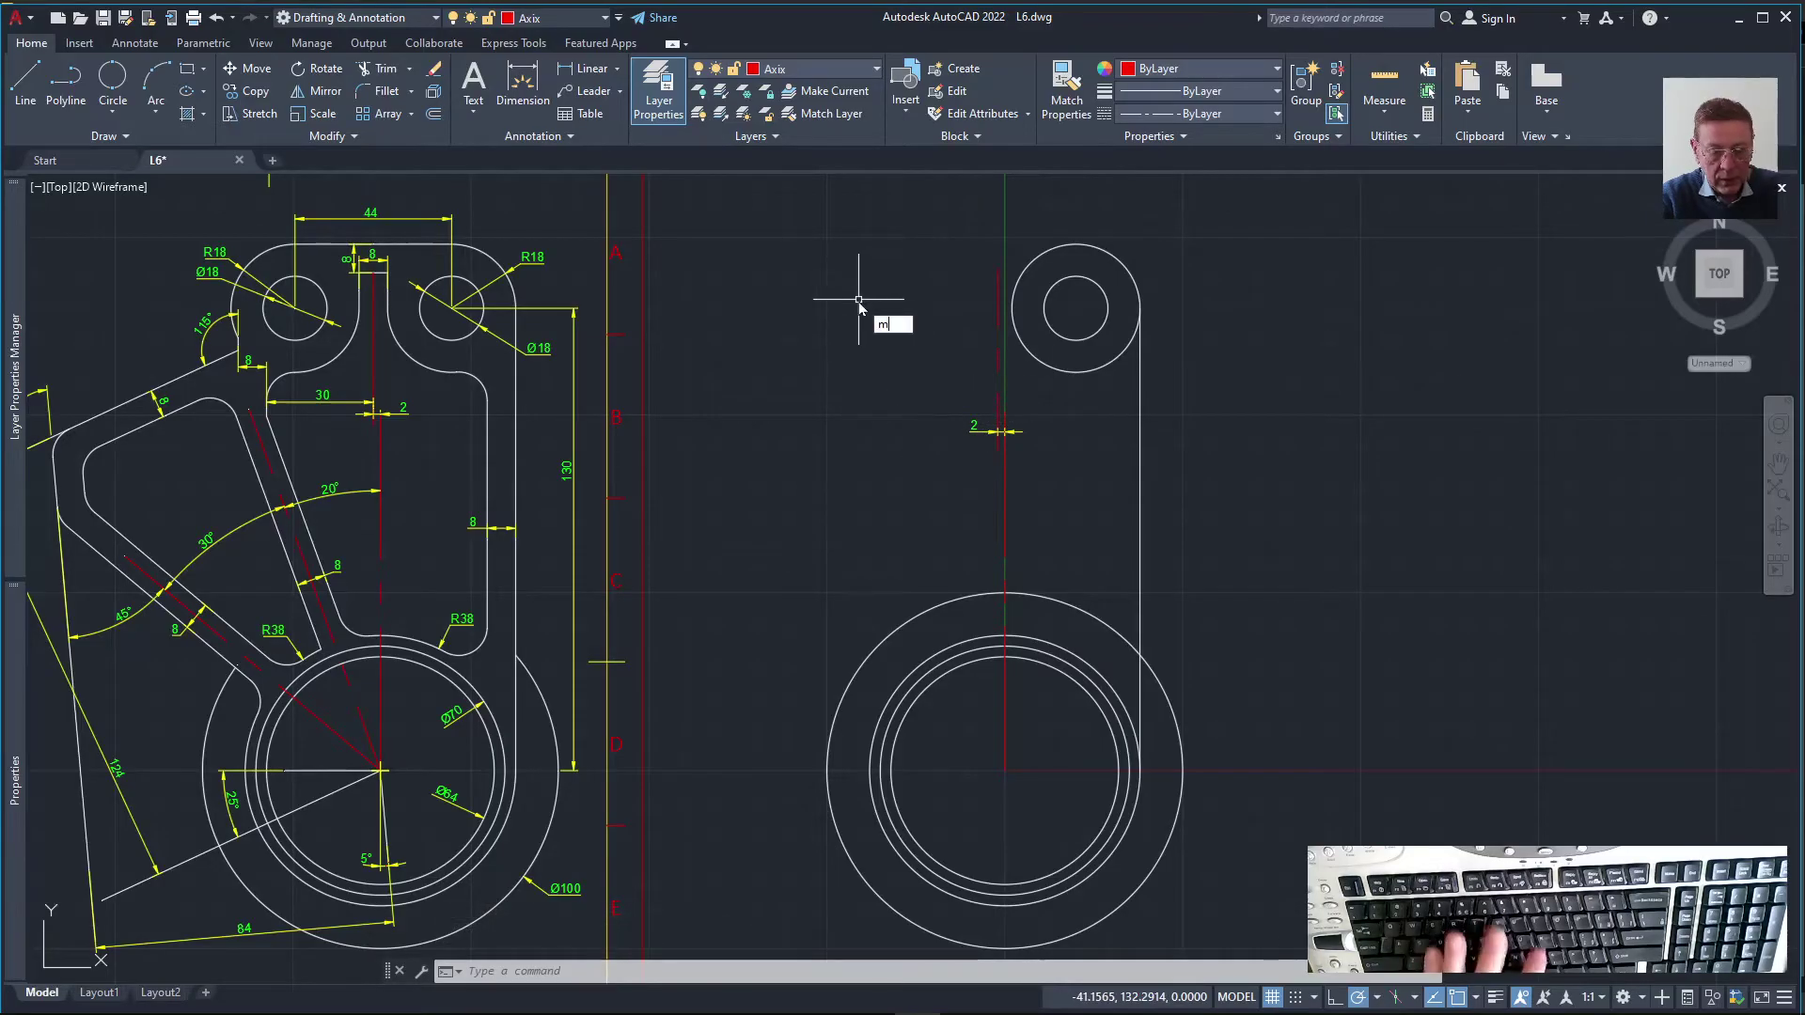
key("Return")
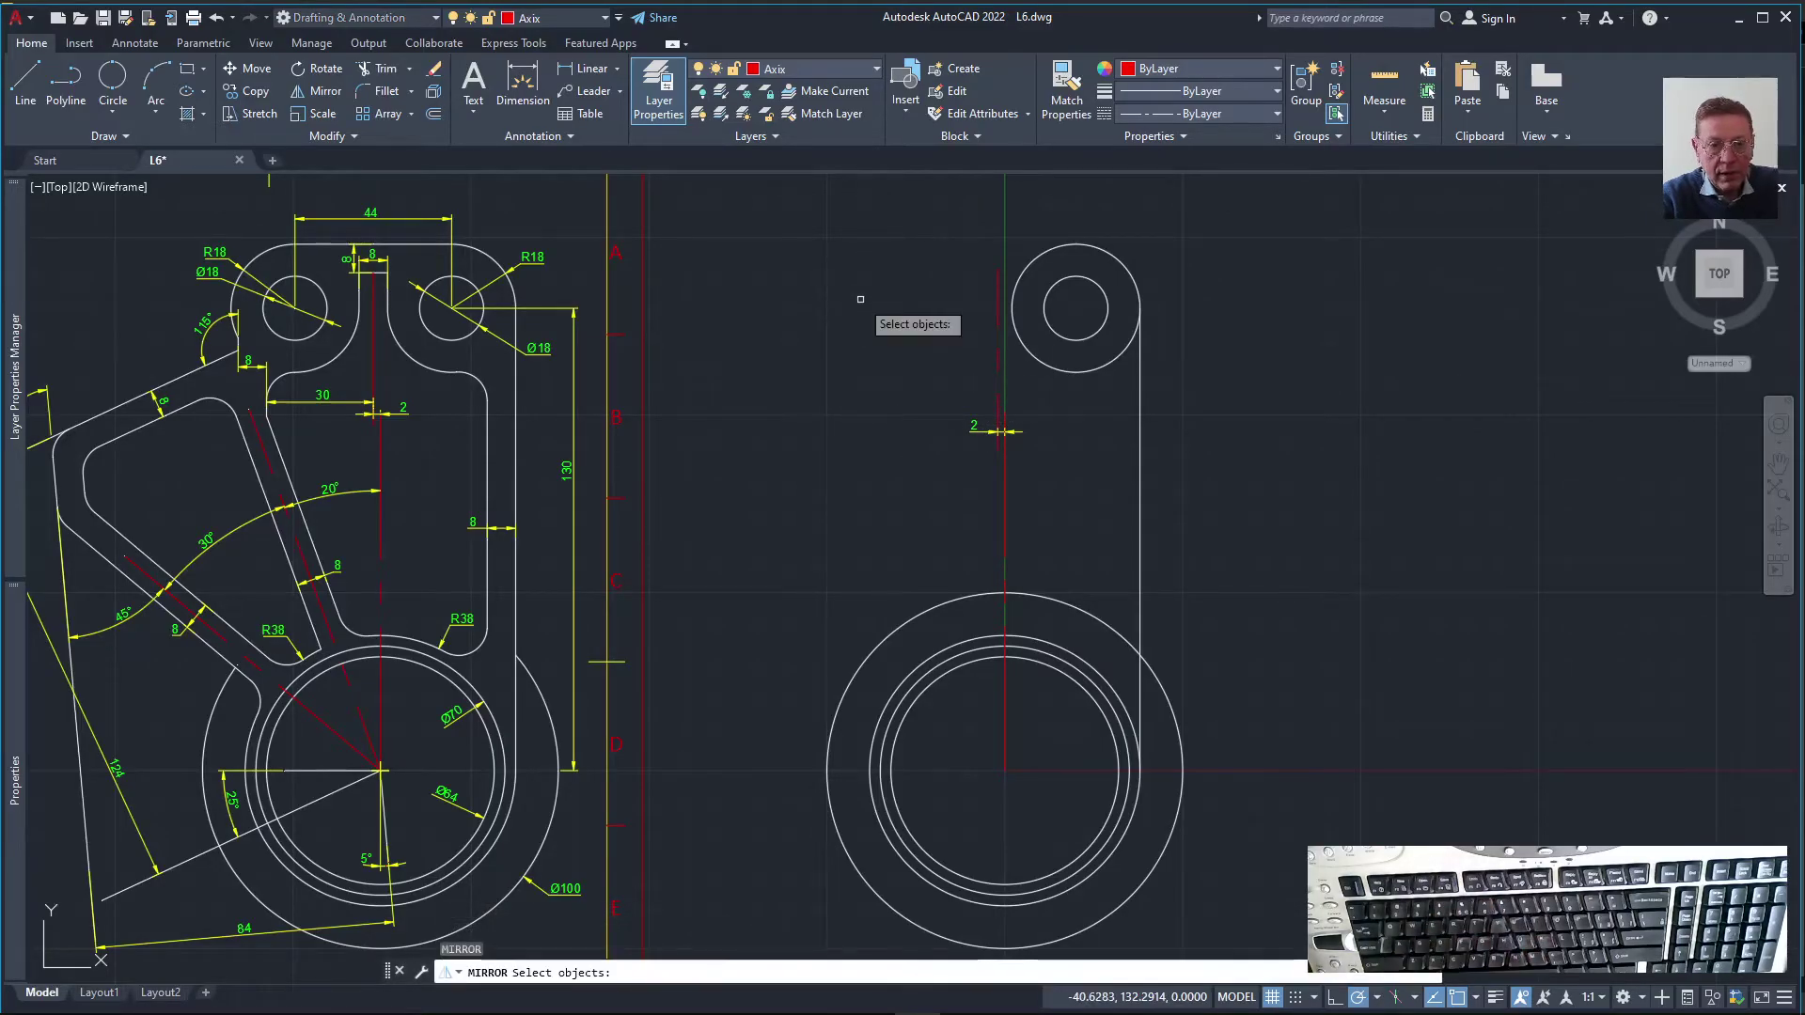
left_click(1079, 387)
left_click(1038, 267)
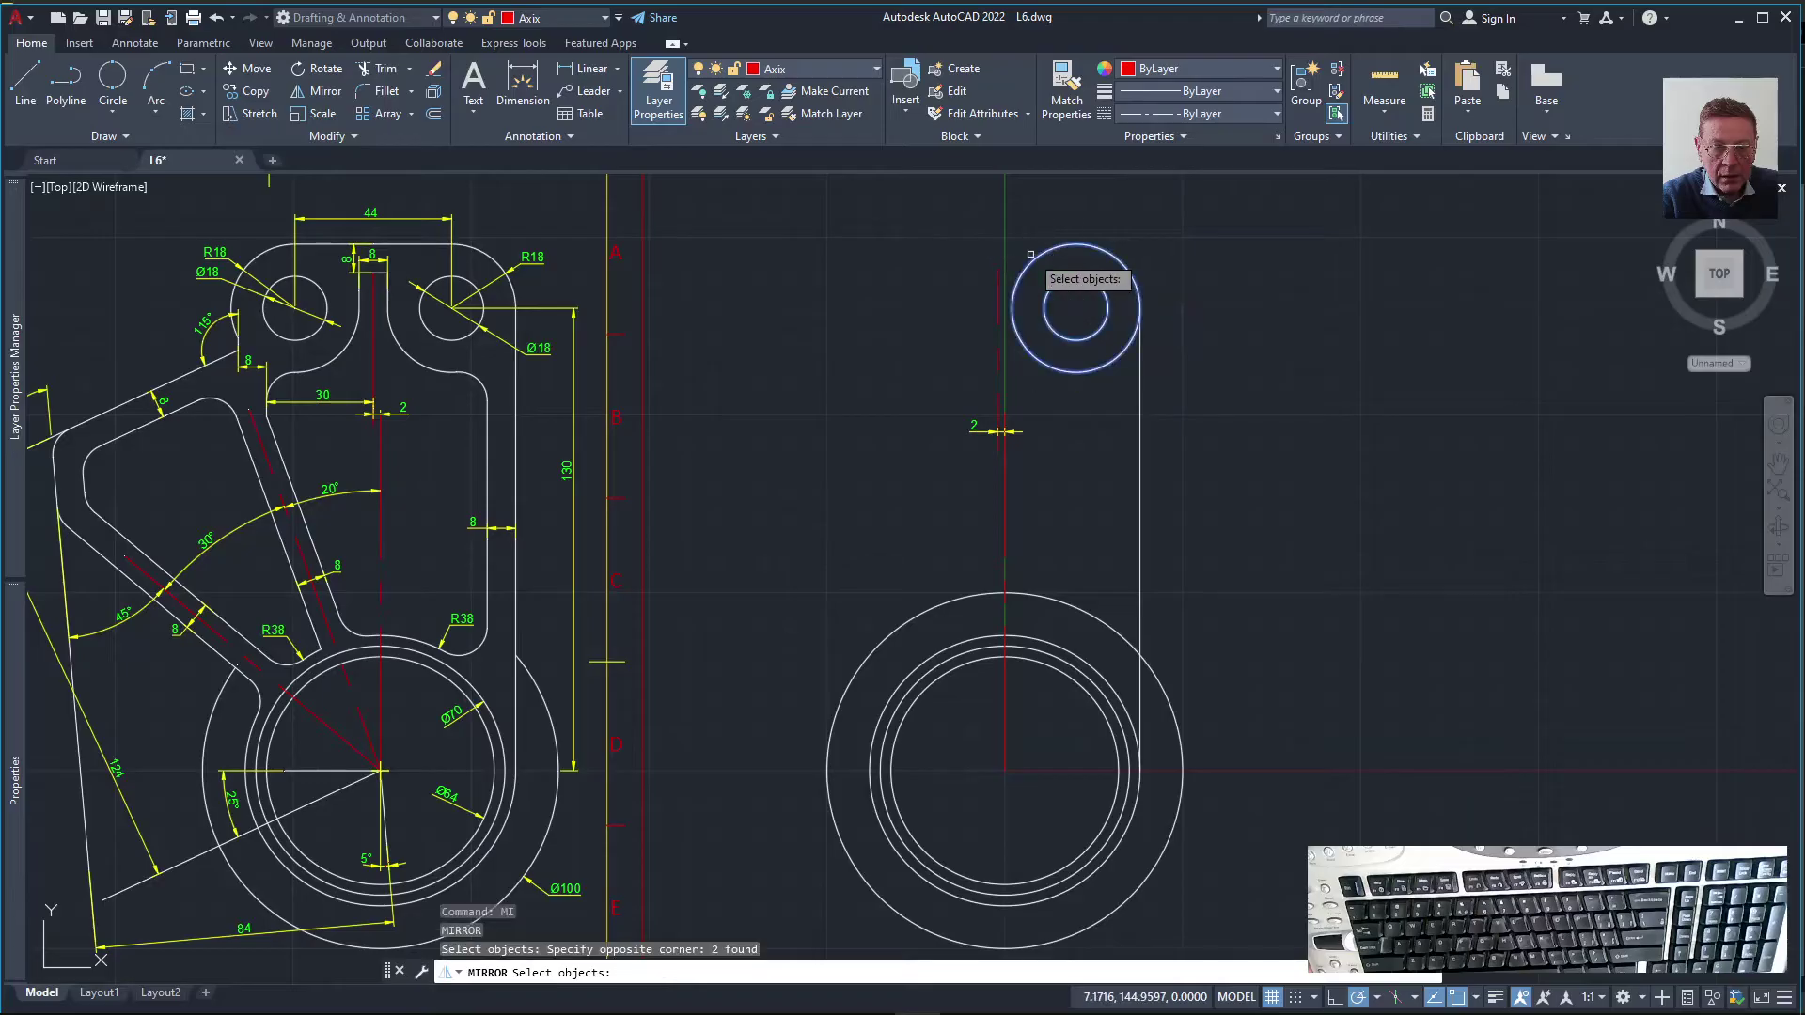
key("Return")
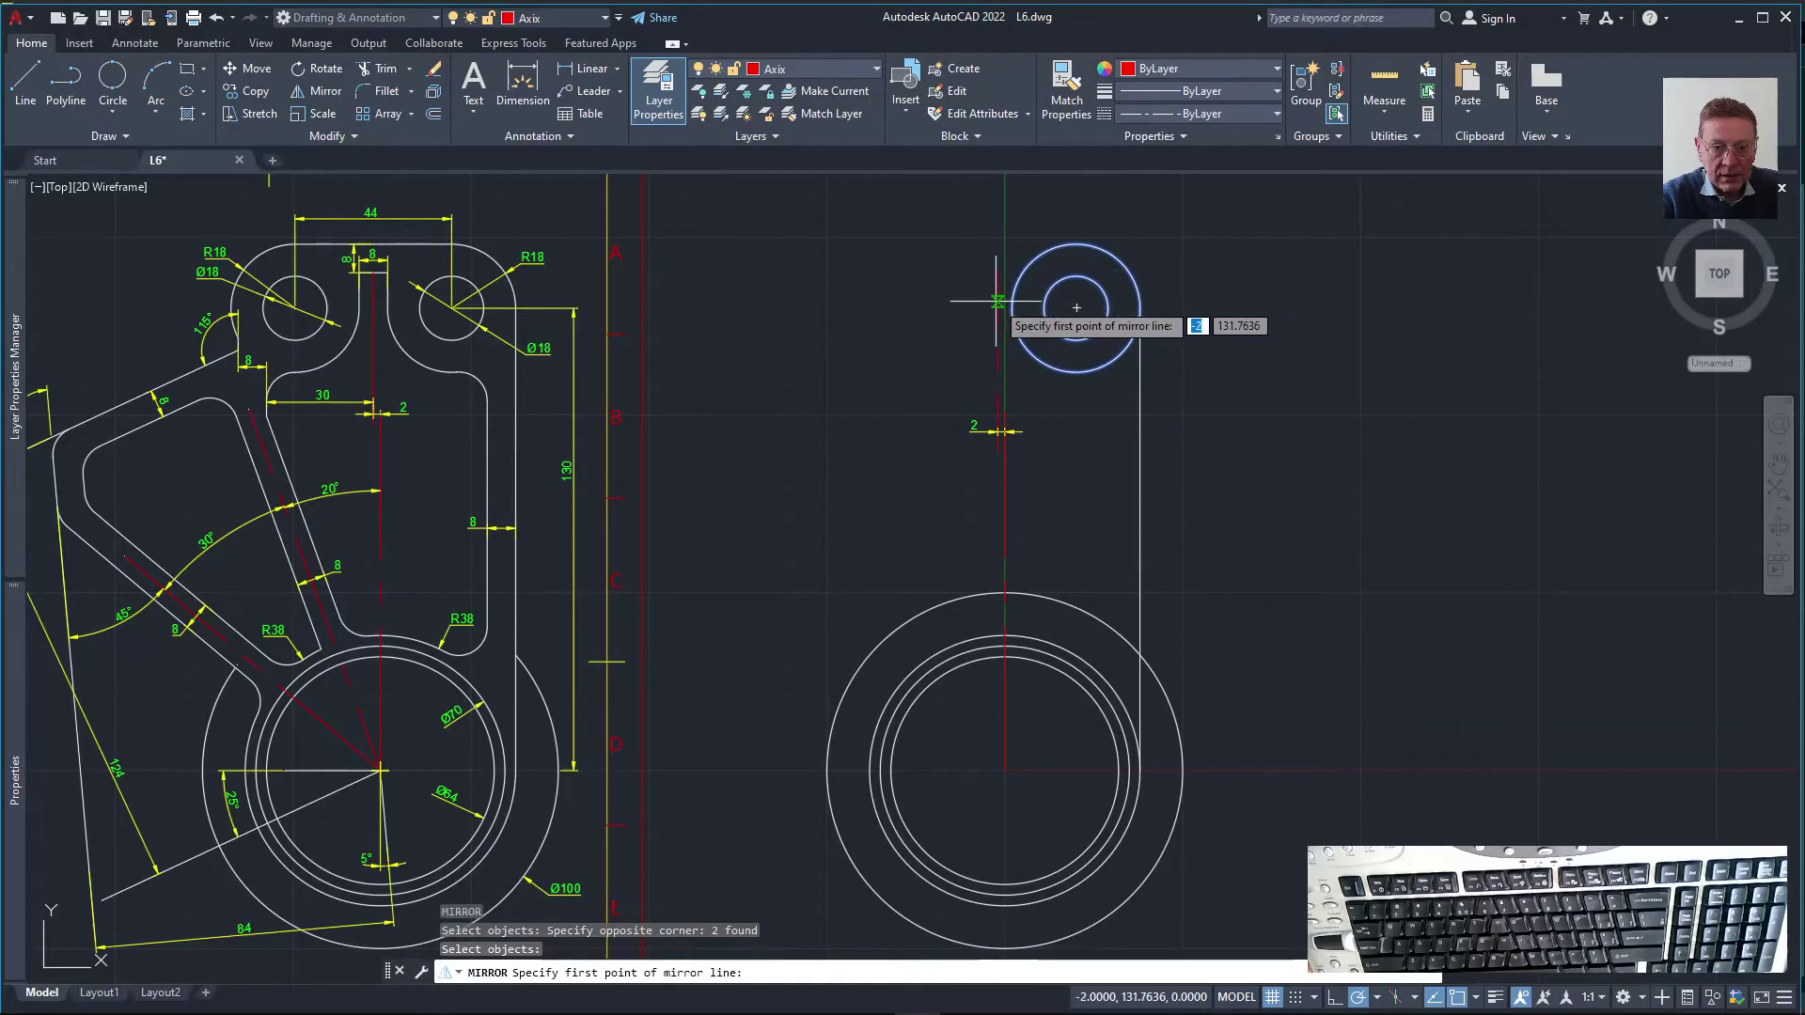
left_click(998, 280)
left_click(998, 358)
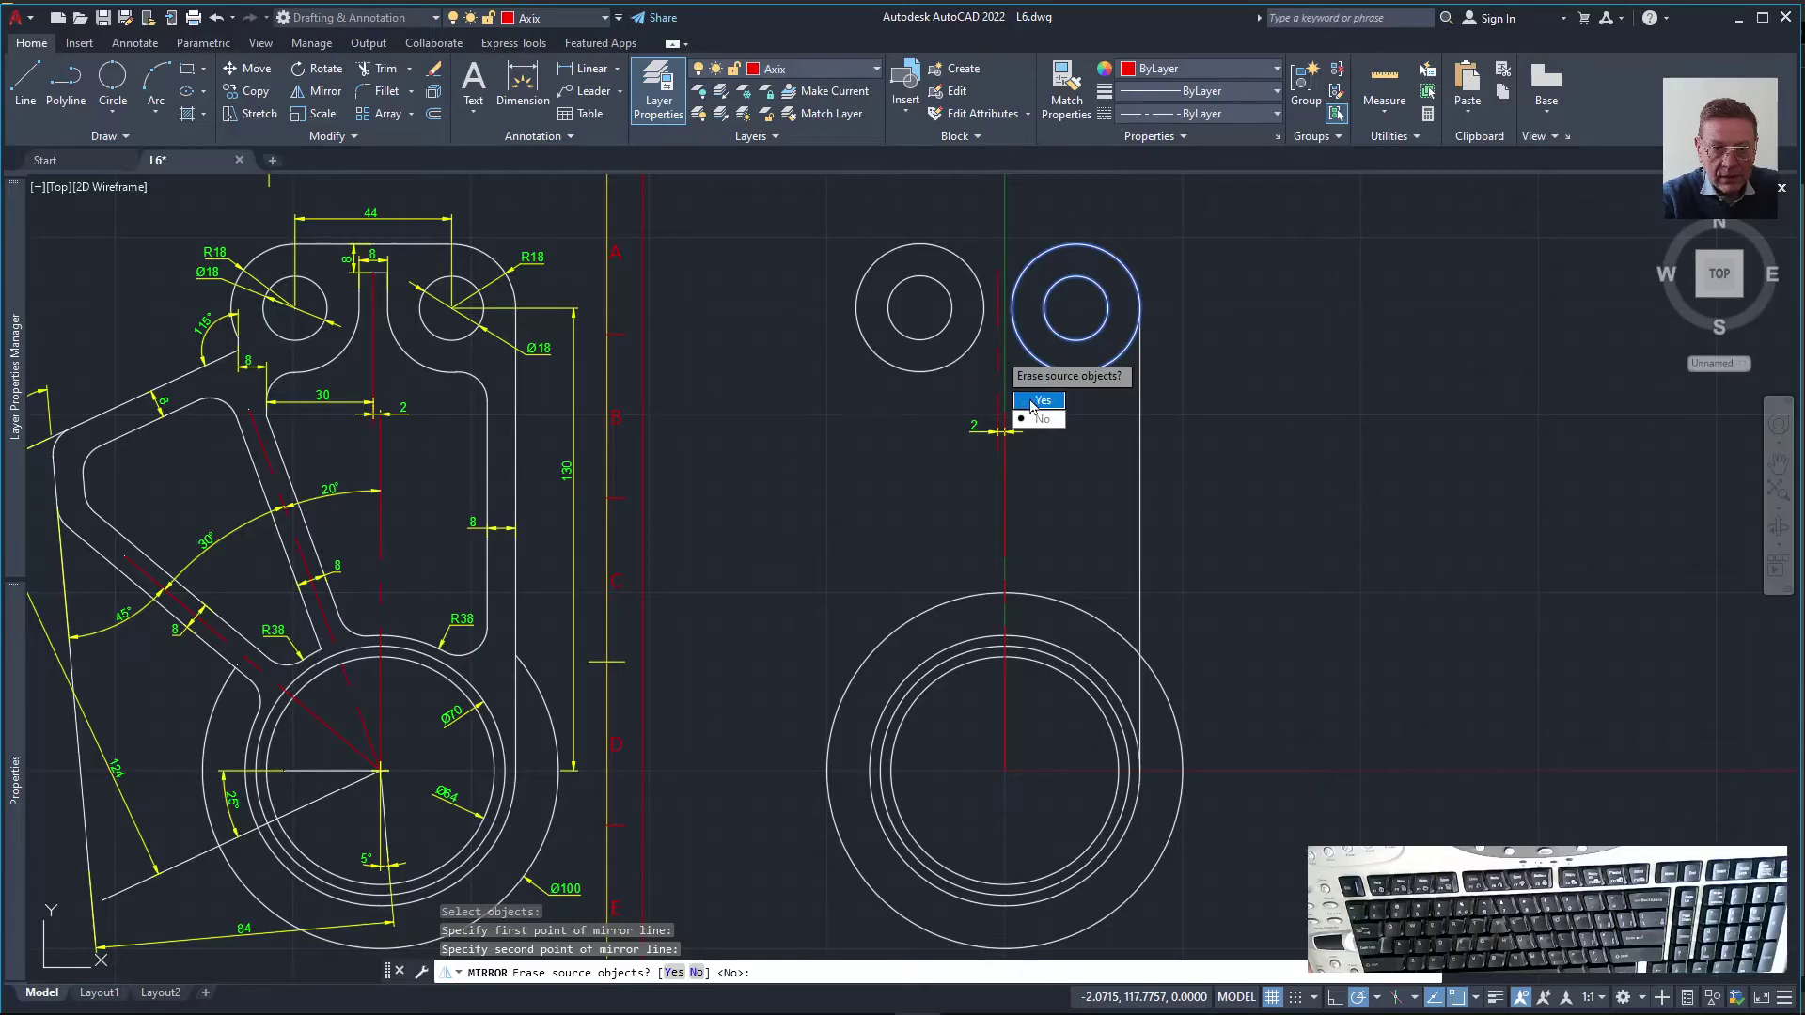
left_click(1041, 420)
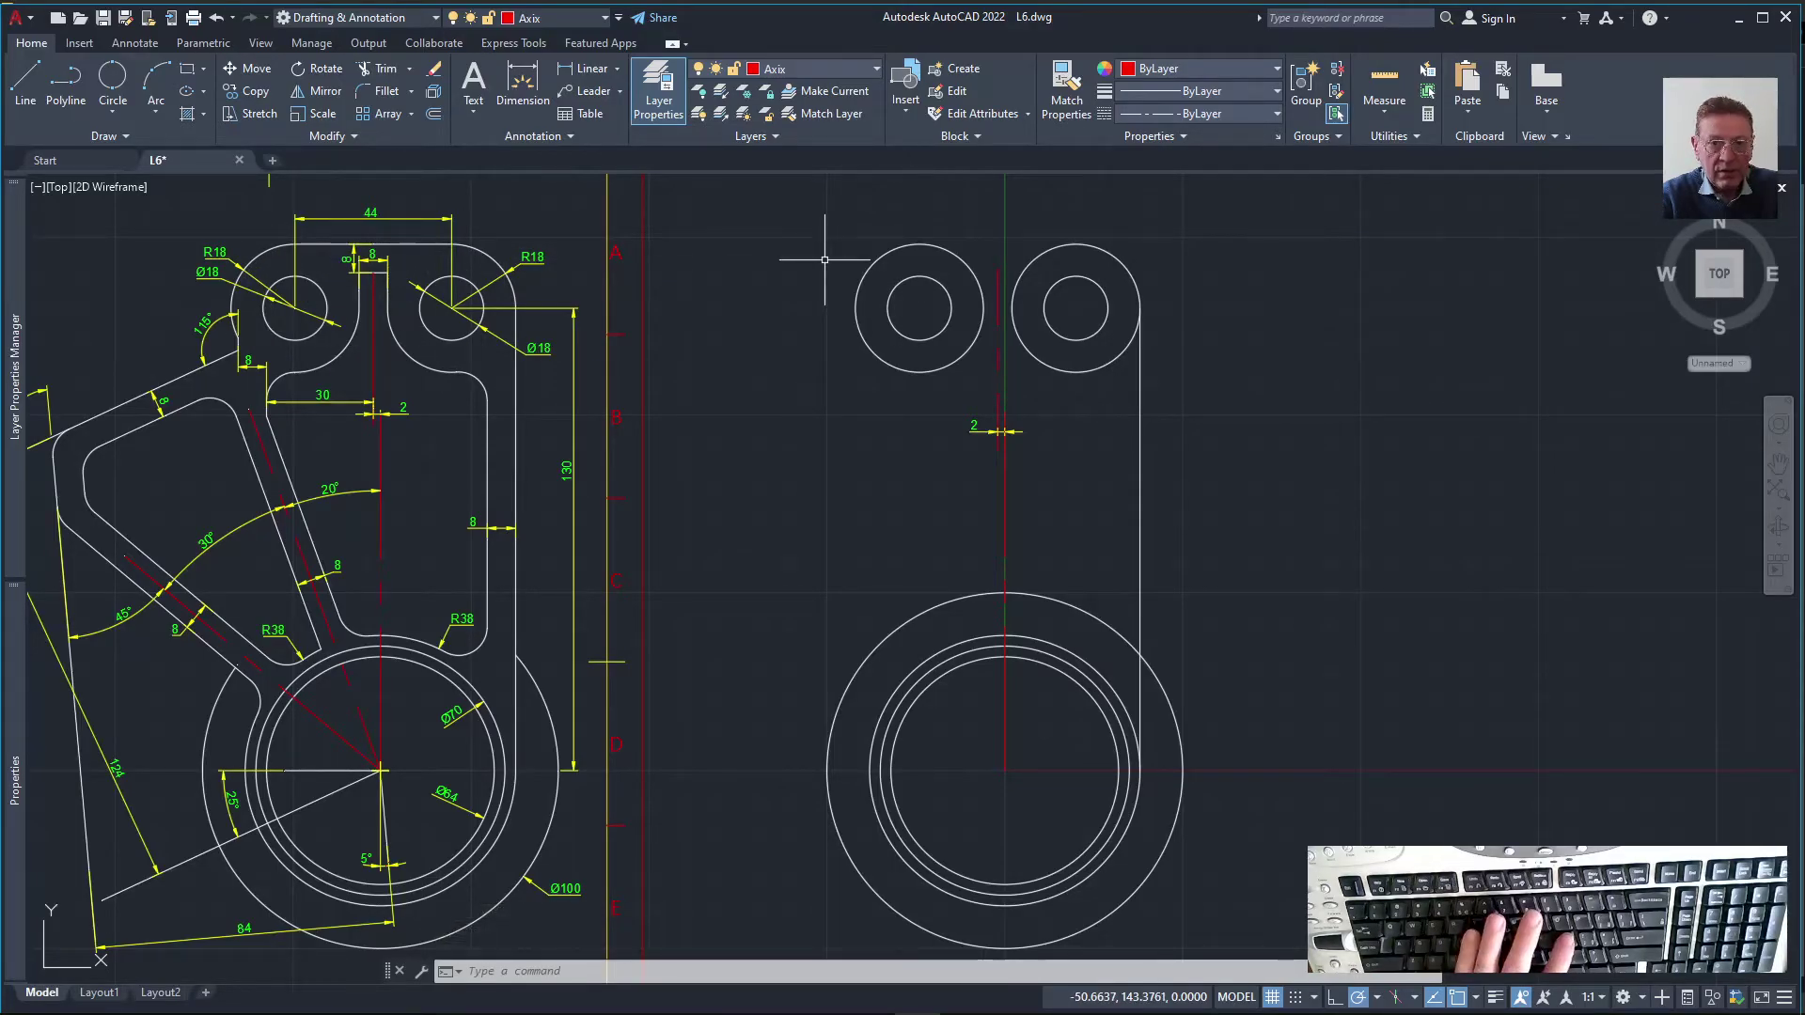
Make layer 0 the current layer
left_click(801, 69)
left_click(778, 92)
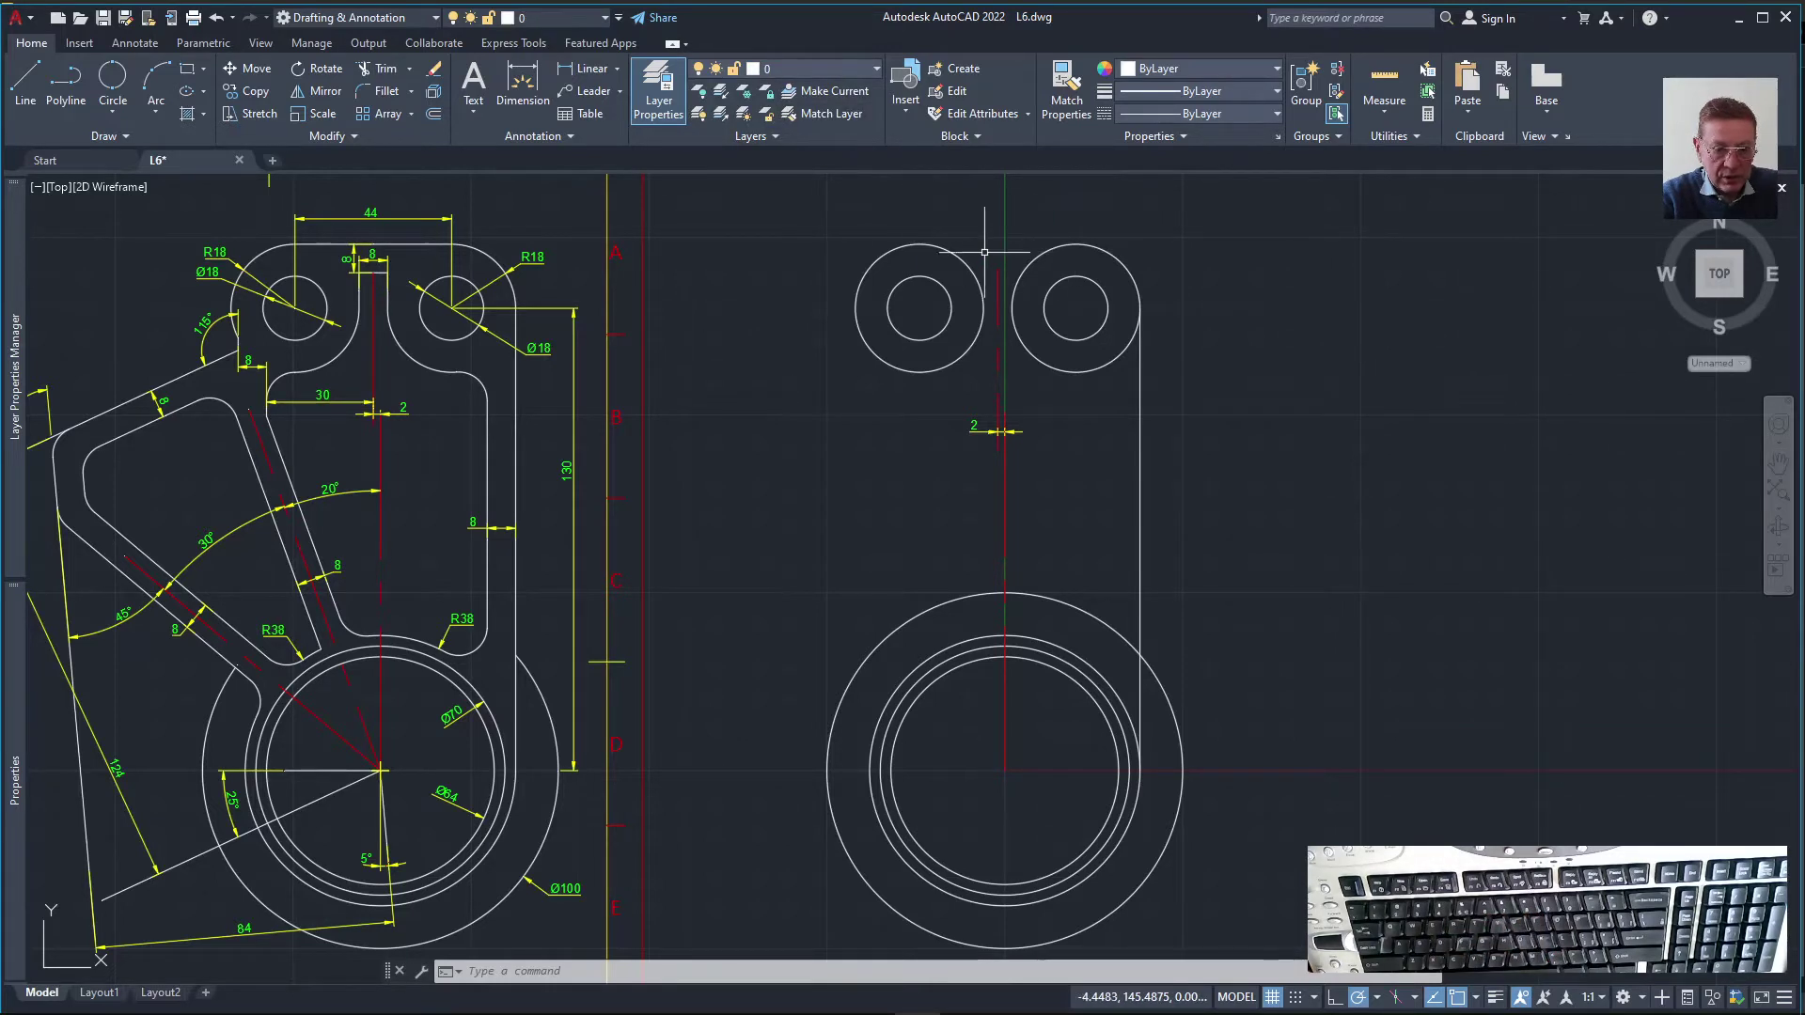
Draw a horizontal line joining the top quadrant points of the two upper outer circles
type("l")
key("Return")
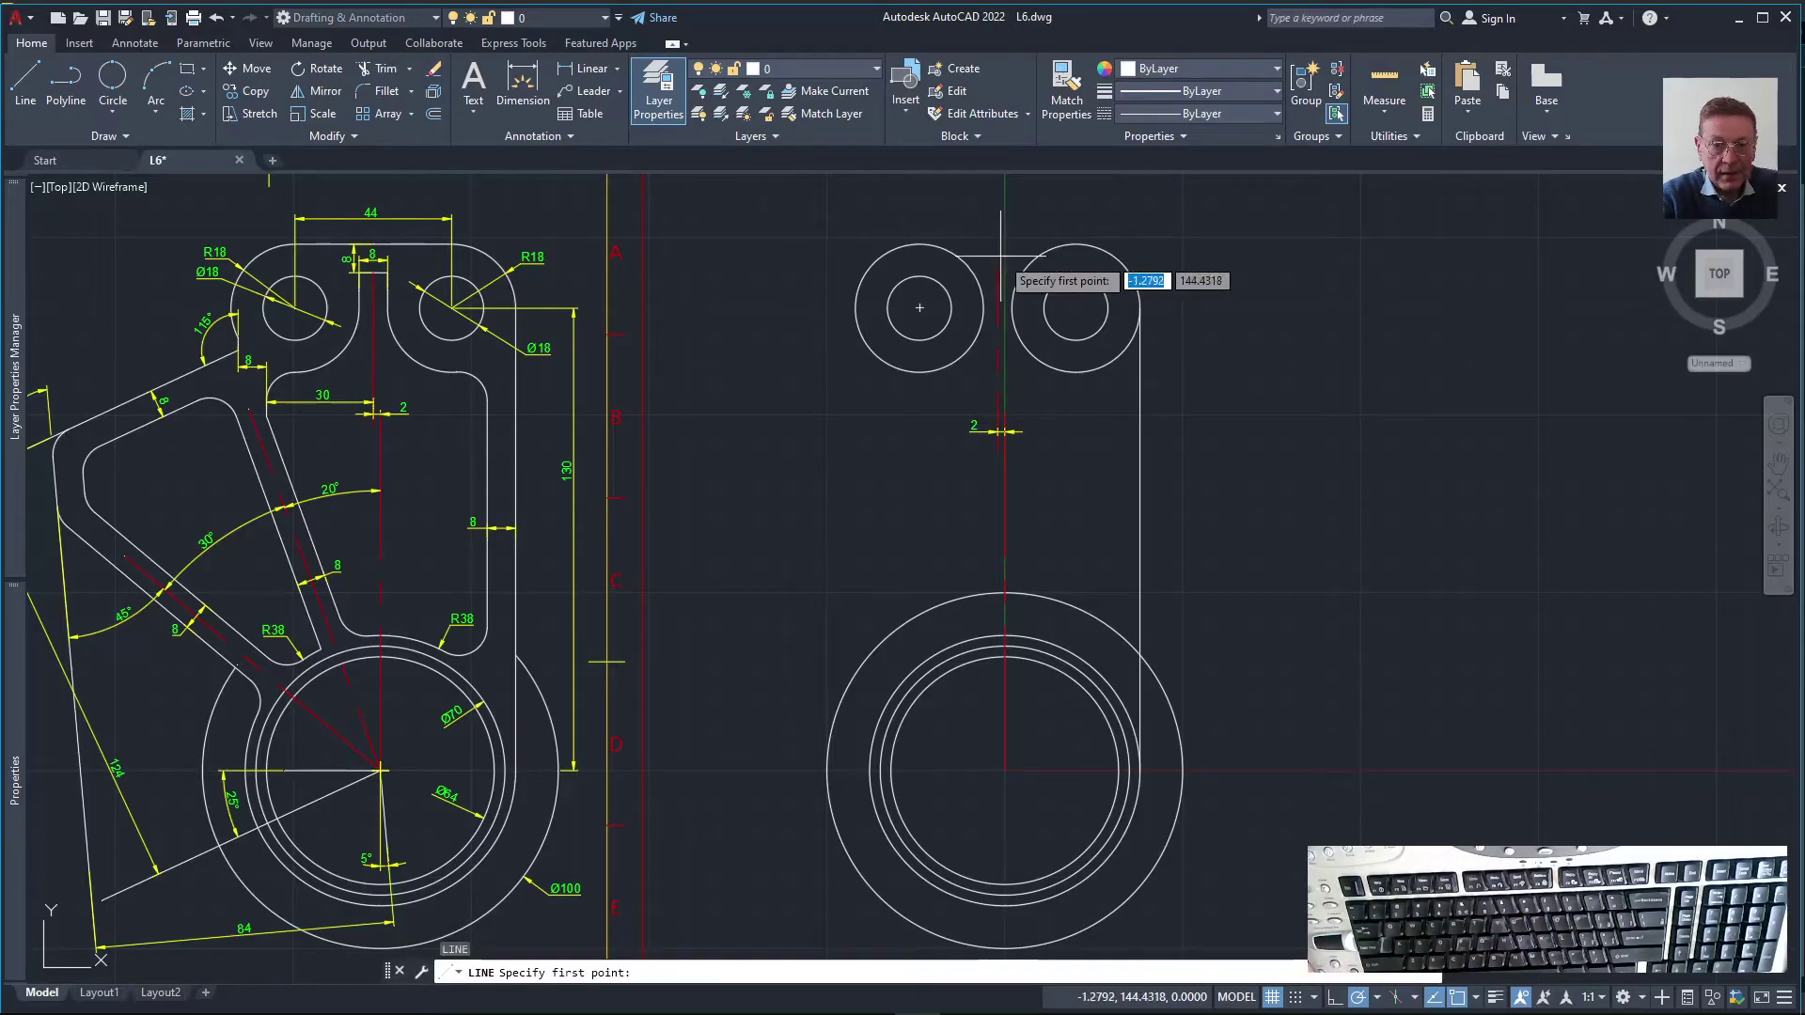
left_click(1077, 245)
left_click(920, 244)
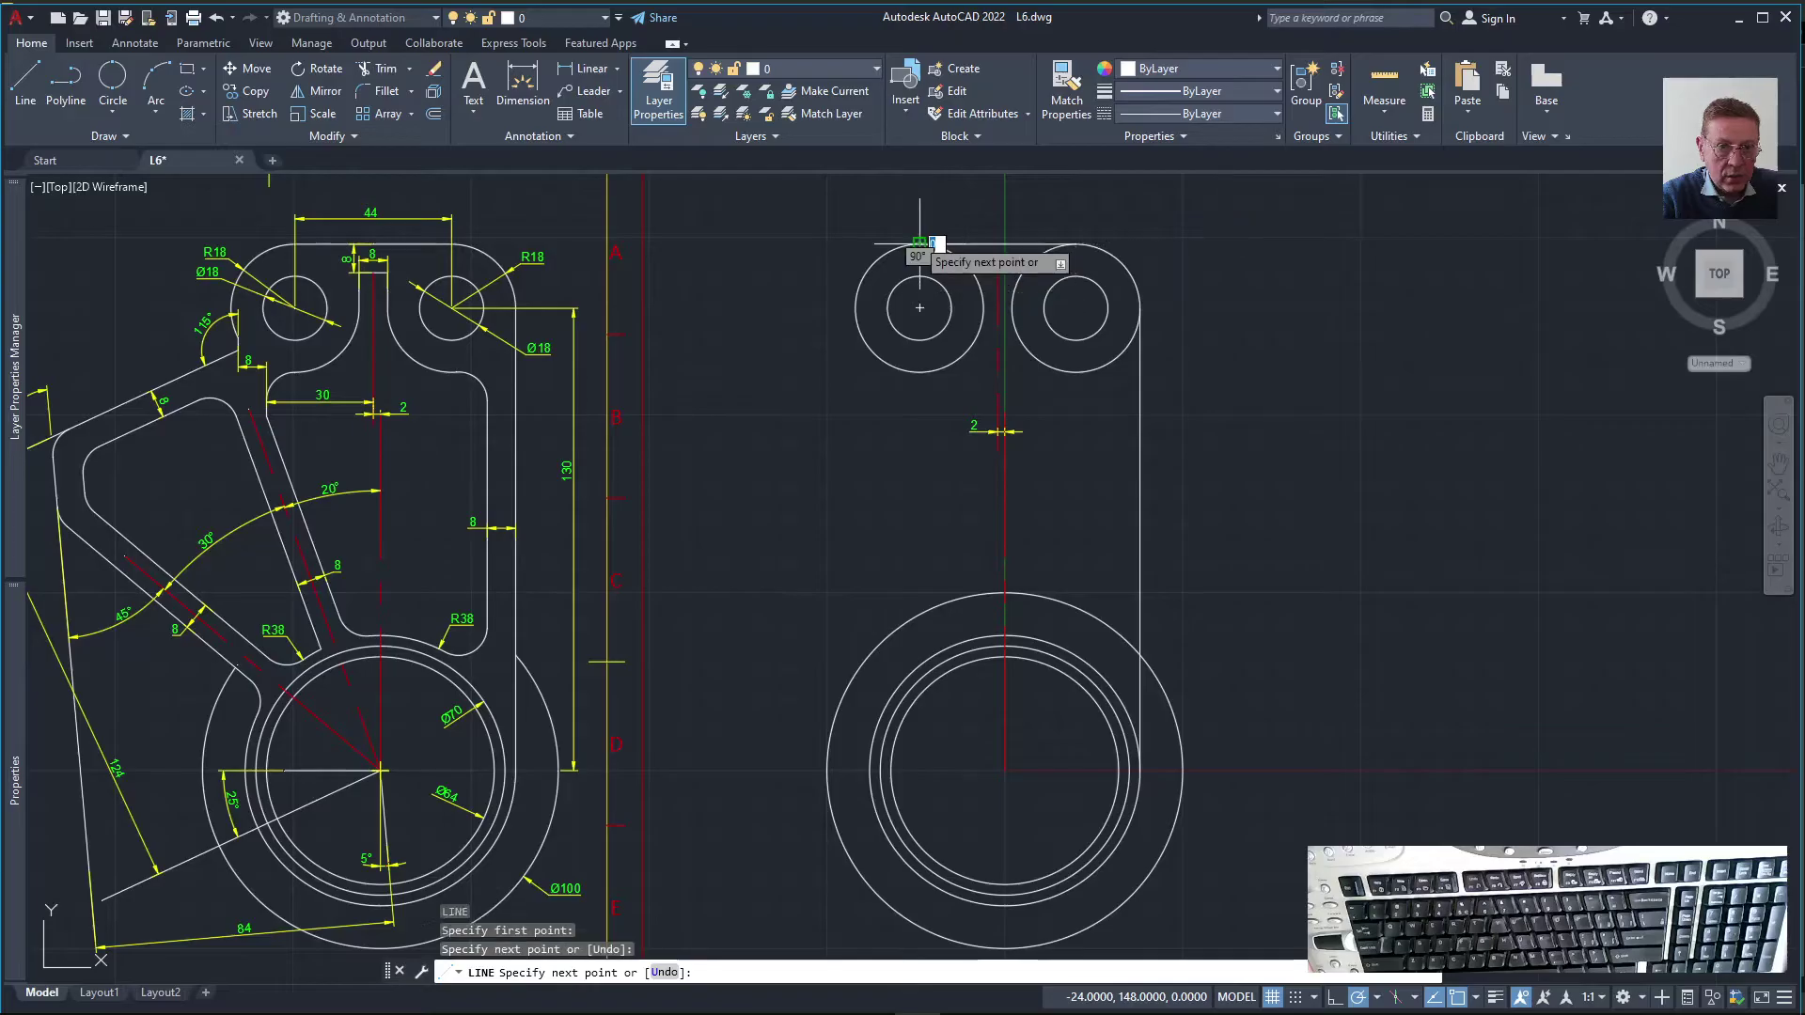
key("Escape")
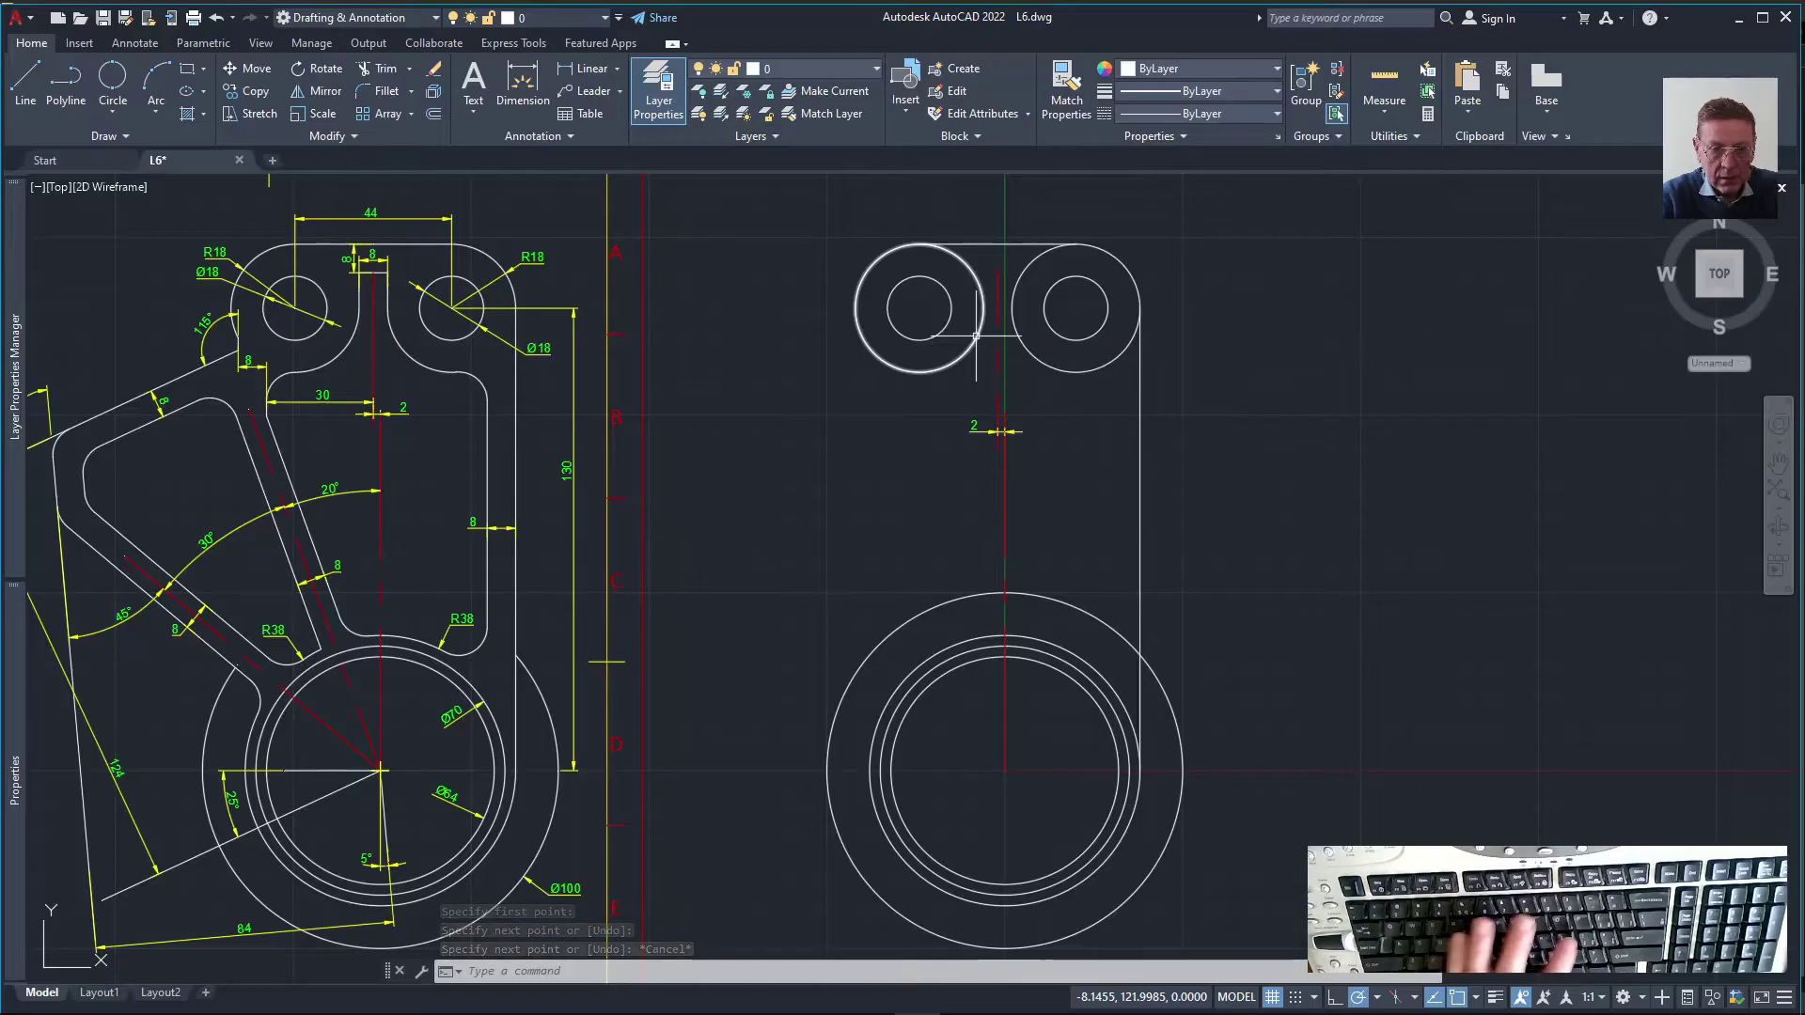
Draw the slot outline between the upper circles: 10 up from the left outer circle's inner quadrant, 8 across, and down to the right circle's inner quadrant
key("Return")
left_click(983, 308)
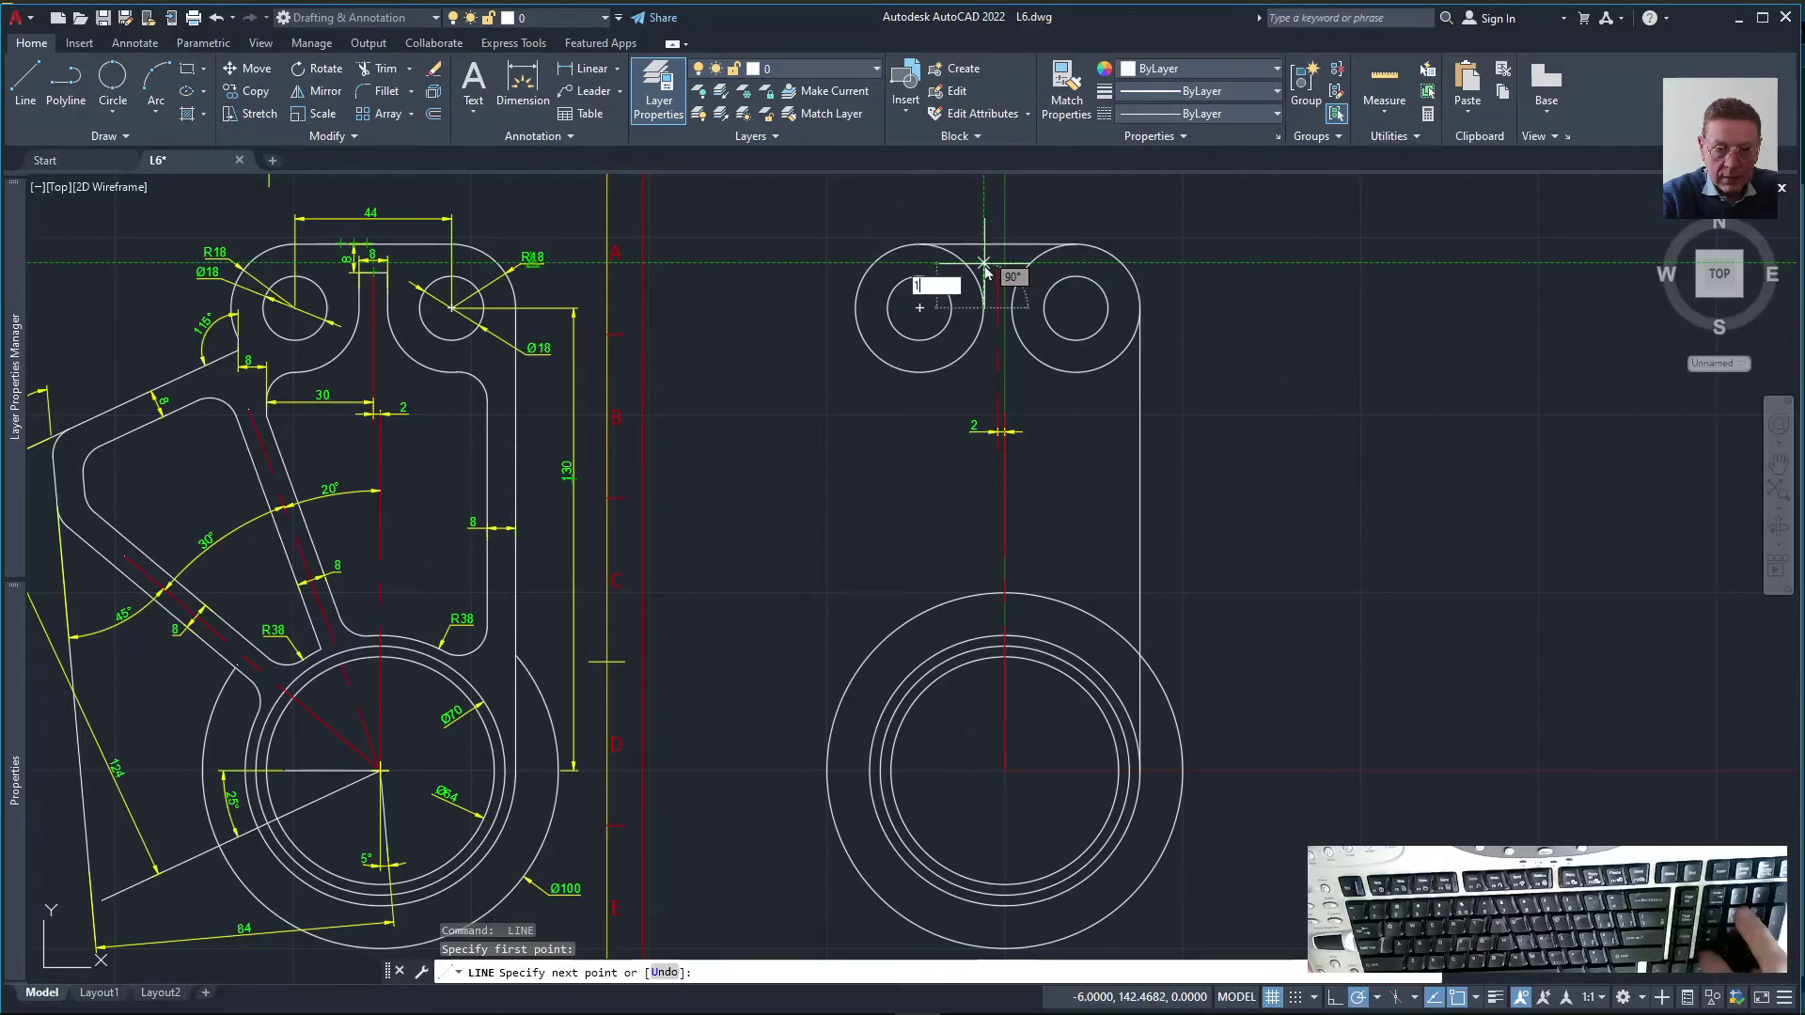
type("10")
key("Return")
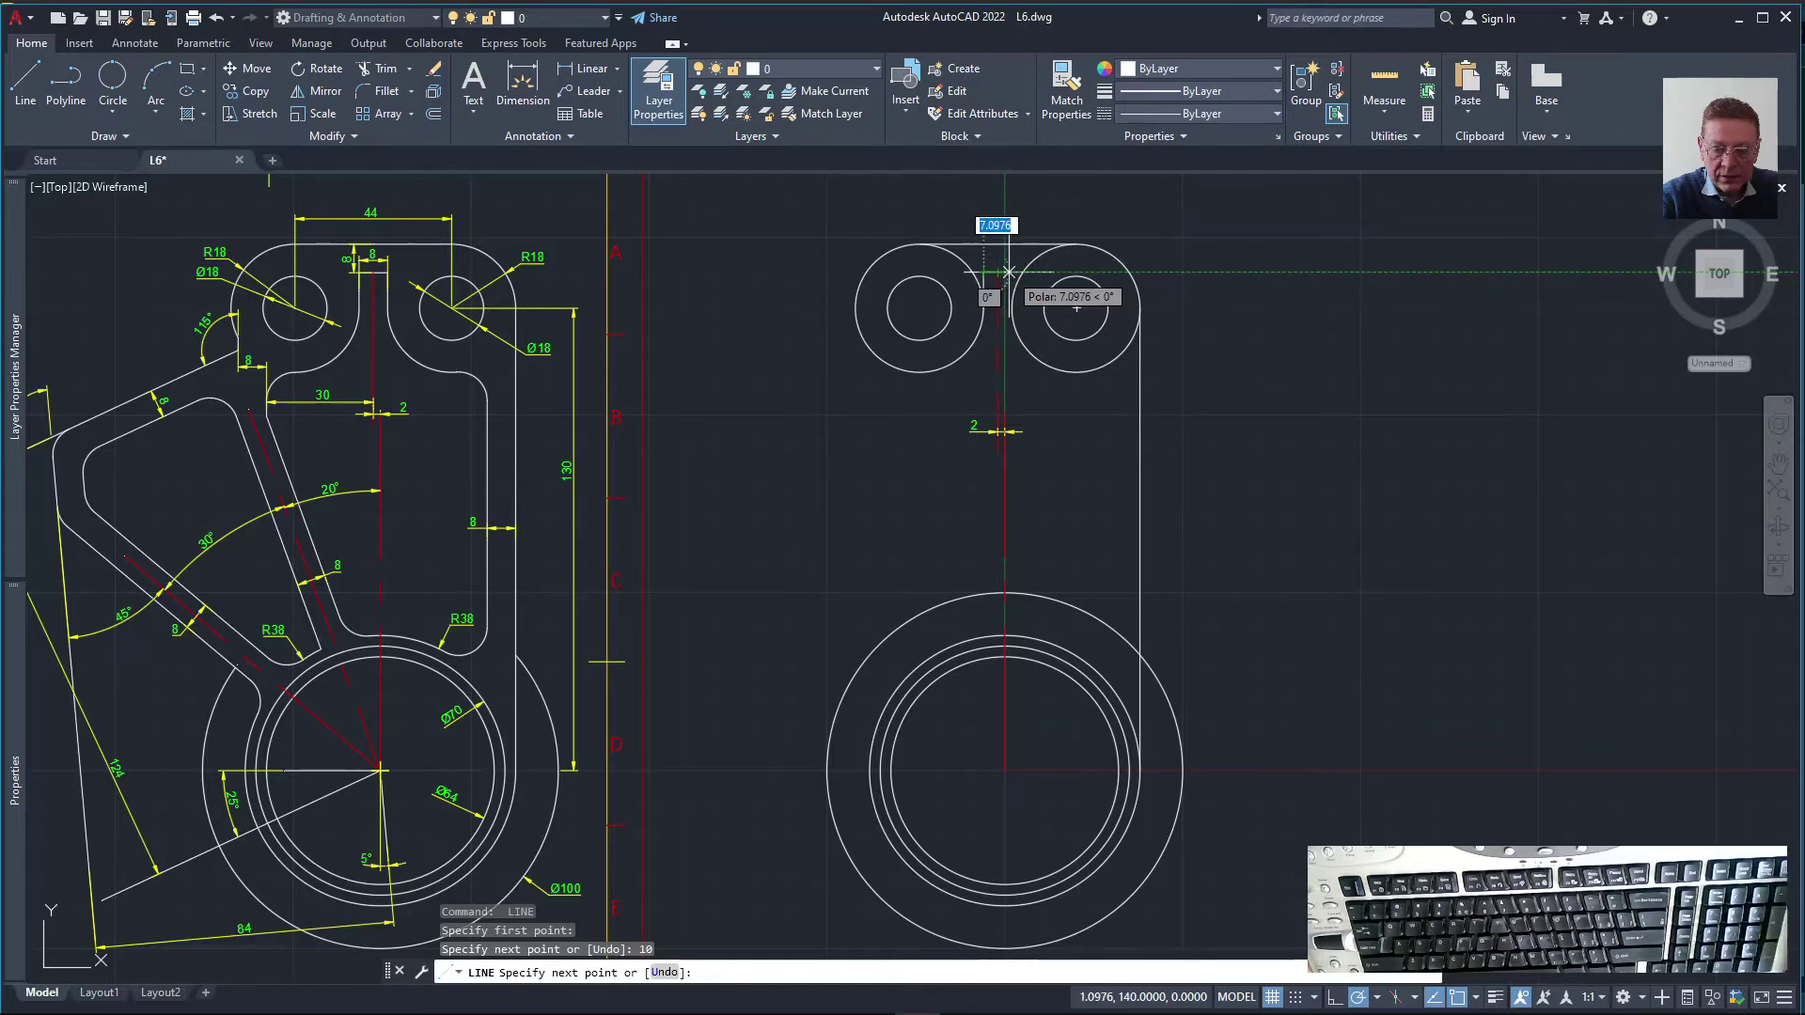
type("8")
key("Return")
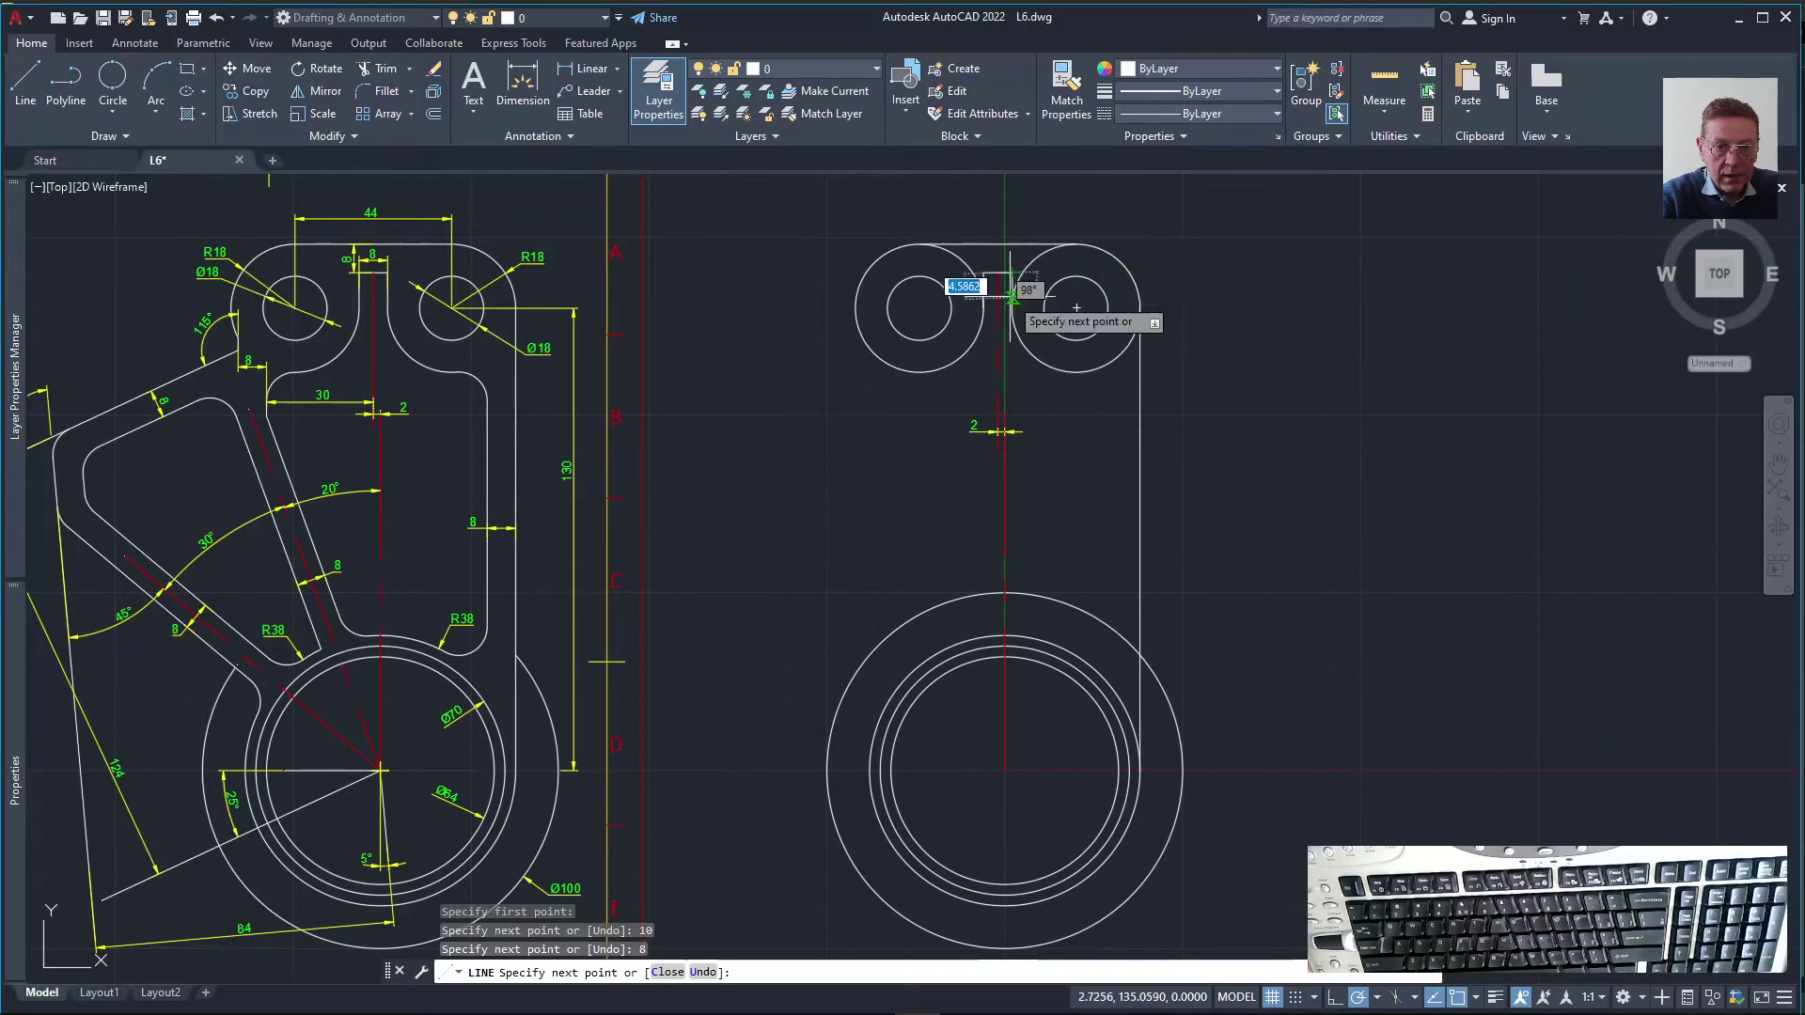
left_click(1012, 308)
right_click(1011, 309)
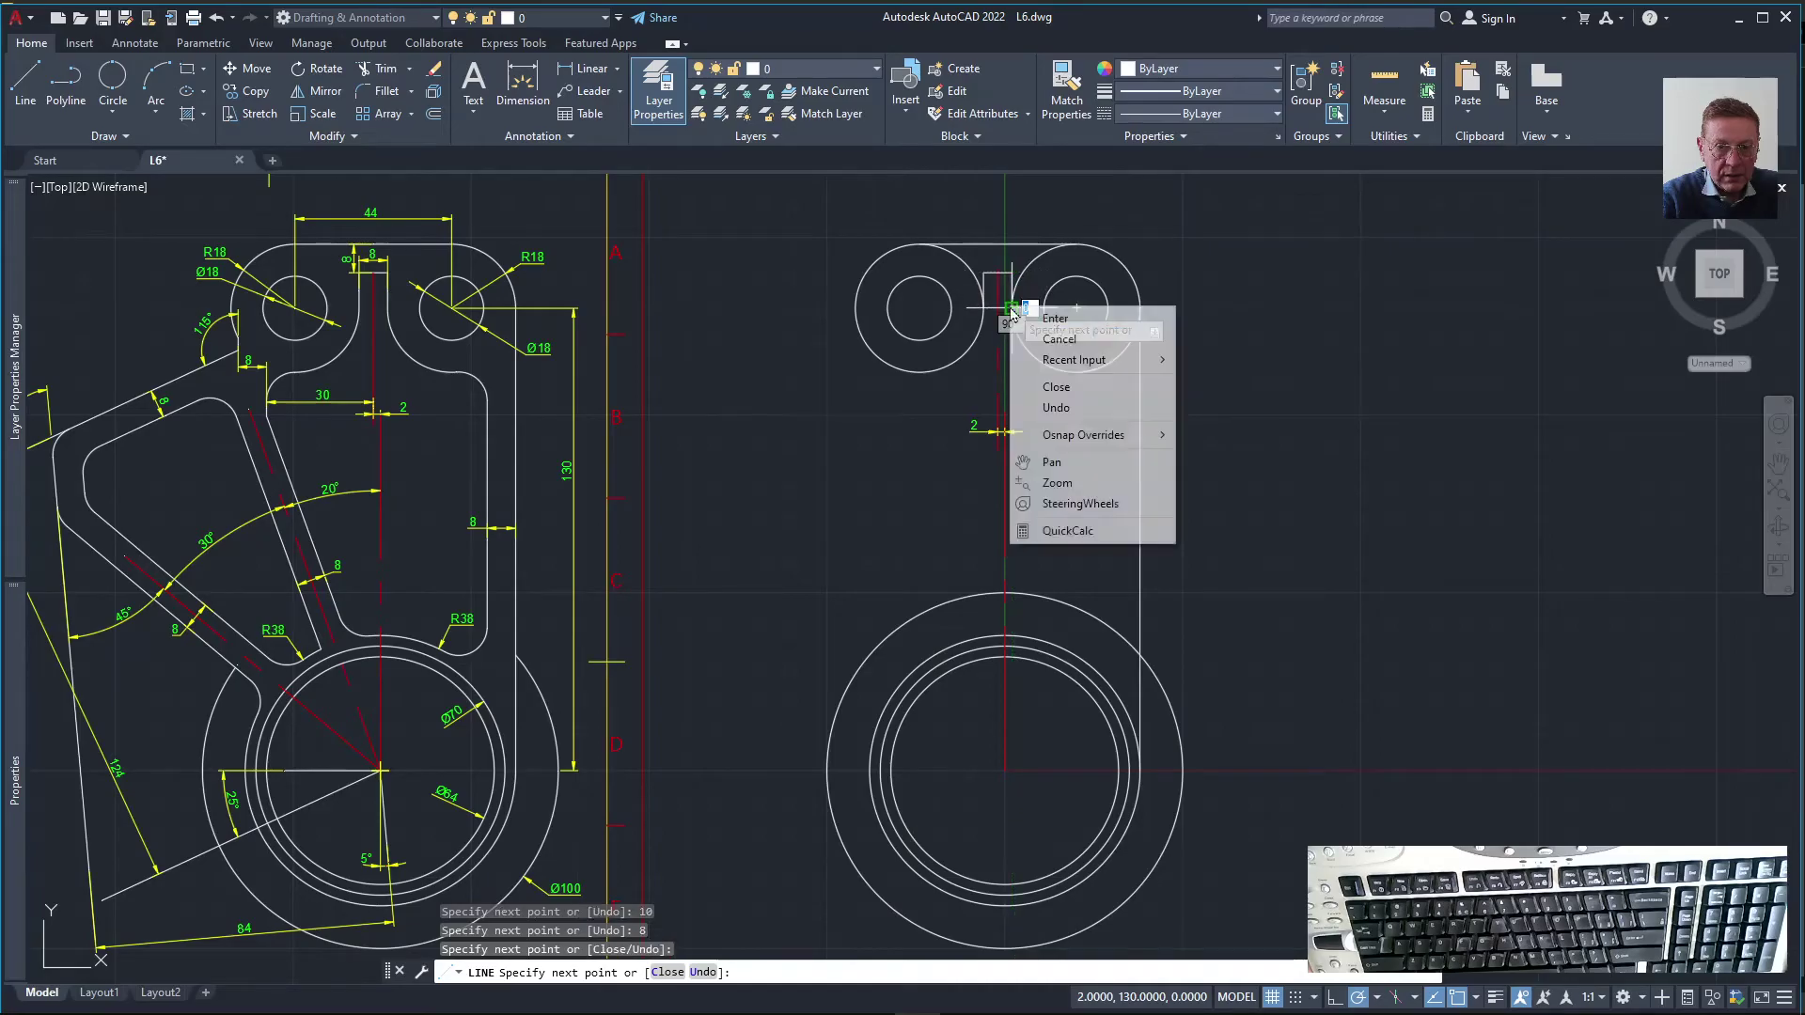
left_click(1034, 317)
right_click(905, 336)
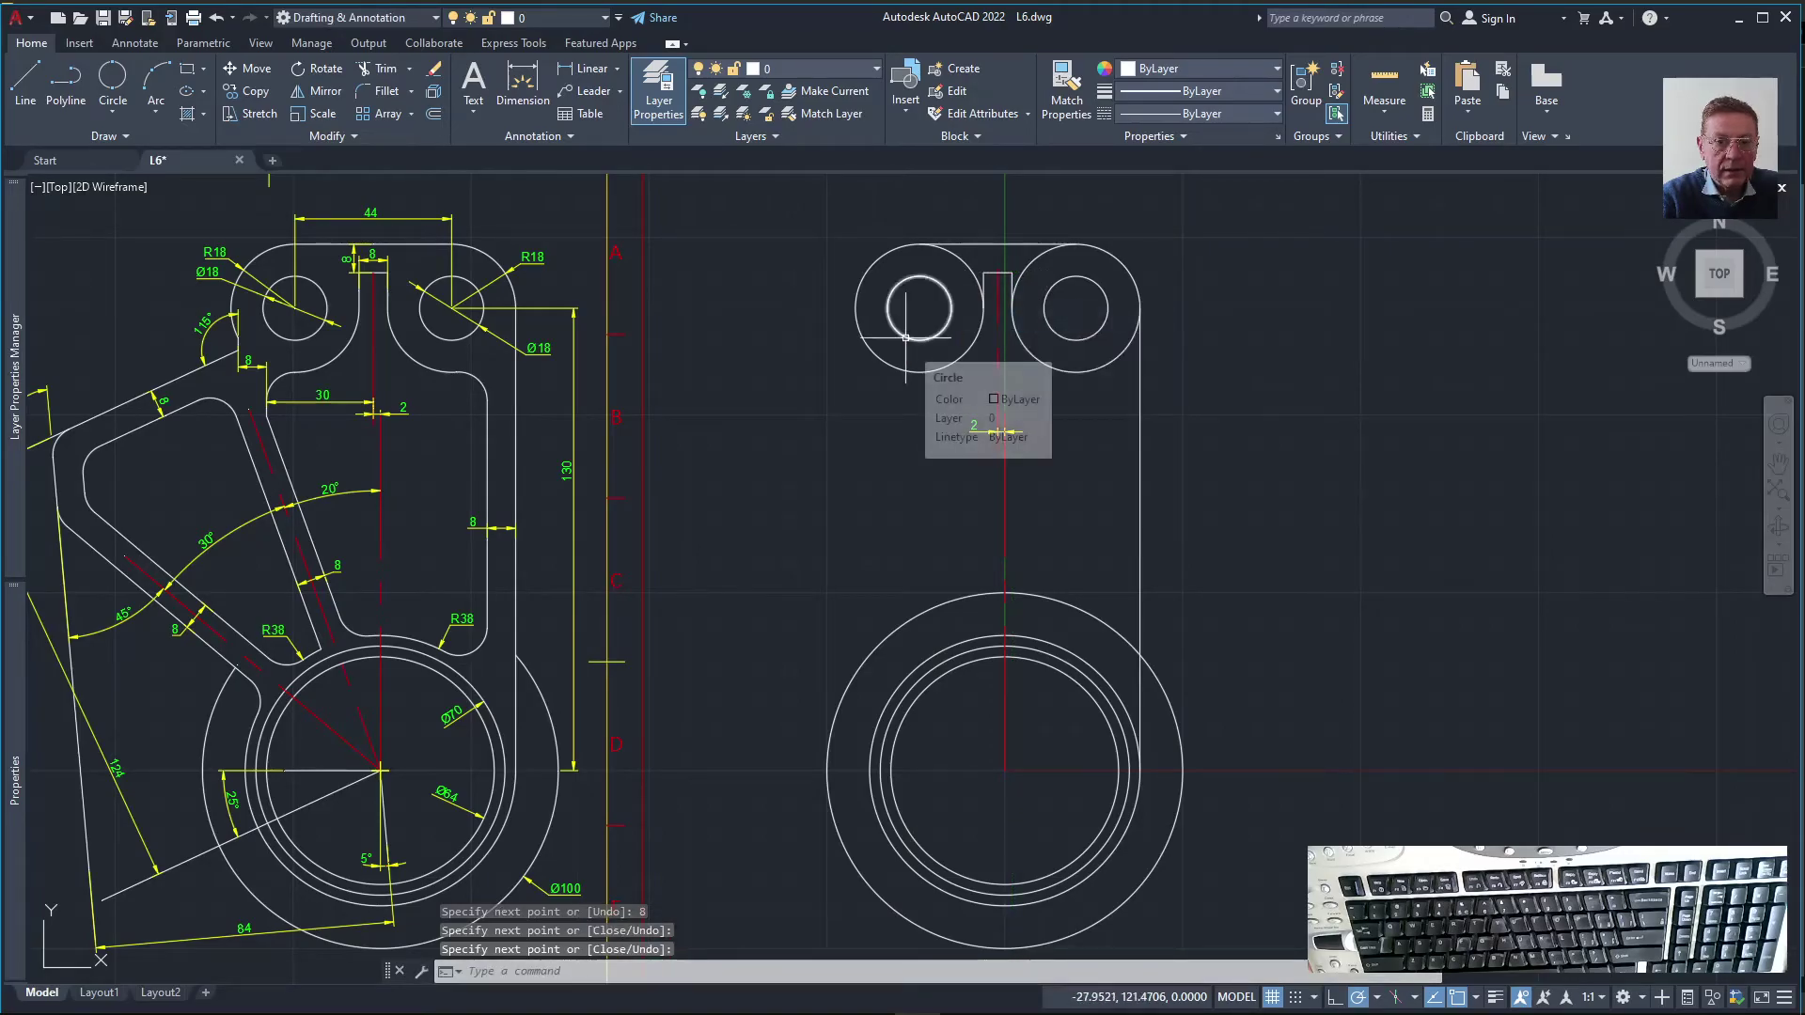
key("Escape")
Add a vertical linear dimension between the slot's top edge and the horizontal line above it
scroll(981, 291, "up", 5)
scroll(982, 291, "down", 5)
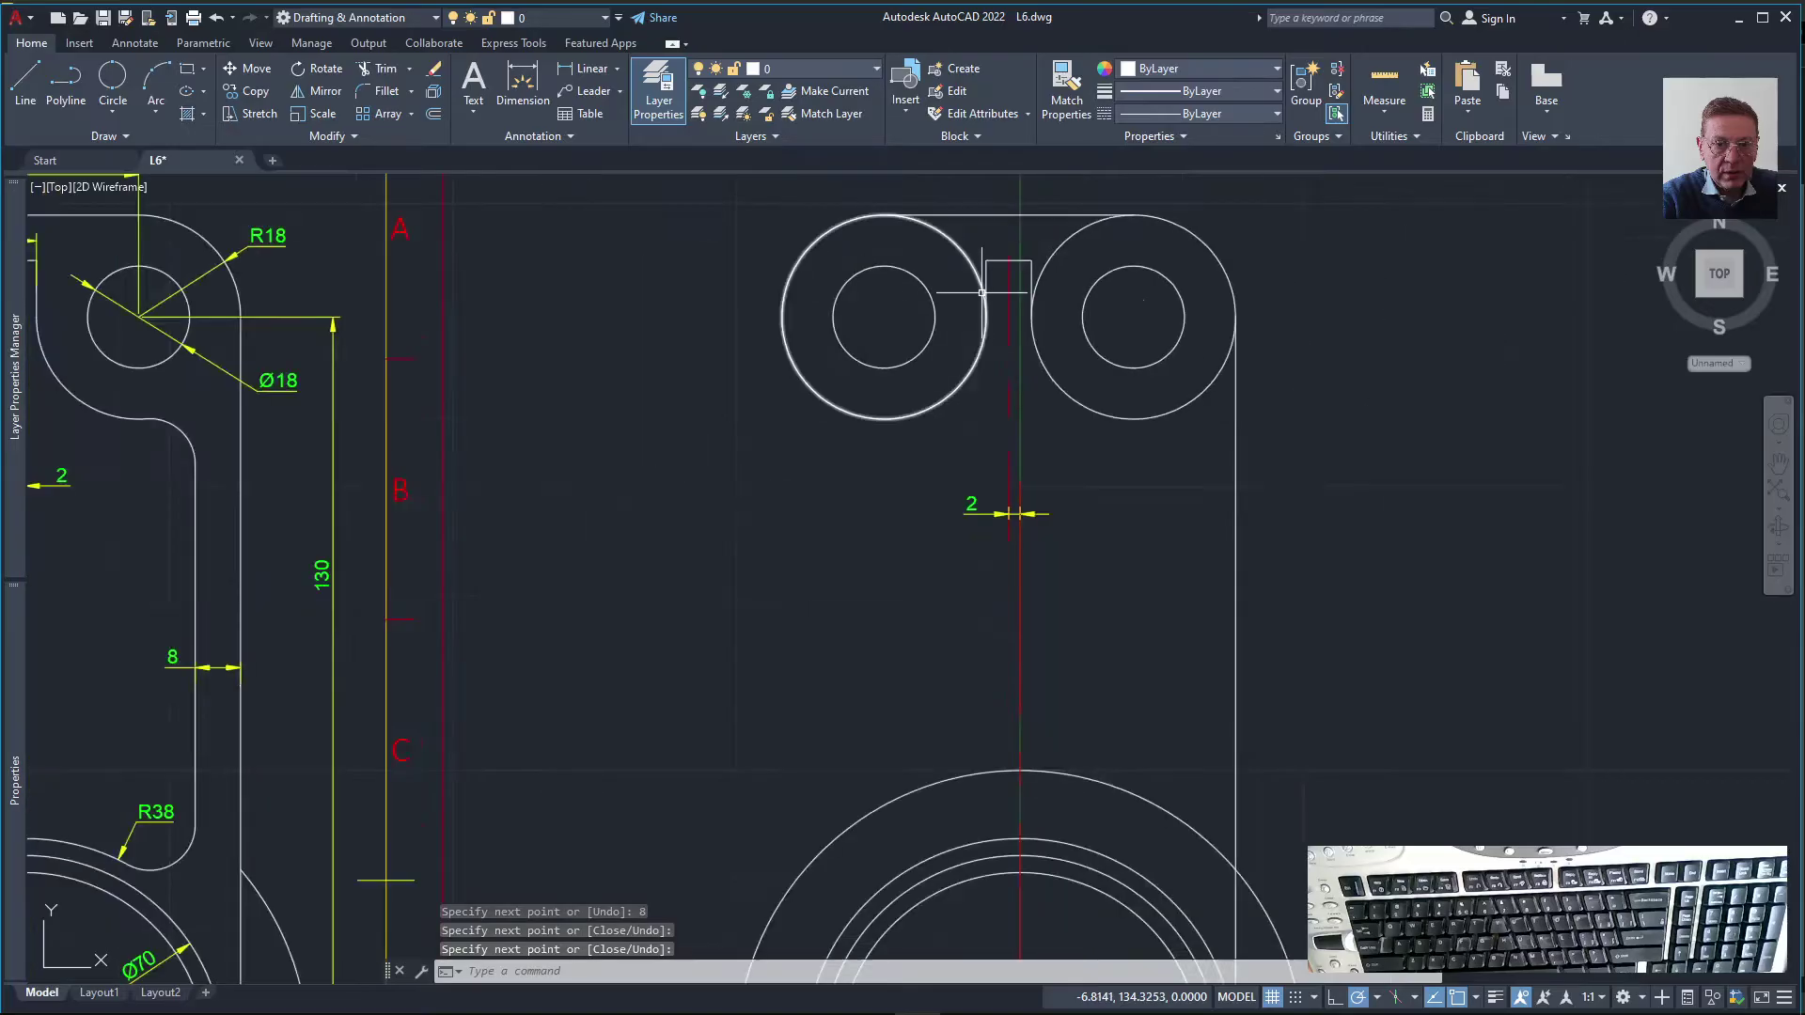
left_click(584, 76)
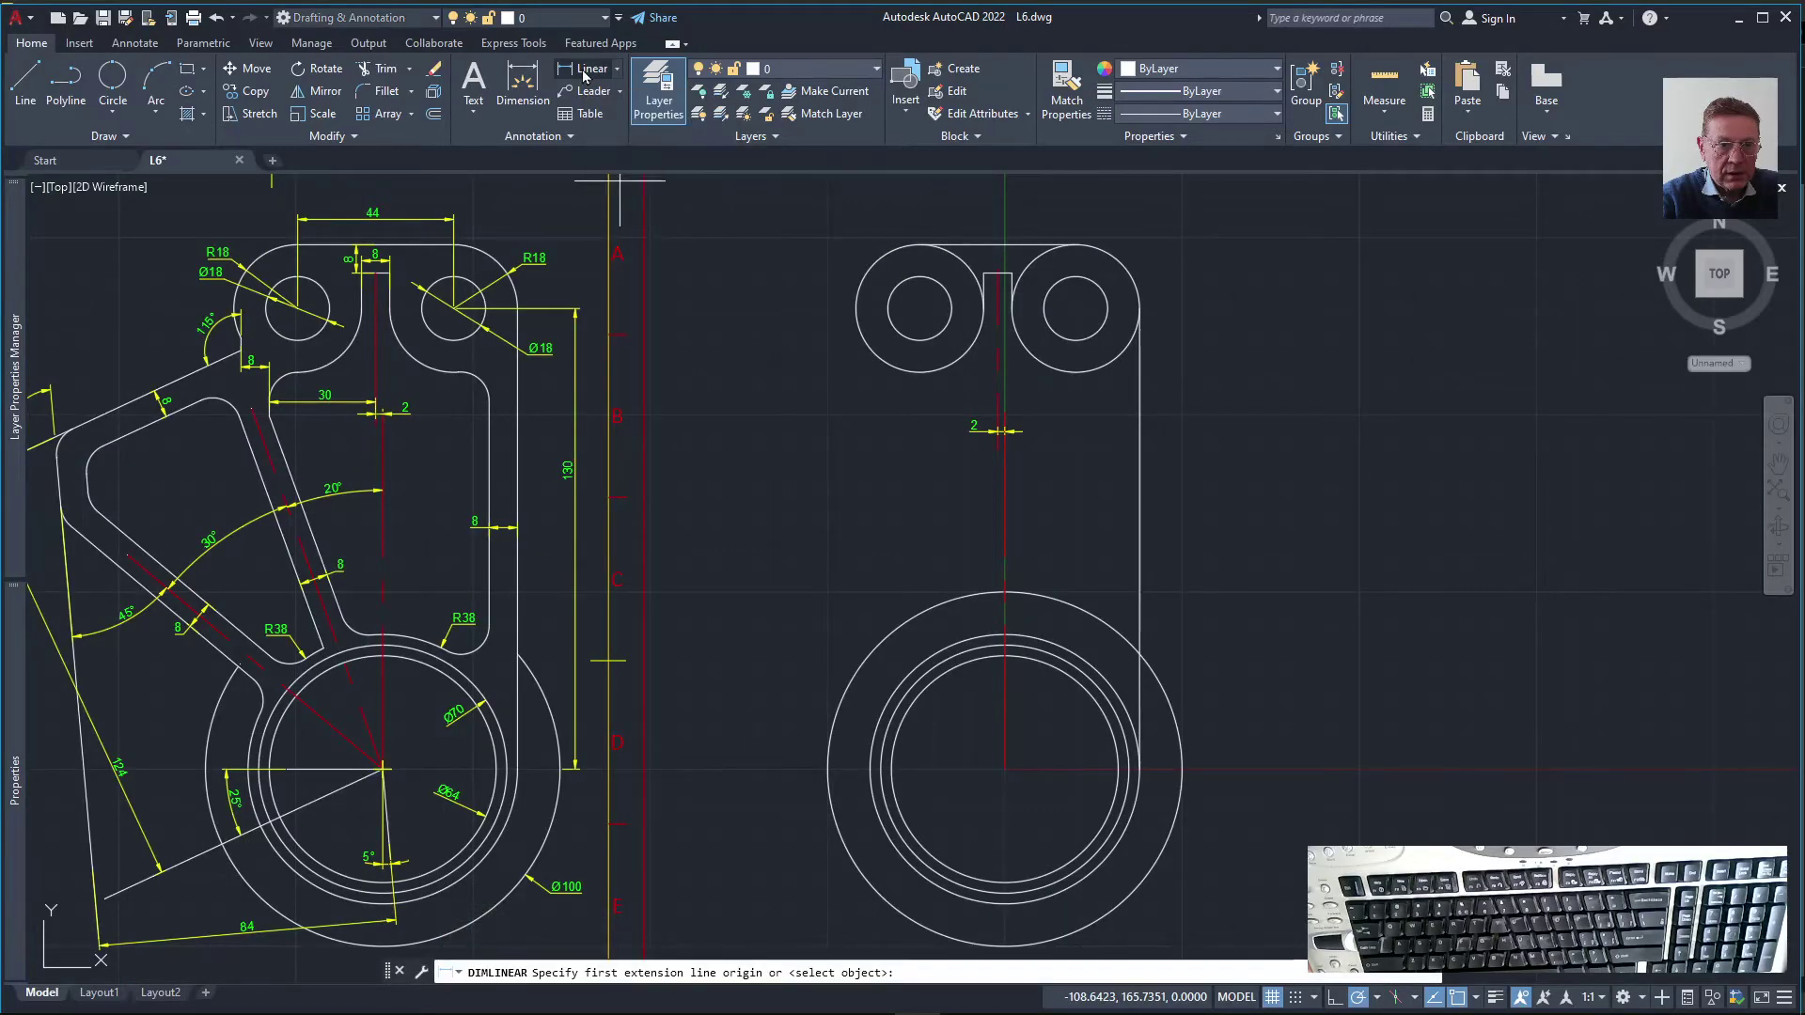
left_click(997, 268)
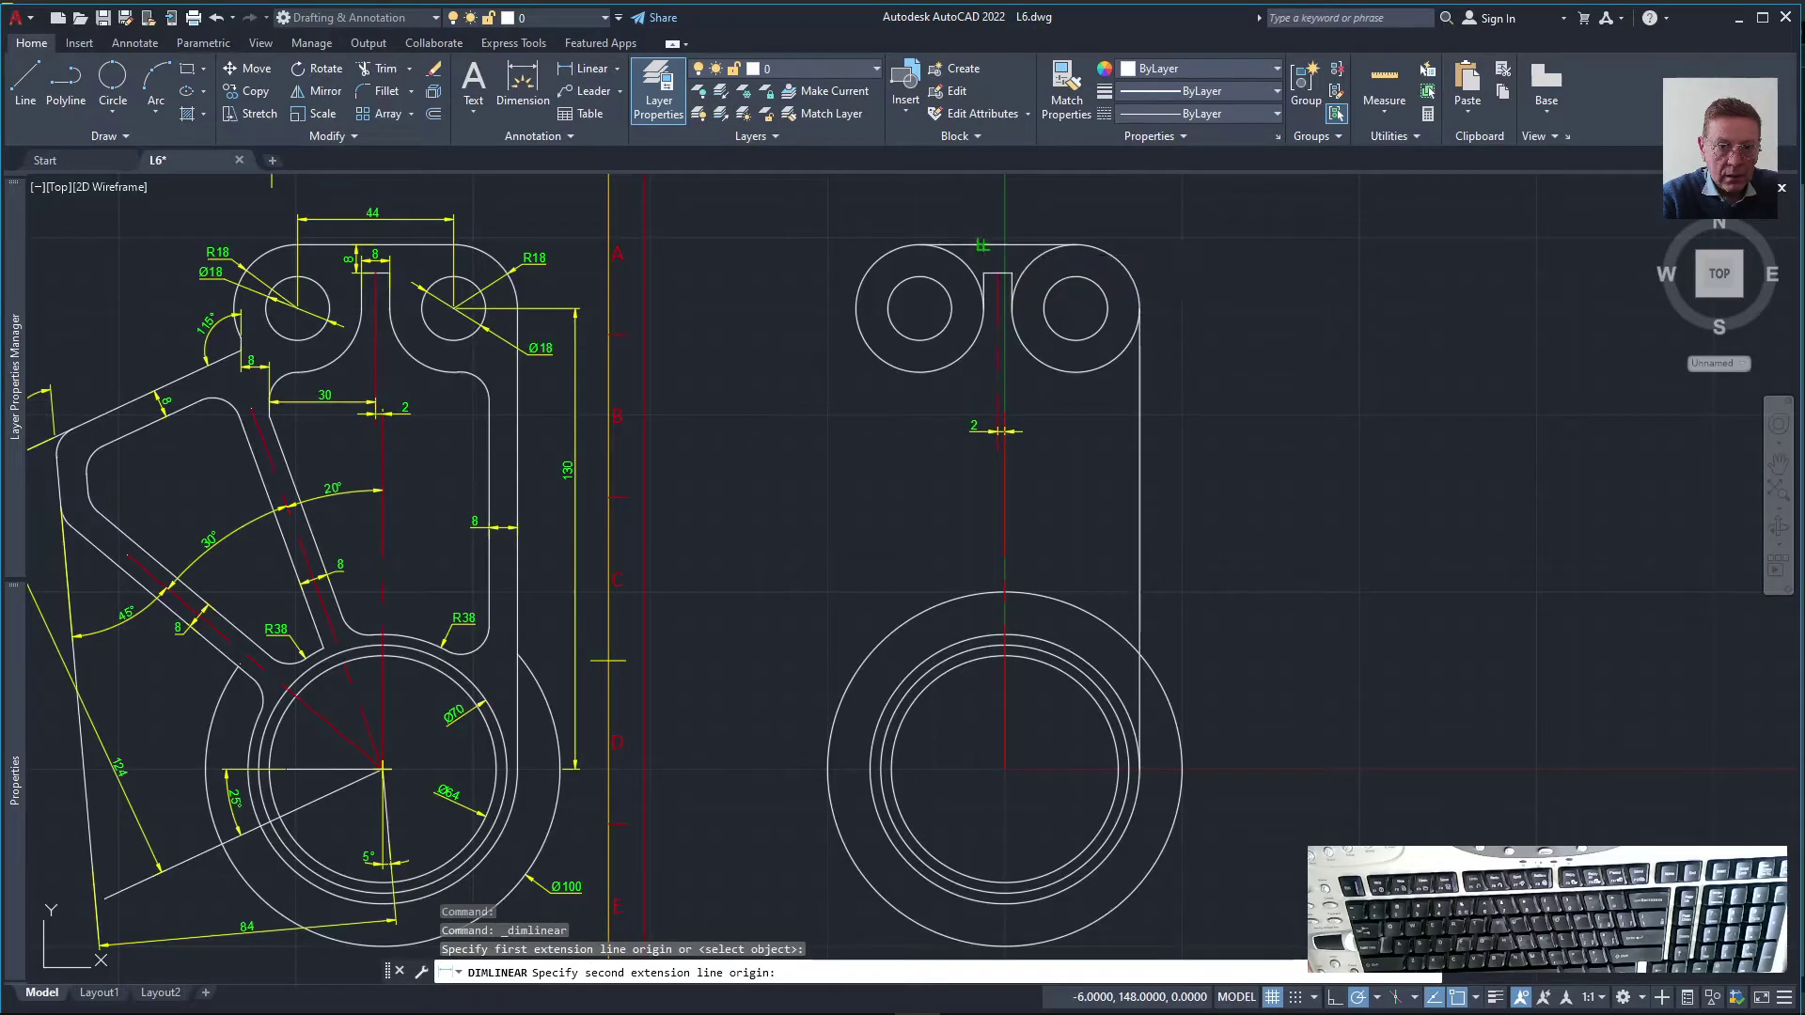
left_click(982, 246)
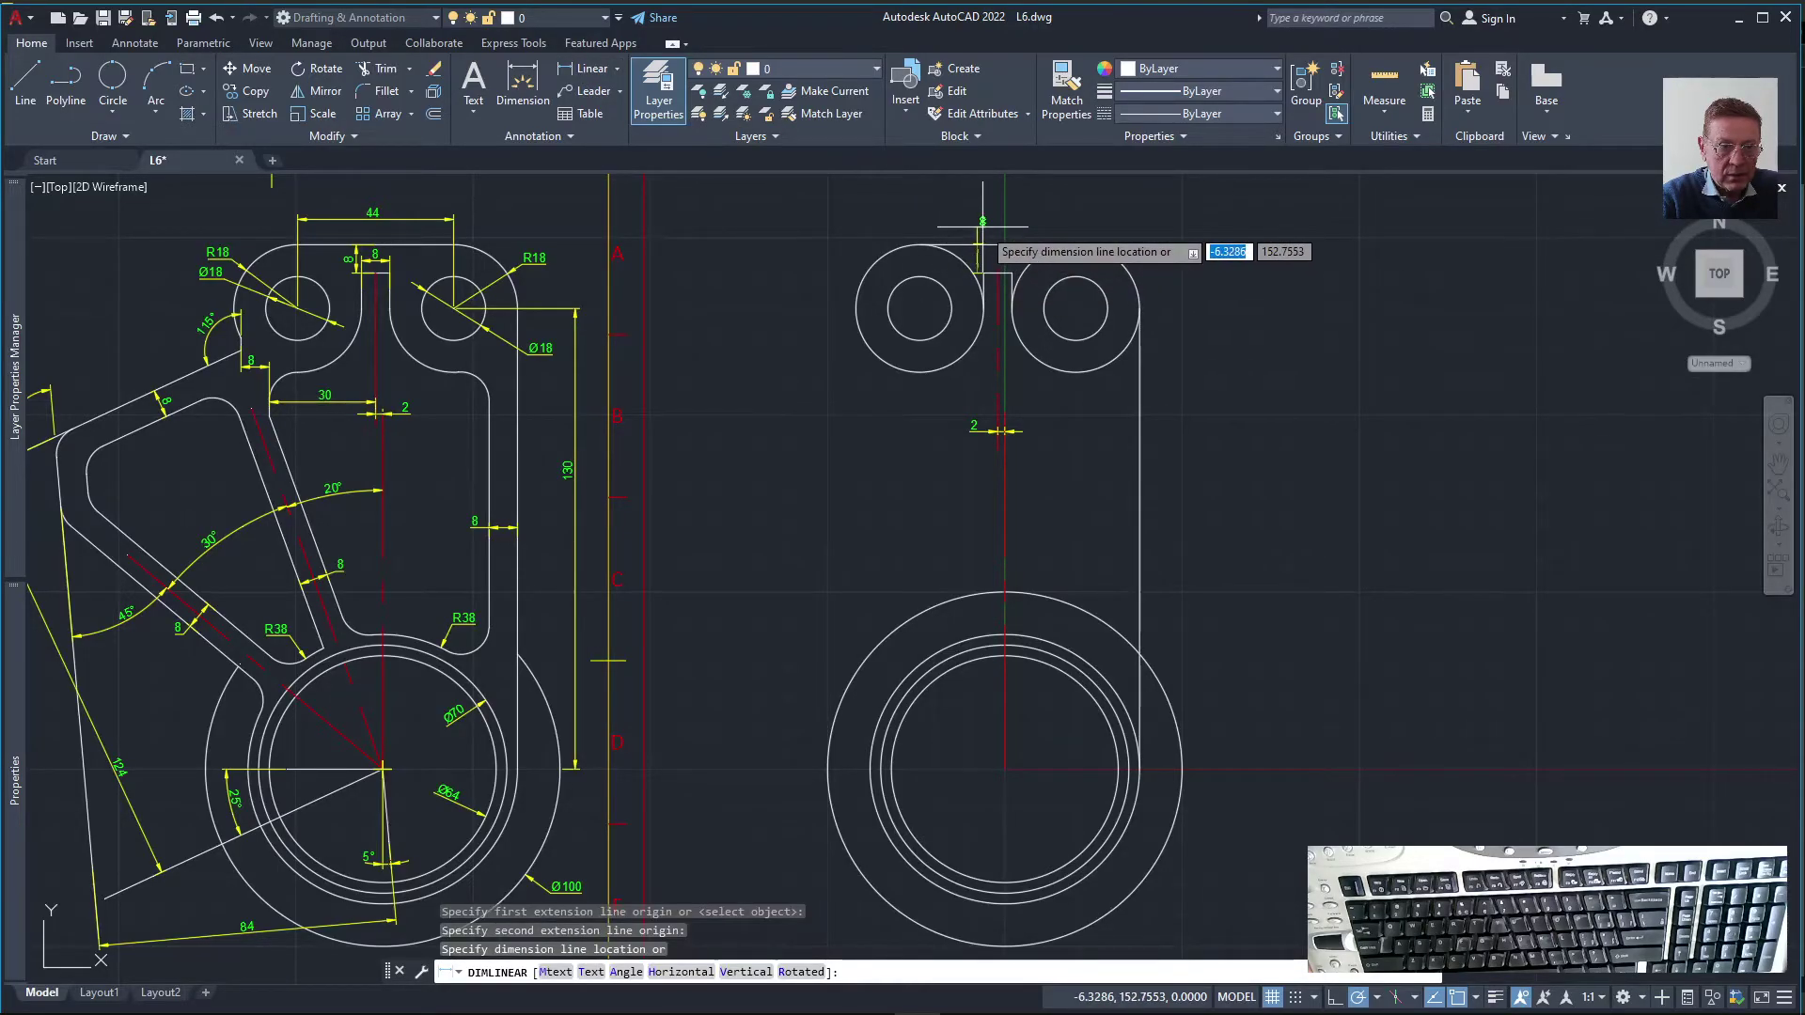
left_click(982, 252)
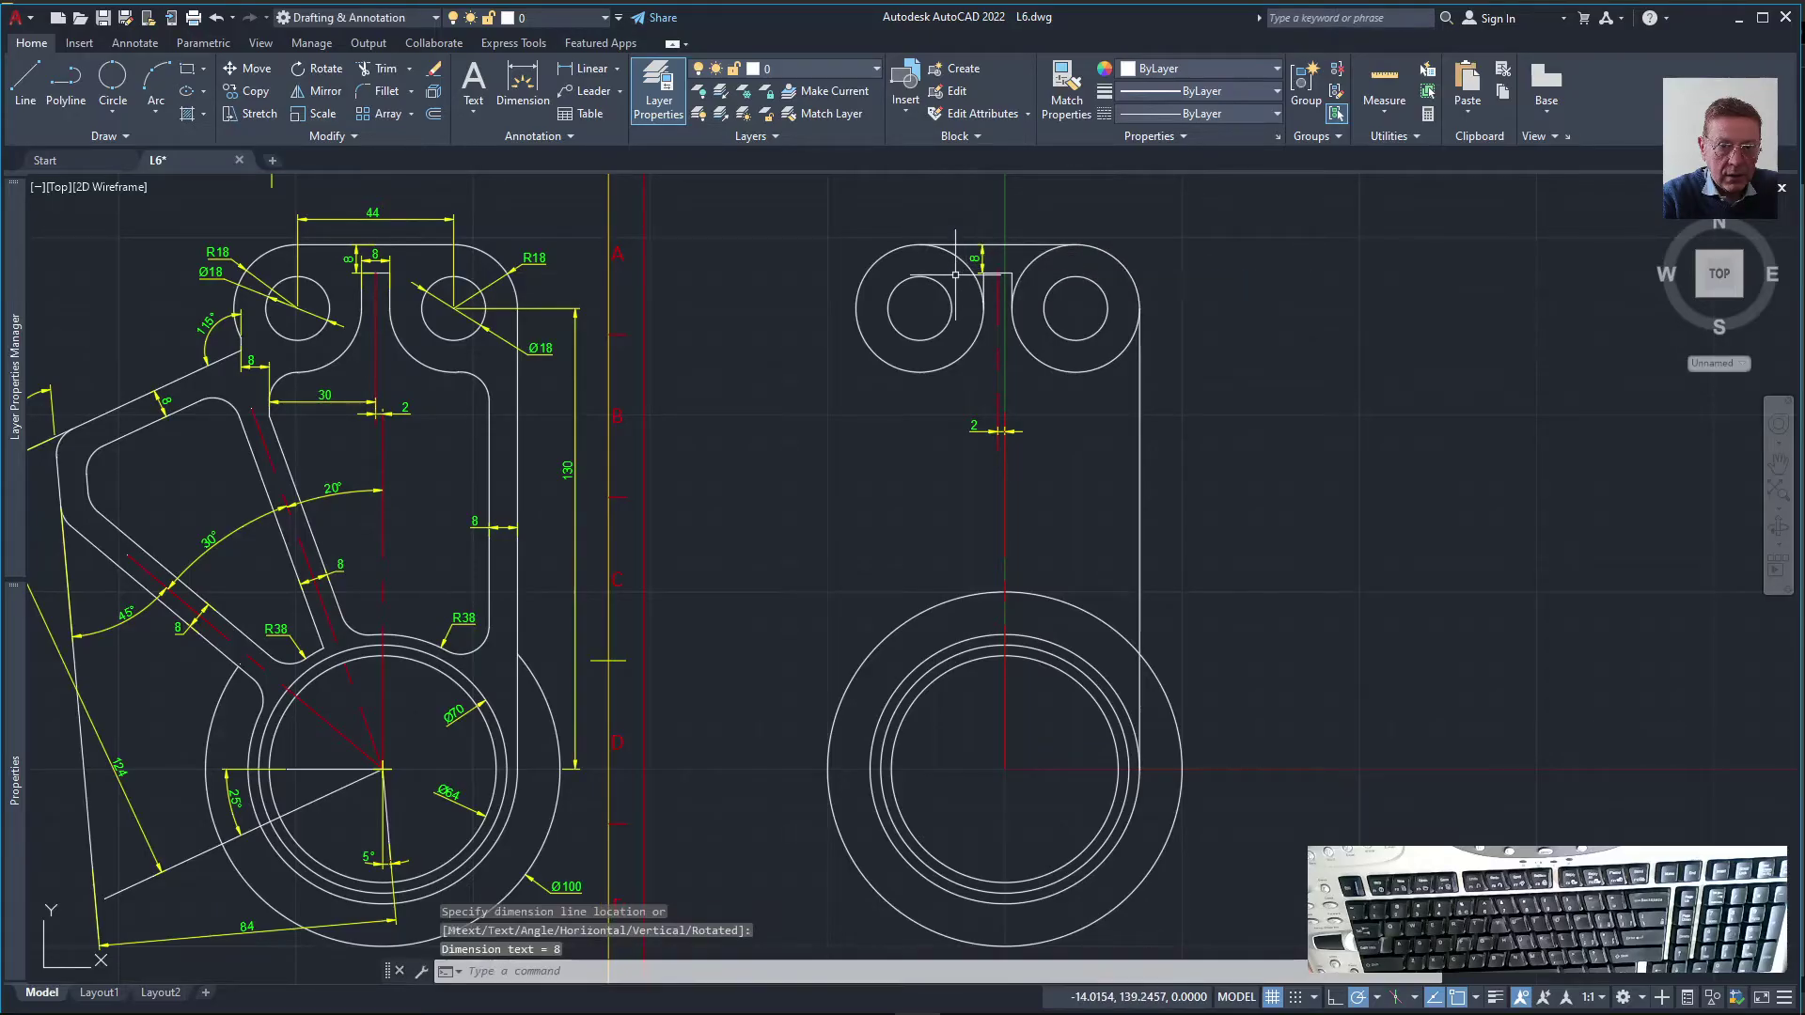
Dimension the width of the slot's top edge, placing the dimension just above it
scroll(959, 280, "down", 5)
scroll(955, 274, "up", 8)
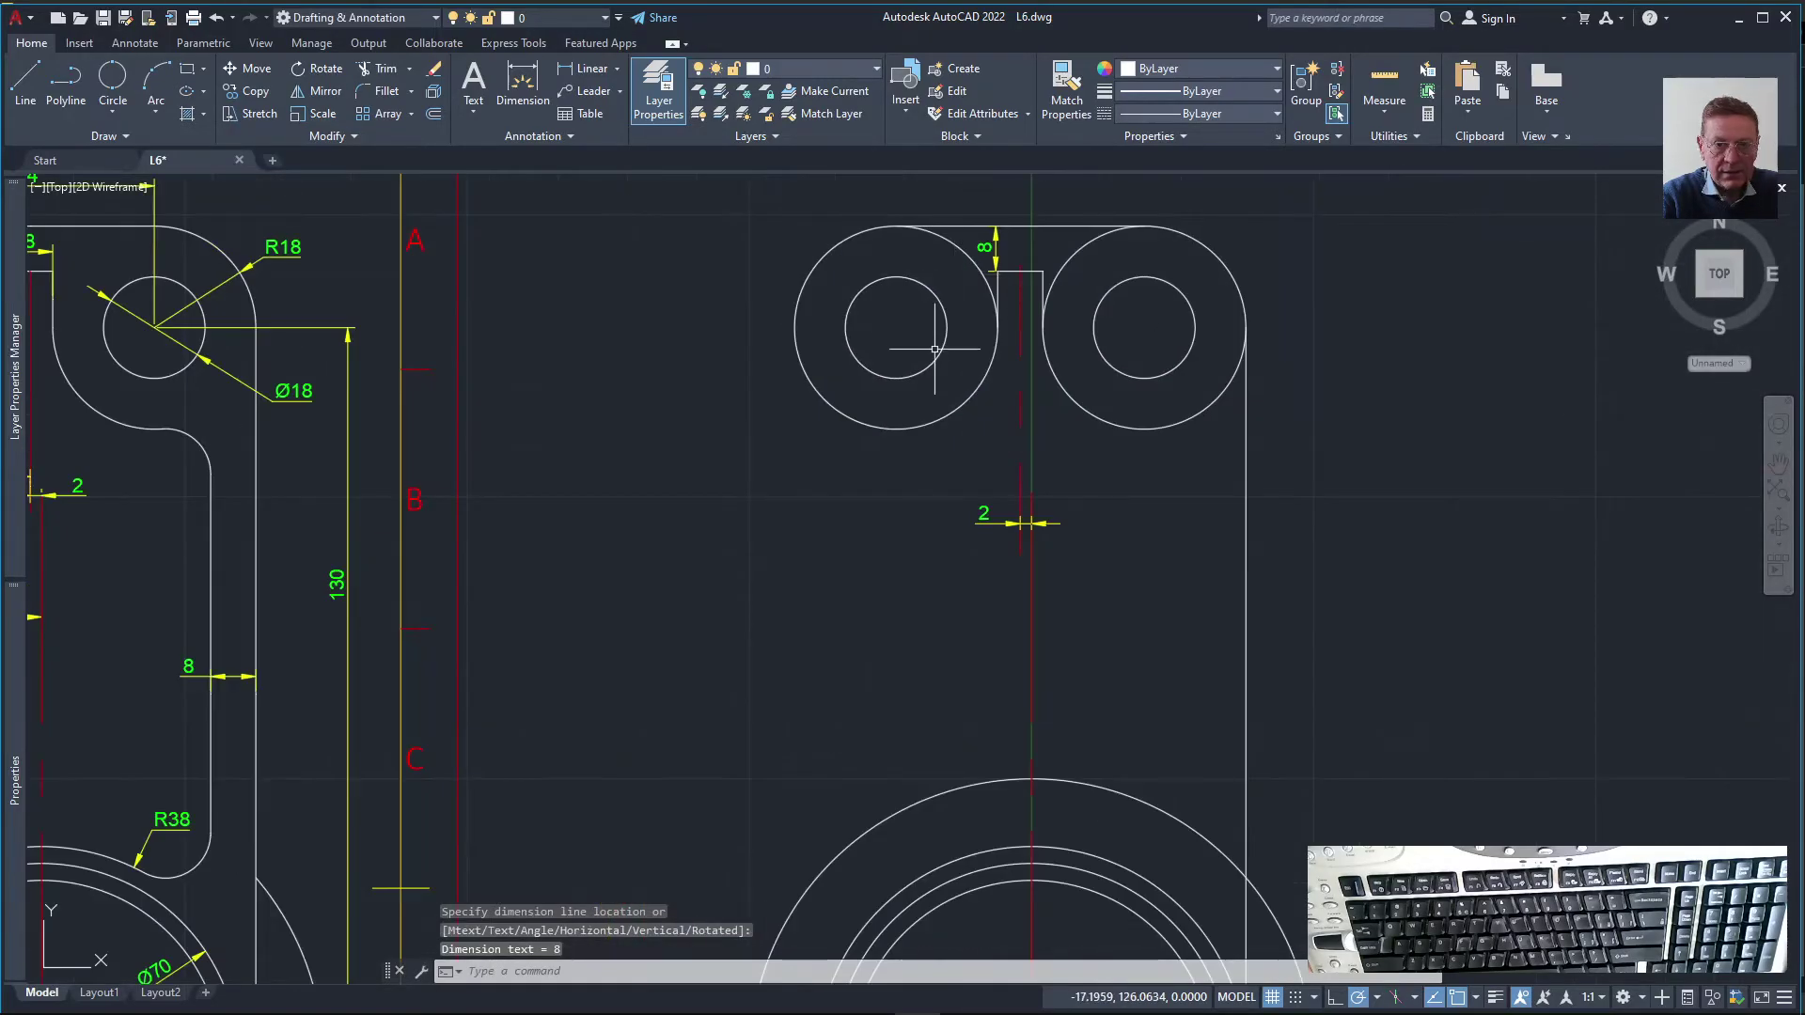
scroll(934, 349, "down", 3)
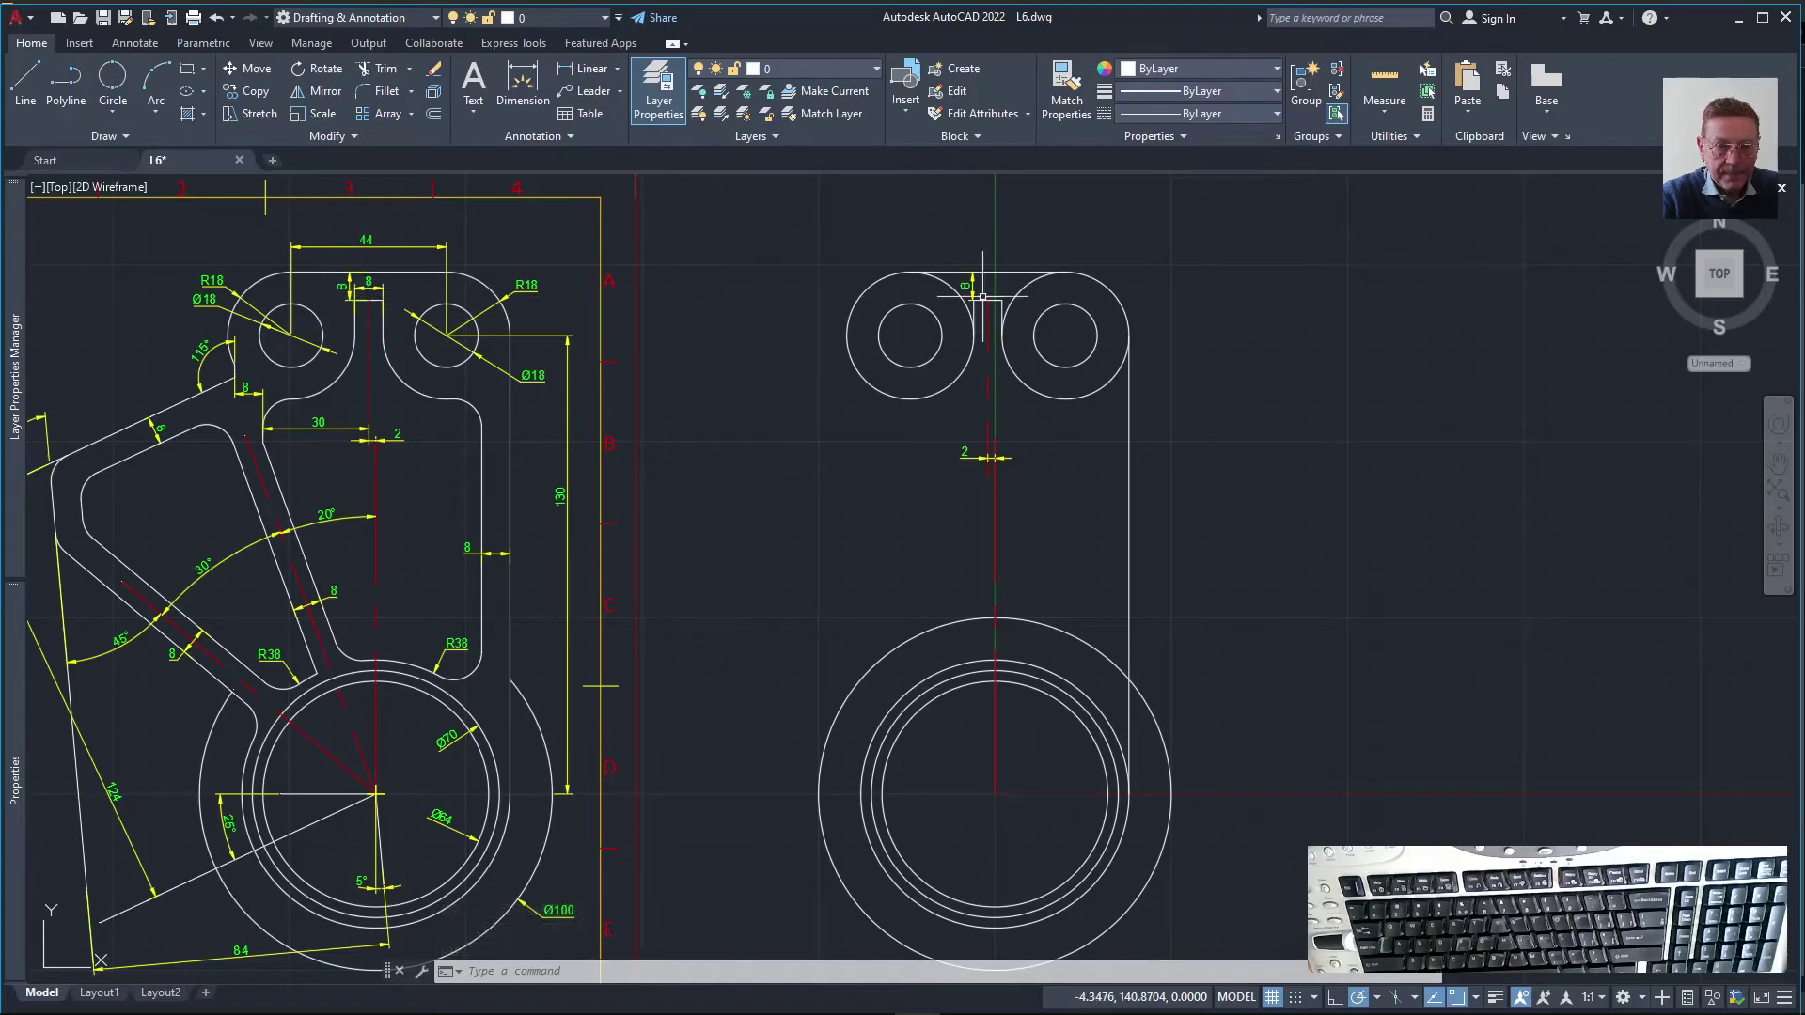
scroll(982, 297, "down", 4)
scroll(992, 301, "up", 8)
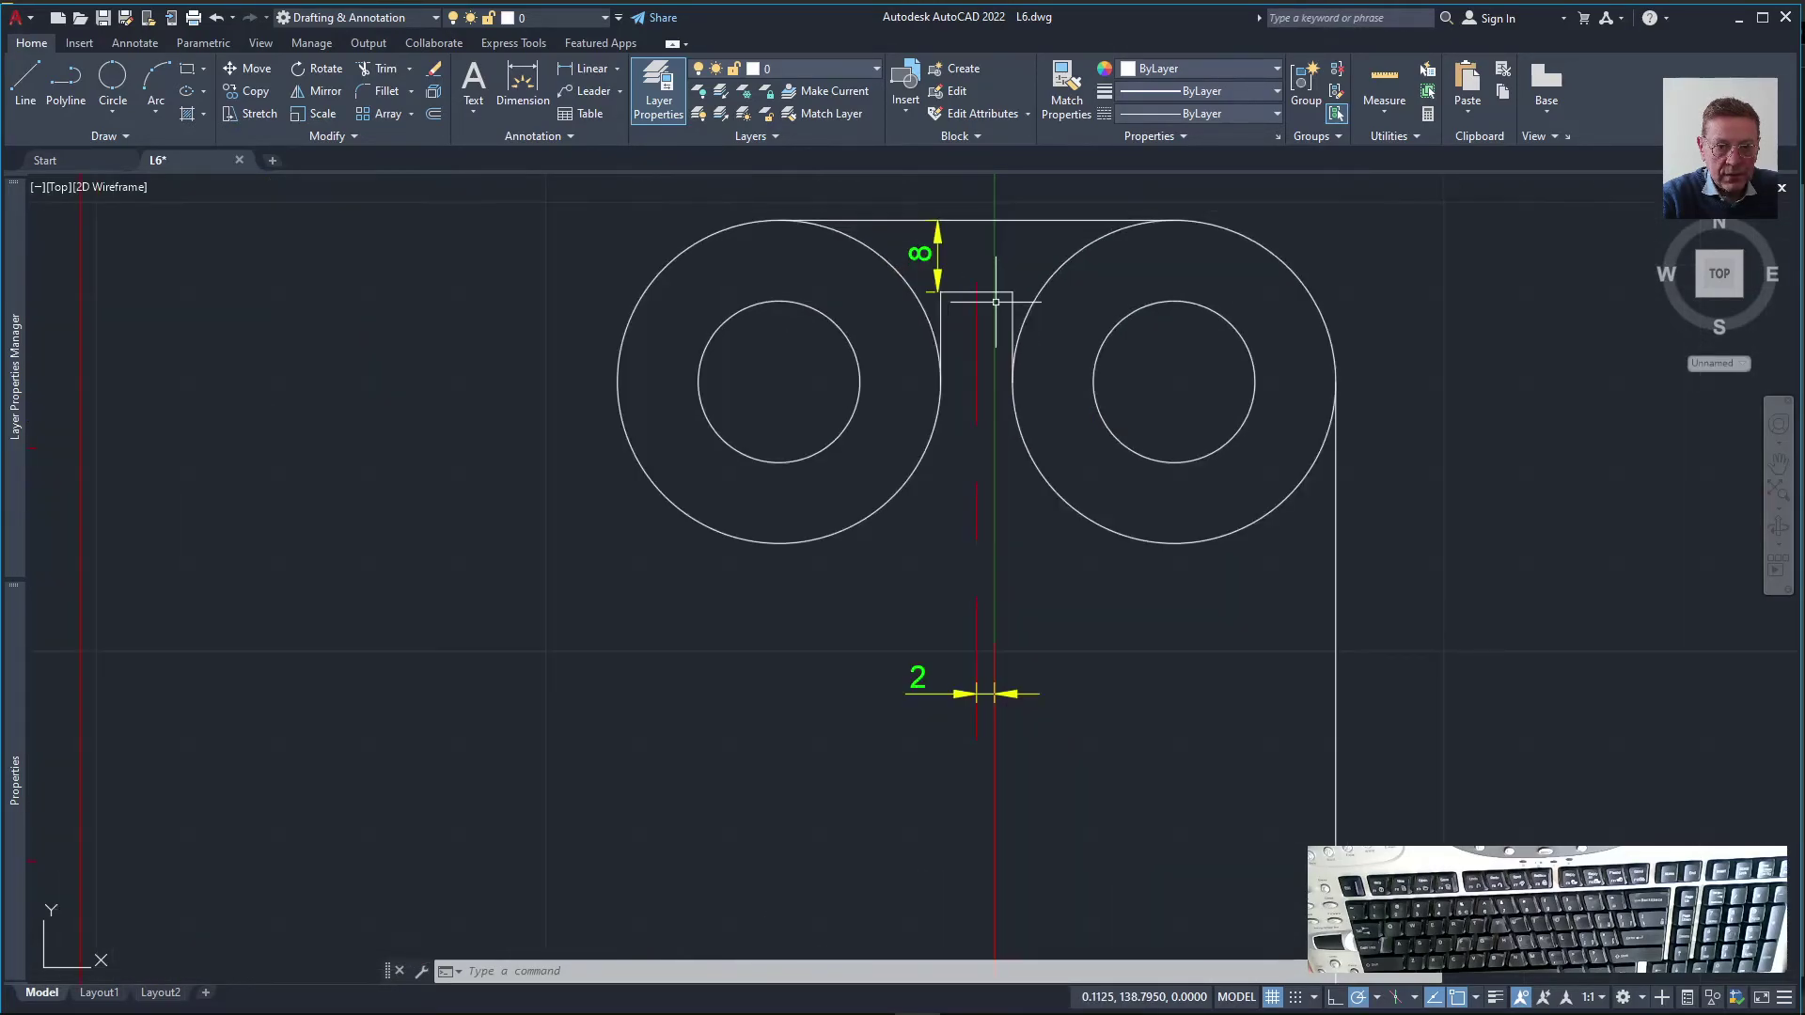
left_click(523, 85)
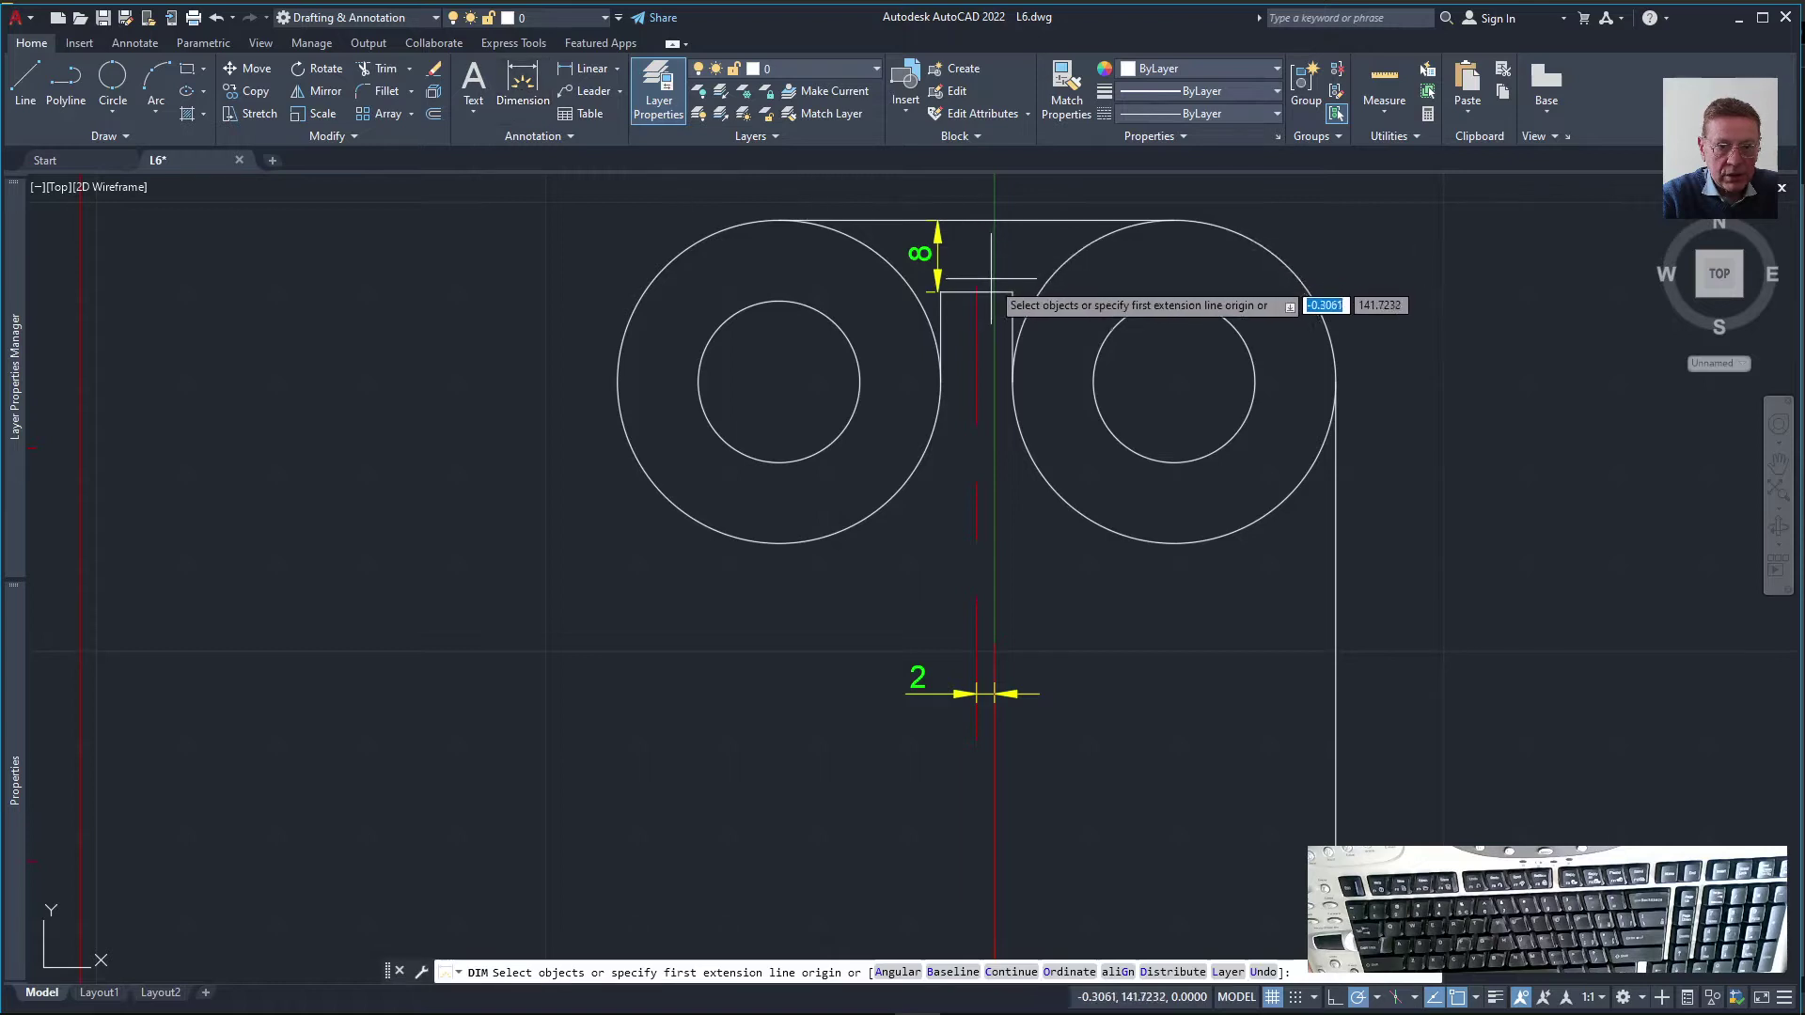
key("Escape")
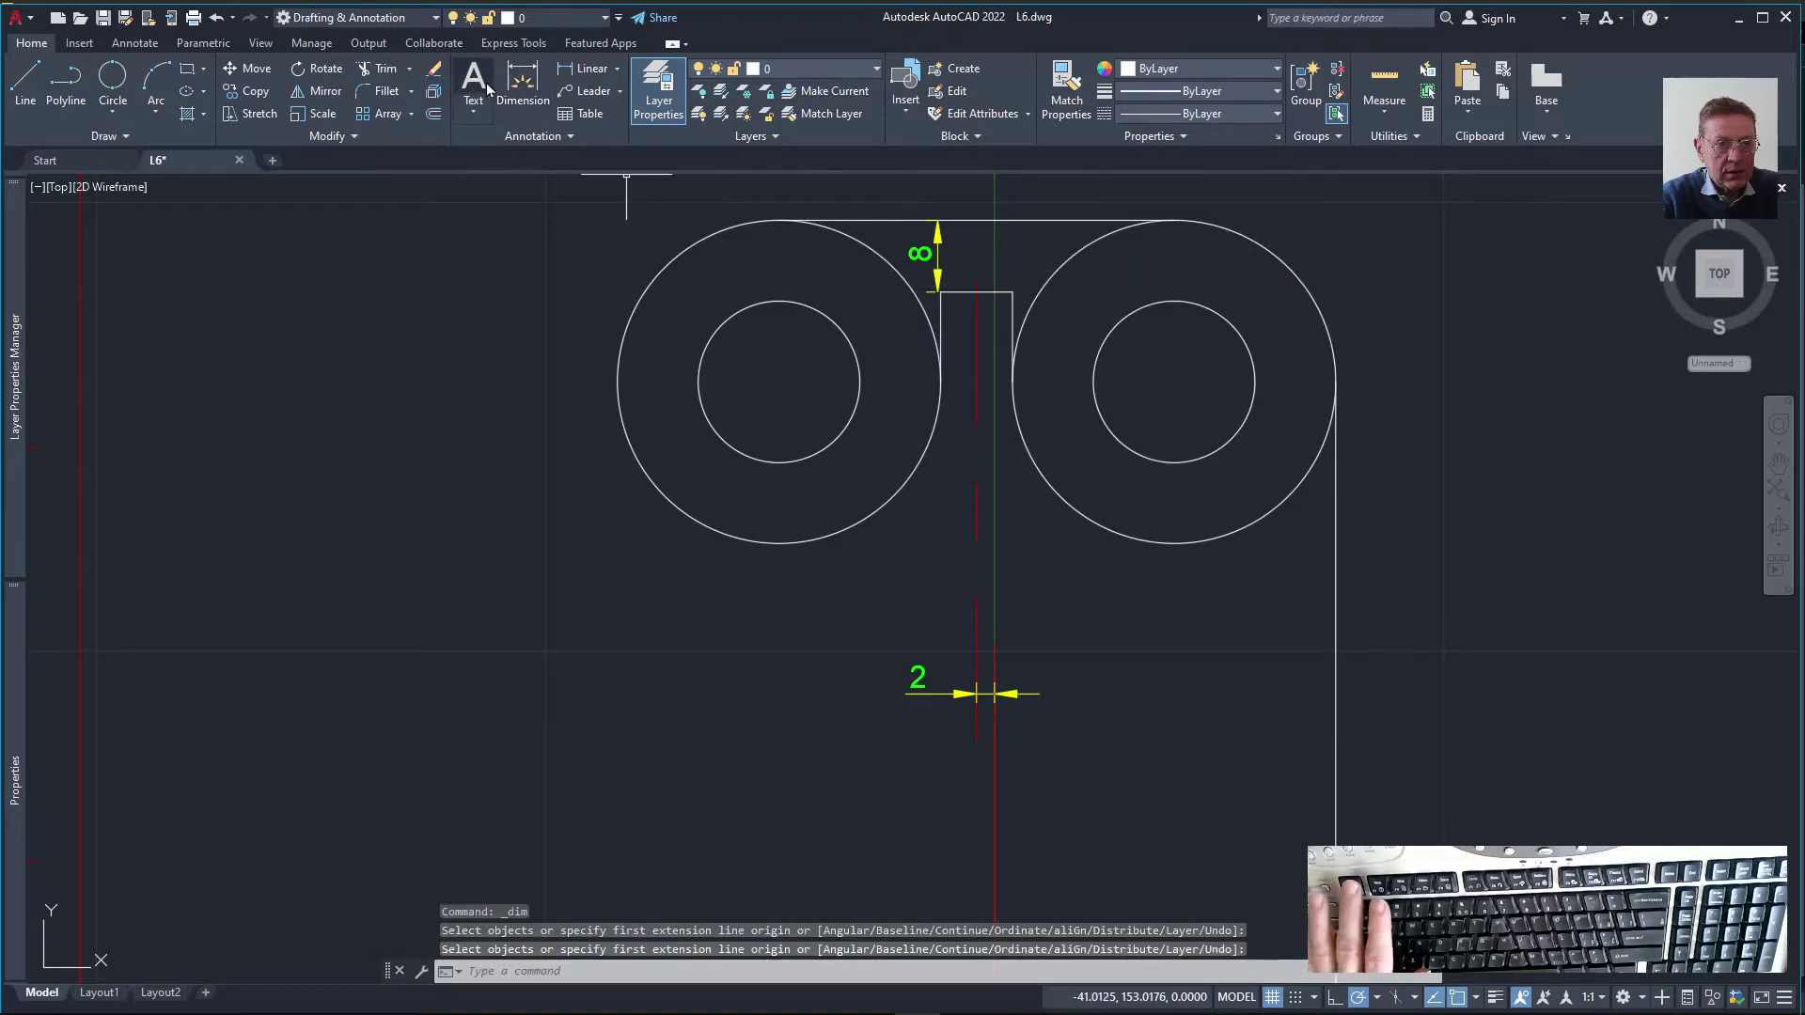
left_click(522, 85)
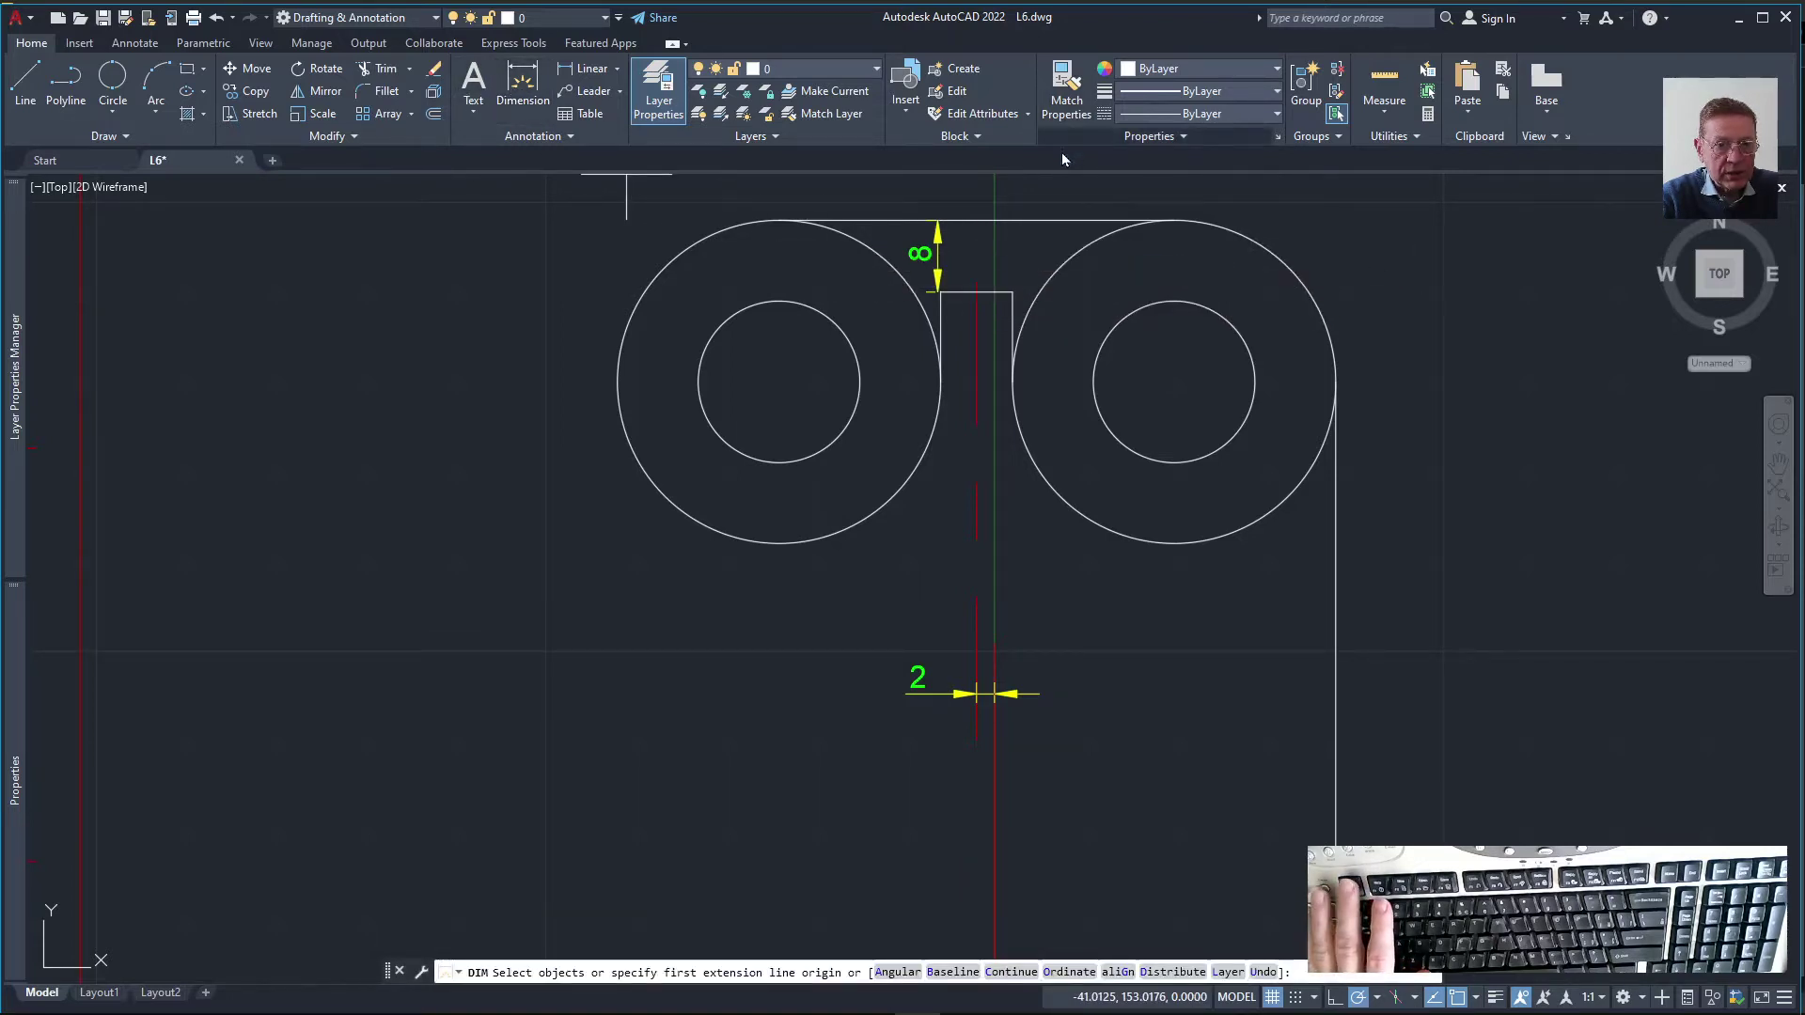
left_click(992, 293)
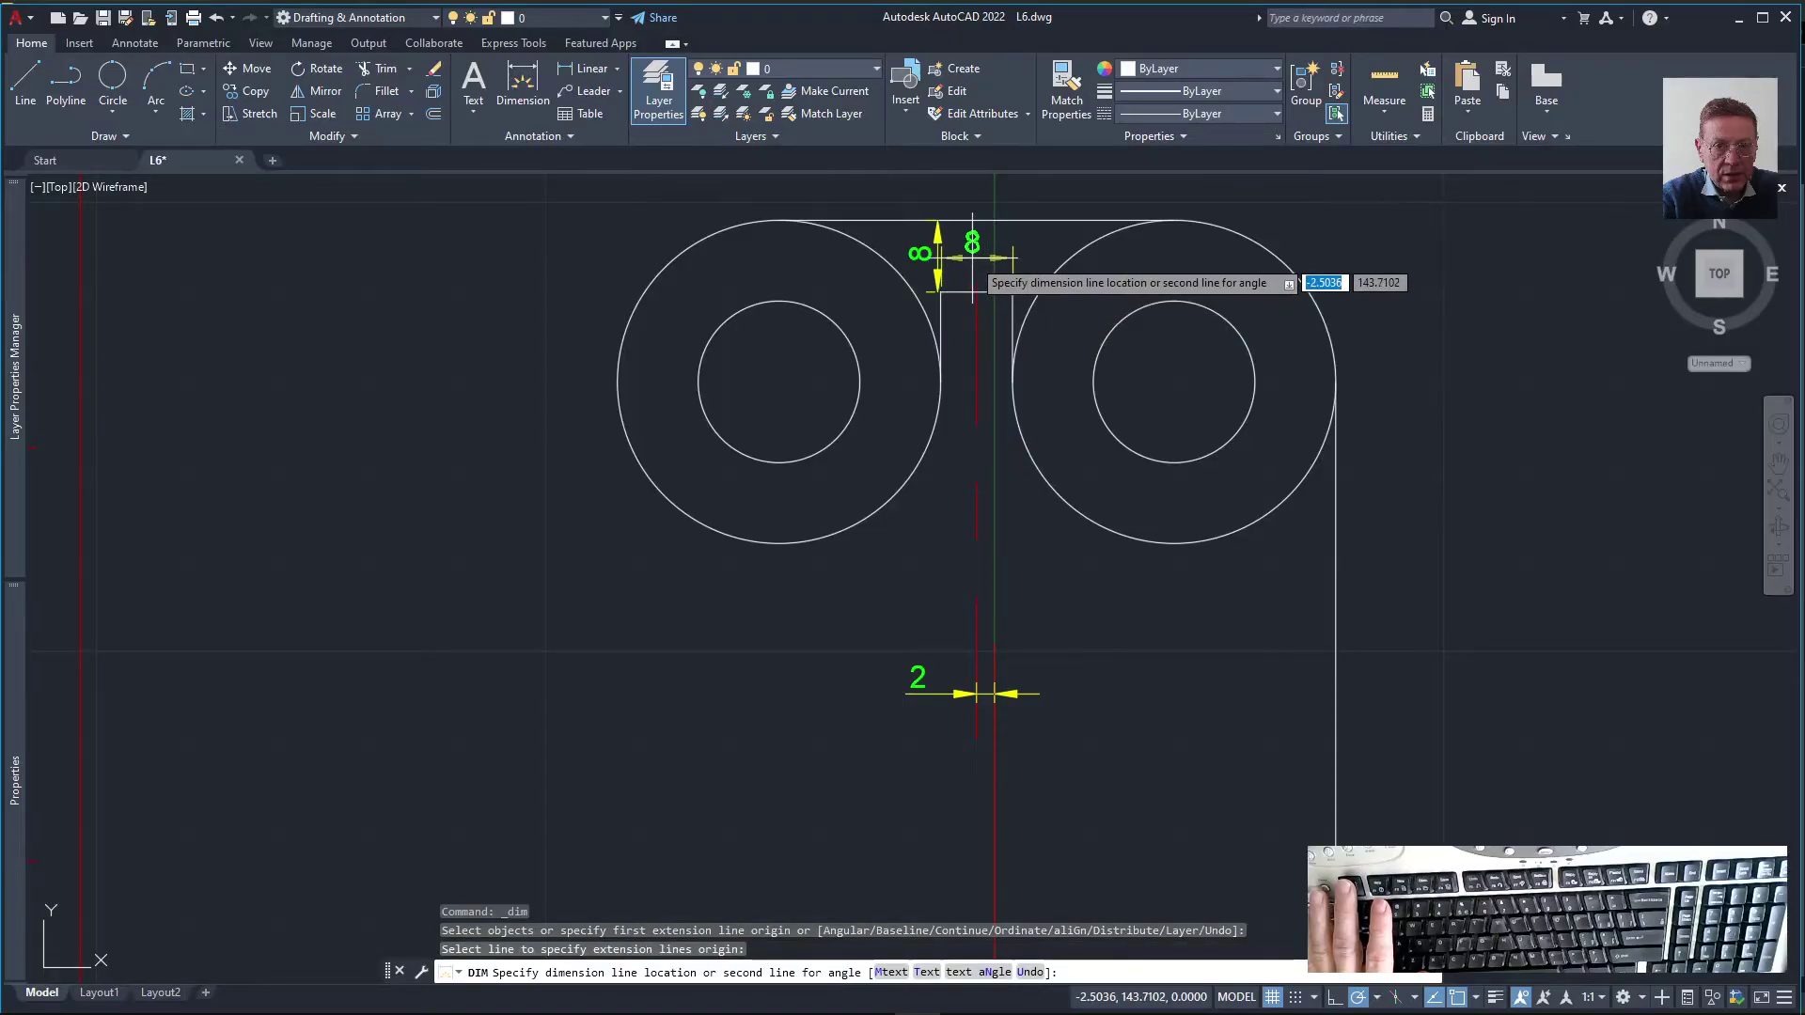
left_click(973, 259)
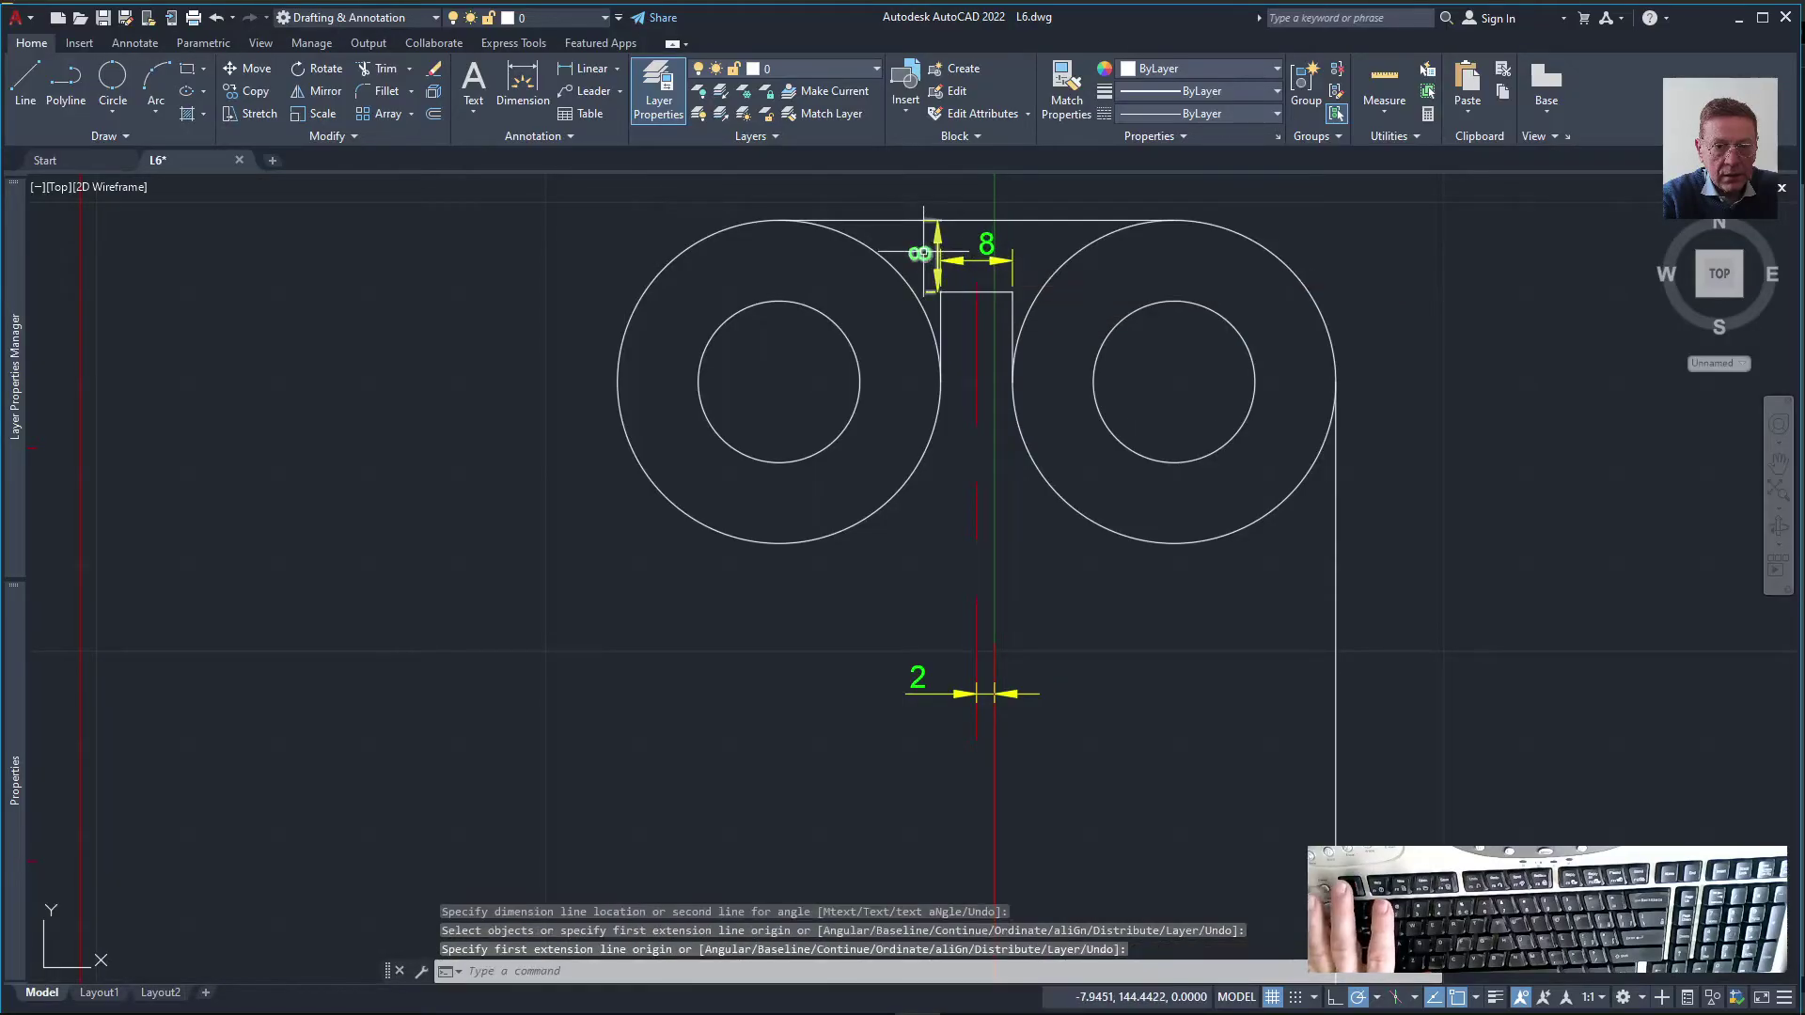
Move the vertical slot-depth dimension slightly to the left, clear of the slot-width dimension
left_click(923, 252)
left_click(938, 255)
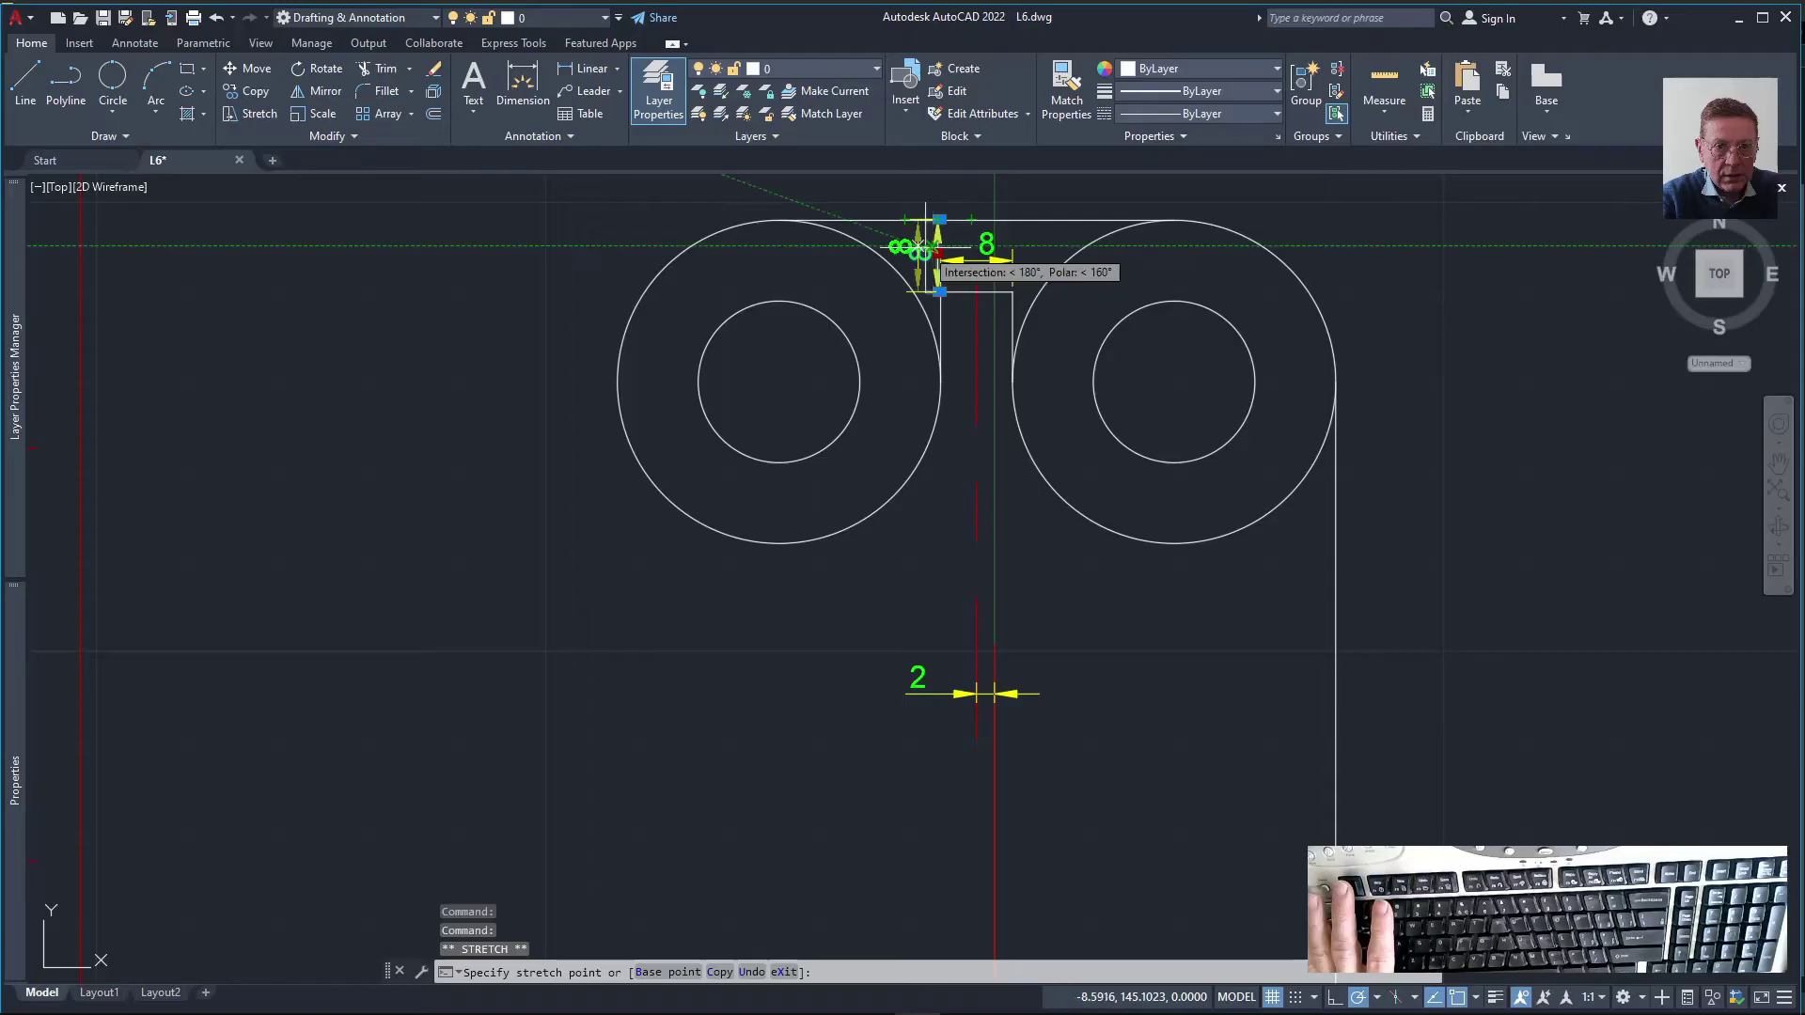
key("Escape")
key("Escape")
key("Escape")
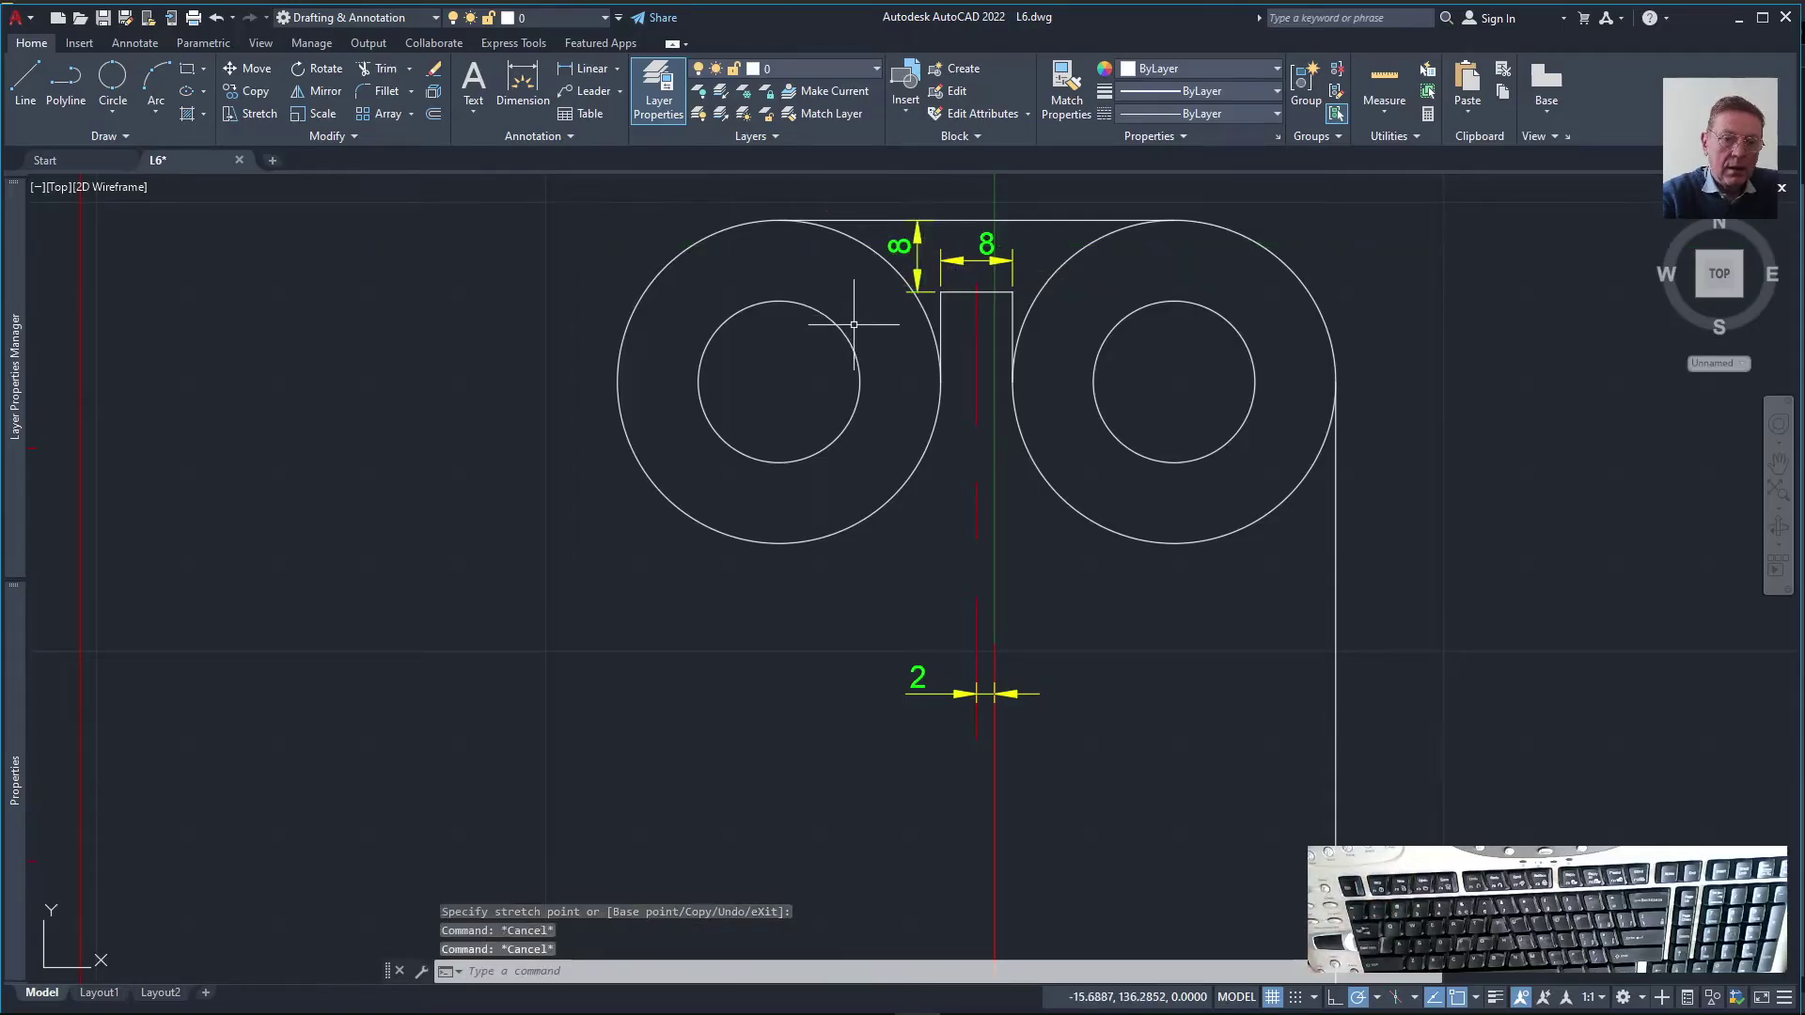
Offset the bracket's right vertical edge inward by 8
scroll(854, 325, "down", 2)
scroll(858, 330, "down", 2)
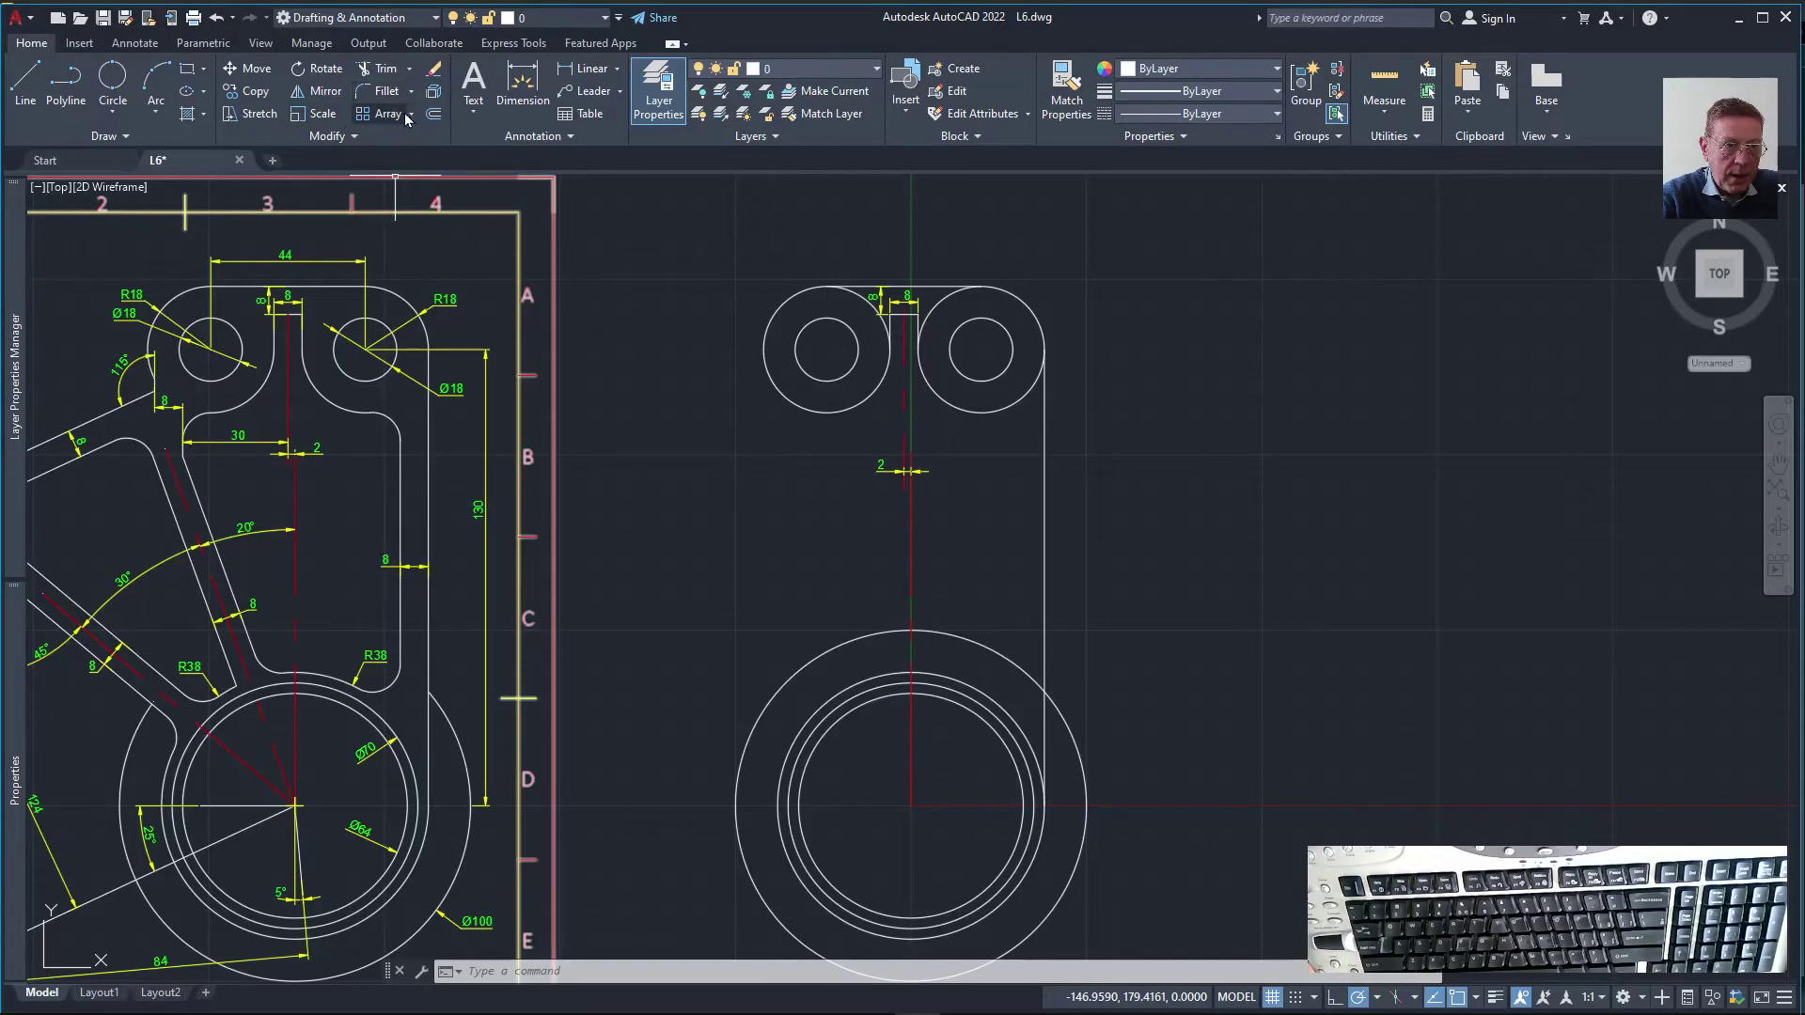
left_click(434, 117)
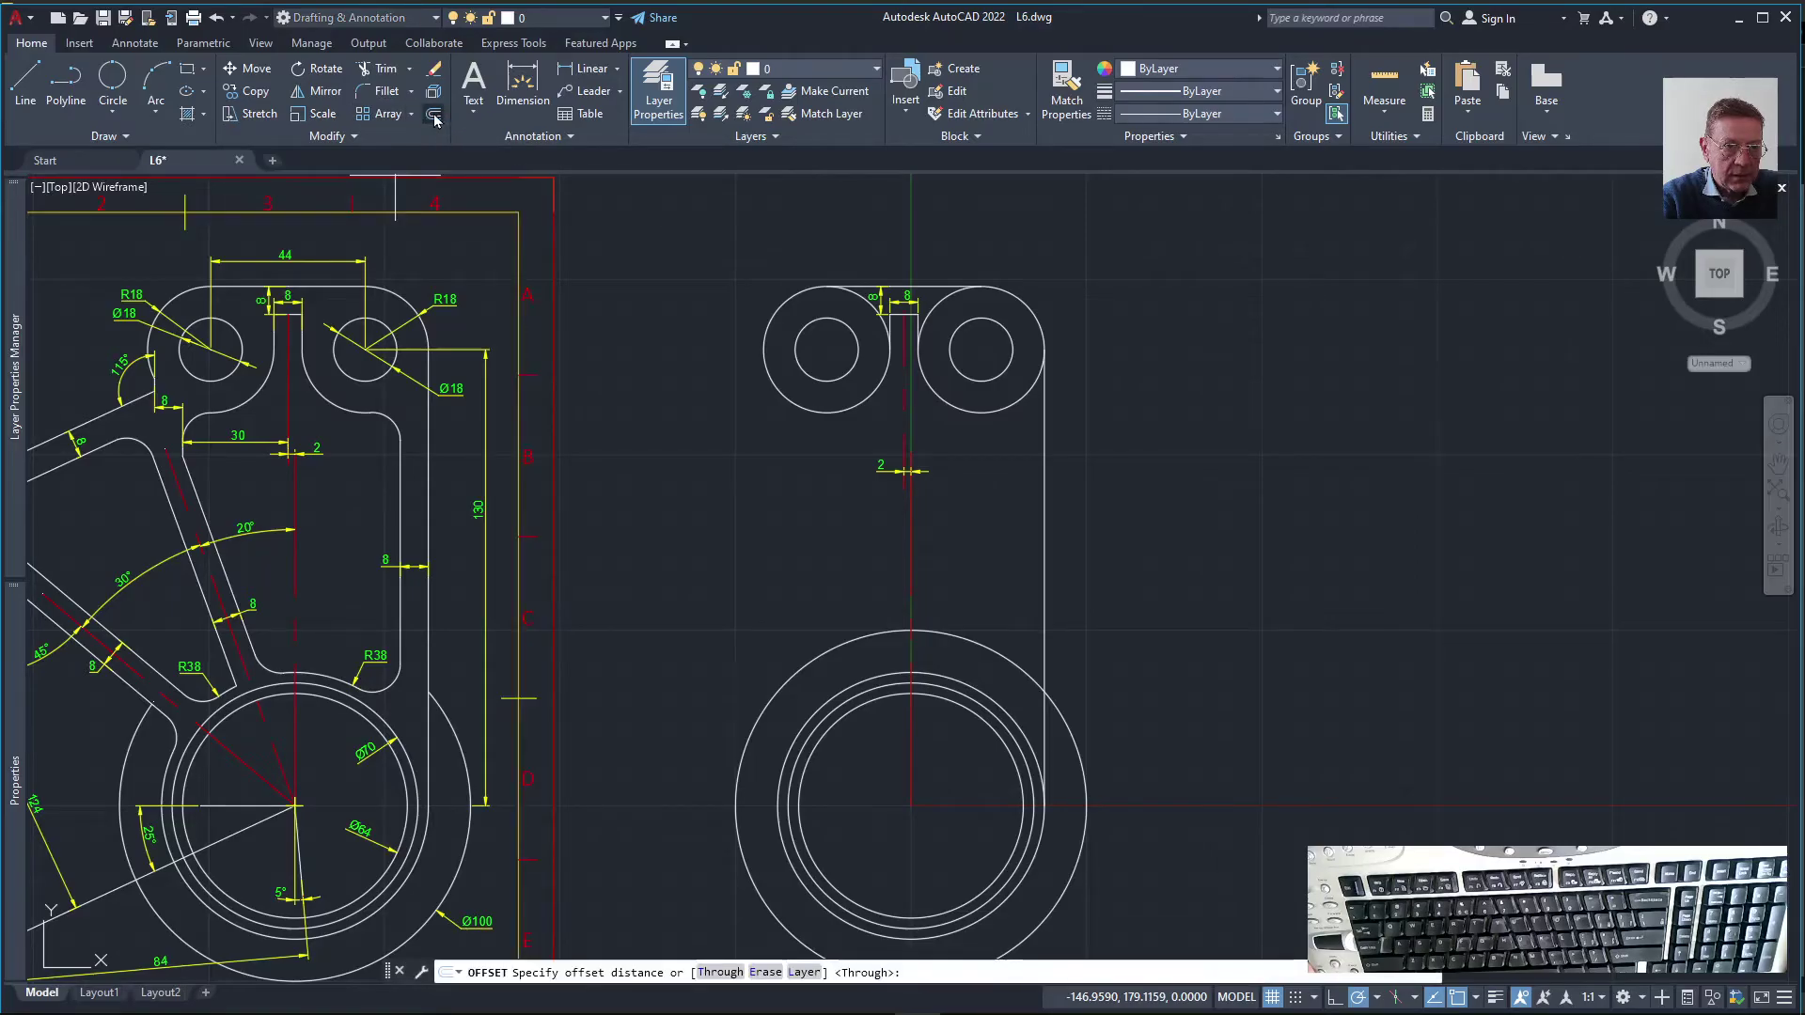
type("8")
key("Return")
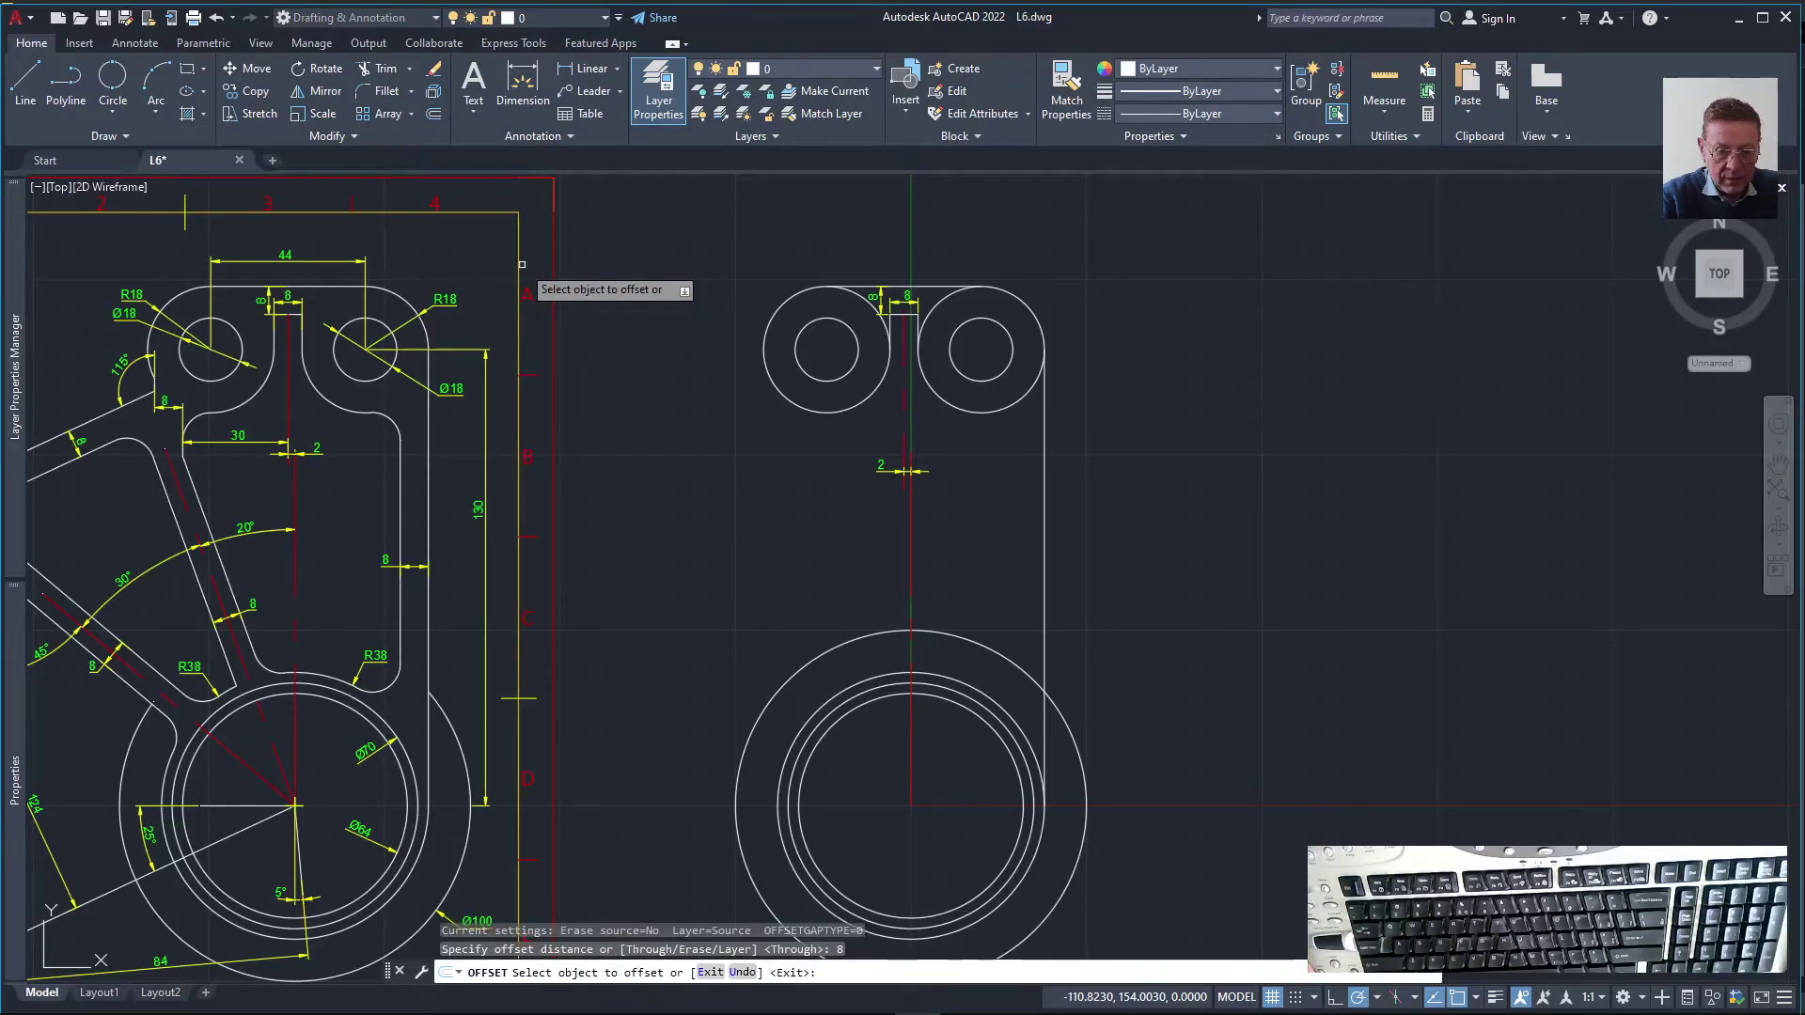
left_click(1041, 545)
left_click(1029, 542)
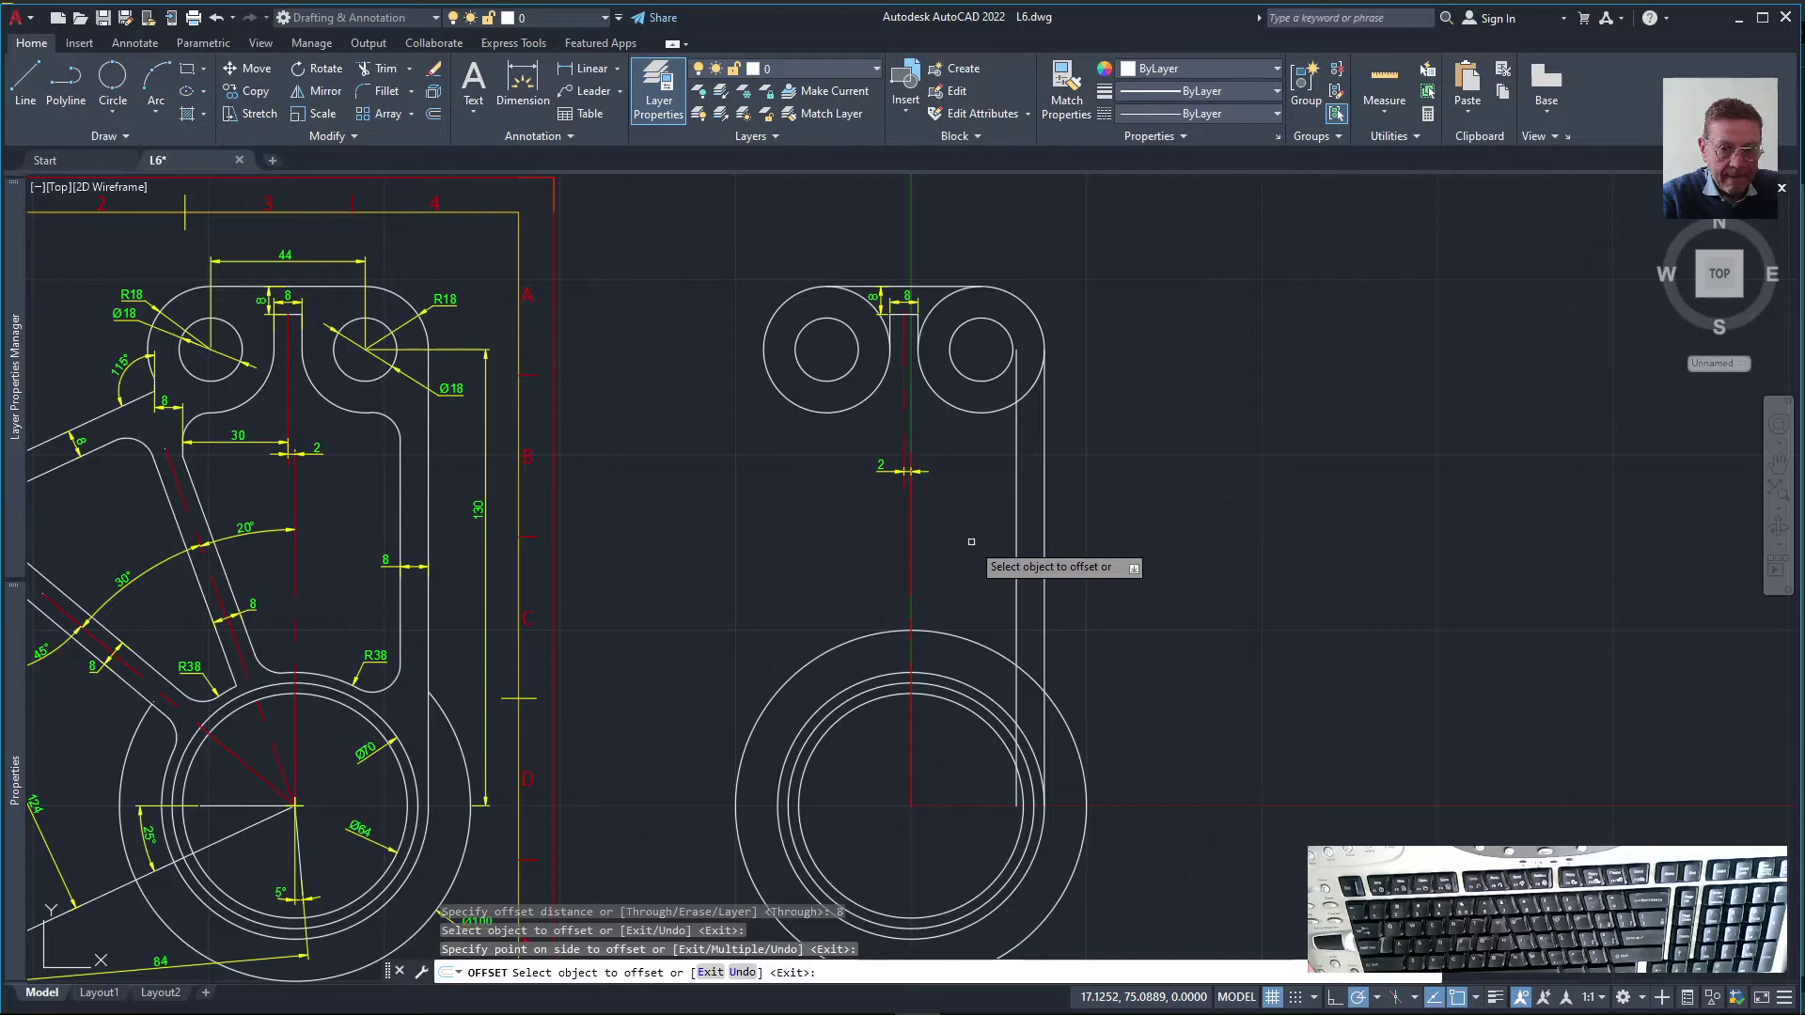
key("Escape")
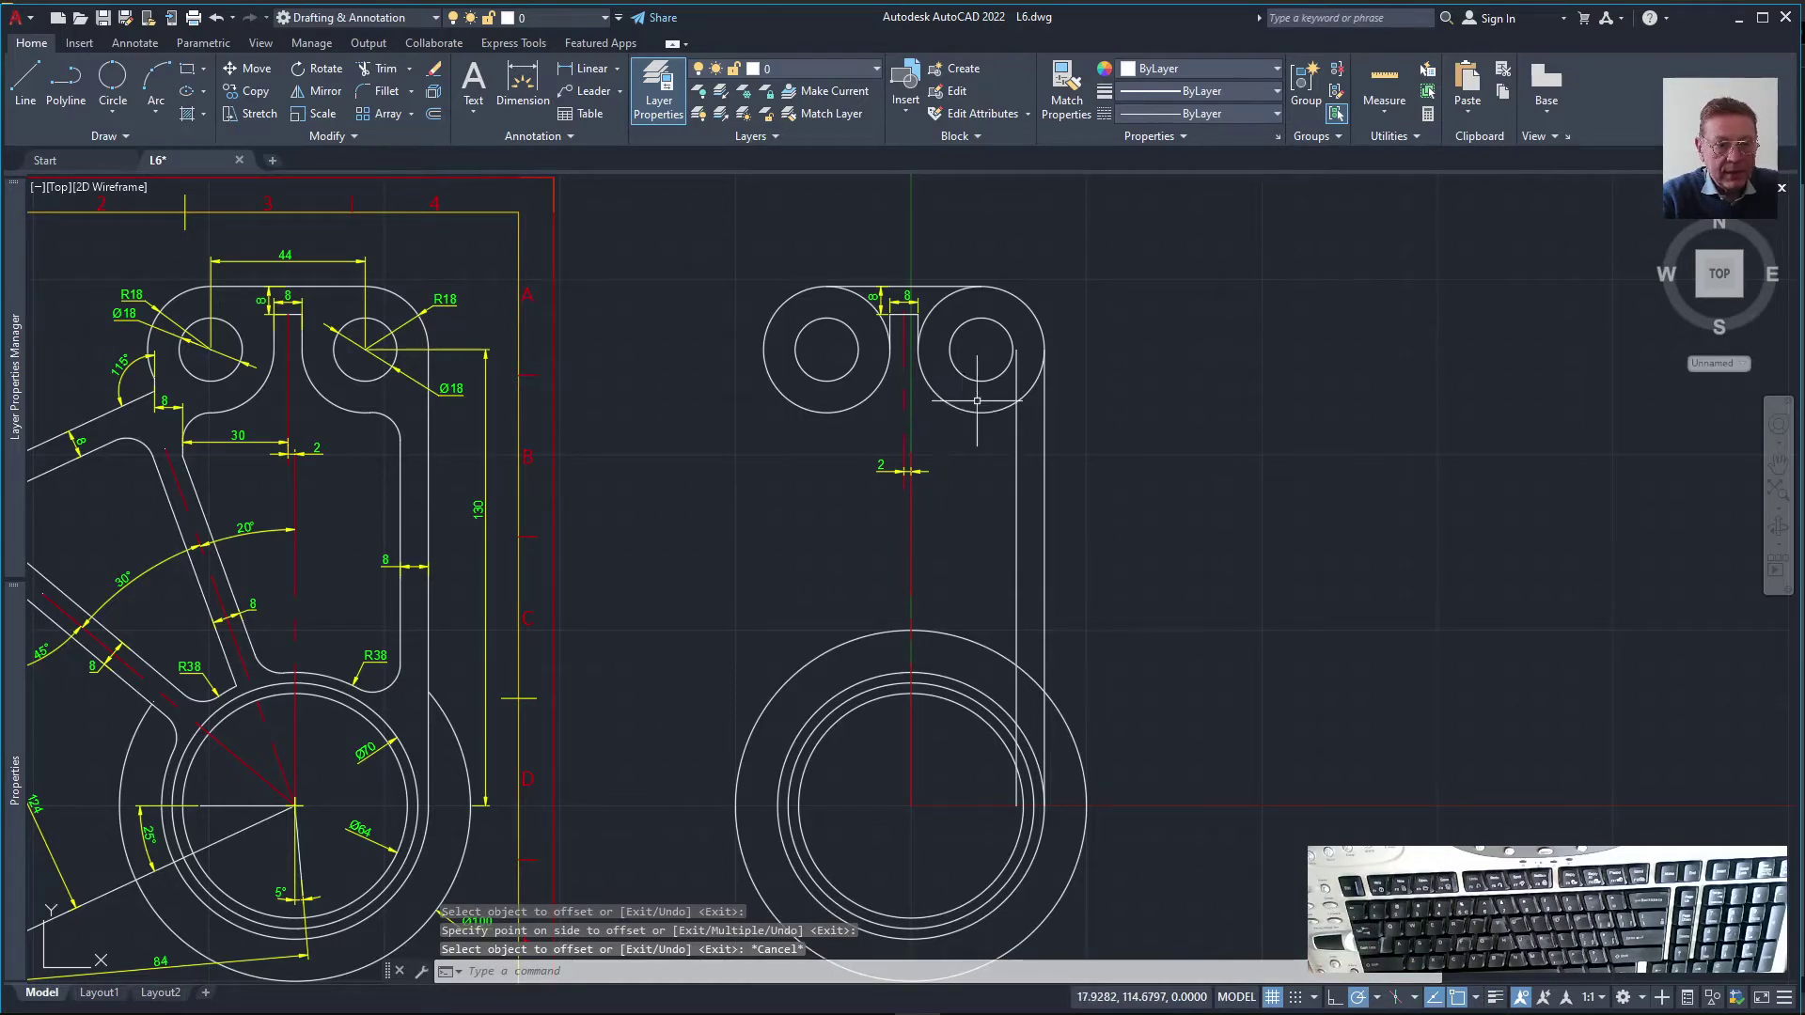
Break the upper-right outer circle, removing its arc from just past the inner vertical line to the right quadrant point
scroll(978, 401, "down", 5)
scroll(965, 385, "up", 5)
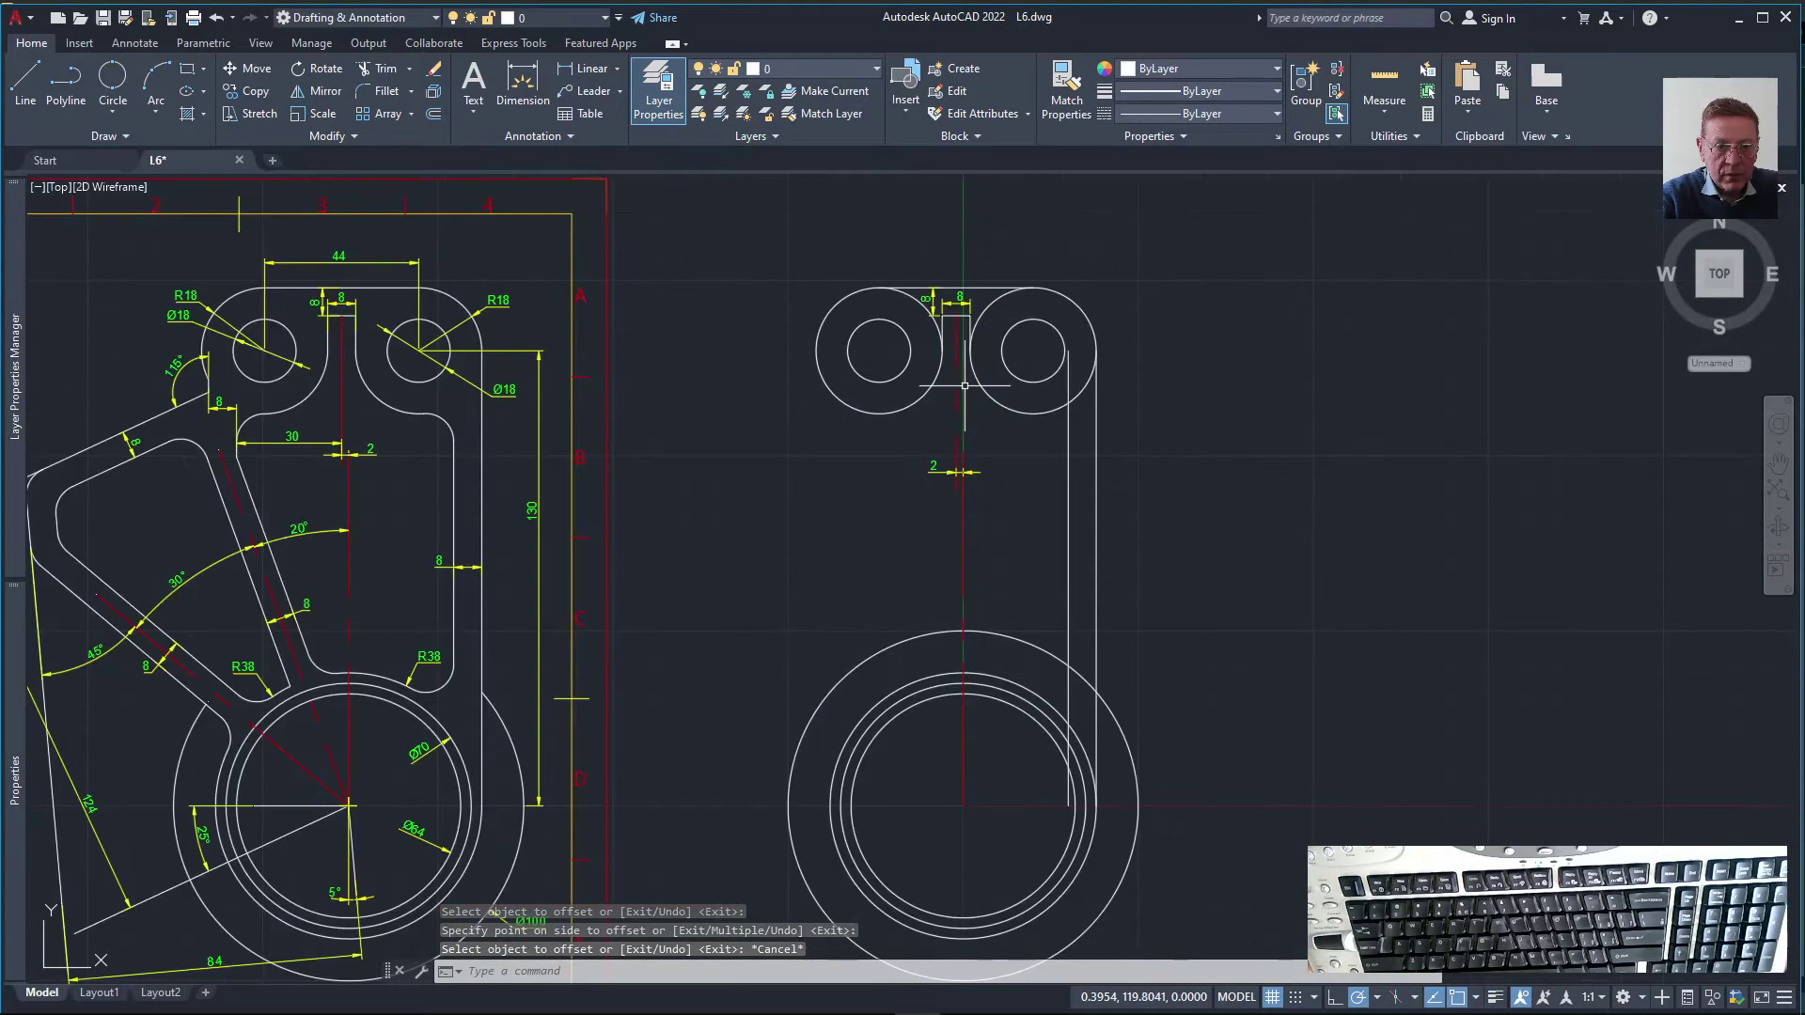
scroll(780, 414, "up", 3)
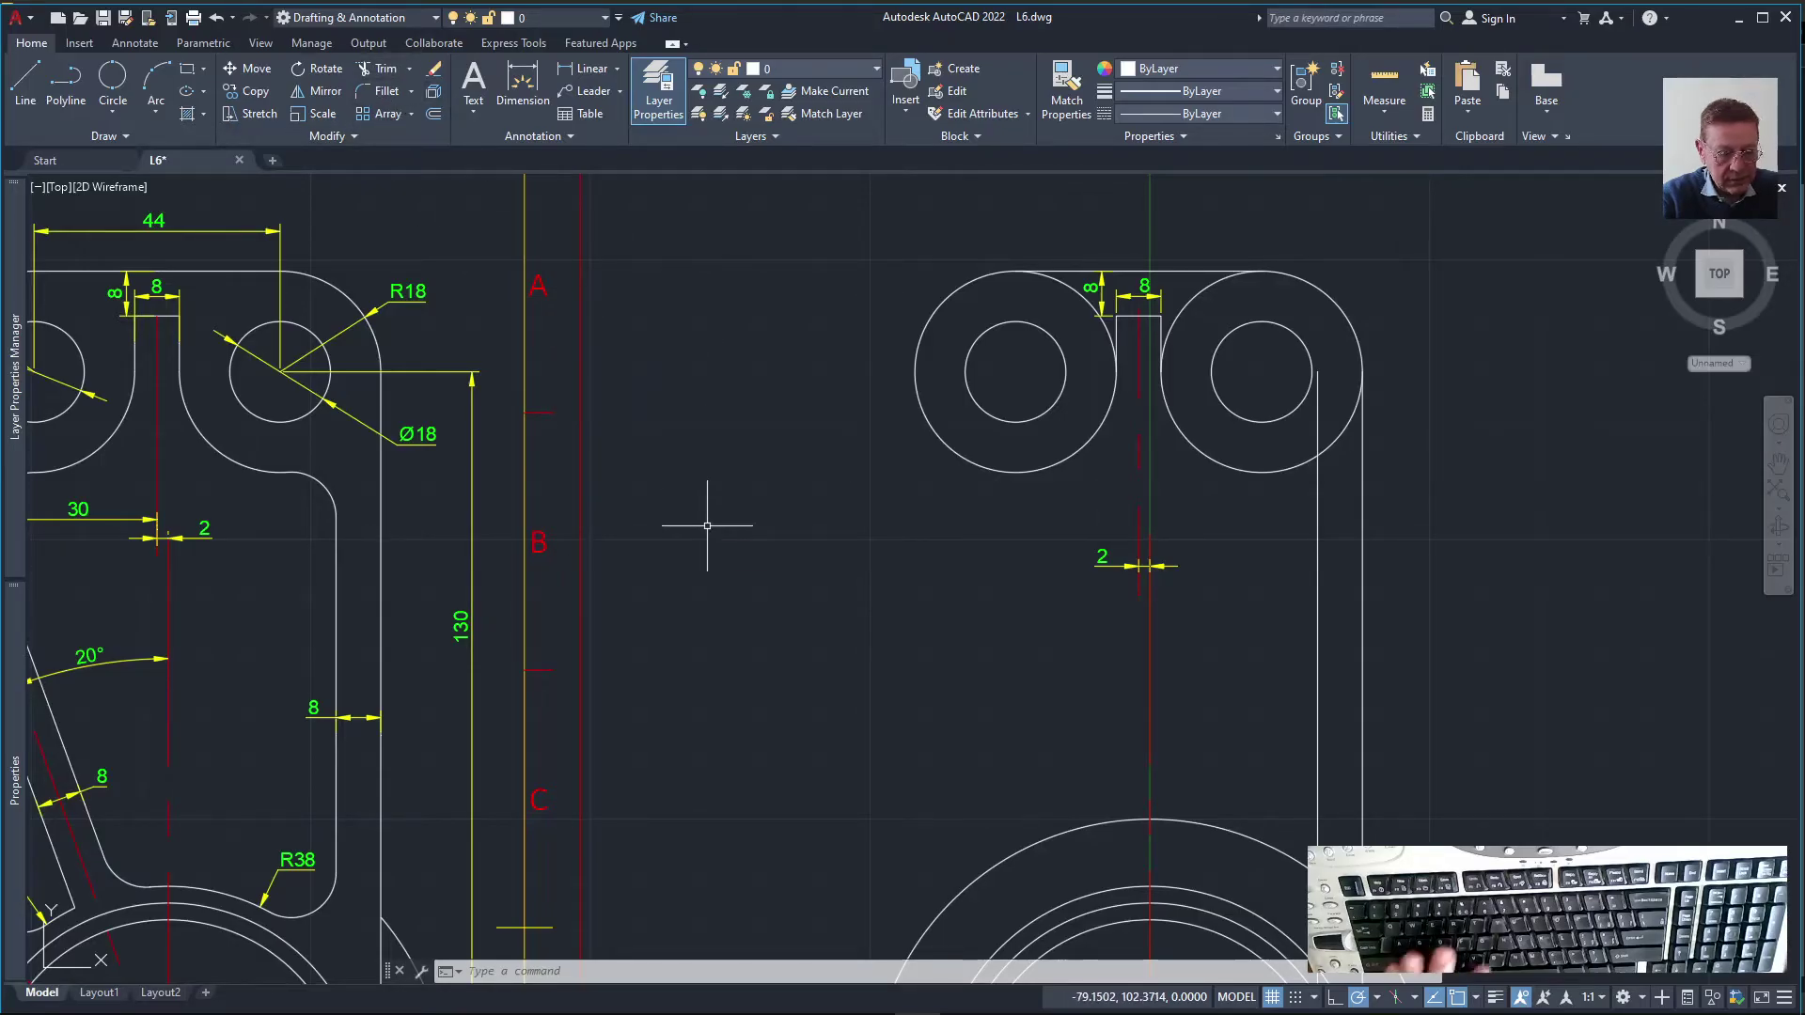
type("br")
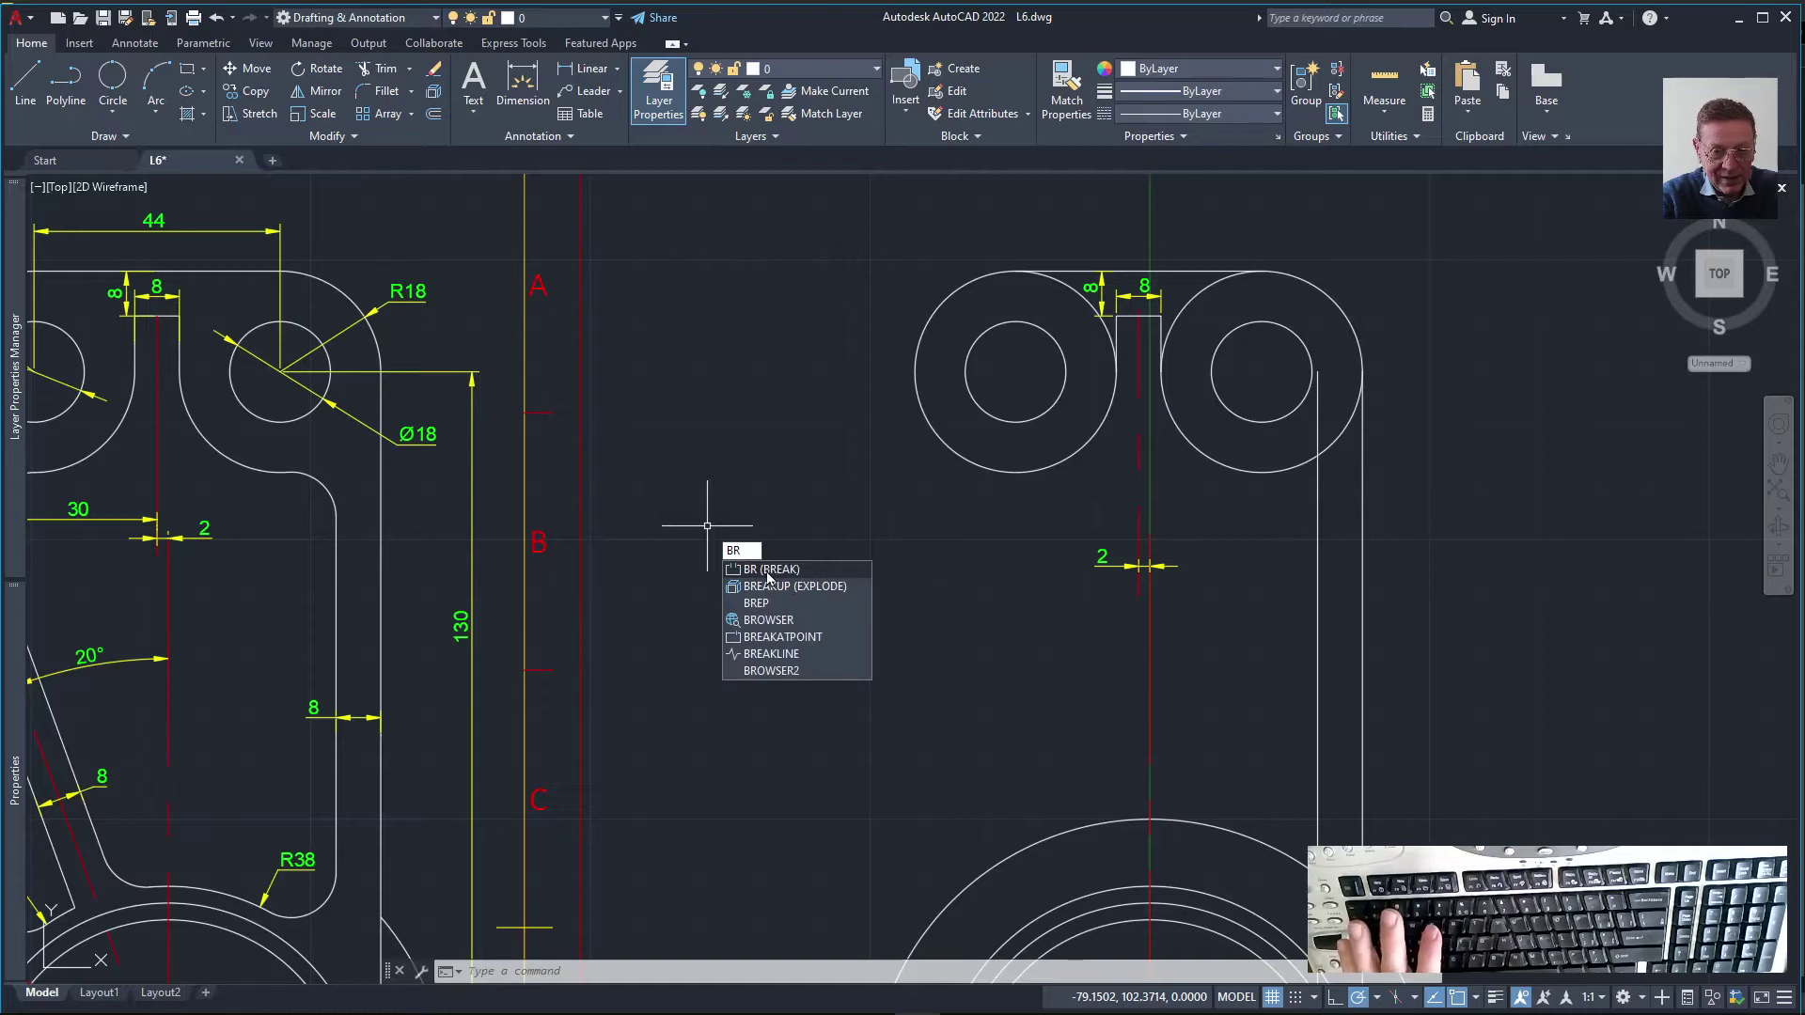
left_click(767, 571)
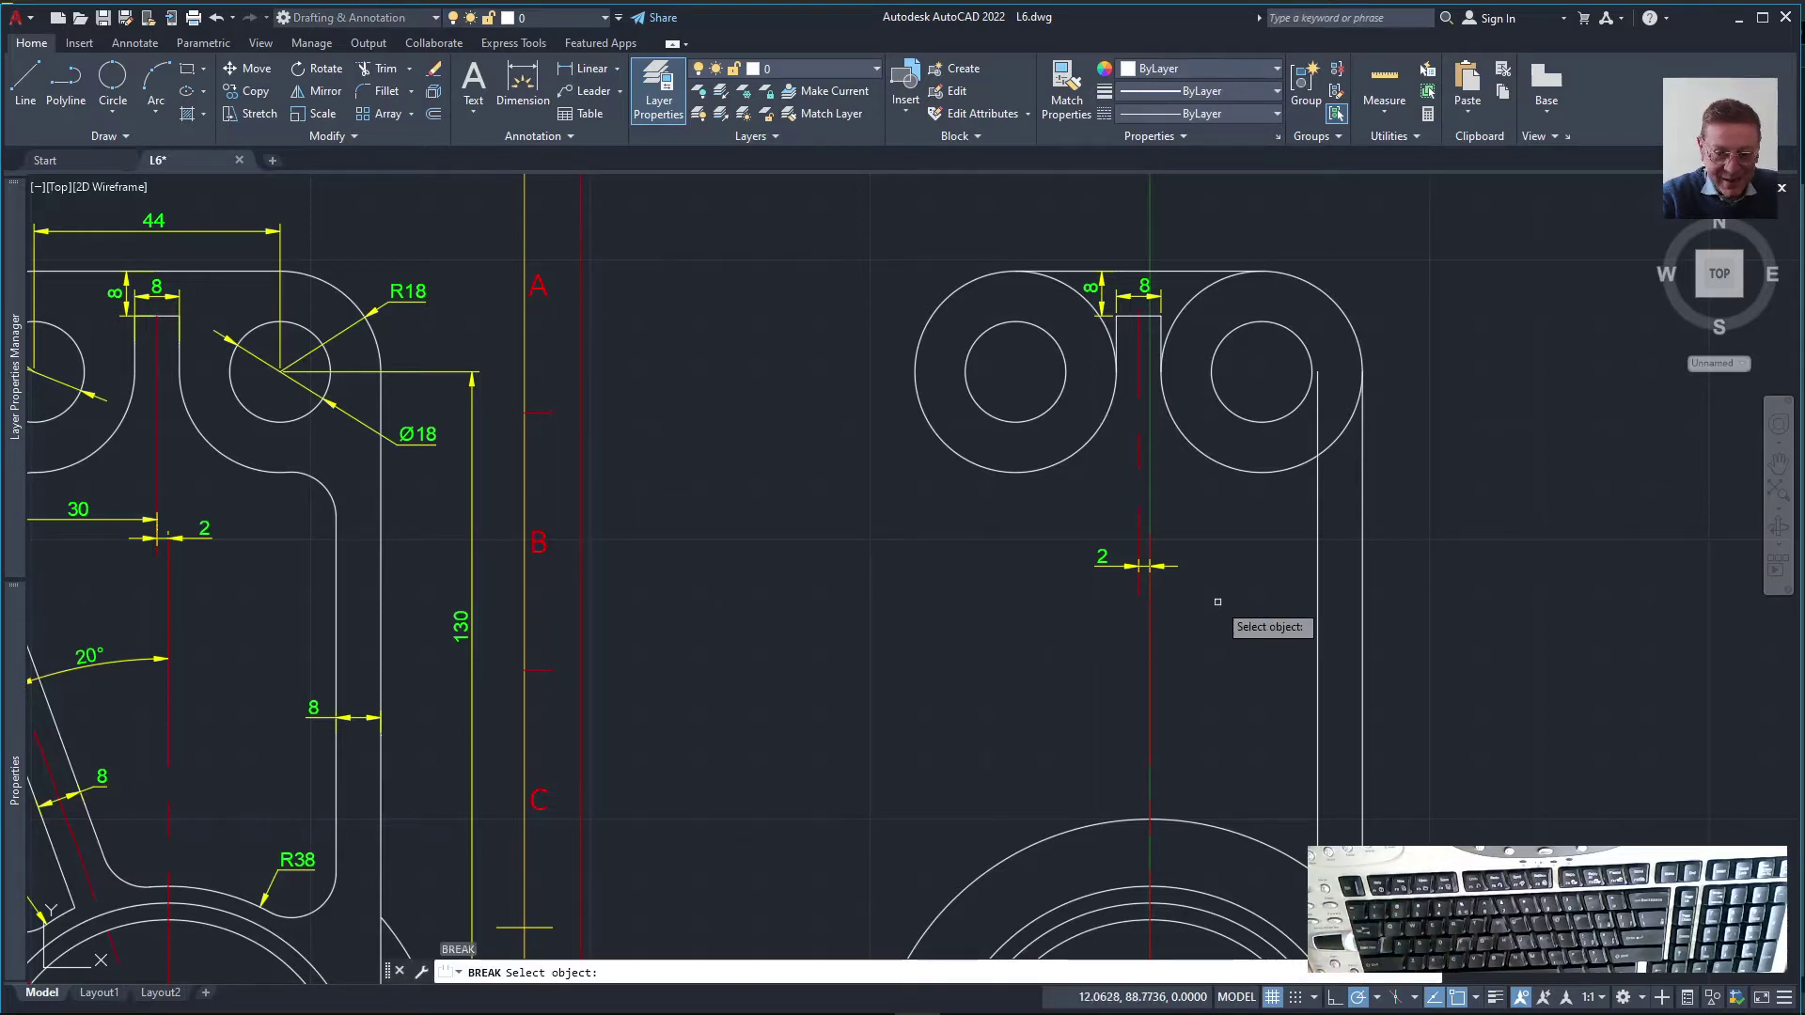
left_click(1327, 449)
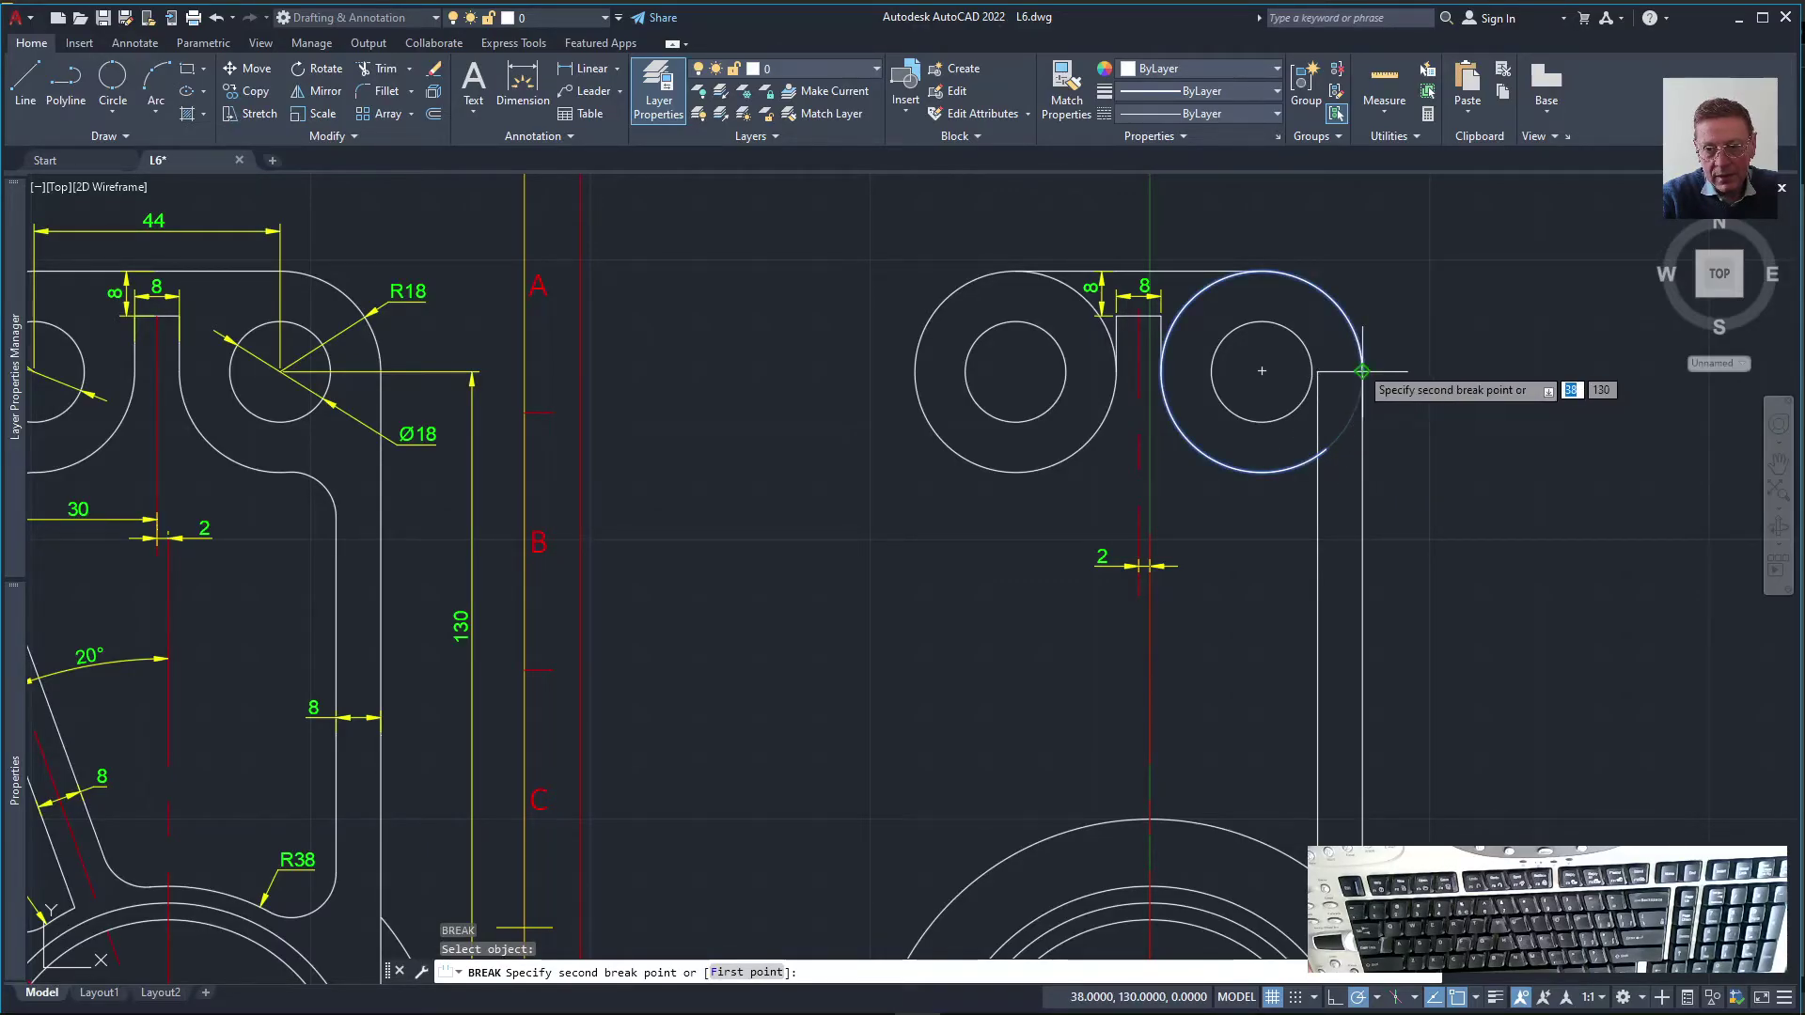
key("Escape")
key("Escape")
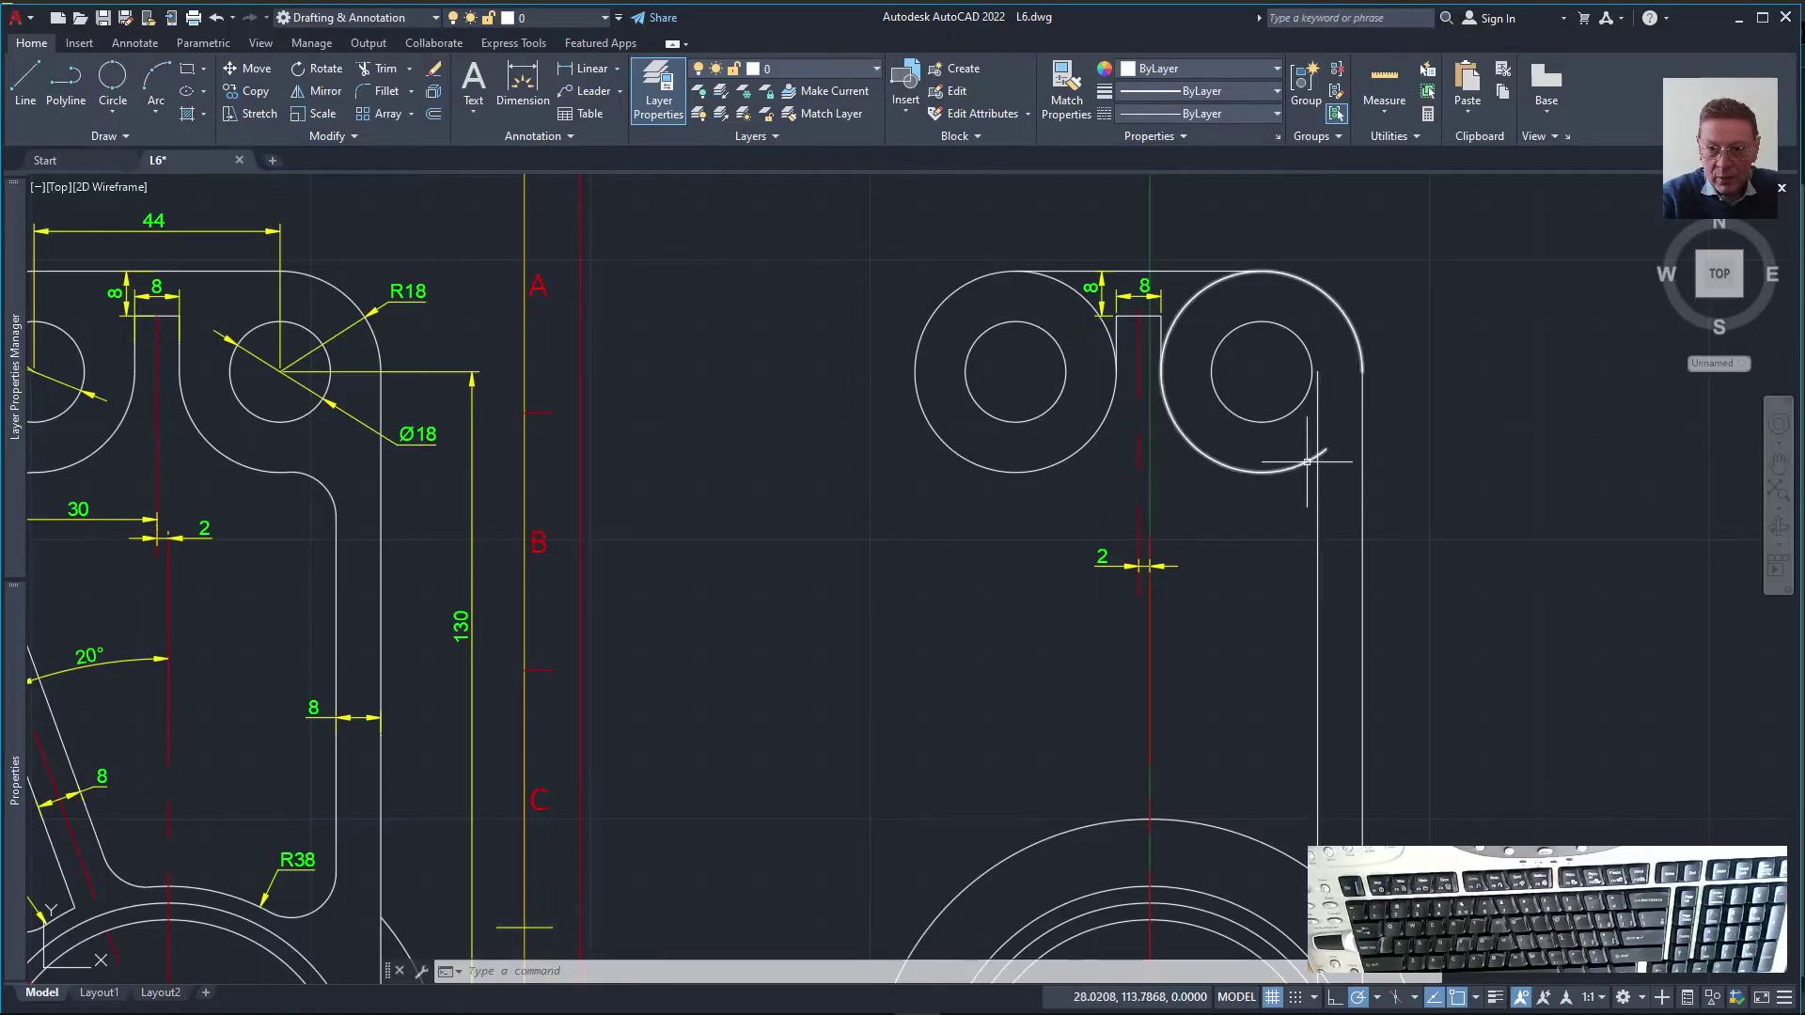
Try to fillet the upper-right outer arc to the inner vertical line with radius 8 in No trim mode
left_click(380, 90)
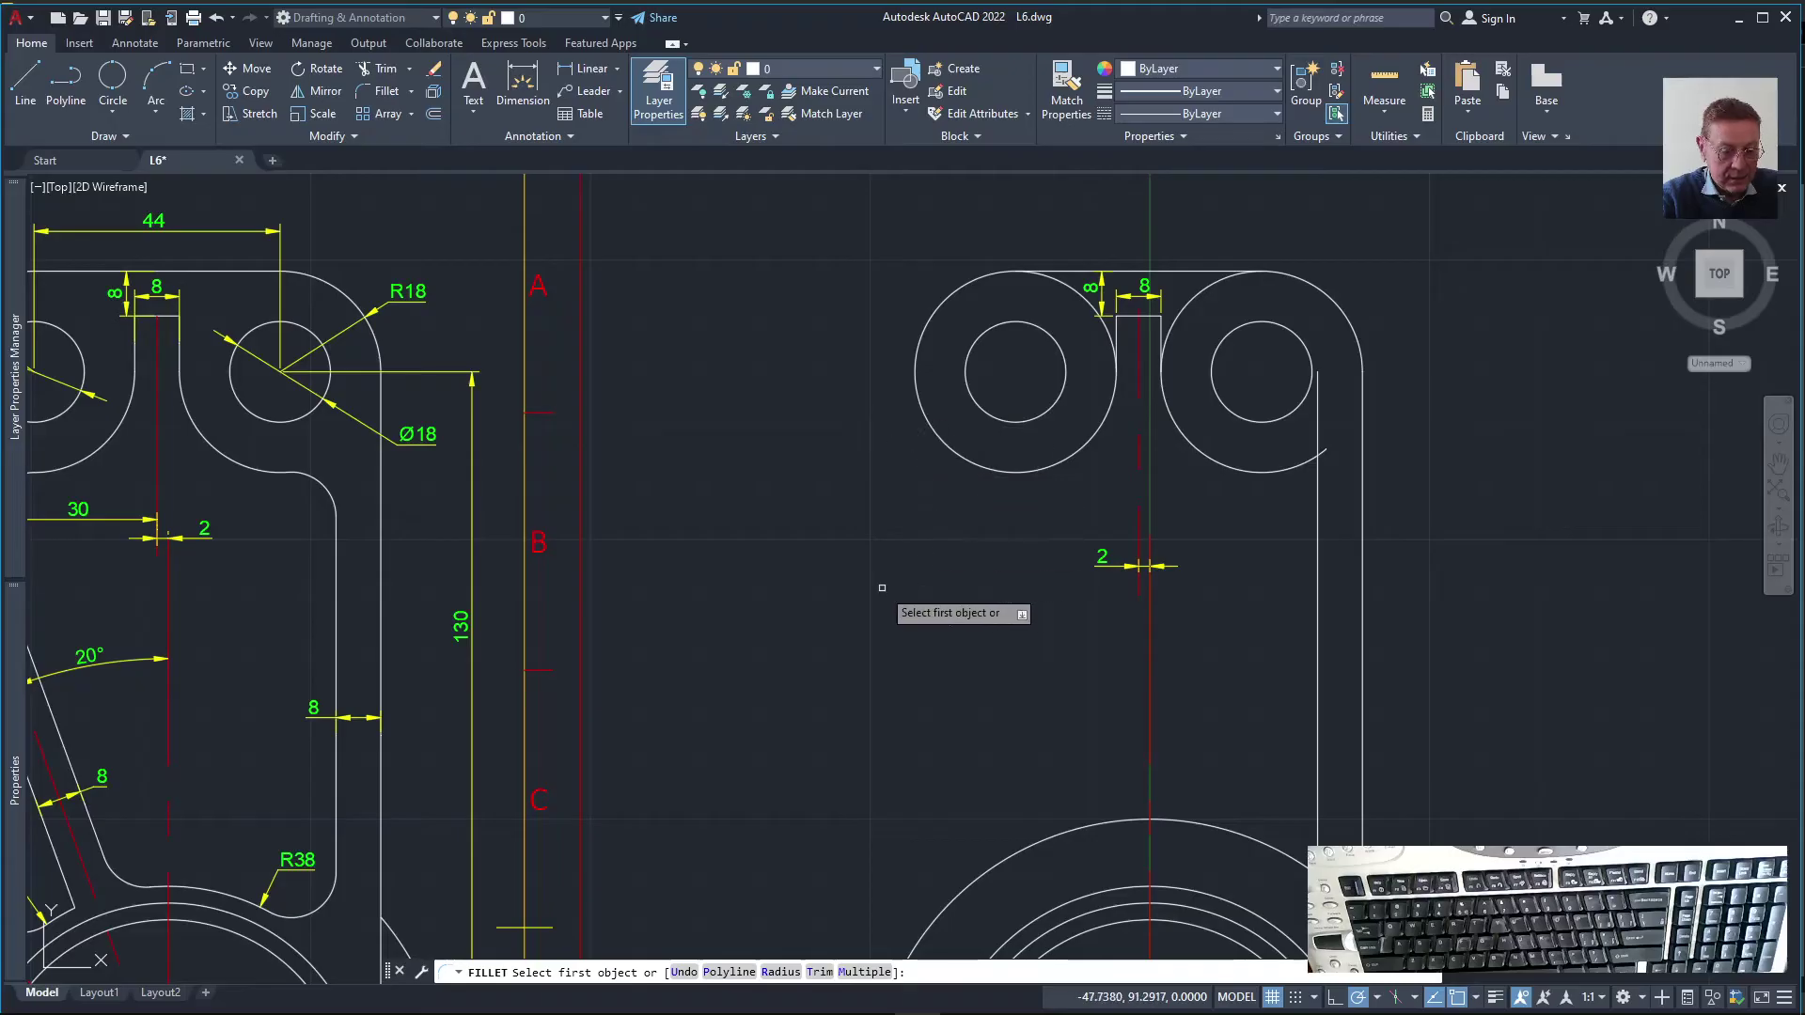
type("r")
key("Return")
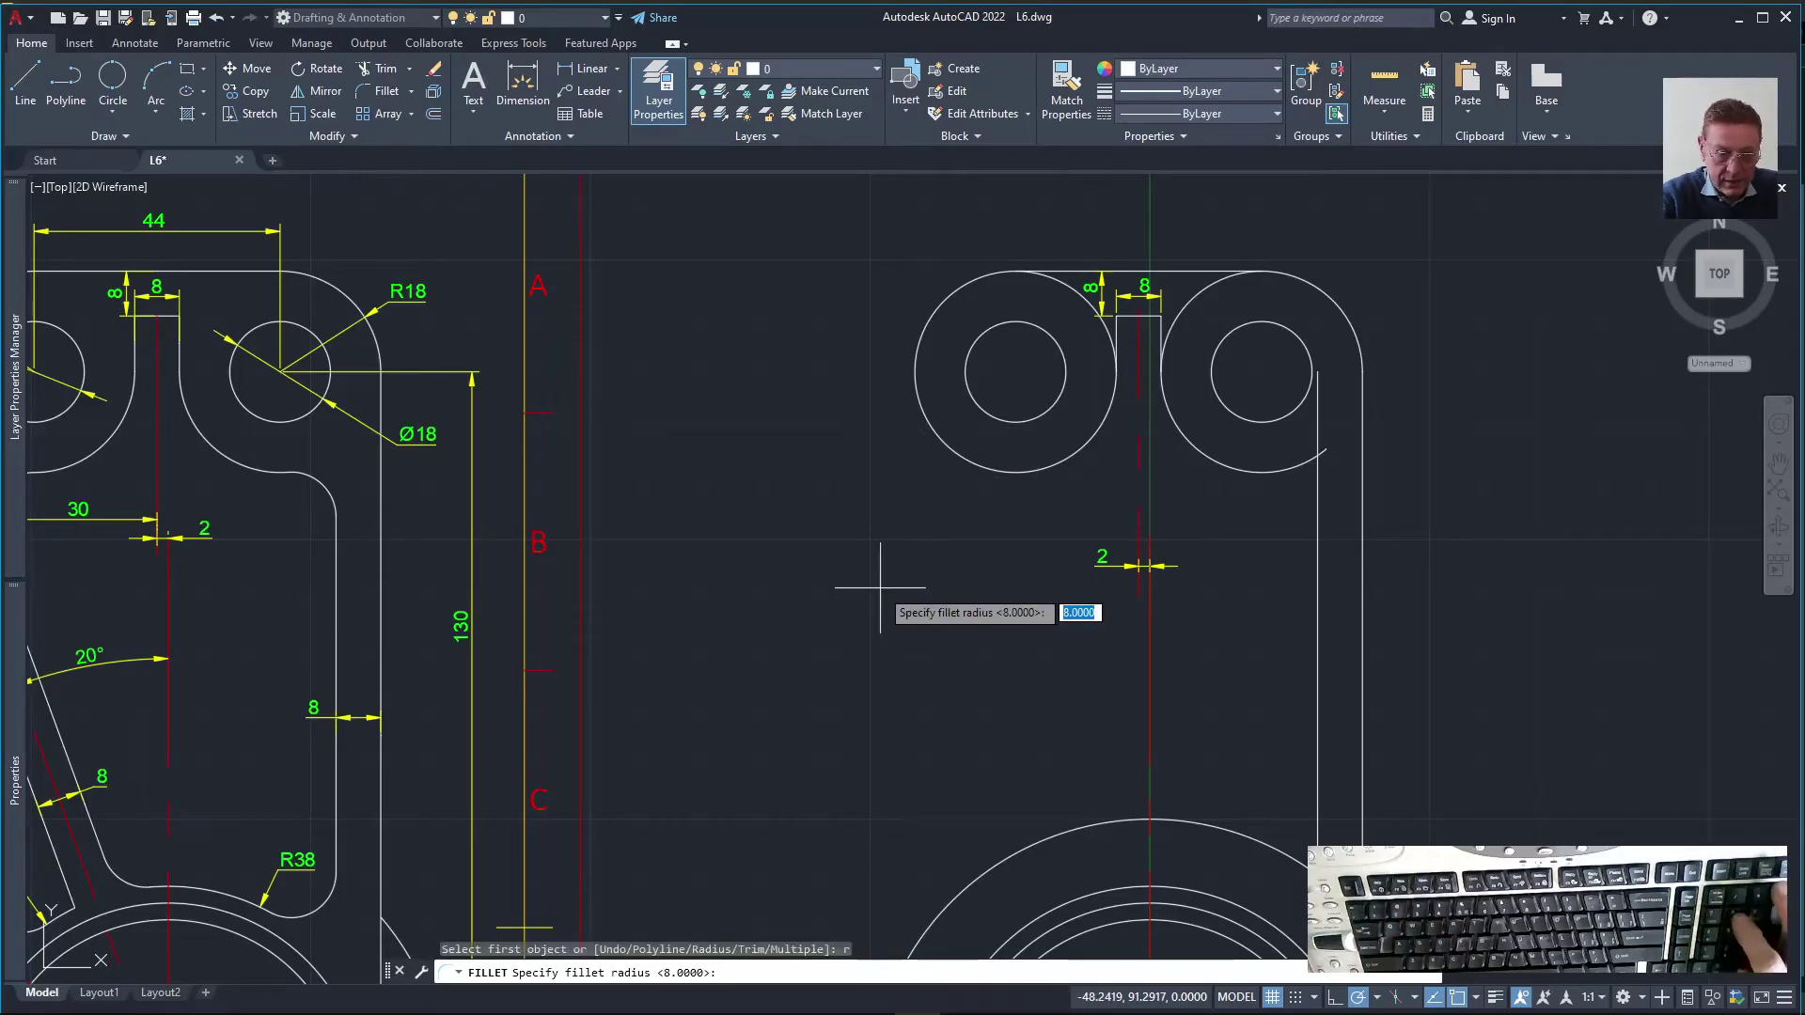
type("8")
key("Return")
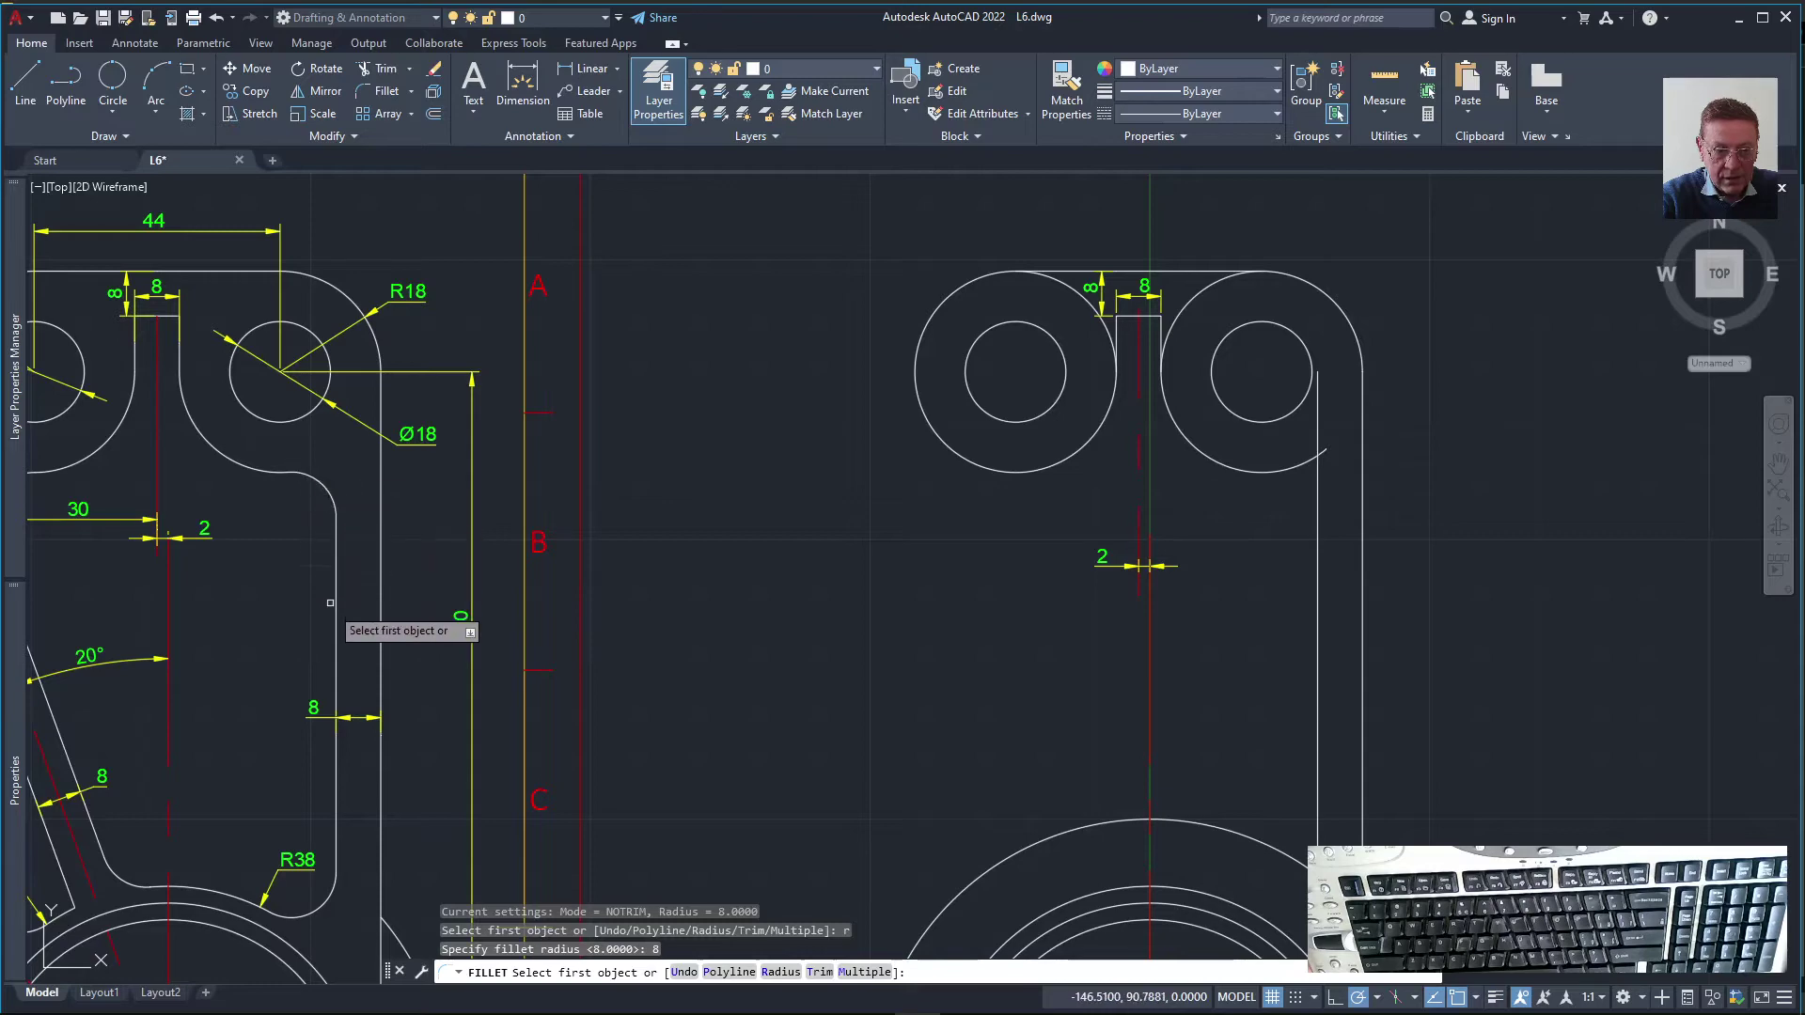
scroll(337, 666, "down", 2)
scroll(336, 667, "down", 2)
scroll(322, 728, "up", 6)
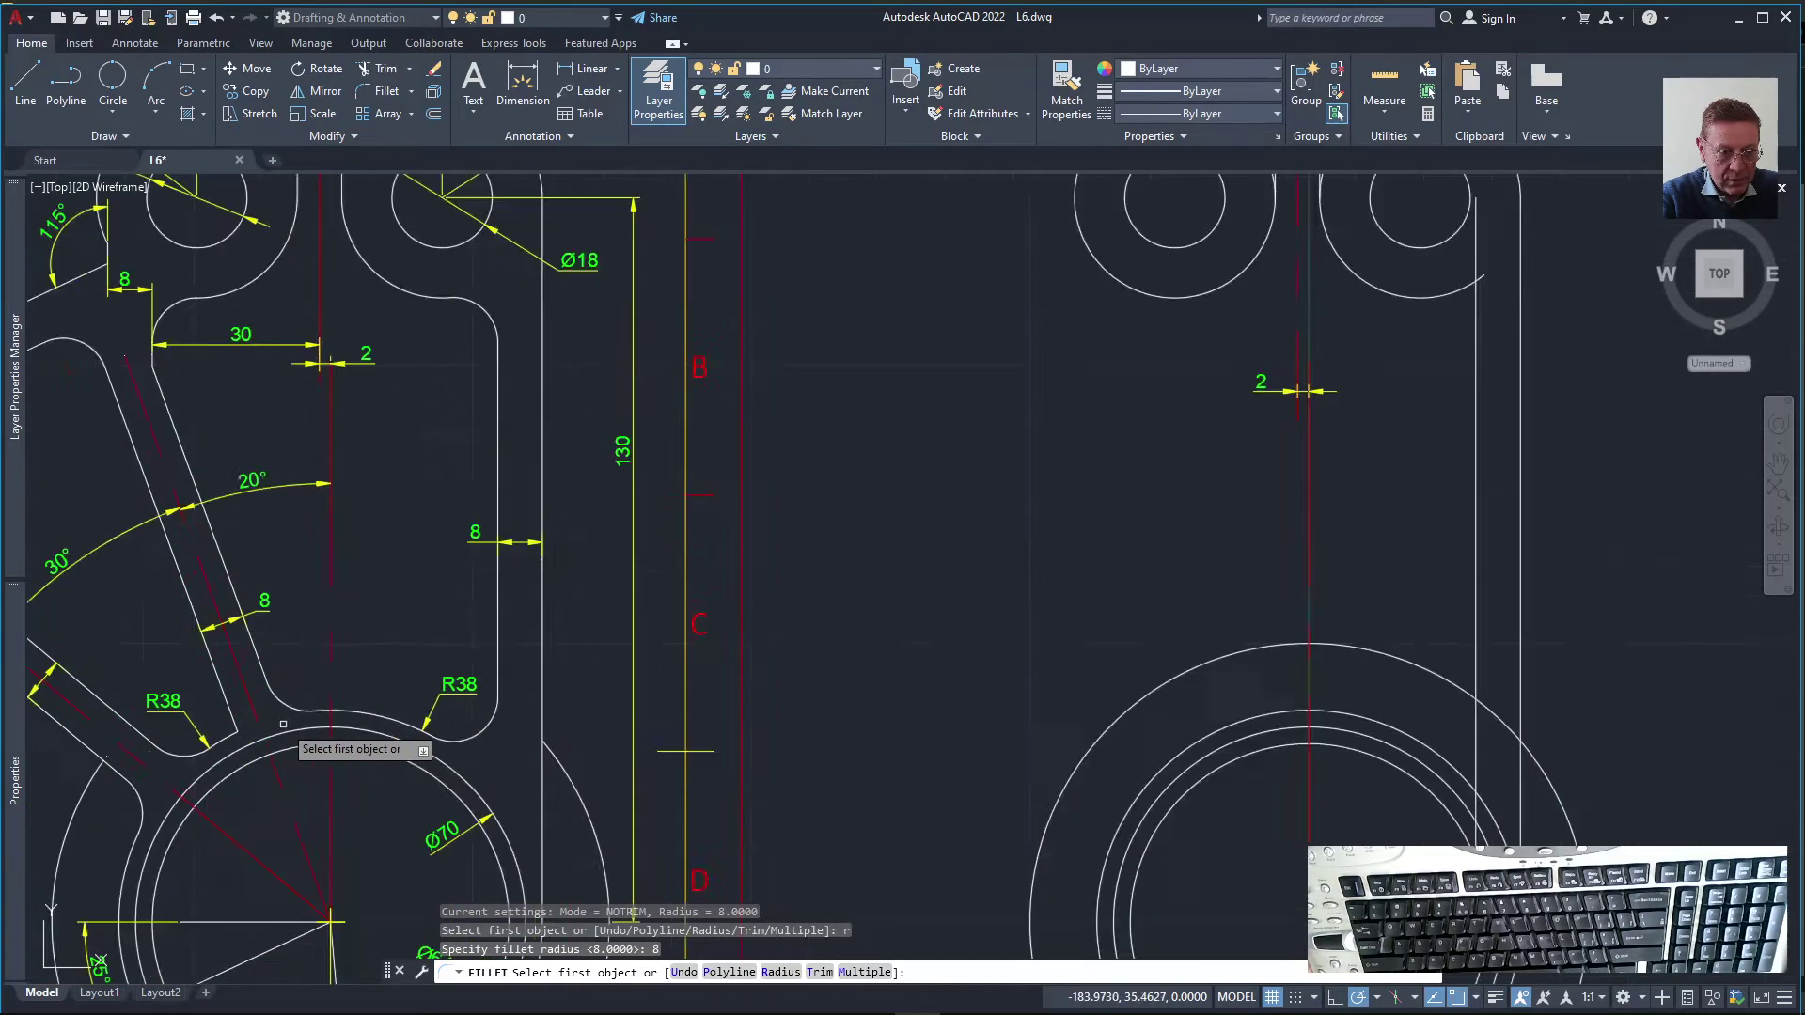
scroll(359, 590, "down", 2)
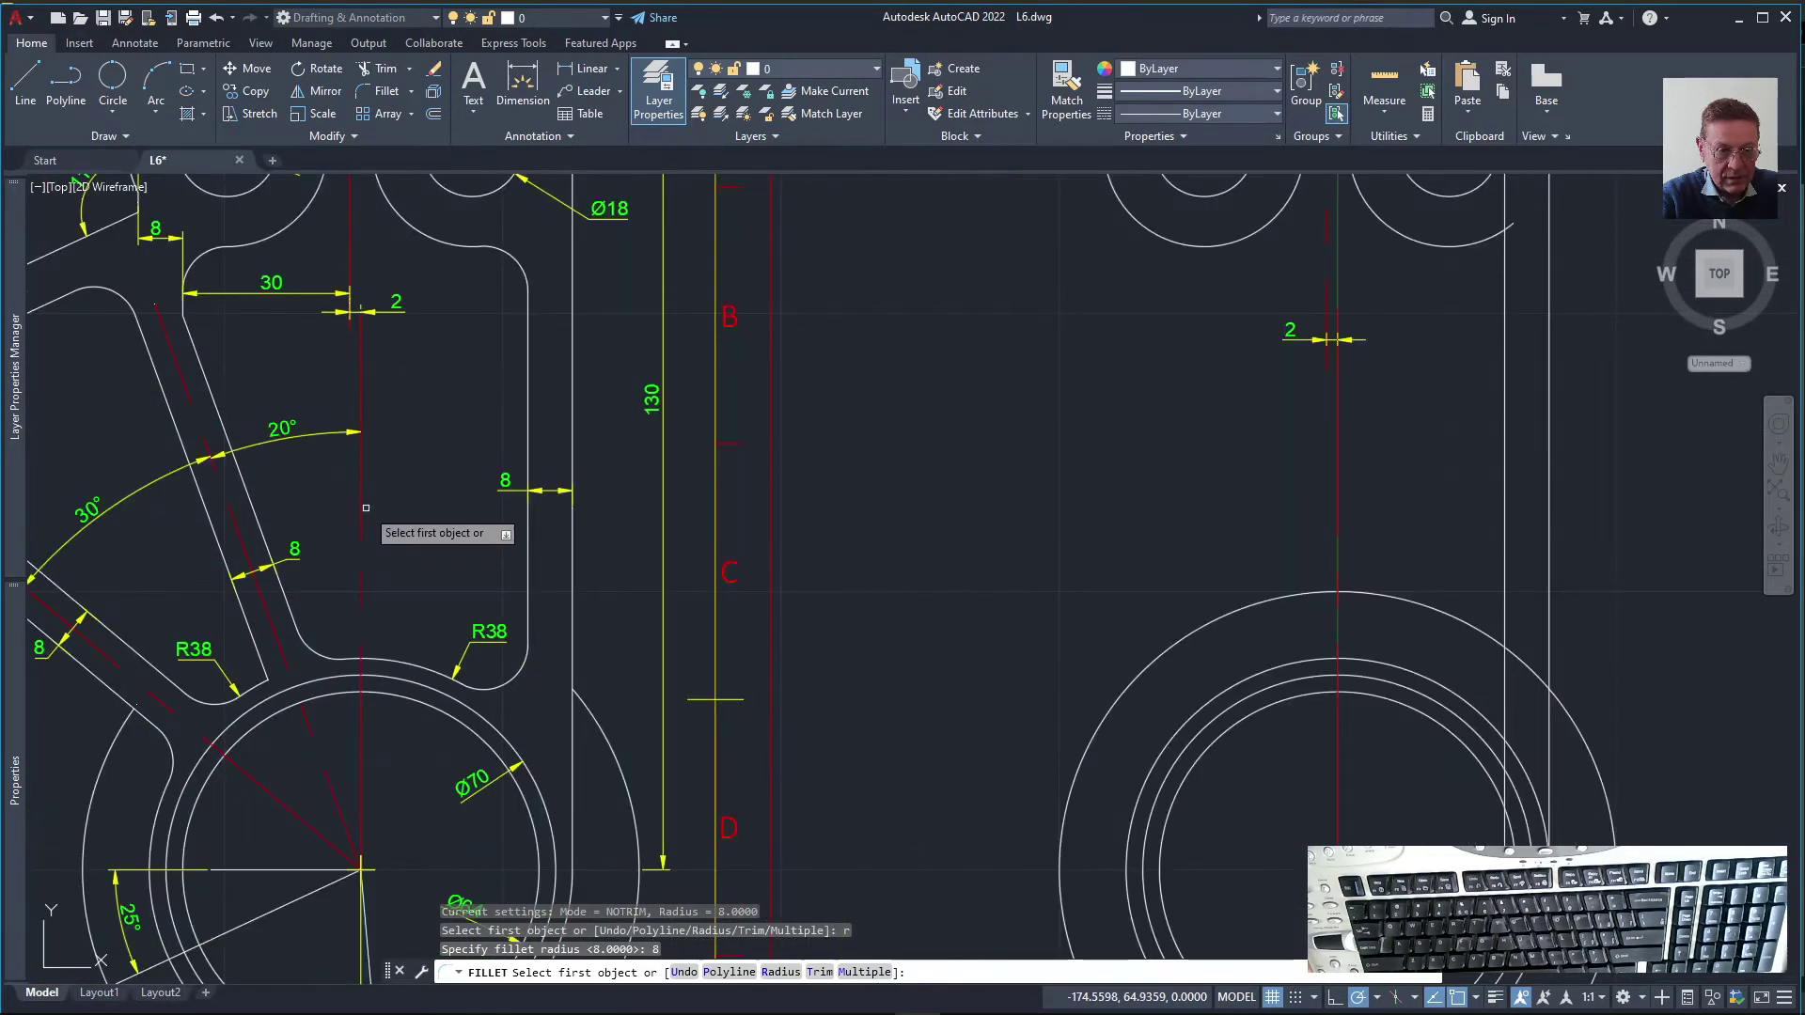
middle_click_drag(365, 510, 253, 728)
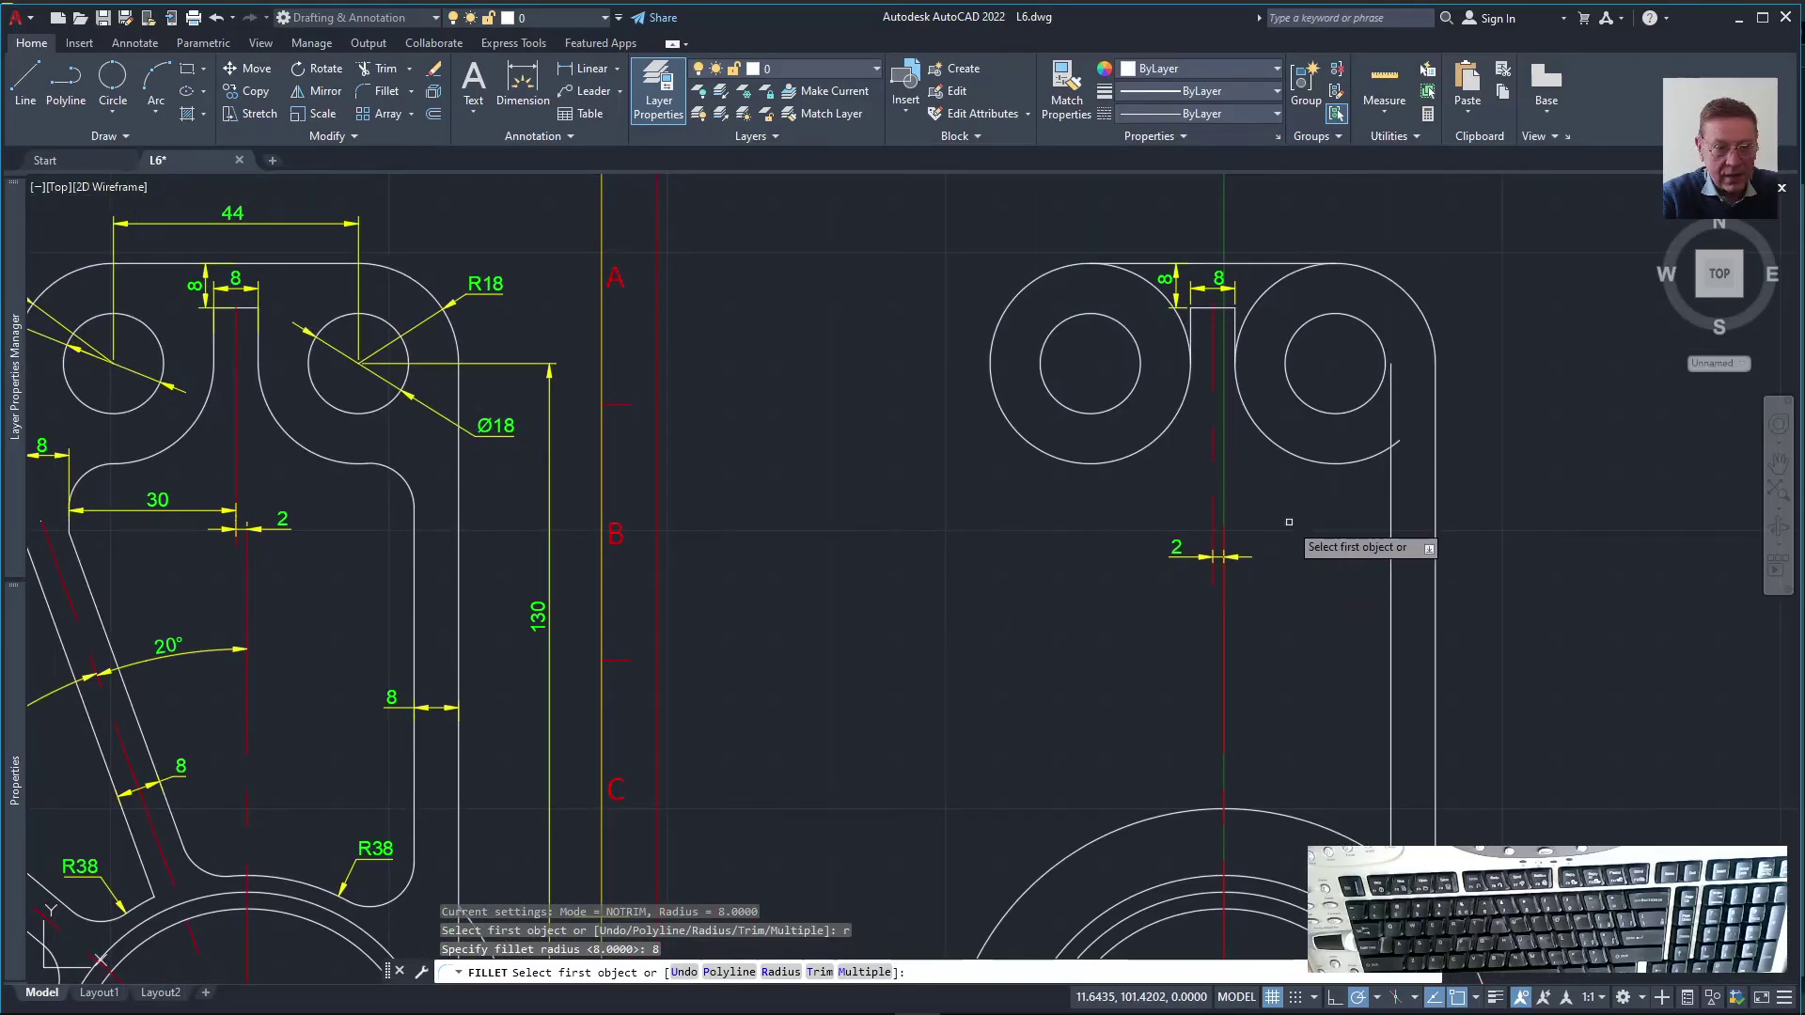
left_click(1371, 458)
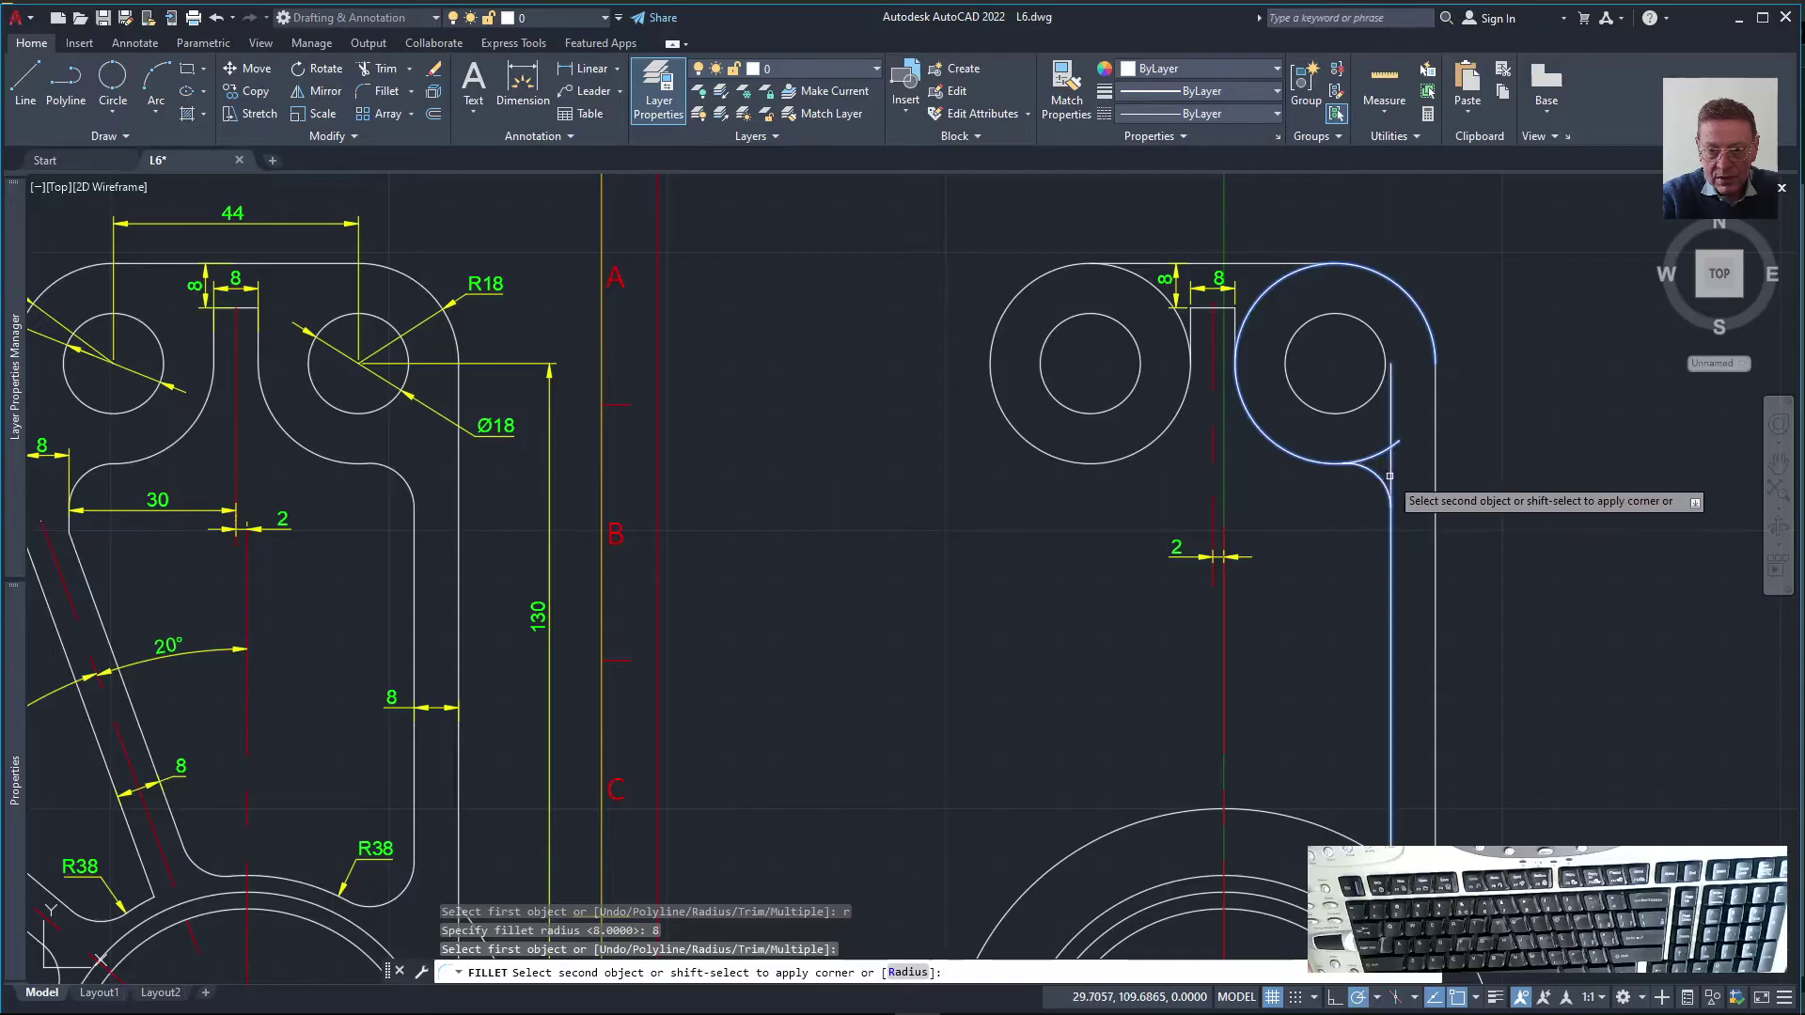
left_click(1391, 479)
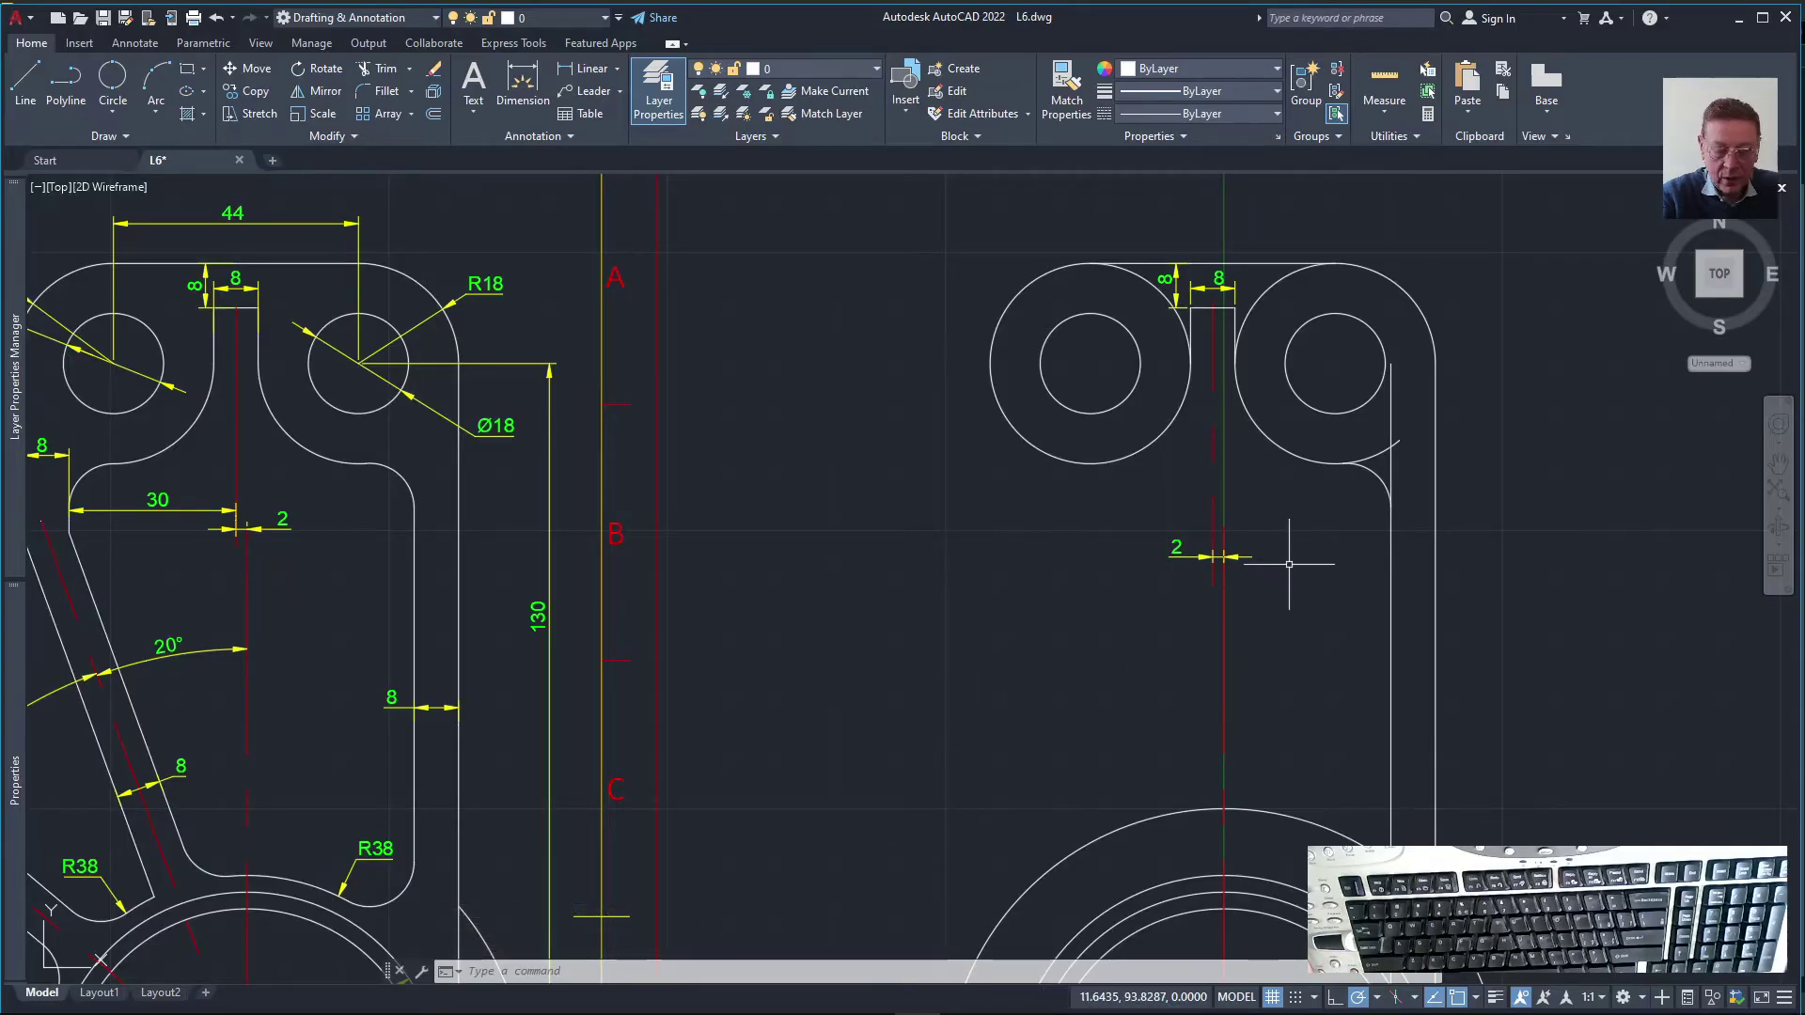
key("ctrl+z")
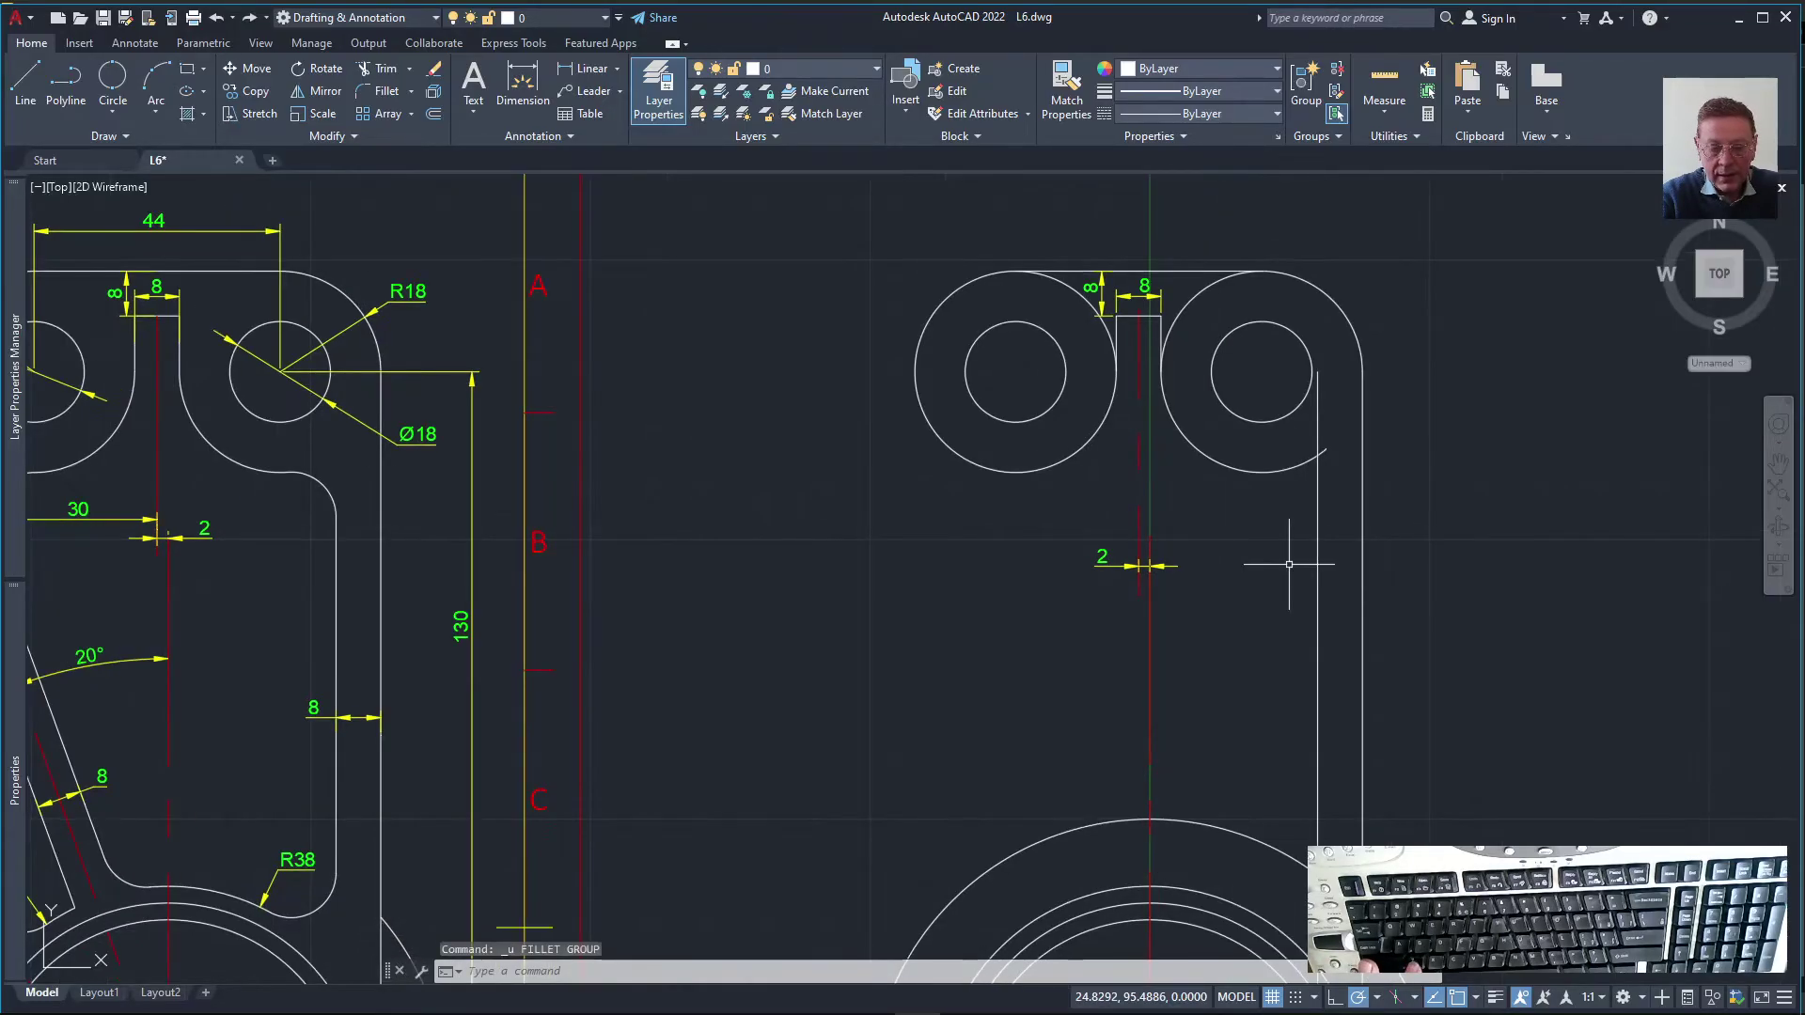
Fillet the upper-right outer arc to the inner vertical line with radius 8, using Trim mode
left_click(385, 91)
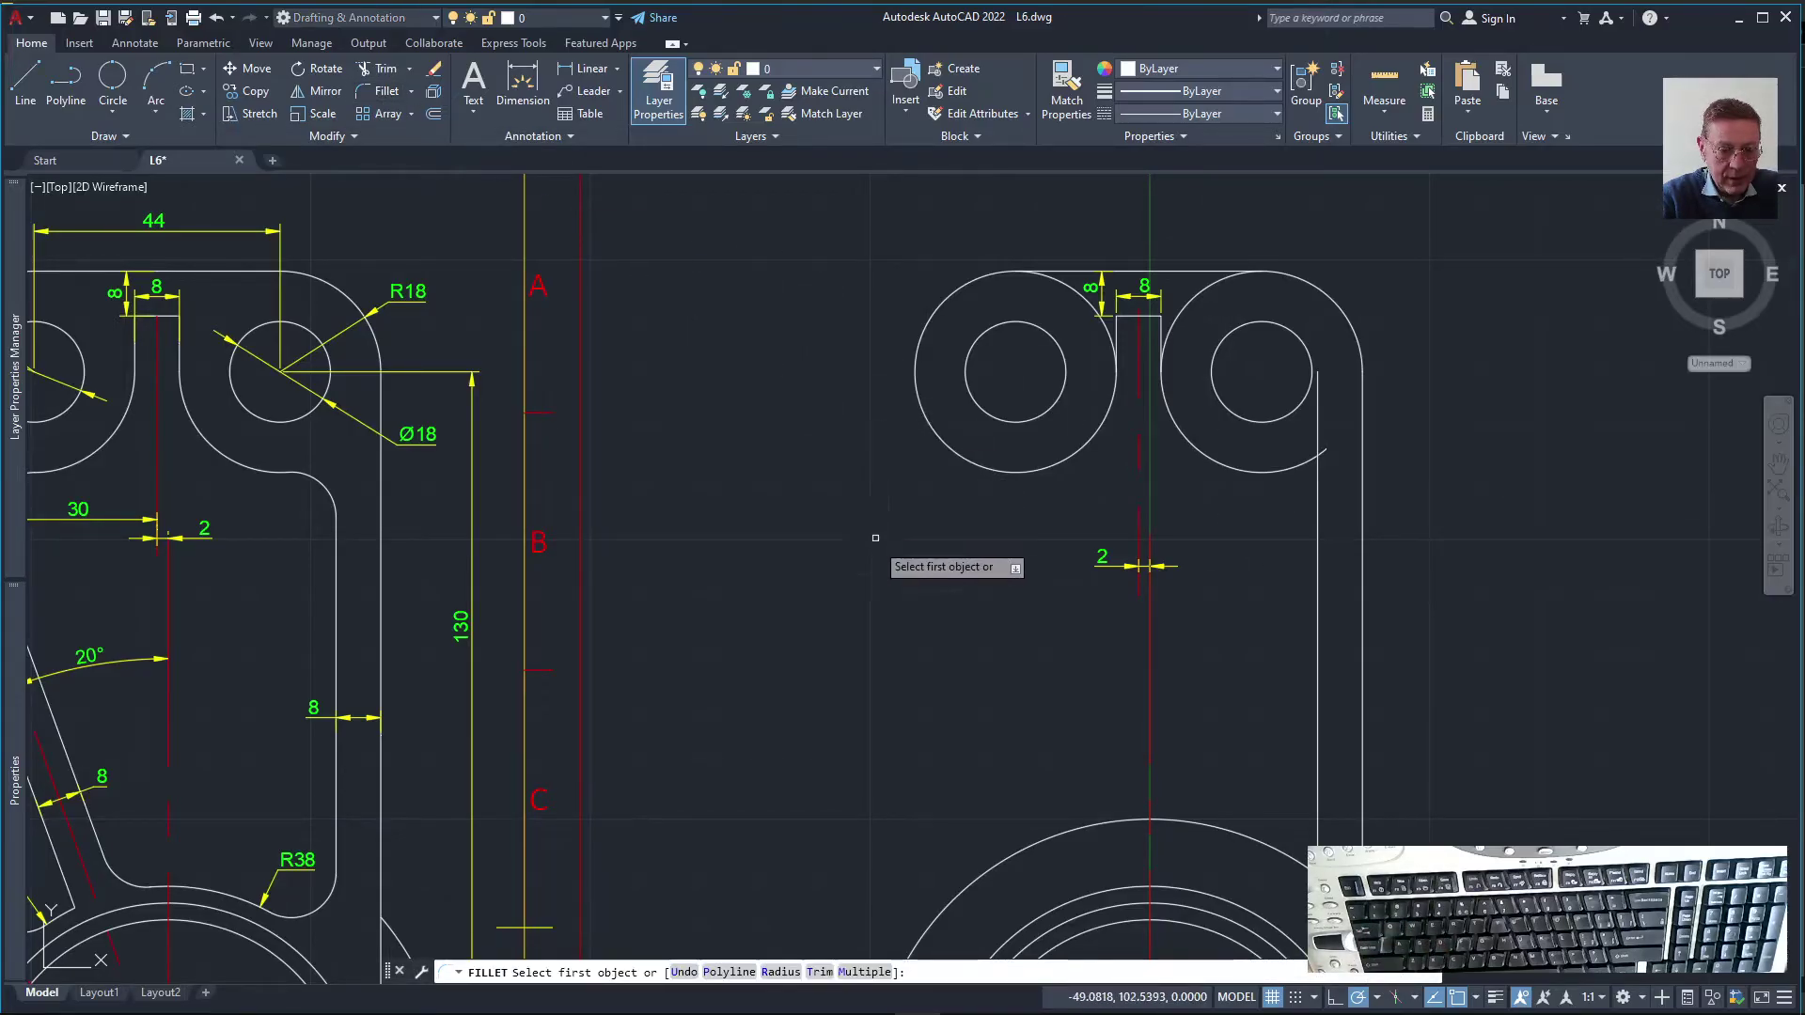
left_click(819, 972)
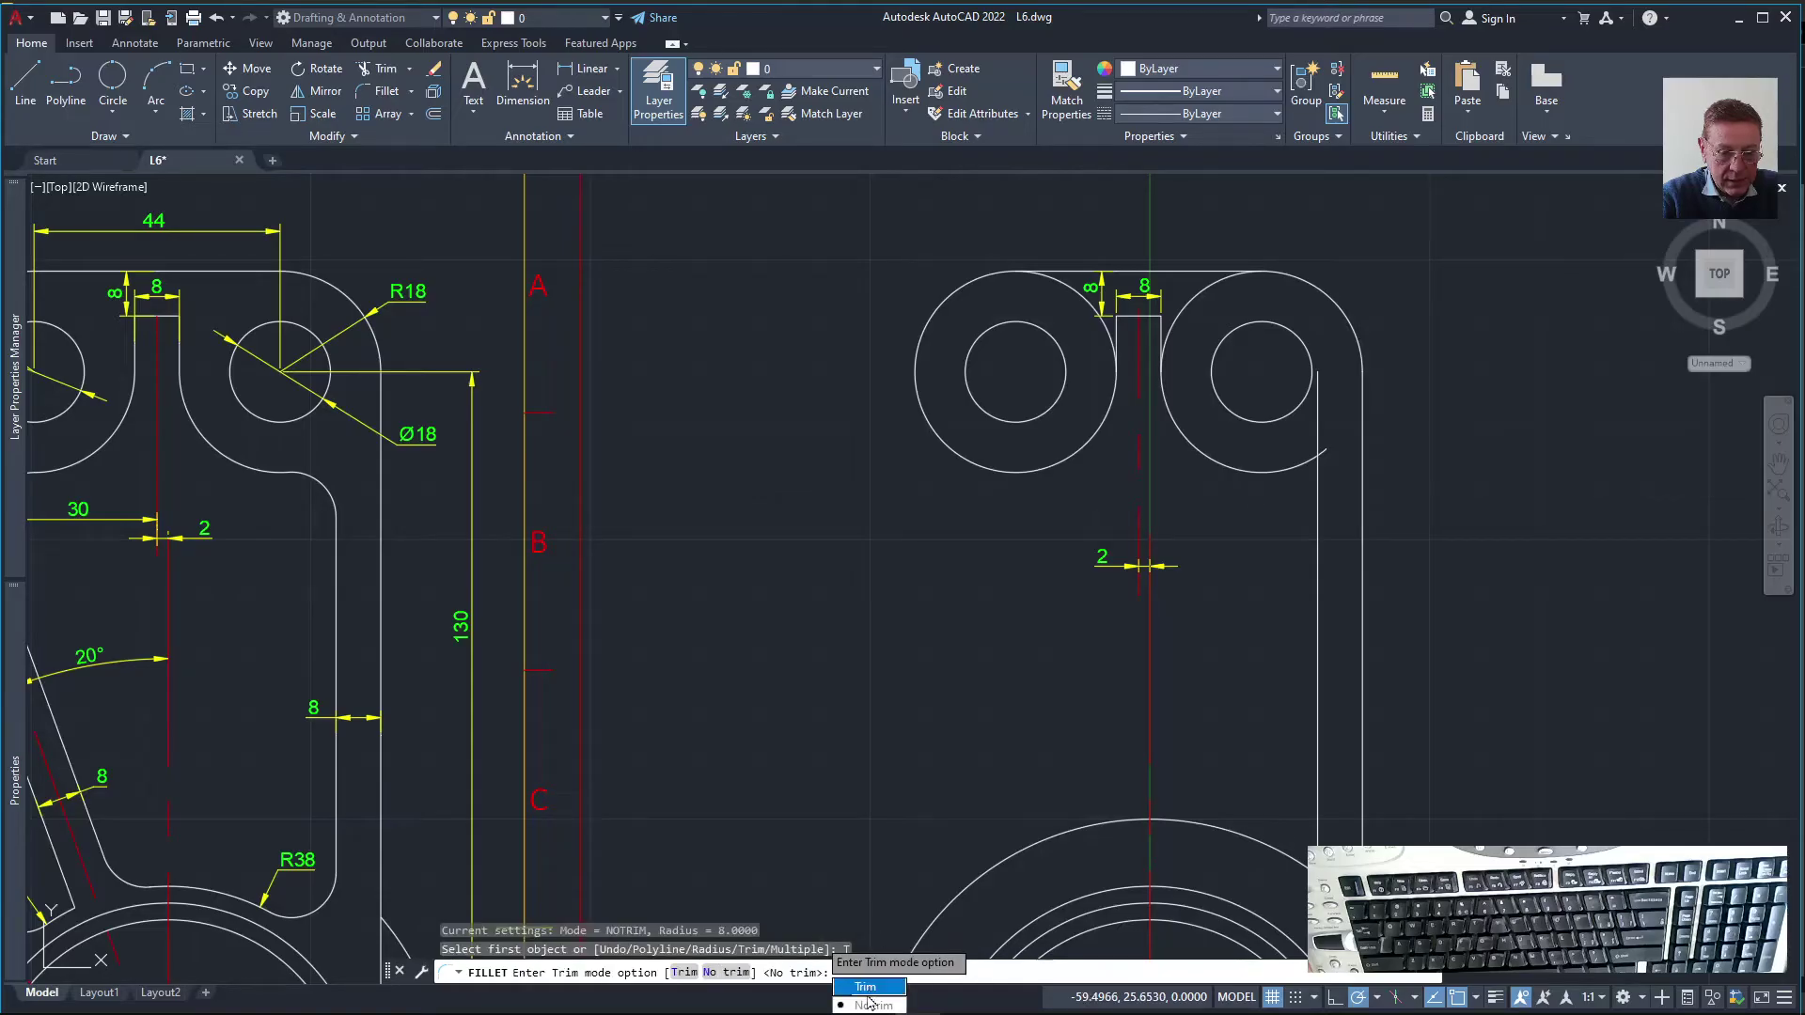
left_click(866, 987)
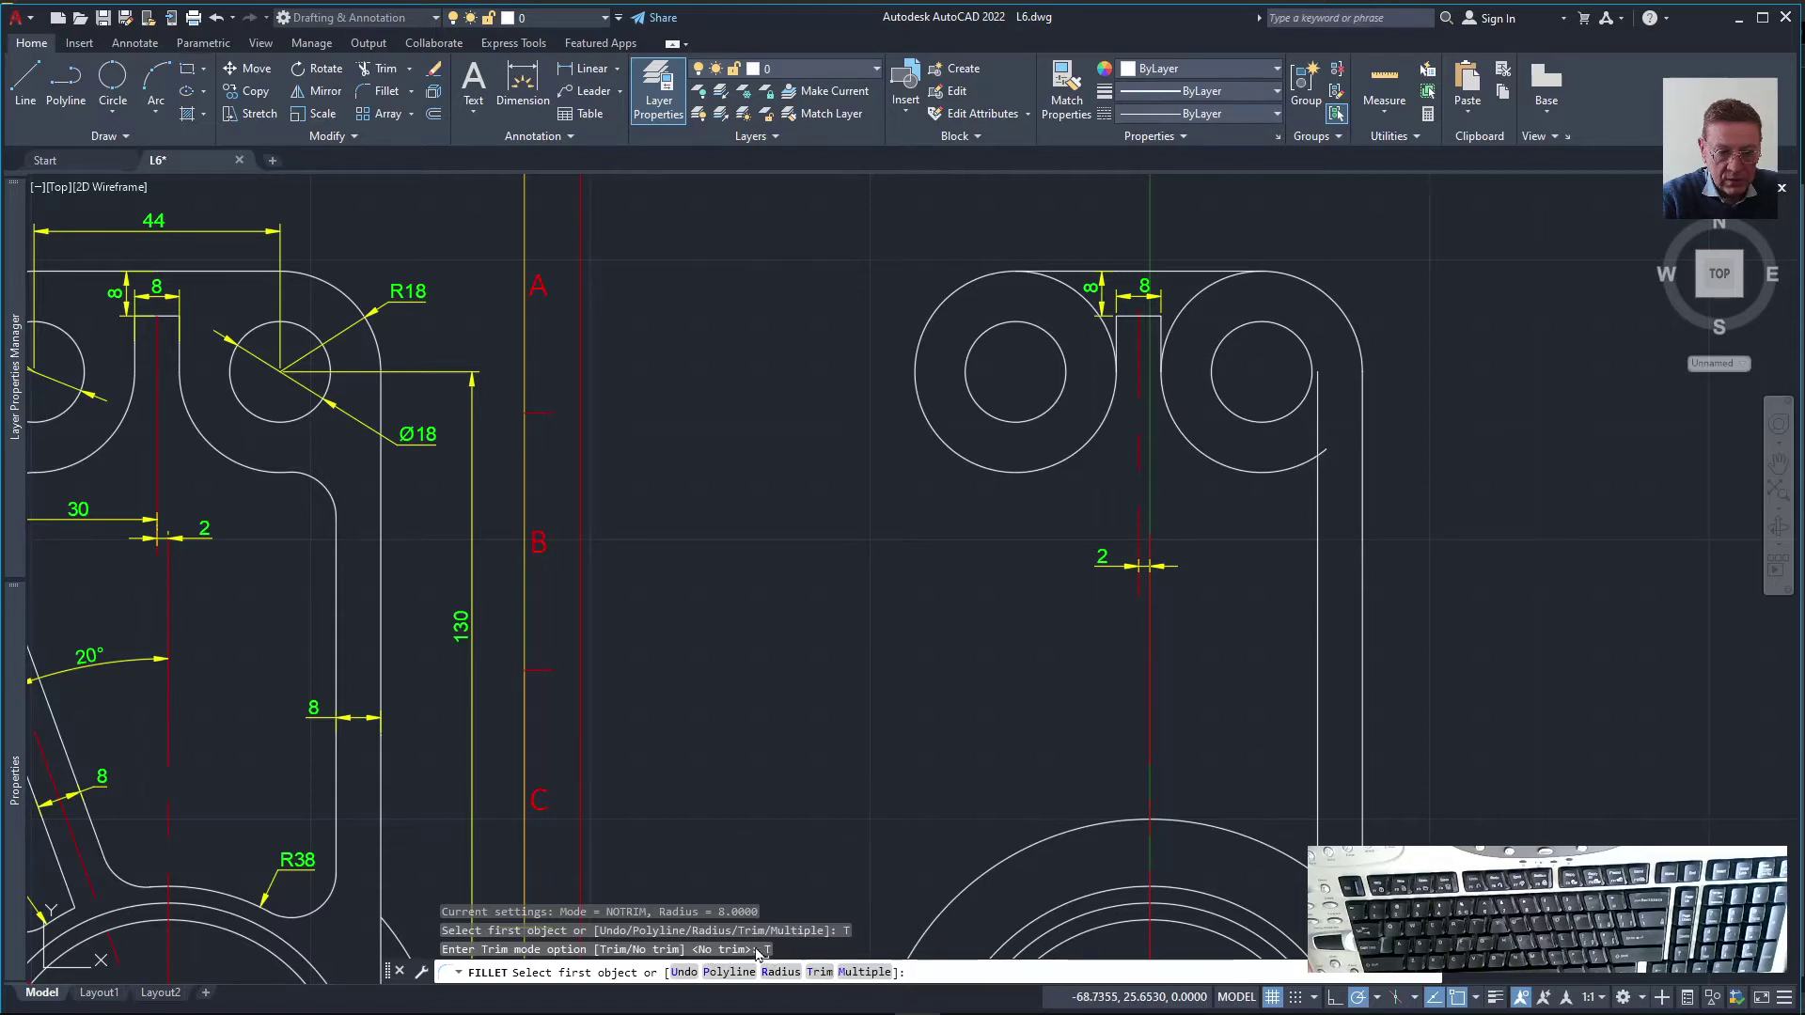
left_click(1296, 468)
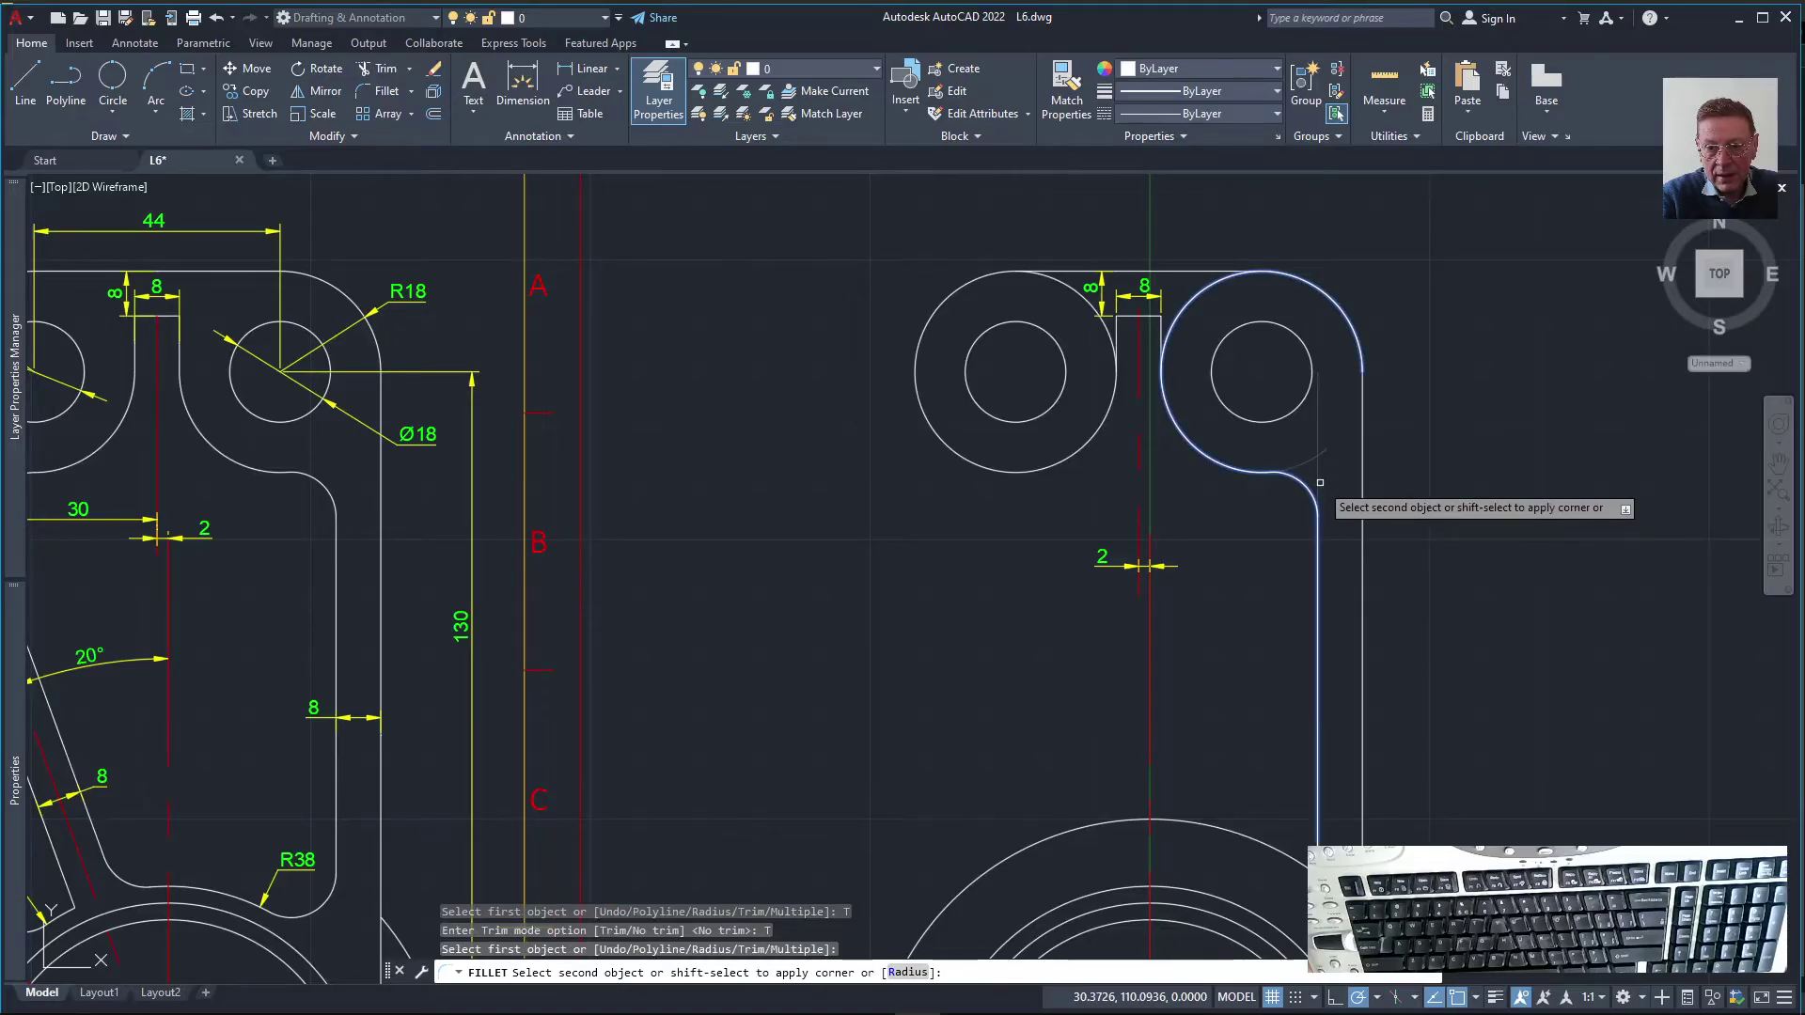
left_click(1320, 482)
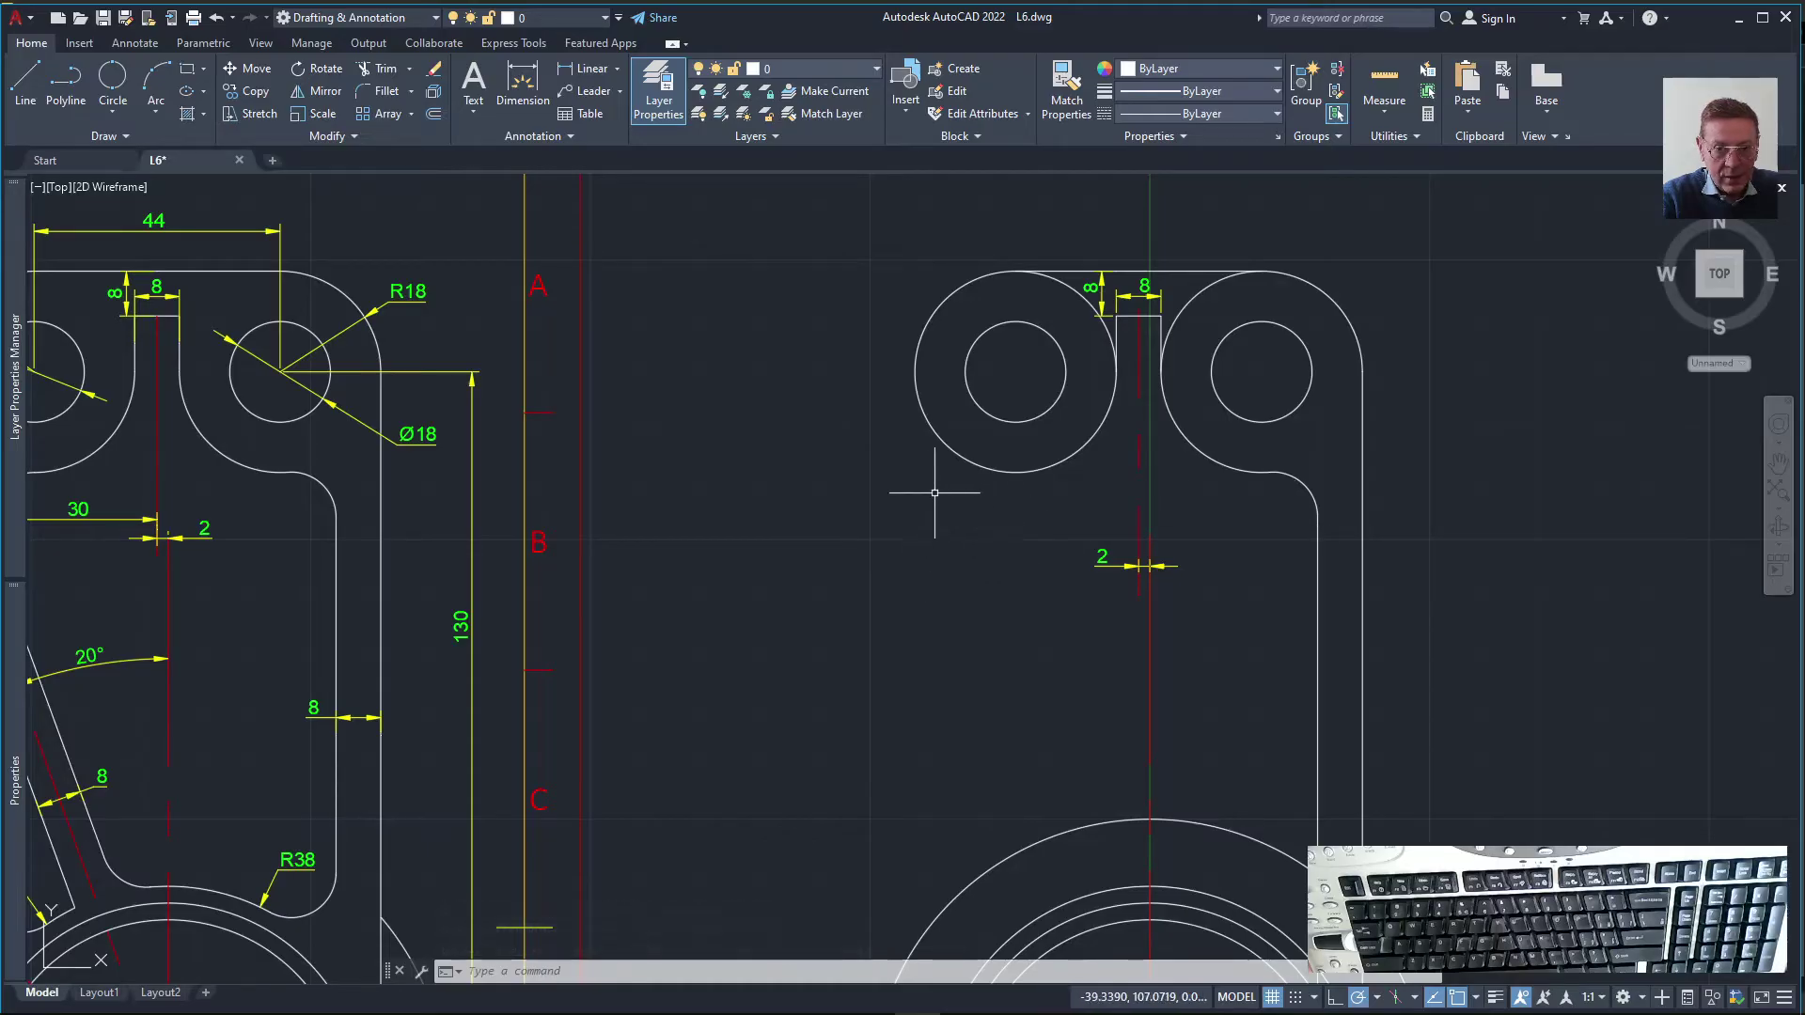
Trim away the inner arcs of both upper outer circles between the top edge and the slot sides
right_click(936, 485)
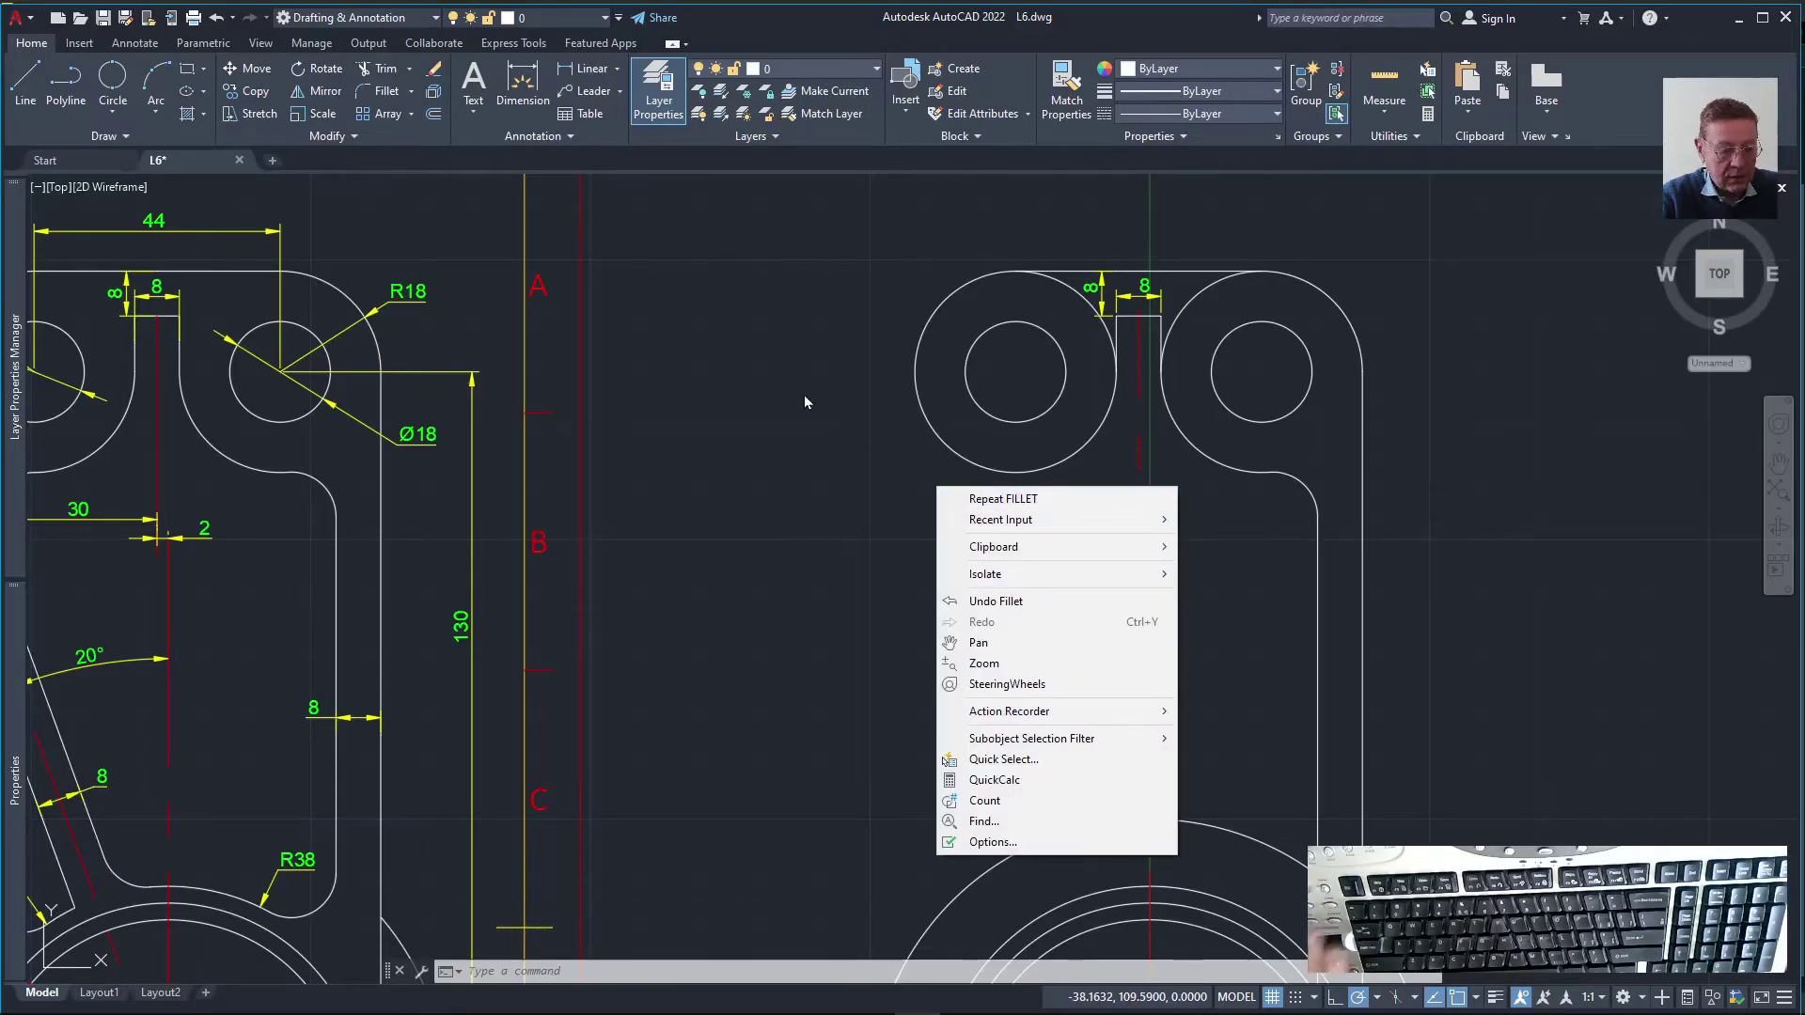
key("Escape")
type("tr")
key("Return")
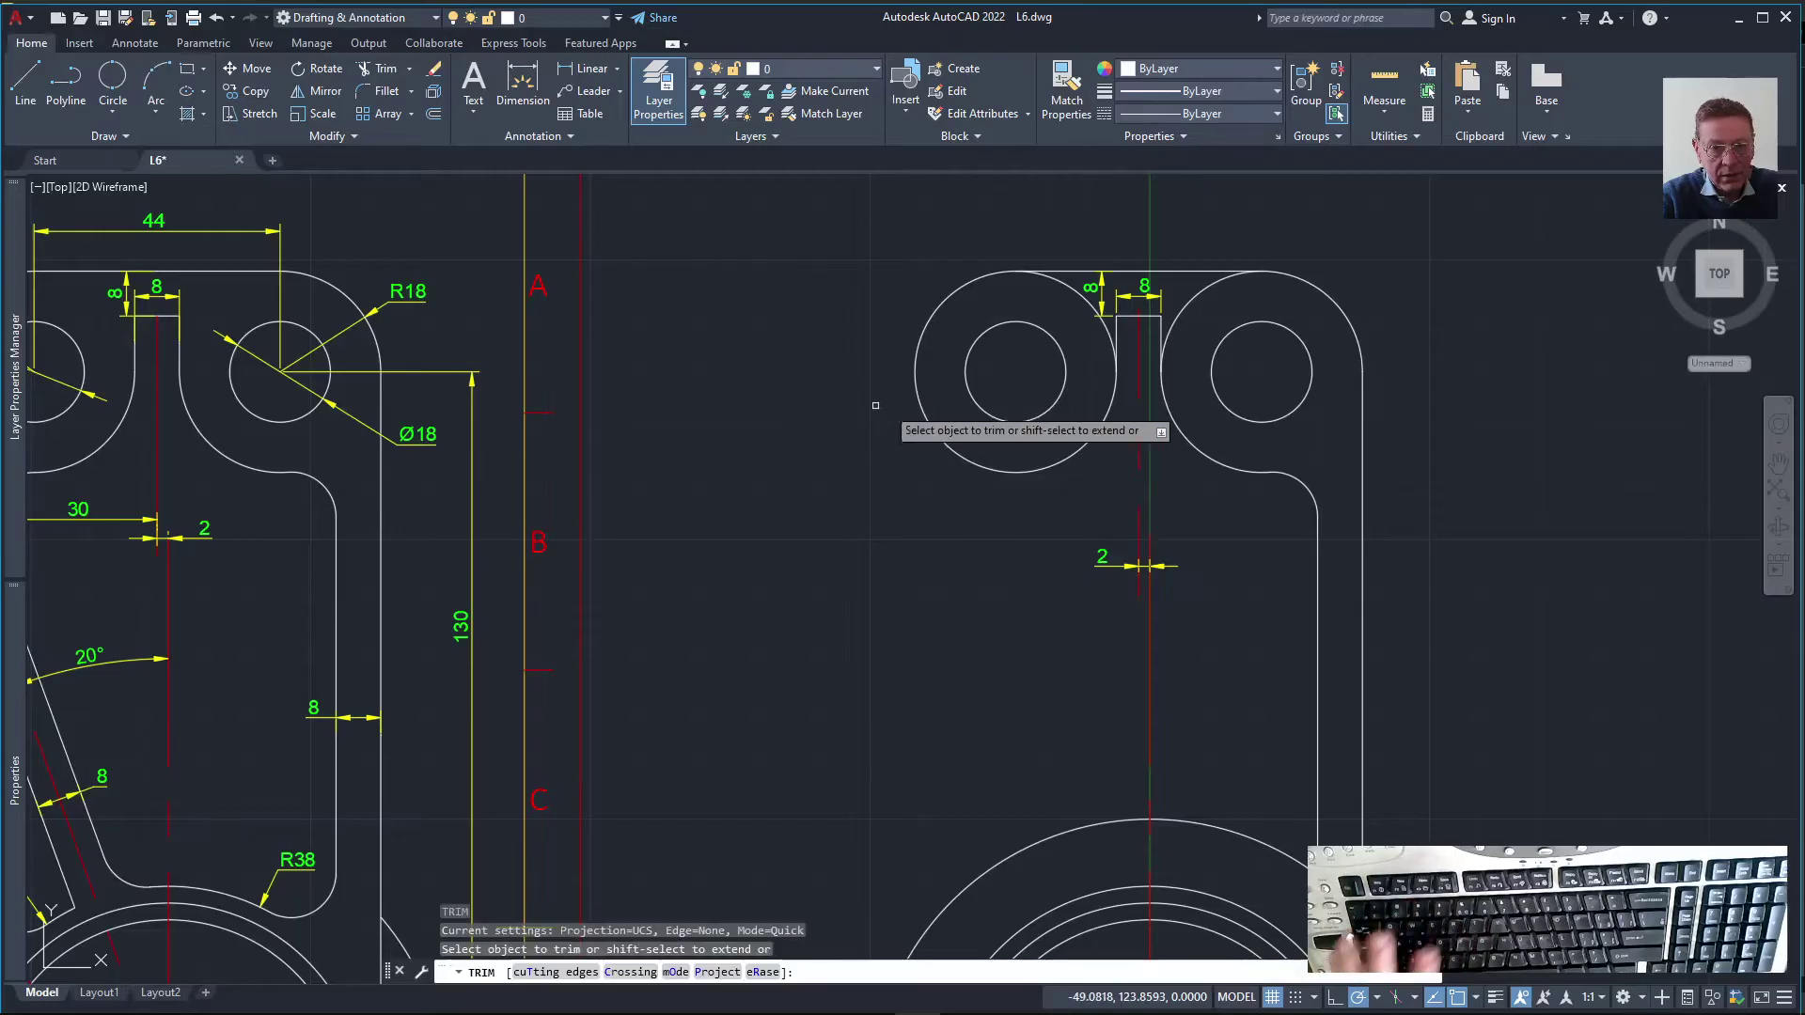
left_click(1176, 320)
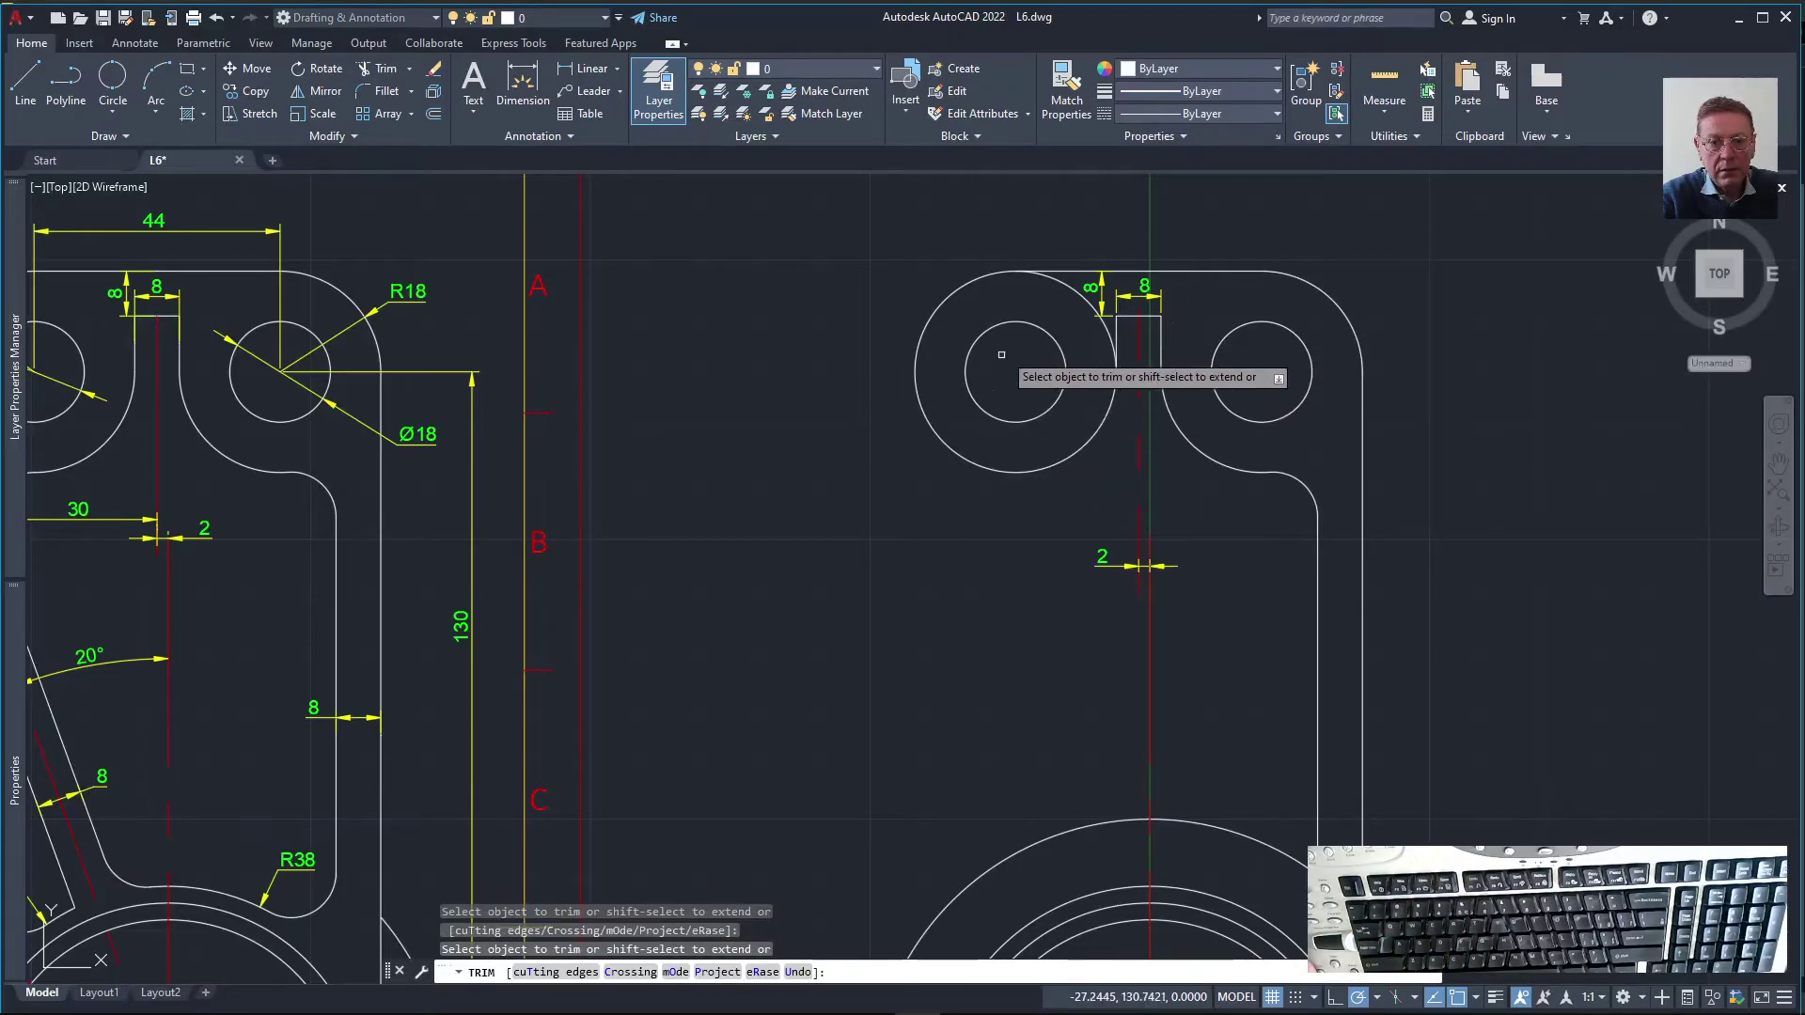
left_click(1054, 291)
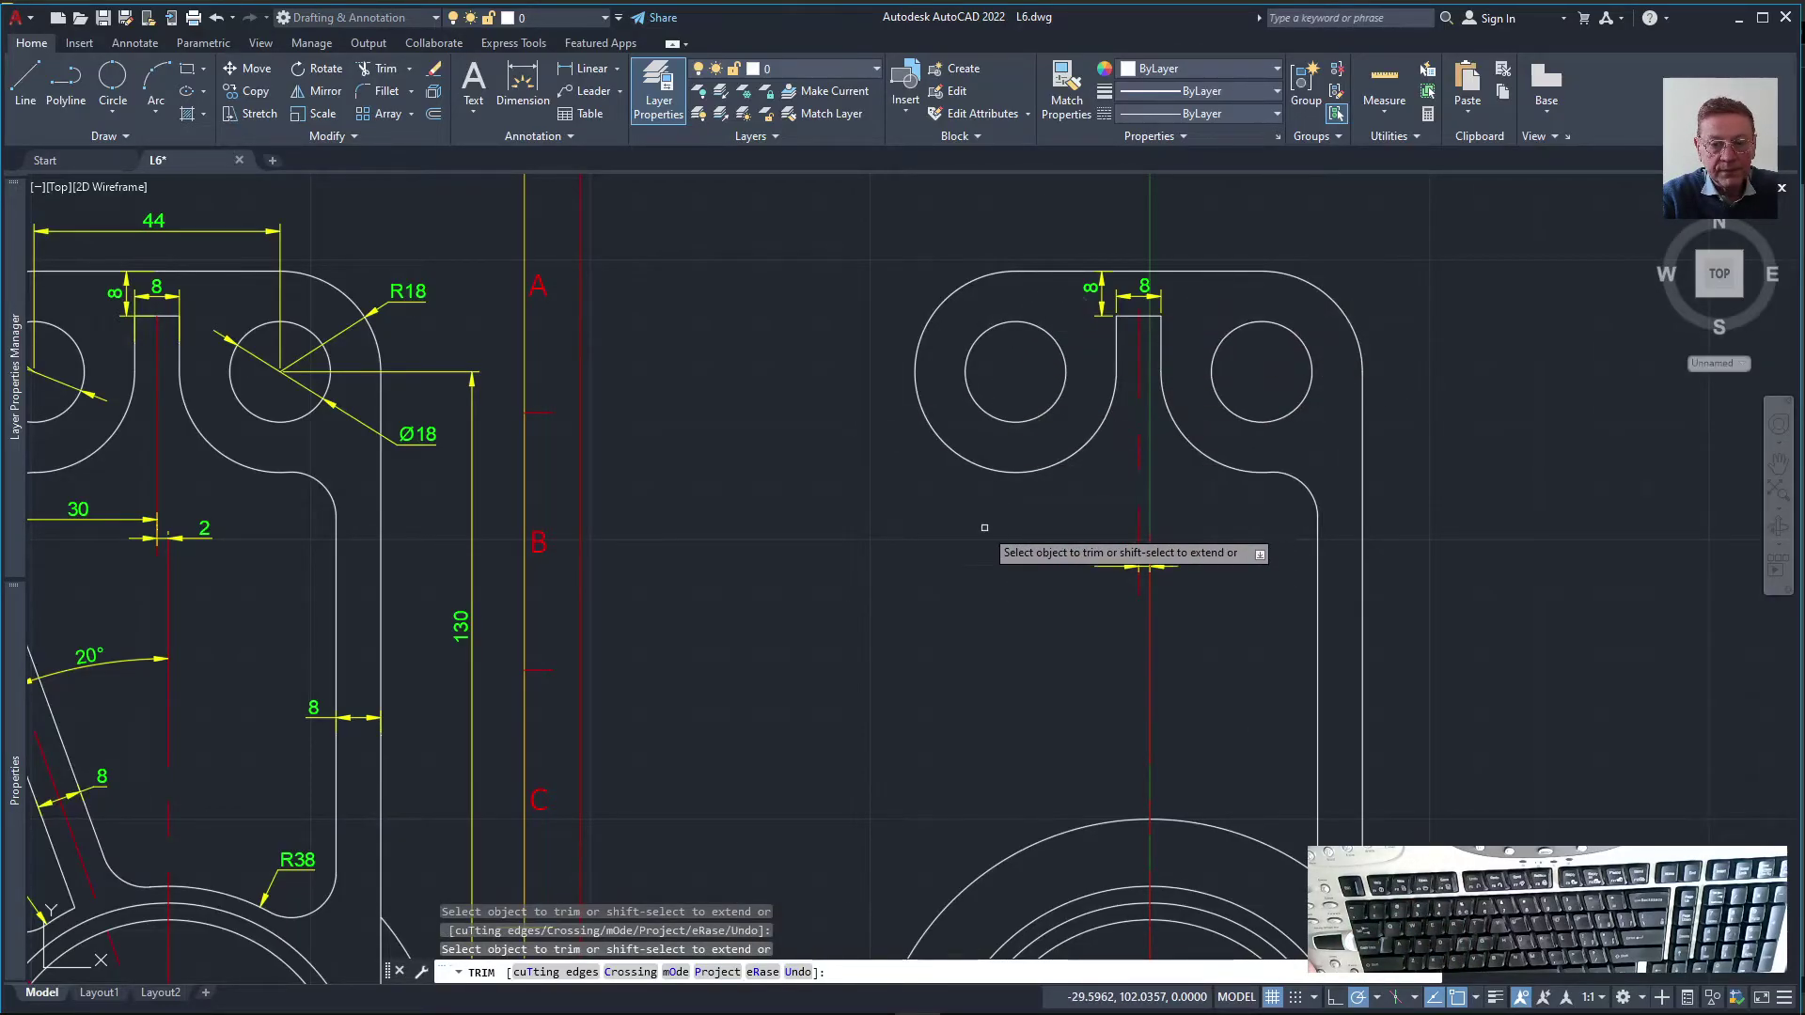
Make the Axix layer current and end the Trim command
scroll(985, 522, "down", 3)
mouse_move(601, 462)
middle_mouse_down()
mouse_move(734, 340)
mouse_move(791, 328)
middle_mouse_up()
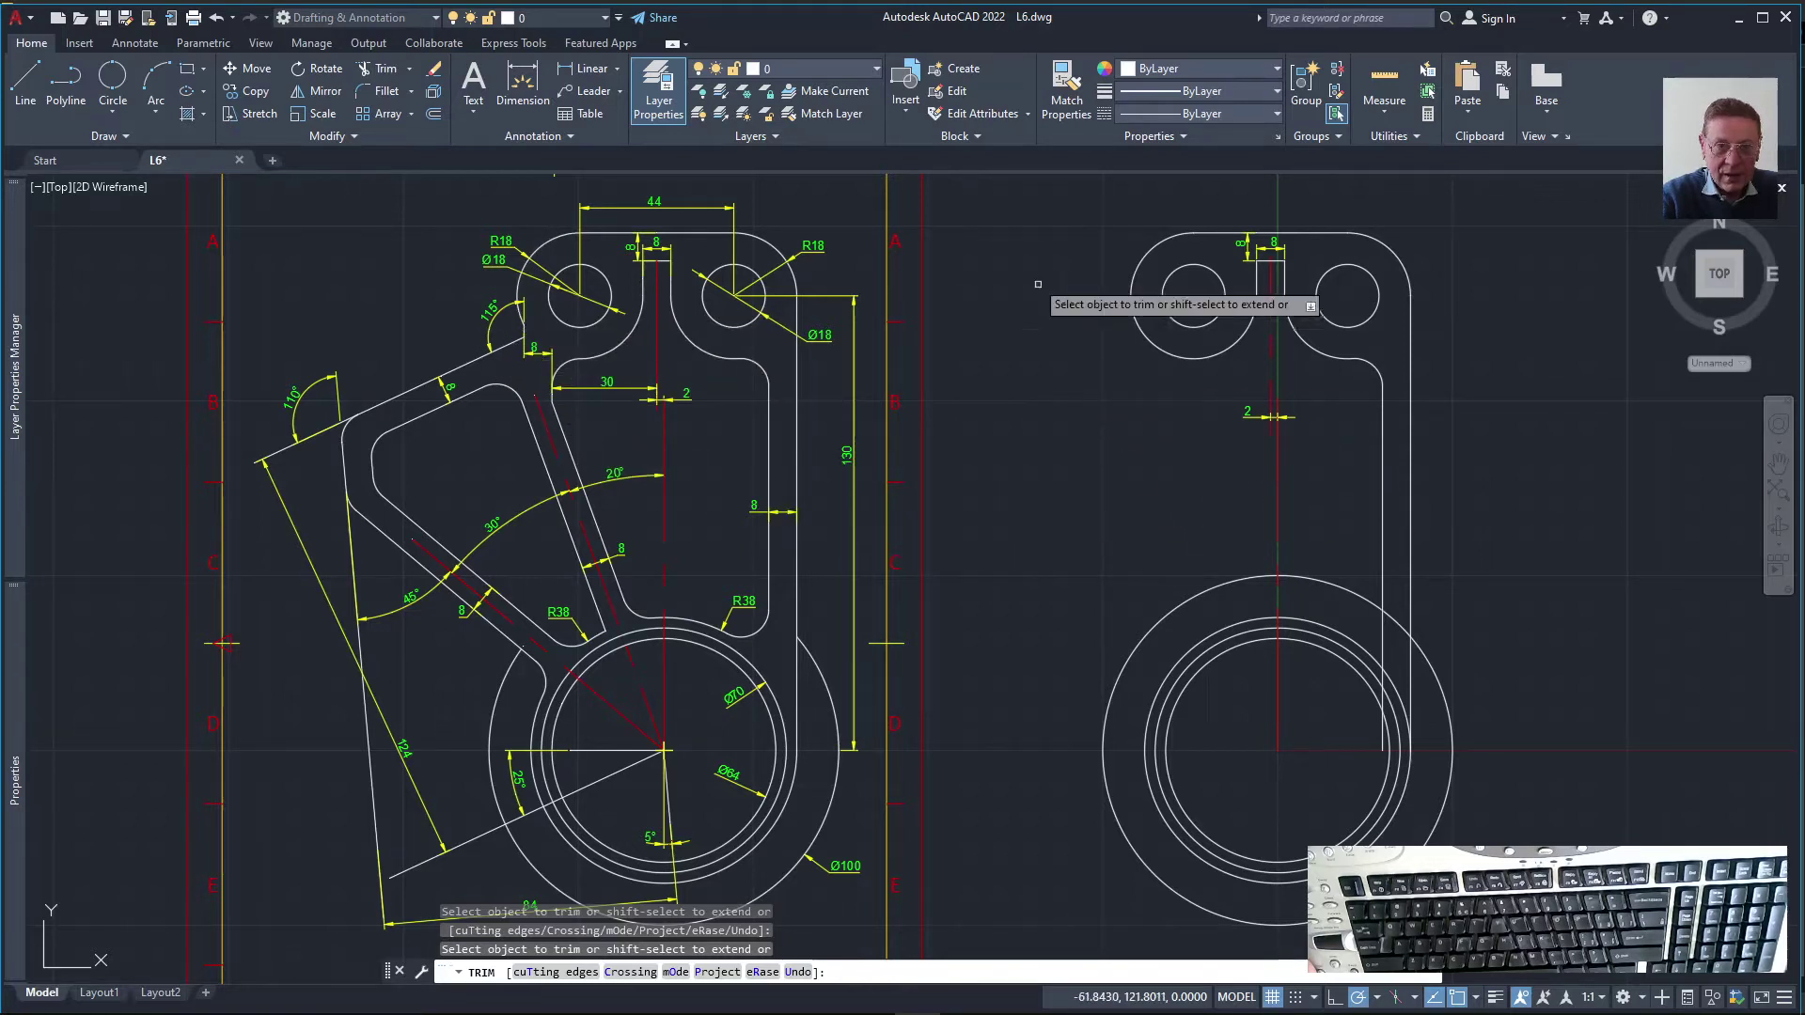
left_click(816, 72)
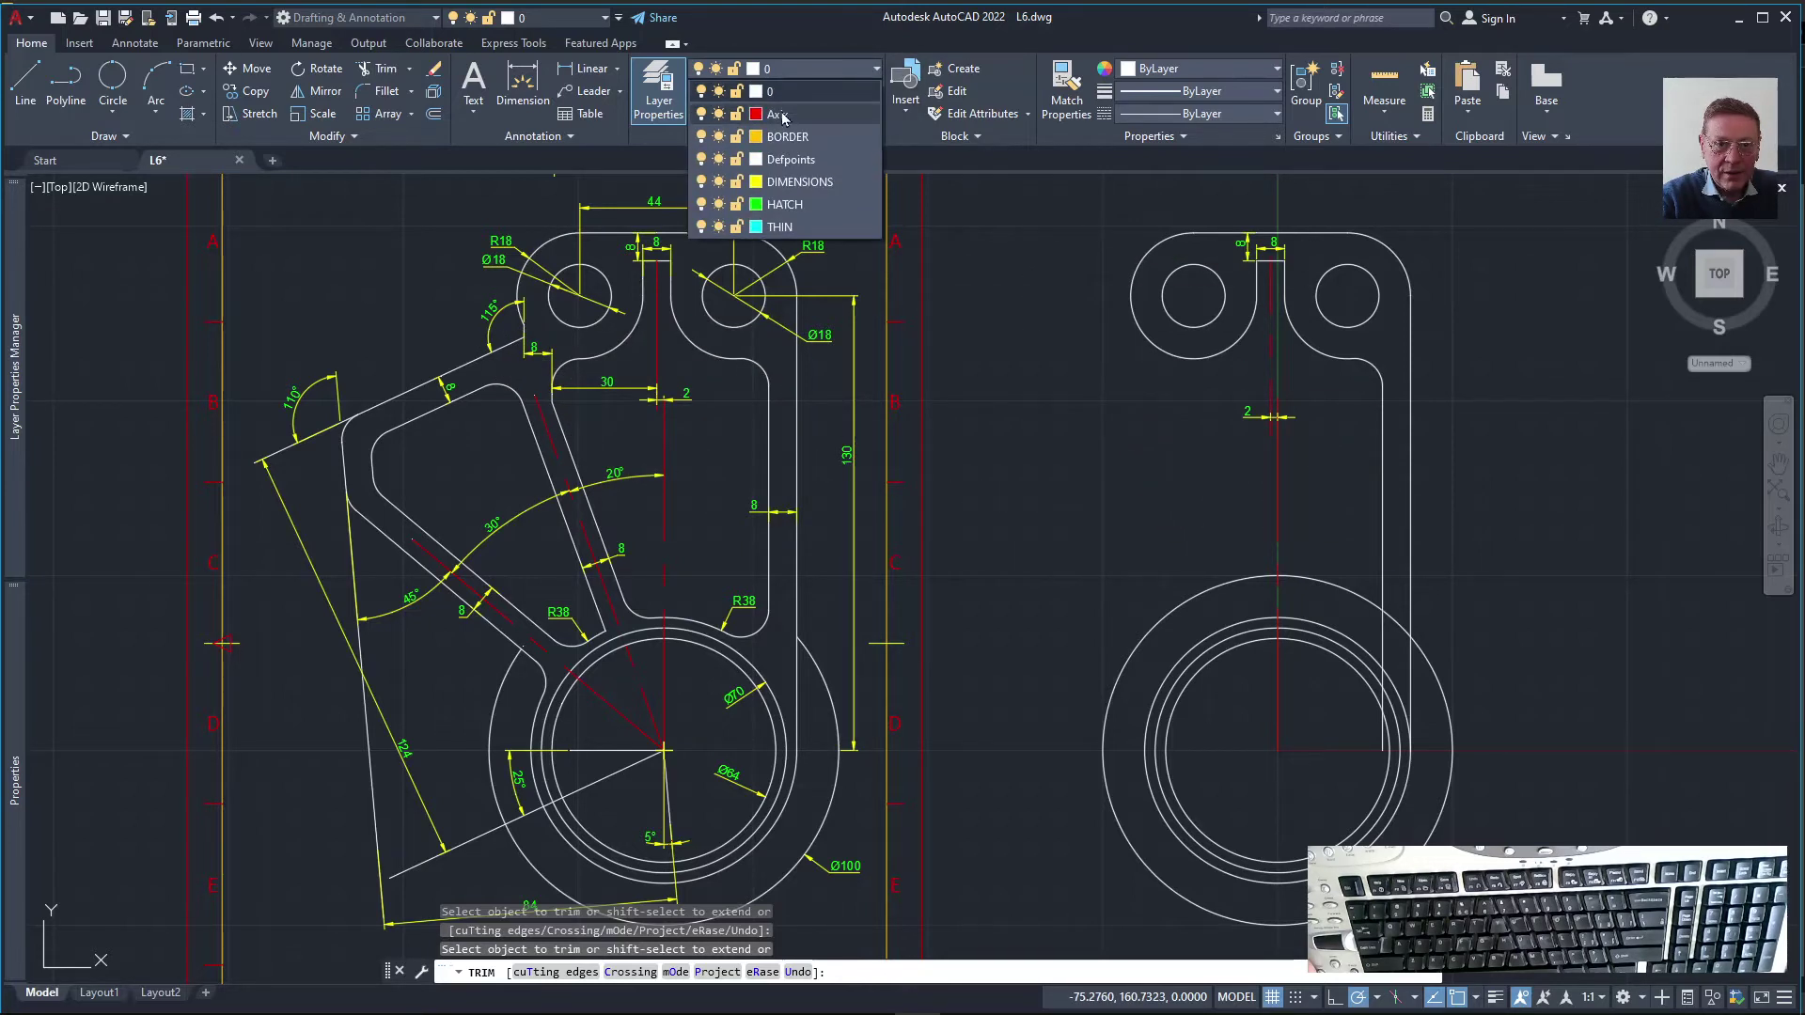
left_click(780, 114)
type("l")
key("Return")
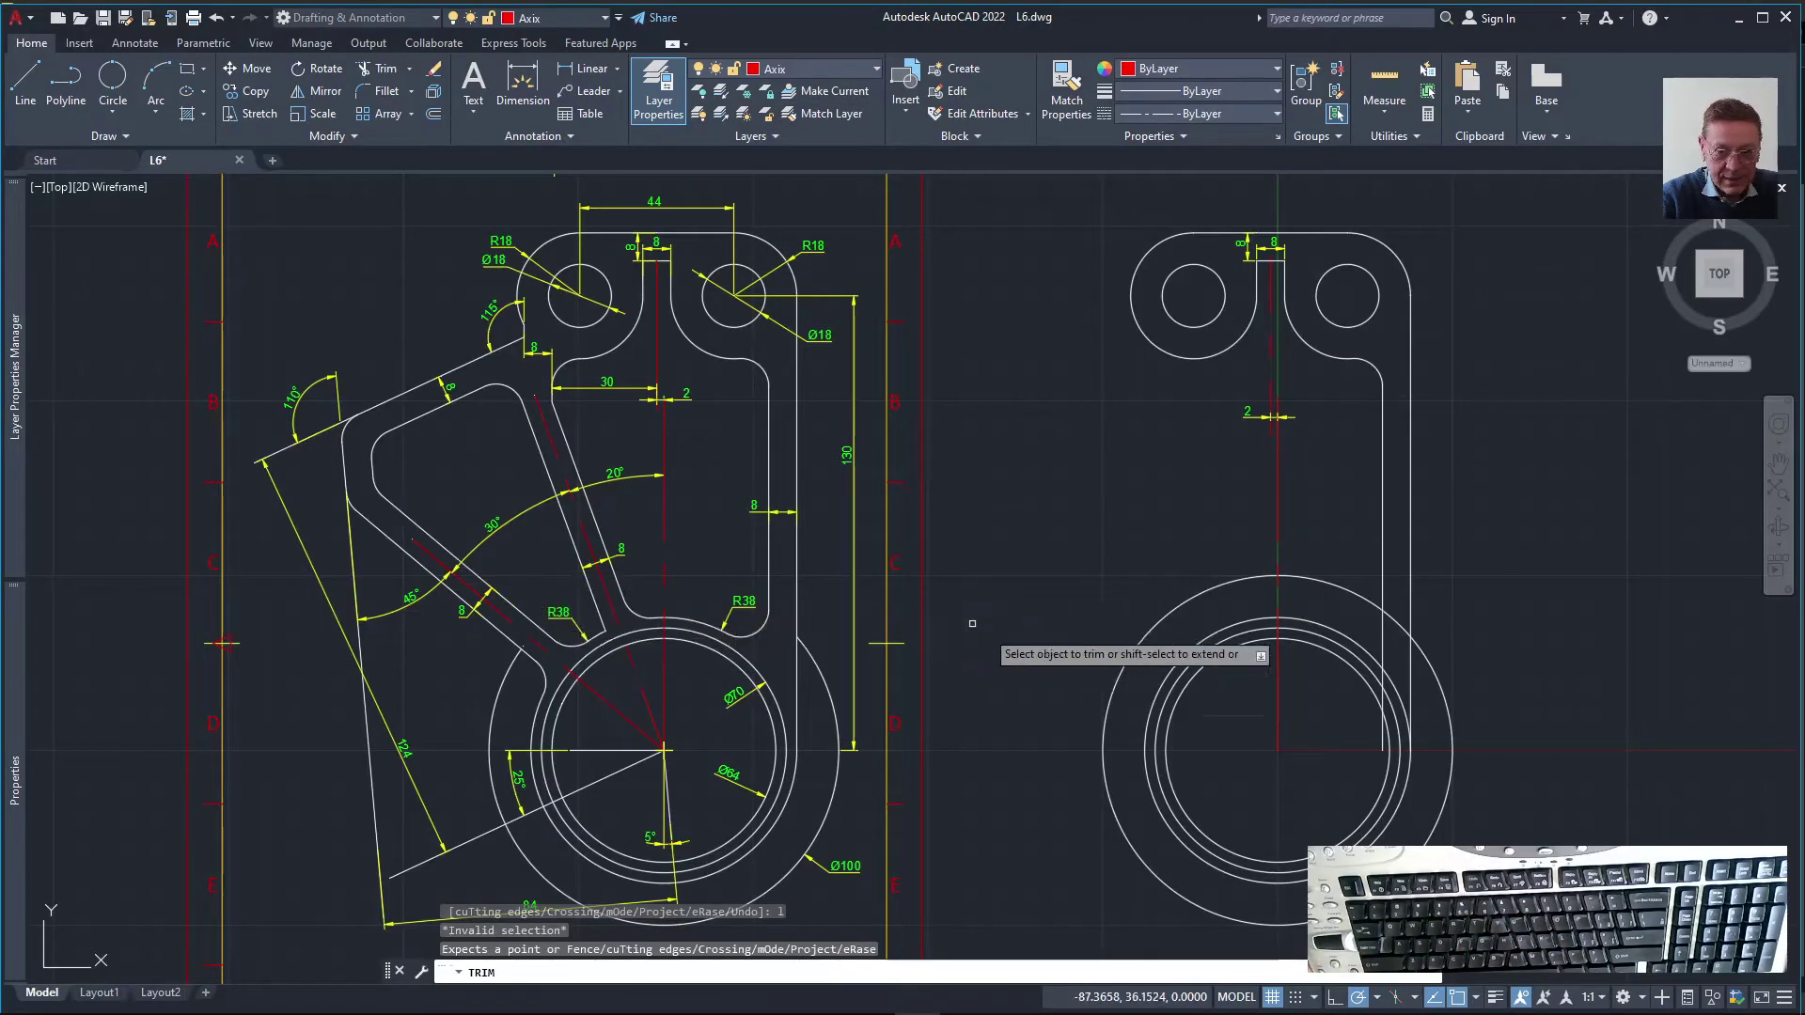
key("Escape")
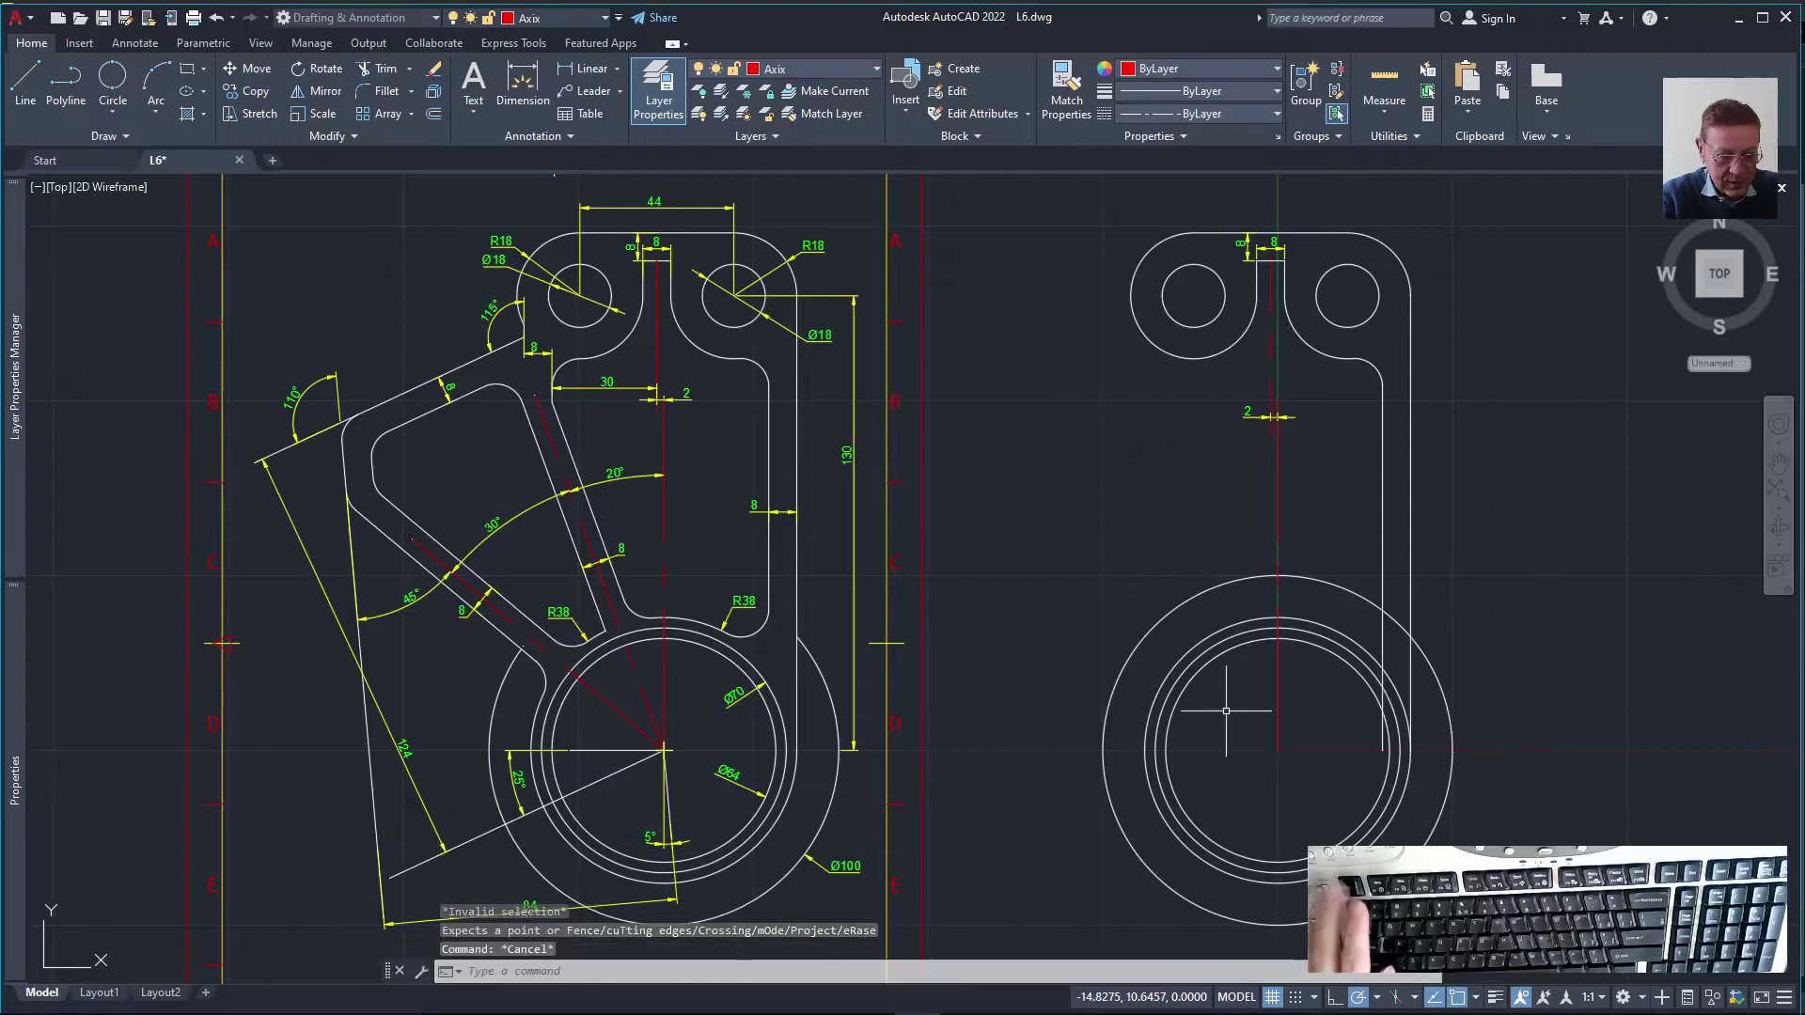
Draw an axis line about 100 long at 110° from the centre of the large concentric circles
type("l")
key("Return")
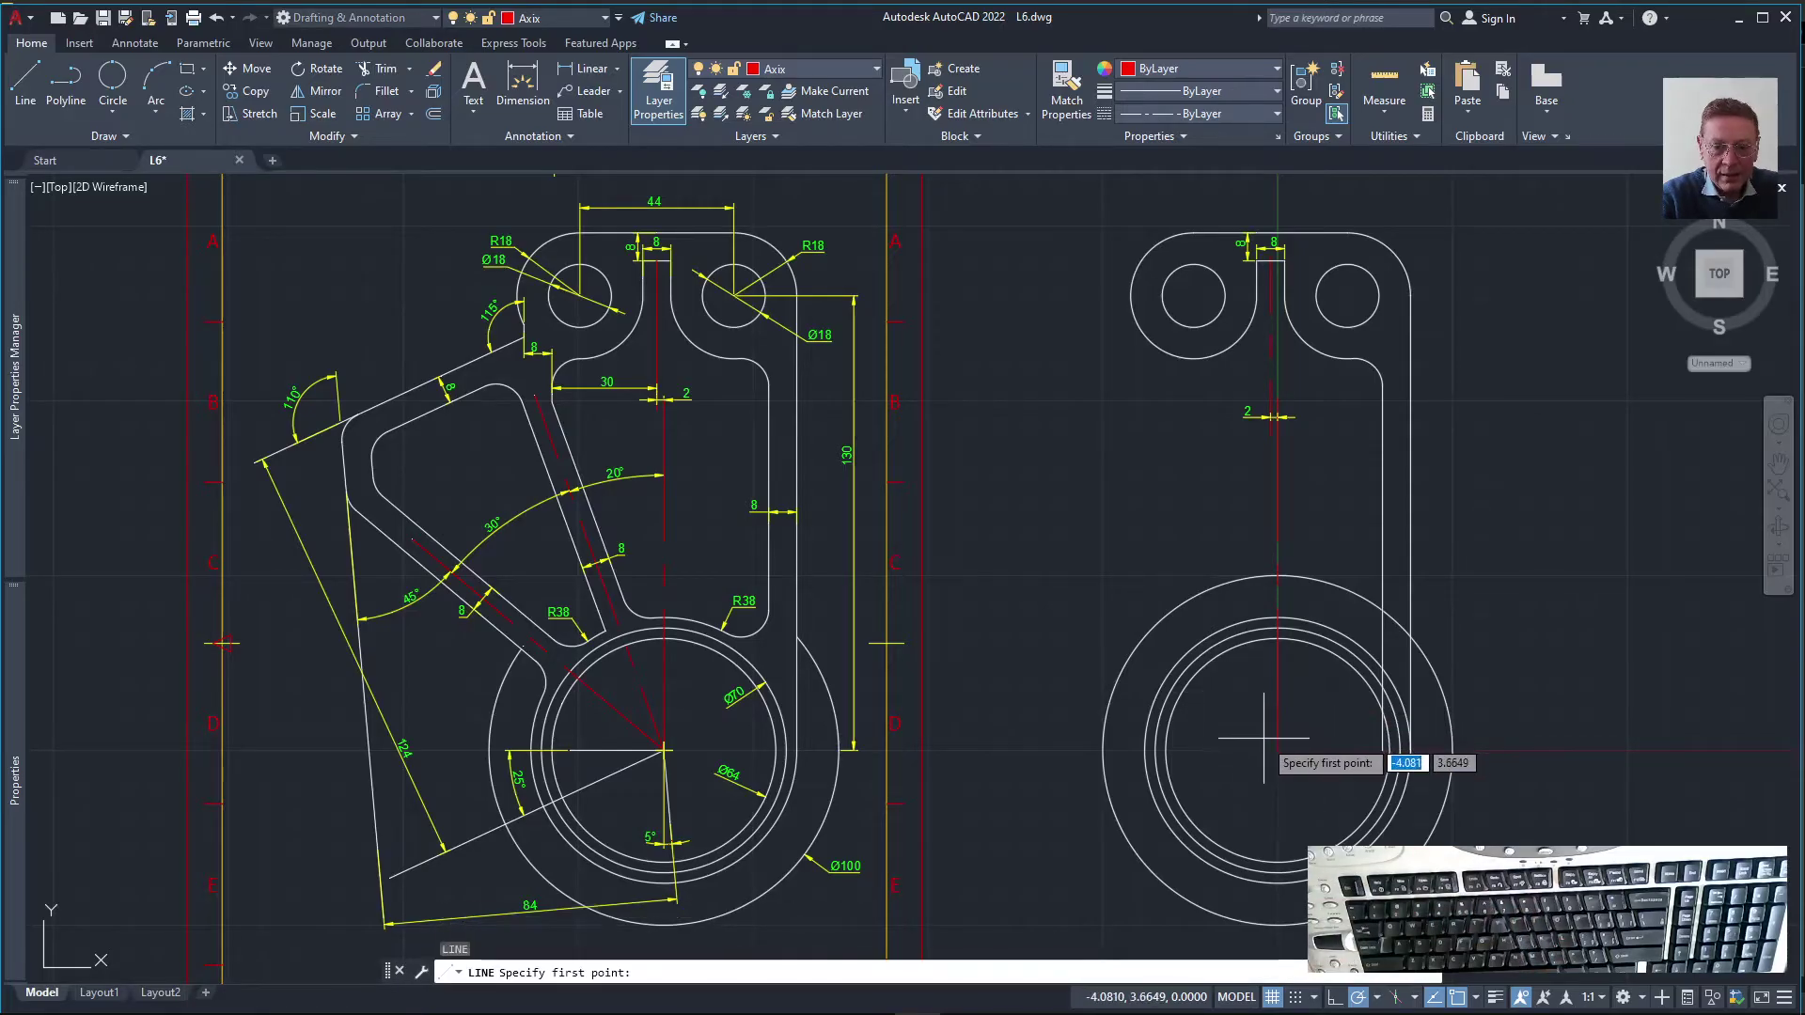
left_click(1269, 634)
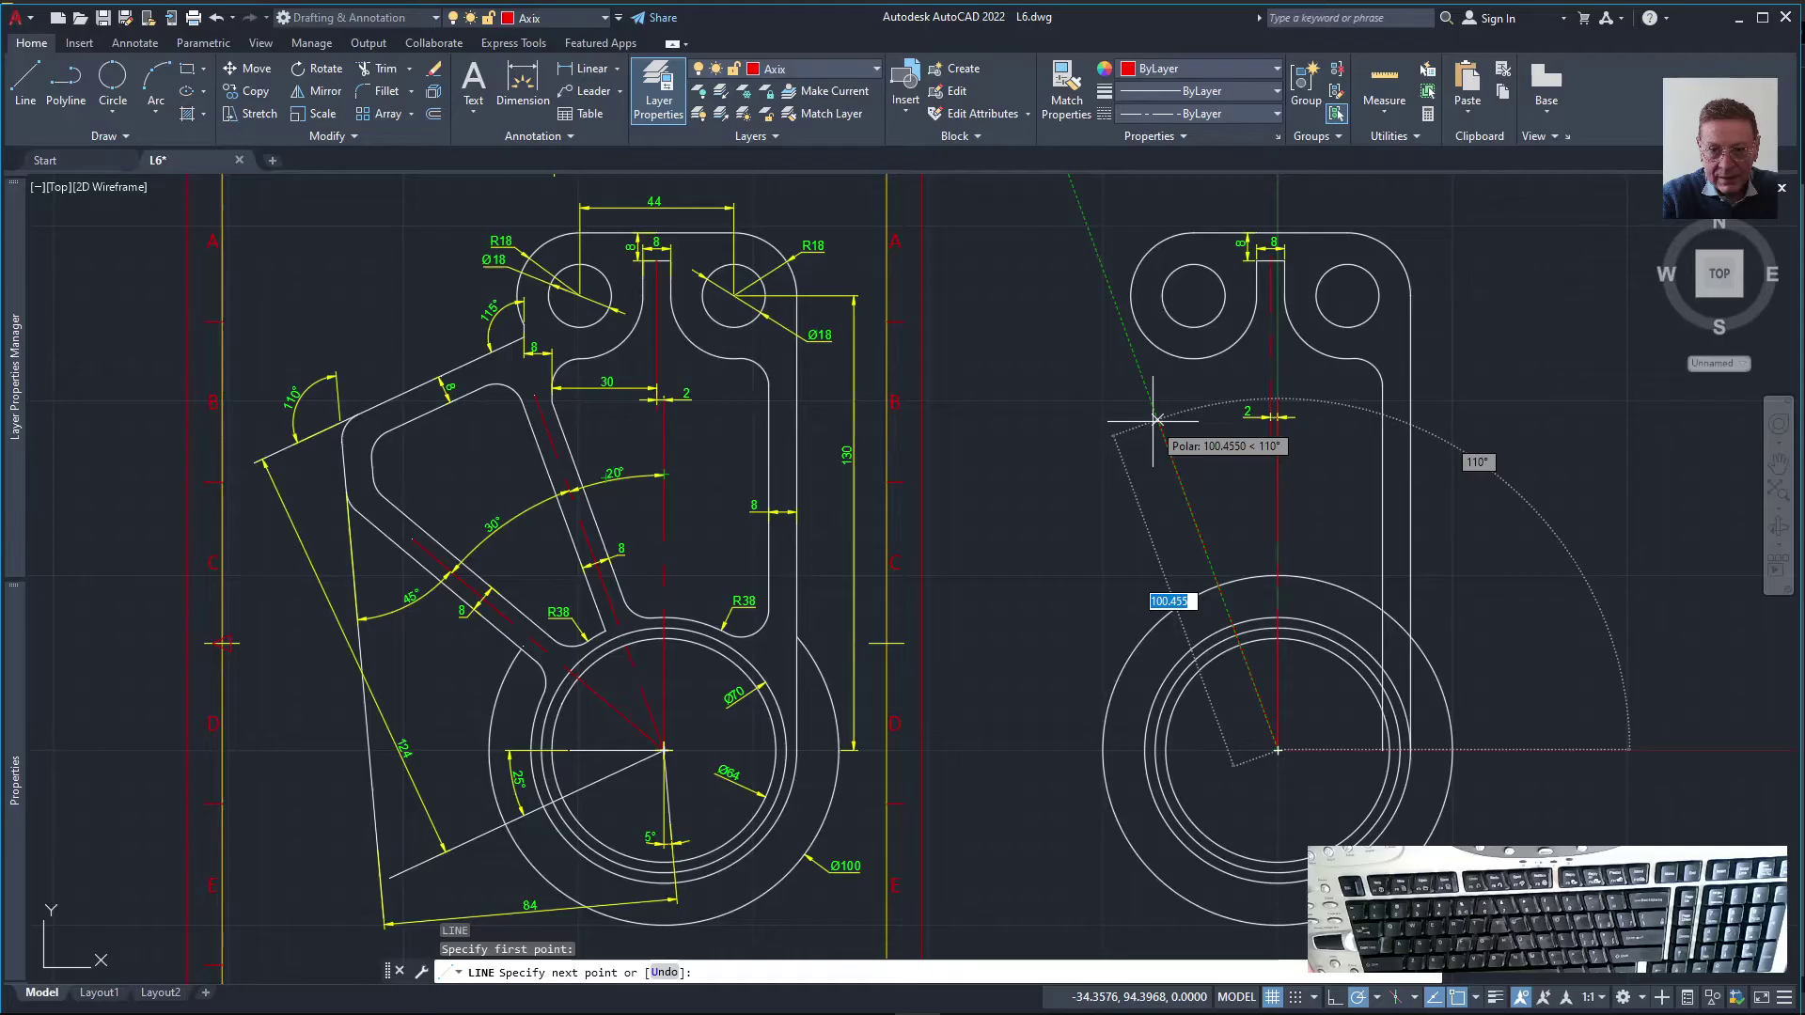
left_click(1157, 419)
right_click(1152, 423)
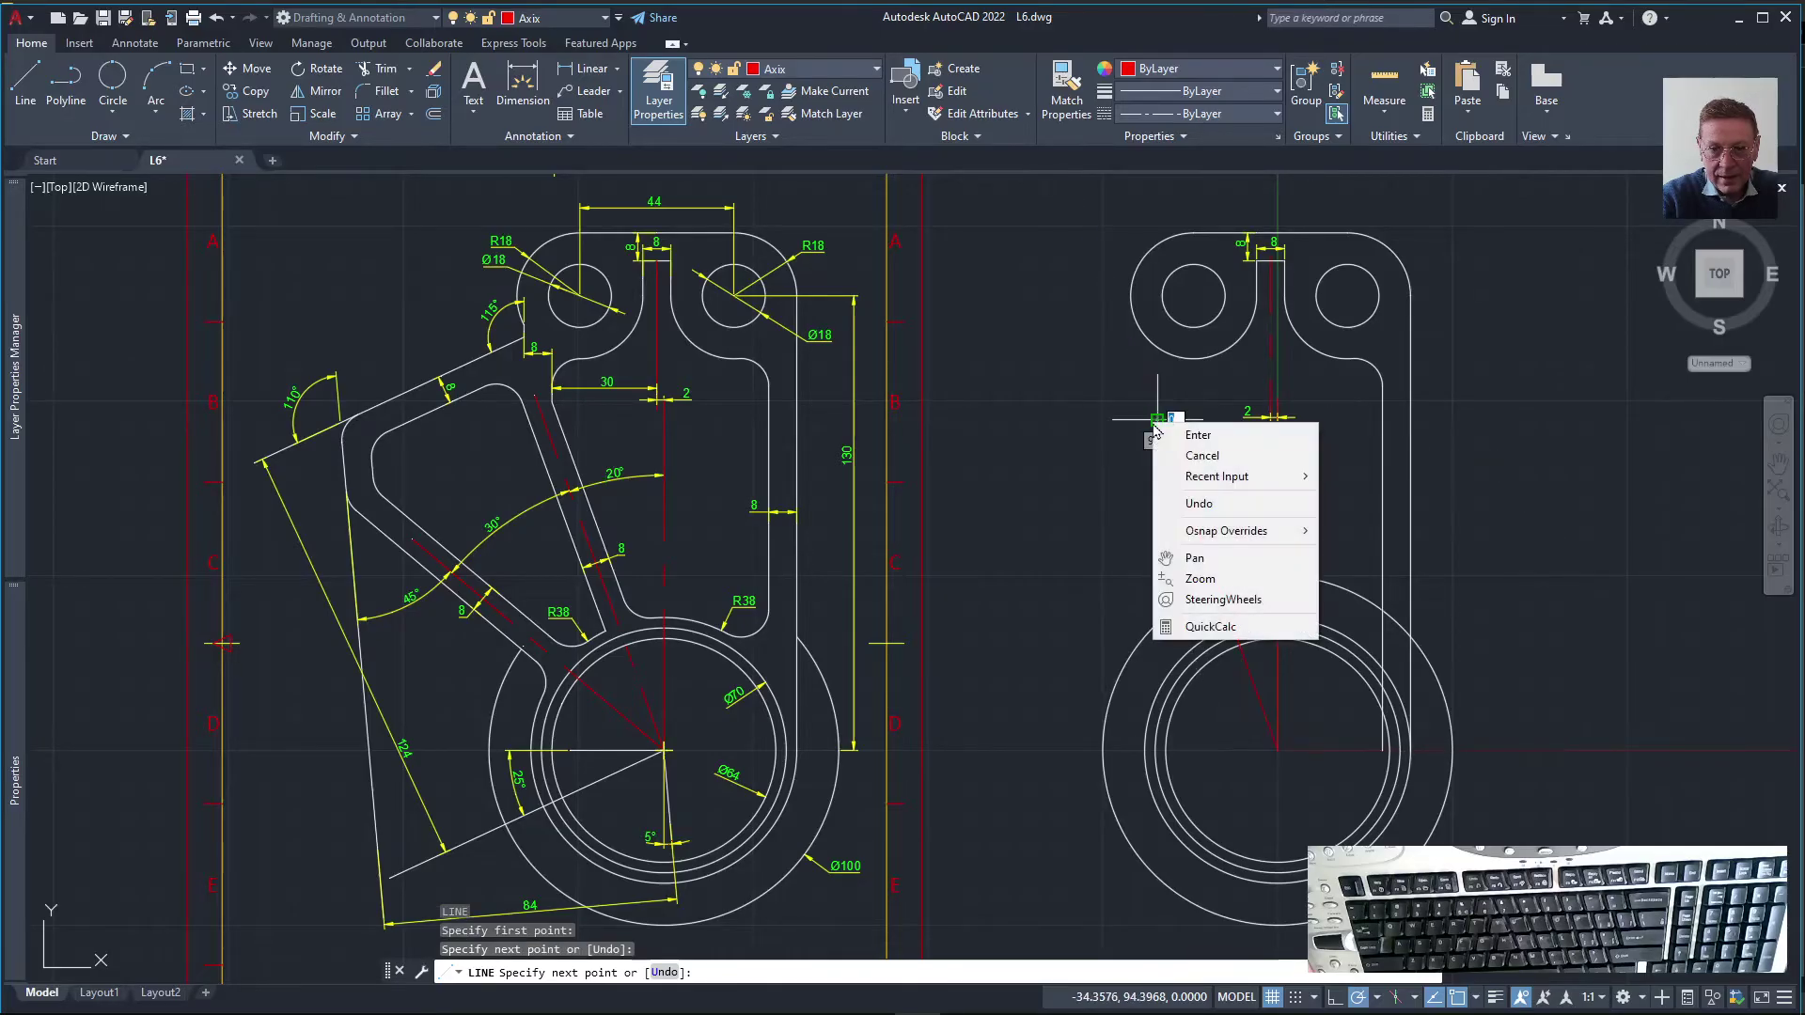
left_click(1177, 429)
Draw a second axis line about 105 long at 140° from the centre of the large circles
key("Return")
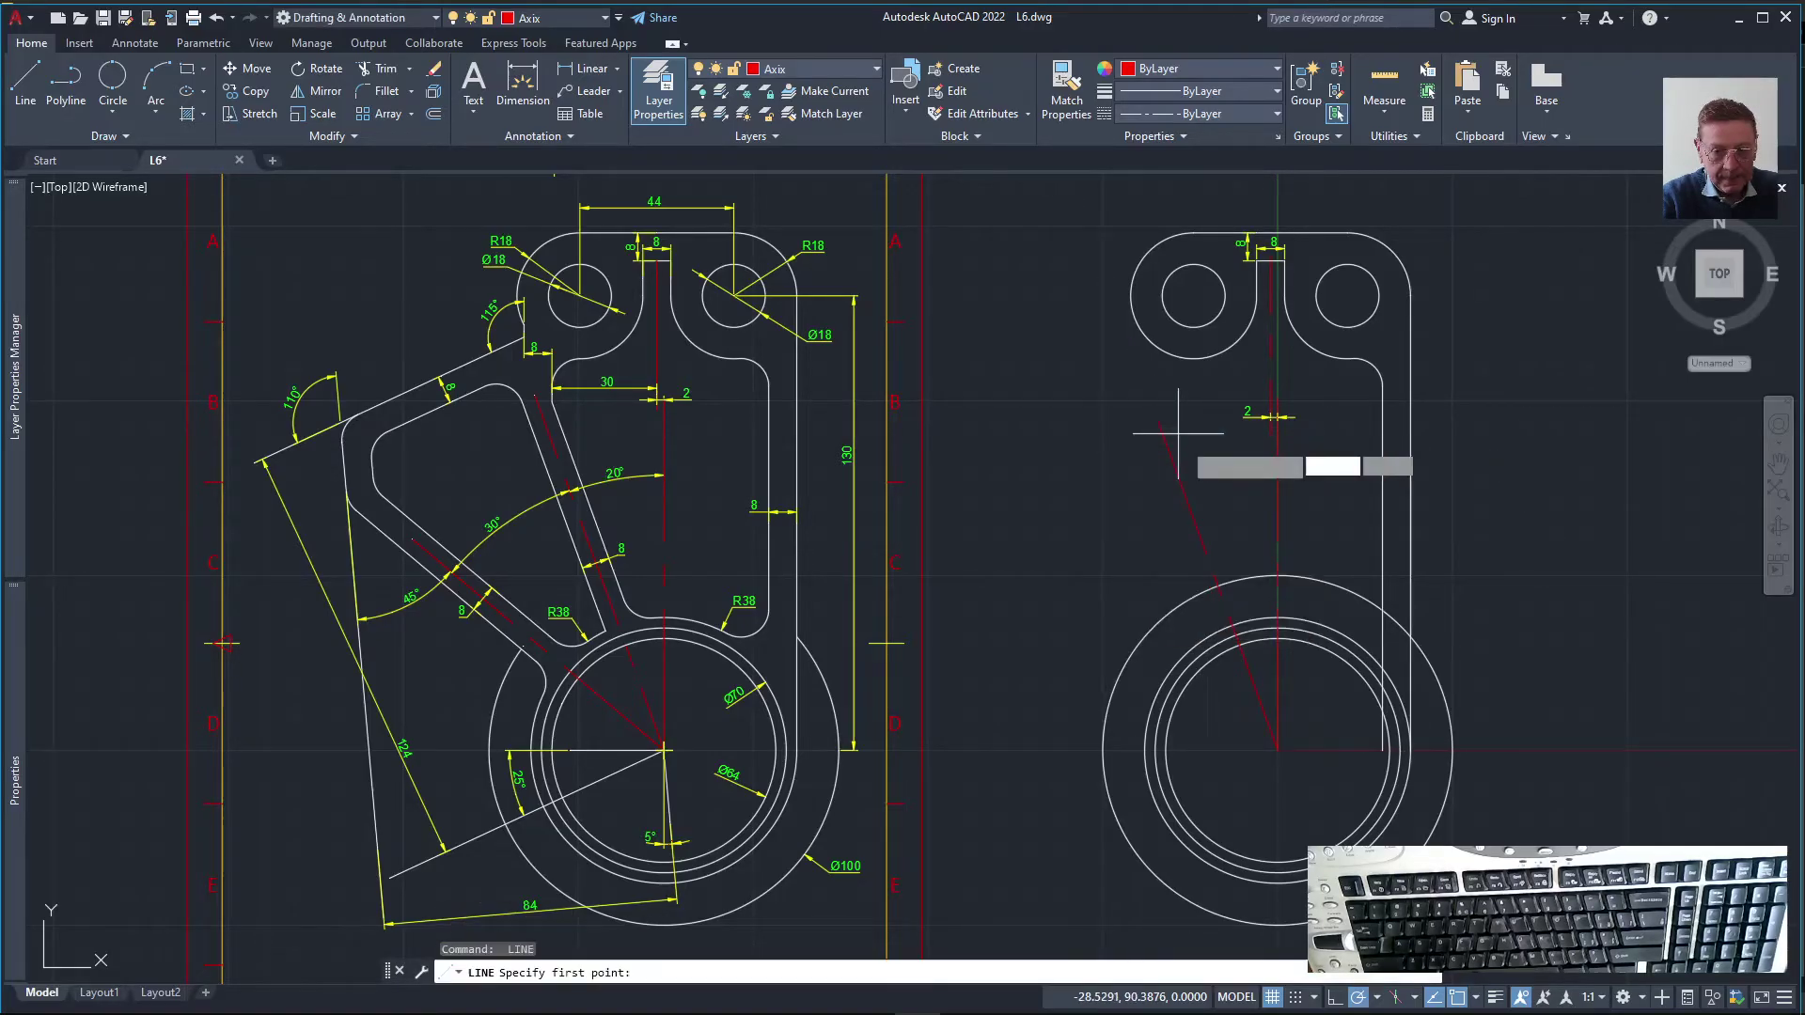
left_click(1277, 750)
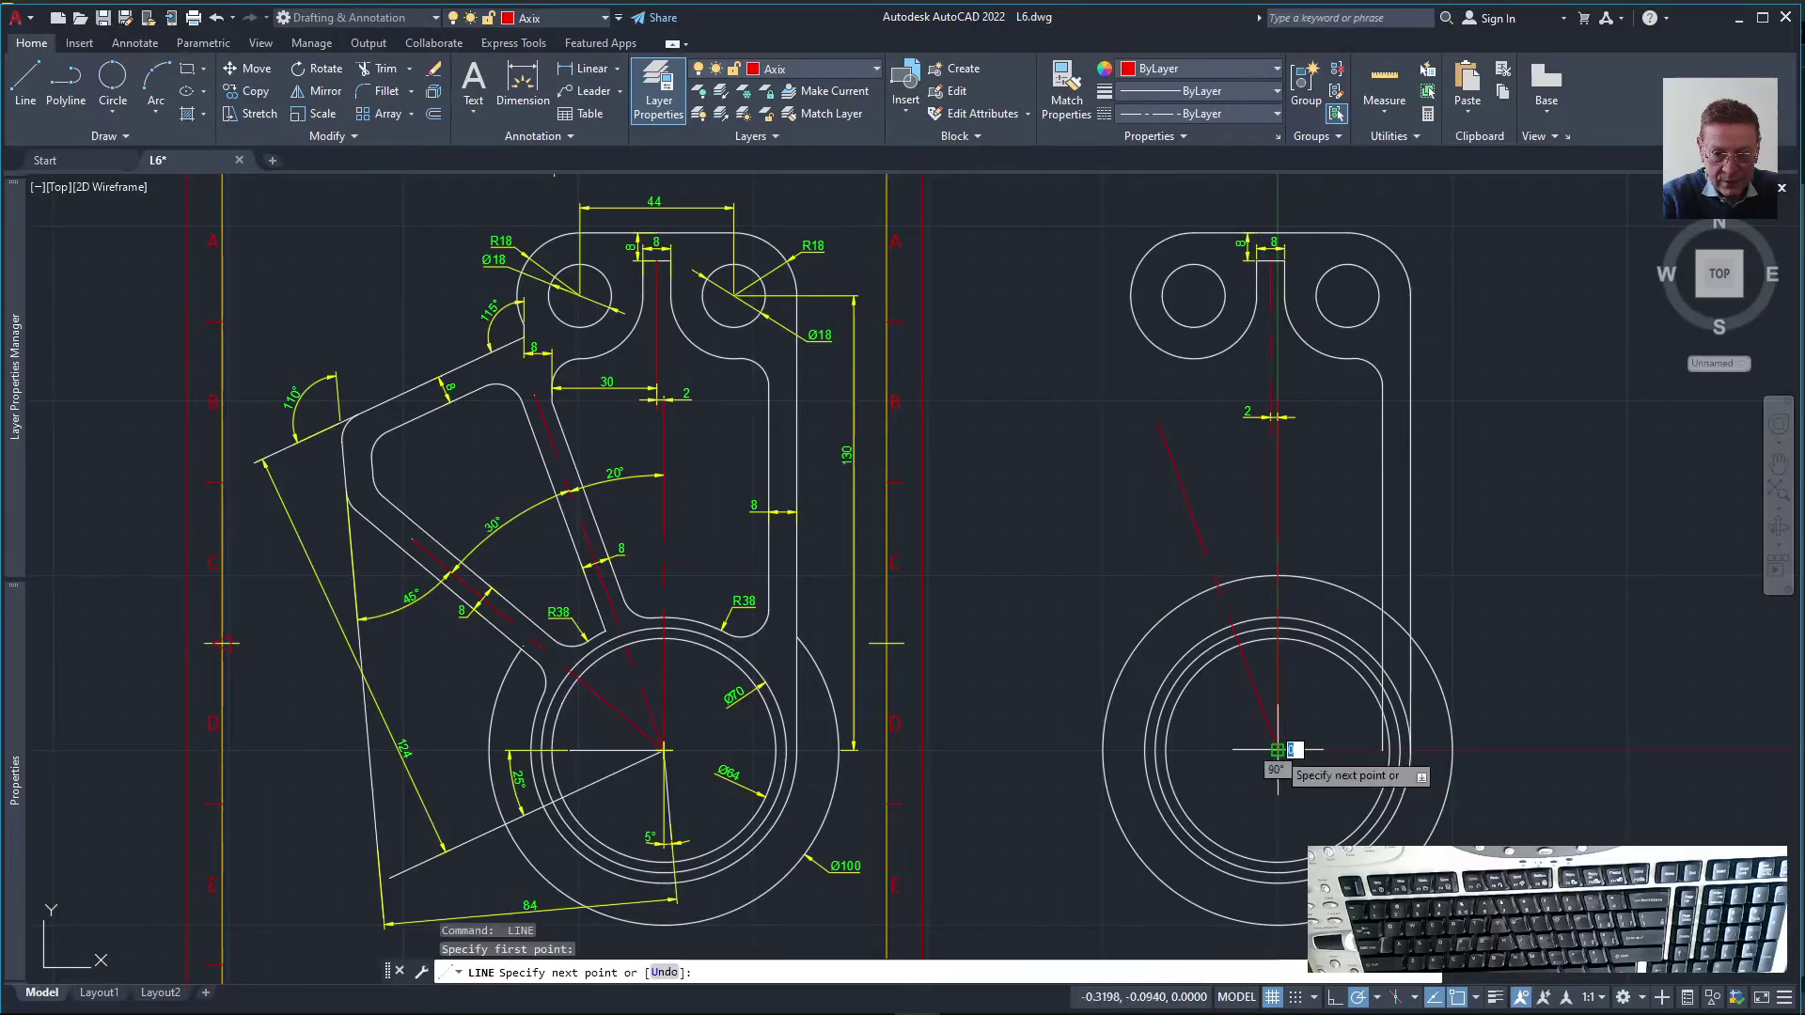
left_click(996, 512)
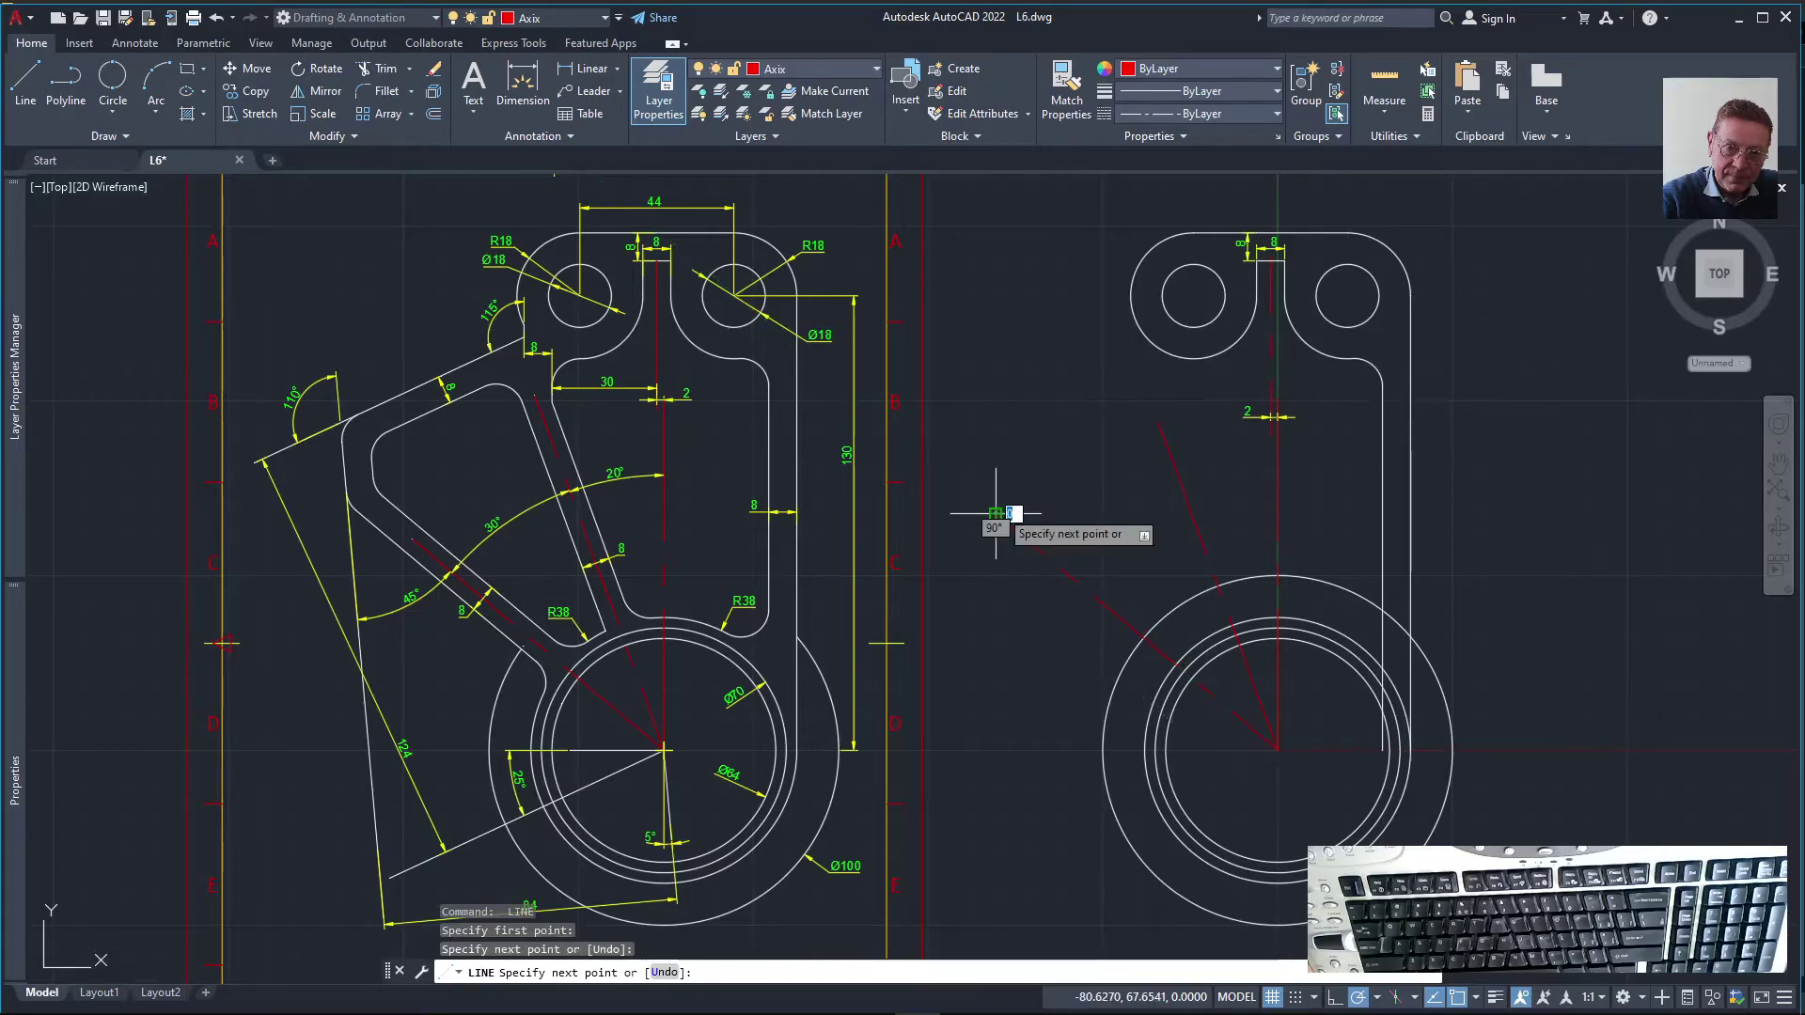
right_click(998, 512)
left_click(1035, 521)
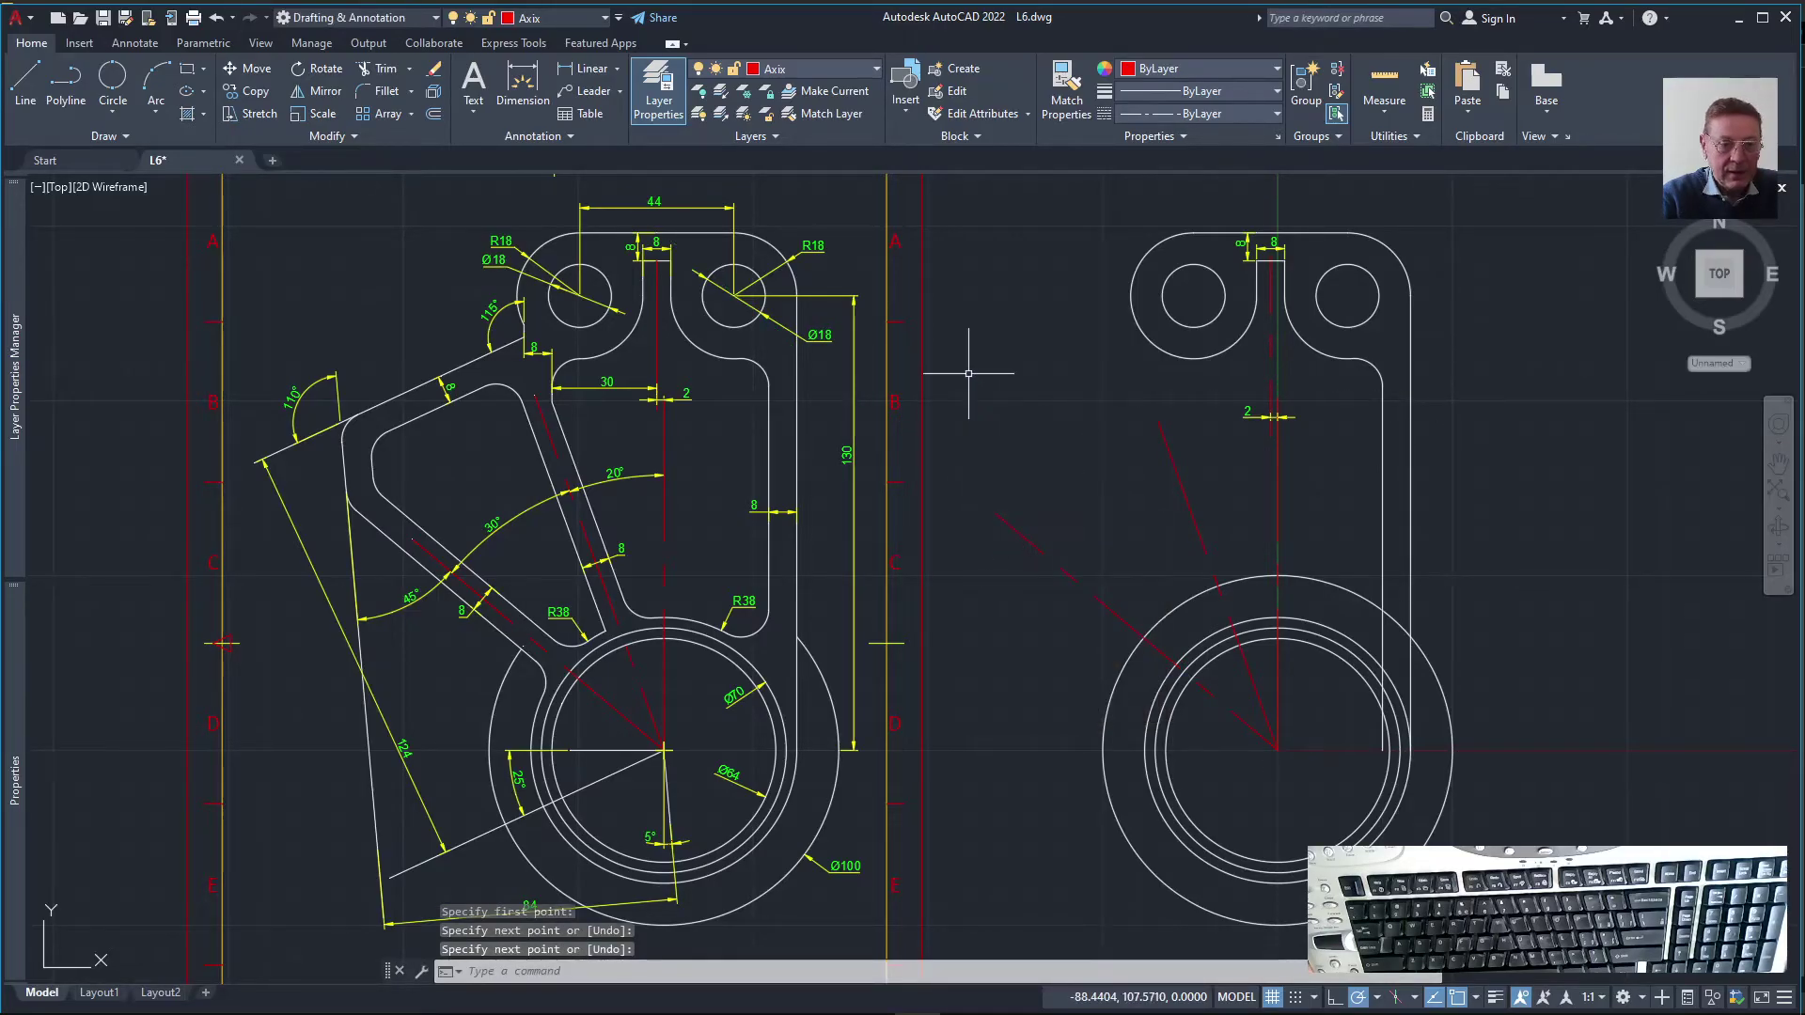
Add an angular dimension between the steeper inclined axis line and the vertical axis, placing its arc above the large circles
left_click(617, 70)
left_click(609, 174)
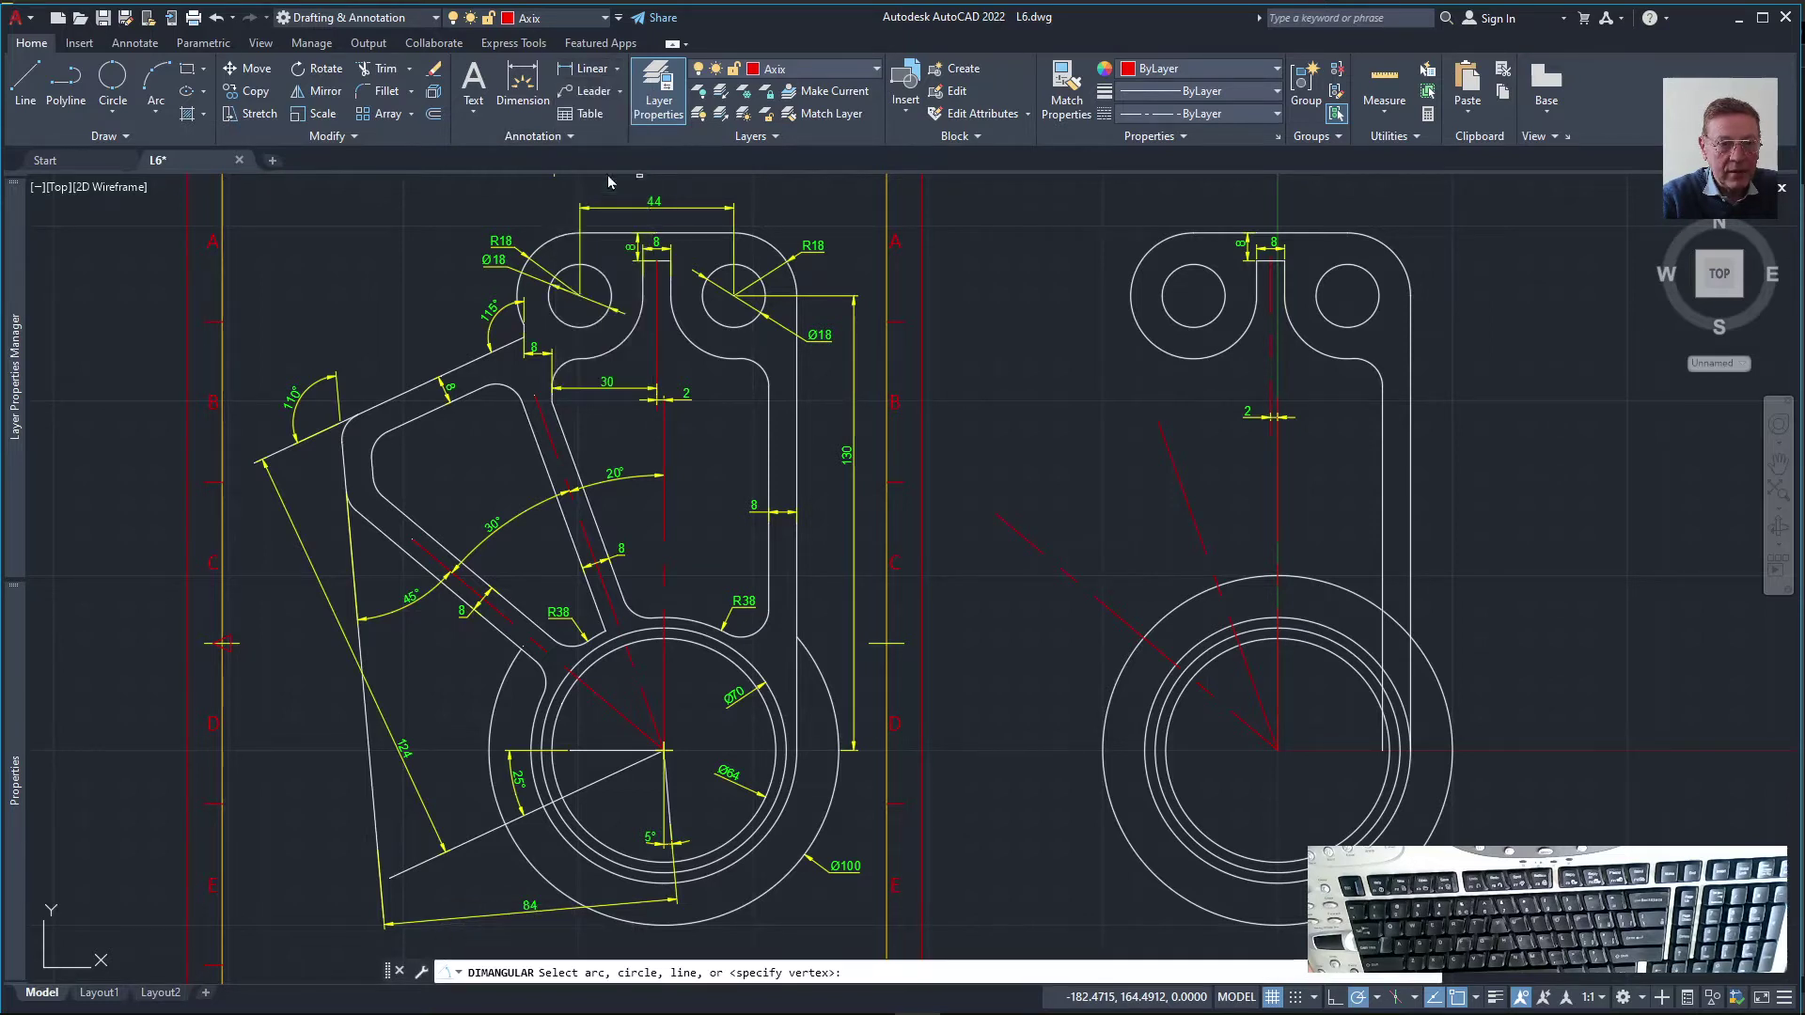
left_click(1197, 535)
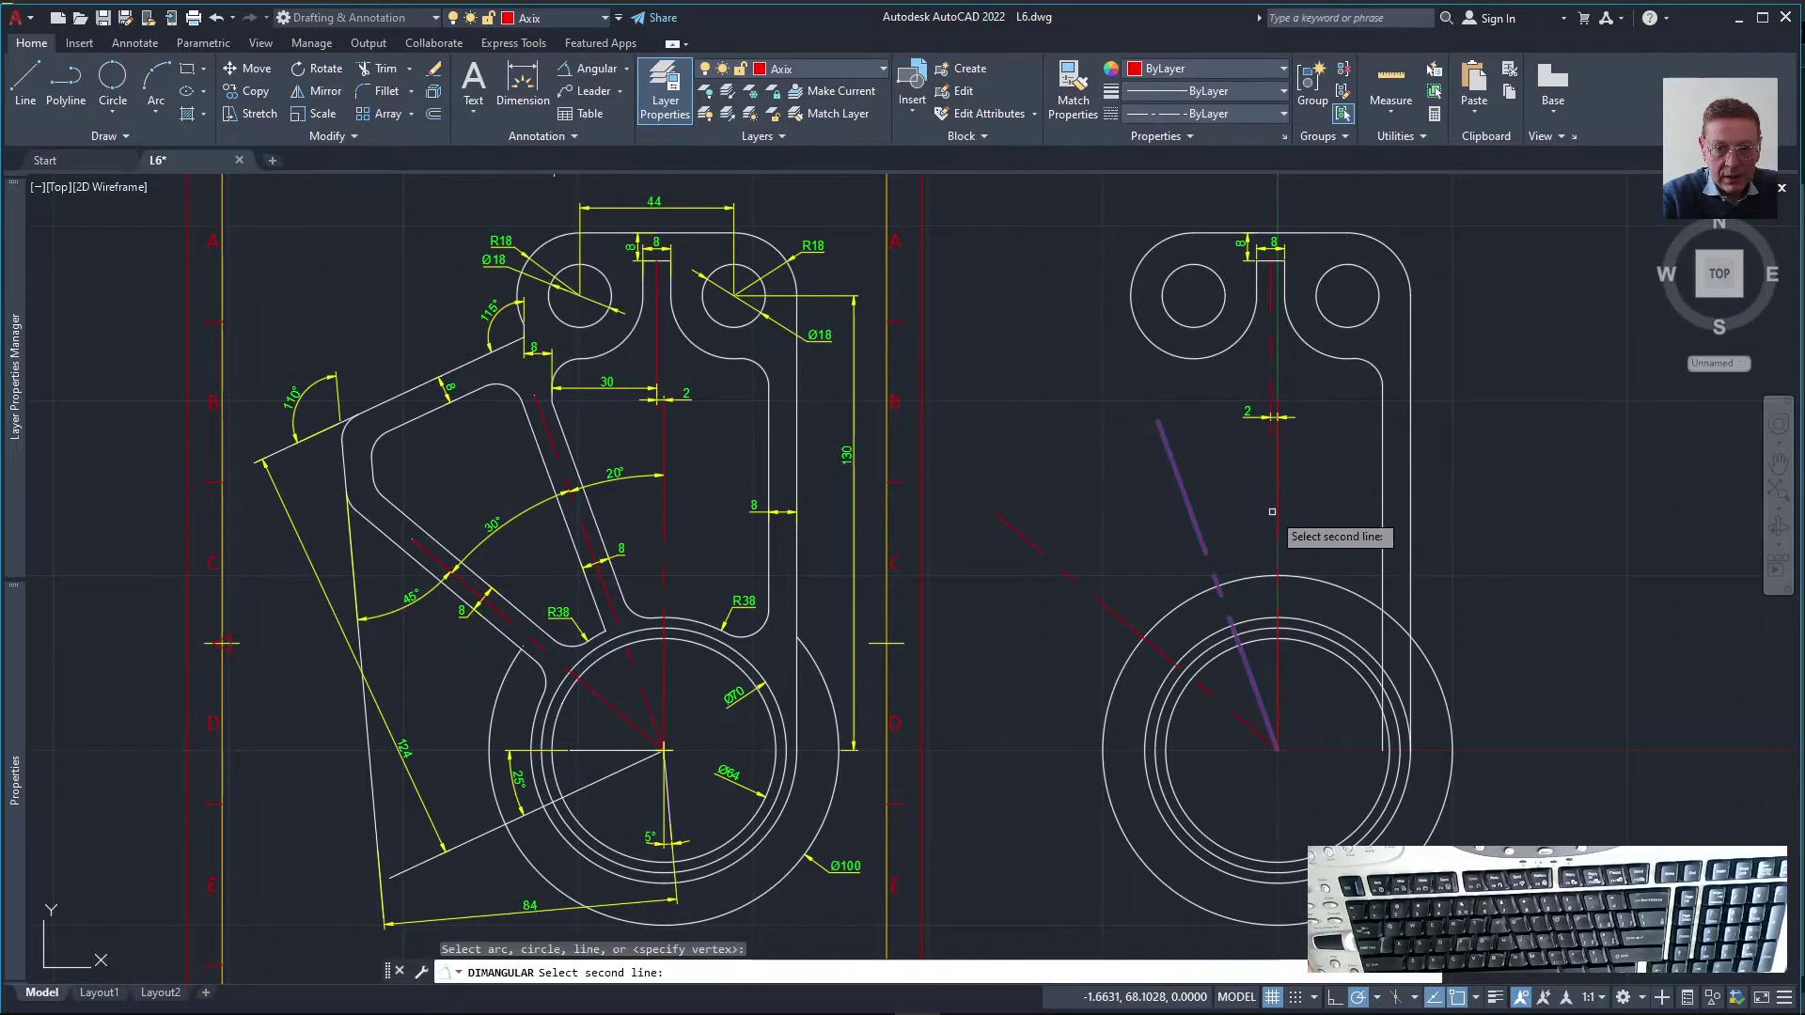
left_click(1277, 513)
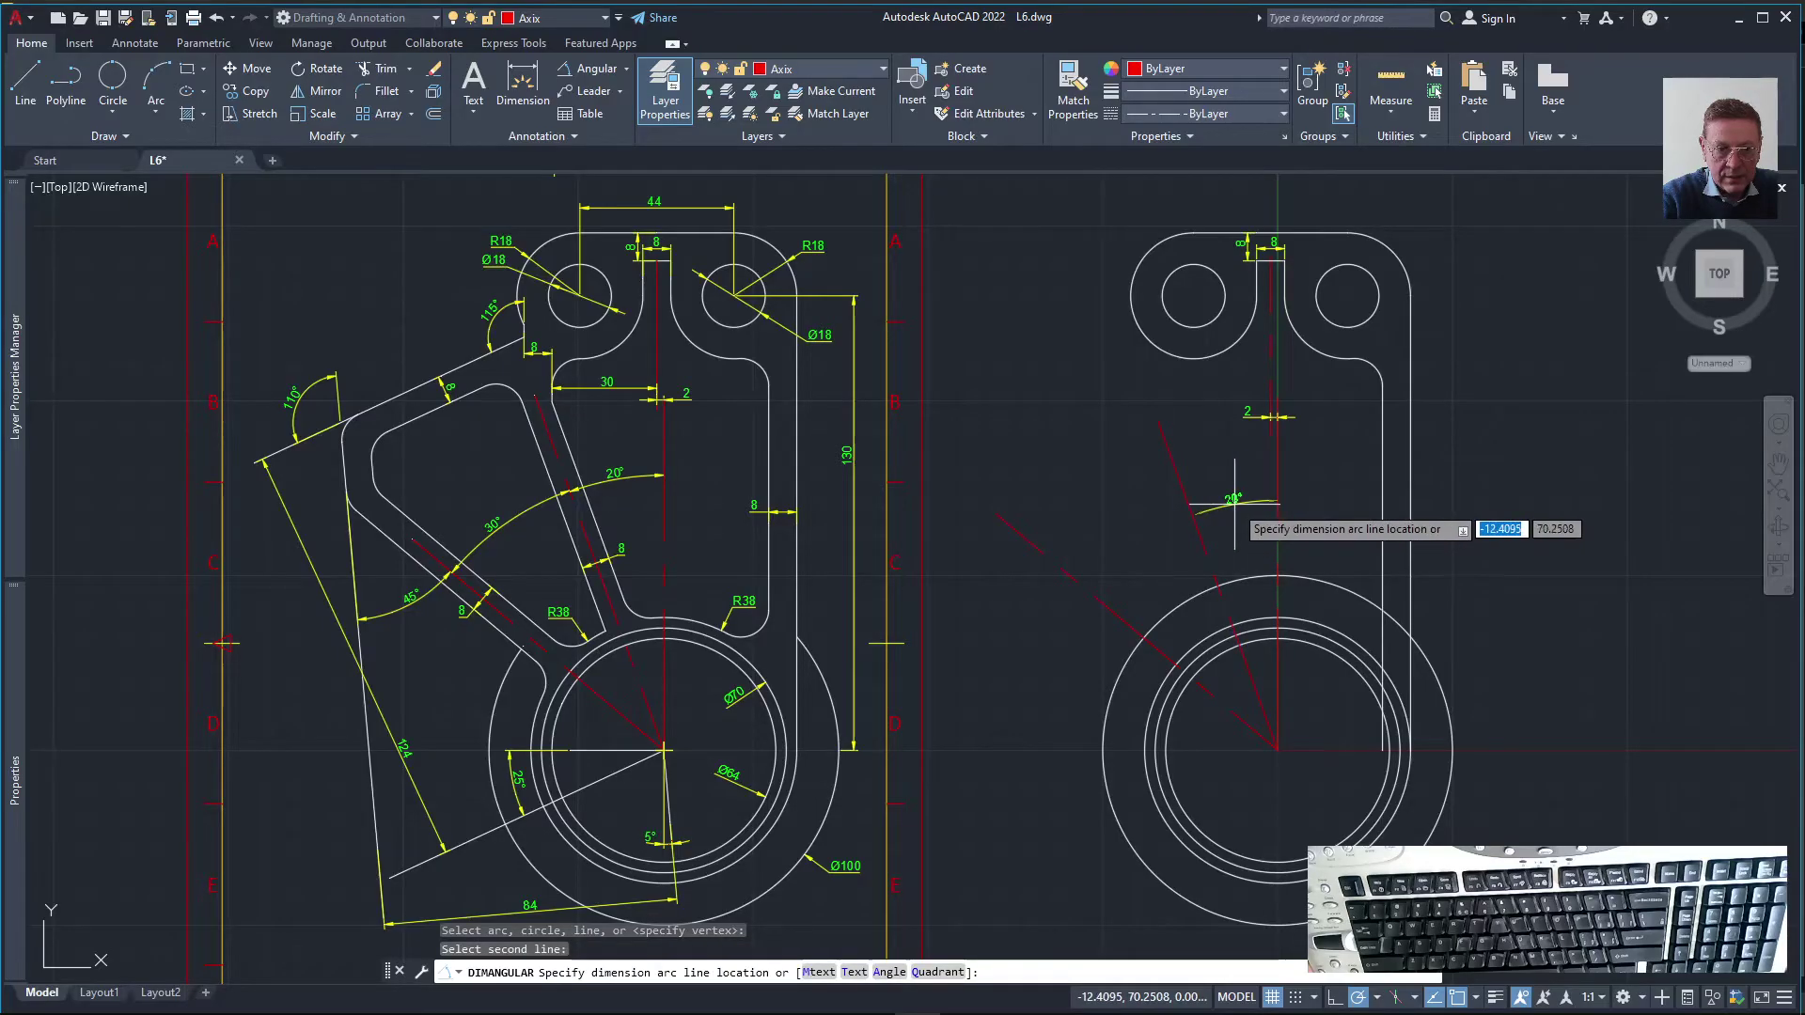
left_click(1194, 513)
Add an angular dimension between the two inclined axis lines, aligning its arc with the neighbouring angular dimension to the vertical axis
right_click(1159, 548)
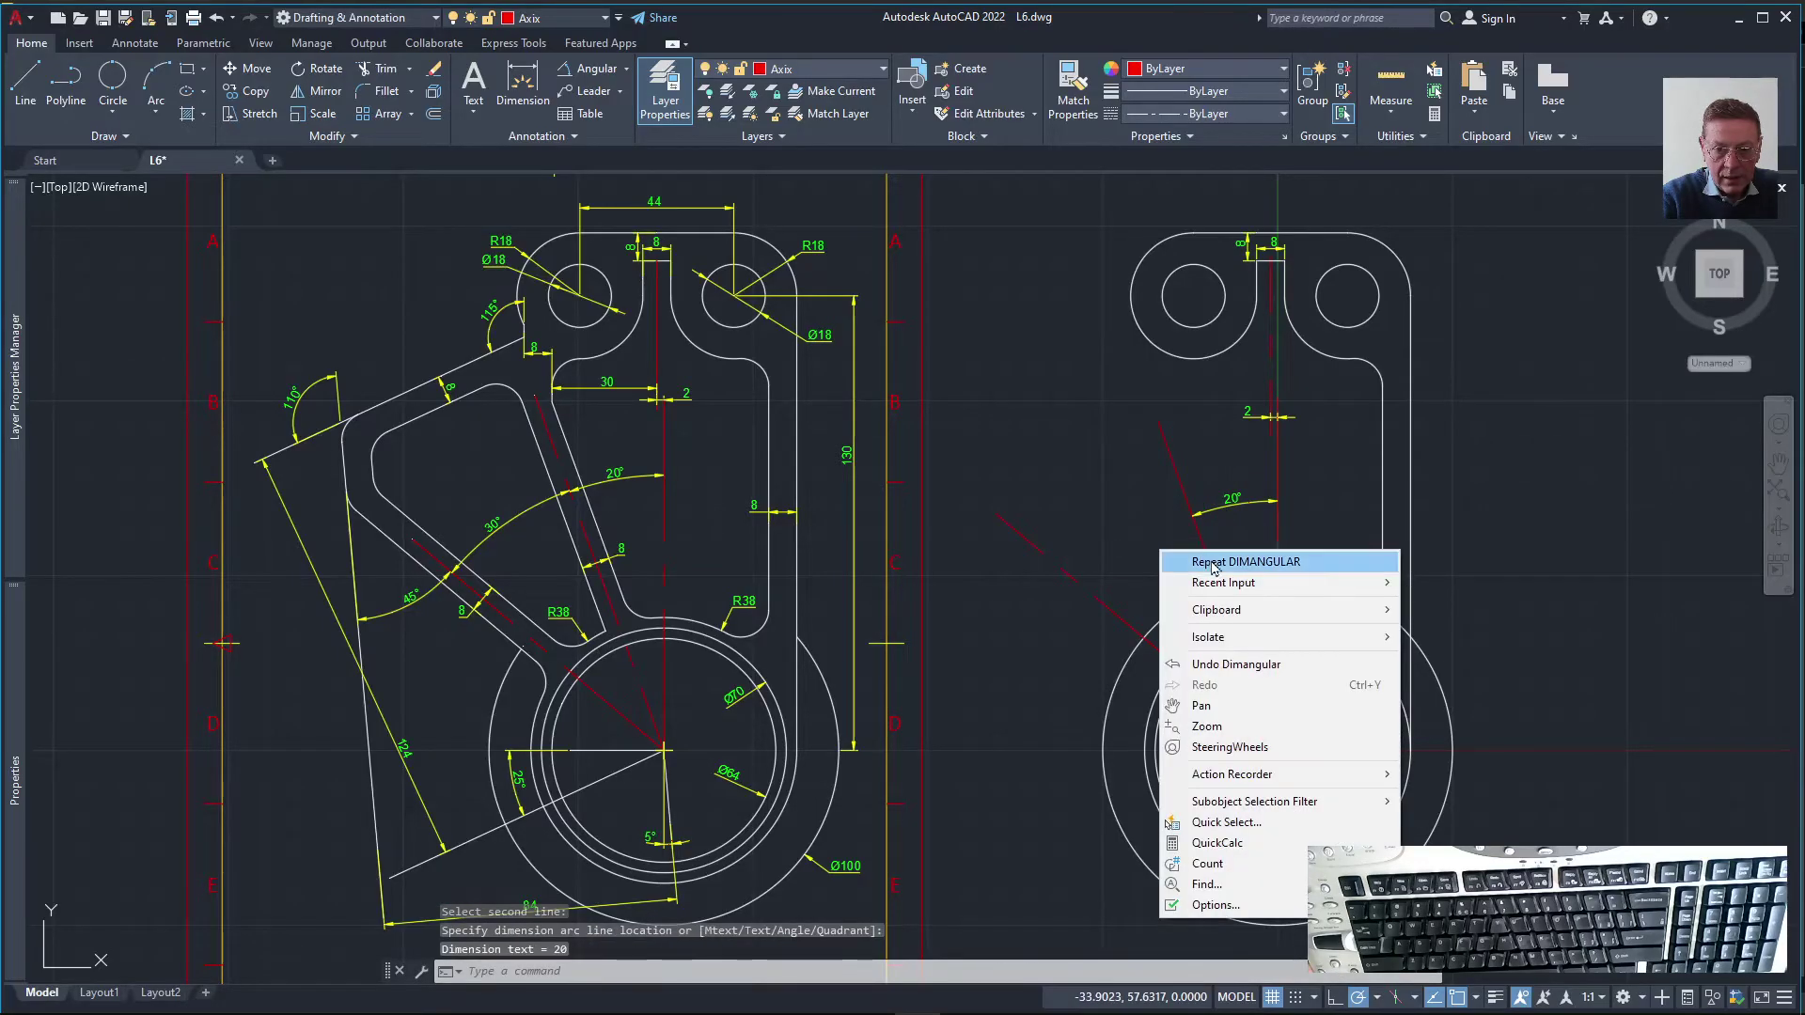
left_click(1207, 556)
left_click(1203, 545)
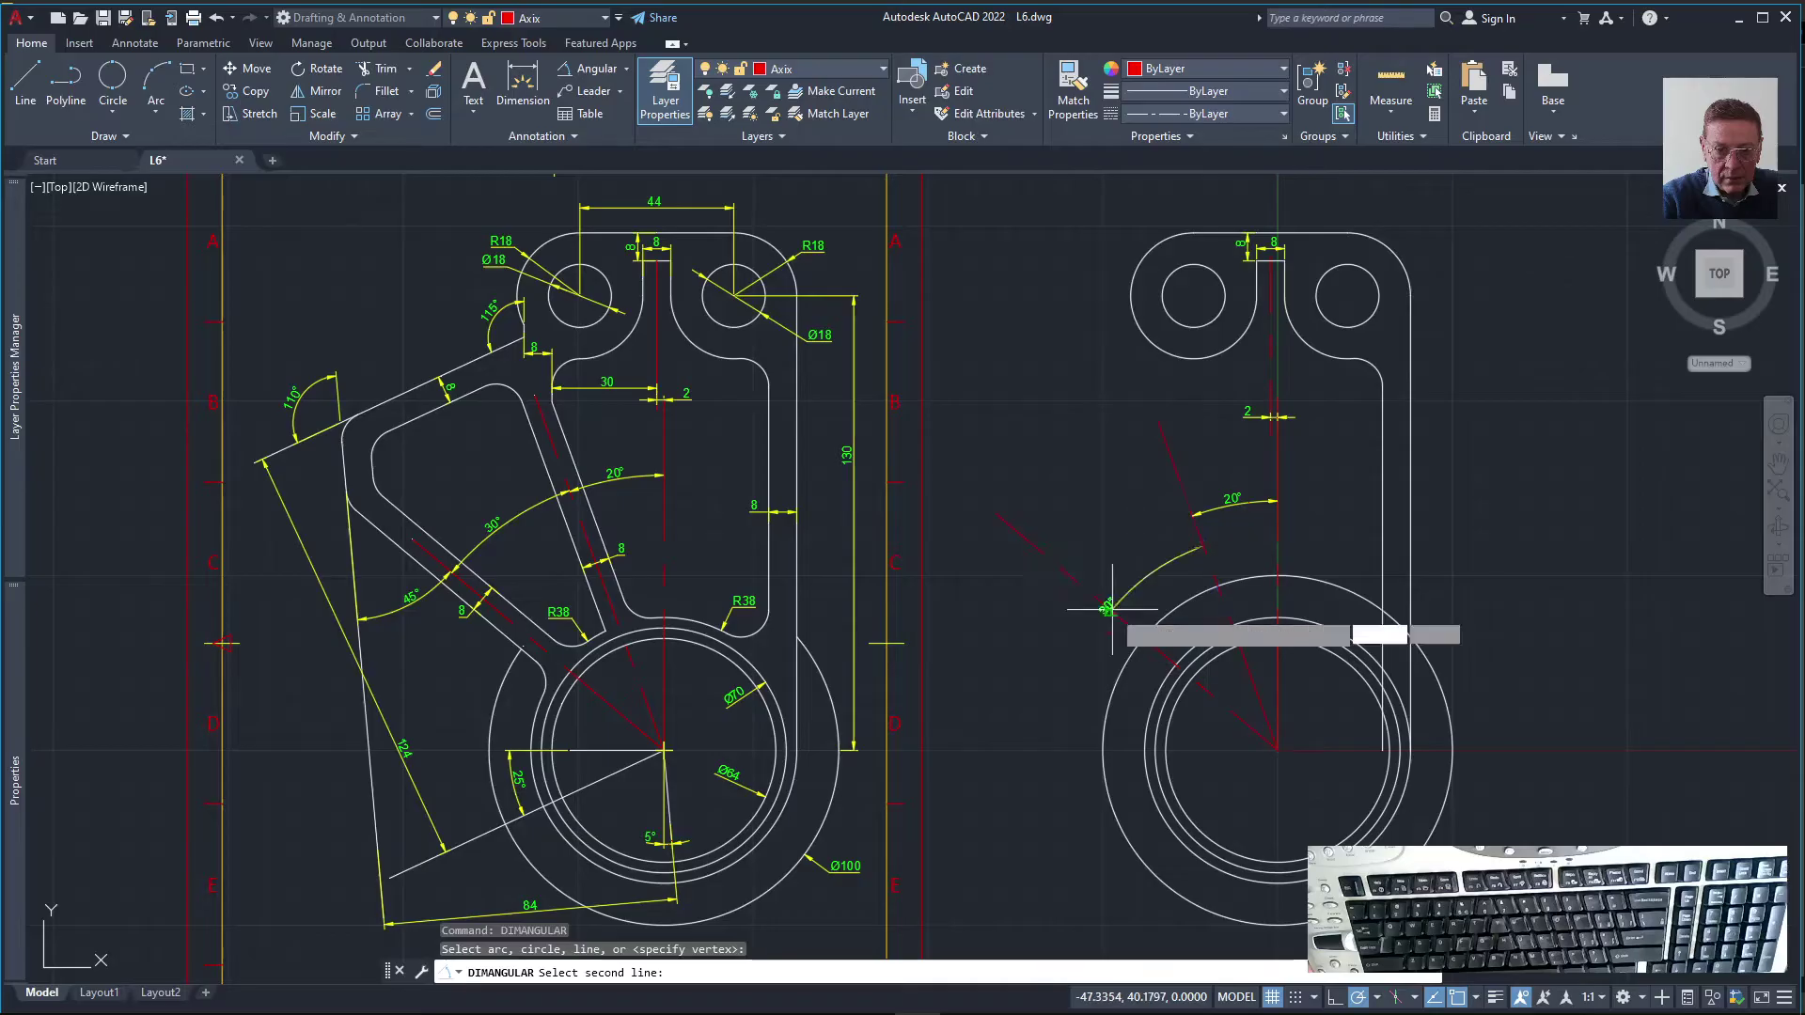
left_click(1085, 590)
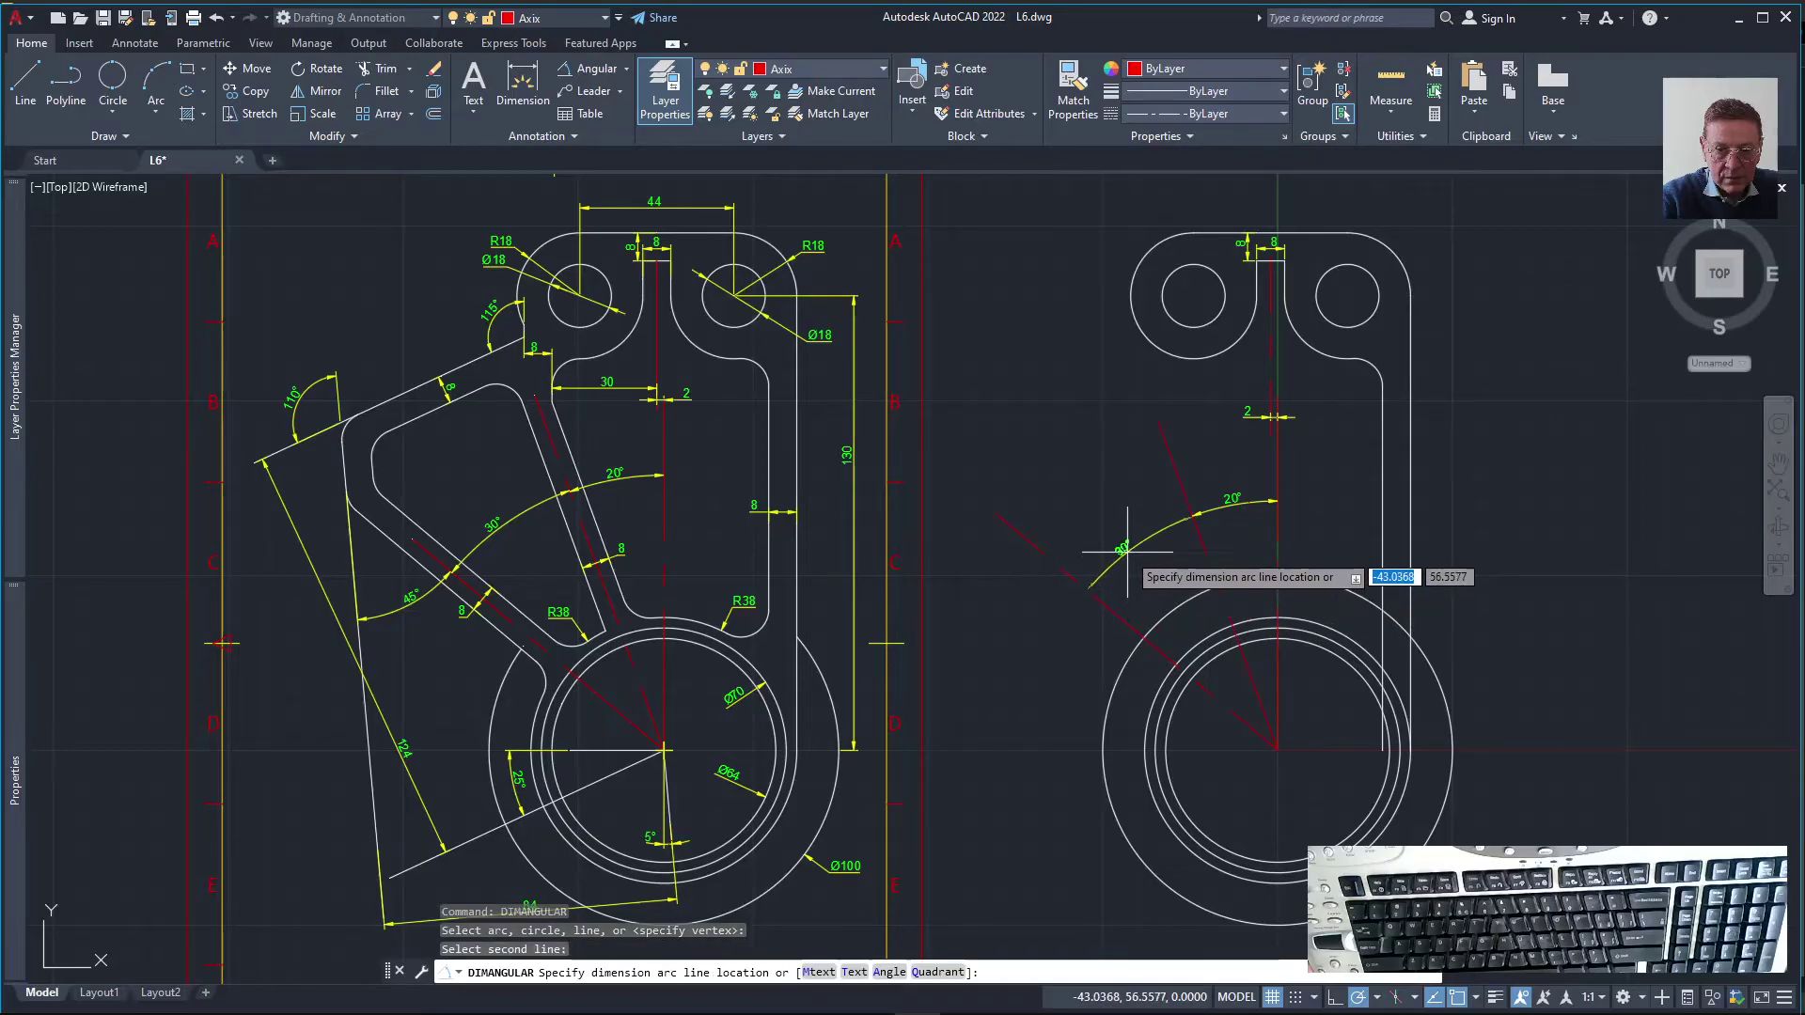
left_click(1127, 553)
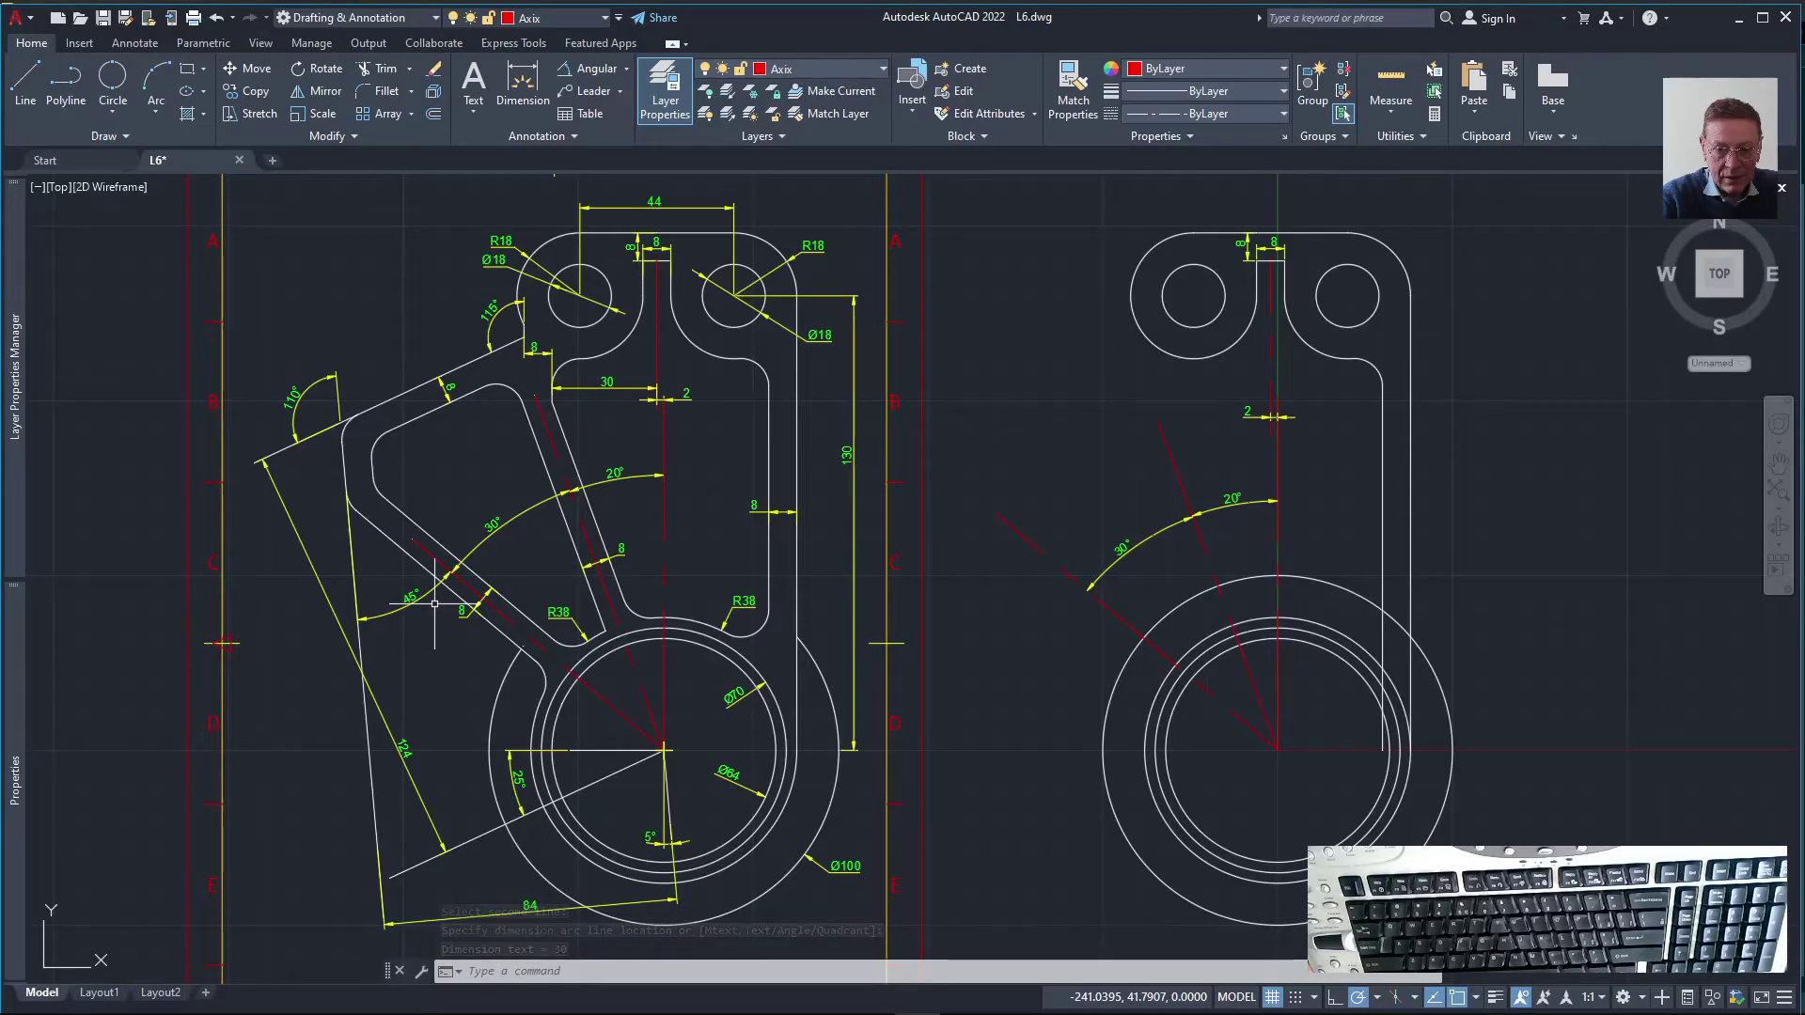
Make layer 0 current and offset the steeper inclined axis line by 4 to both sides
left_click(806, 71)
left_click(791, 94)
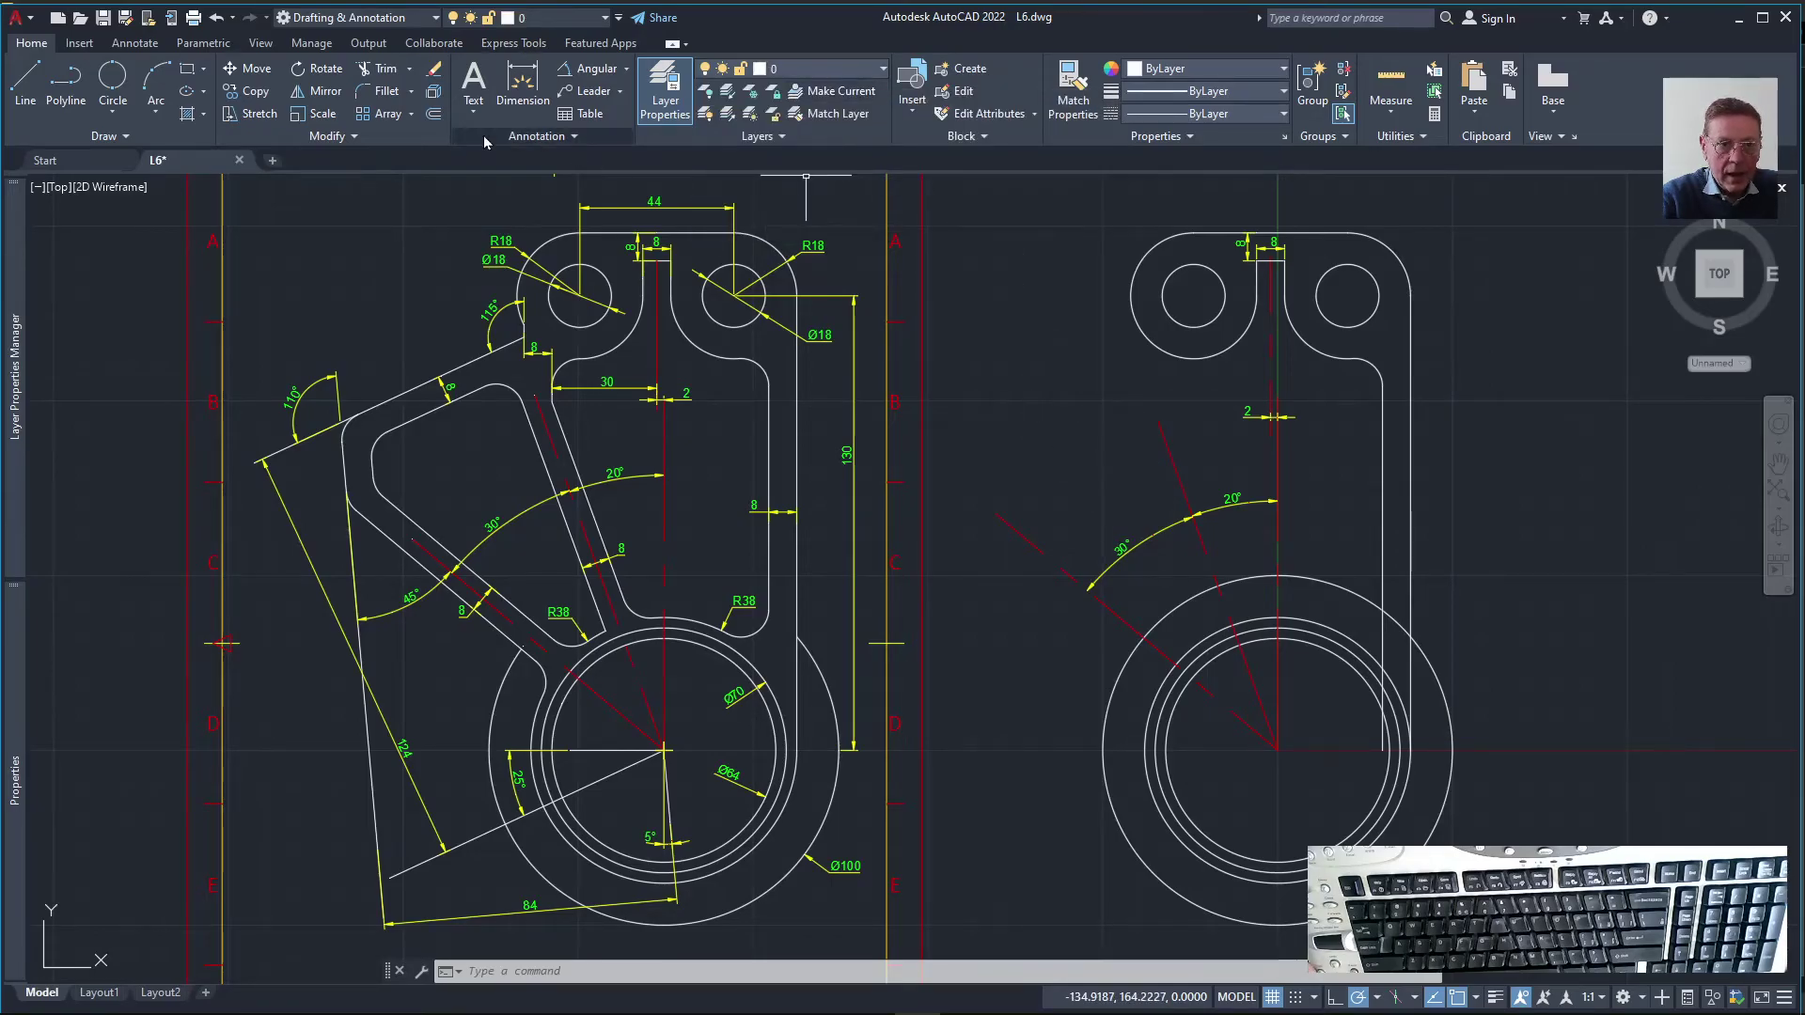
left_click(433, 113)
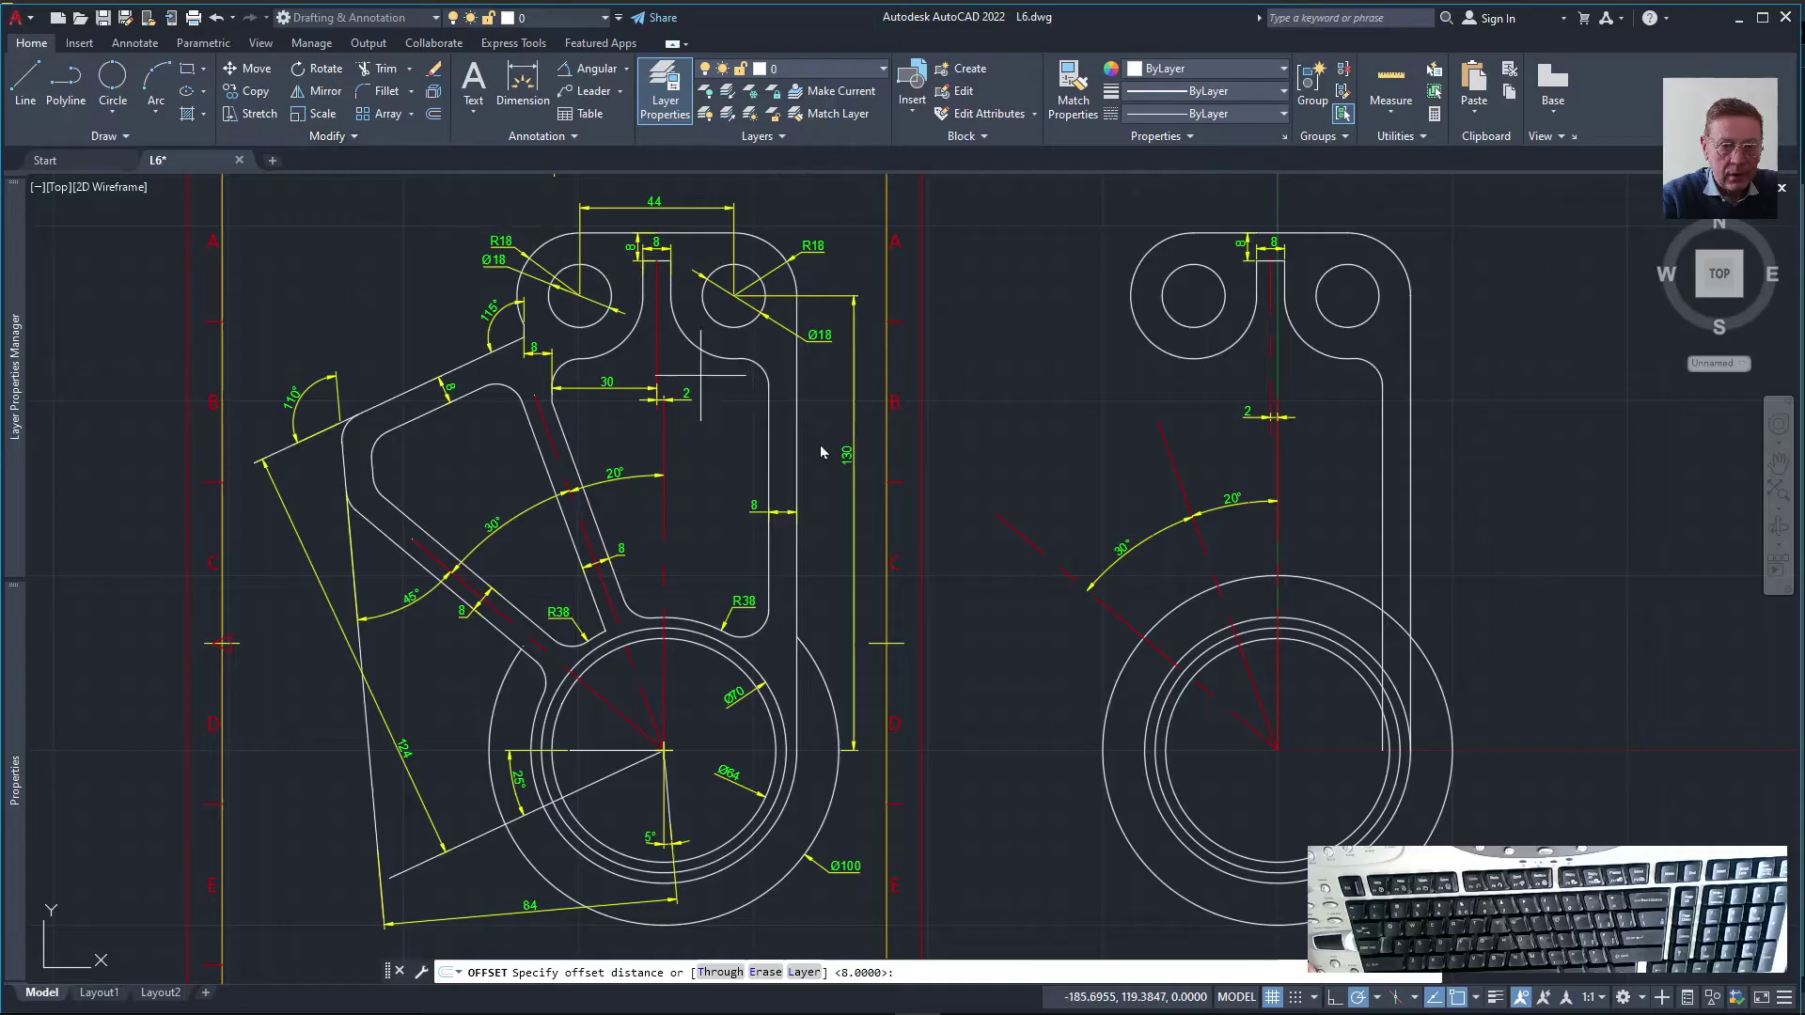
type("4")
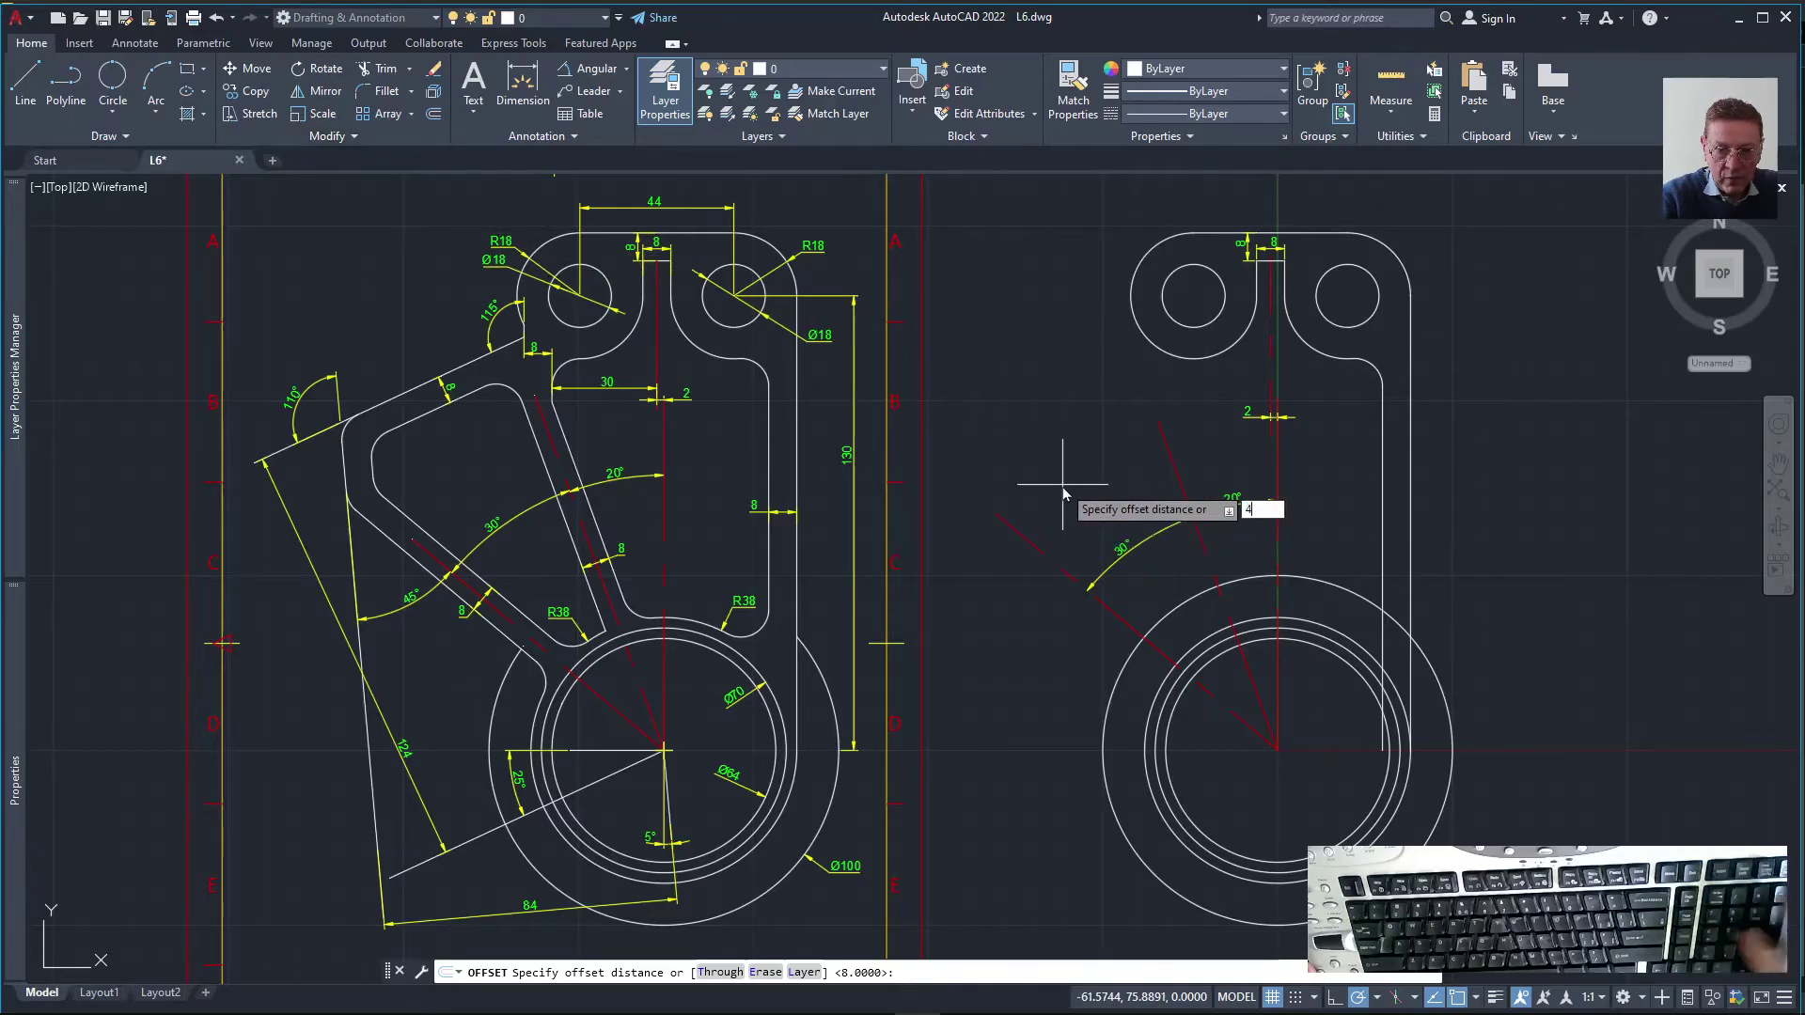
key("Return")
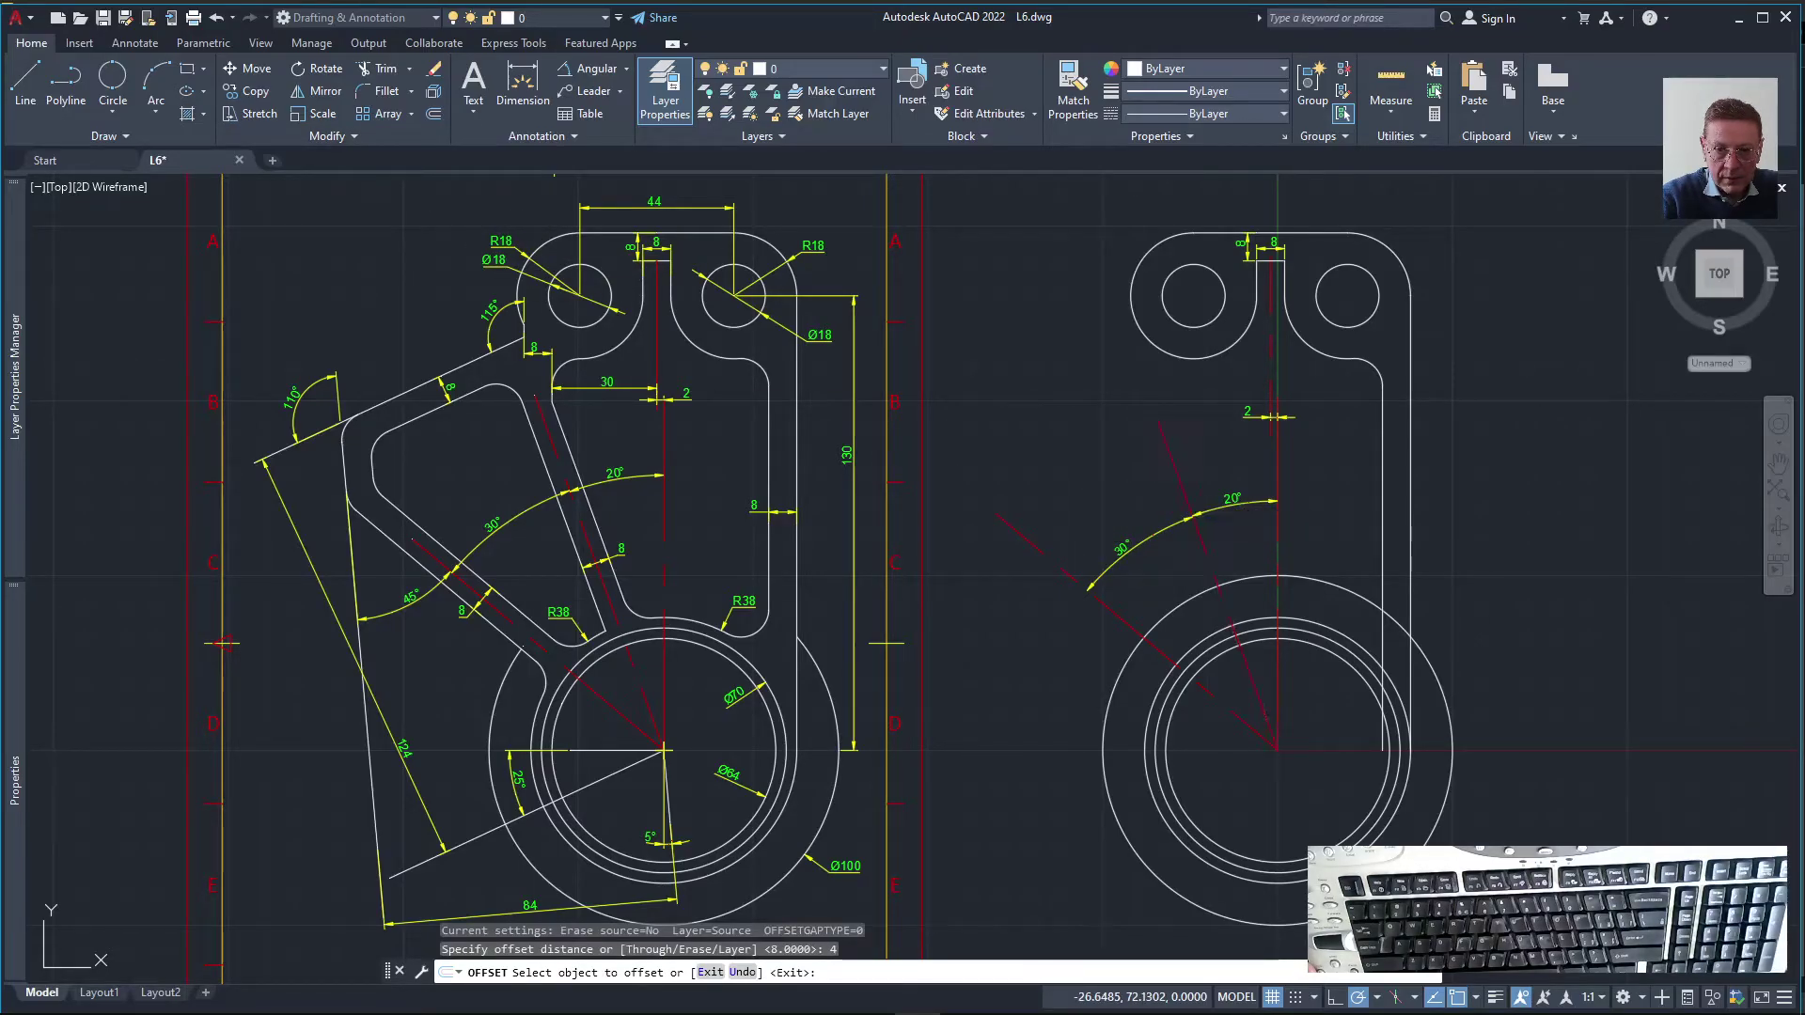
left_click(1182, 483)
left_click(1199, 512)
left_click(1169, 492)
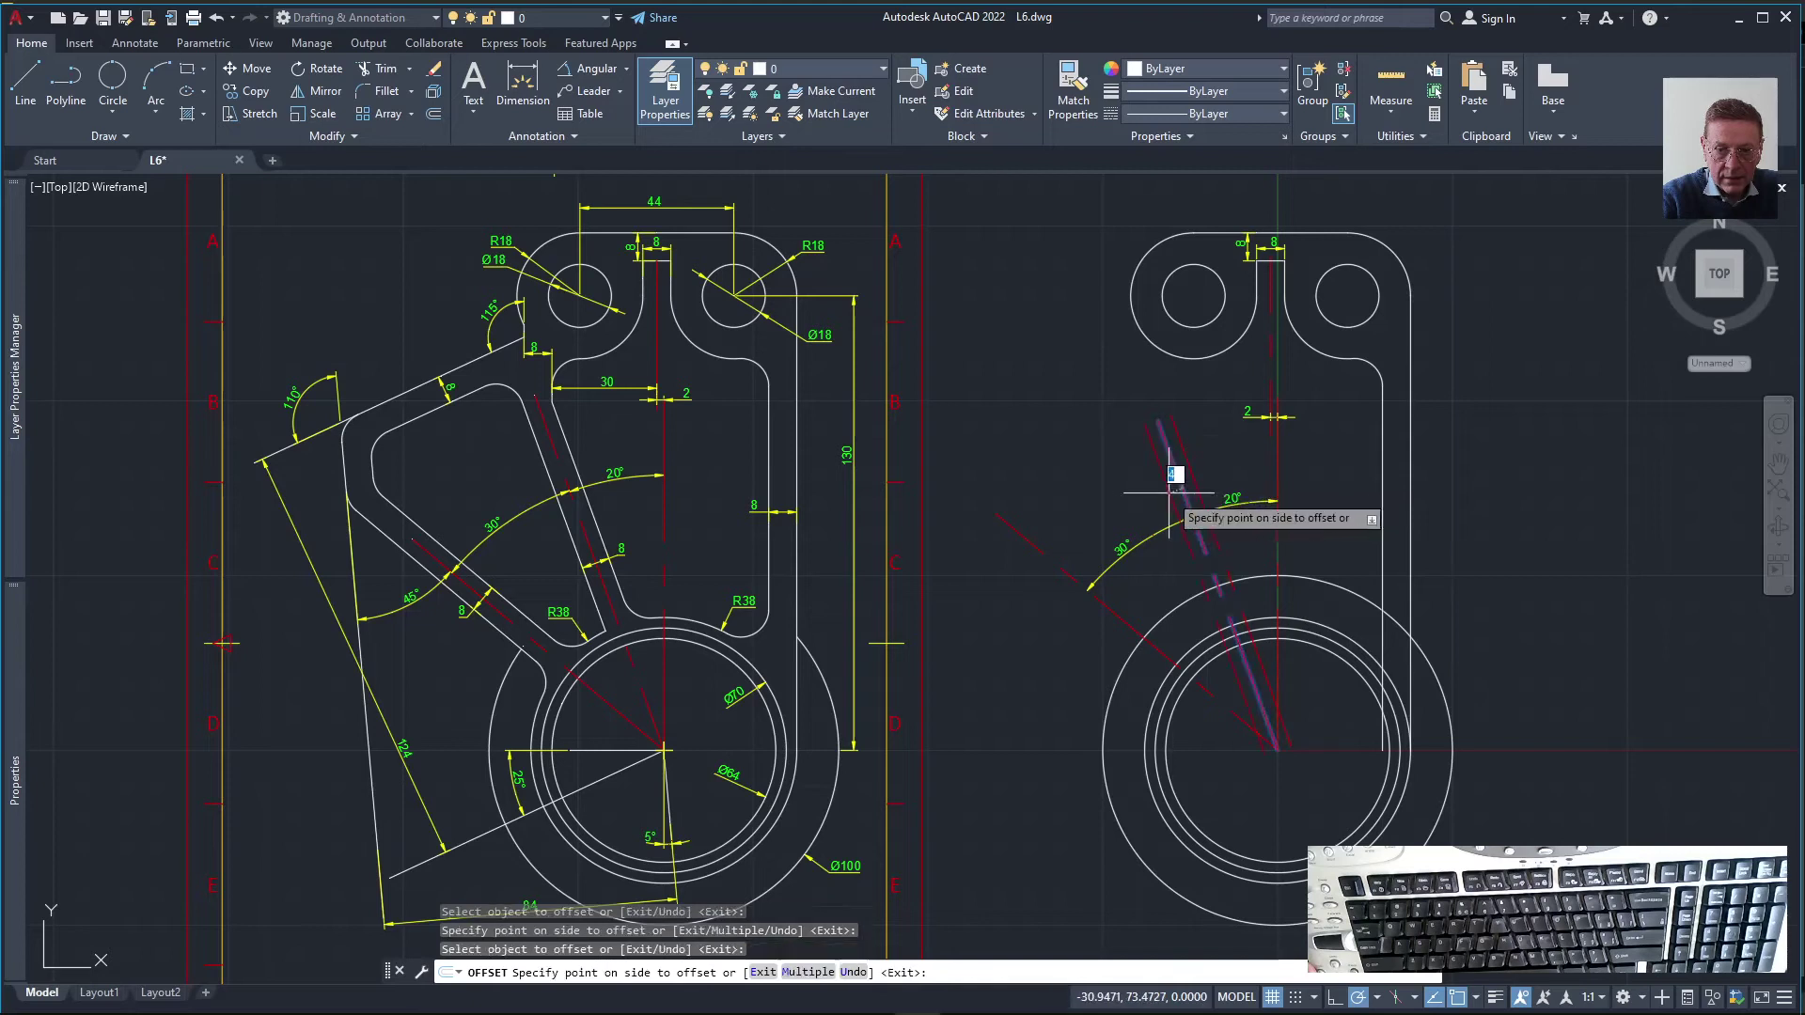
left_click(1171, 503)
Offset the flatter inclined axis line to both sides at the same distance of 4
left_click(1055, 556)
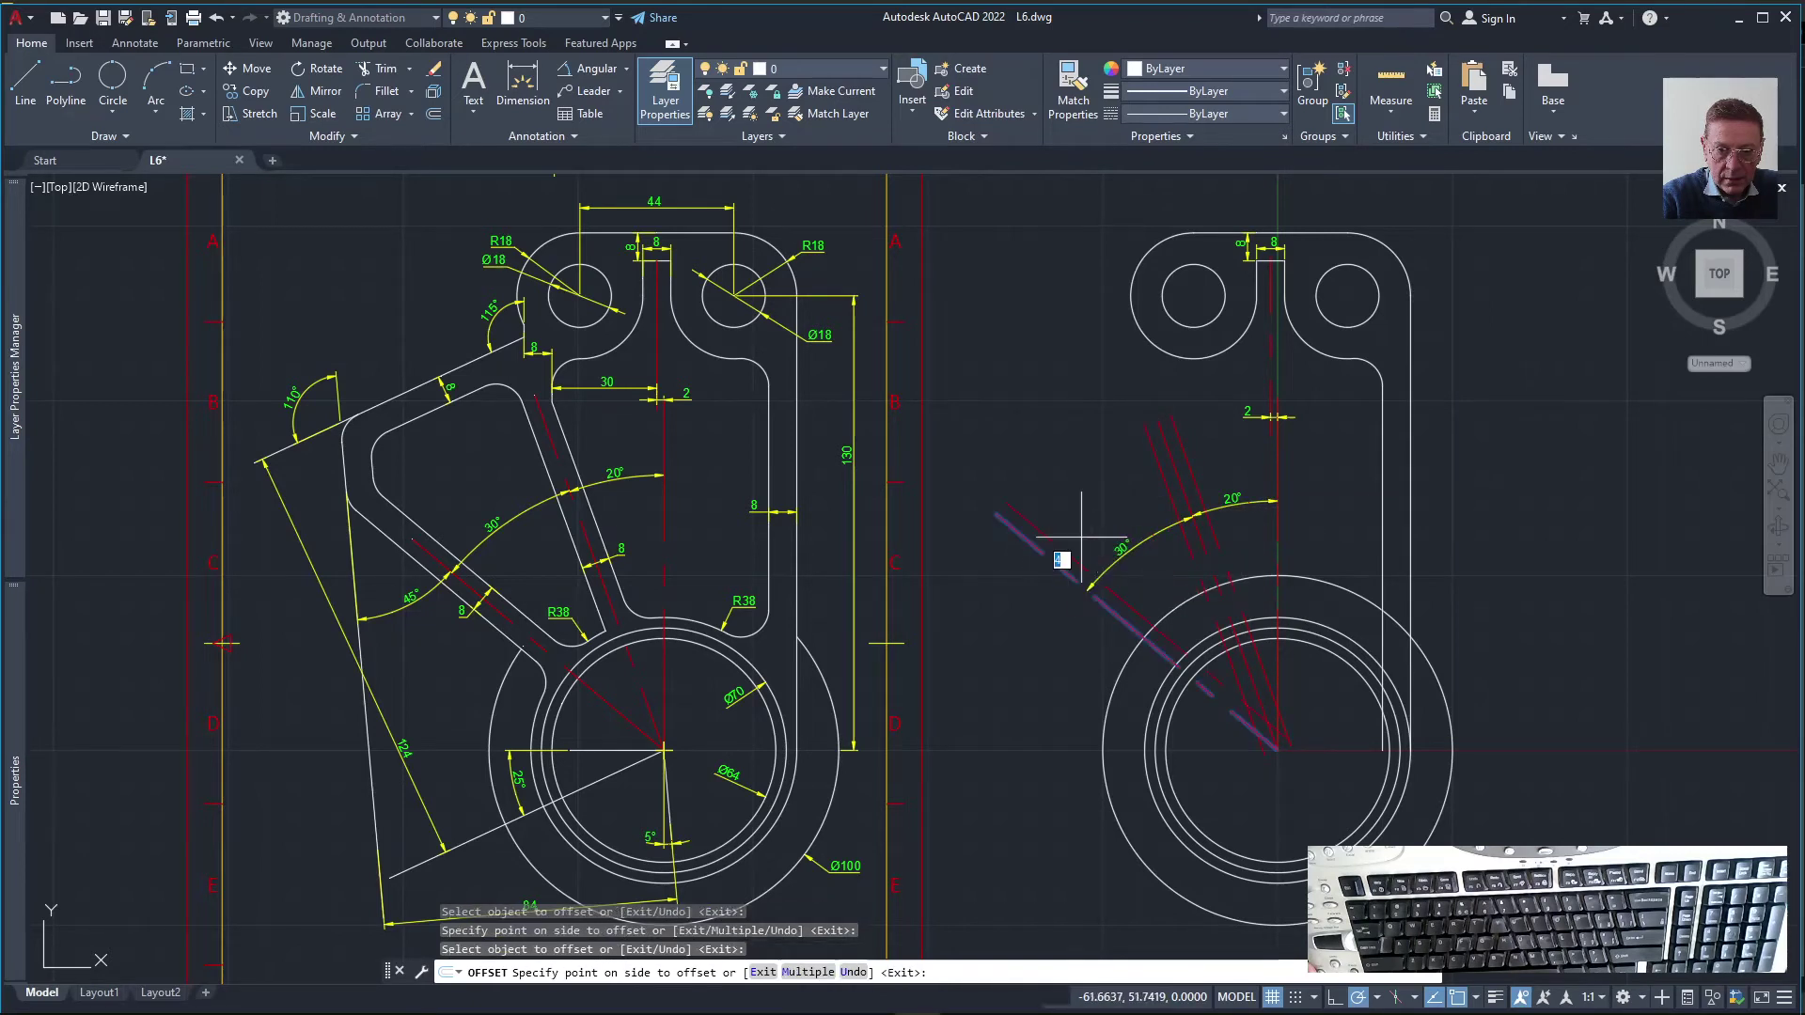
left_click(1081, 538)
left_click(1056, 564)
left_click(1045, 588)
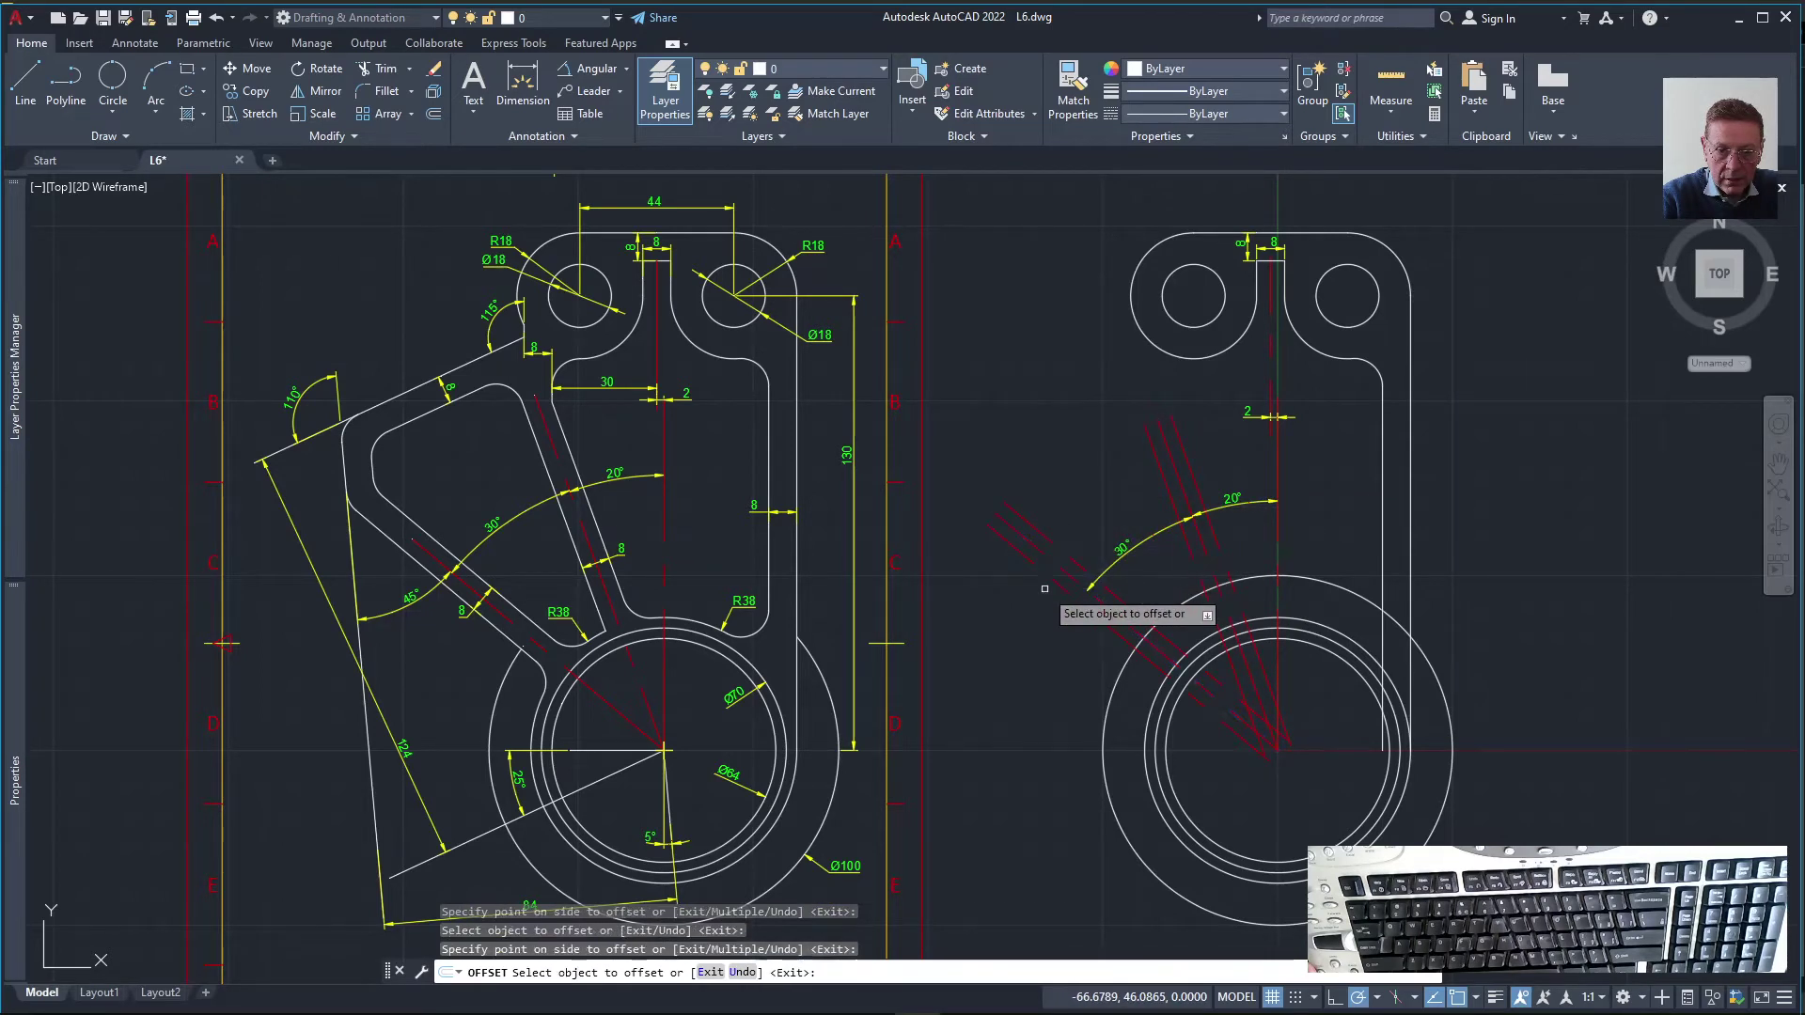
key("Escape")
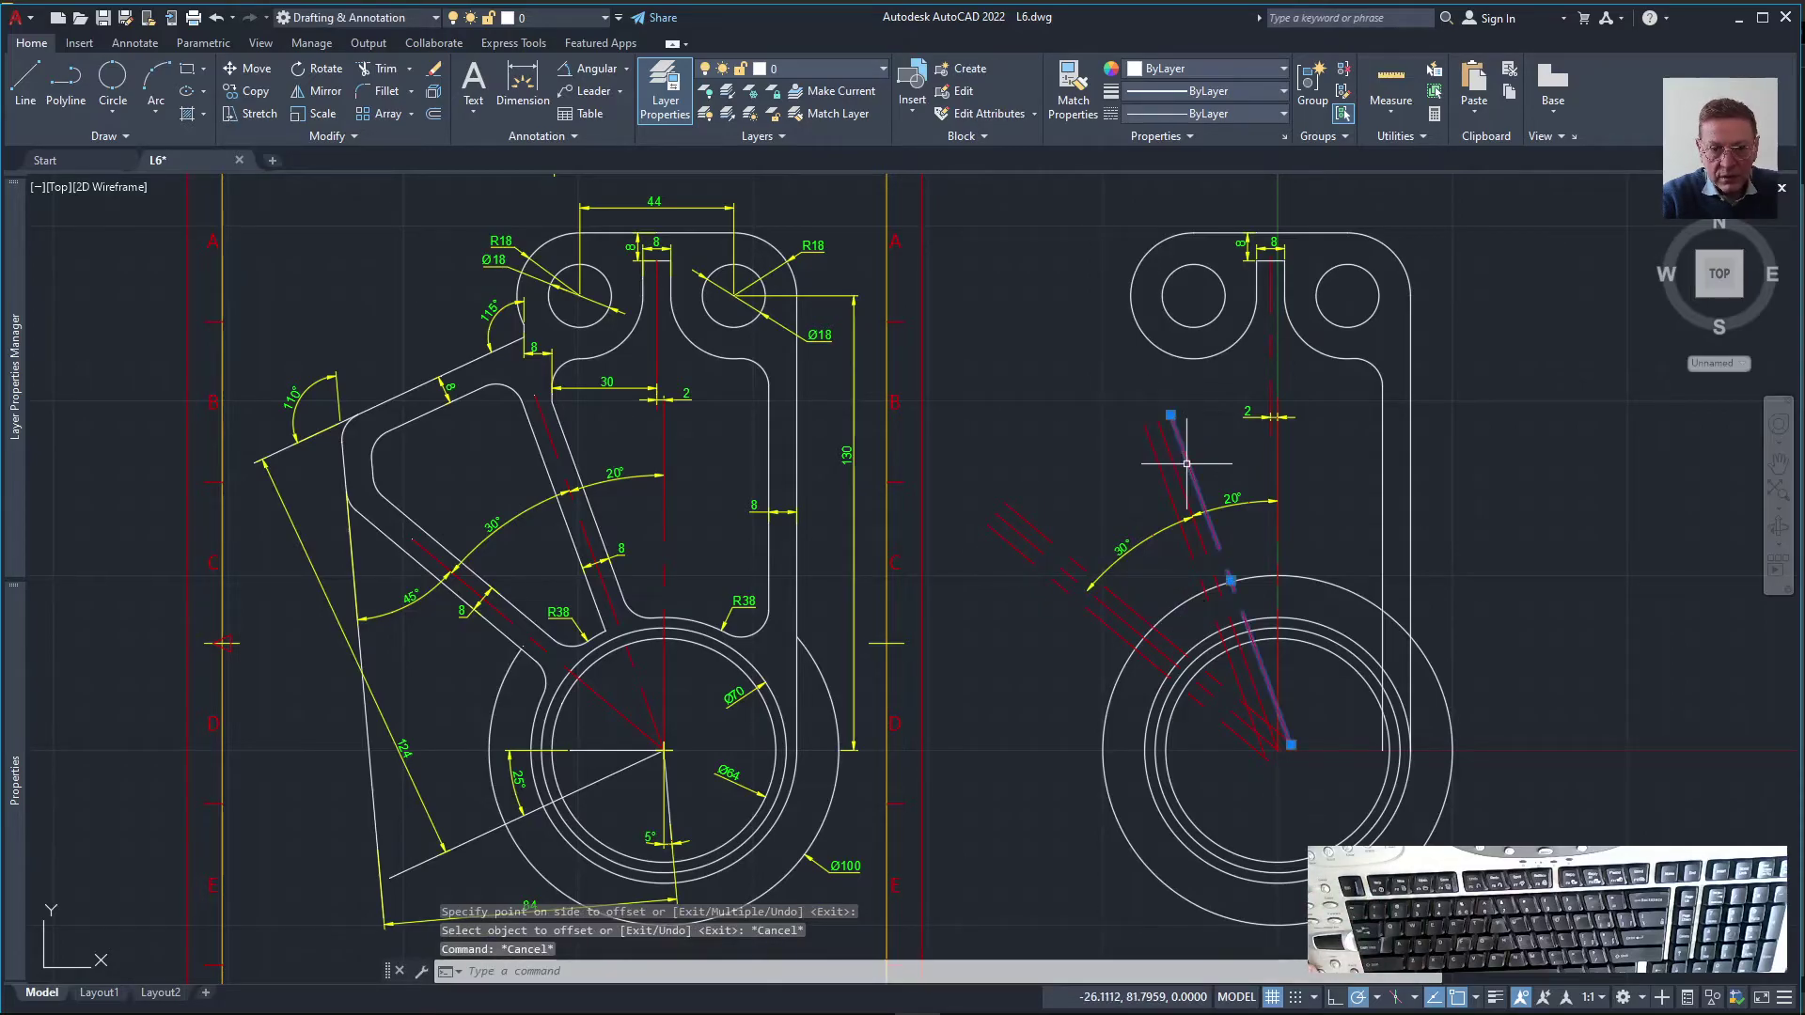
Move the four offset lines of the inclined arms to layer 0
left_click(1186, 463)
left_click(1039, 530)
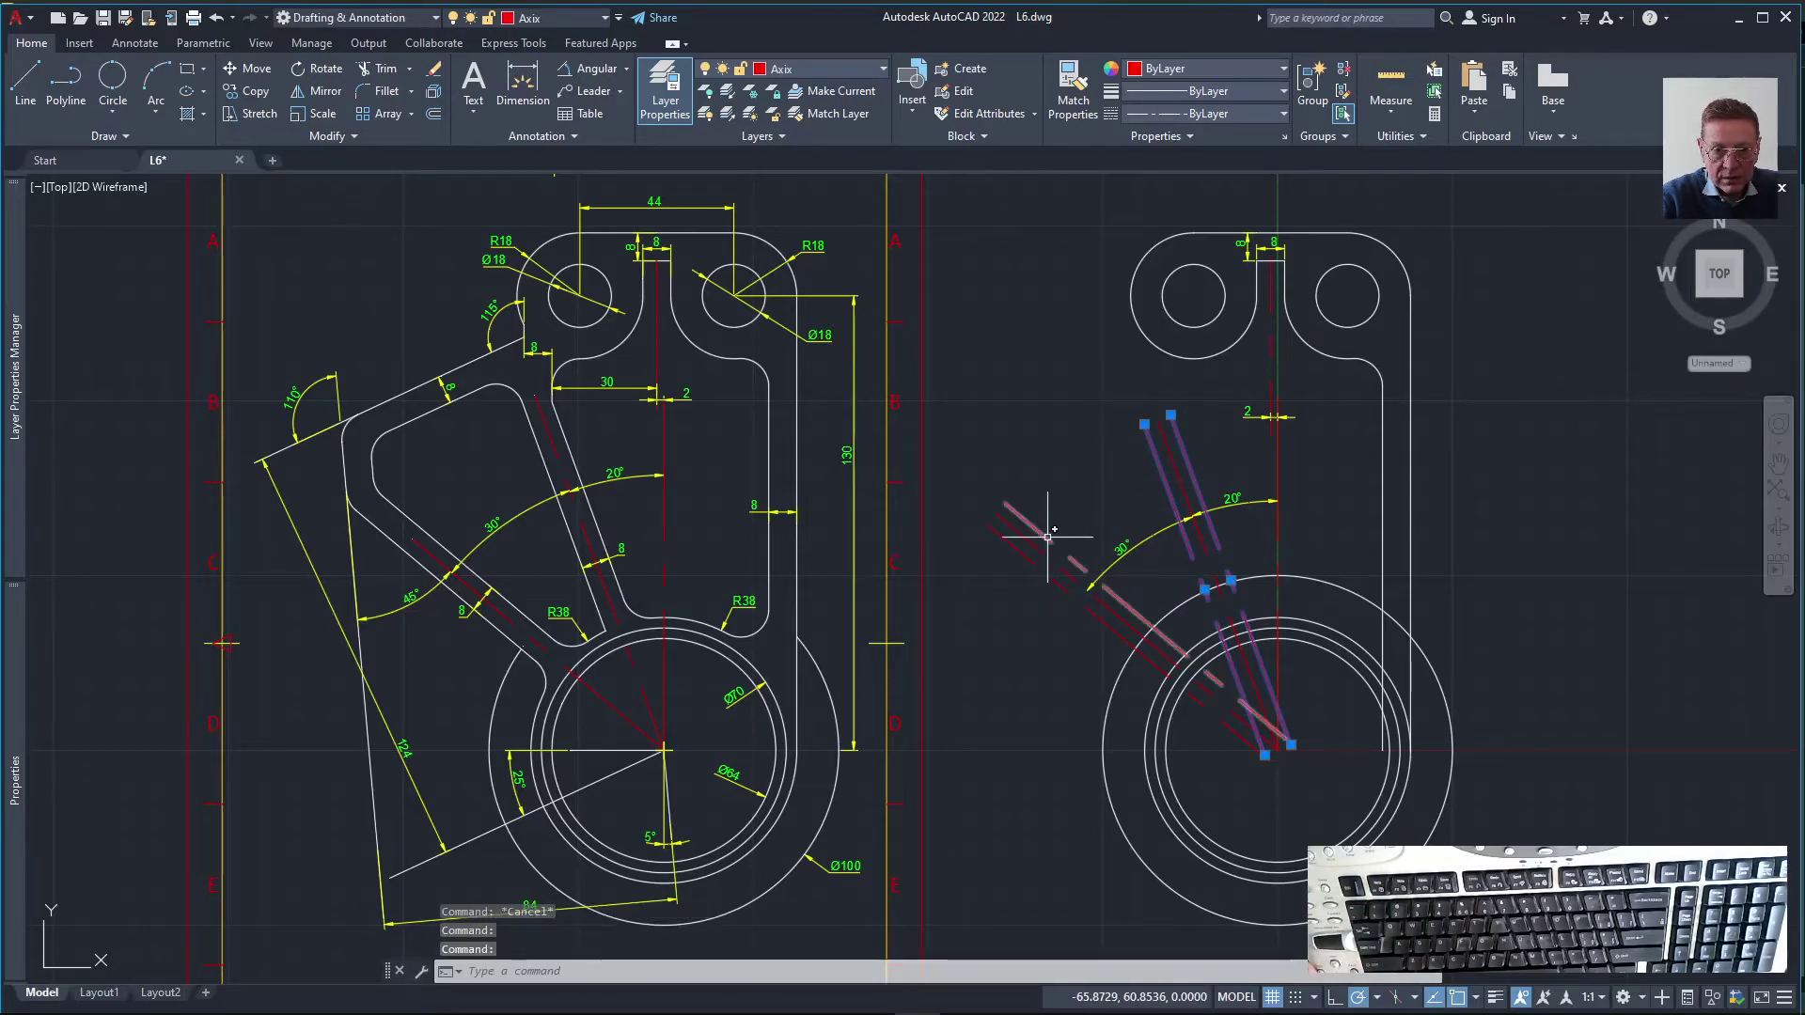
left_click(1019, 553)
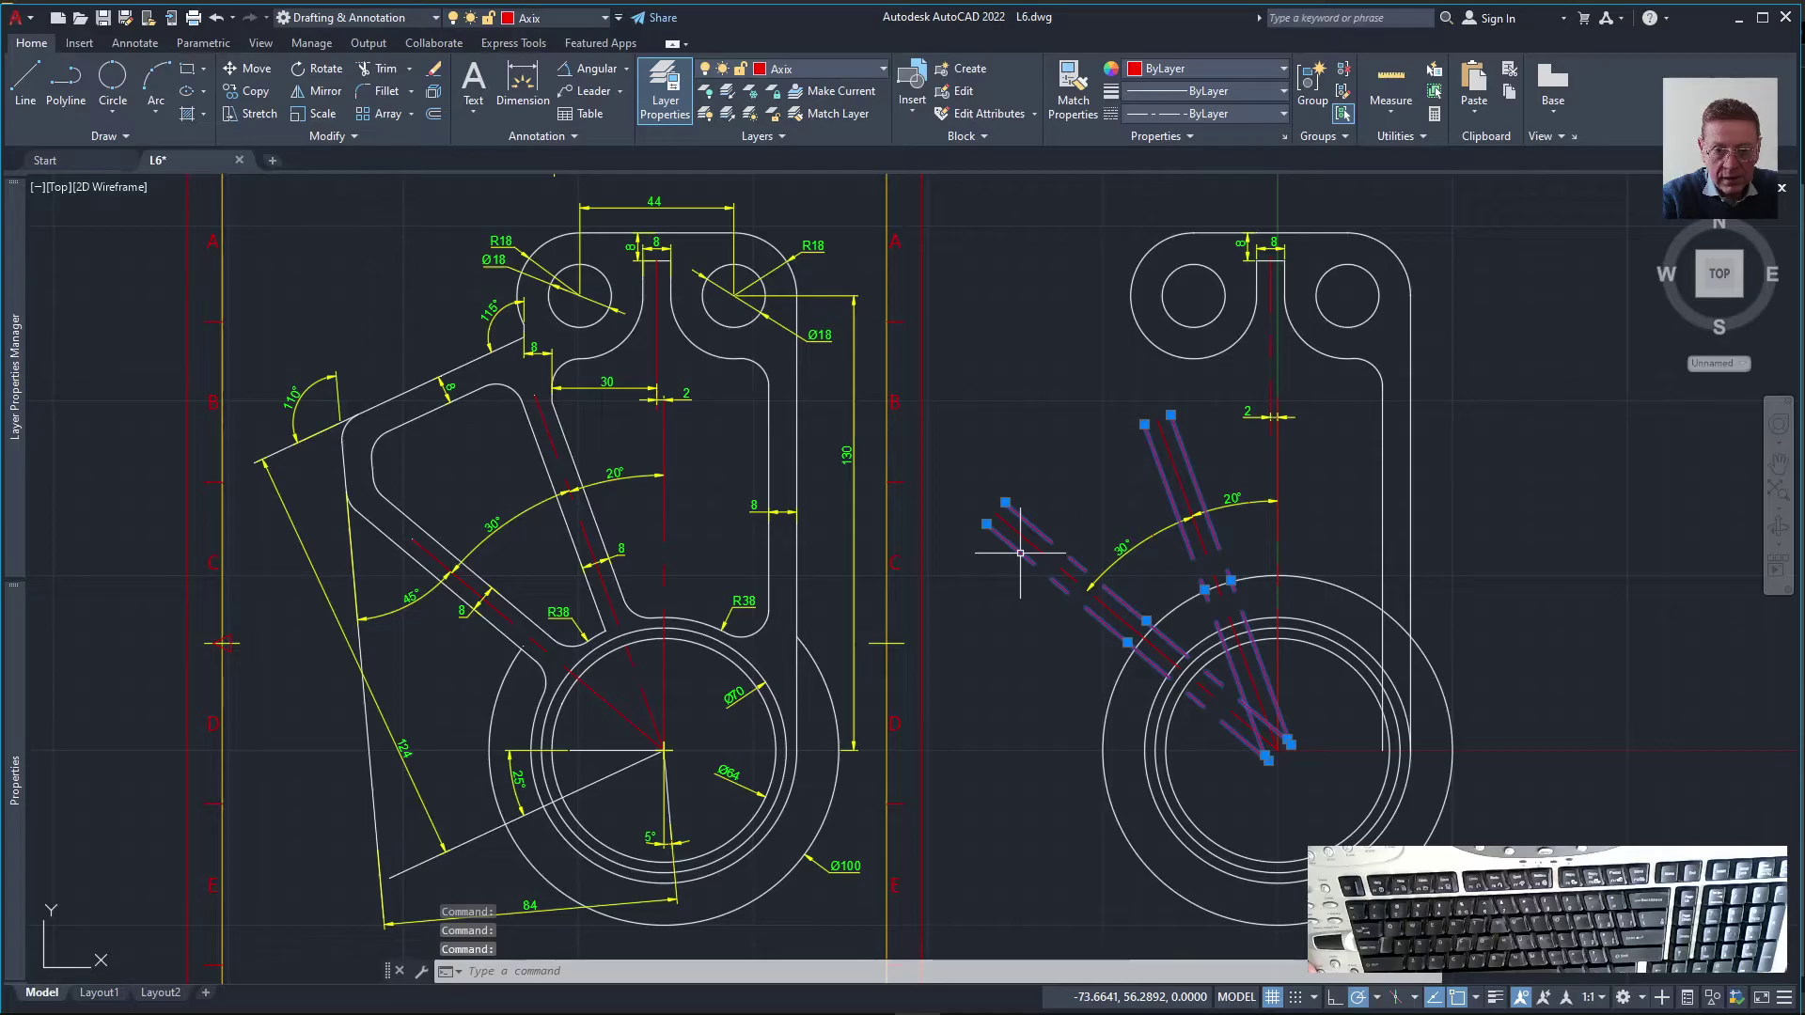
left_click(802, 68)
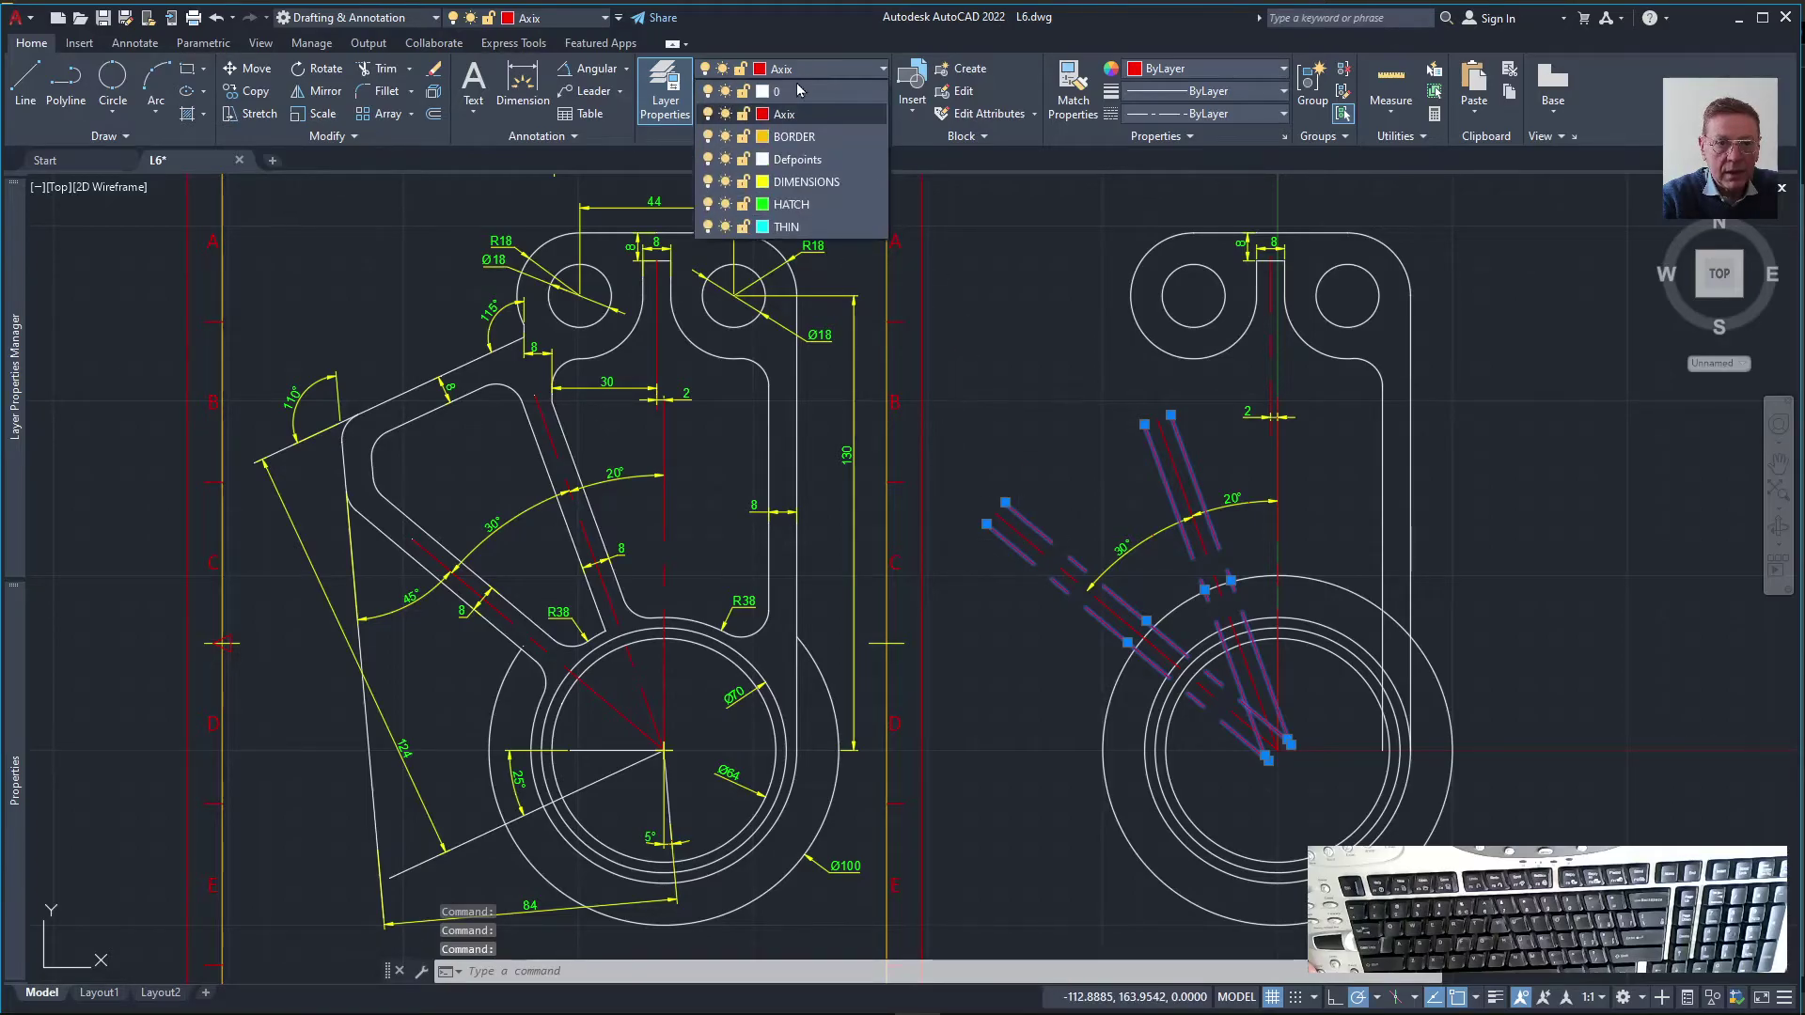
left_click(790, 97)
key("Escape")
key("Escape")
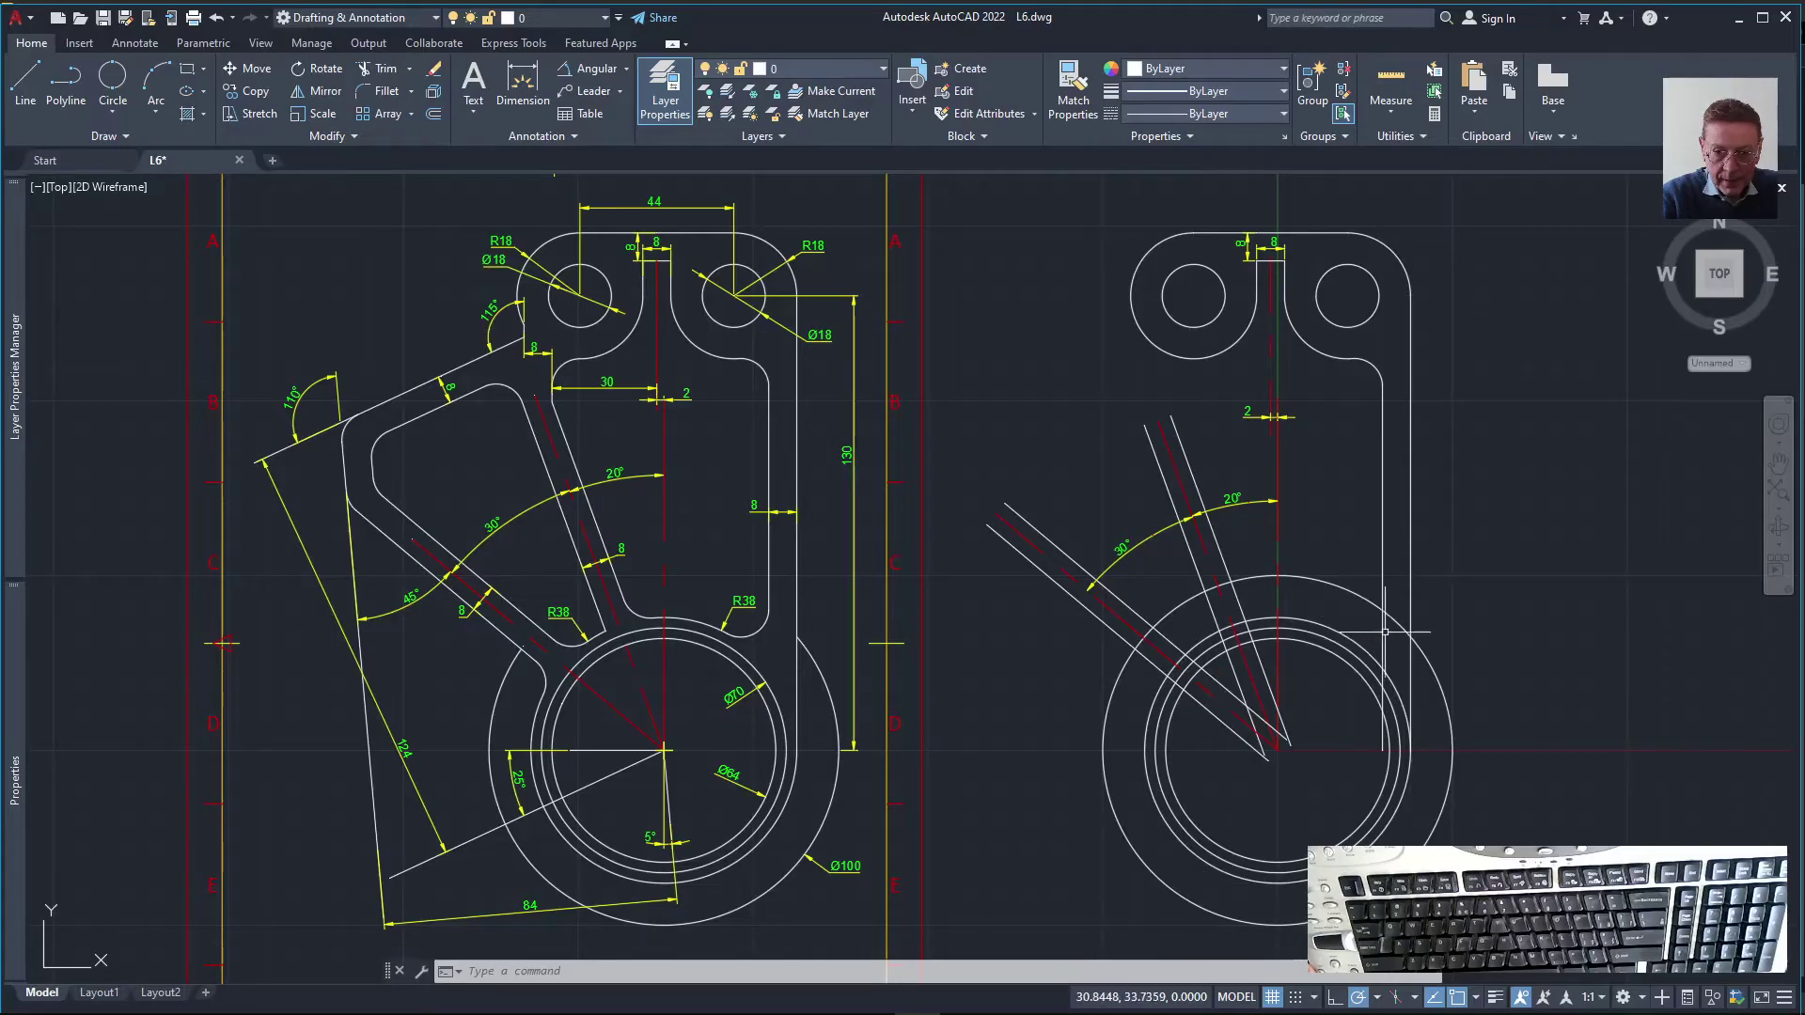
Shorten the inner right vertical line so its lower end lies just inside the outermost large circle
left_click(1383, 749)
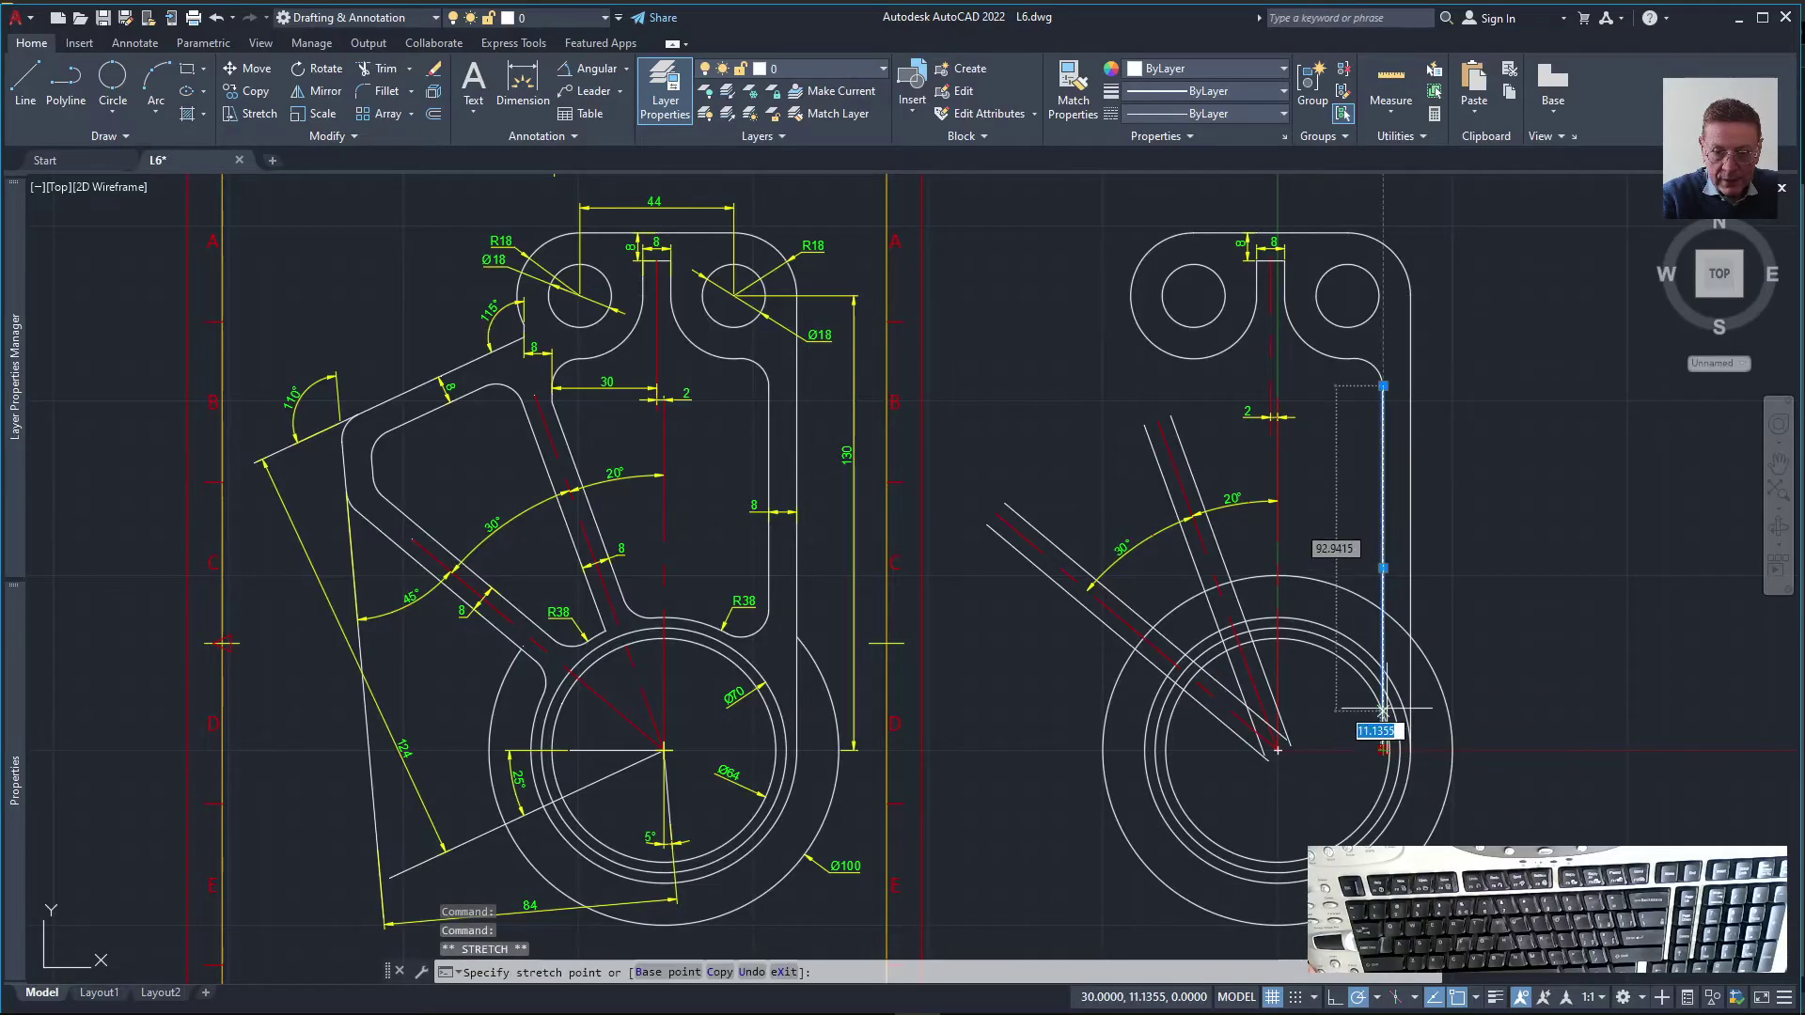
left_click(1383, 622)
key("Escape")
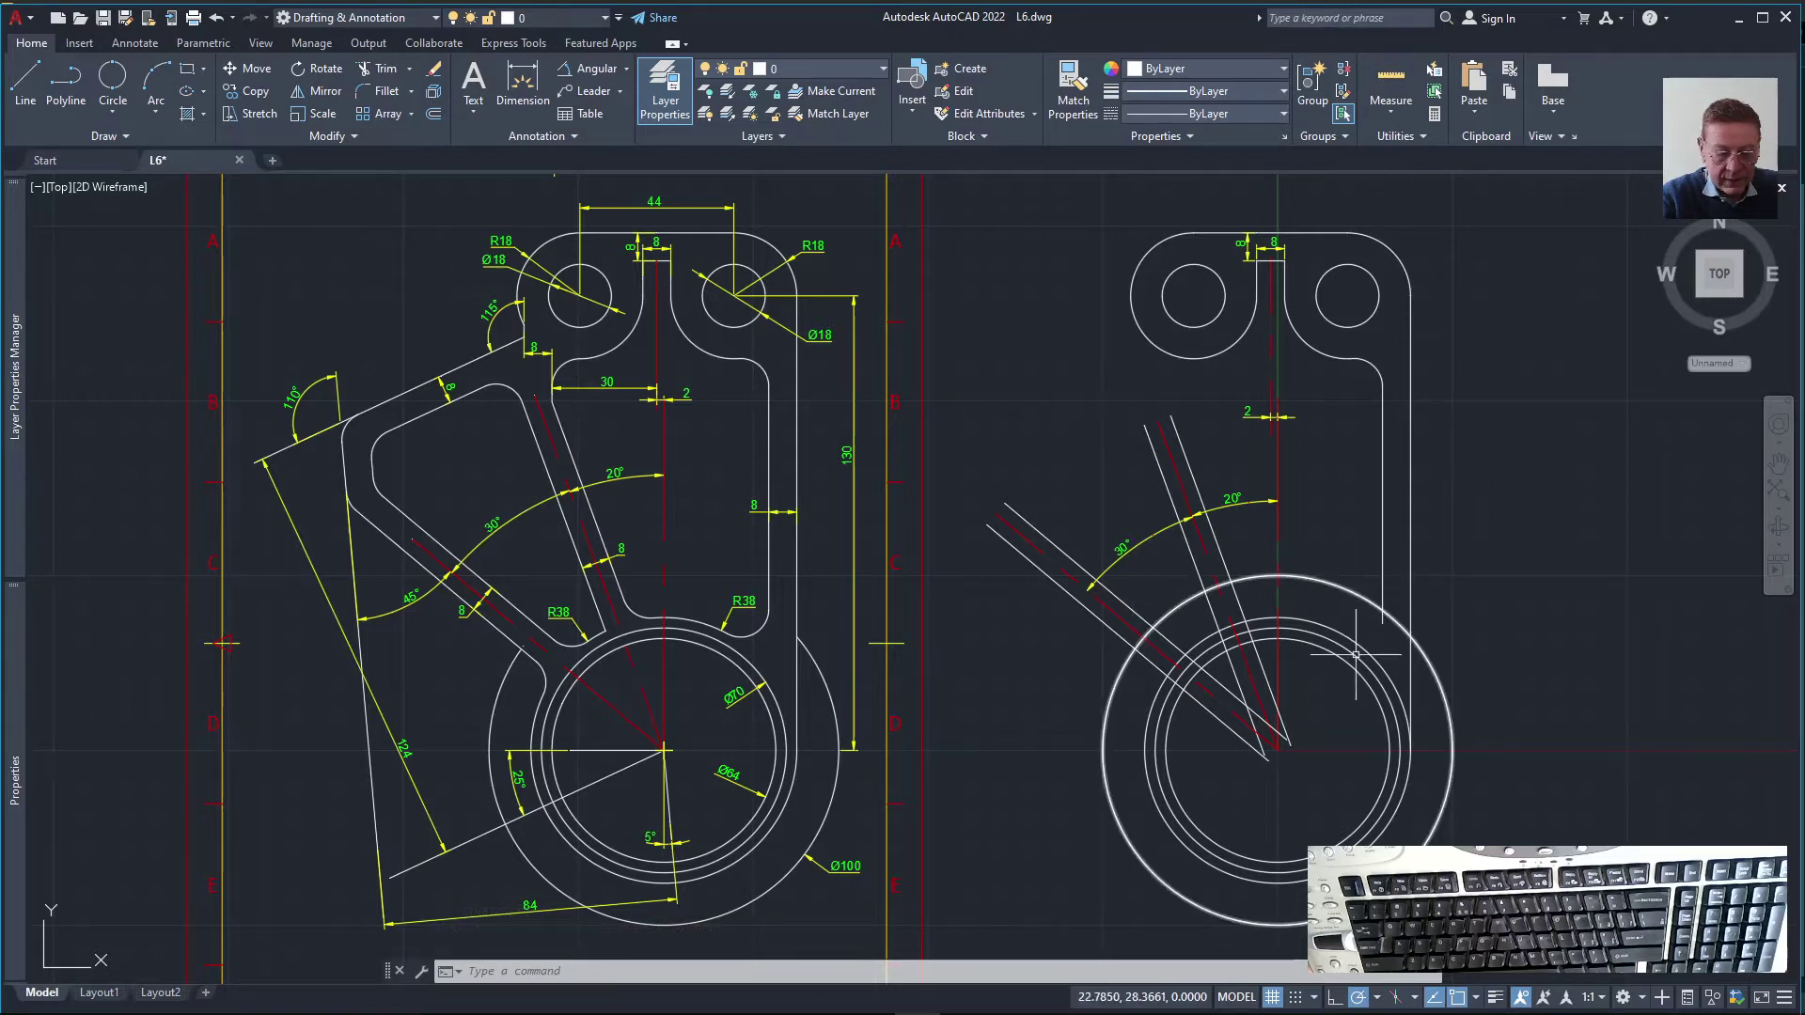
Break the outermost large circle between a point near the outer right vertical line and its intersection with the inner vertical line
type("br")
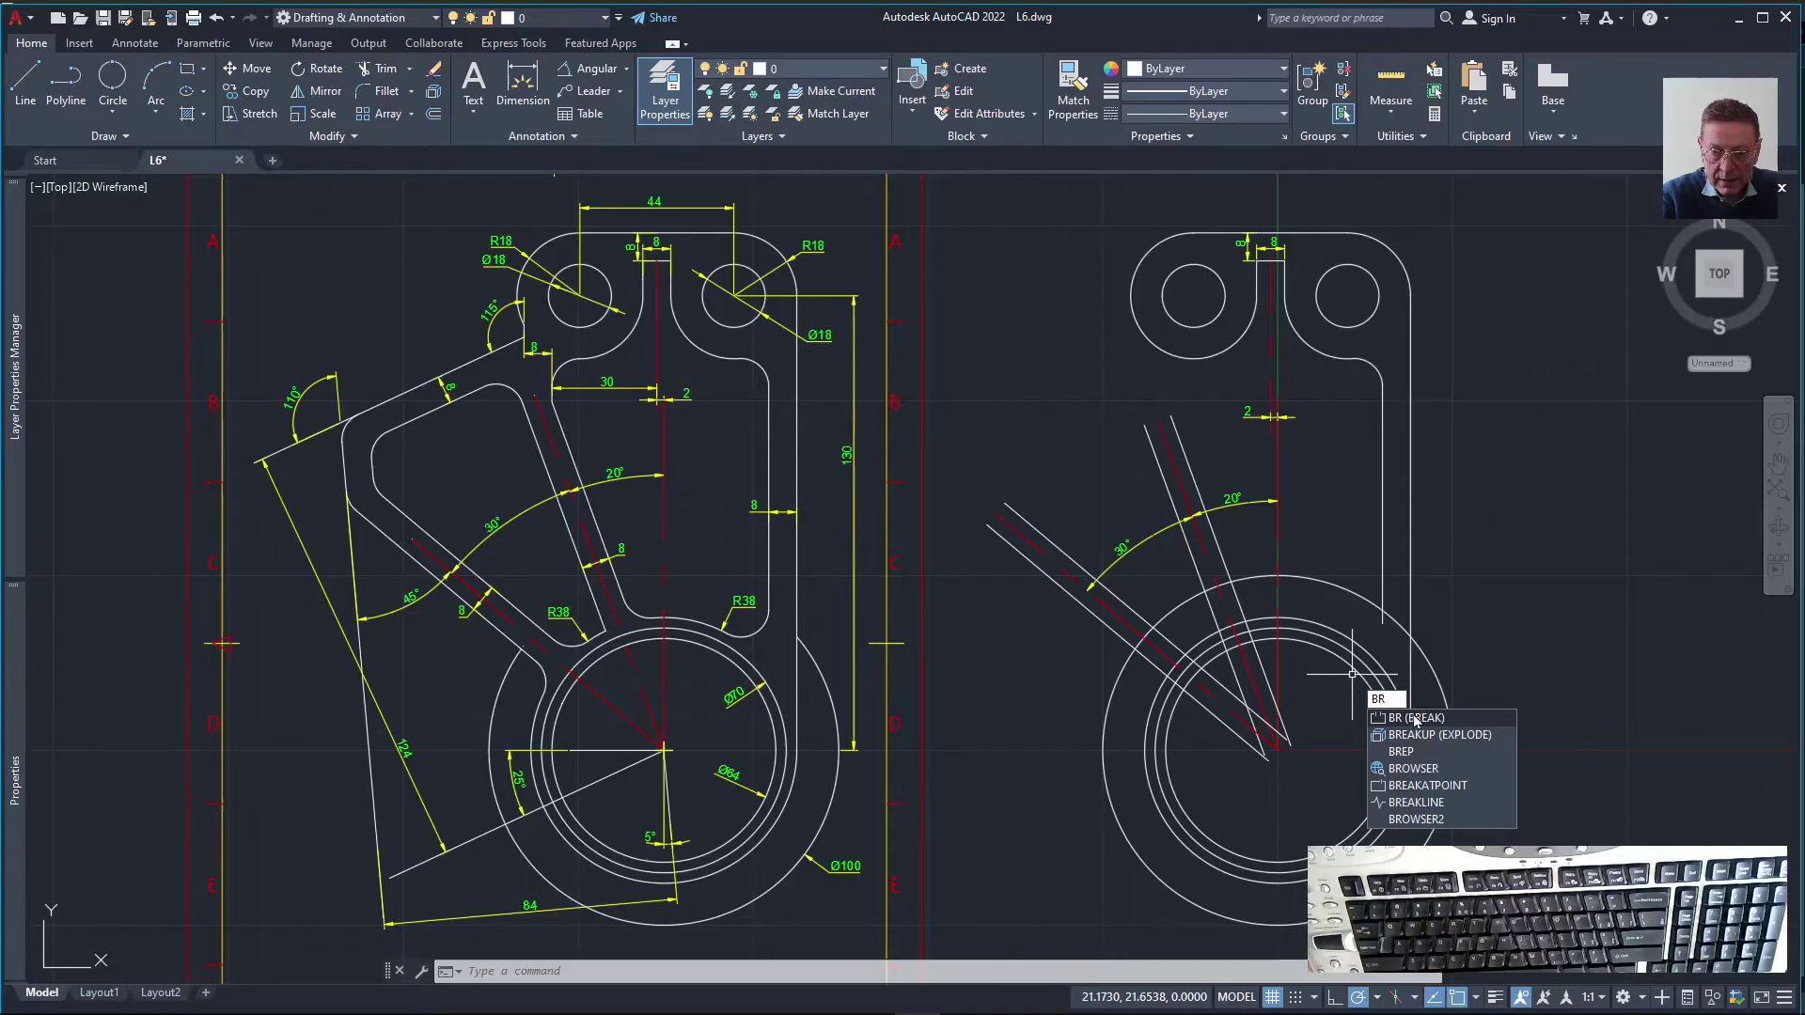
left_click(1415, 718)
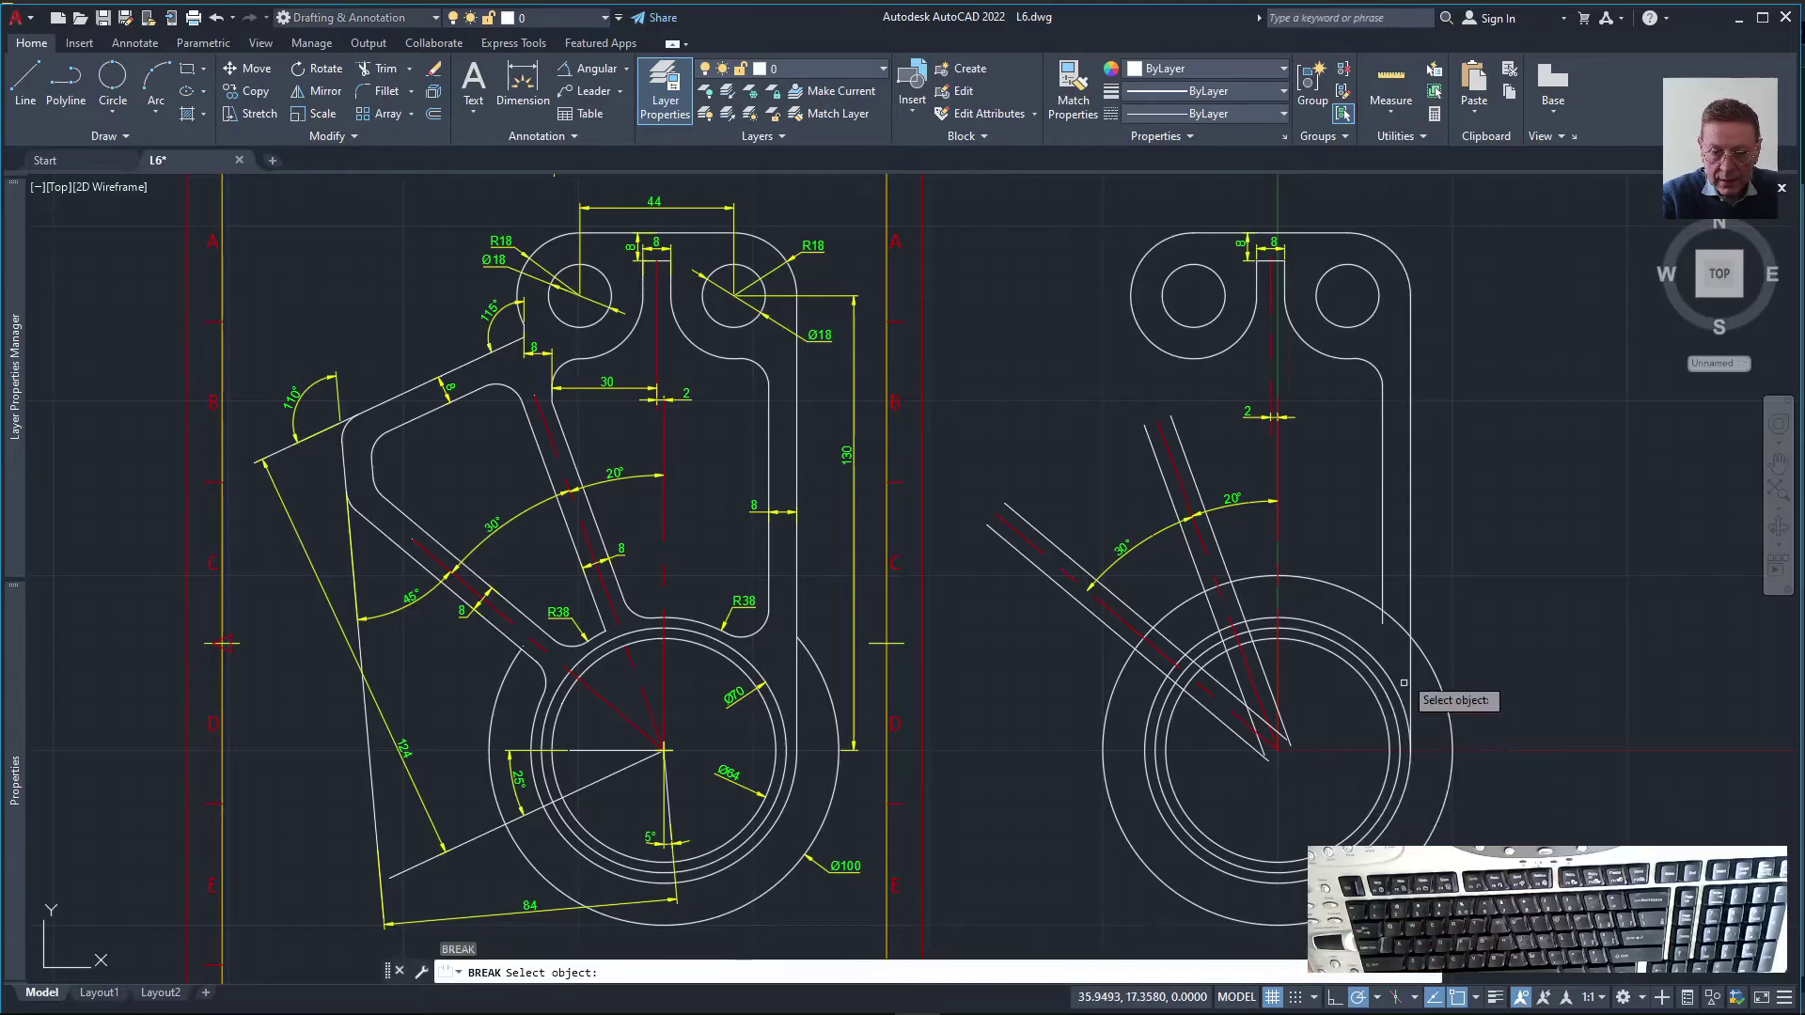
left_click(1401, 629)
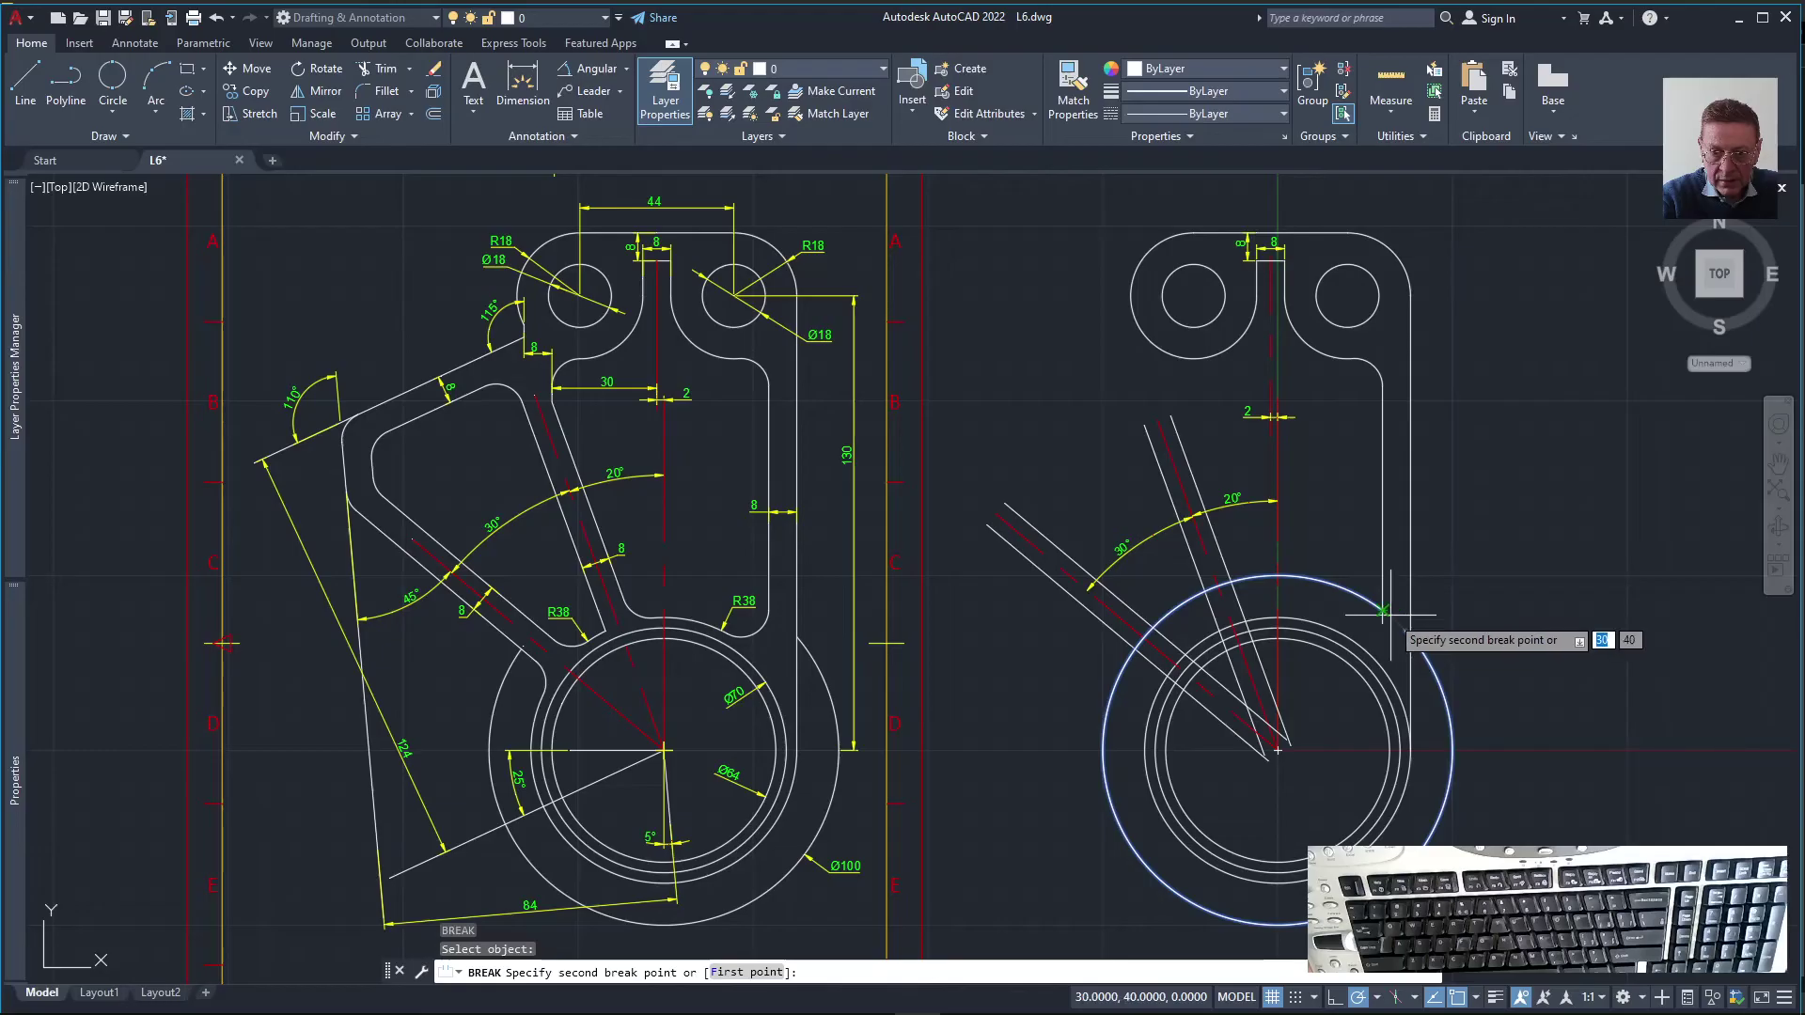
key("Escape")
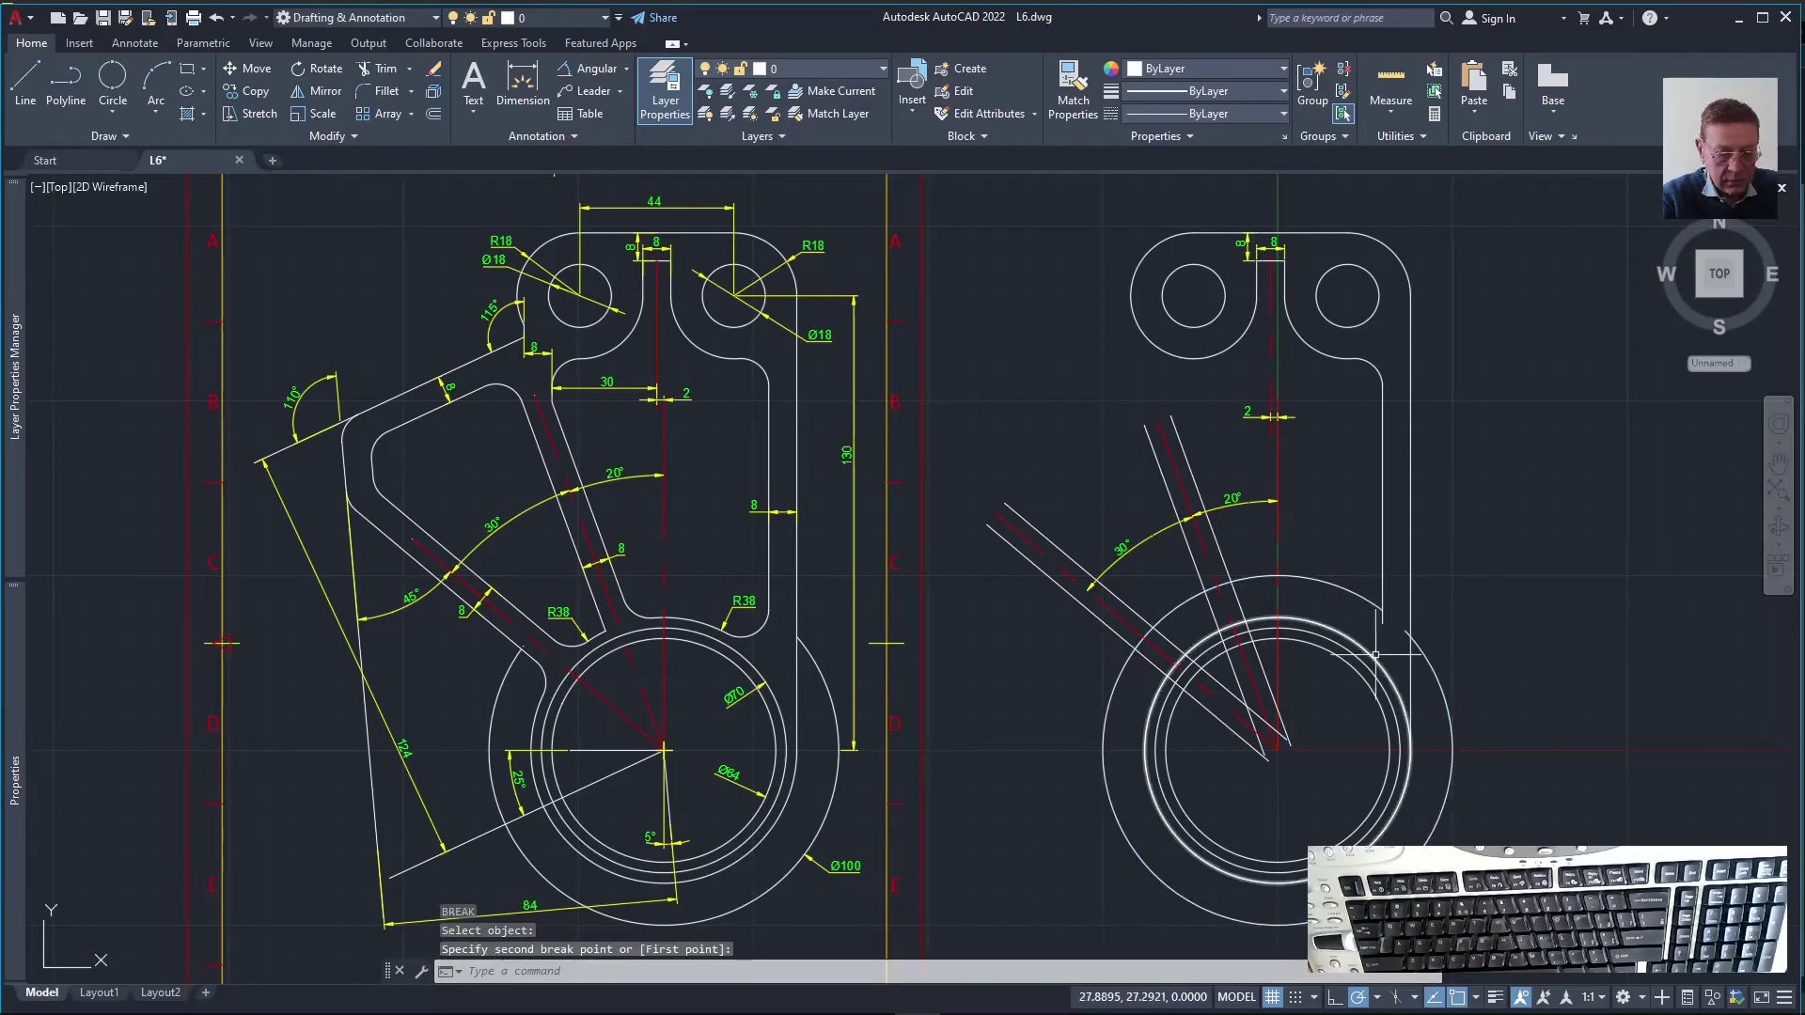
Stretch the broken outer circle's end near the outer right vertical line so that it meets that line
scroll(1375, 655, "down", 6)
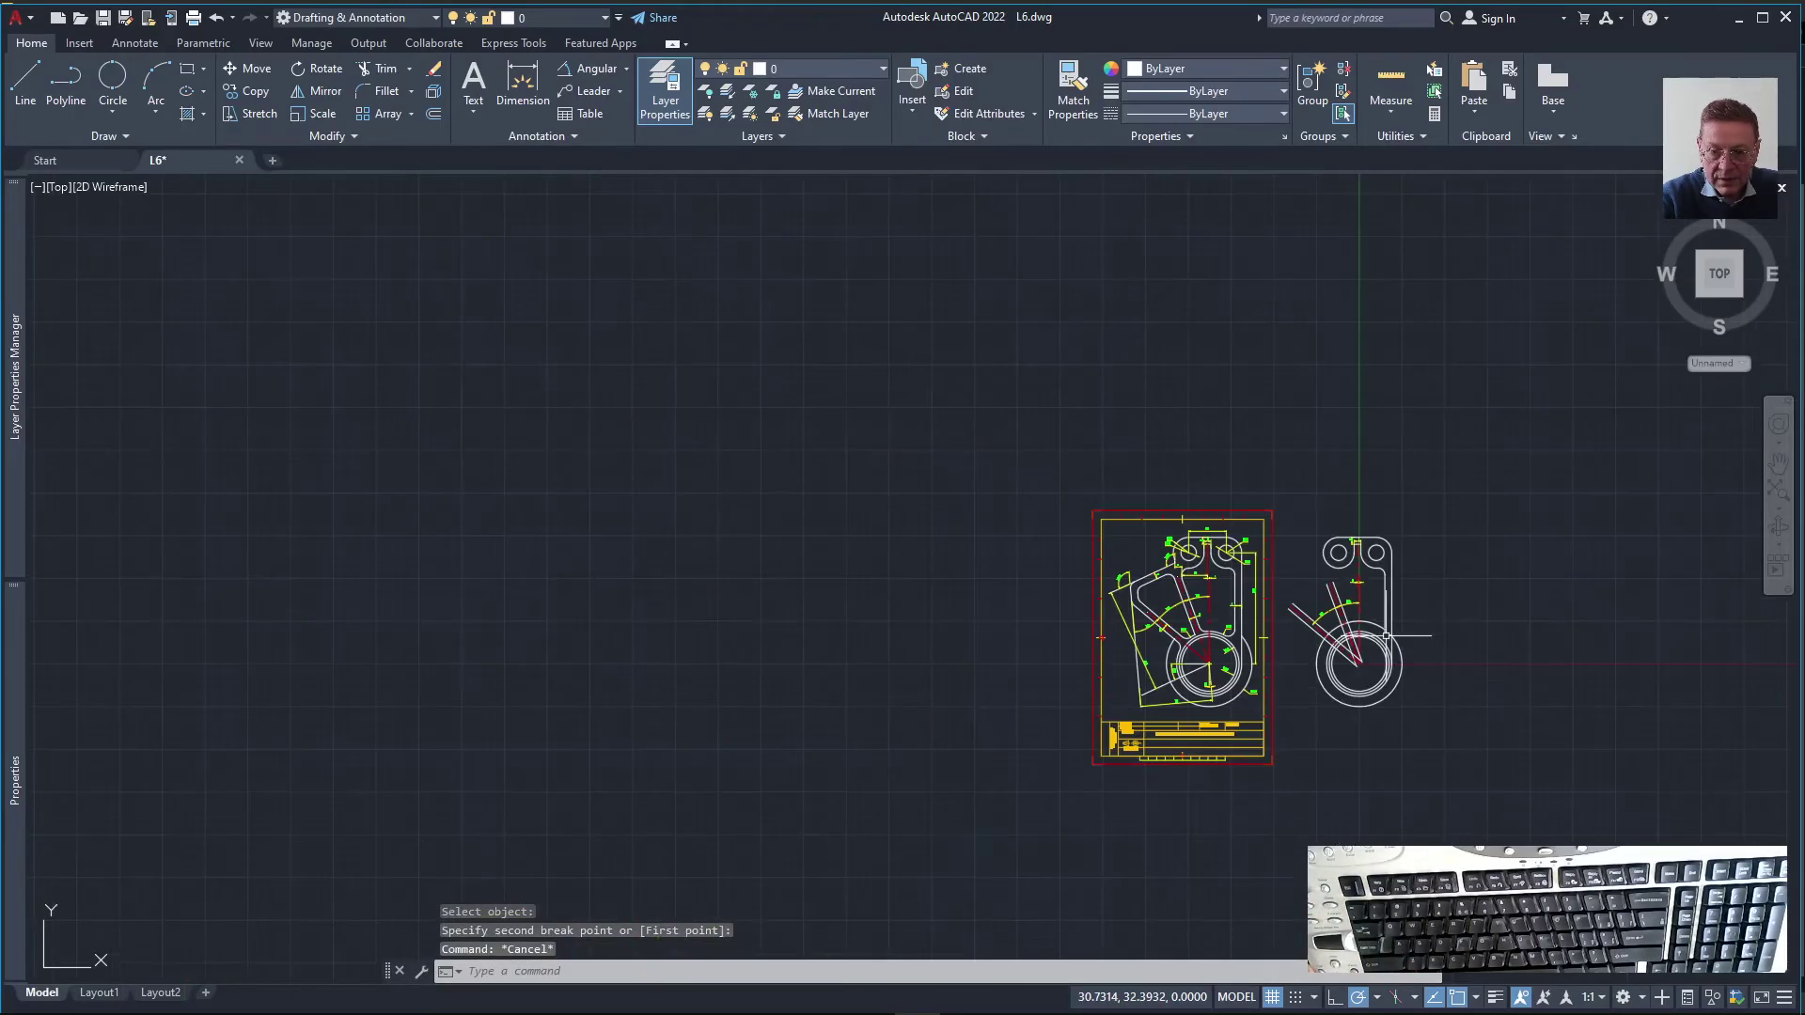
scroll(1382, 639, "up", 8)
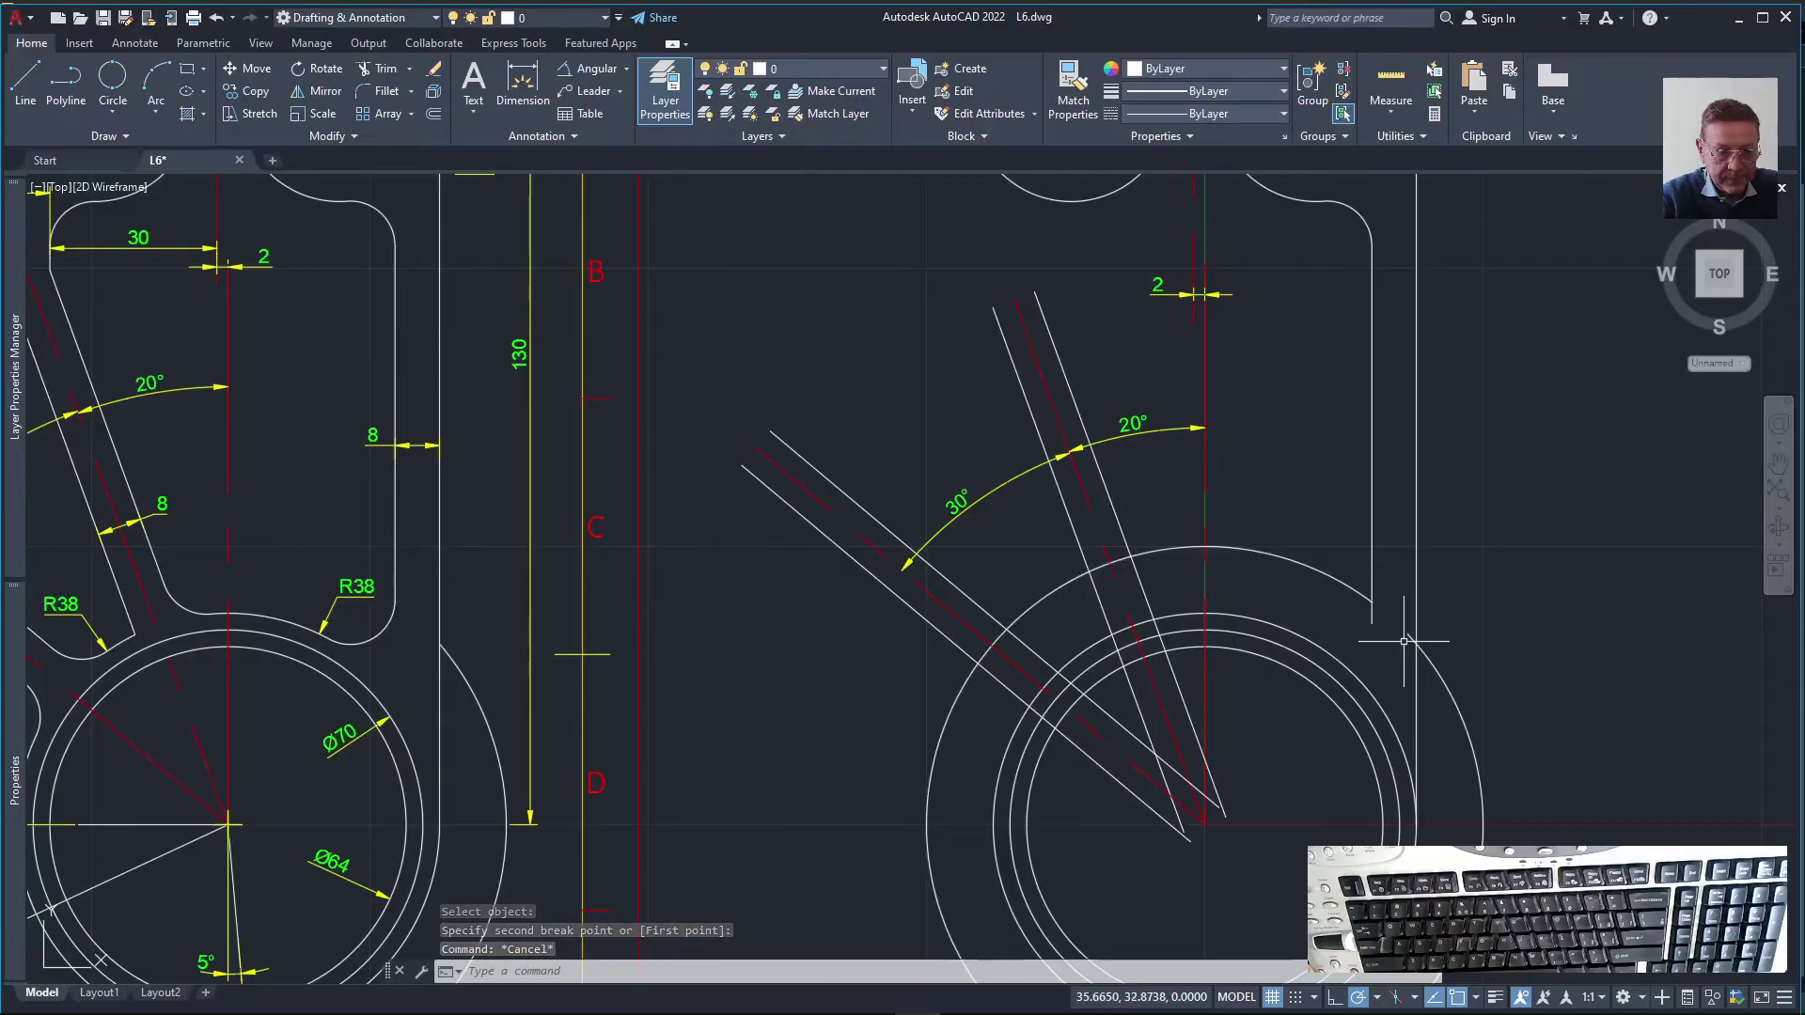
left_click(1409, 653)
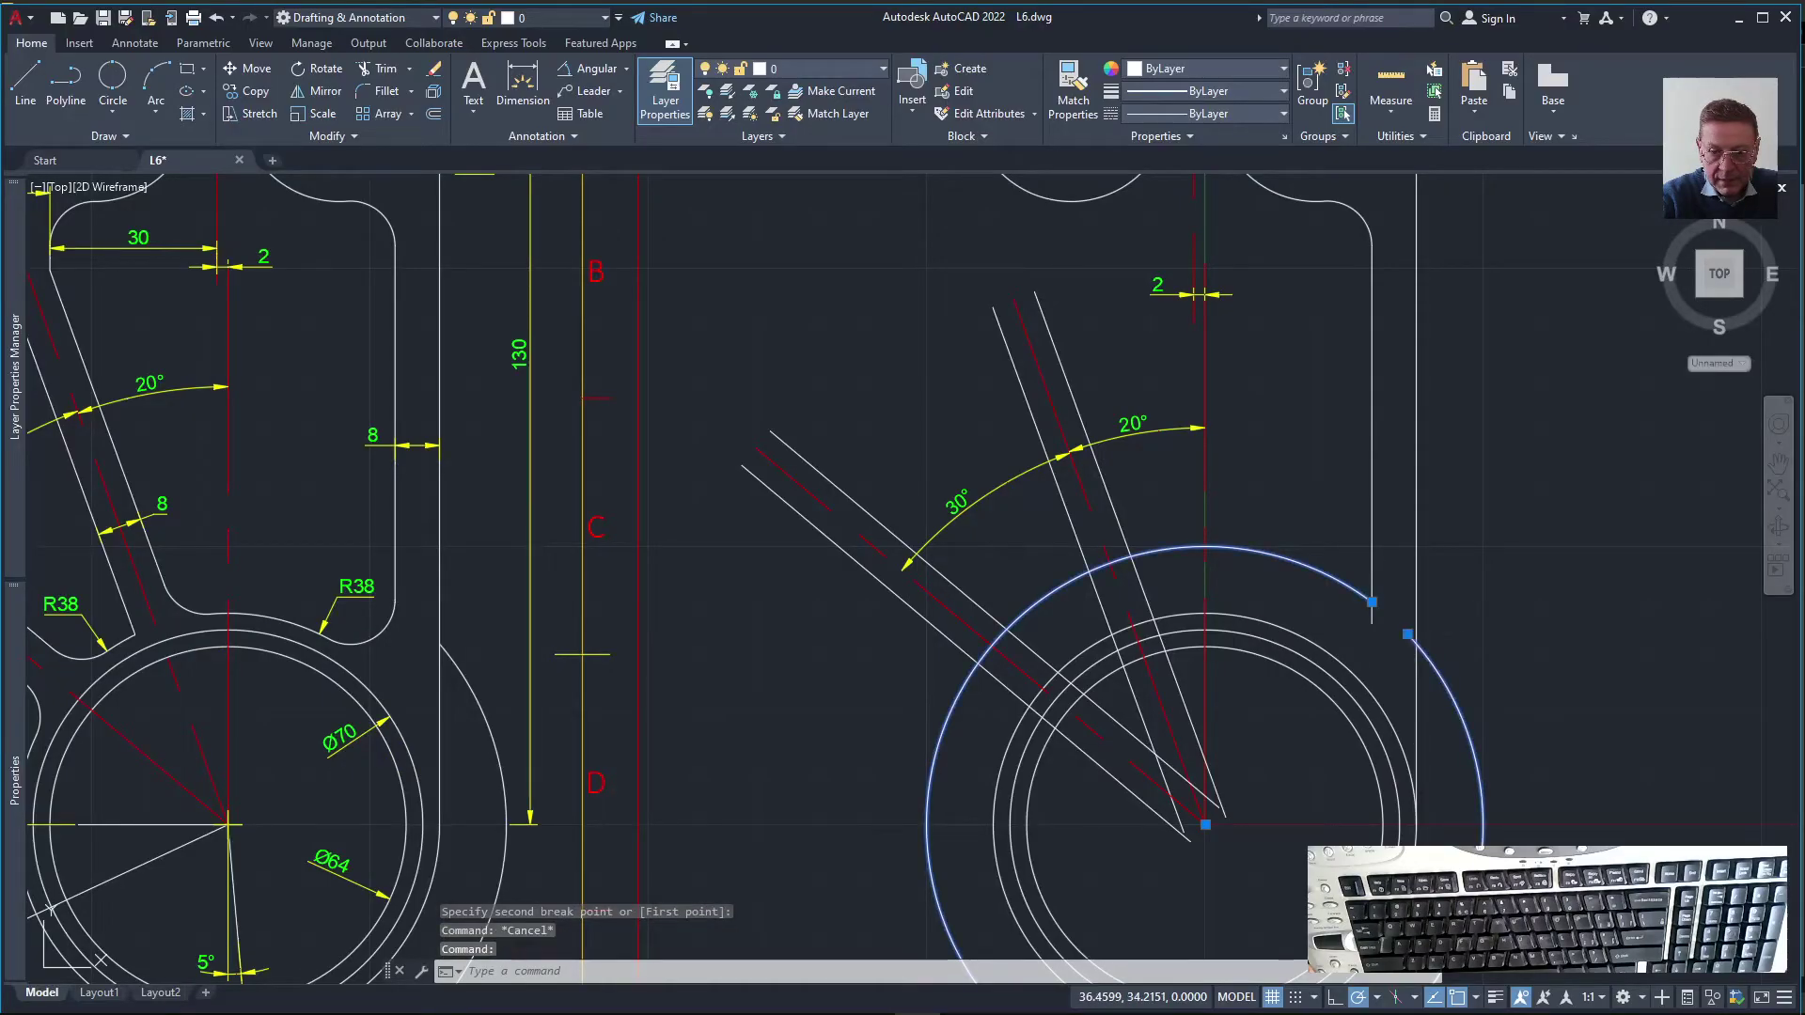
left_click(1407, 634)
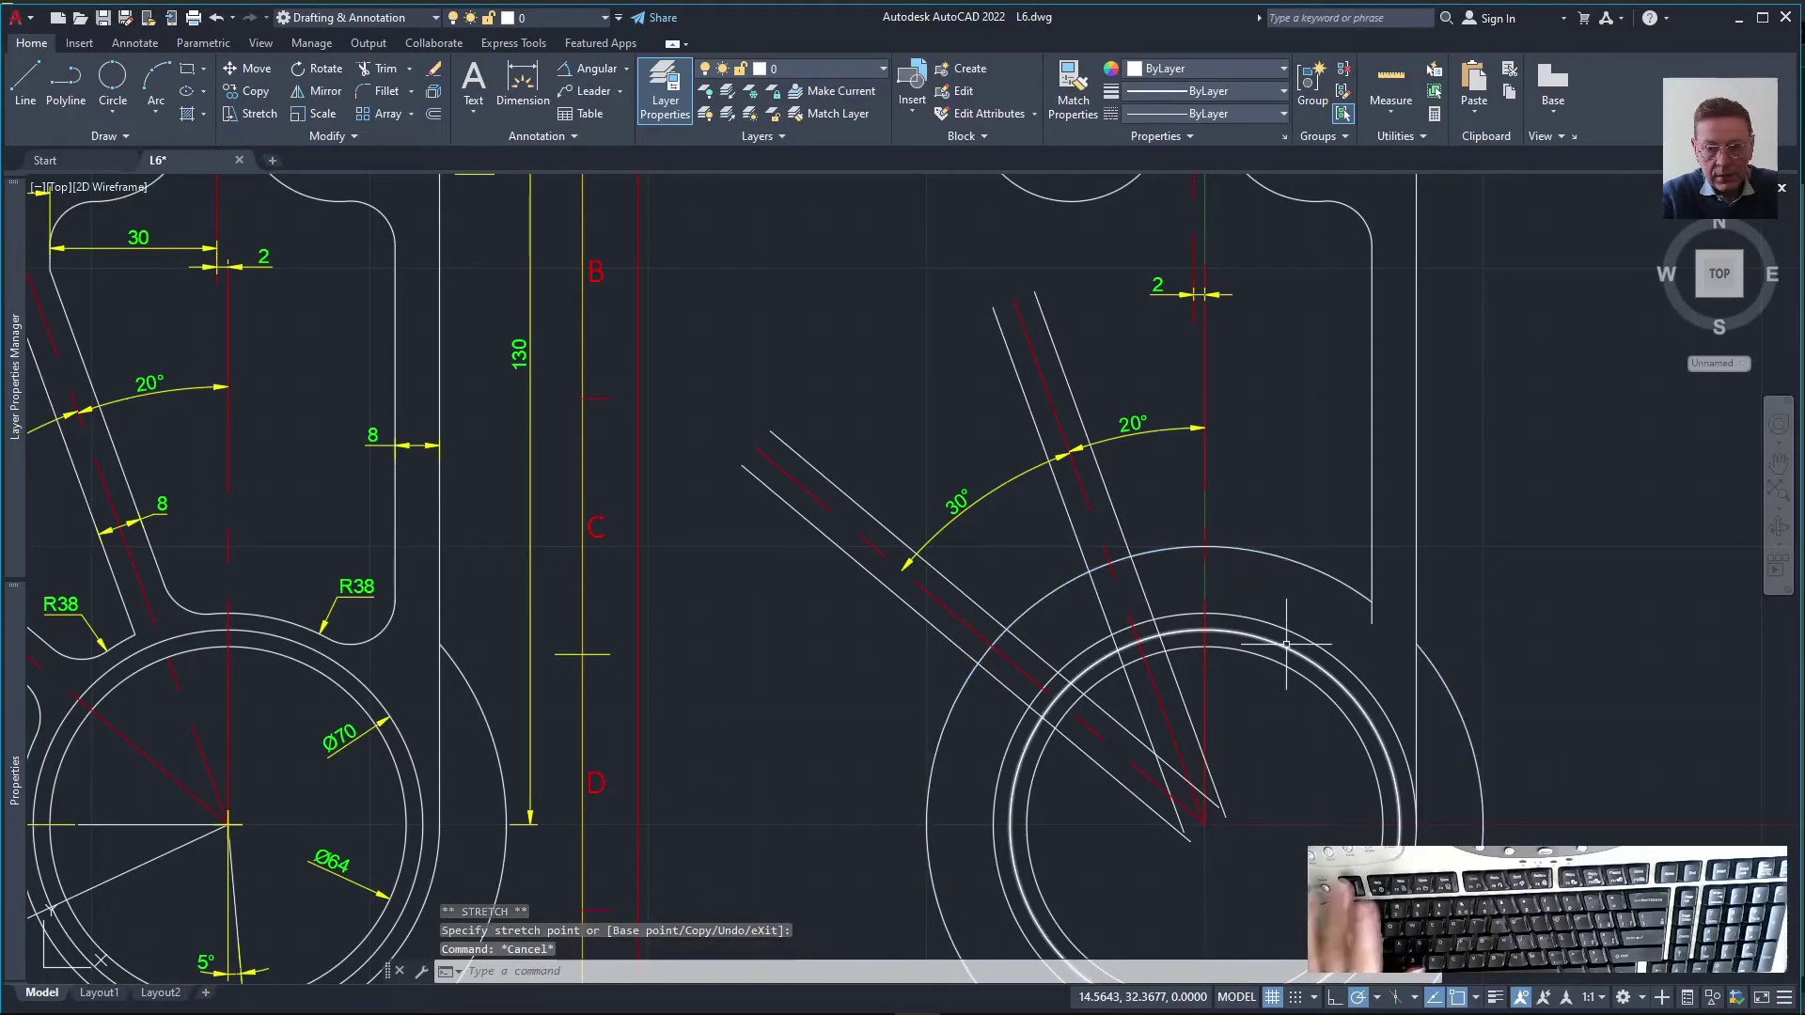
key("Escape")
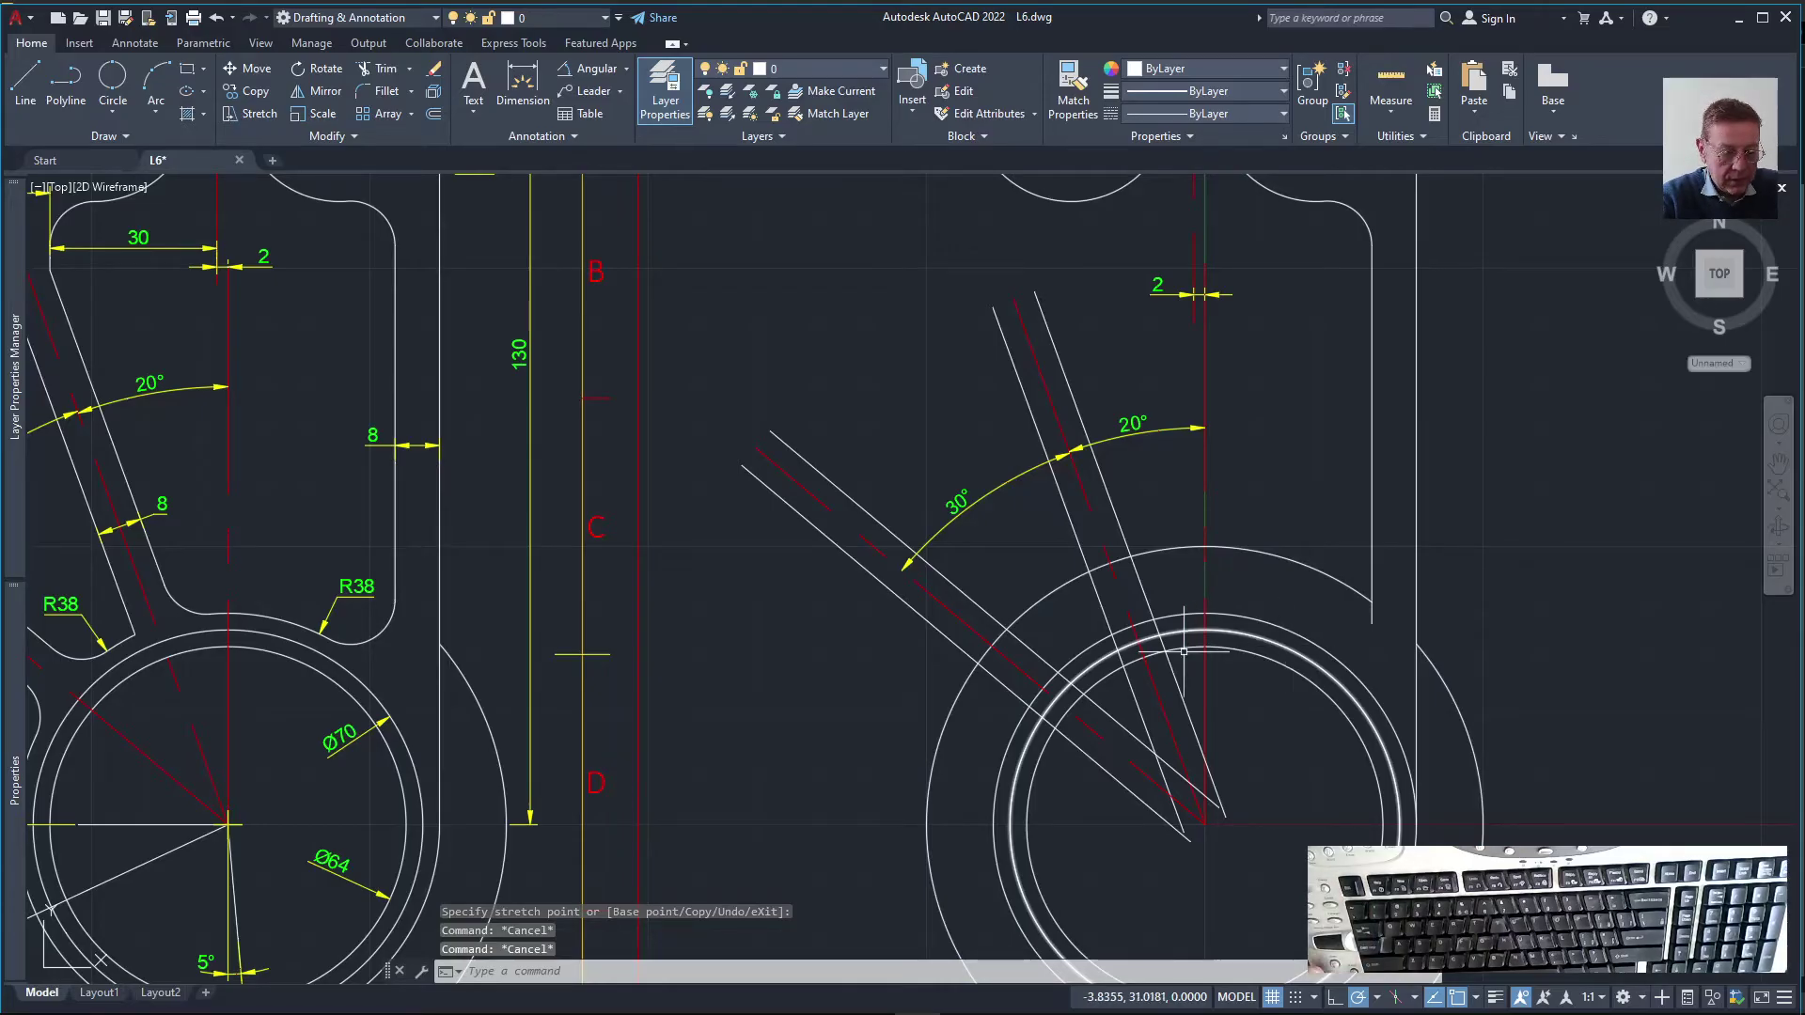
Fillet the broken outer circle and the inner right vertical line with radius 8
scroll(1184, 651, "down", 6)
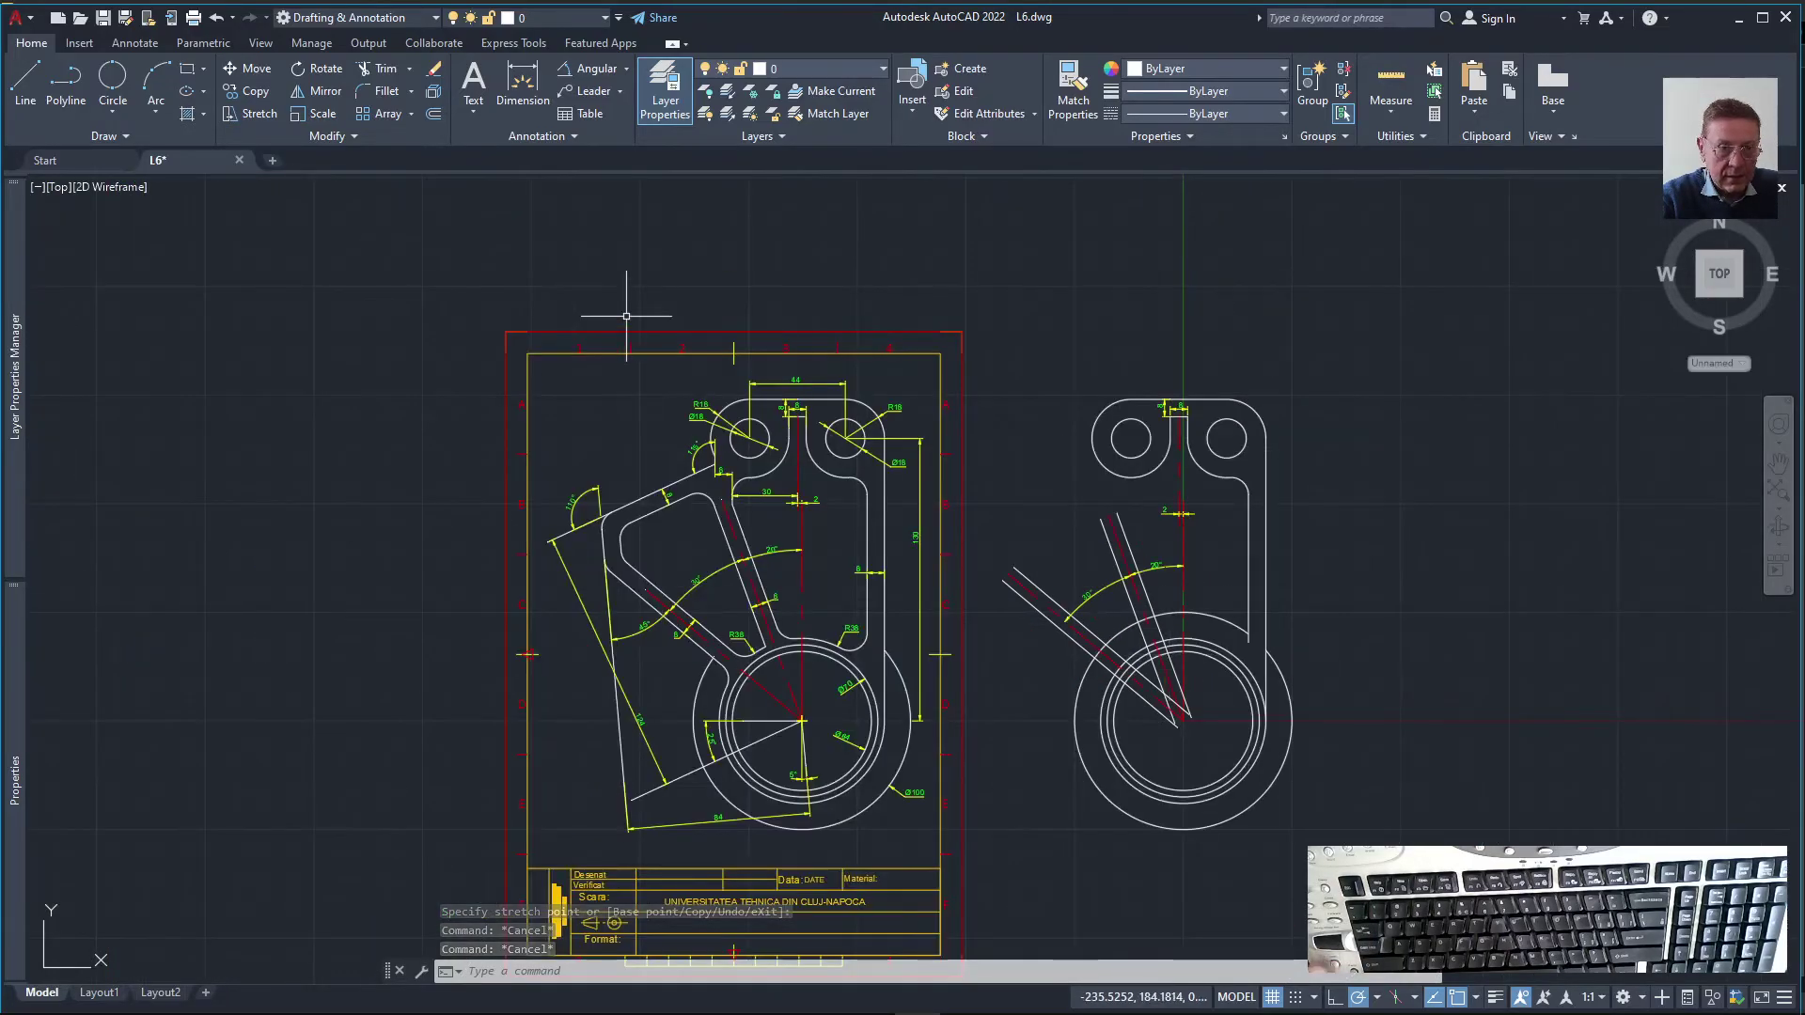
left_click(385, 91)
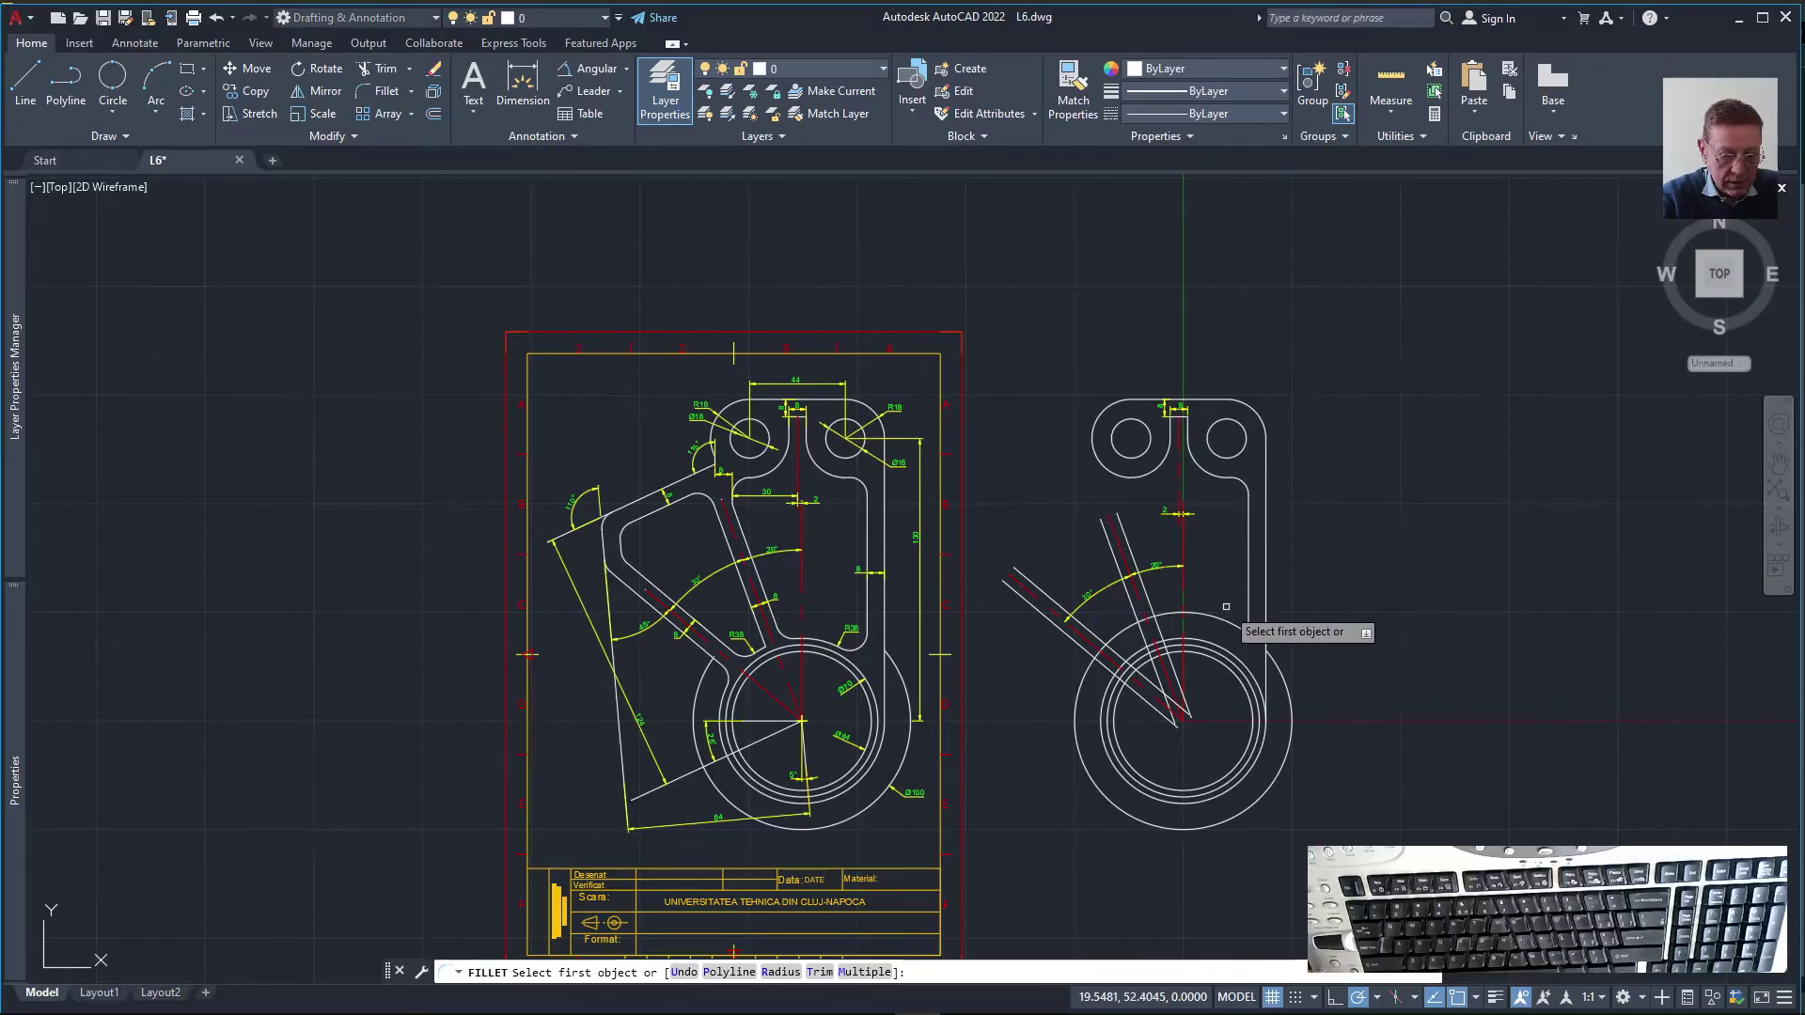
type("r")
key("Return")
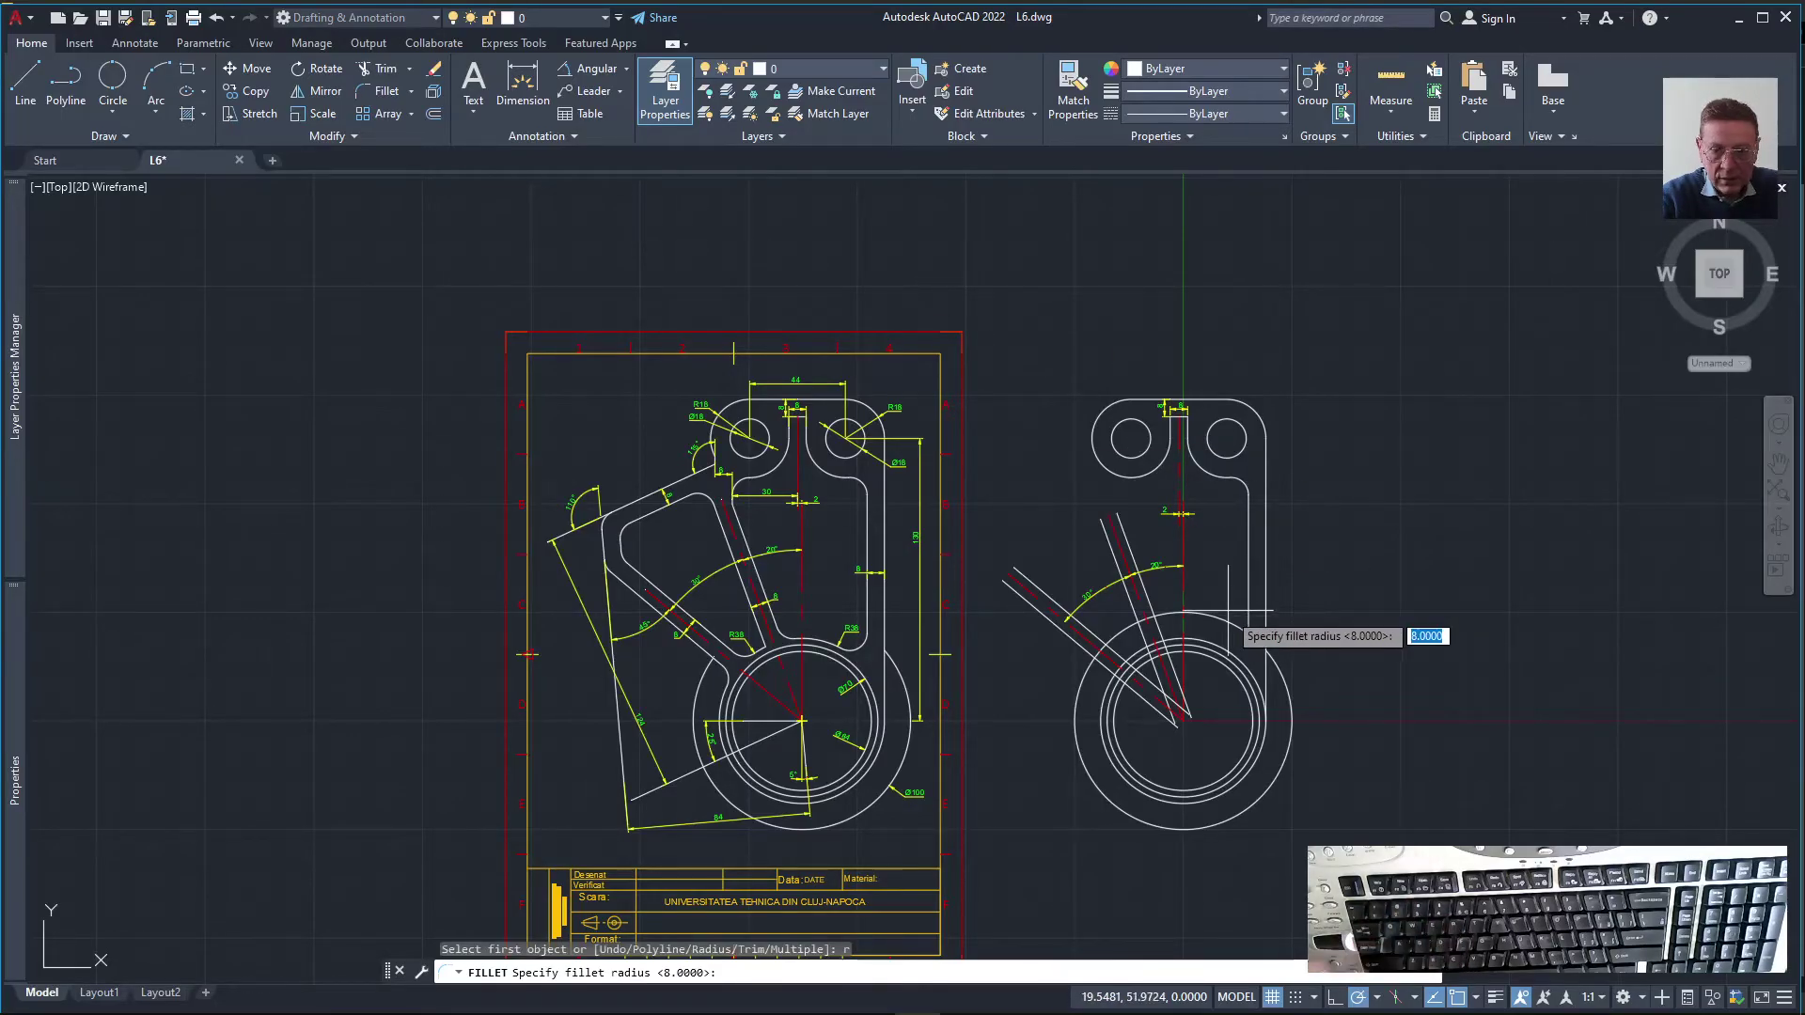
key("Return")
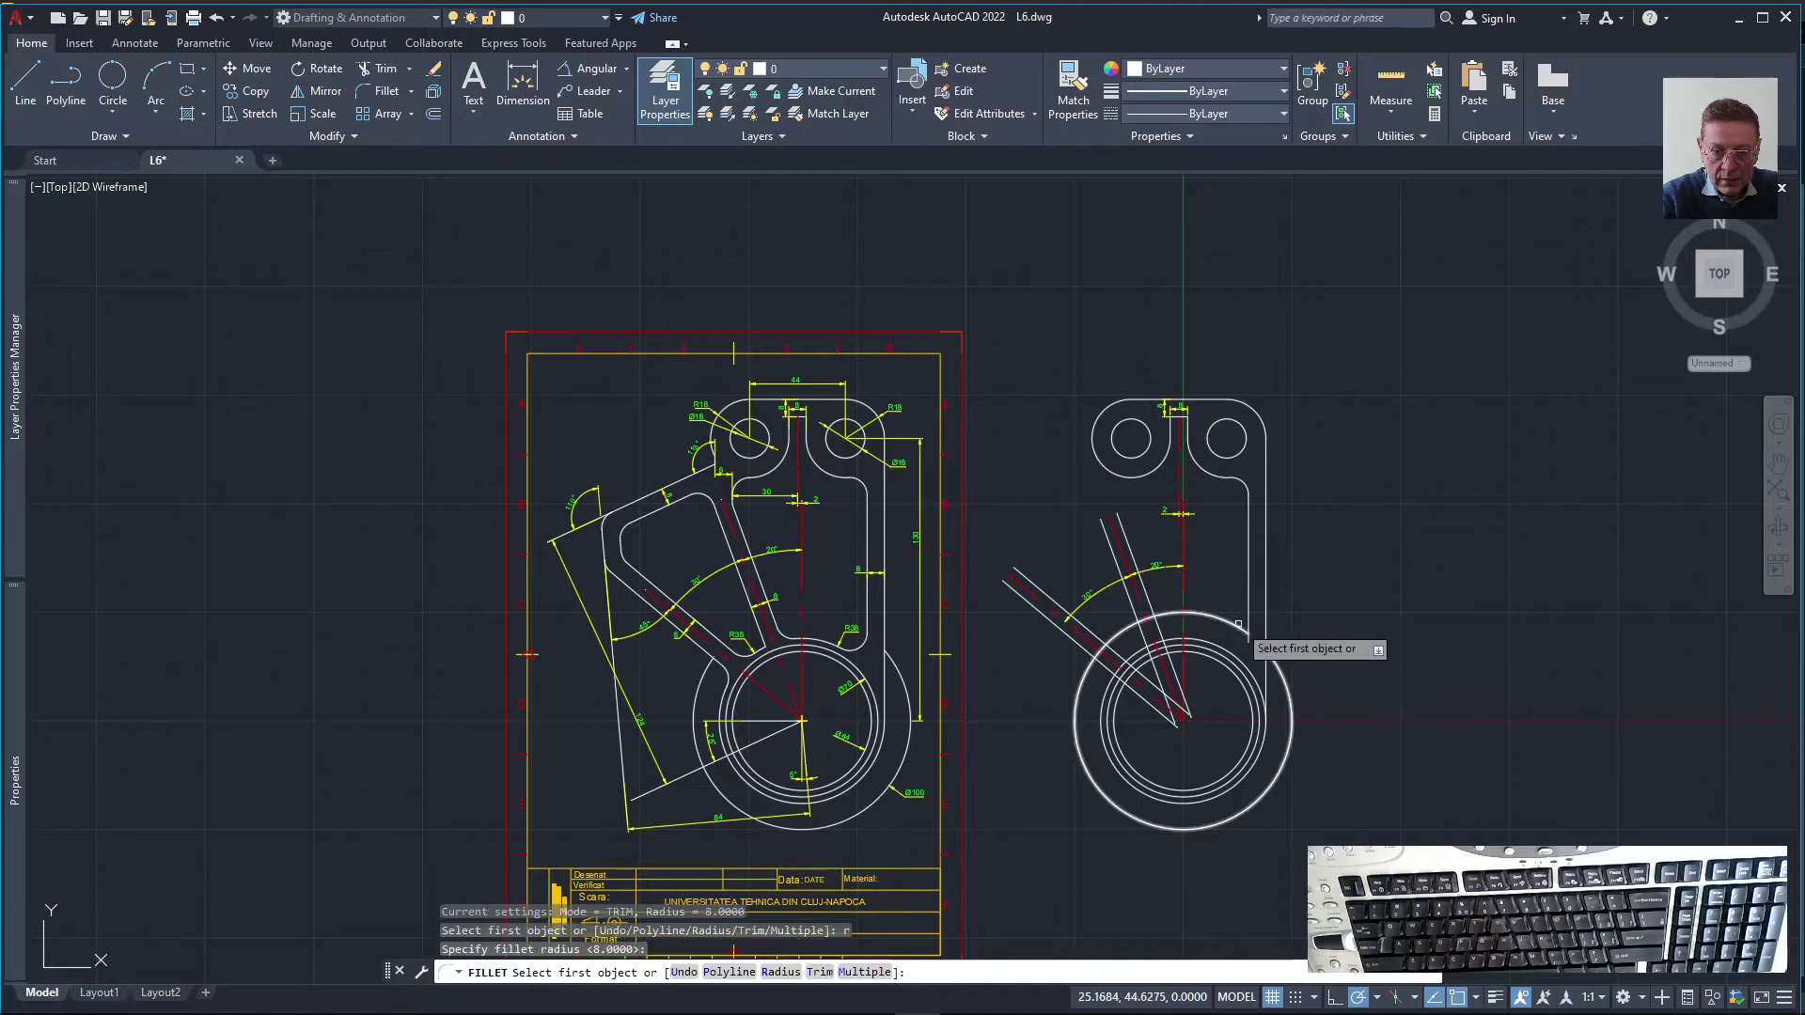
left_click(1238, 626)
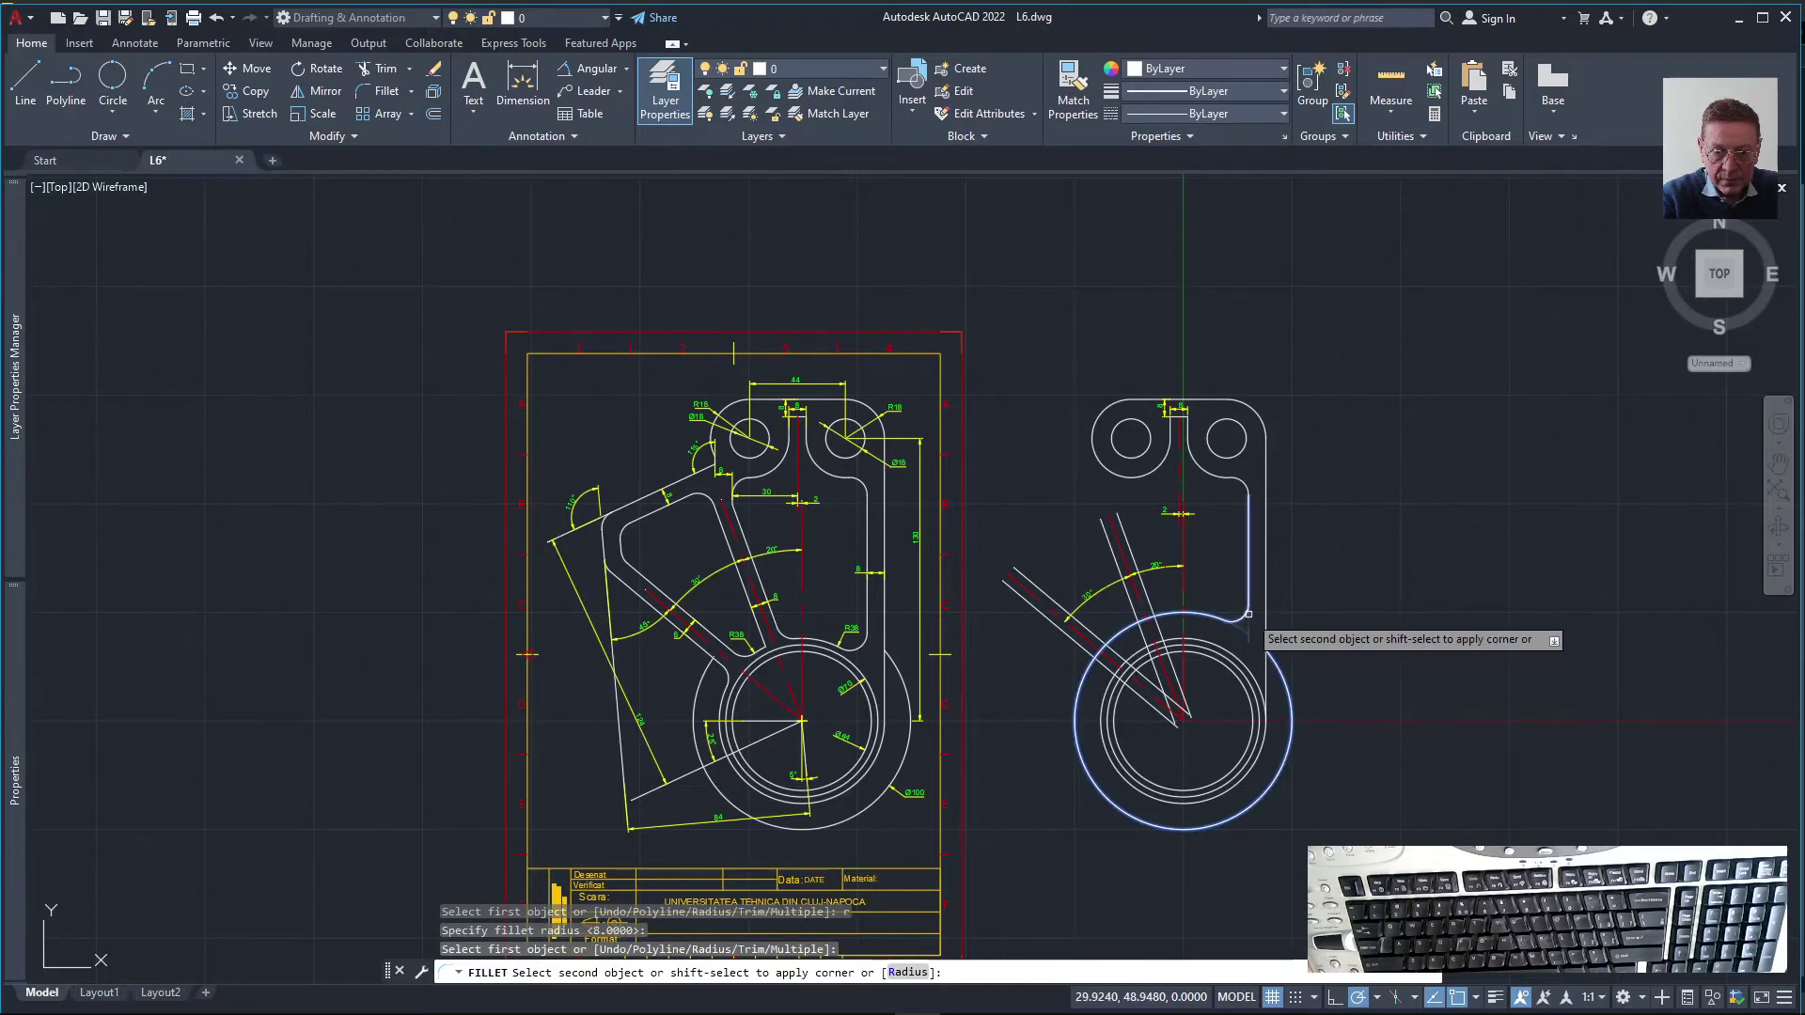
left_click(1249, 609)
right_click(1251, 616)
left_click(1318, 552)
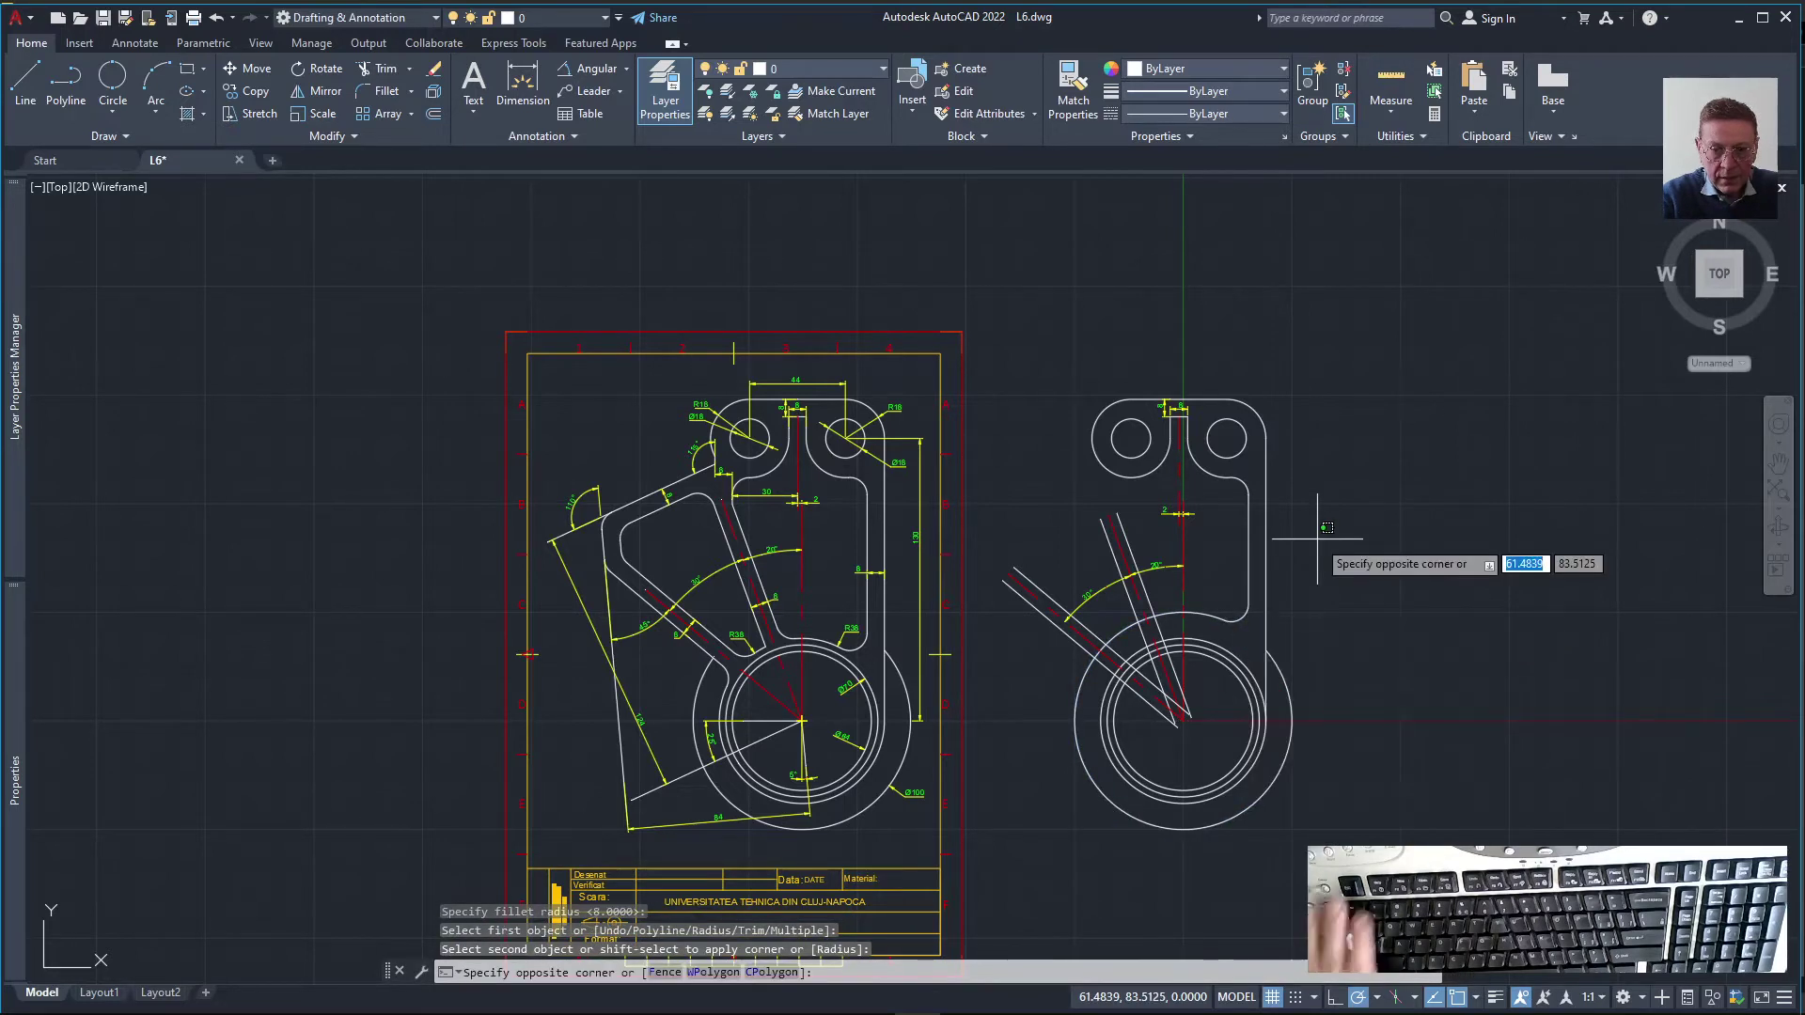
key("Escape")
key("Escape")
scroll(1190, 637, "up", 4)
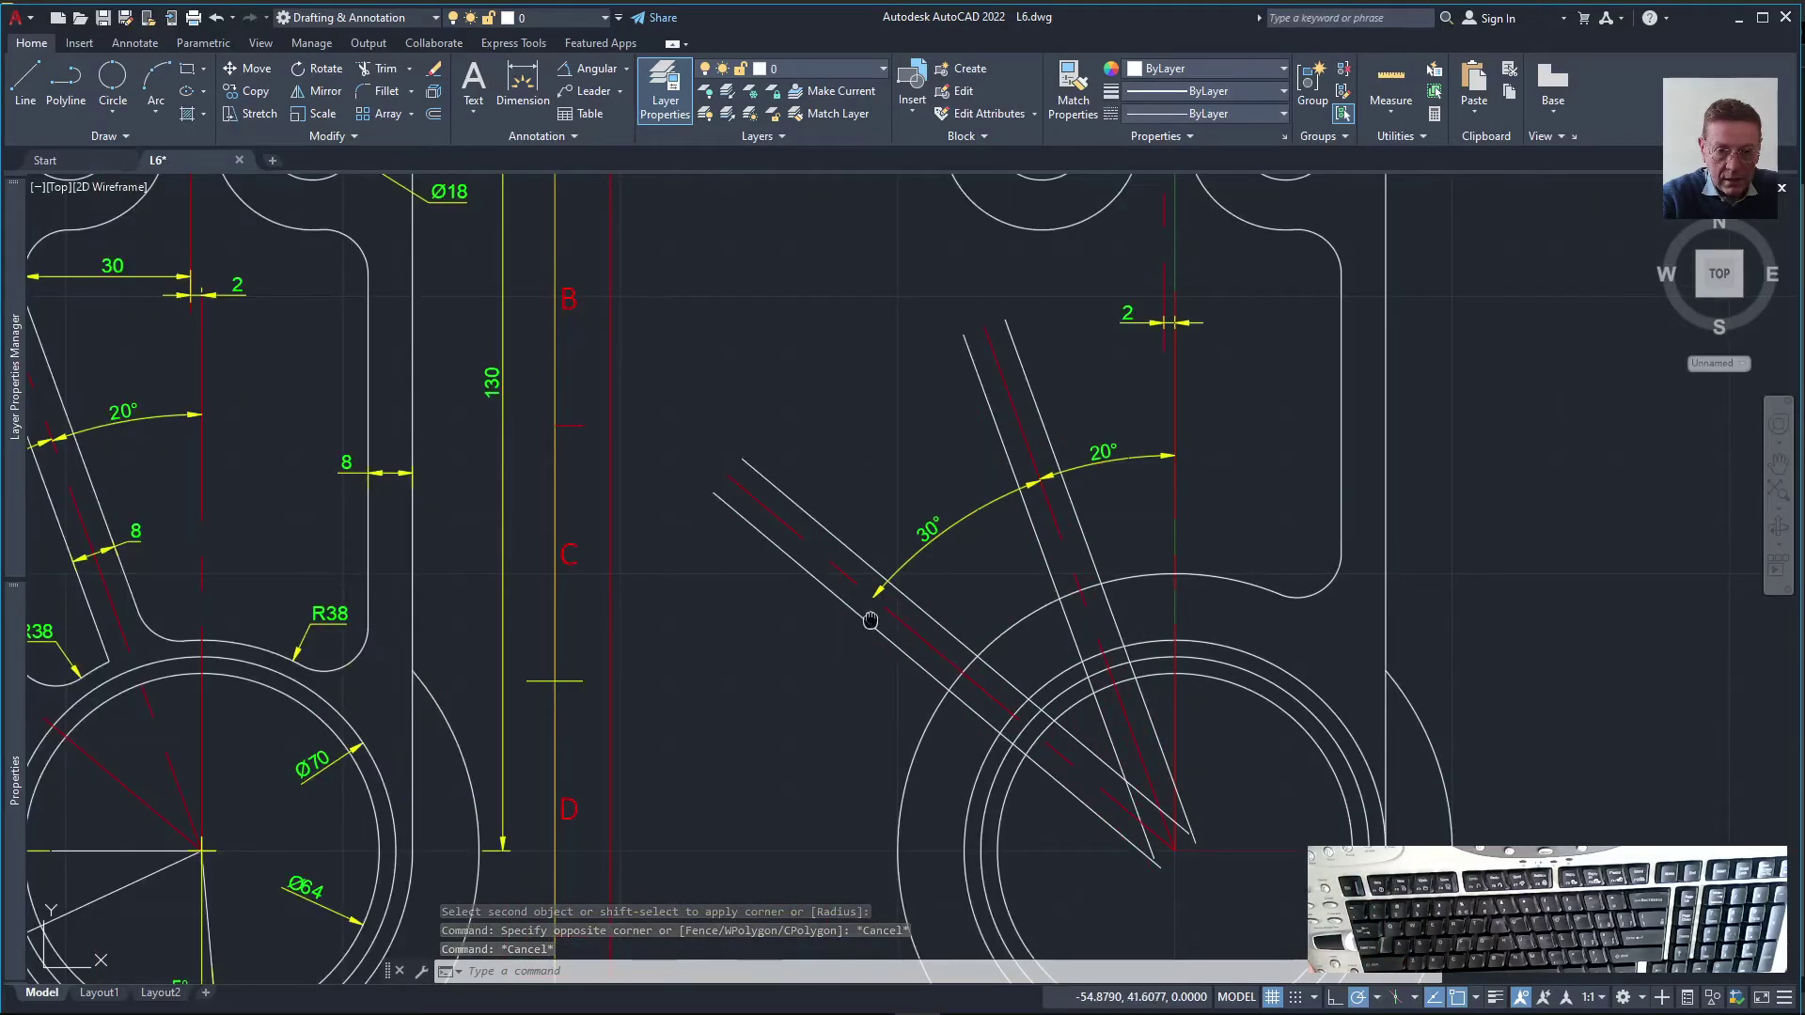
mouse_move(871, 621)
middle_mouse_down()
mouse_move(1112, 714)
mouse_move(1258, 743)
mouse_move(1316, 702)
mouse_move(1305, 683)
middle_mouse_up()
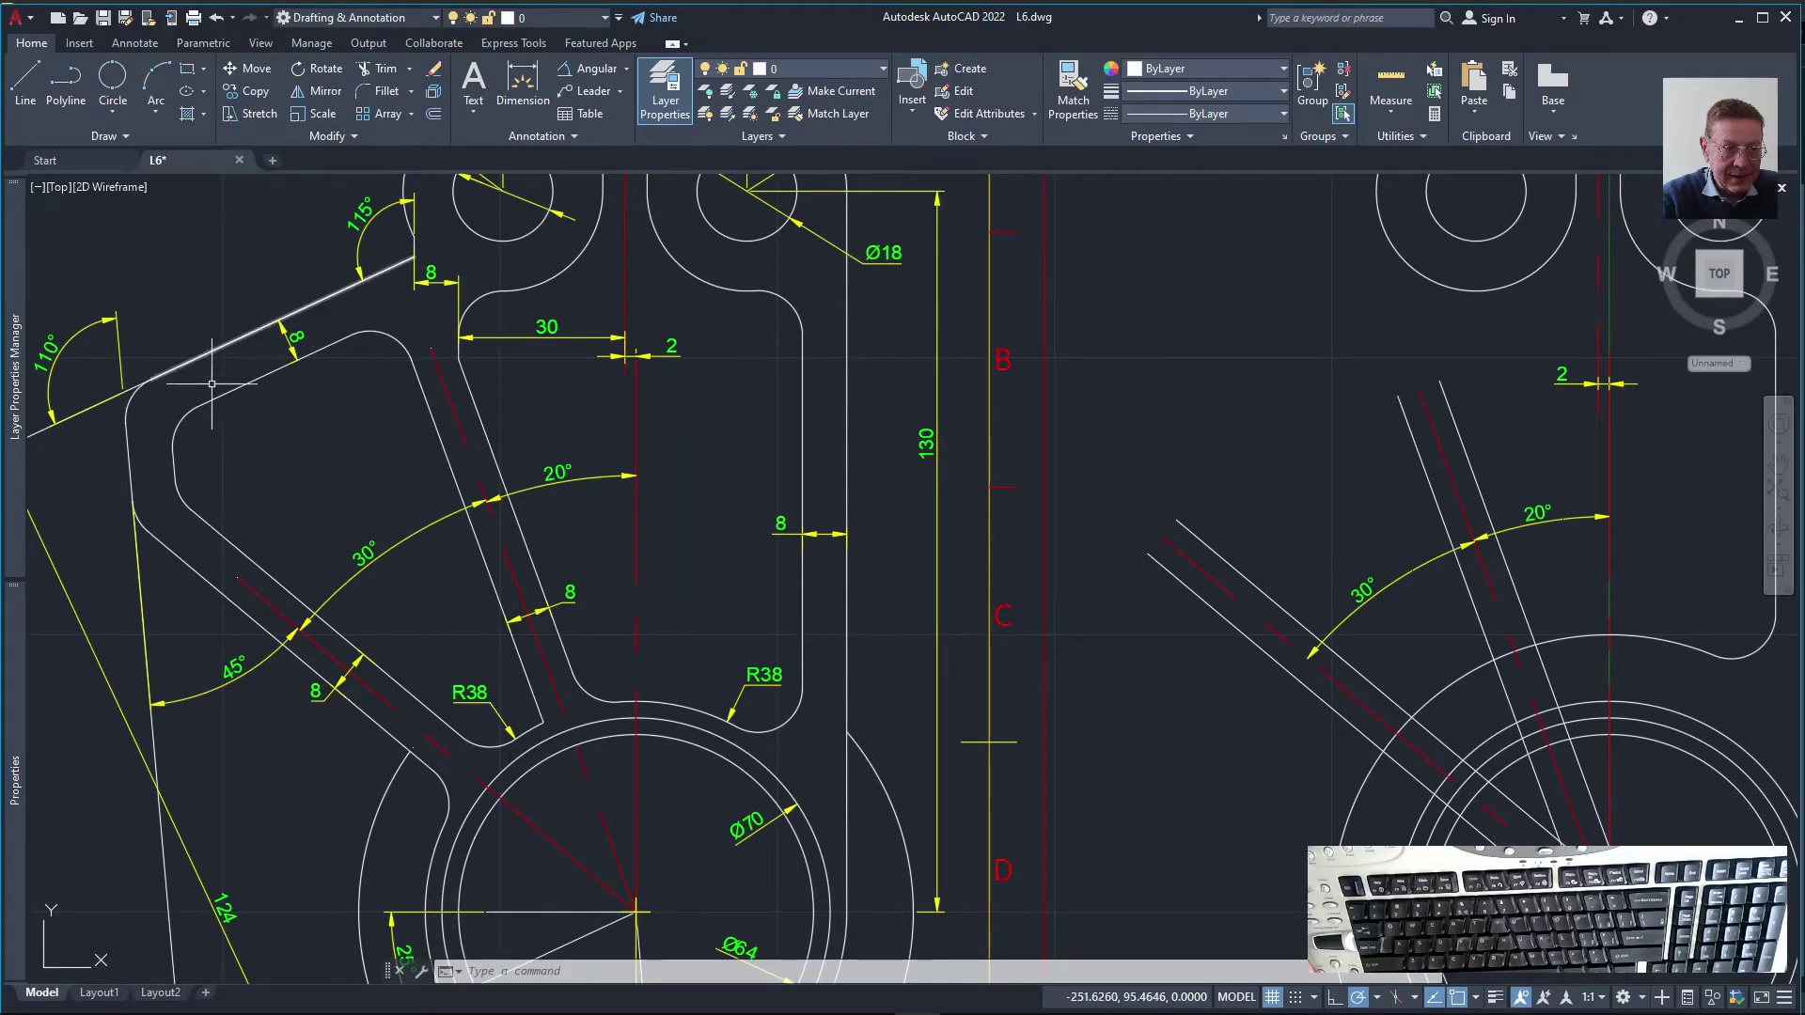
Draw a line about 91 units long from the large circles' center at 205°, following the reference drawing's 25° construction line
scroll(370, 428, "down", 4)
scroll(323, 637, "up", 6)
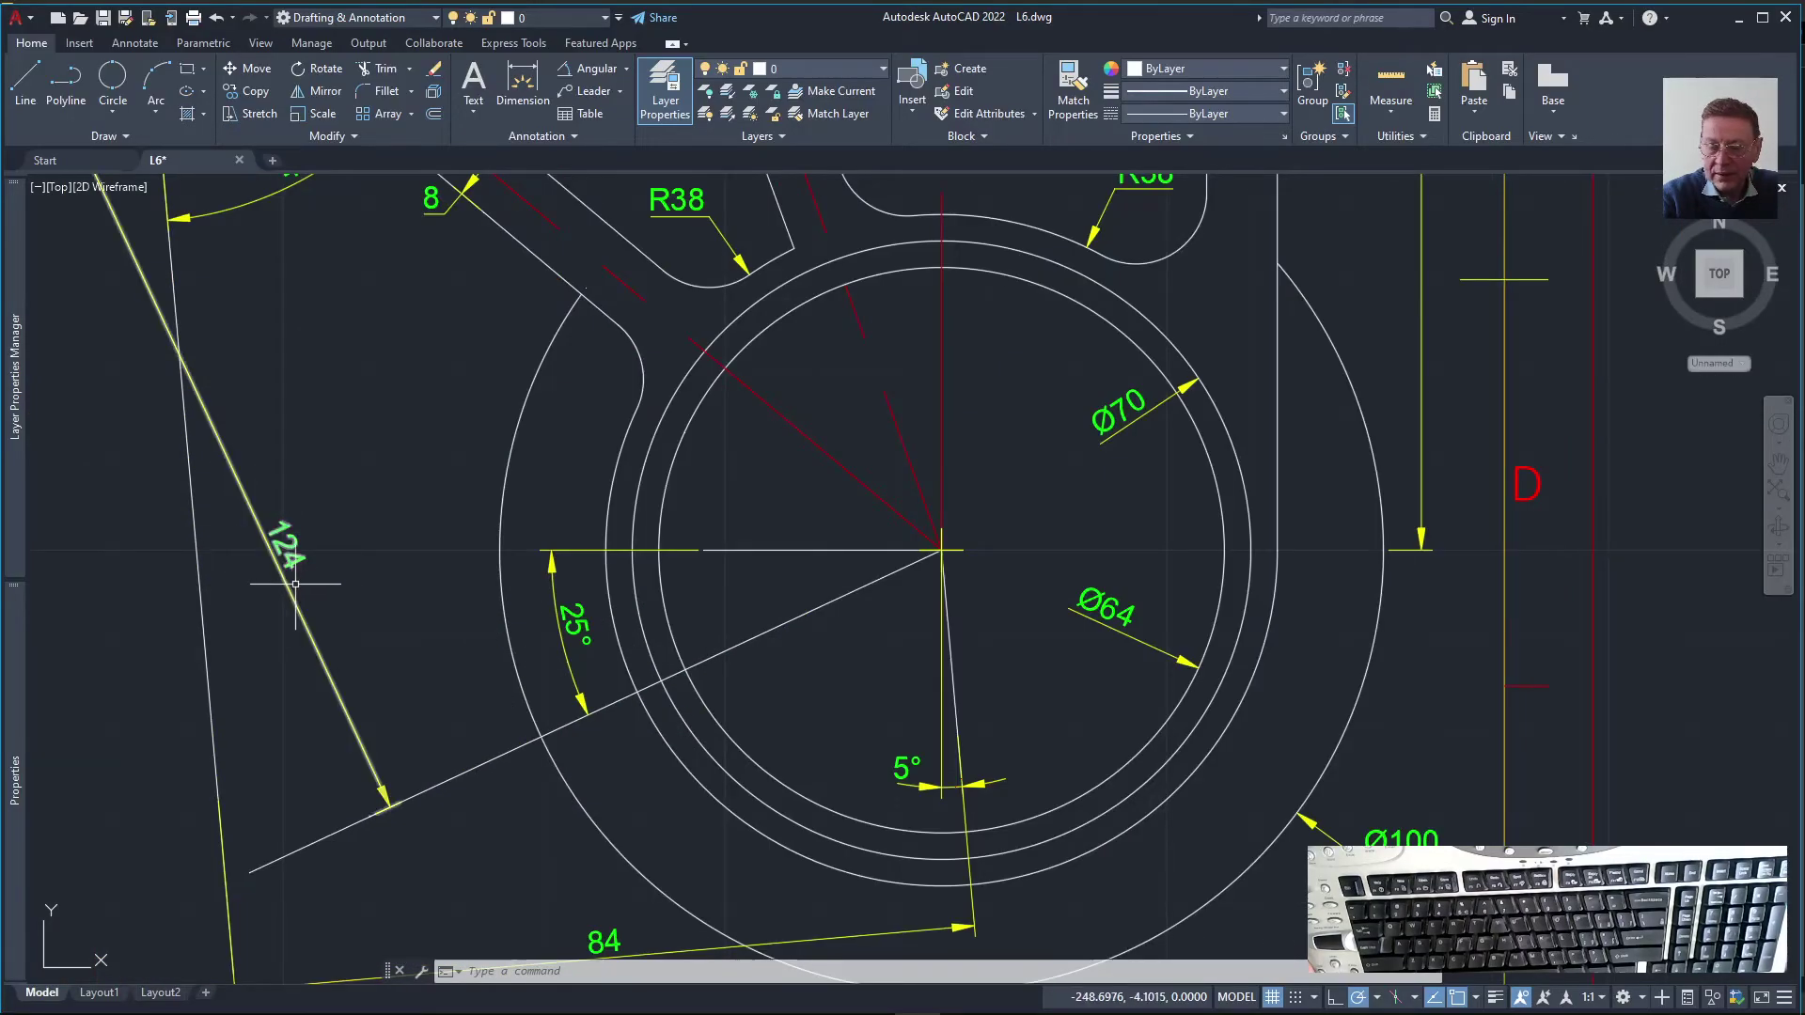
scroll(300, 579, "down", 4)
scroll(300, 579, "down", 2)
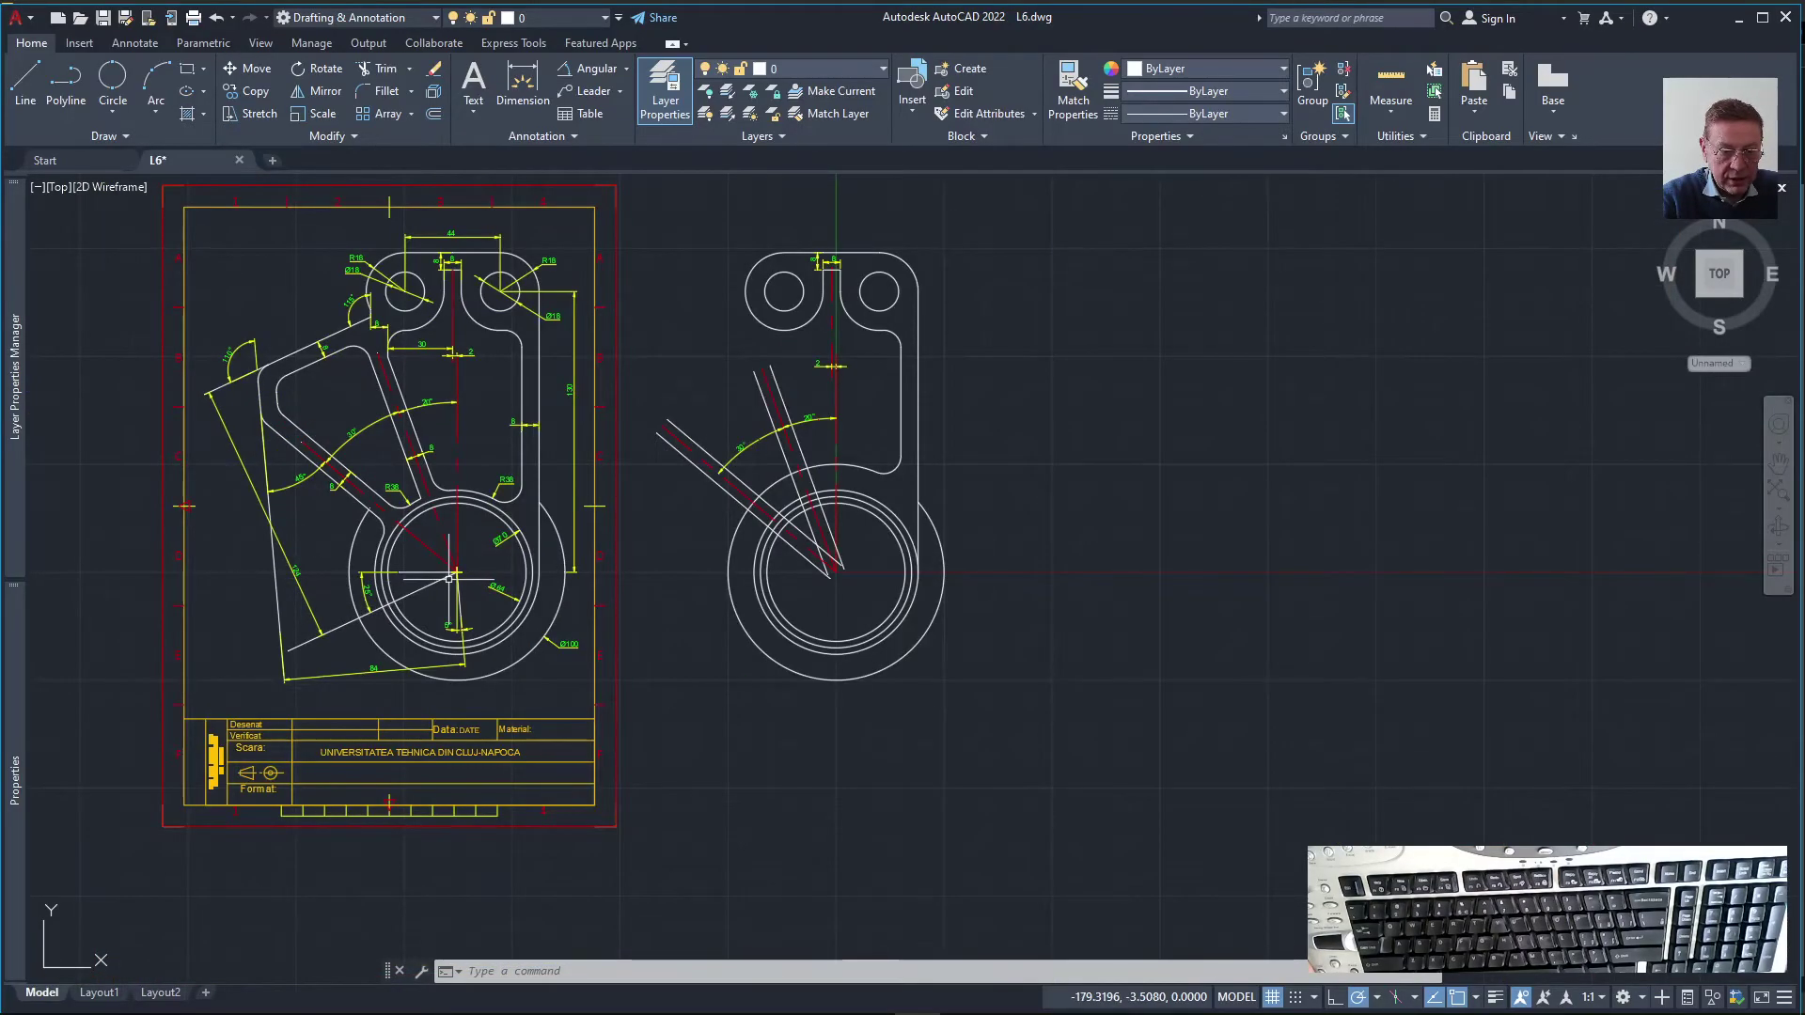
scroll(596, 576, "up", 2)
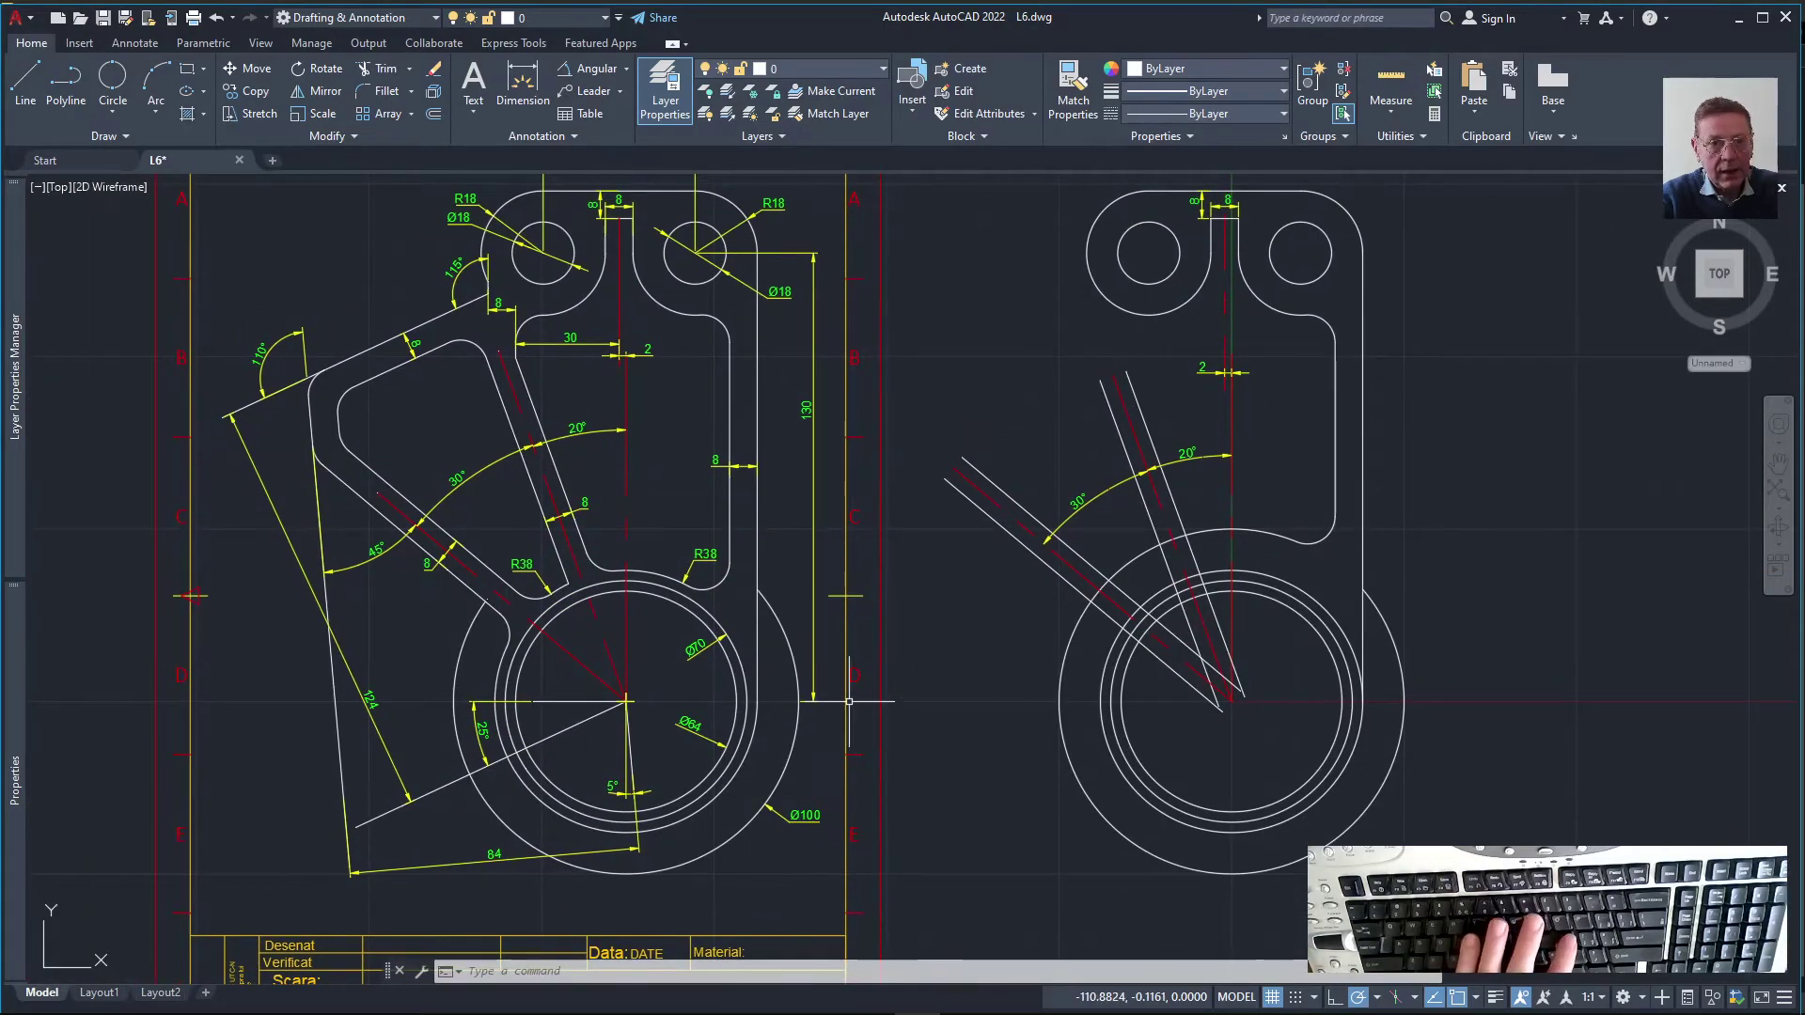
type("l")
key("Return")
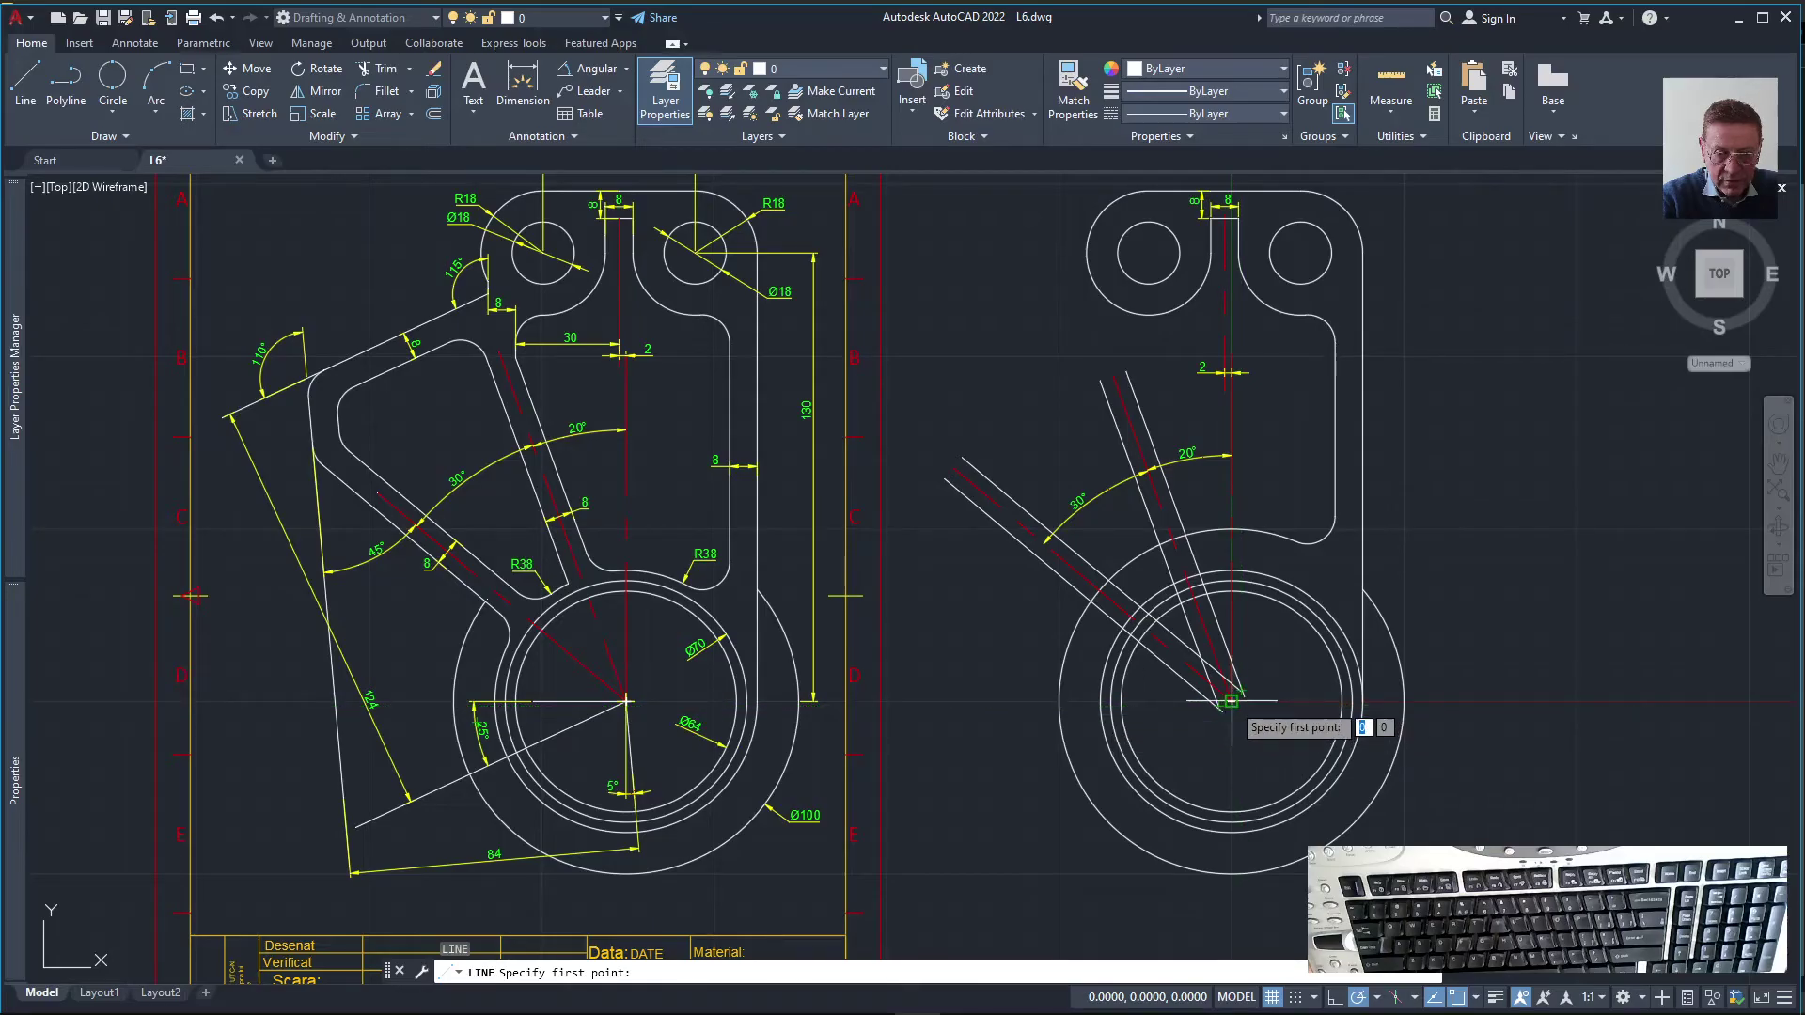
left_click(1230, 700)
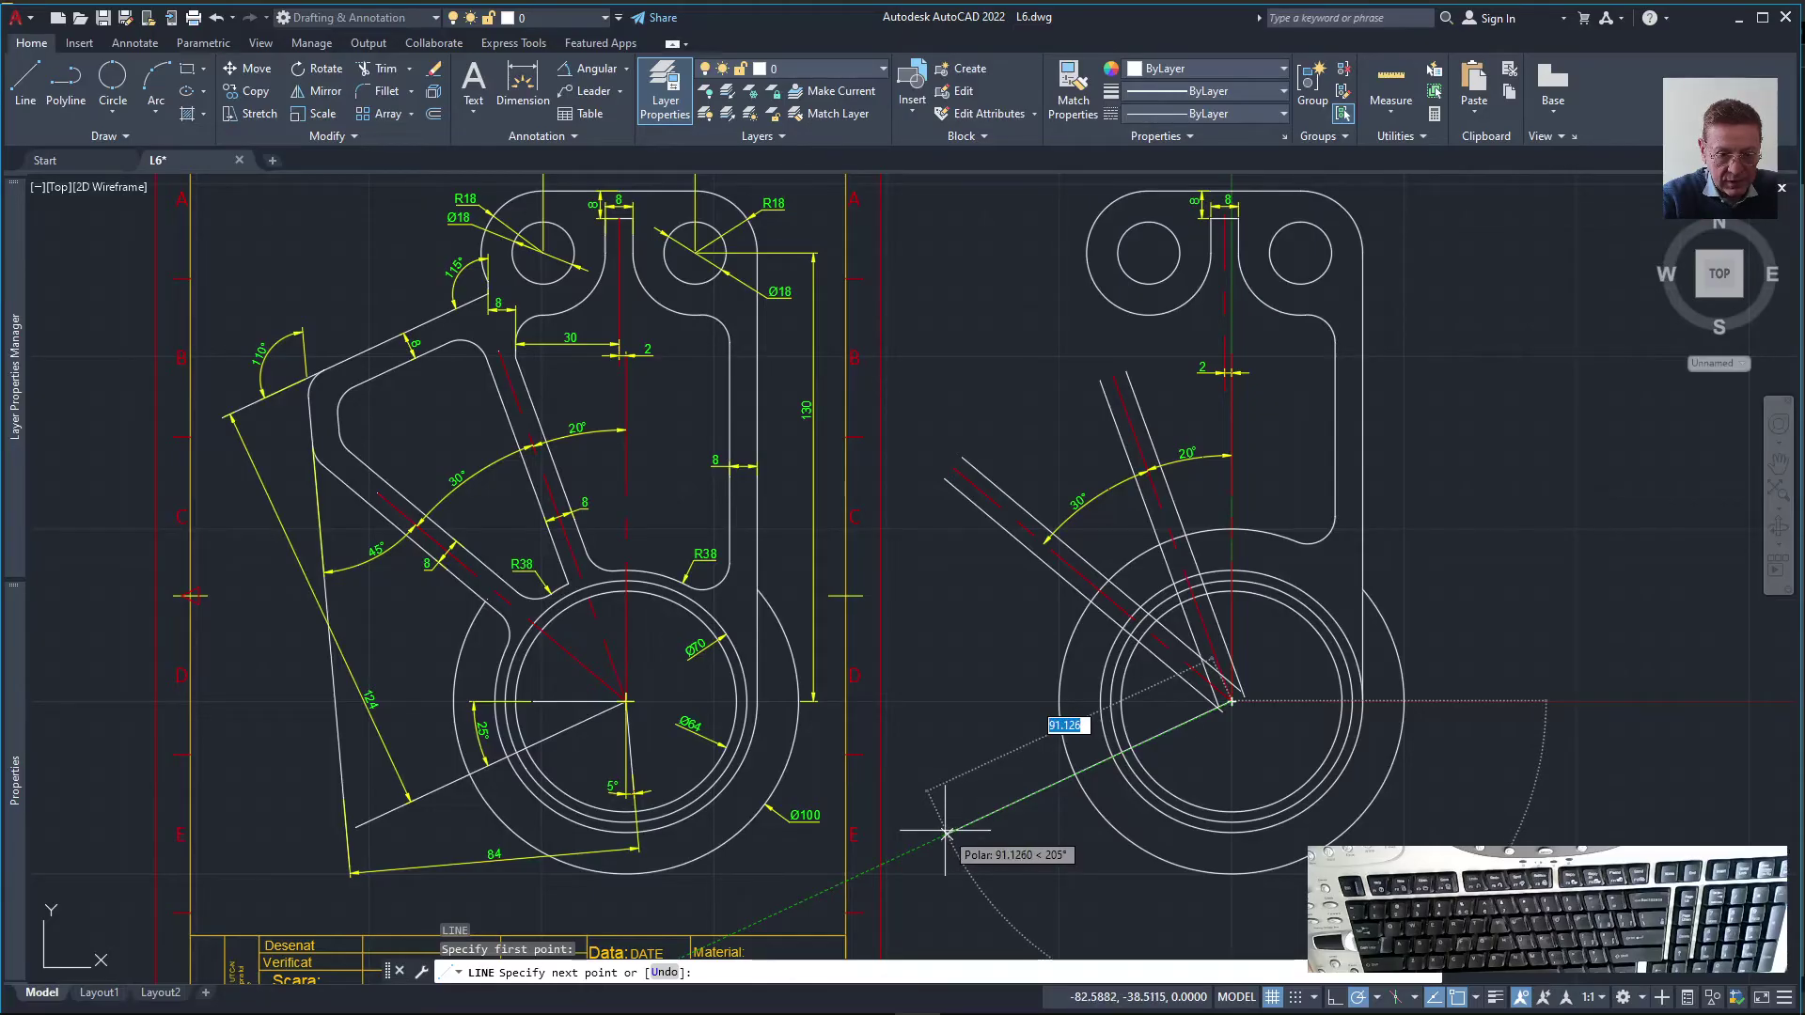
left_click(946, 833)
key("Escape")
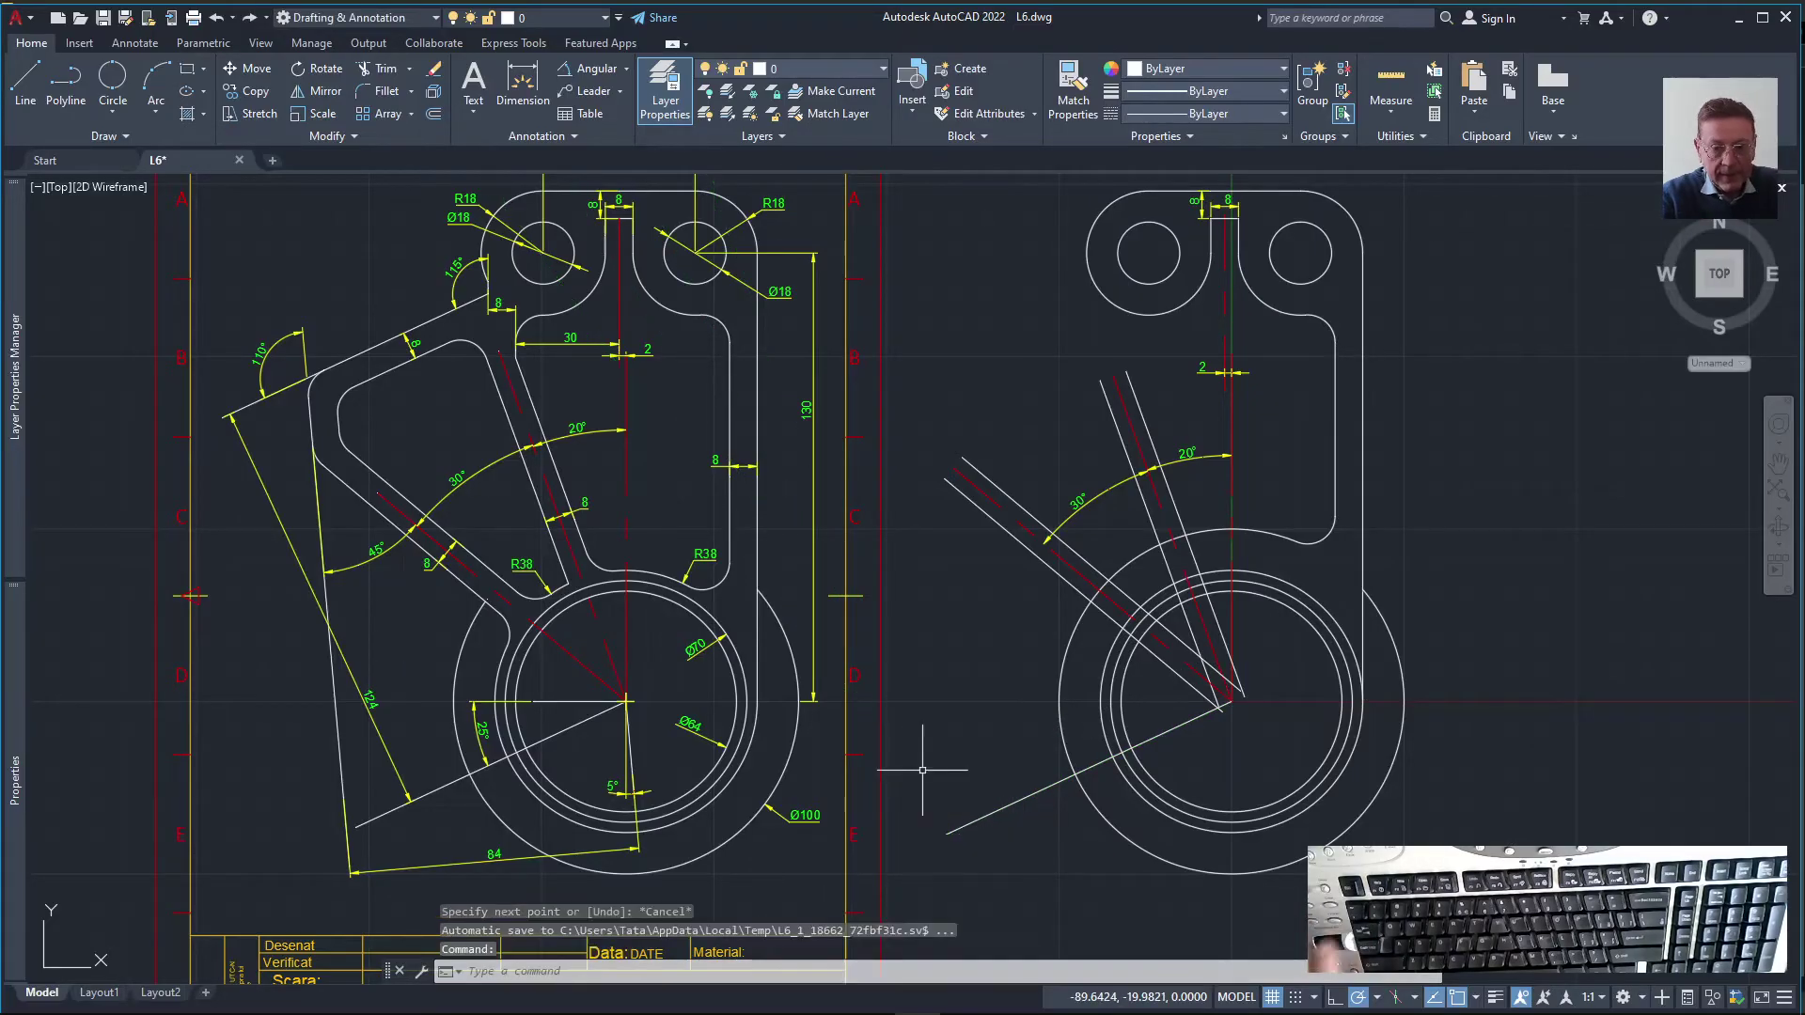
key("Escape")
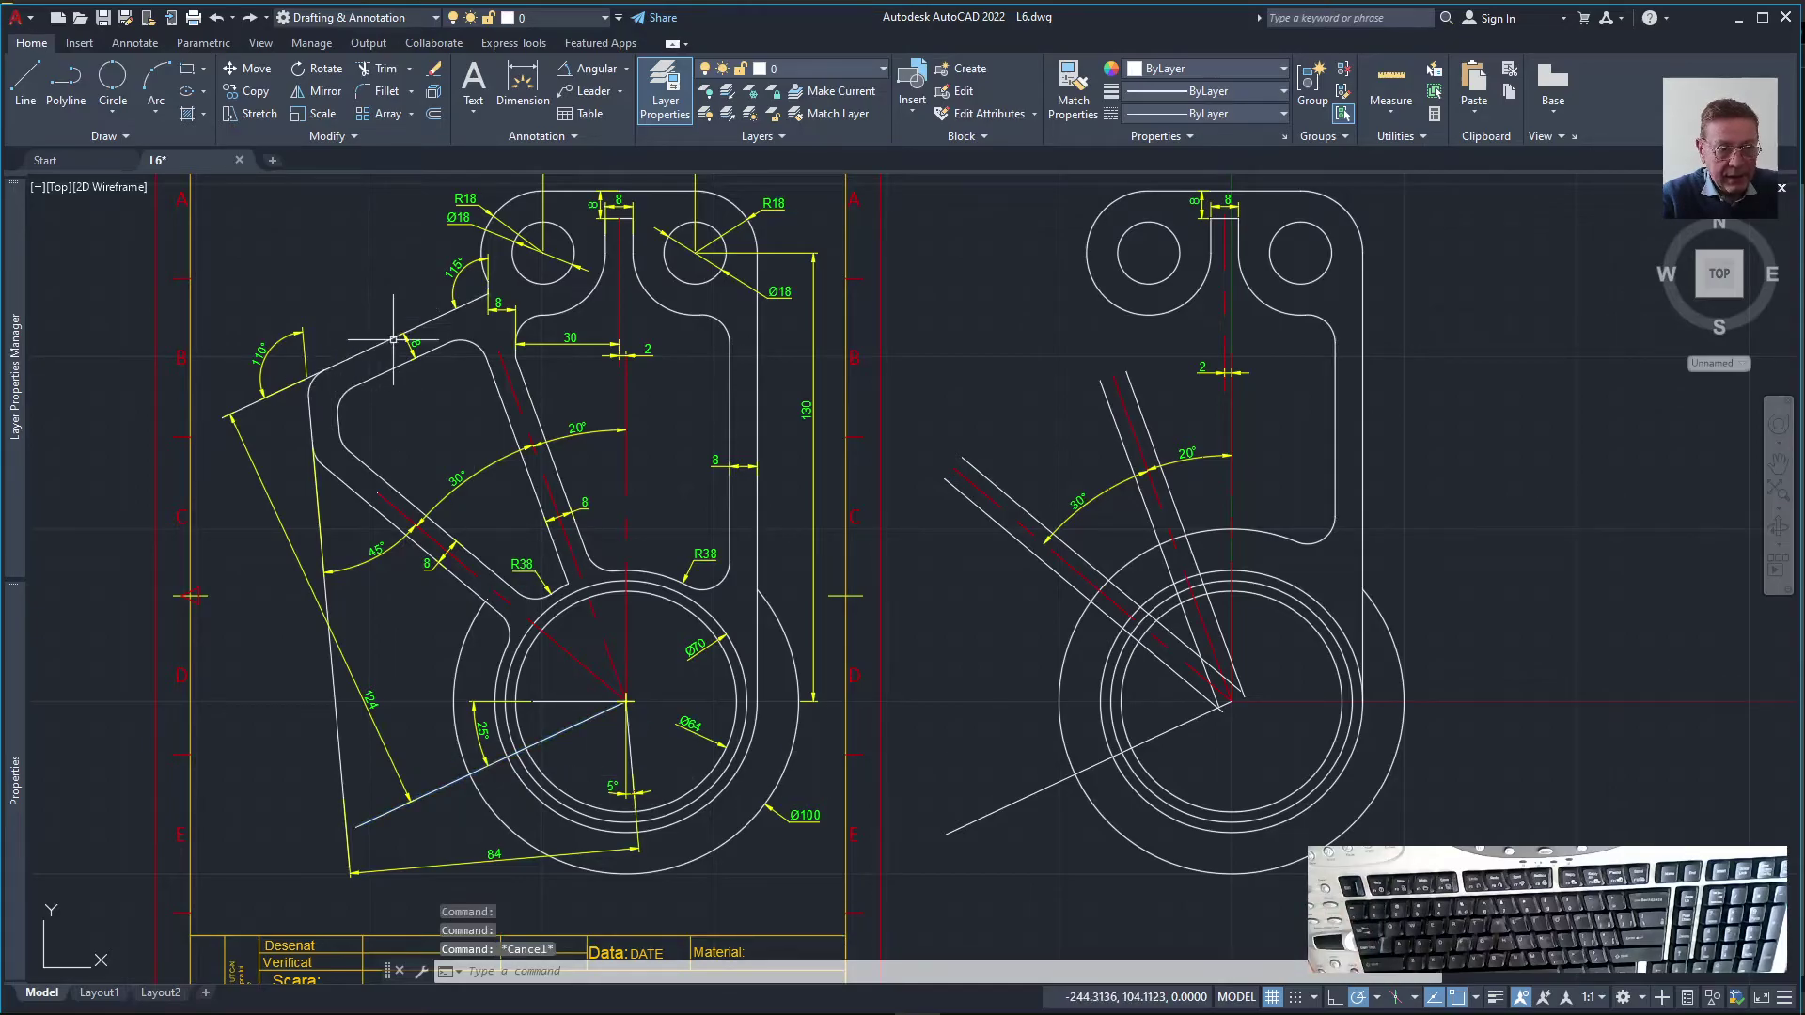
left_click(376, 701)
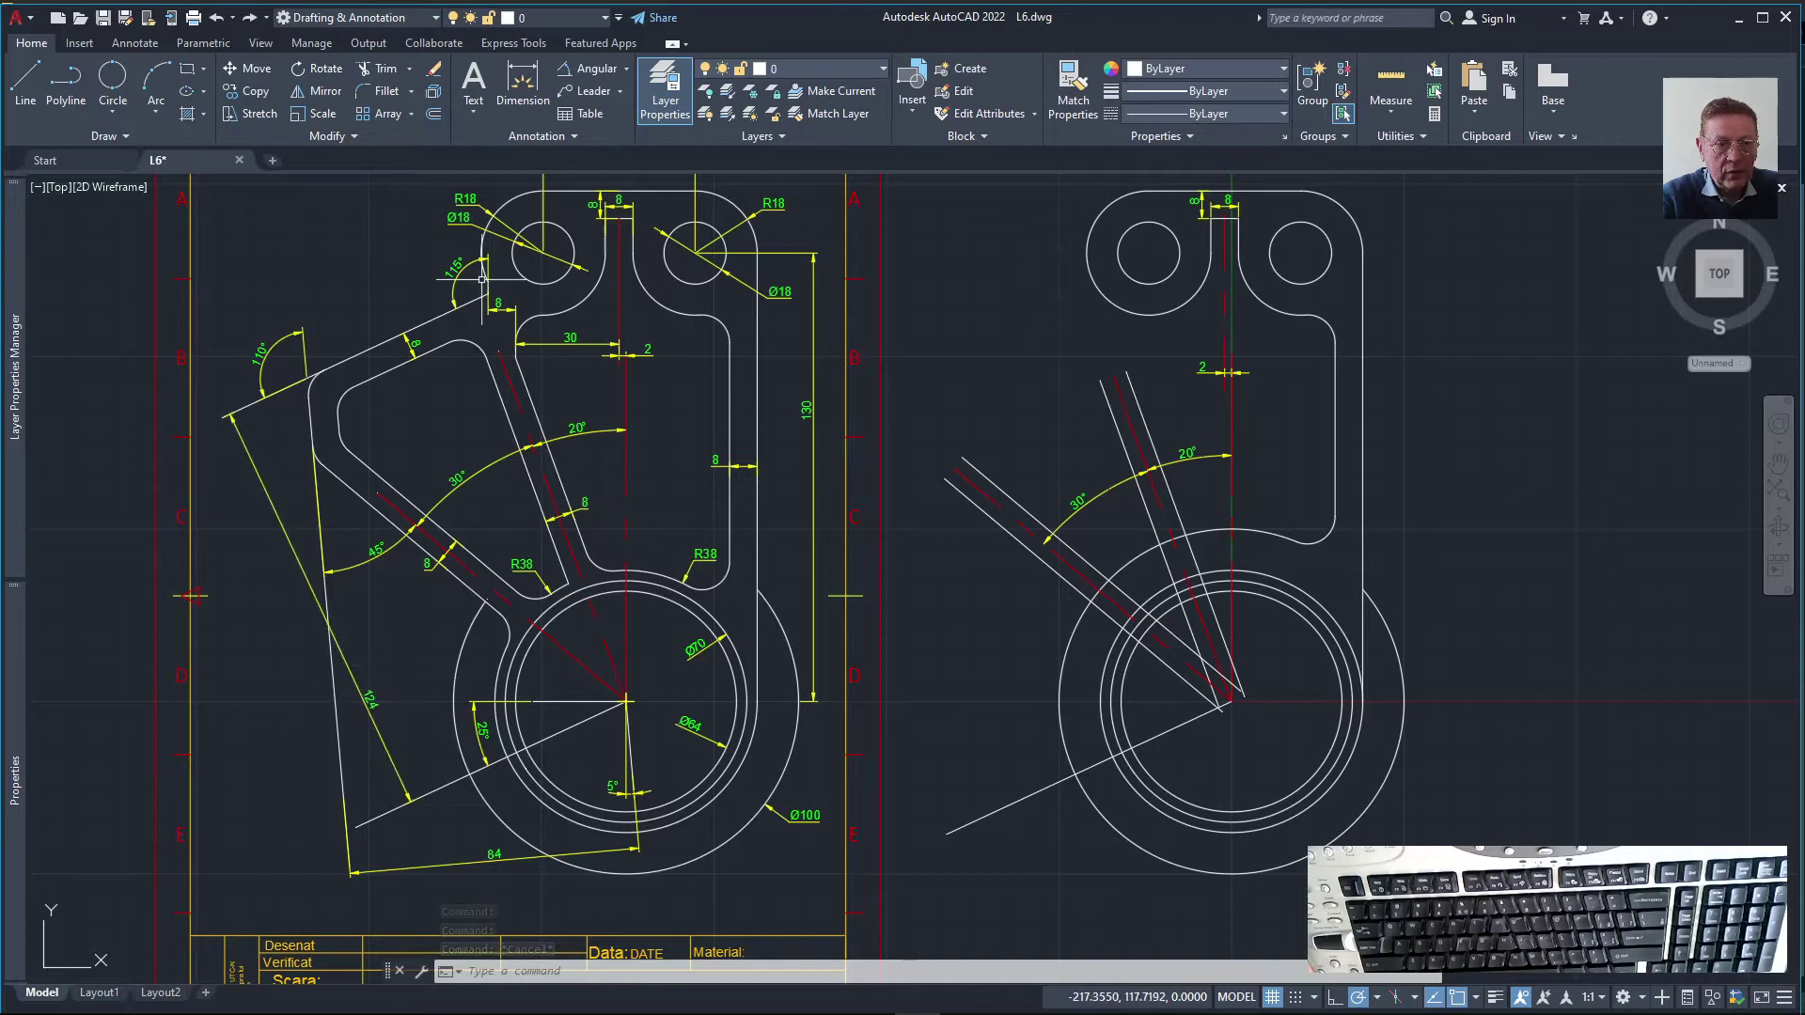
Offset the 205° construction line by 124 toward the upper left to place the slanted outer edge
left_click(434, 117)
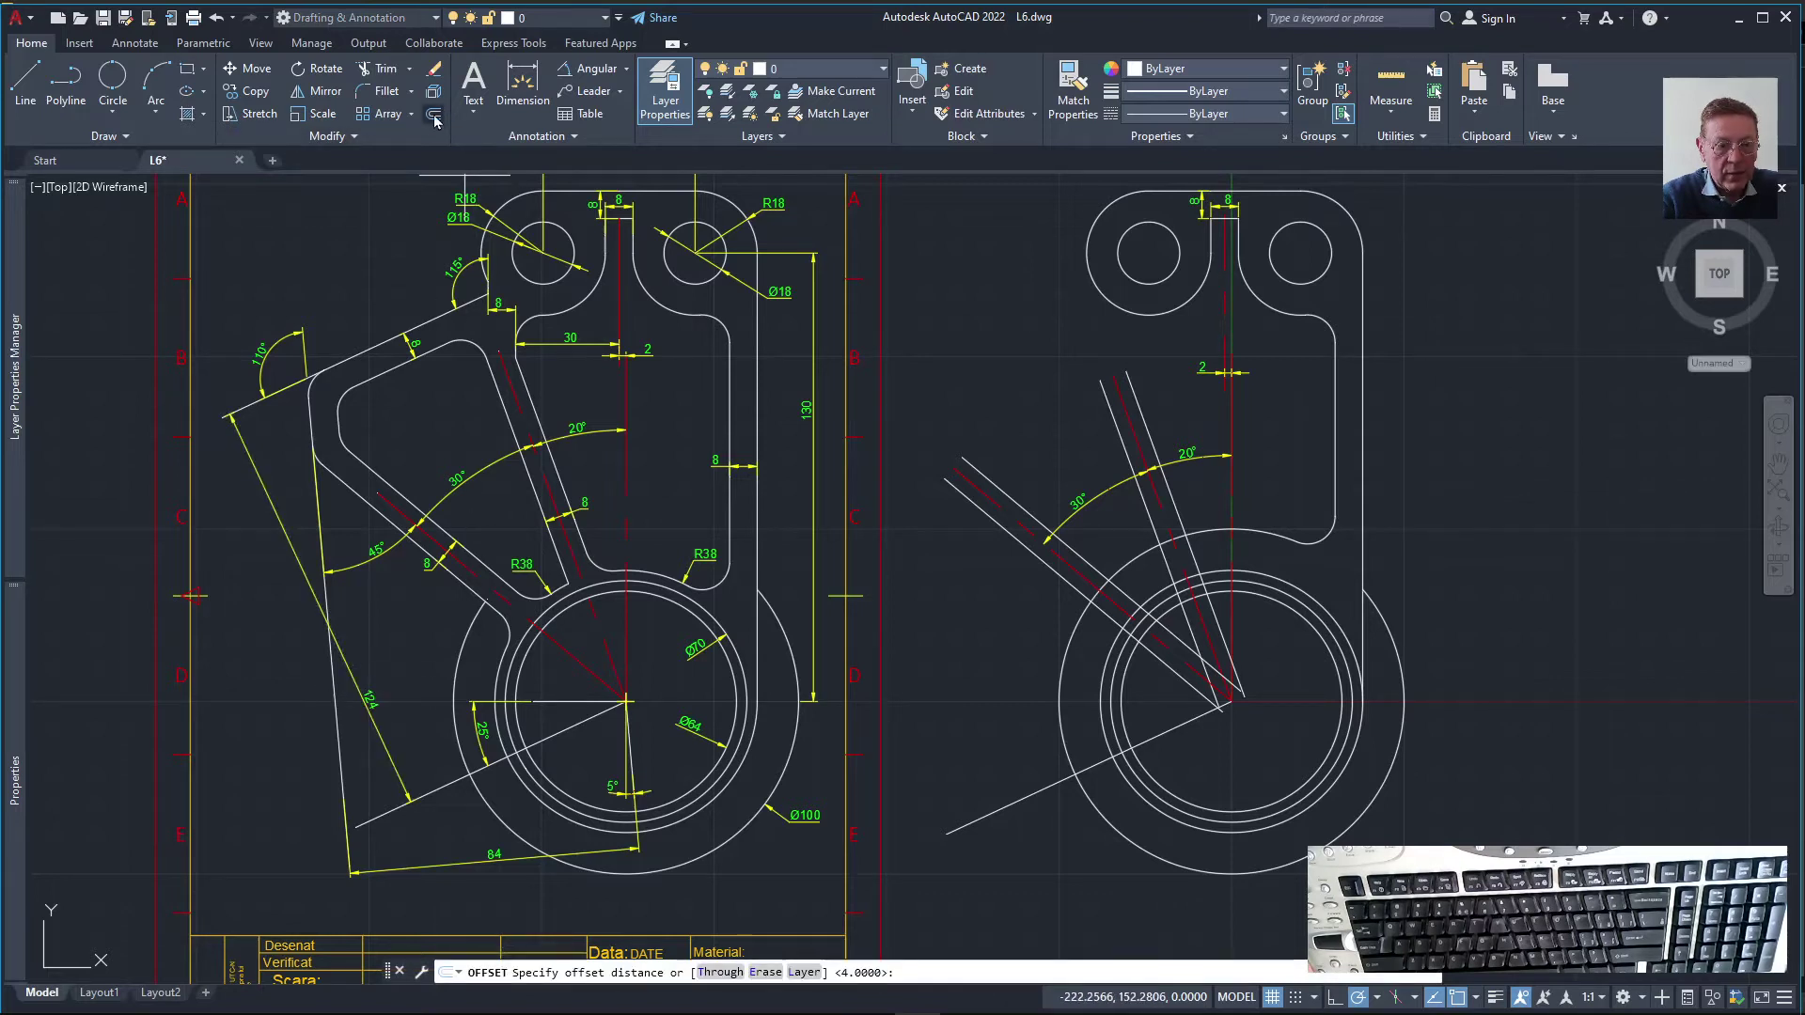
type("12")
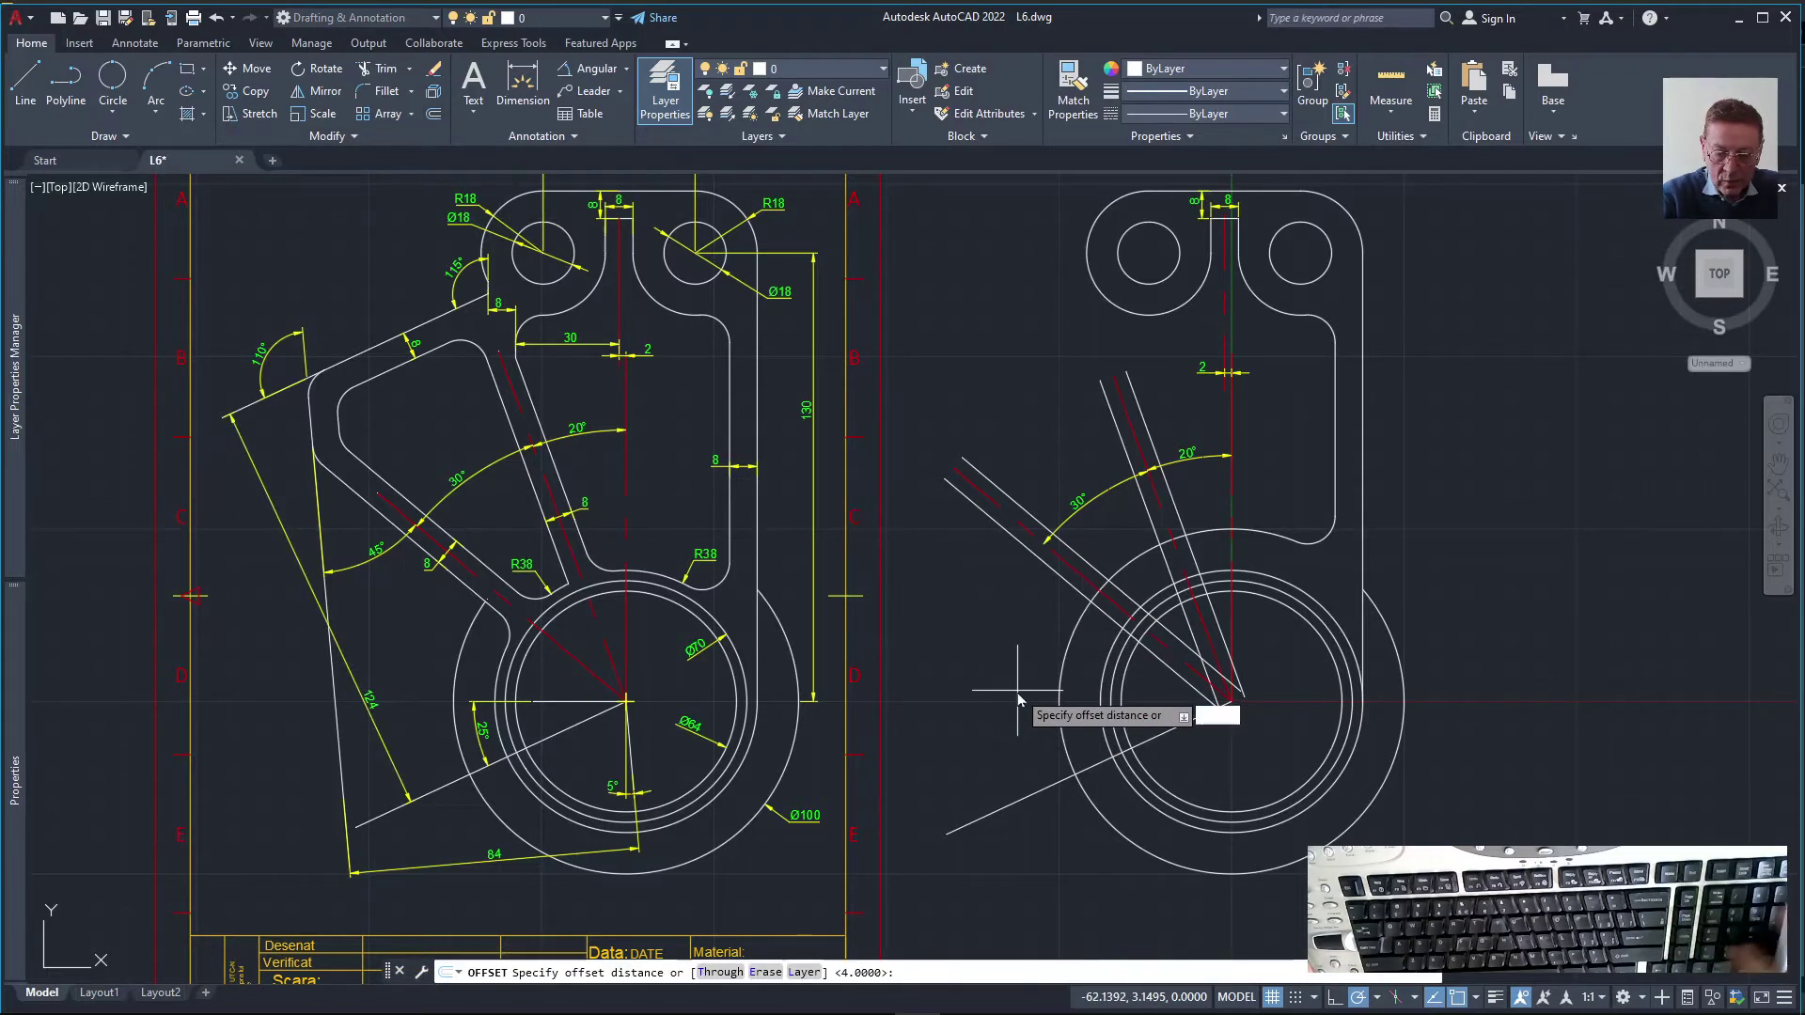
type("4")
key("Return")
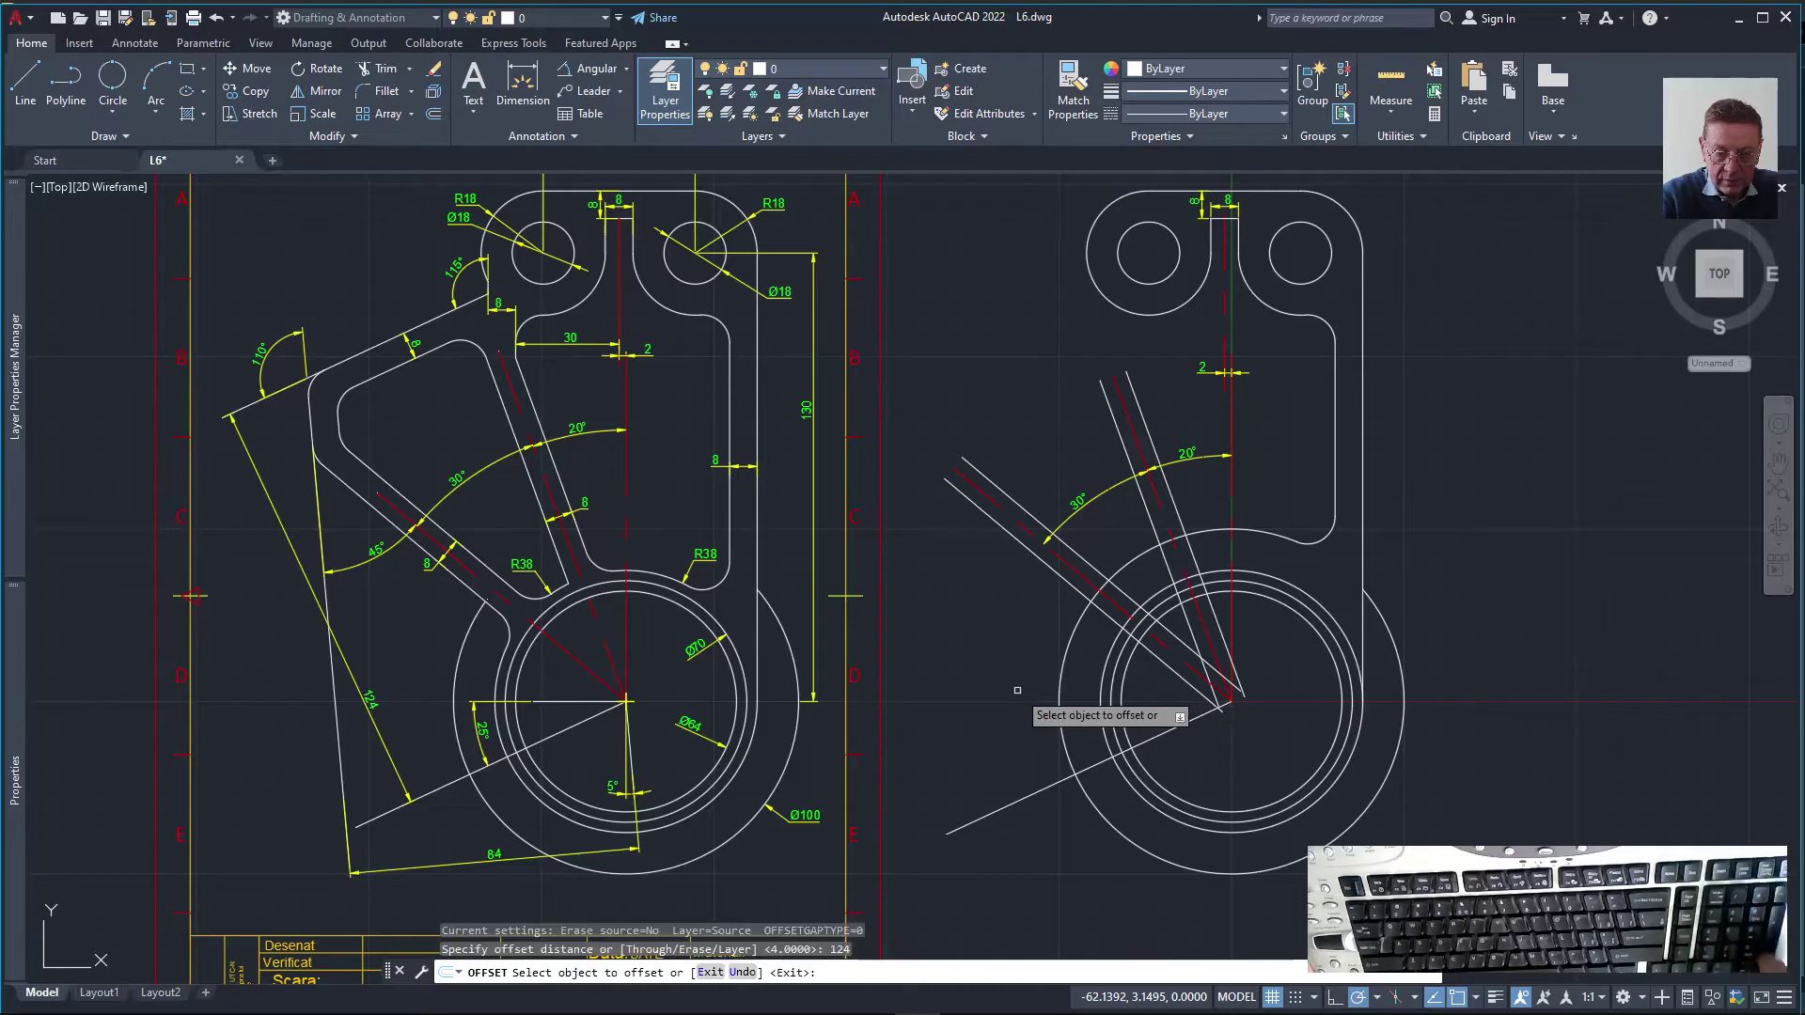
left_click(1028, 795)
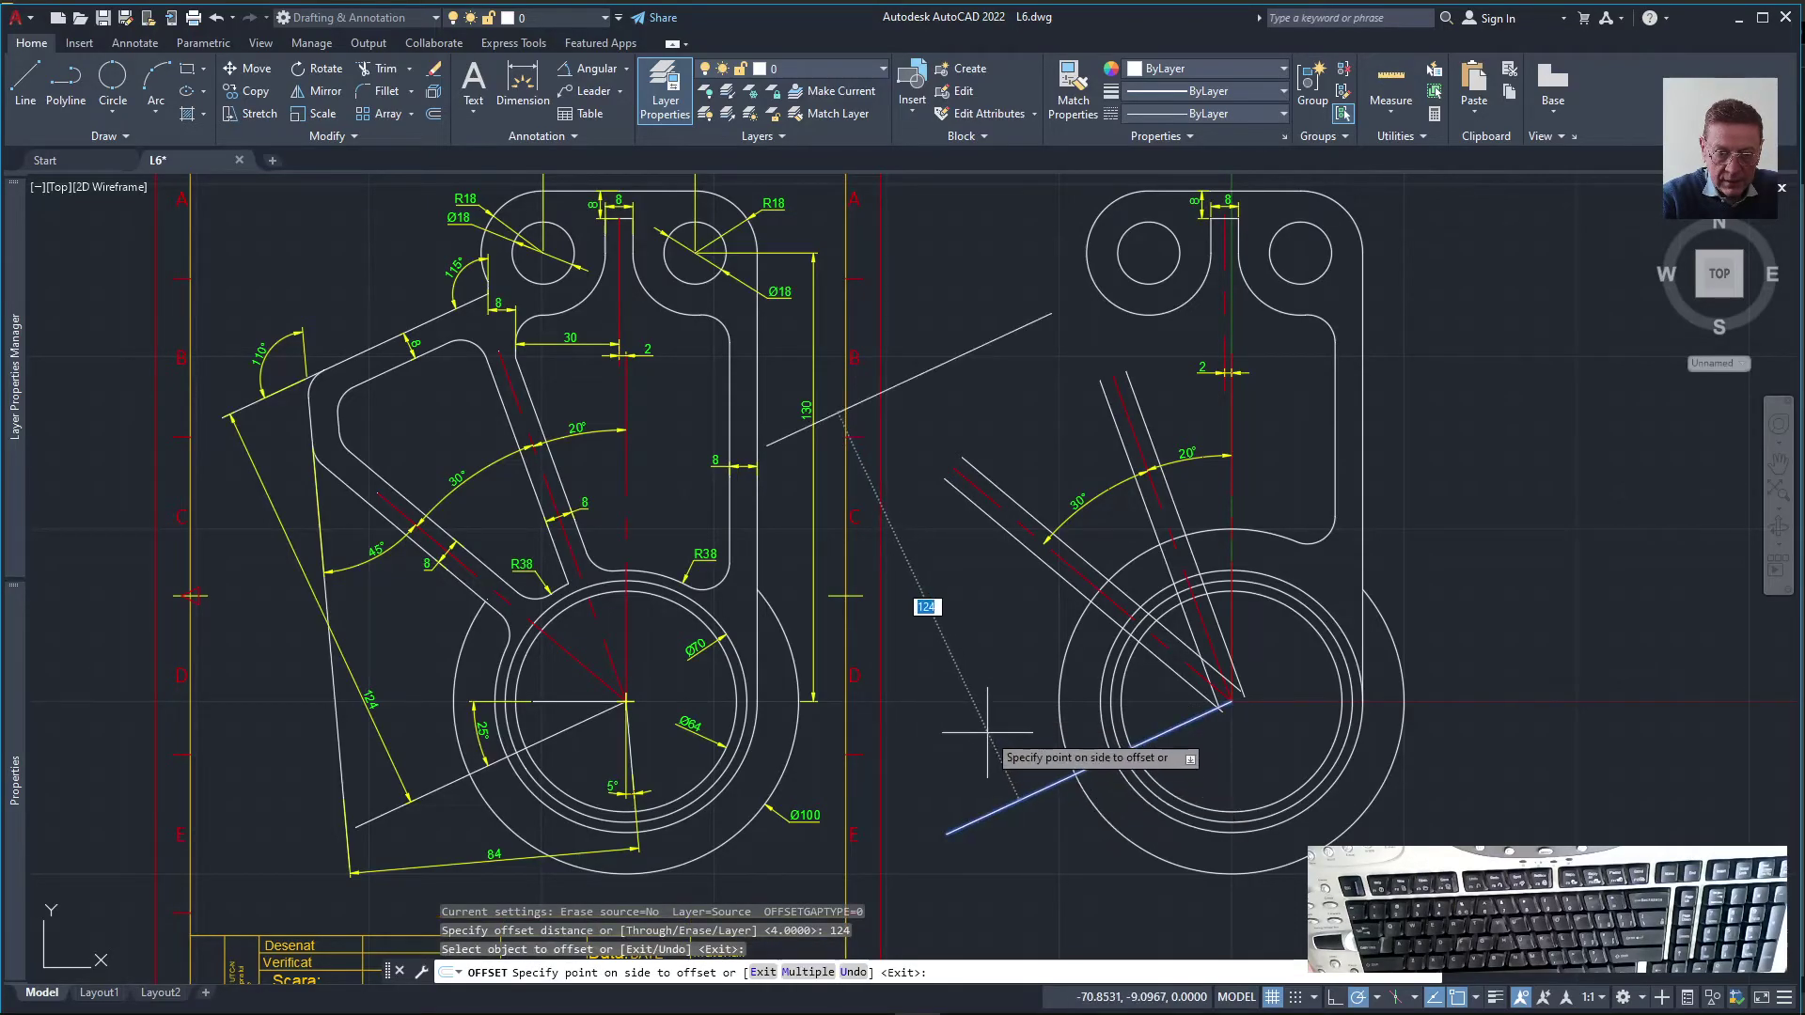
left_click(1031, 712)
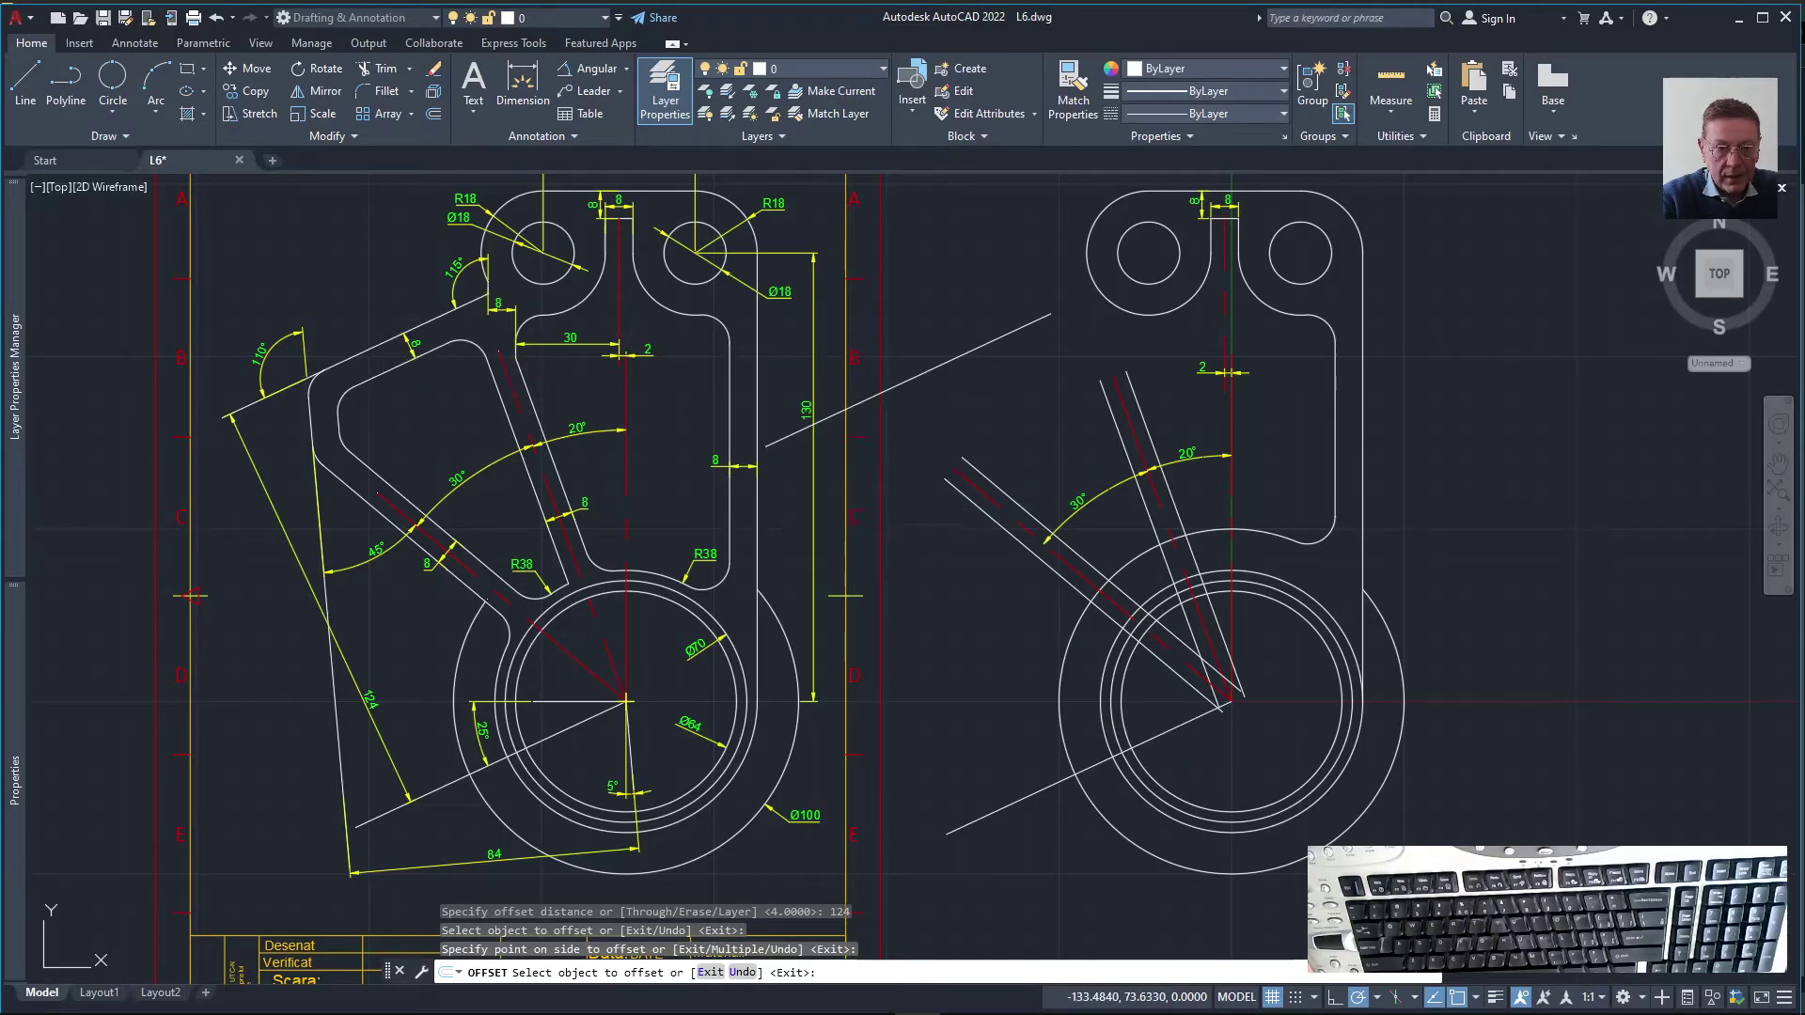
left_click(772, 445)
key("Escape")
Shorten the offset slanted edge from its lower-left end to roughly half its length
left_click(773, 445)
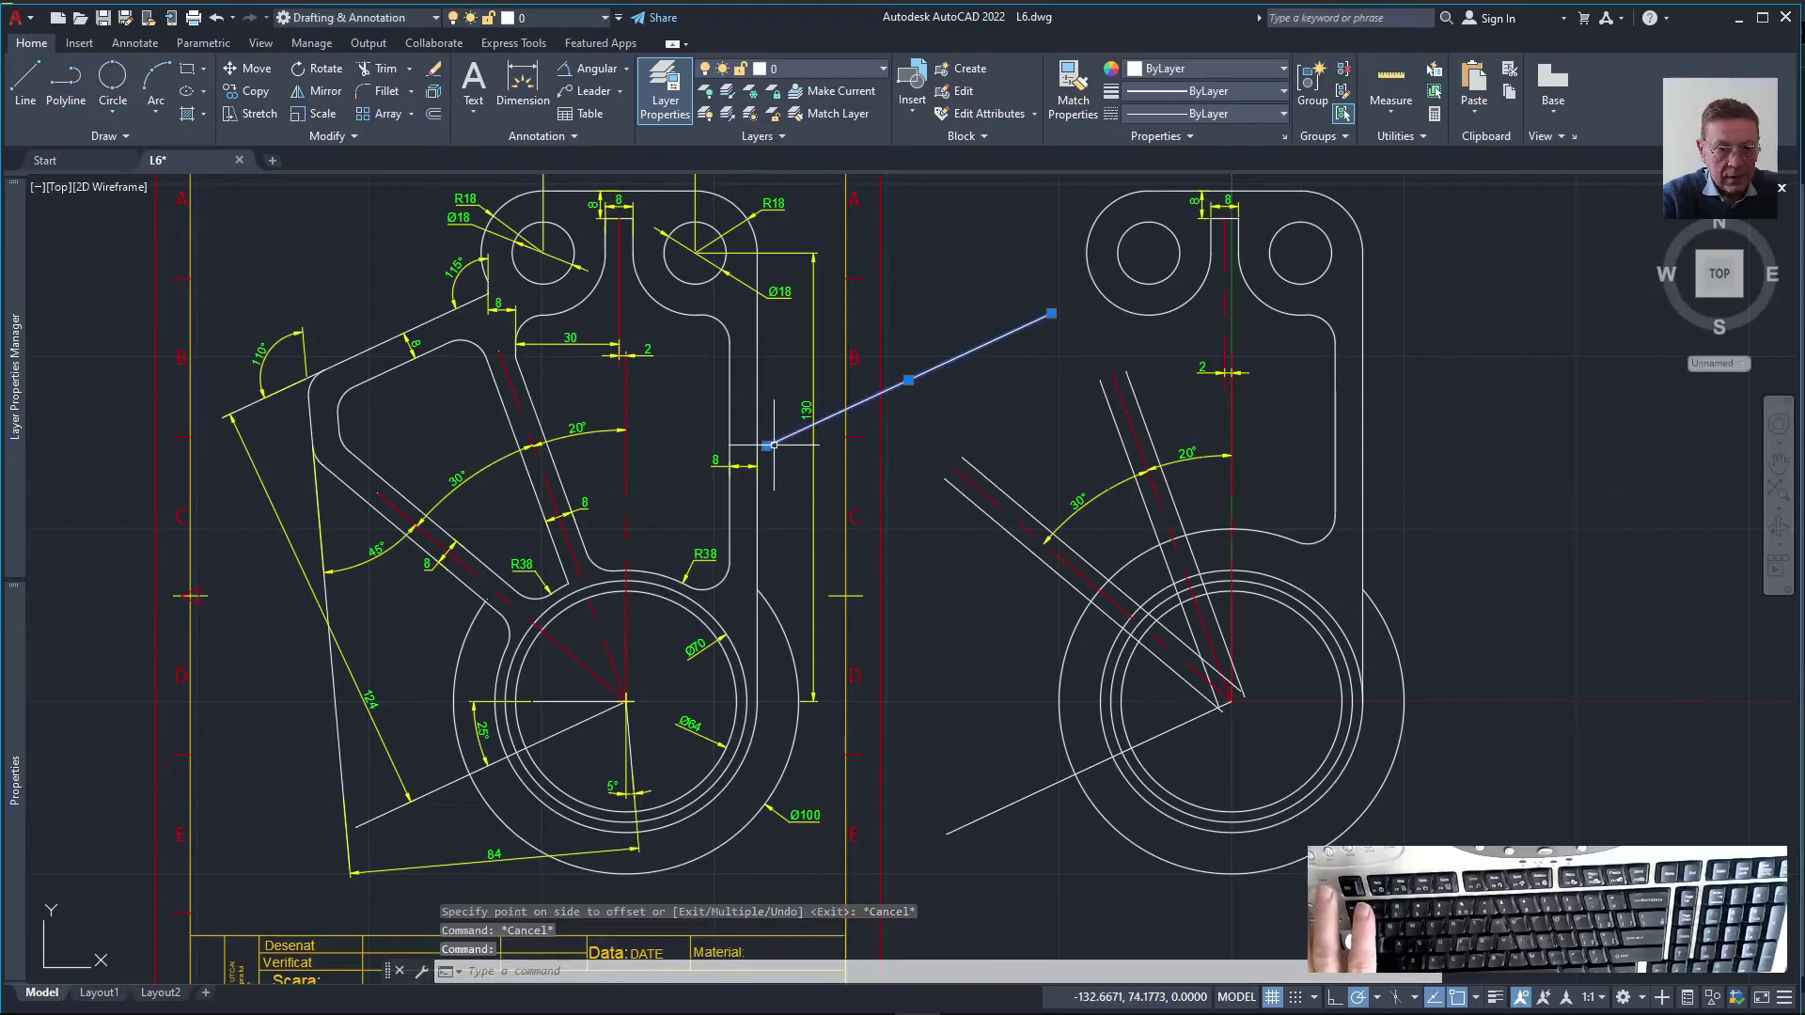
left_click(767, 445)
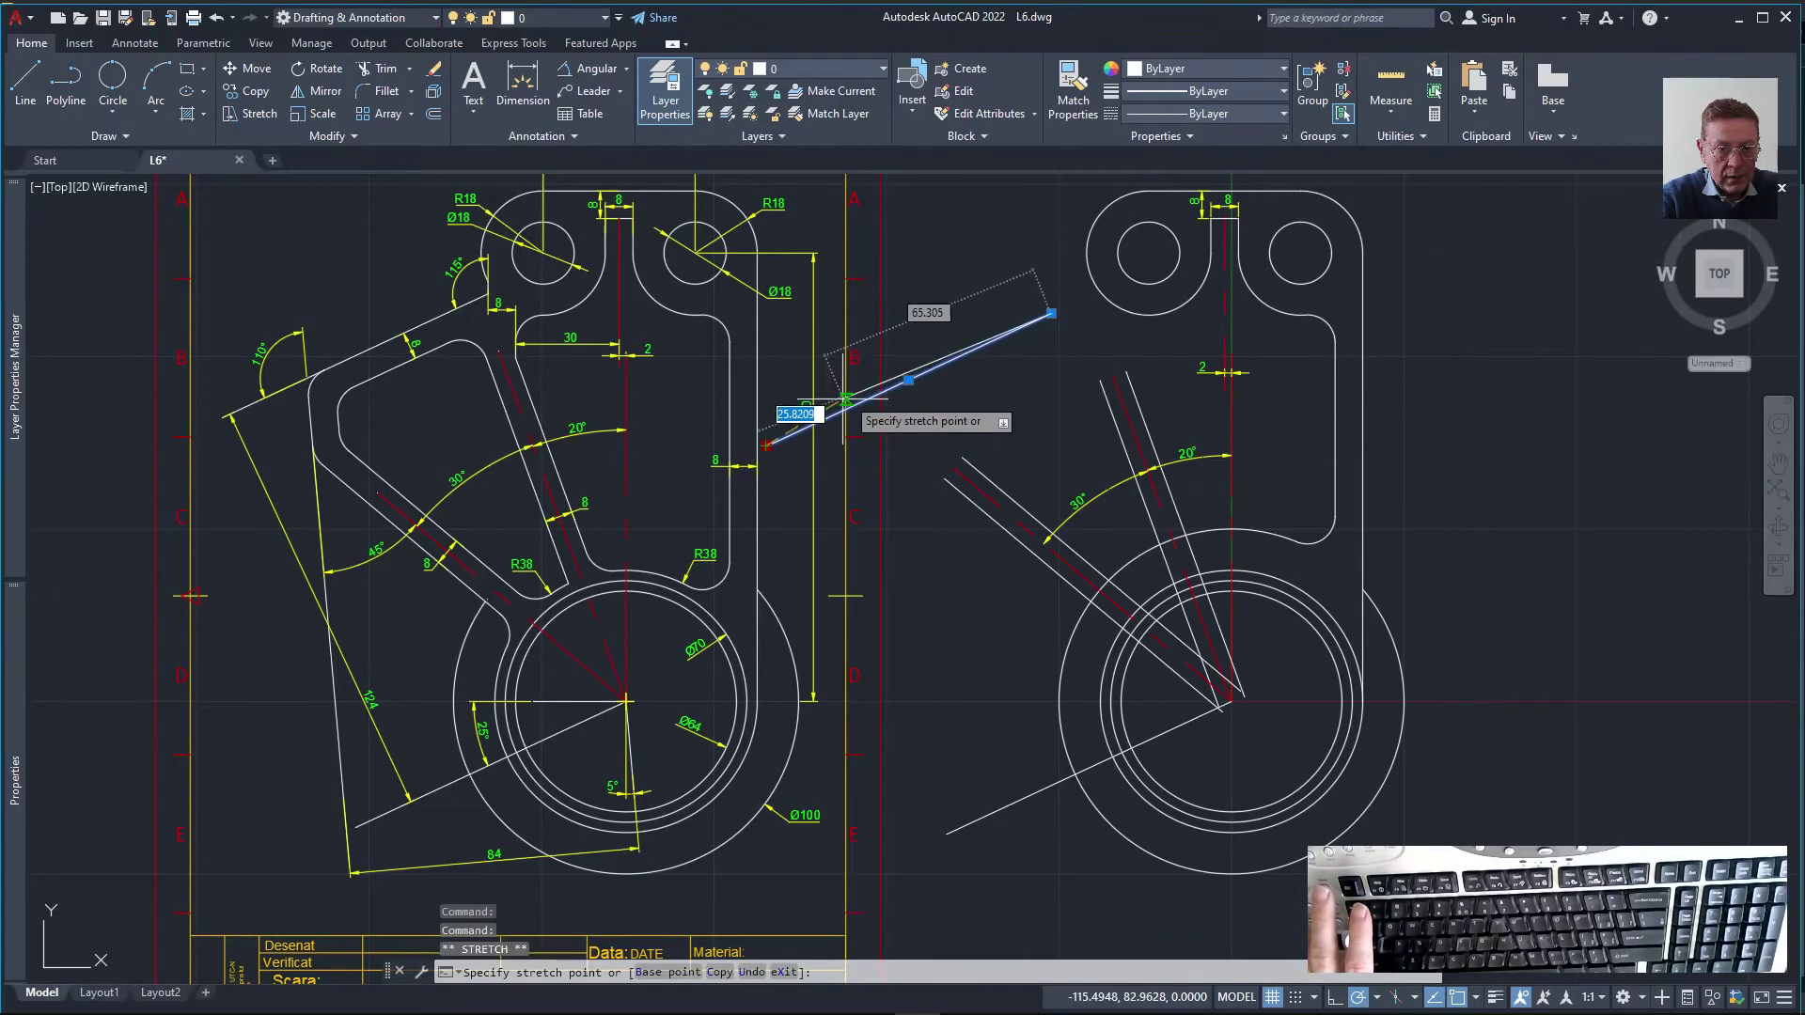
left_click(900, 383)
key("Escape")
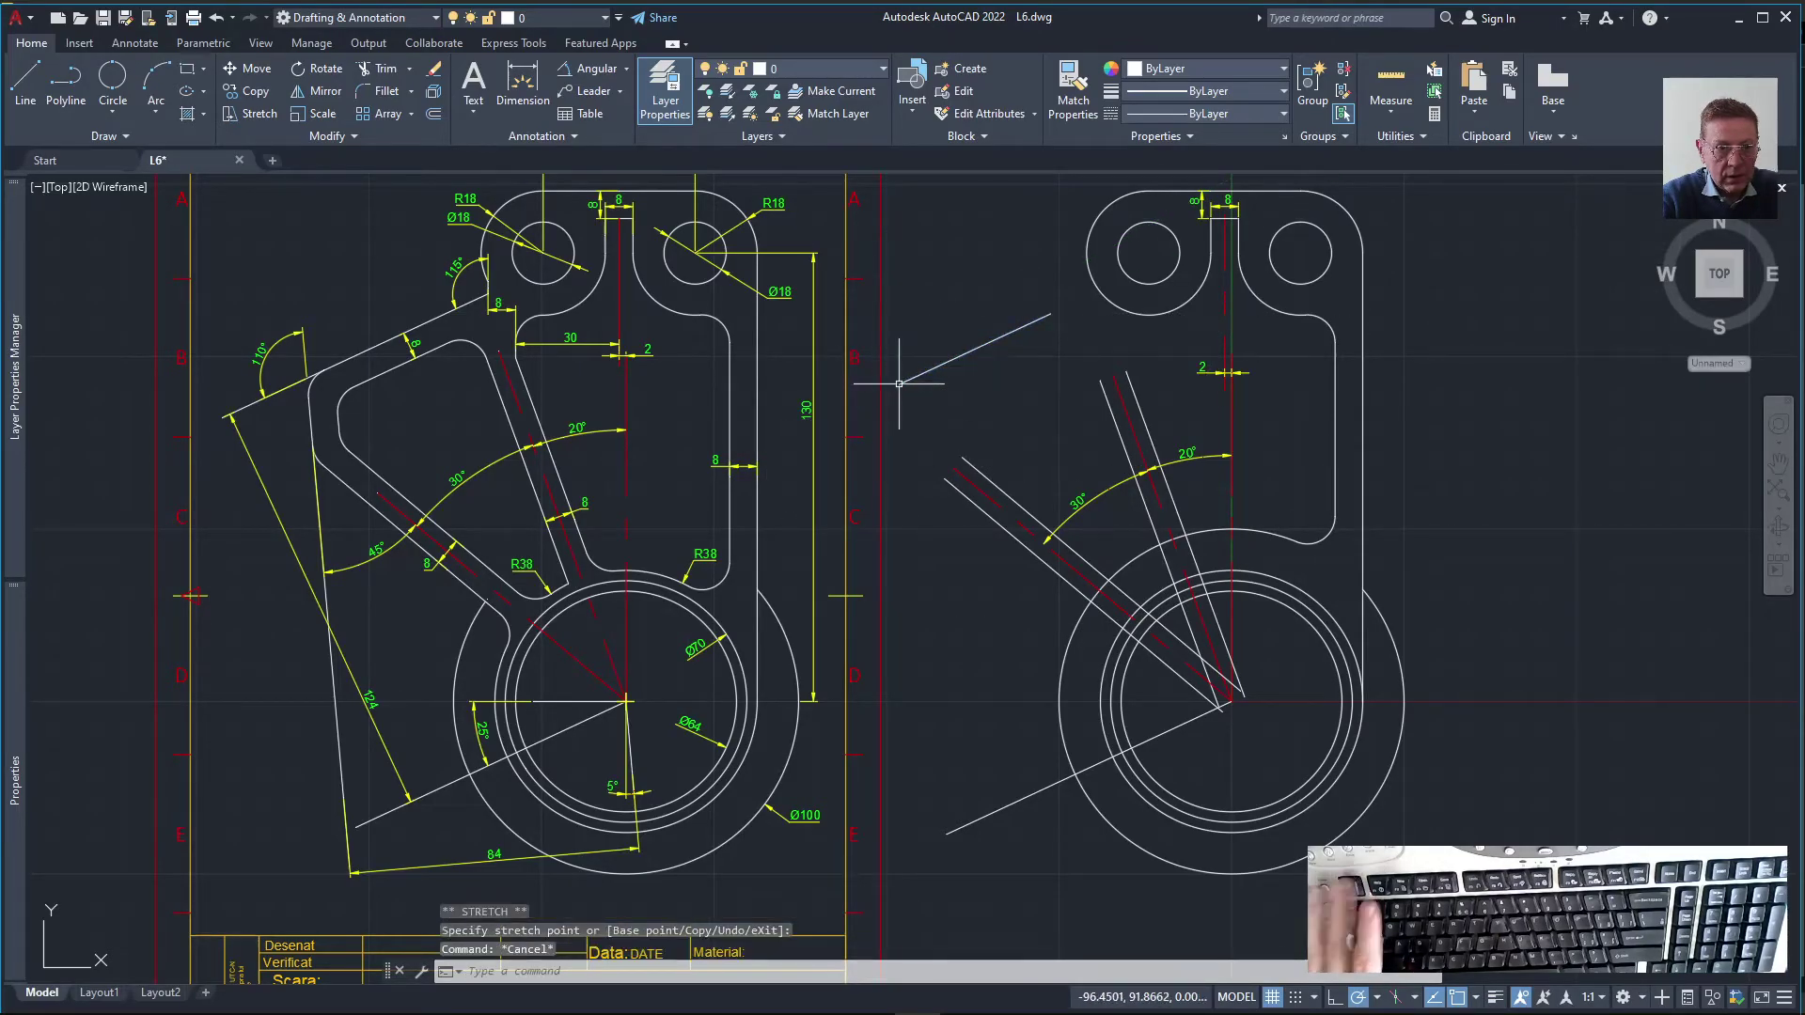
Lengthen the slanted edge's upper end by about 20 units along its 25° direction, past the left lobe's outer arc
left_click(1029, 325)
left_click(1051, 313)
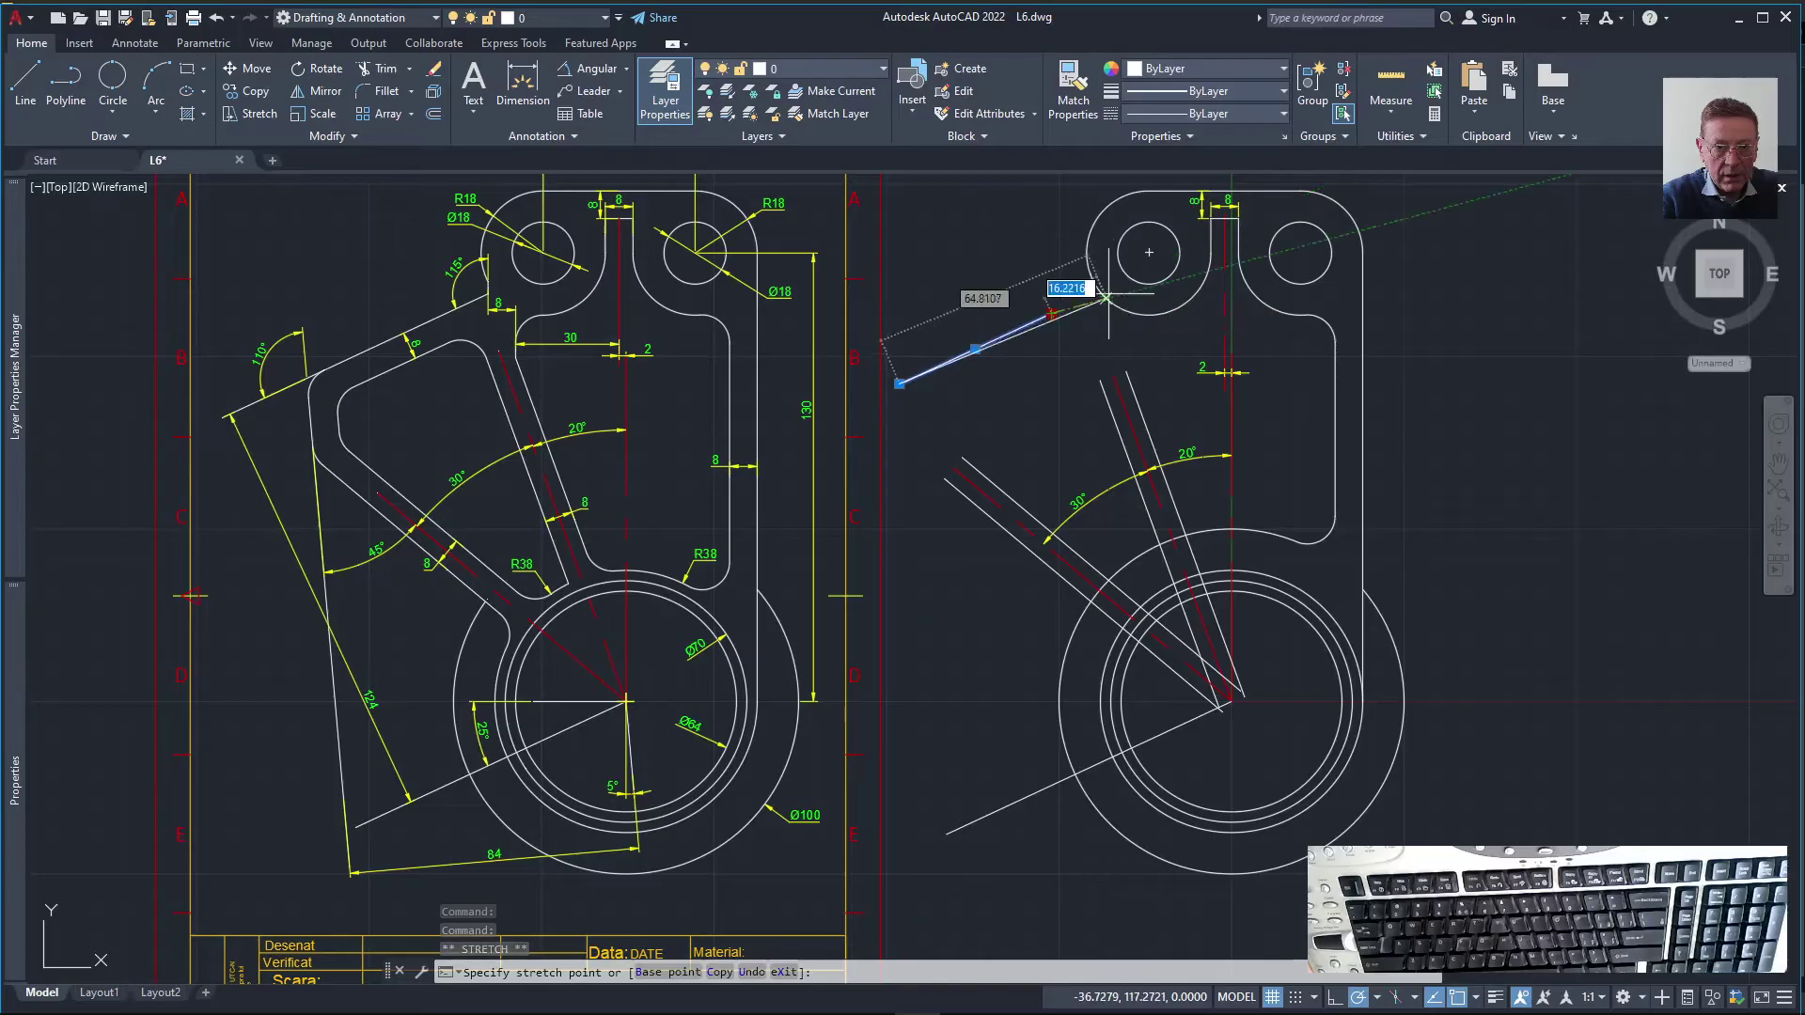
scroll(1113, 283, "up", 6)
scroll(1095, 293, "down", 2)
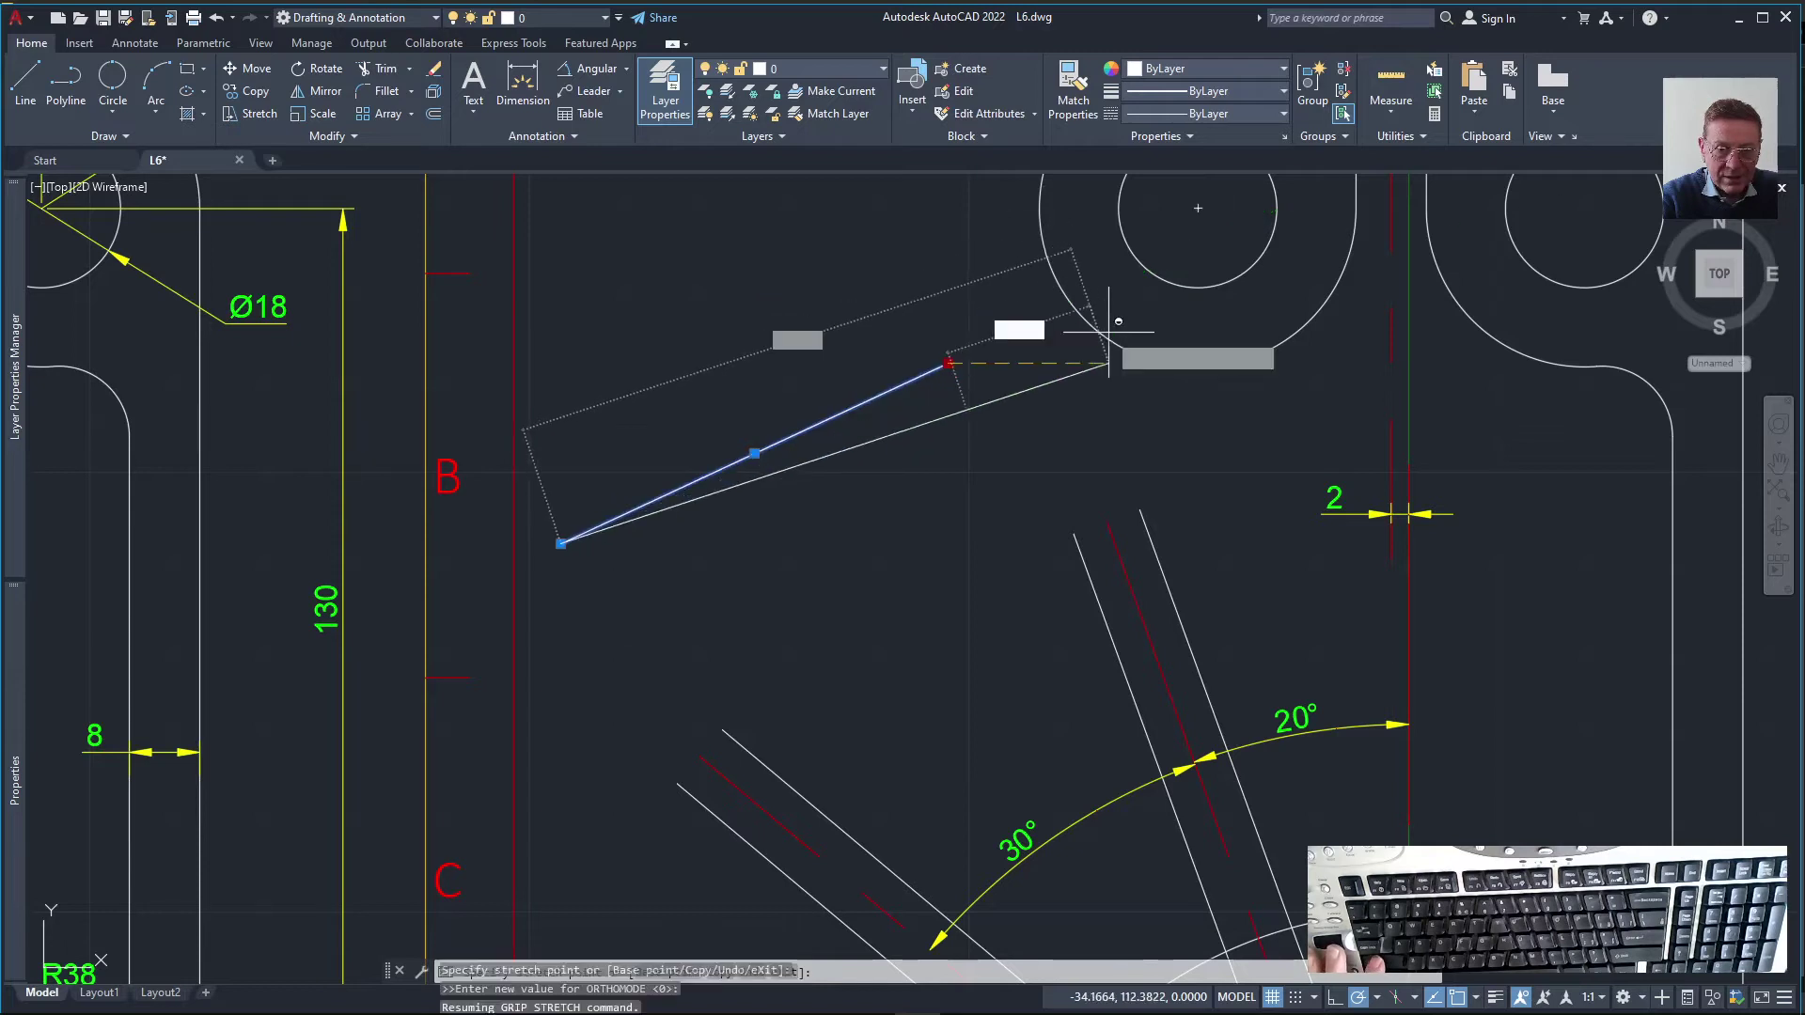
key("F8")
key("F10")
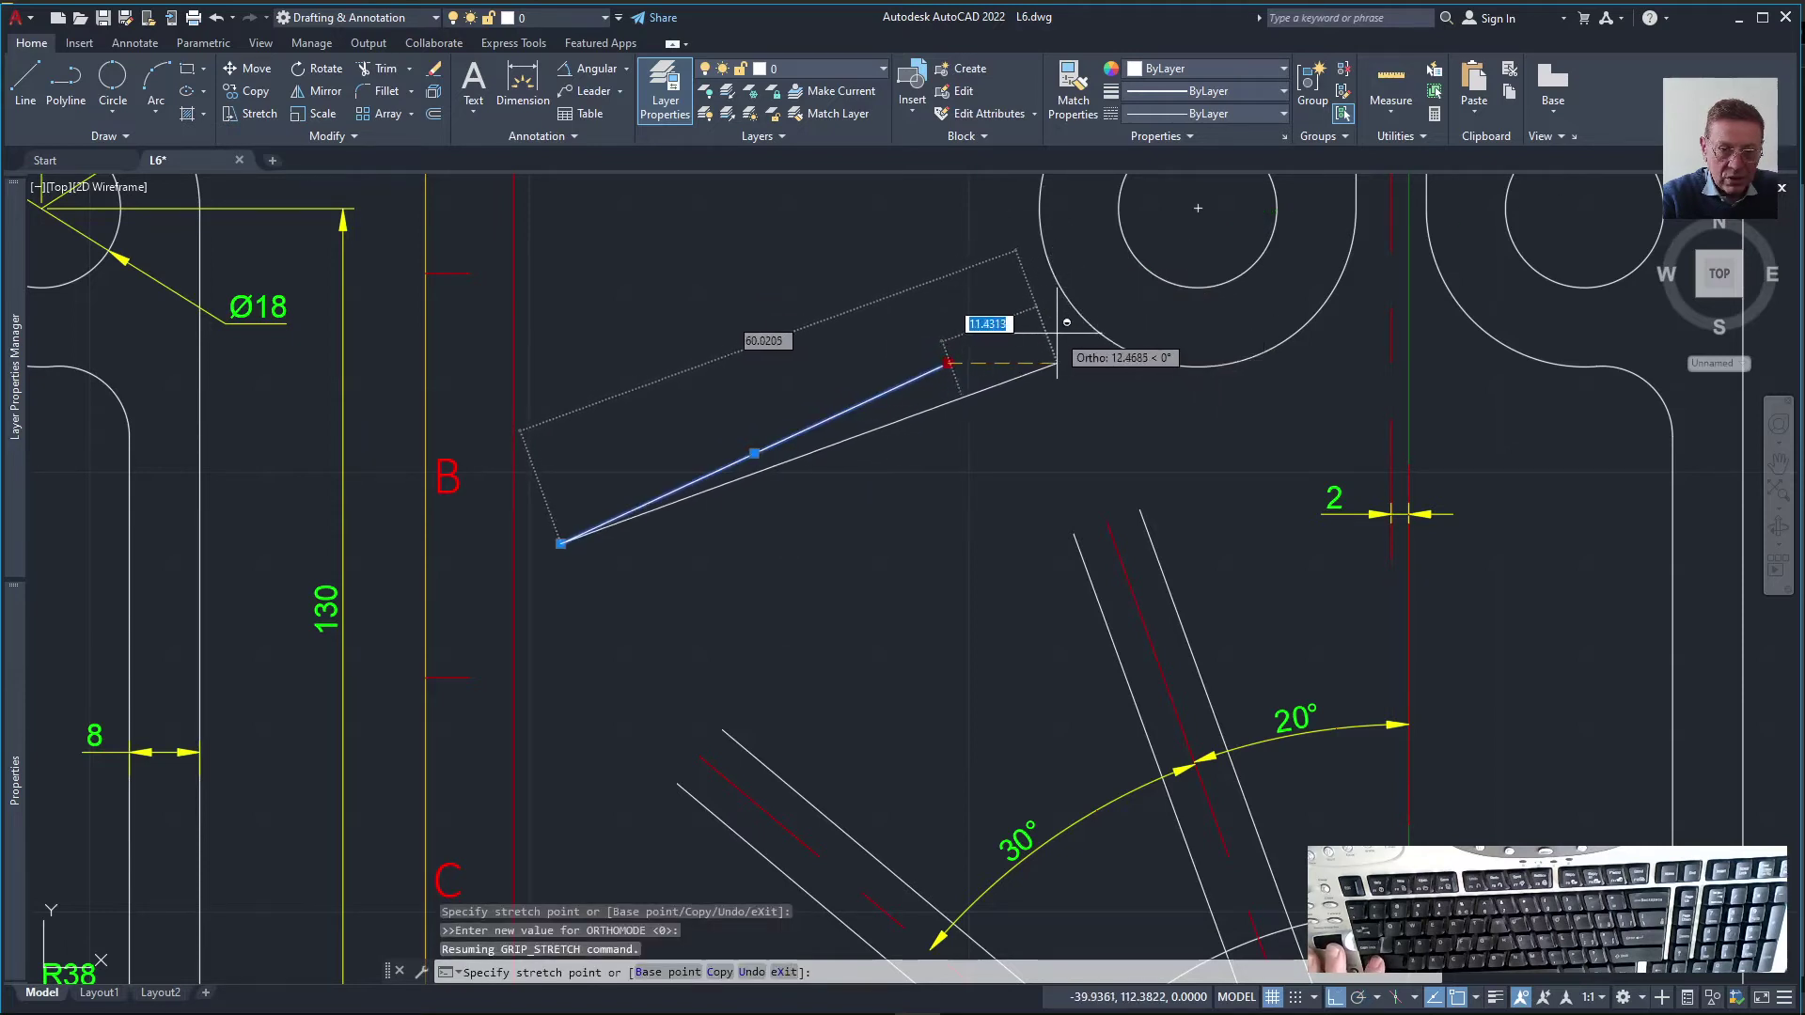
key("ctrl")
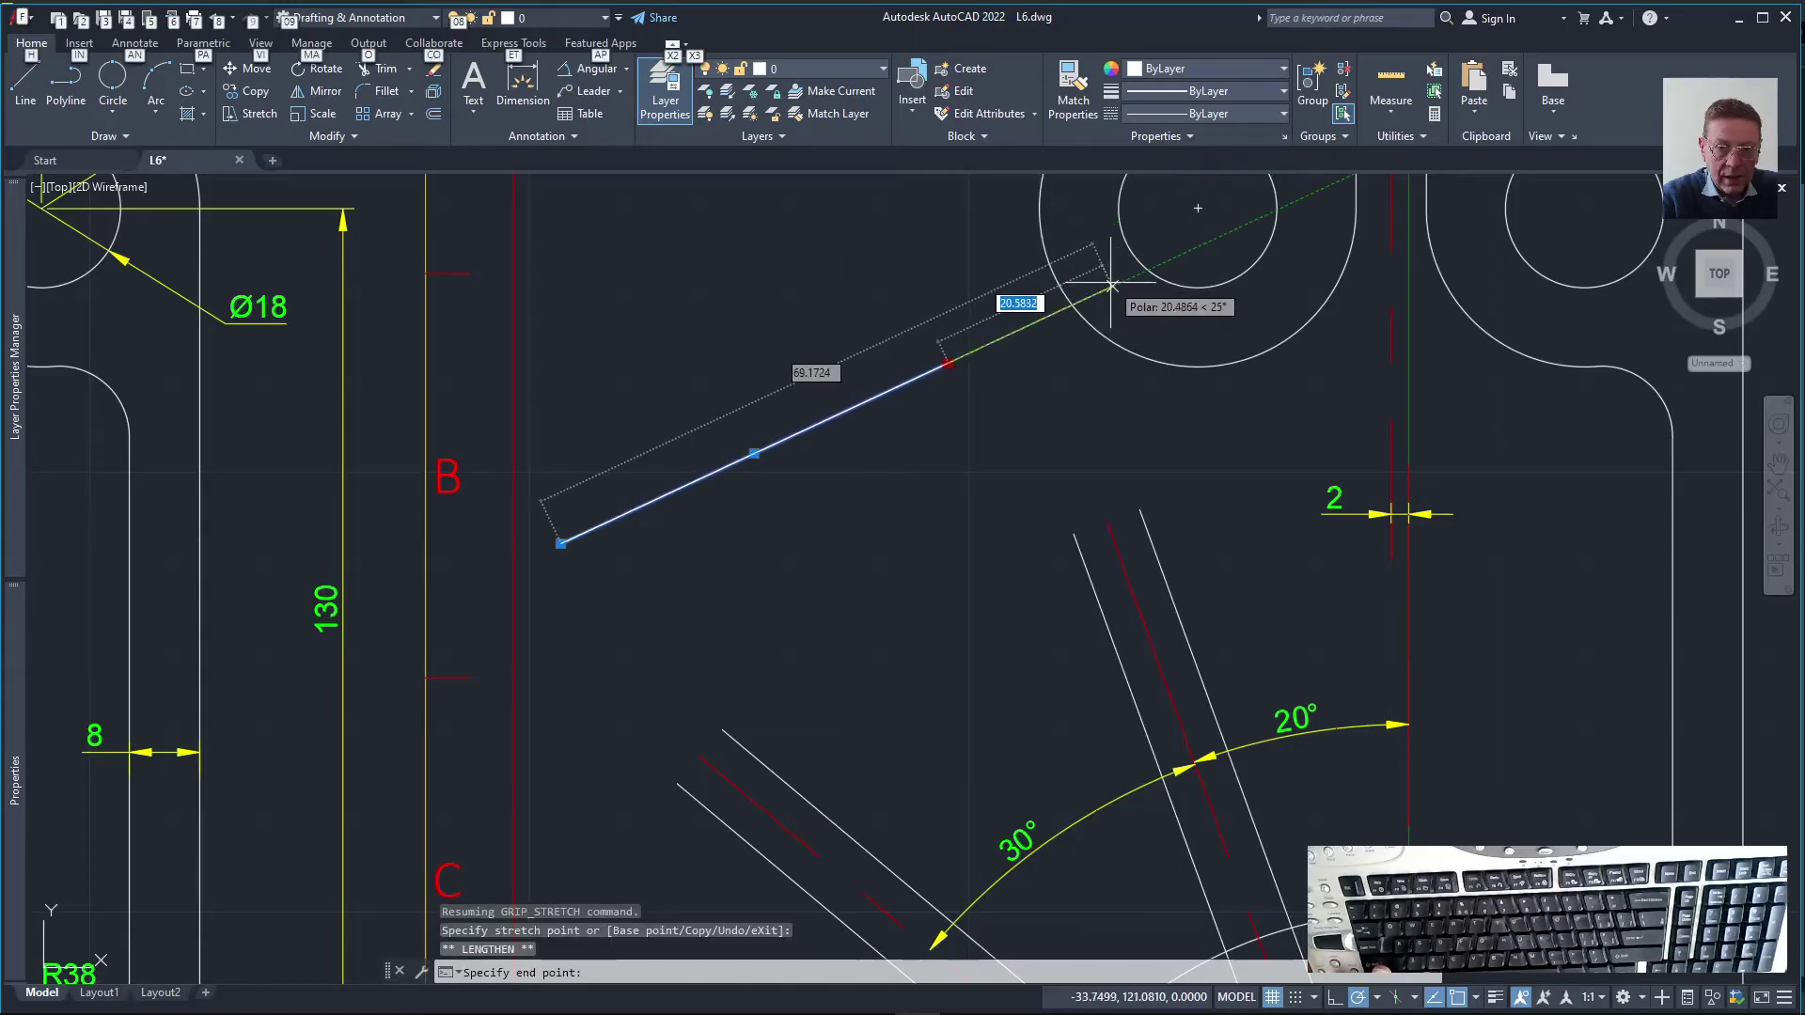
key("alt")
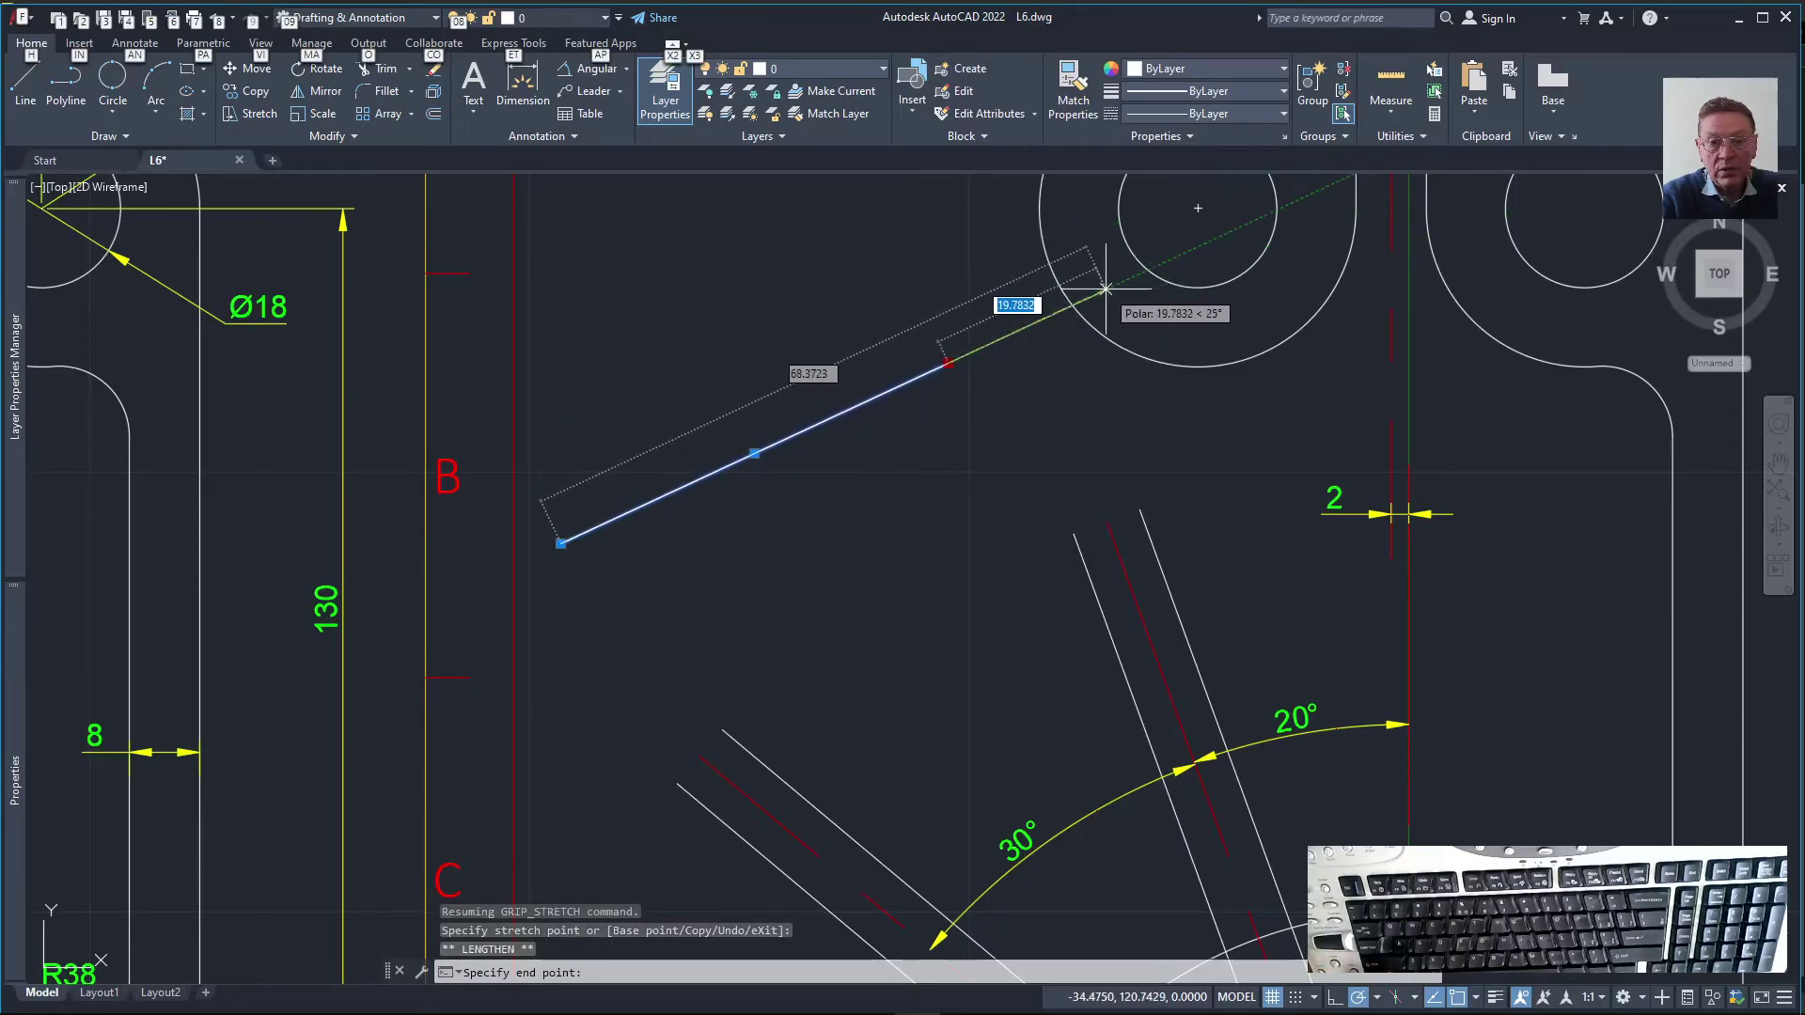
key("Escape")
key("Escape")
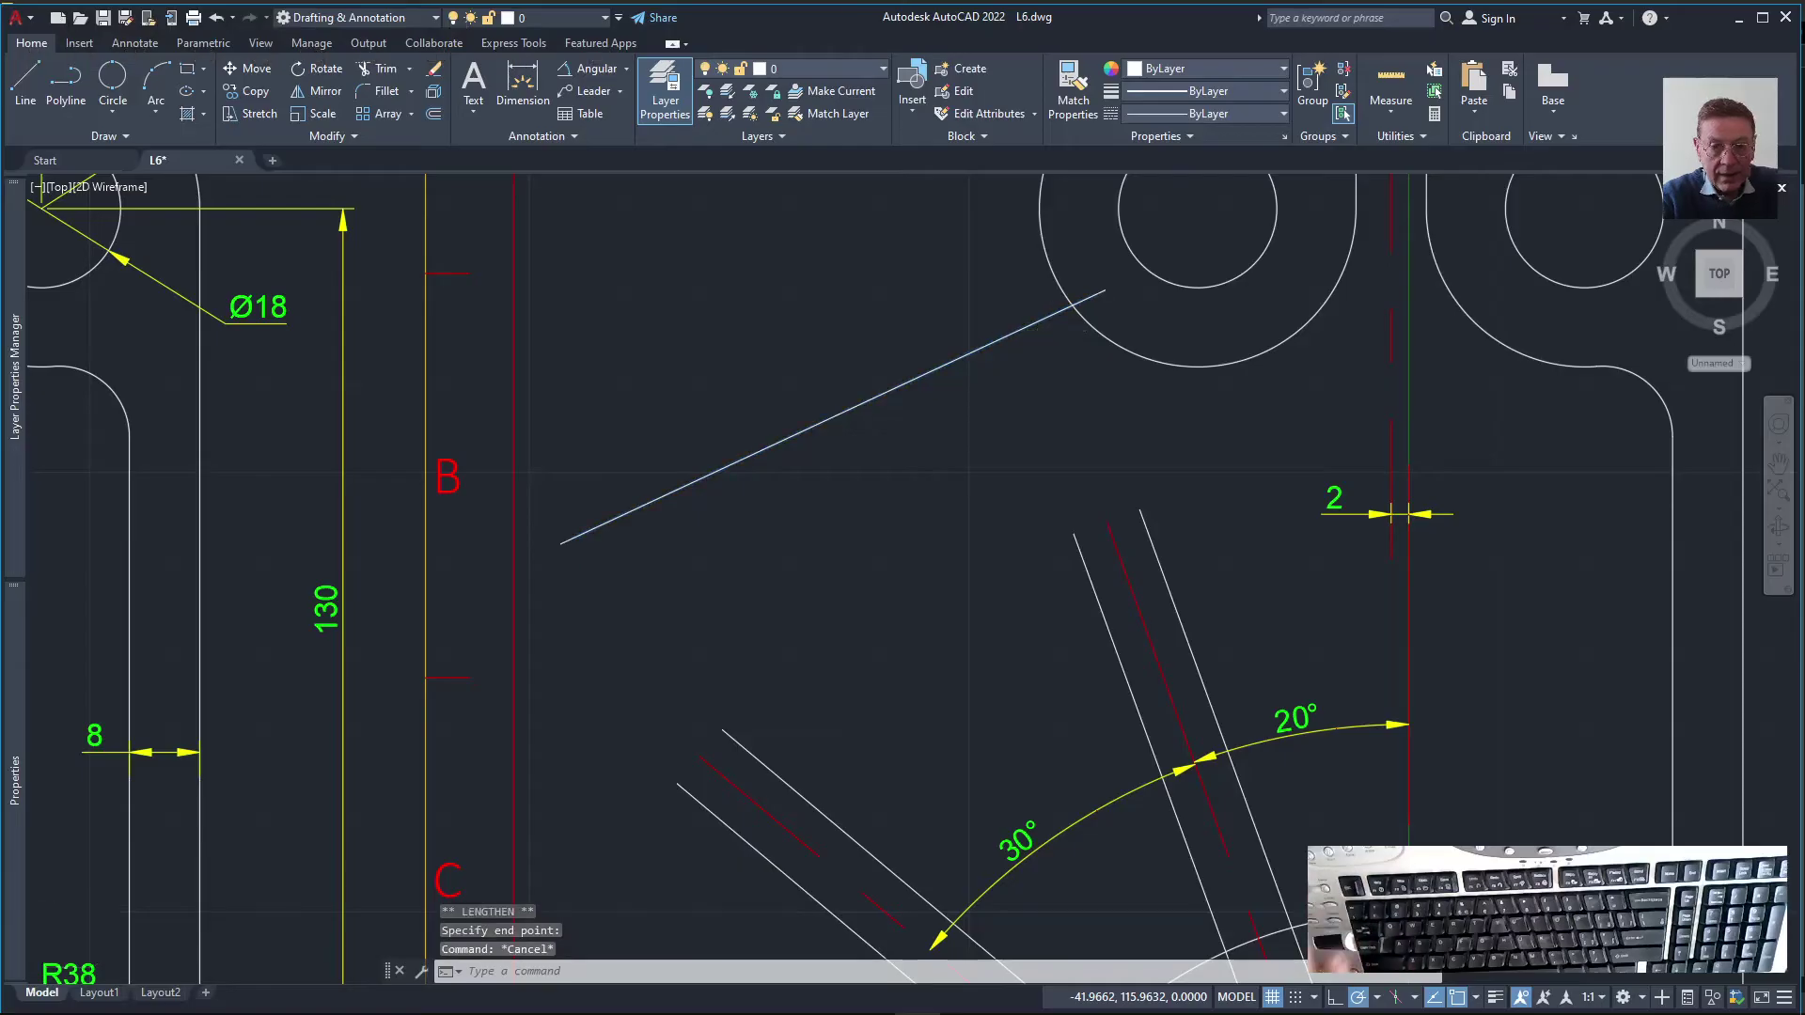
Draw a line about 25 units long from the large circles' center at a 275° polar angle
scroll(1012, 368, "down", 3)
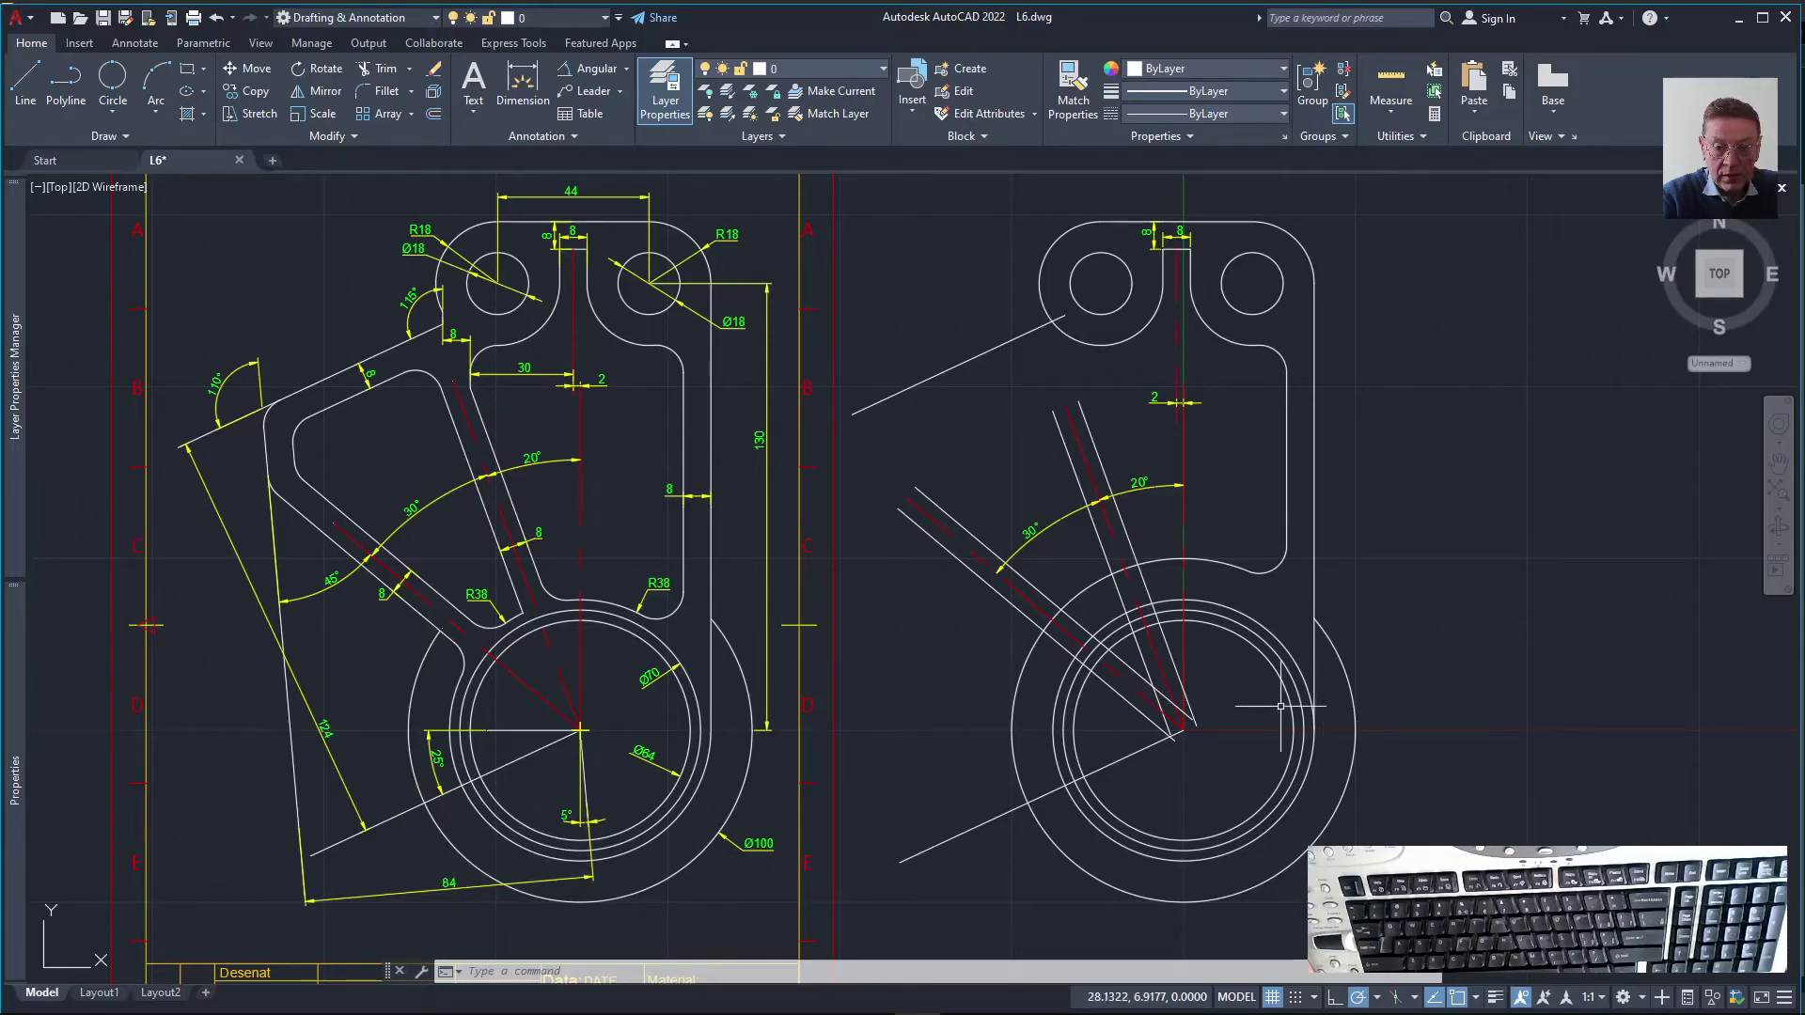
type("l")
key("Return")
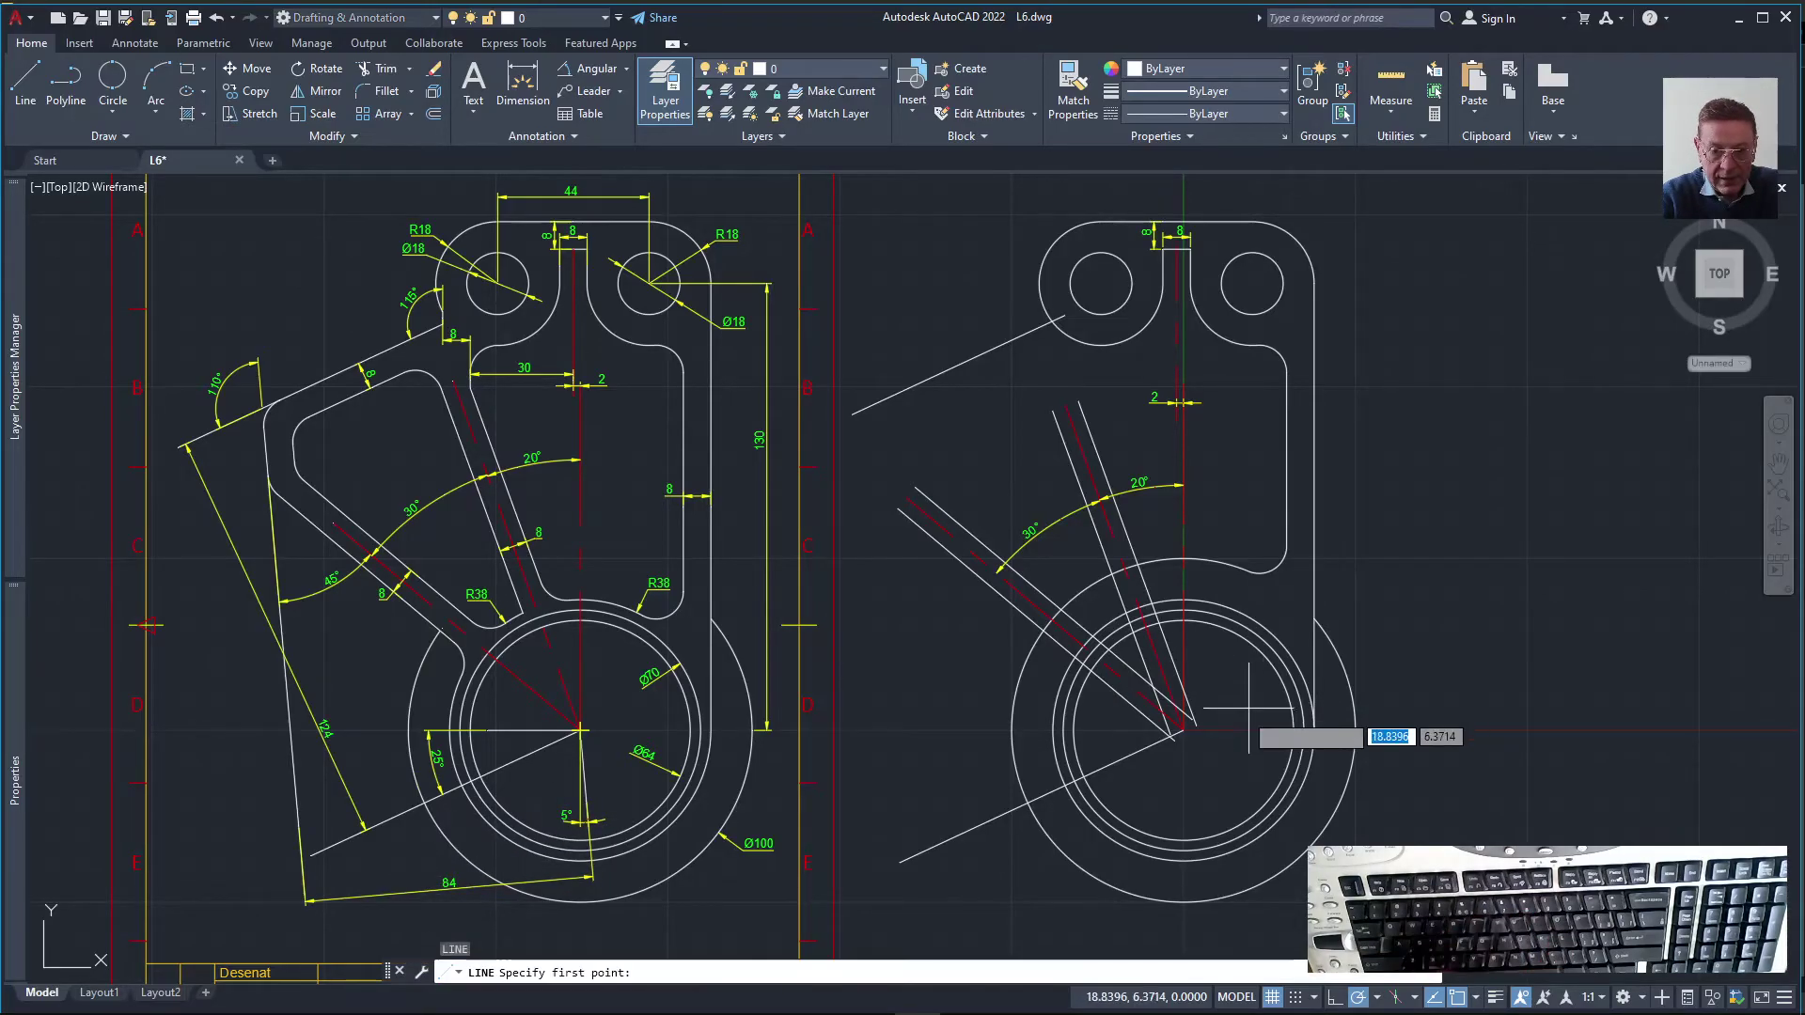
left_click(1186, 730)
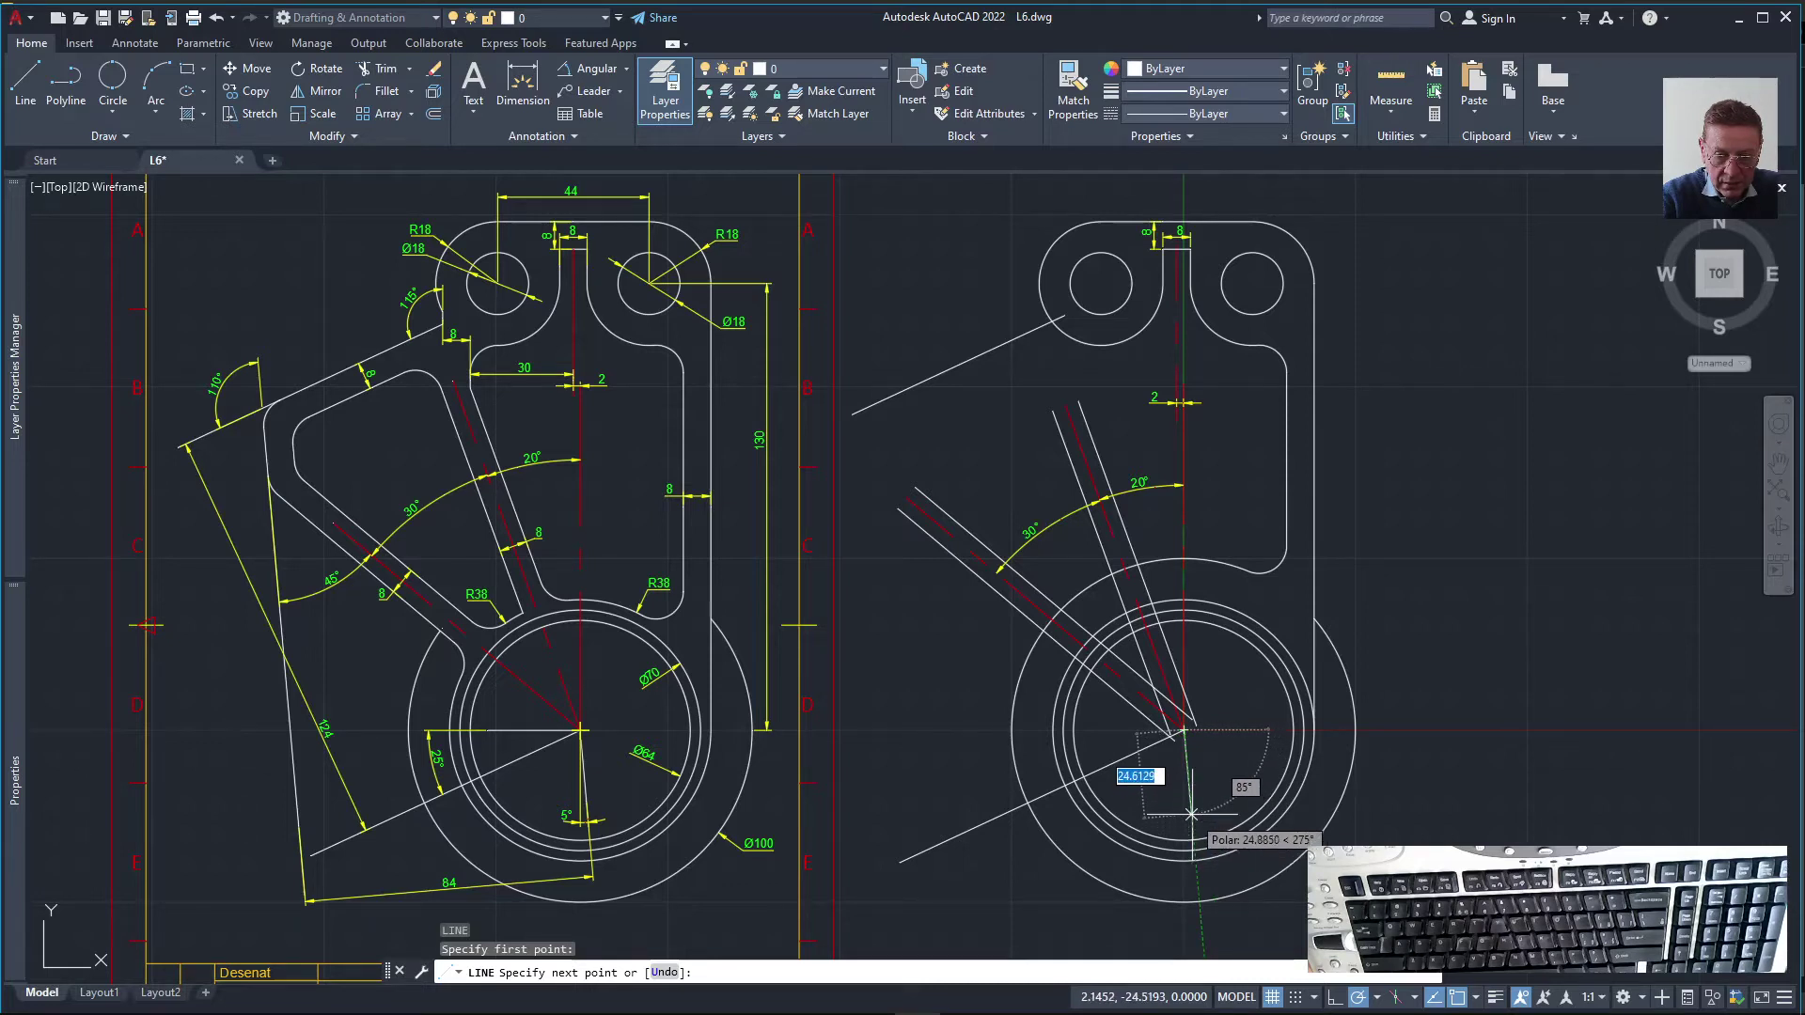
left_click(1192, 814)
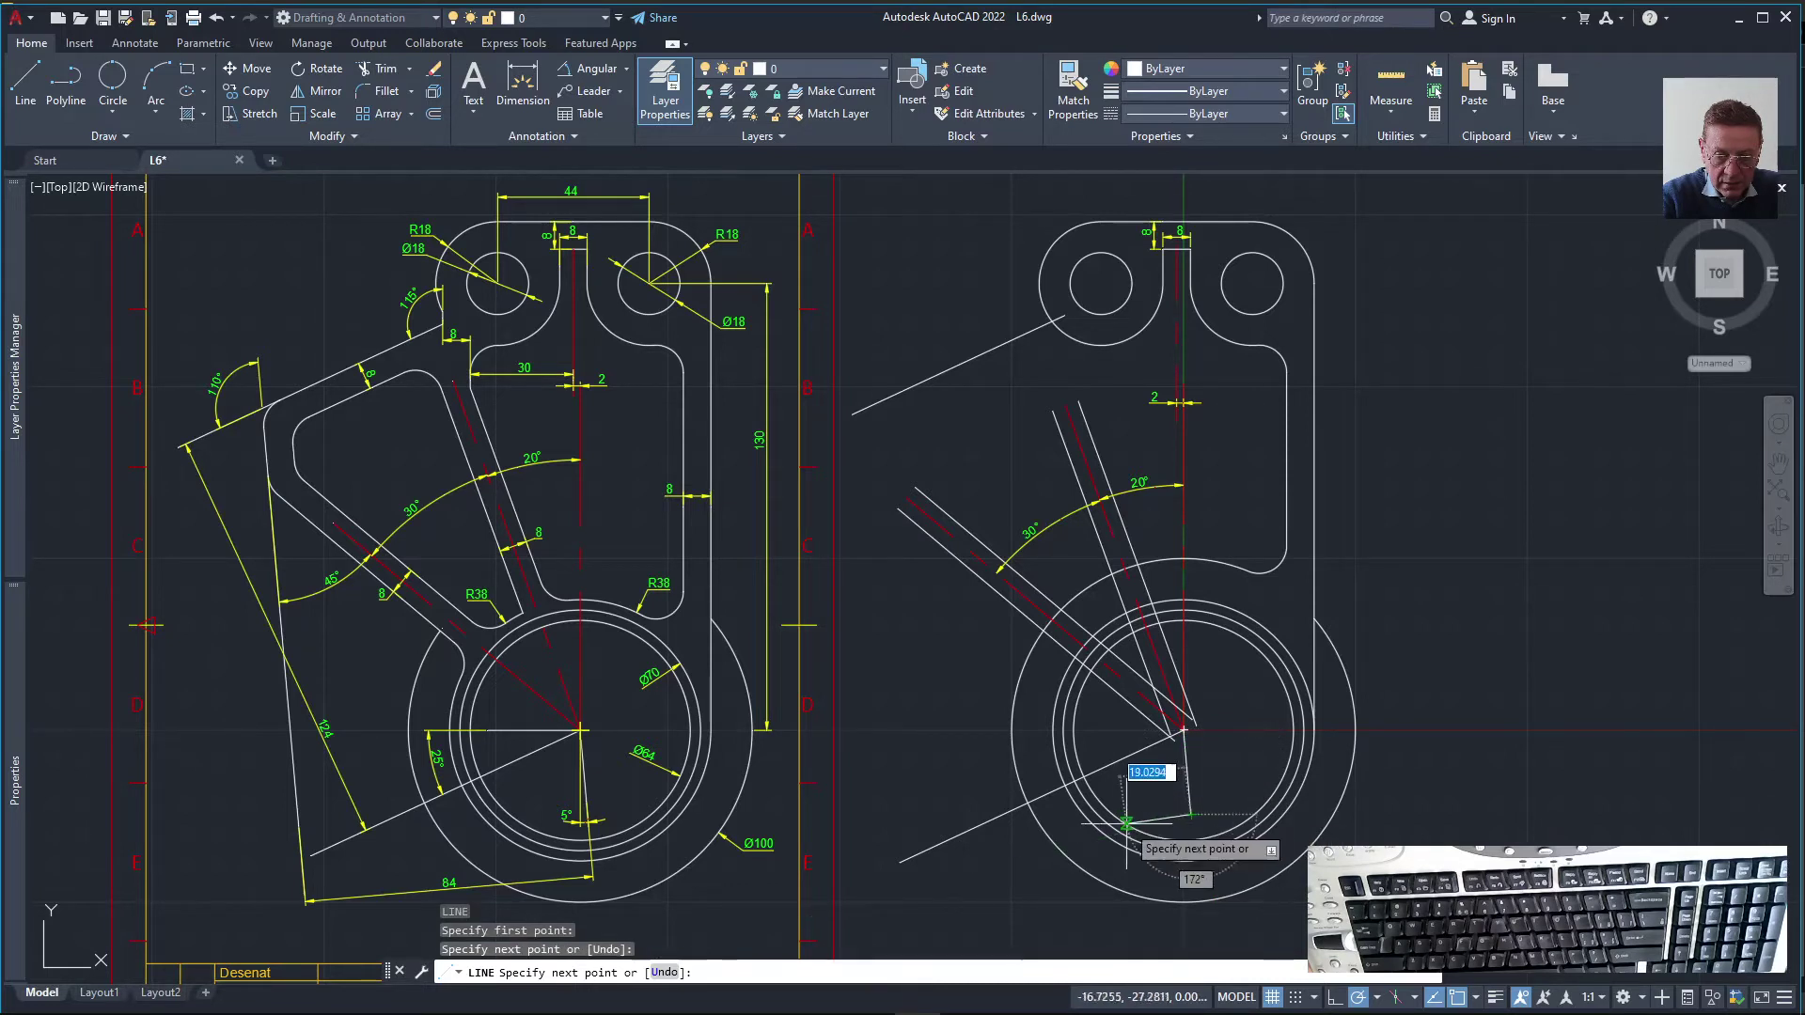
key("Escape")
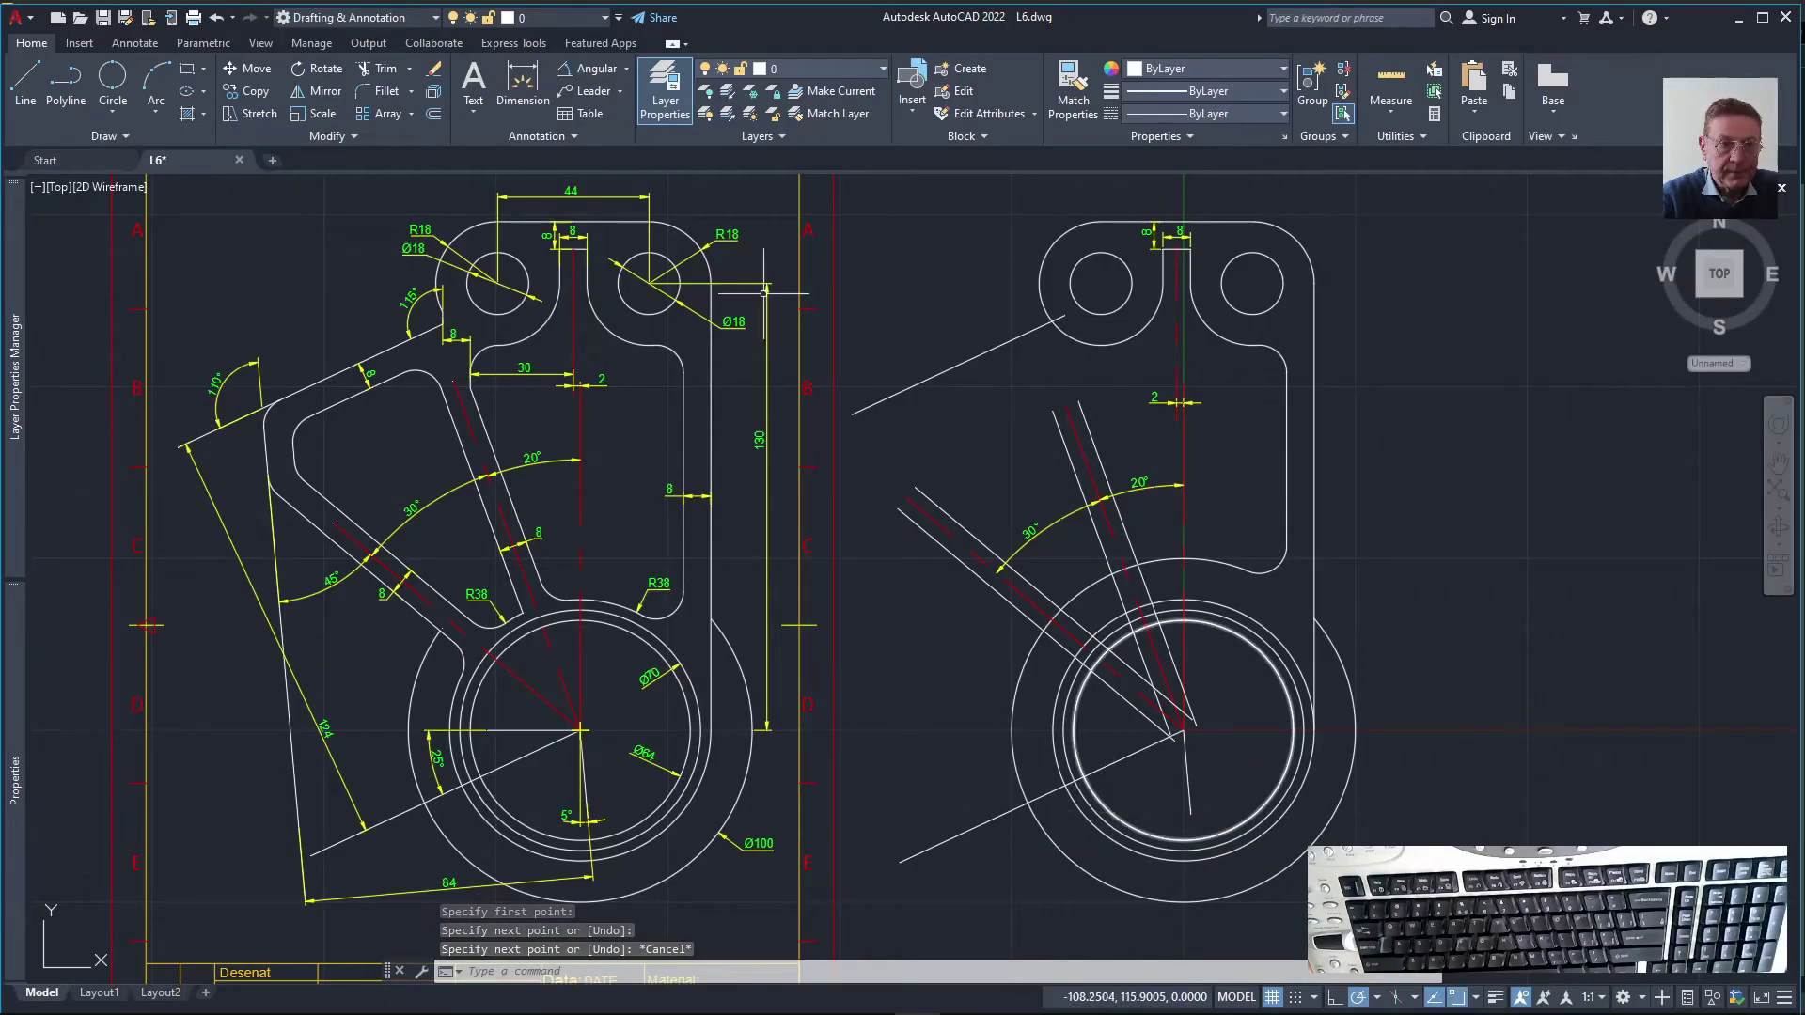
Add an angular dimension between the vertical axis and the short 275° line, placed below the large circles' center
left_click(564, 70)
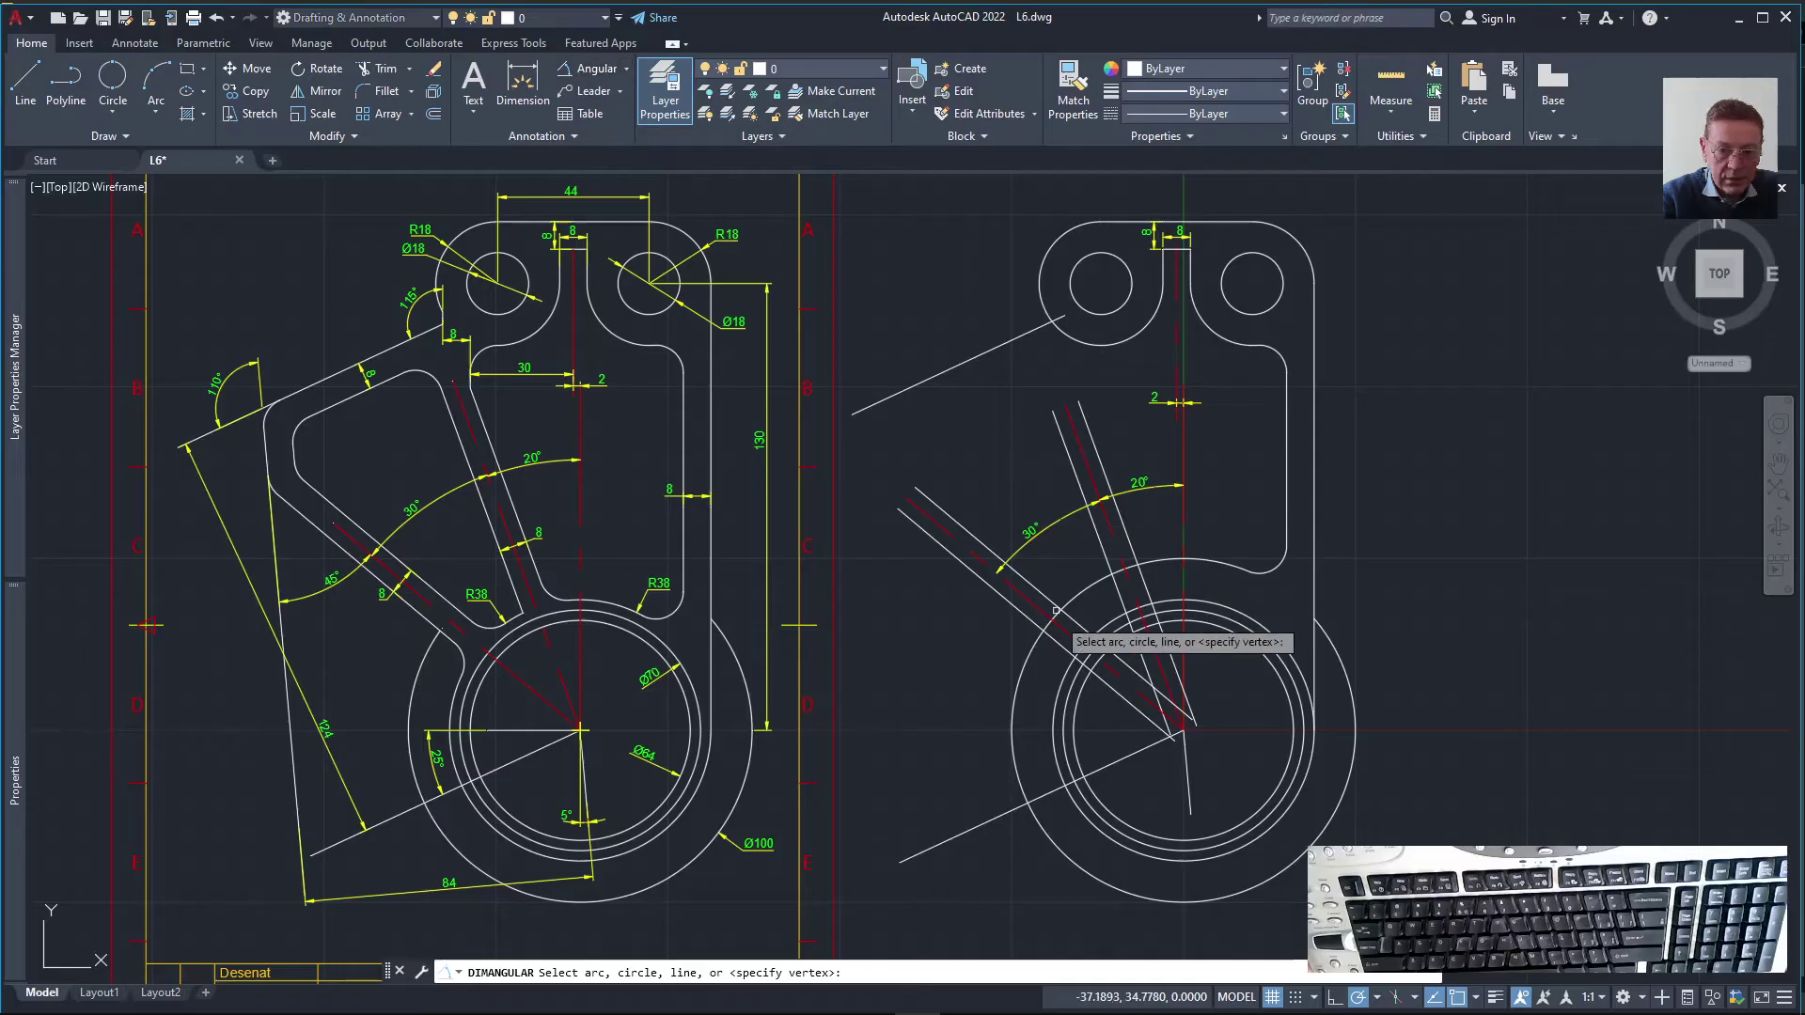
scroll(1132, 773, "down", 2)
left_click(1160, 722)
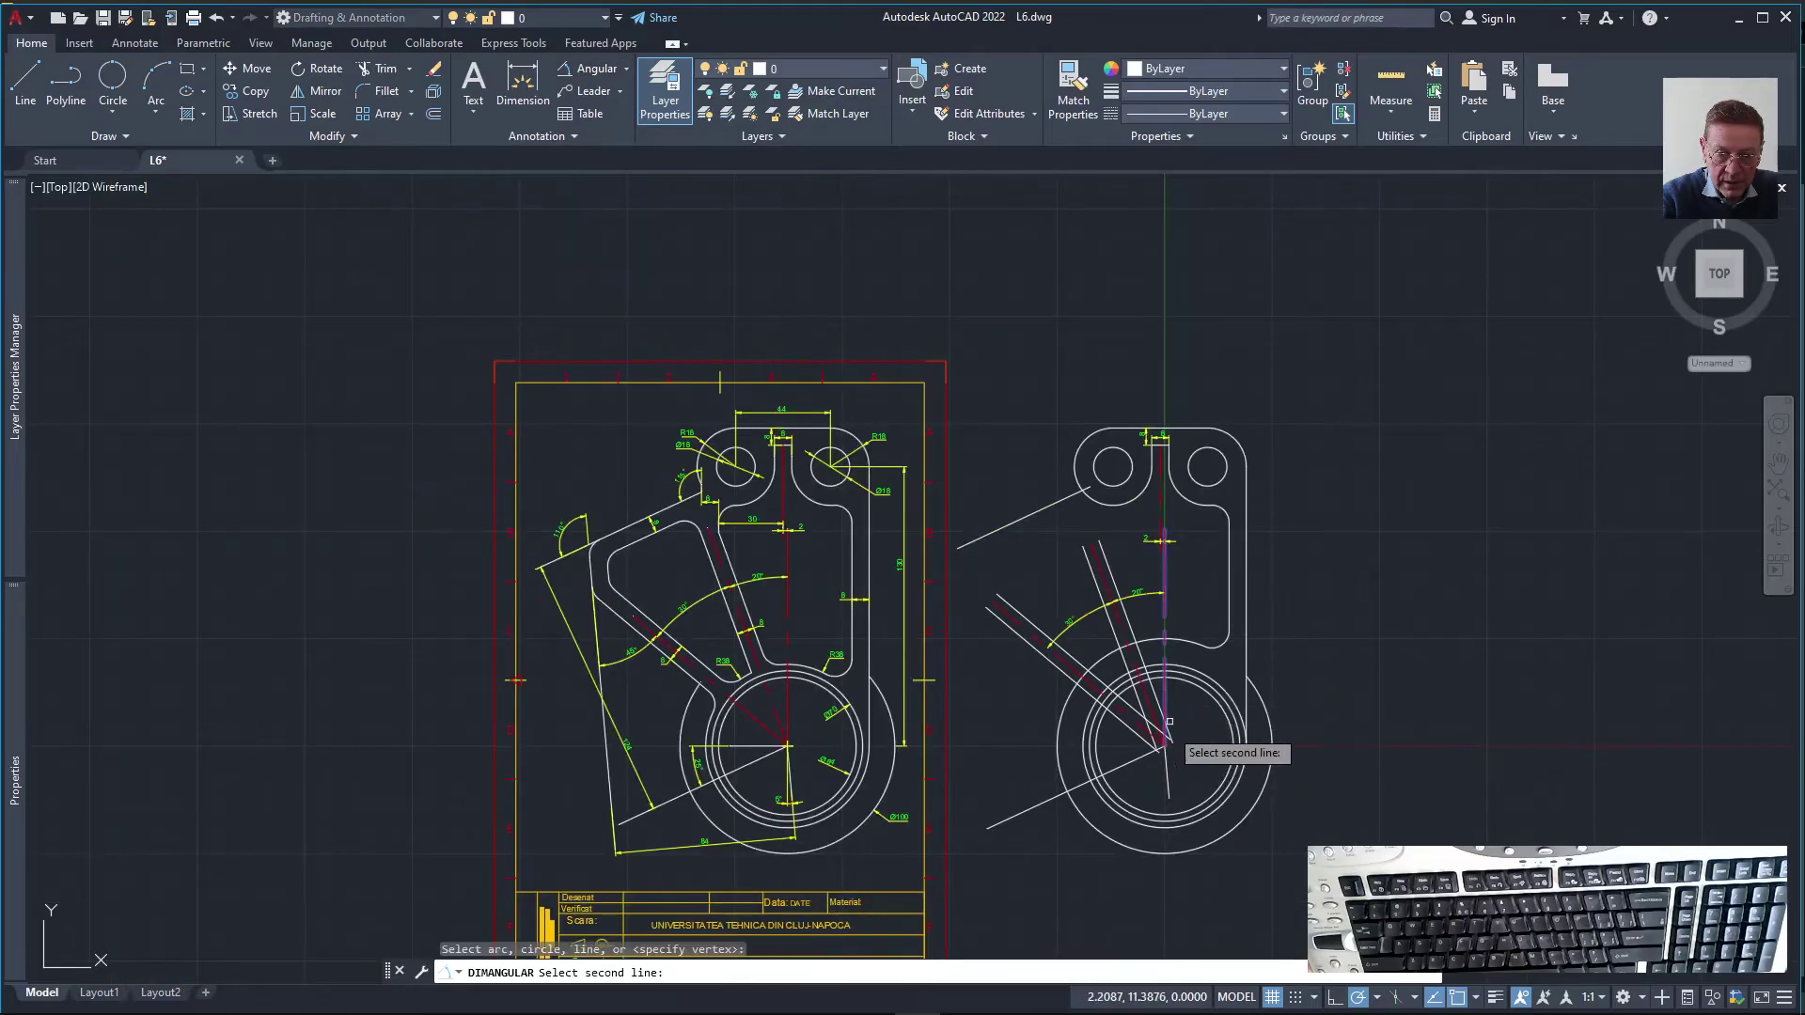
left_click(1166, 785)
scroll(1167, 813, "down", 6)
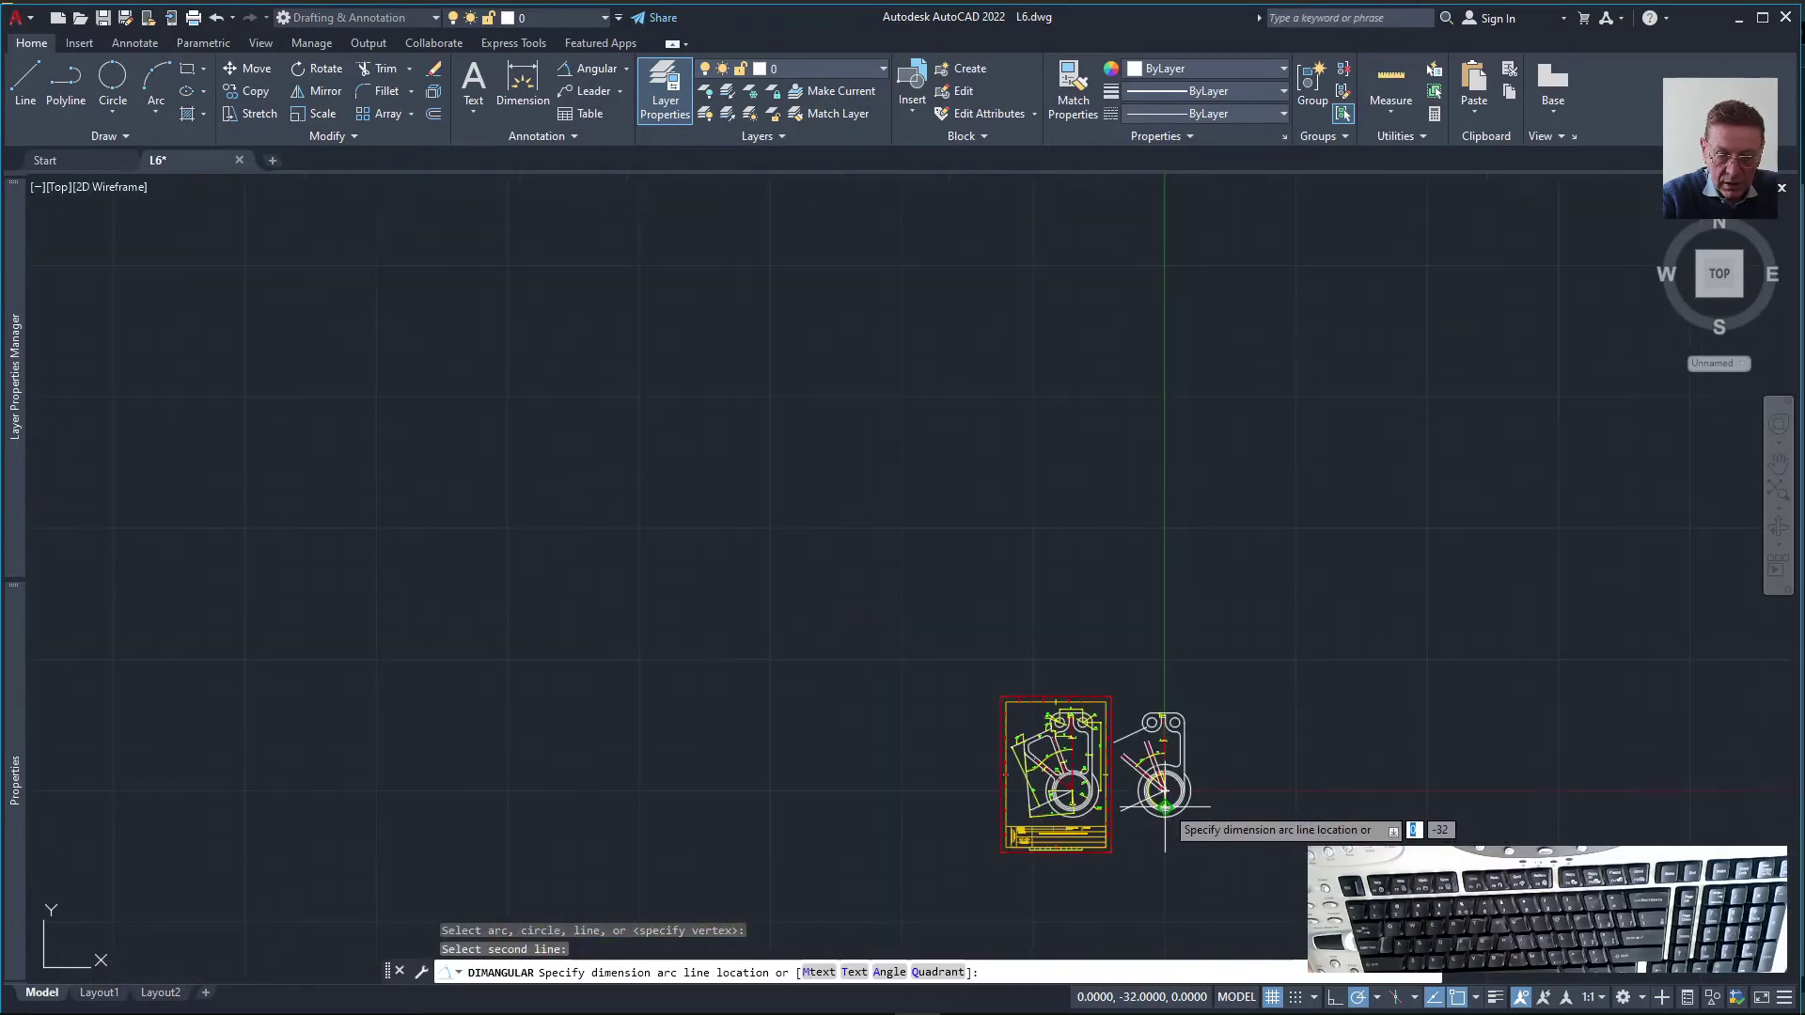
scroll(1167, 789, "up", 10)
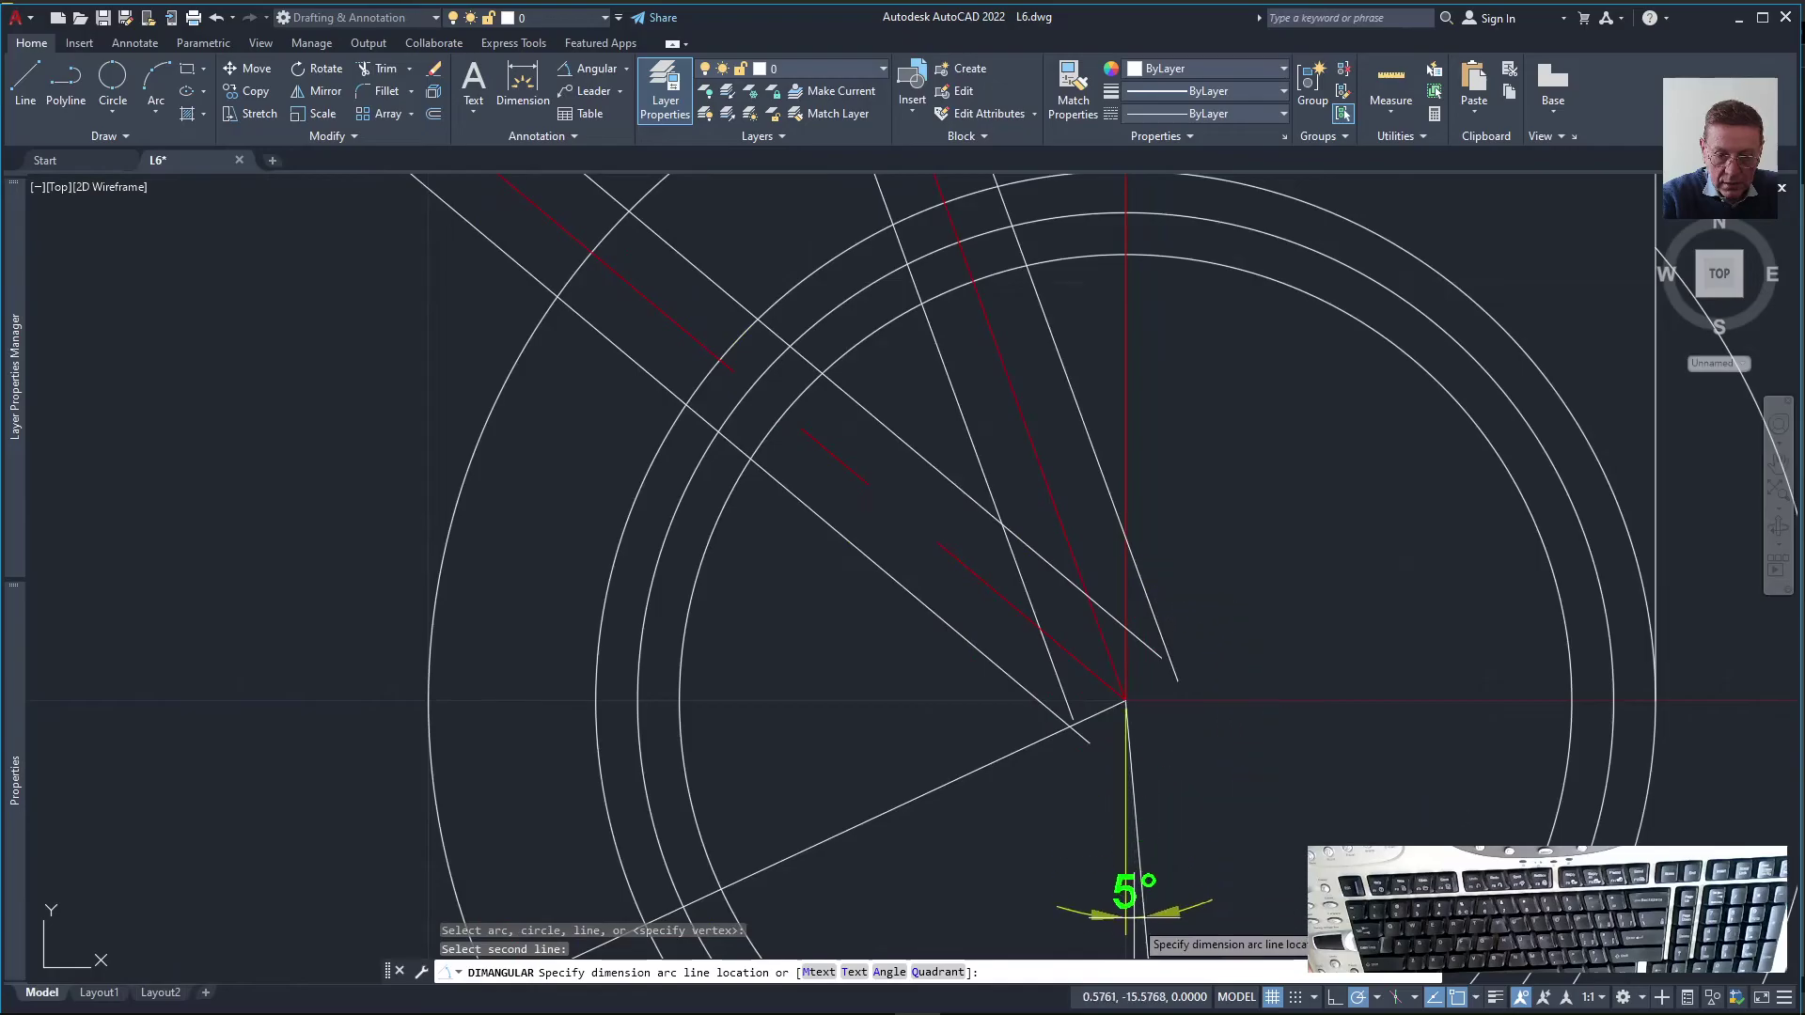
left_click(1133, 955)
scroll(1140, 934, "down", 4)
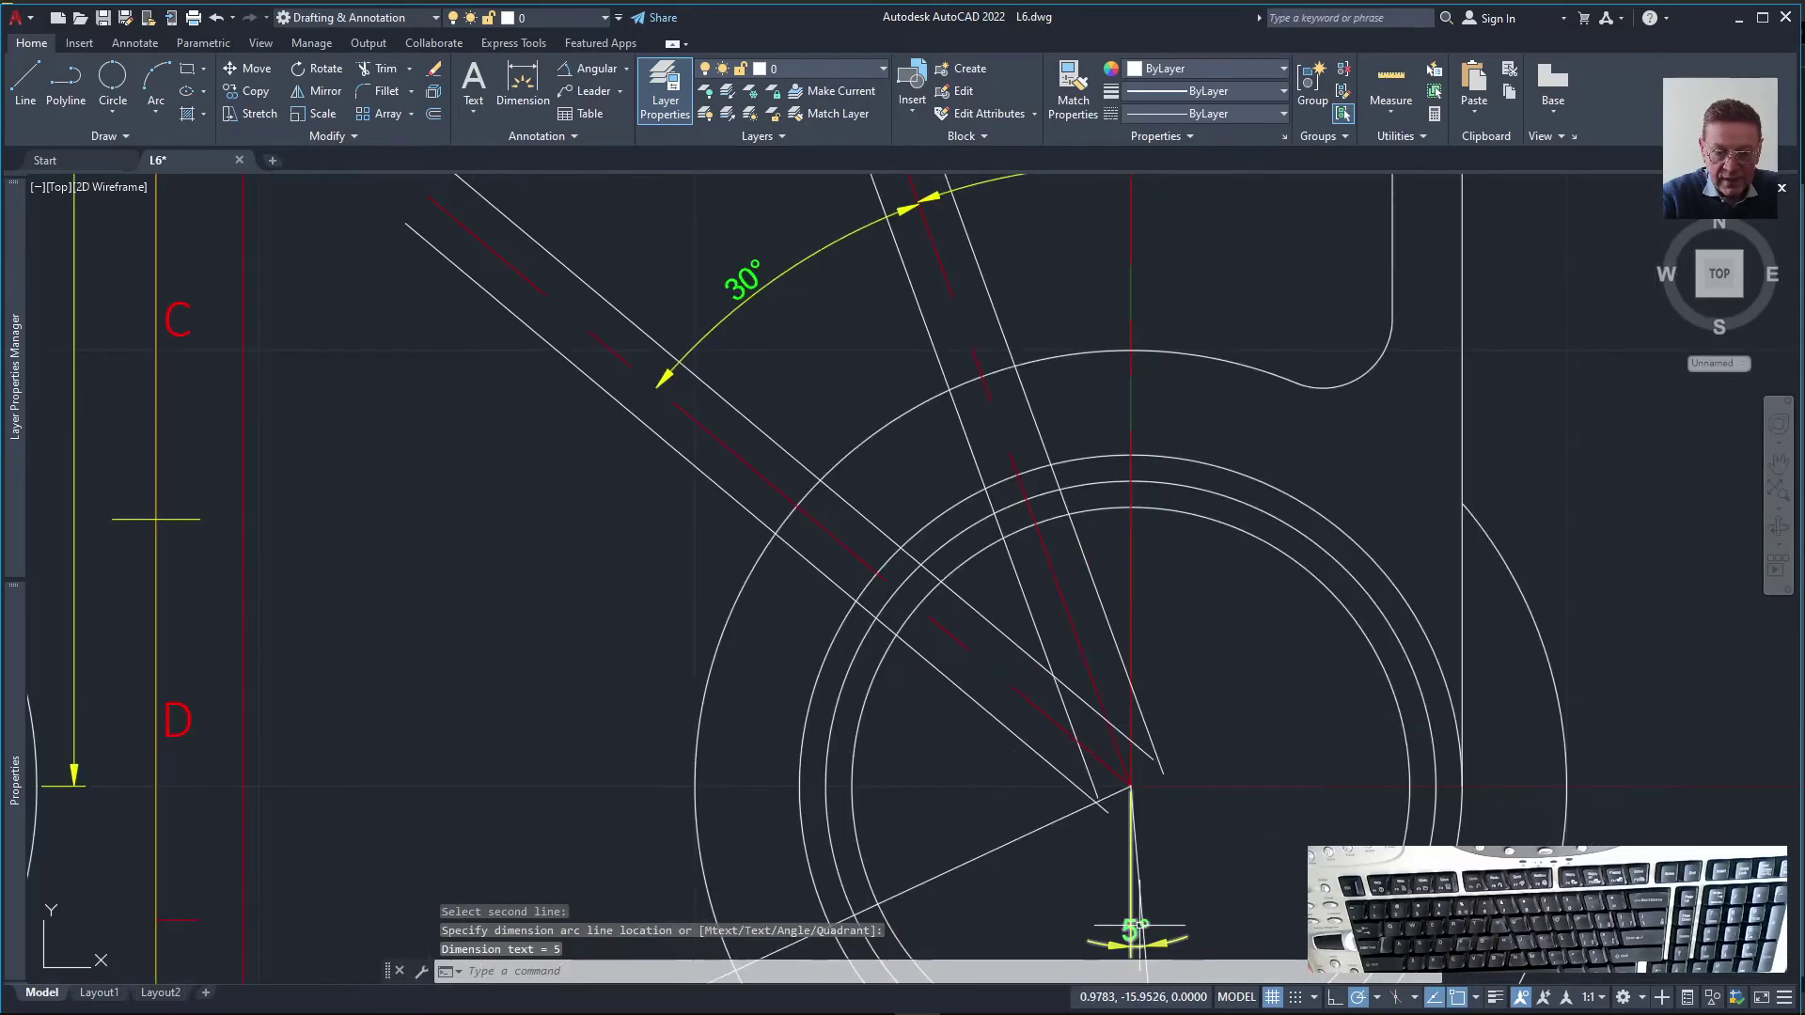
scroll(1140, 926, "up", 4)
left_click(1131, 925)
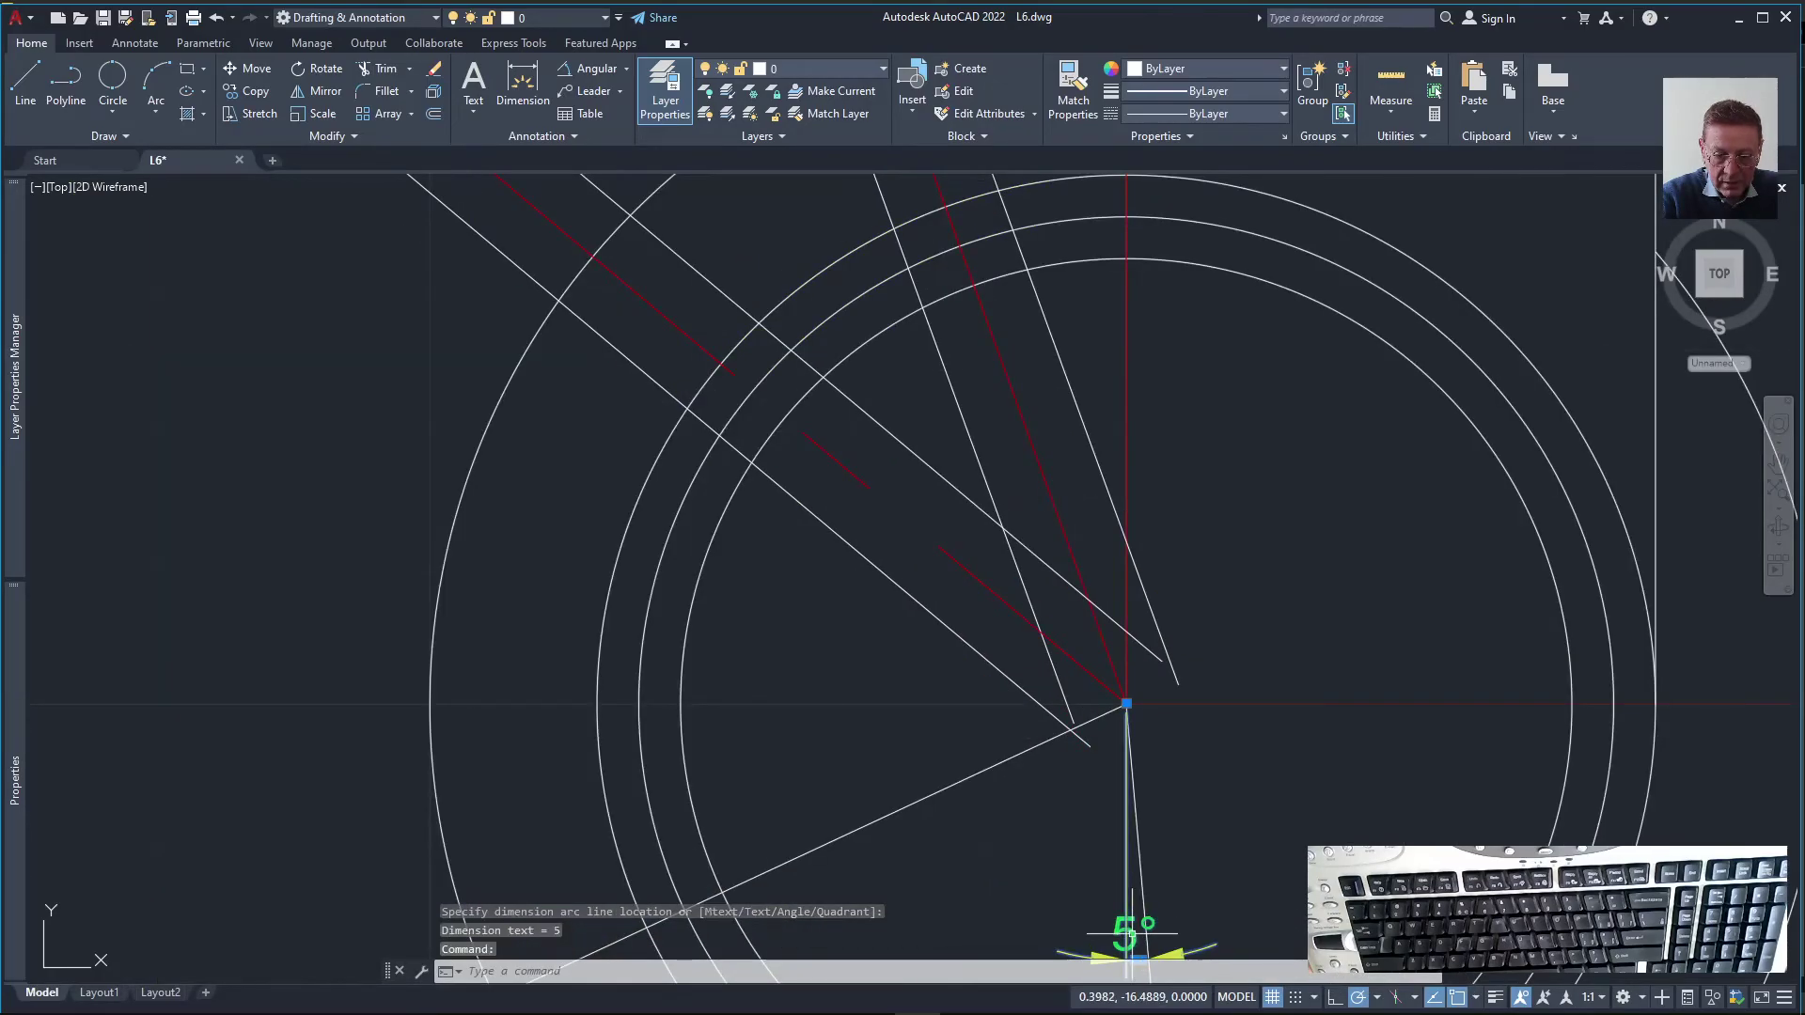
scroll(1133, 933, "down", 1)
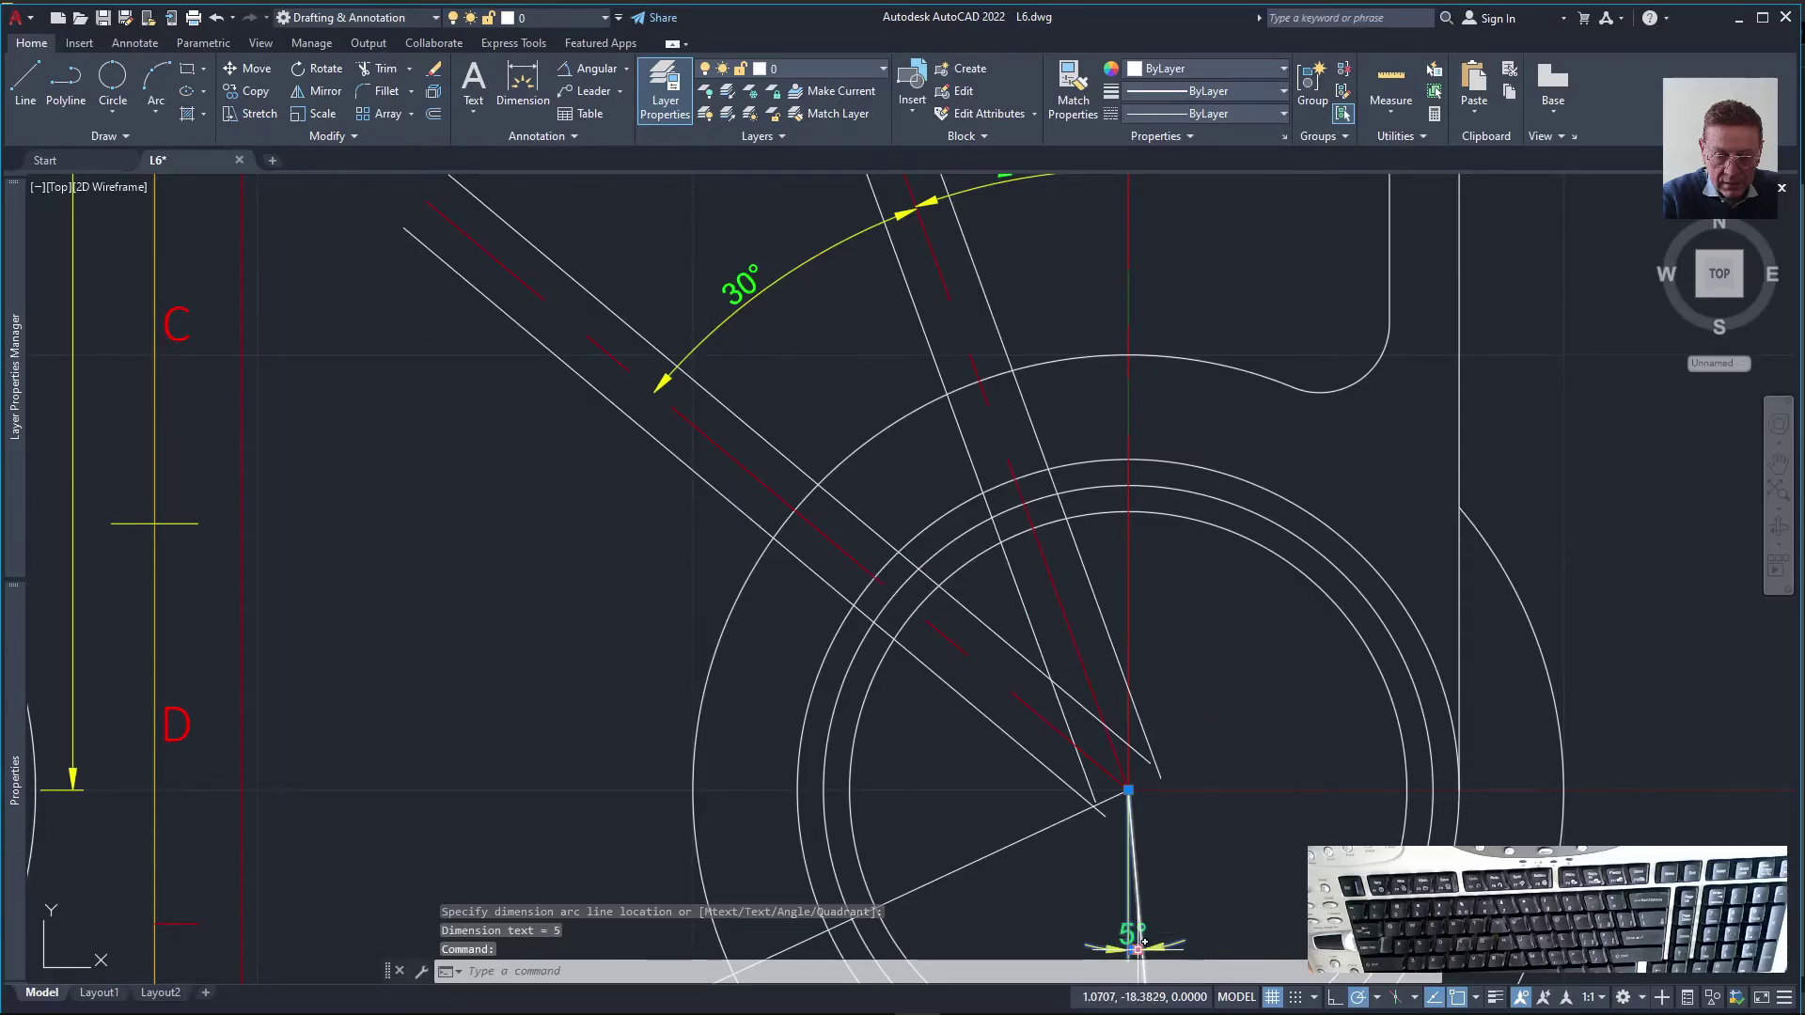
left_click(1138, 949)
key("Escape")
key("Escape")
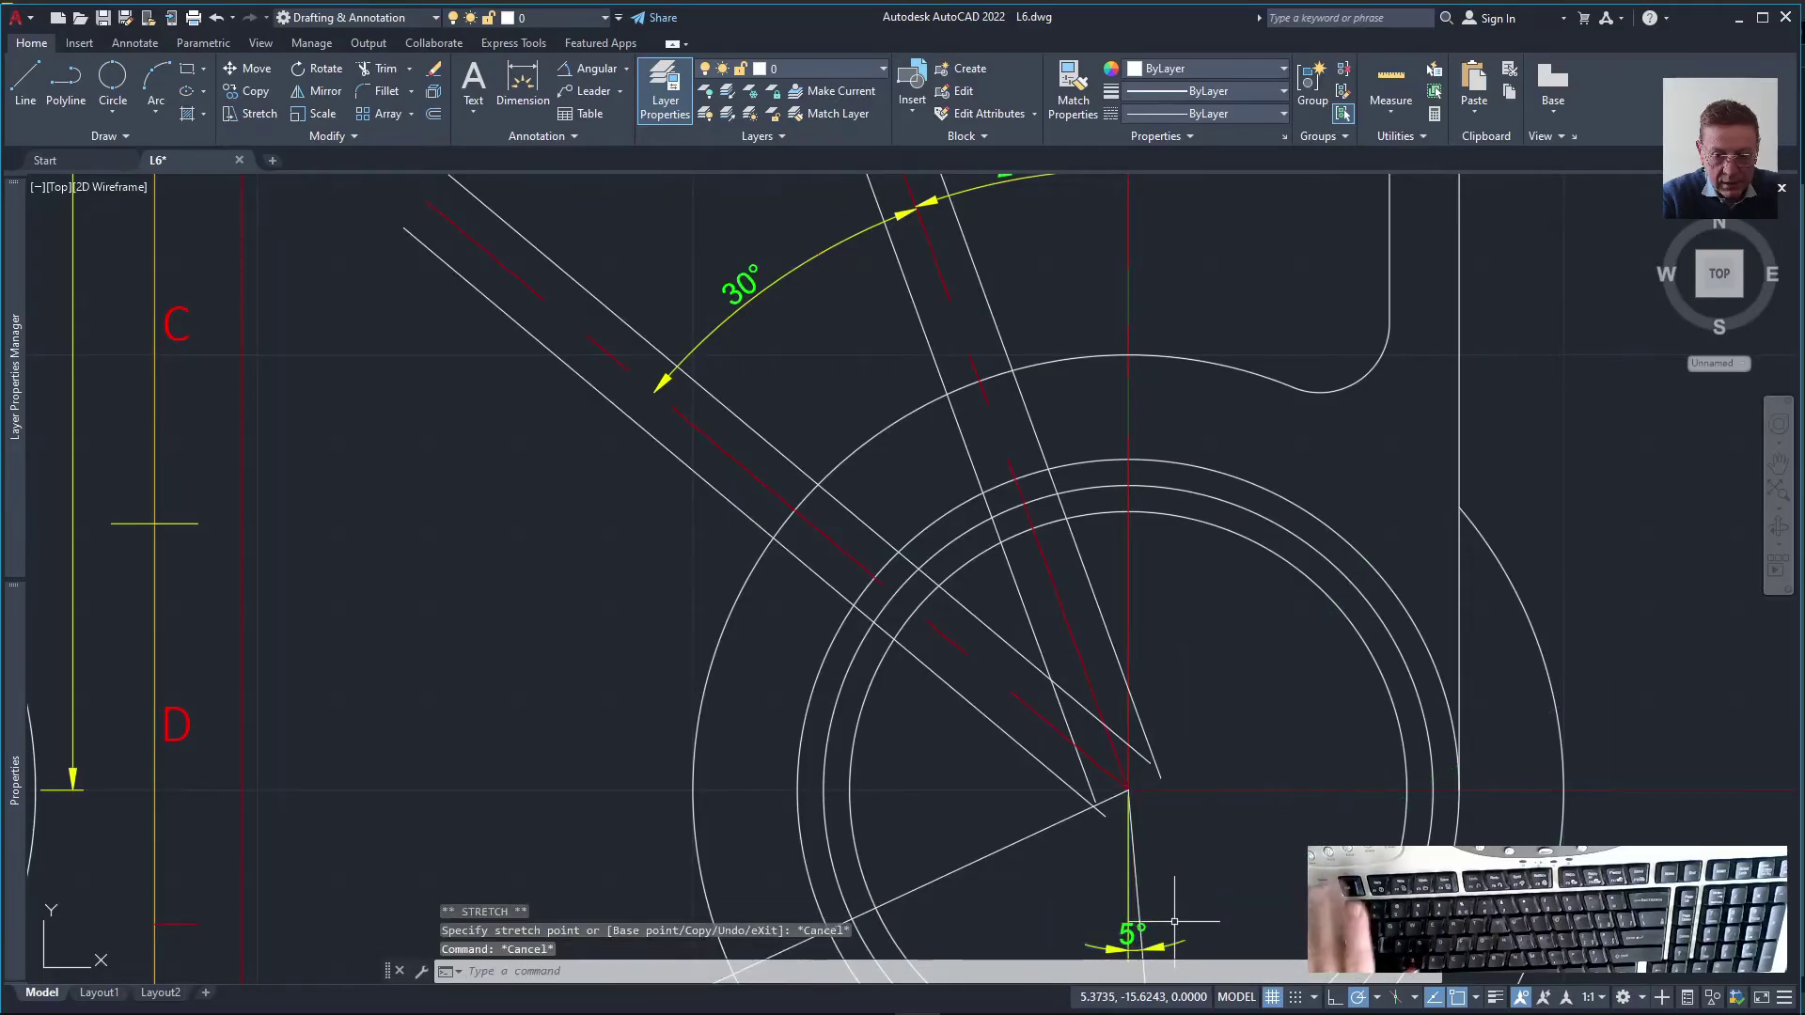
Move the text of the 5° angular dimension out from between its arrows to their right side
scroll(1174, 921, "down", 2)
left_click(1145, 930)
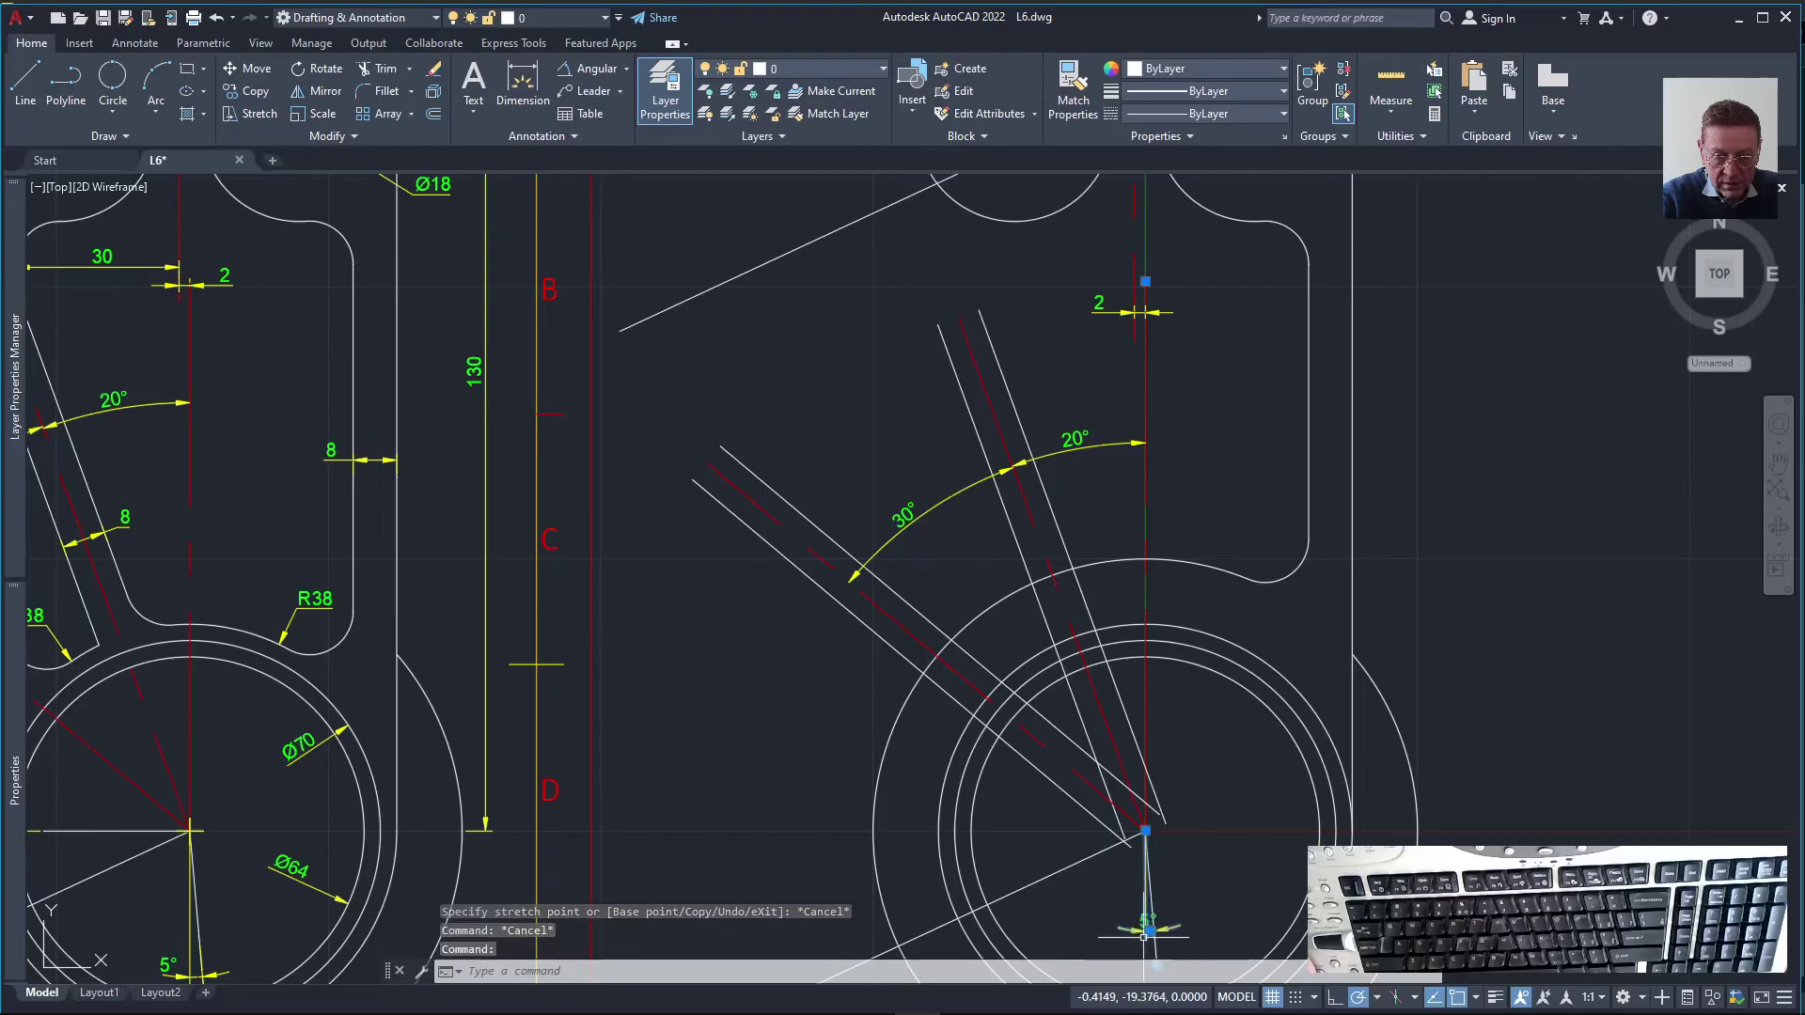
left_click(1148, 931)
key("Escape")
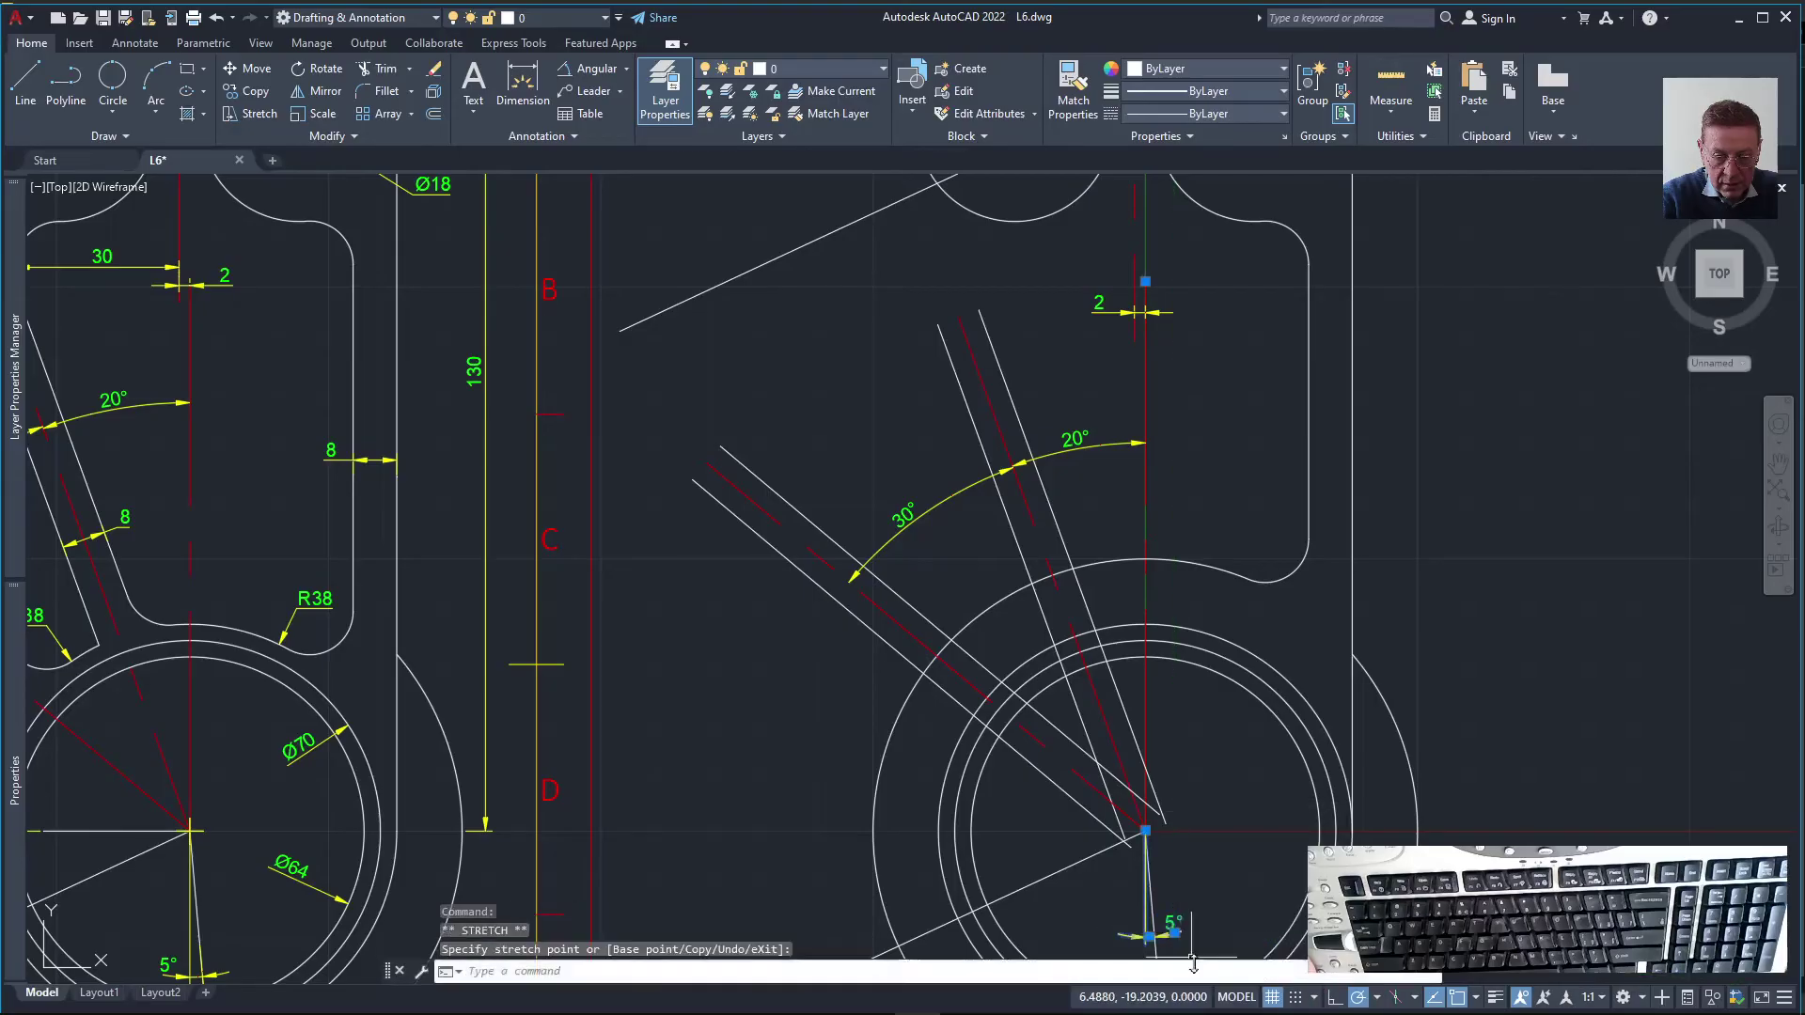
key("Escape")
scroll(1211, 910, "up", 1)
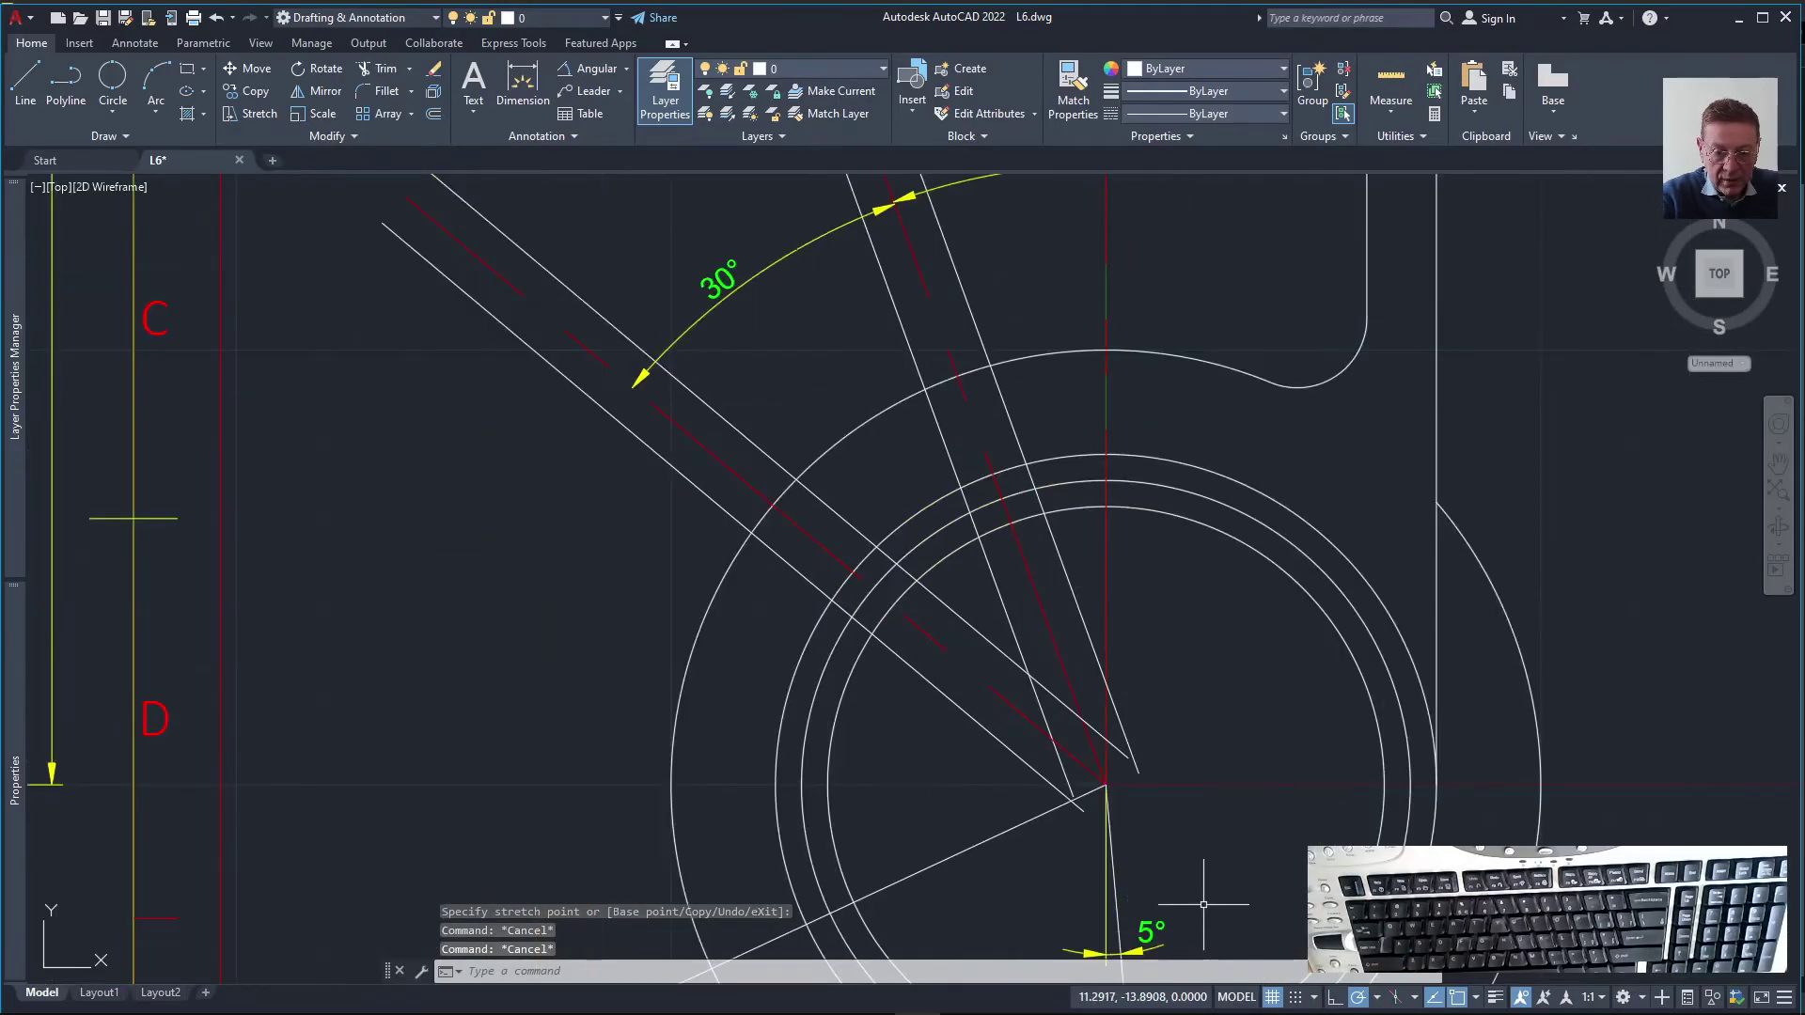
Offset the short 275° line from the large circles' center by 84 to the left
scroll(1208, 907, "down", 4)
mouse_move(1198, 860)
middle_mouse_down()
mouse_move(1188, 700)
mouse_move(1227, 661)
middle_mouse_up()
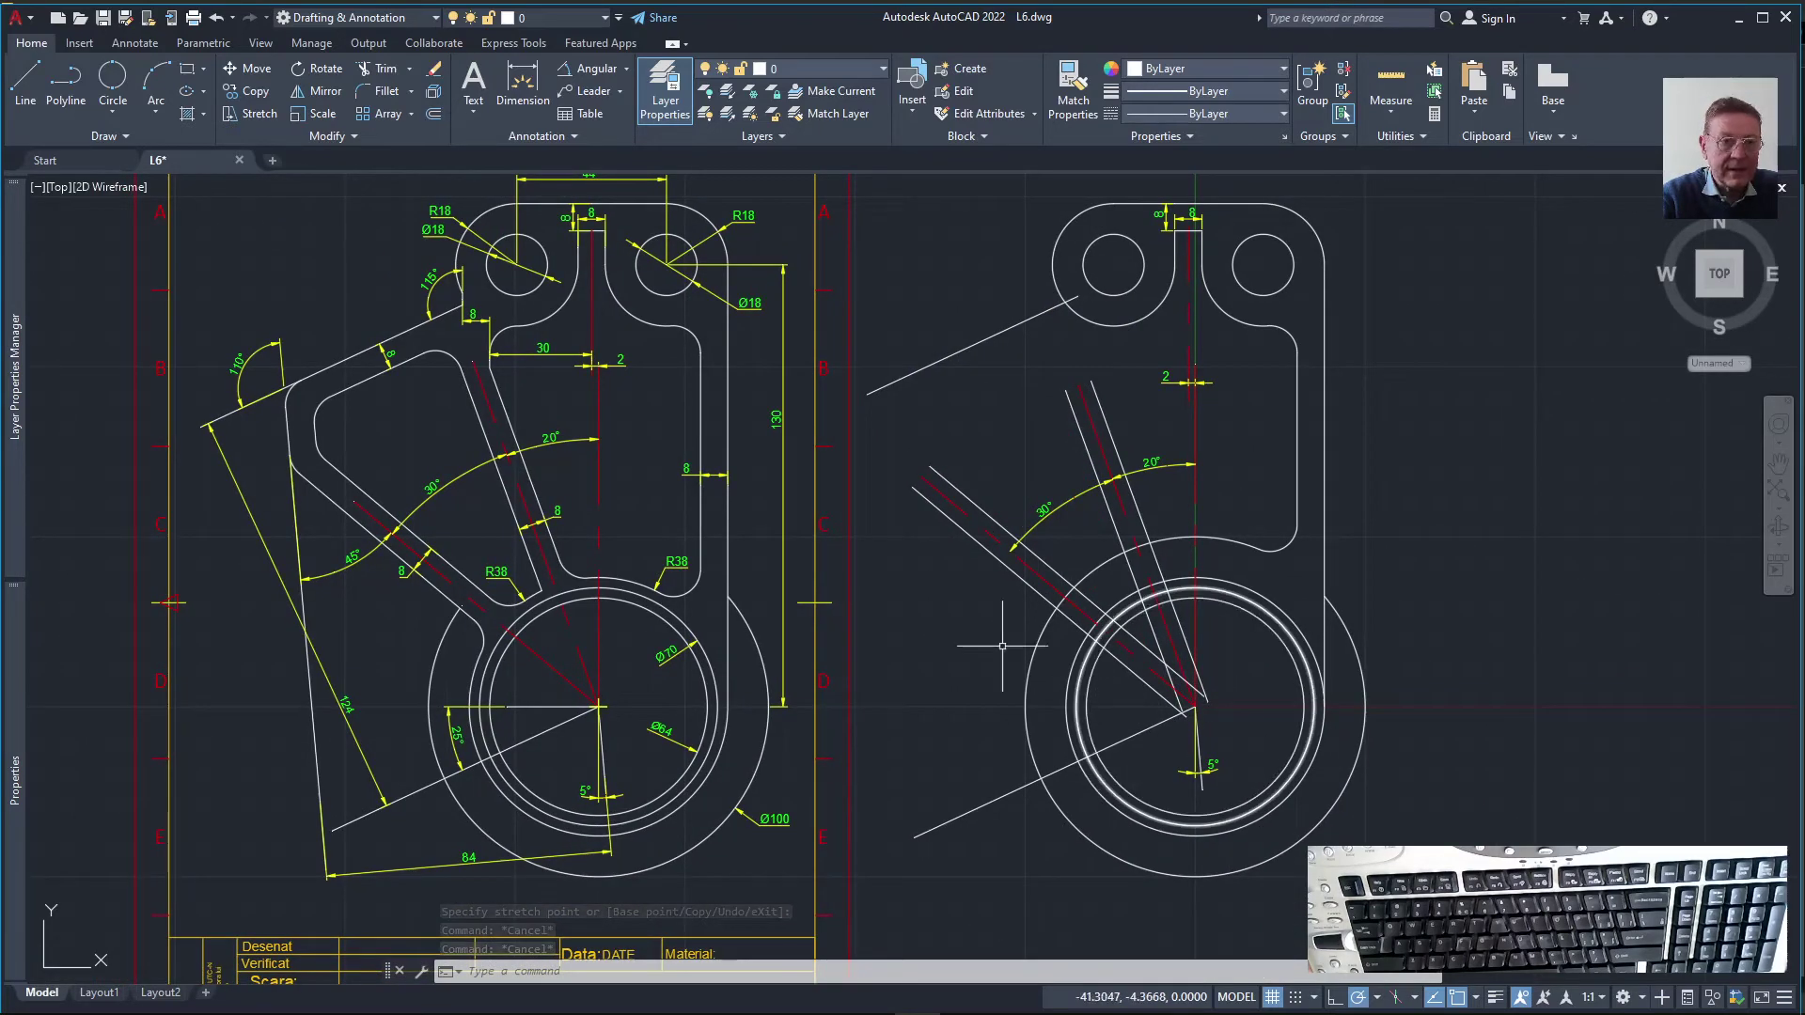
left_click(434, 113)
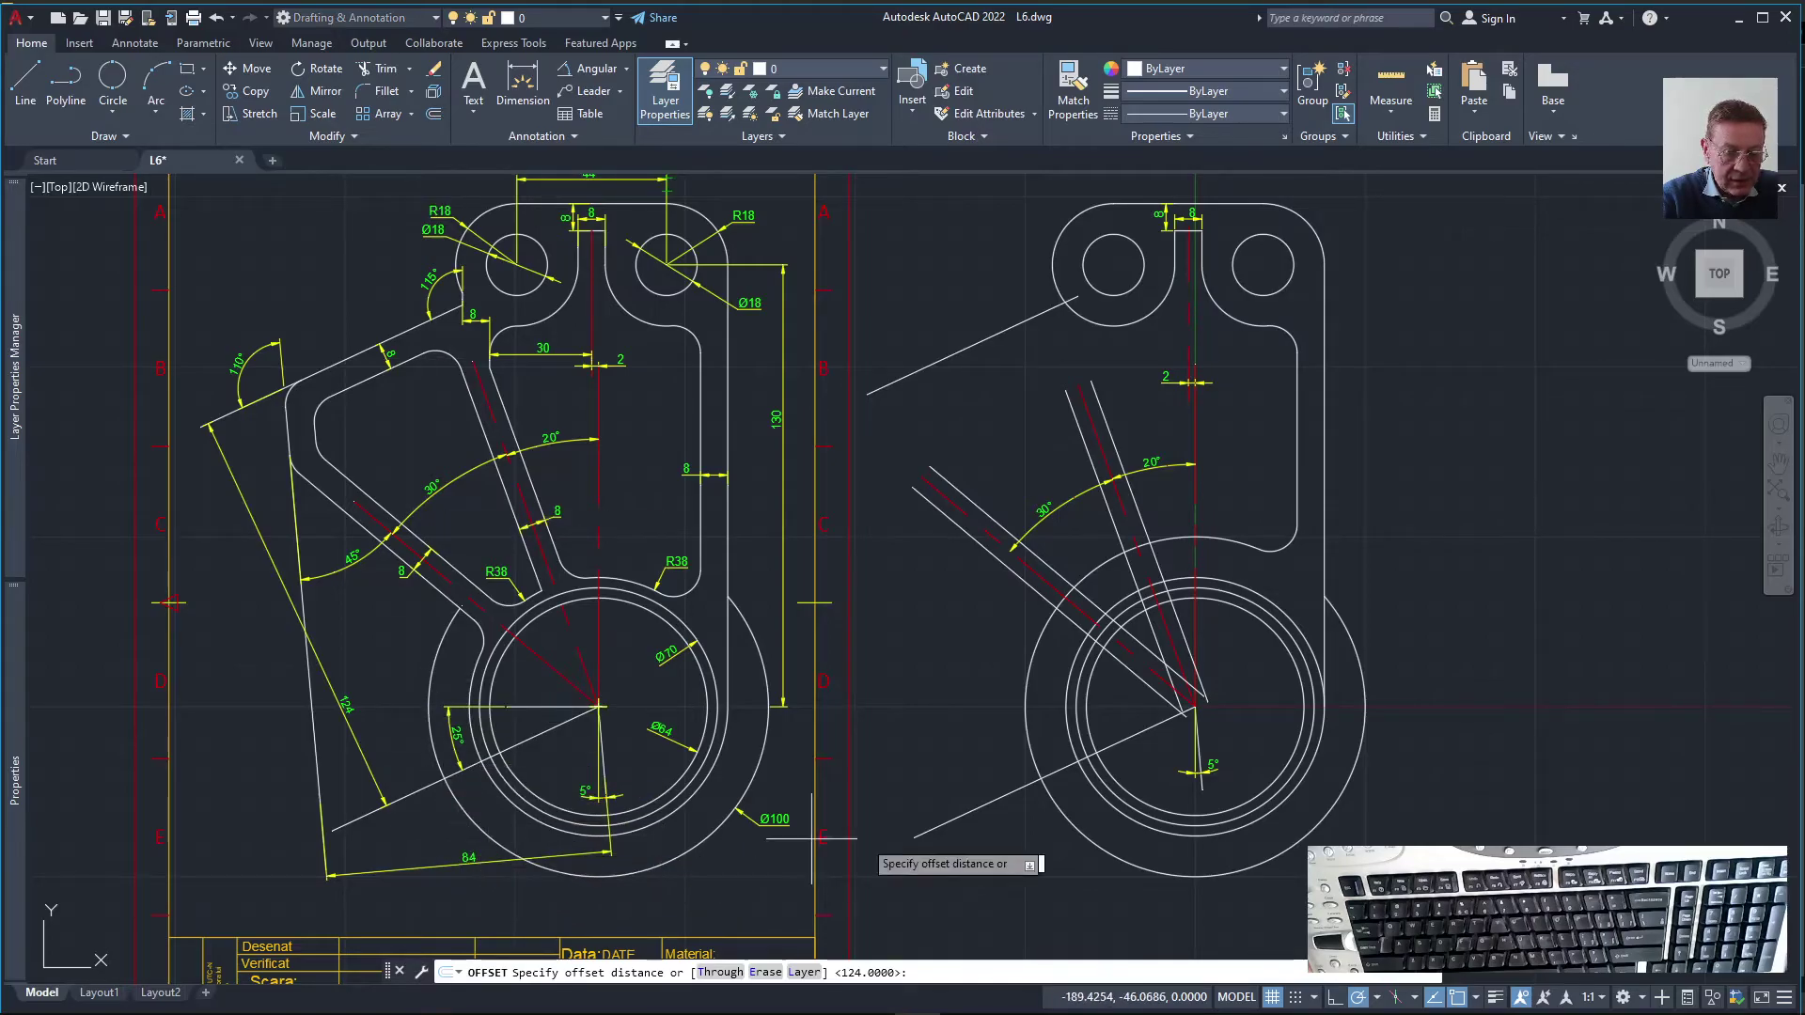
type("84")
key("Return")
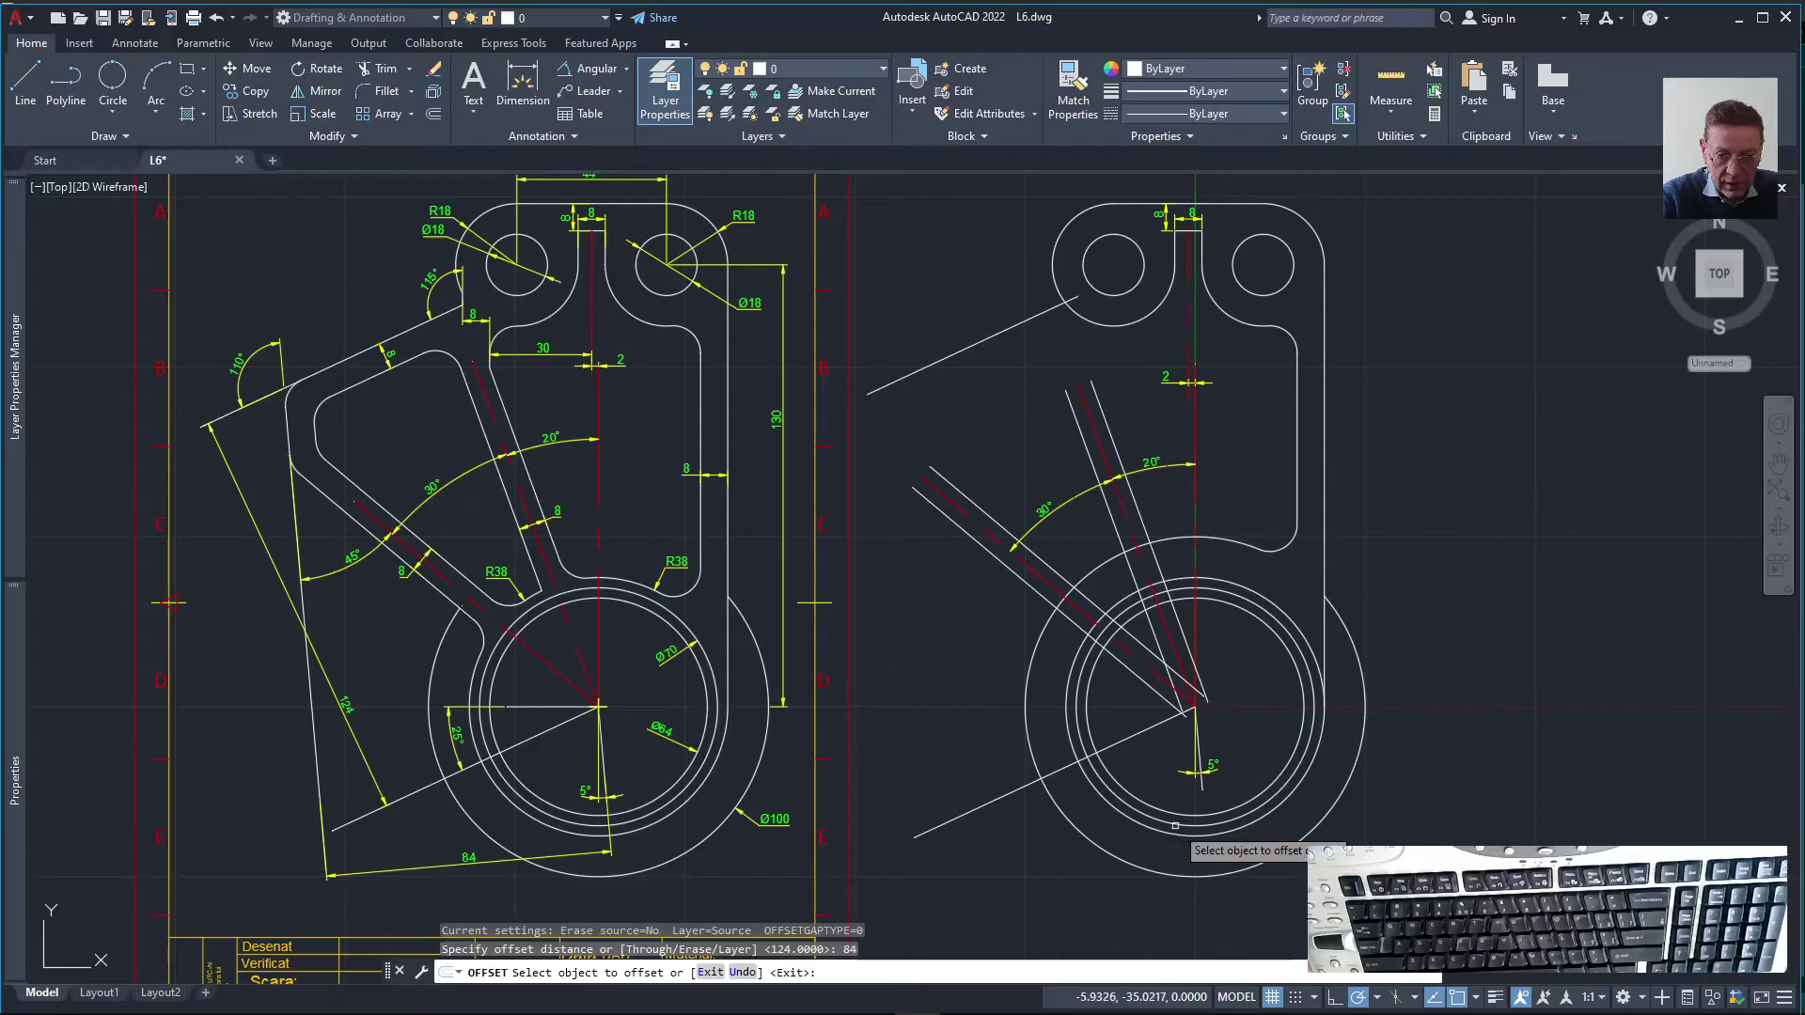
left_click(1202, 783)
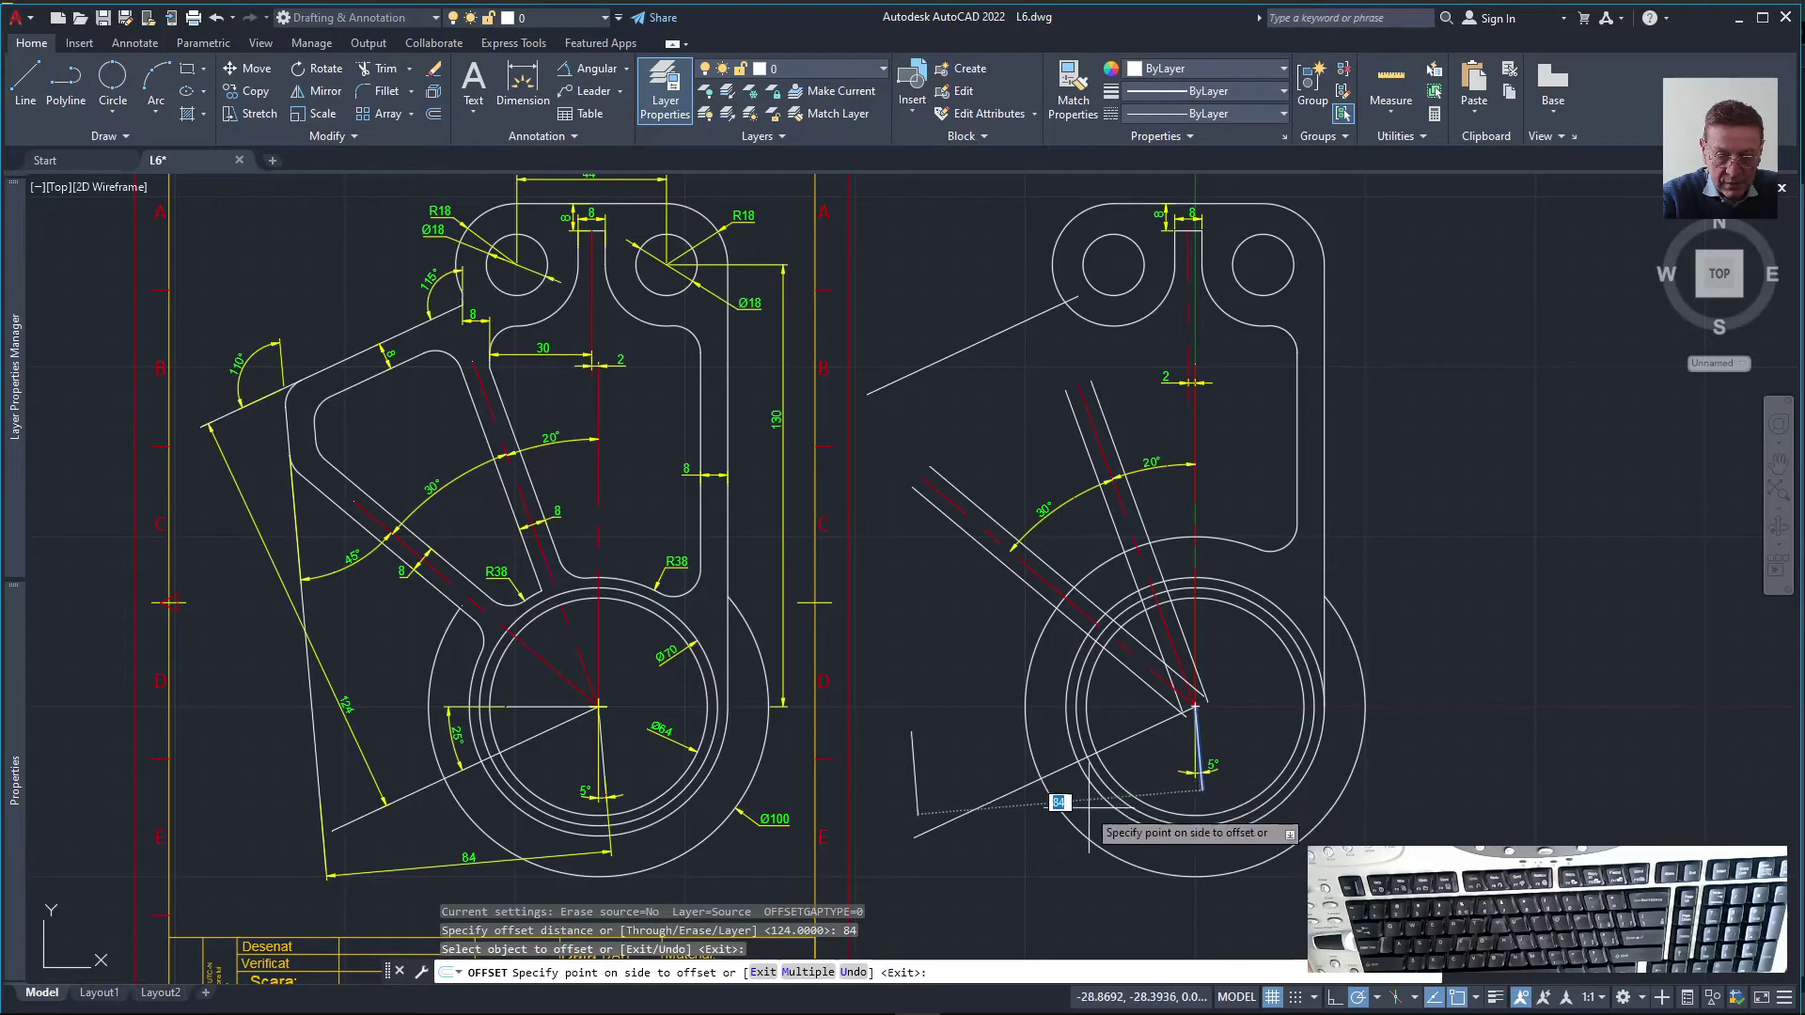
left_click(946, 689)
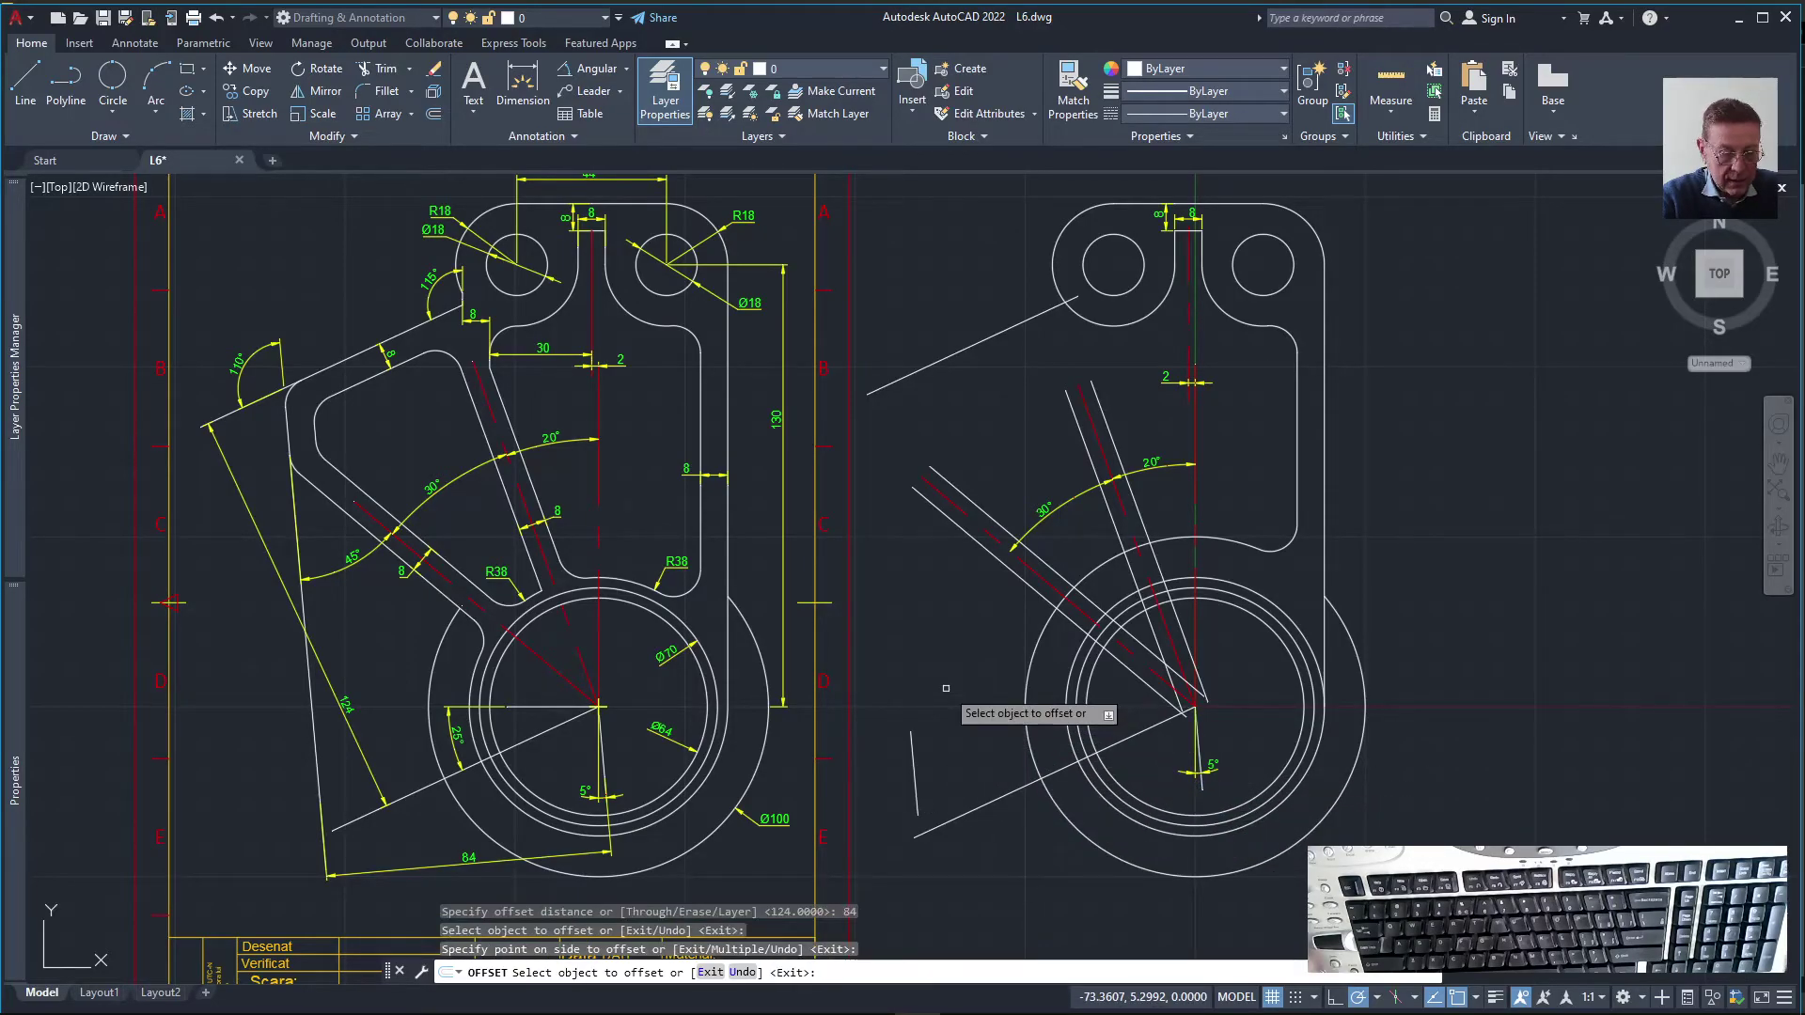
key("Escape")
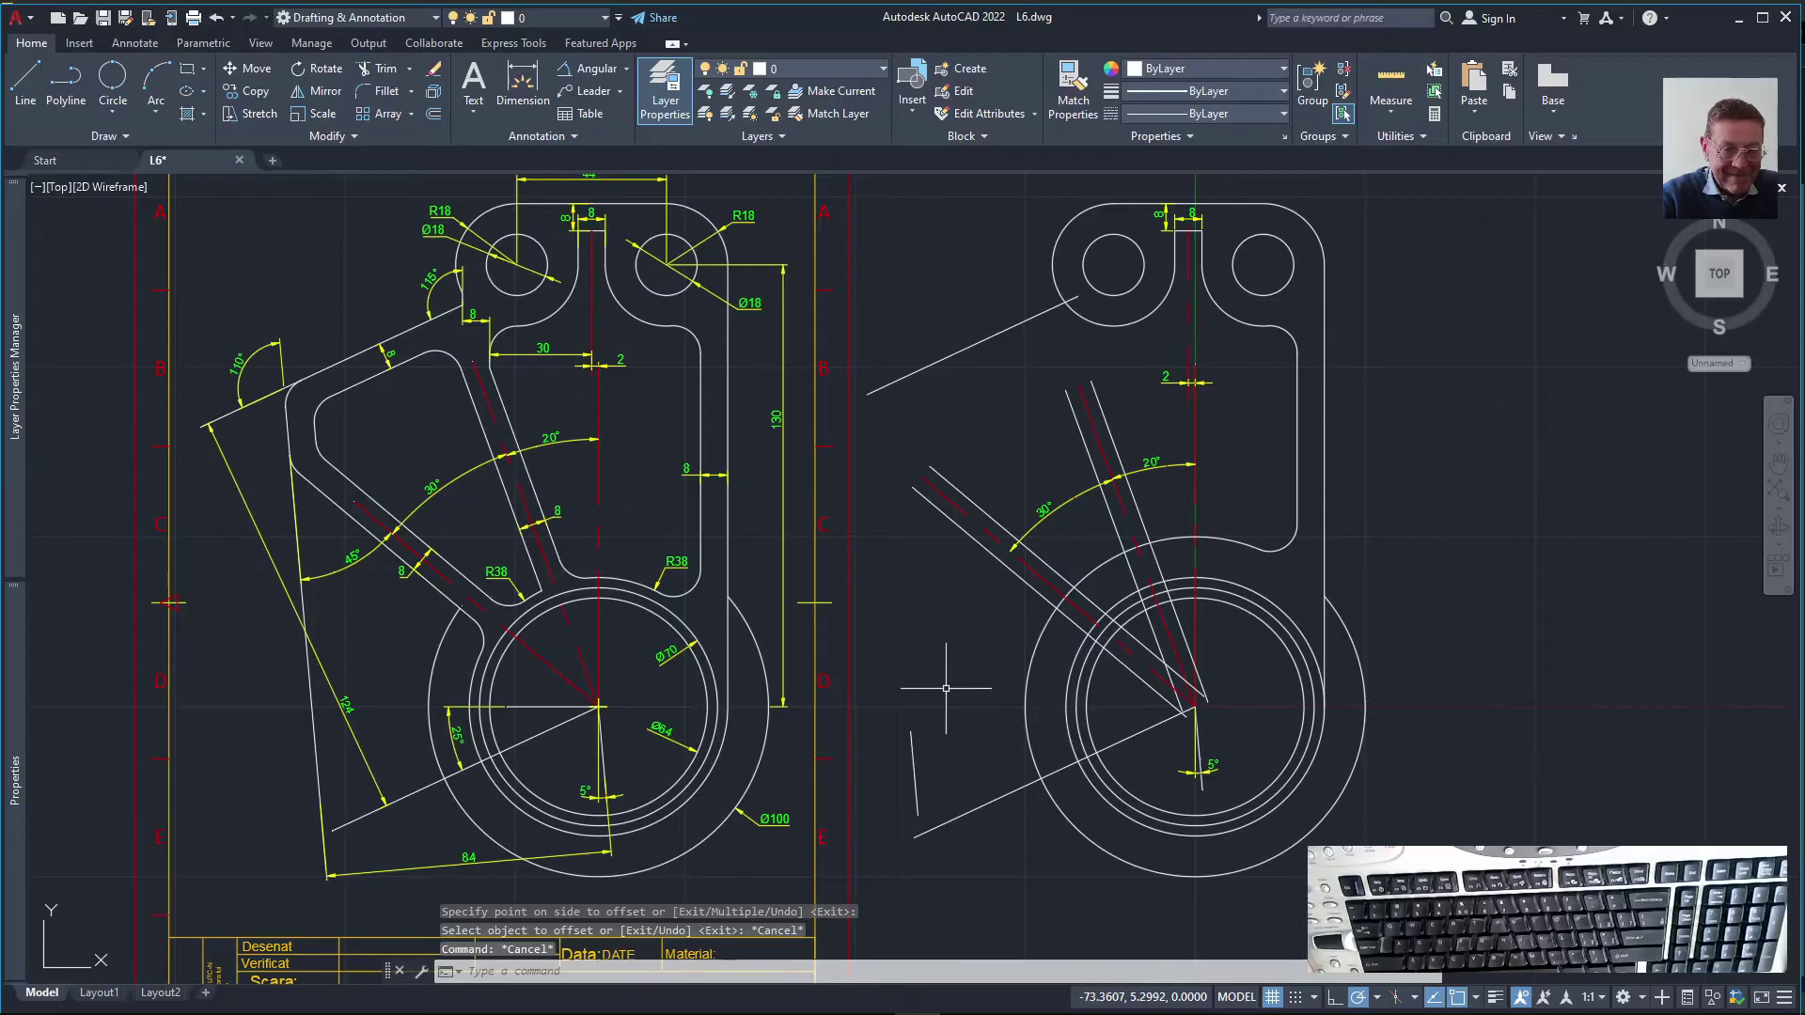
Extend the upper end of the offset 84 line up to the left arm's slanted outer edge
type("ex")
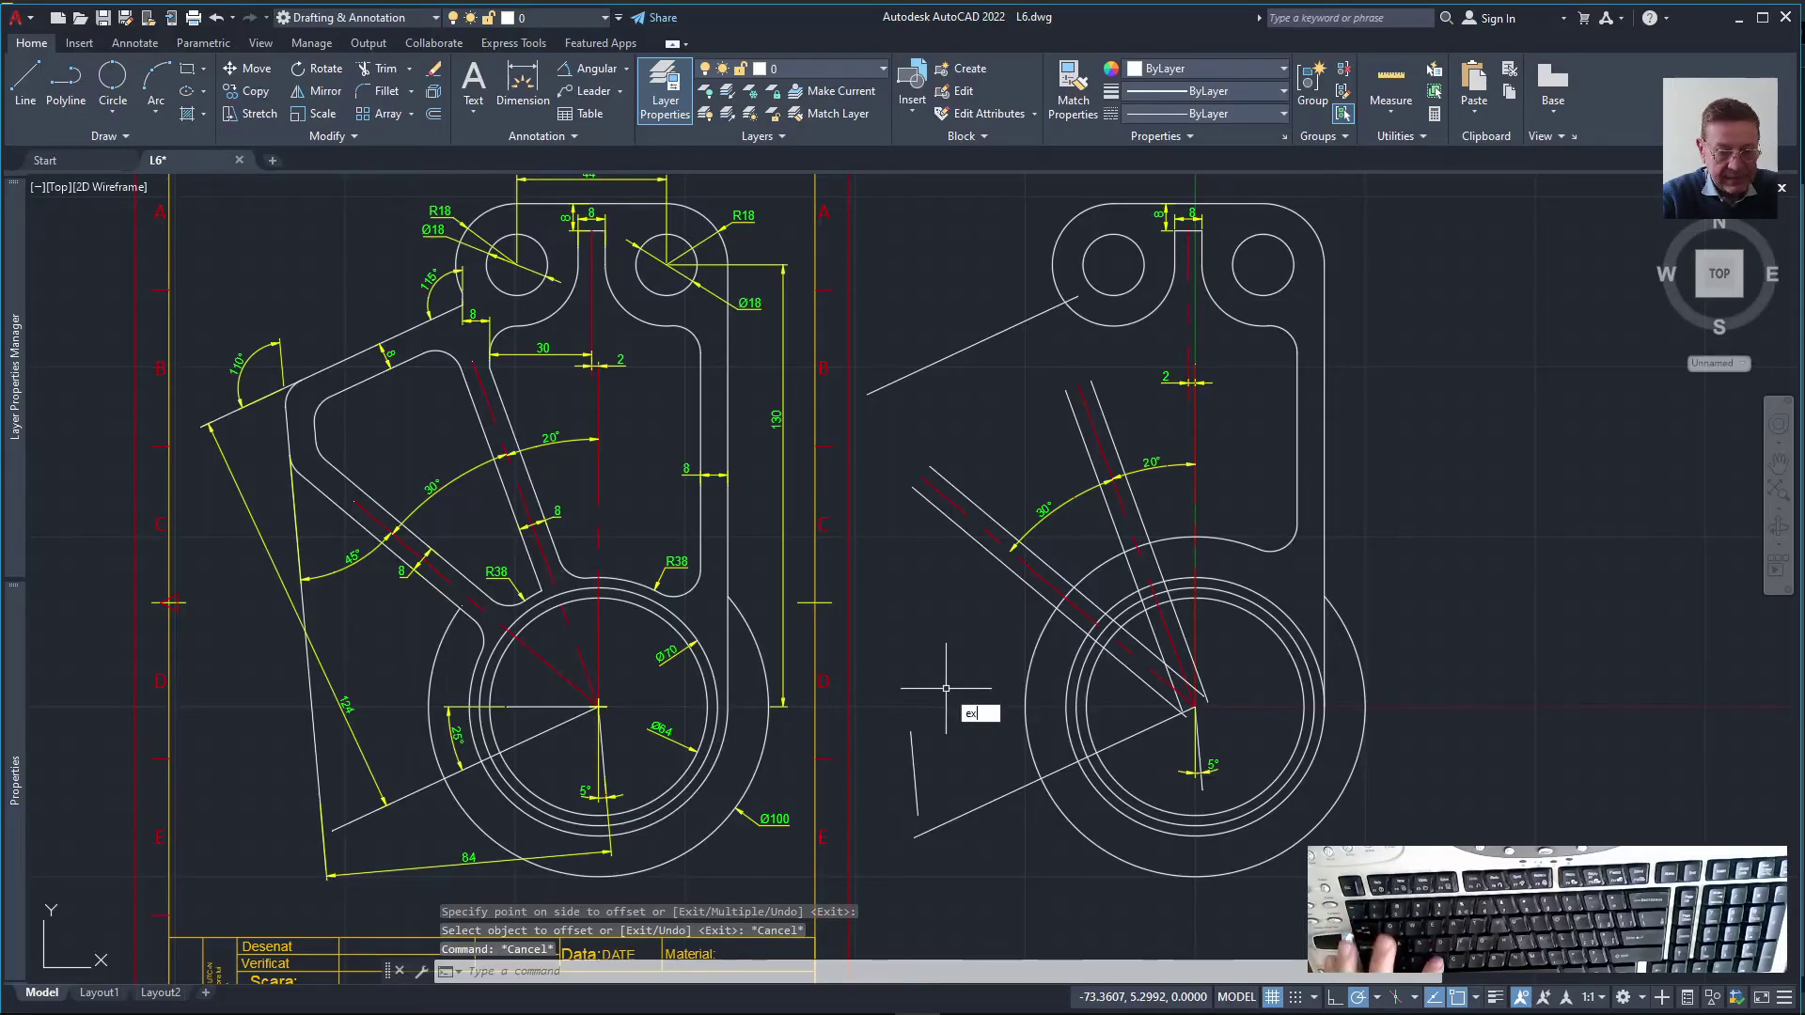
key("Return")
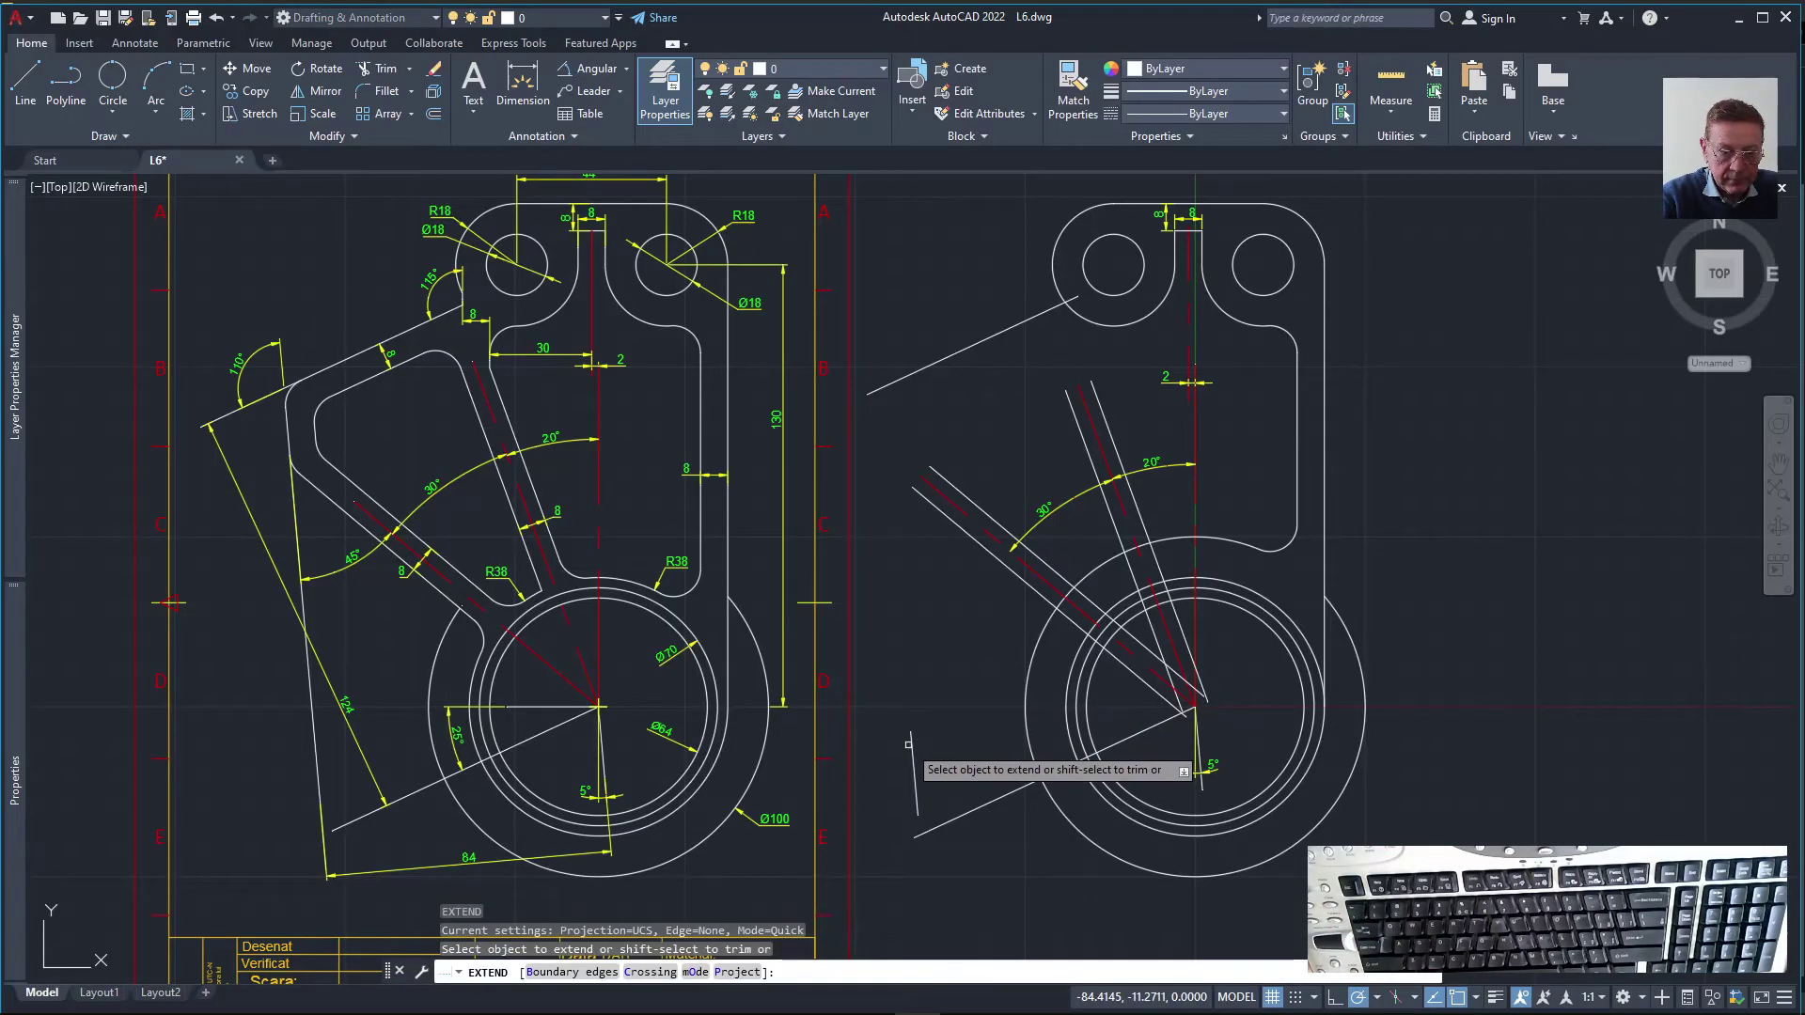
left_click(909, 743)
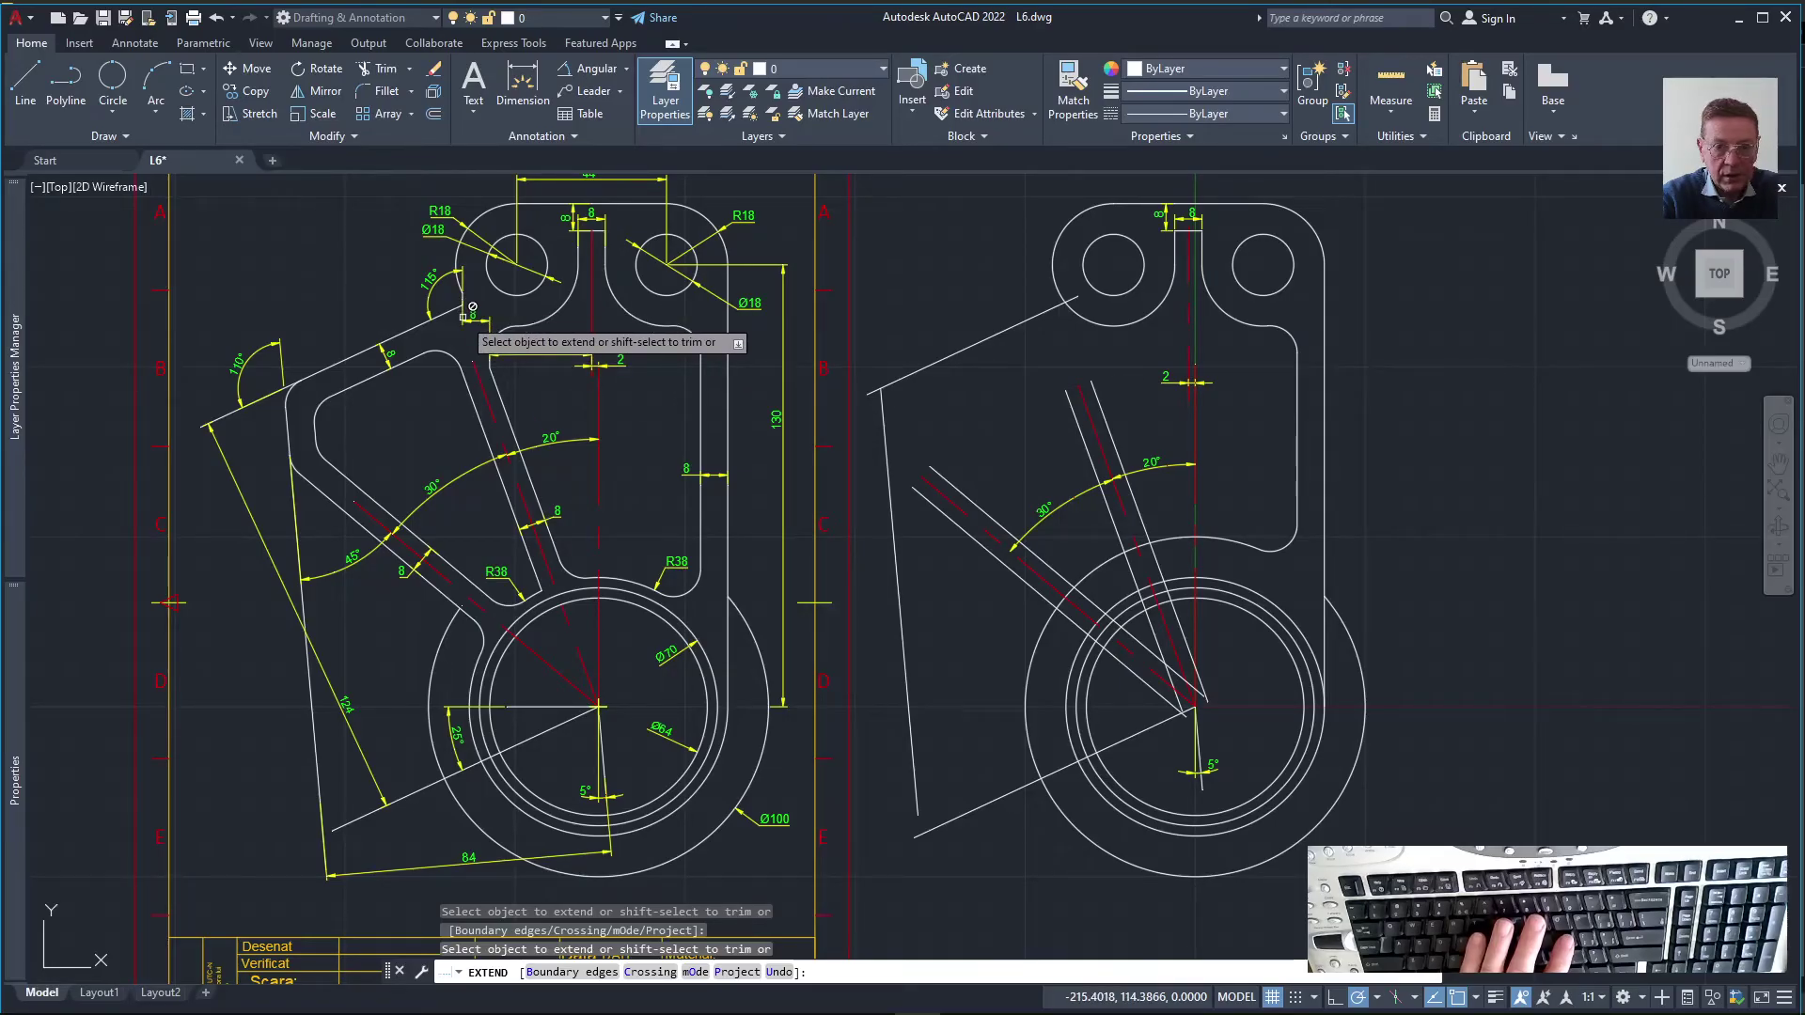
type("l")
key("space")
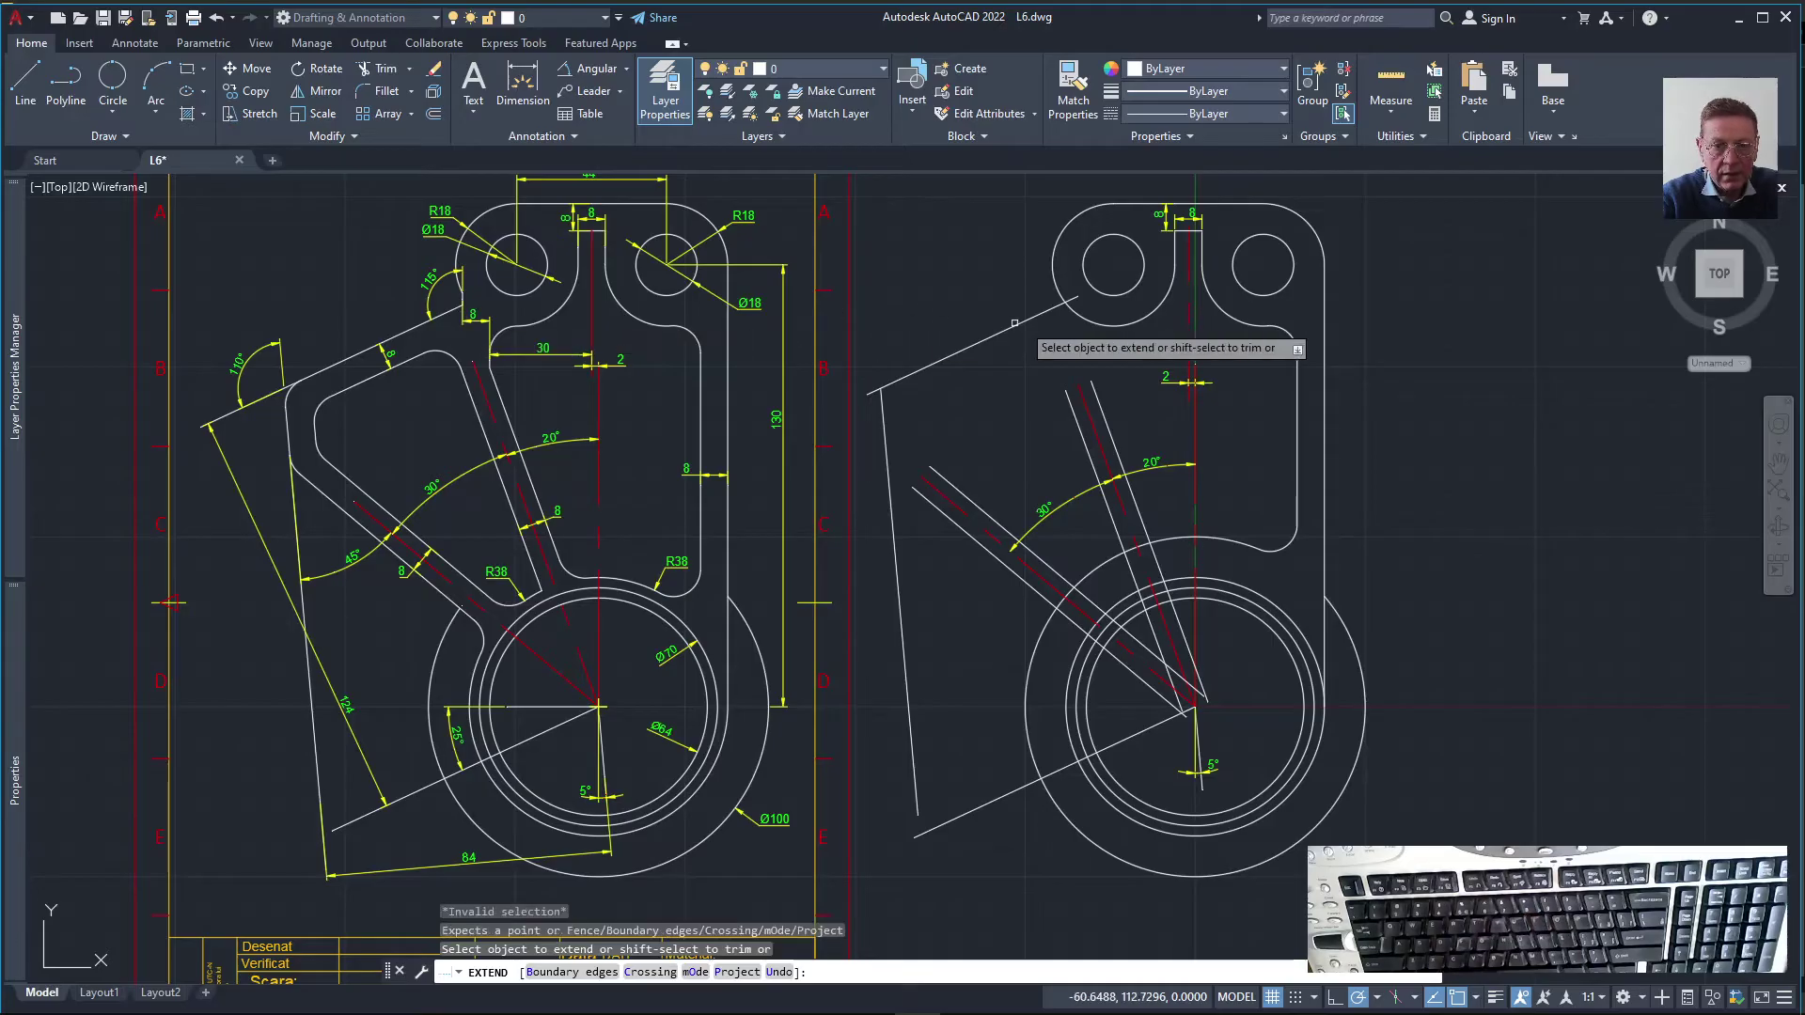
key("Escape")
Try to draw a line with -32 as its first point to the left lobe's outer arc, and delete it
type("l")
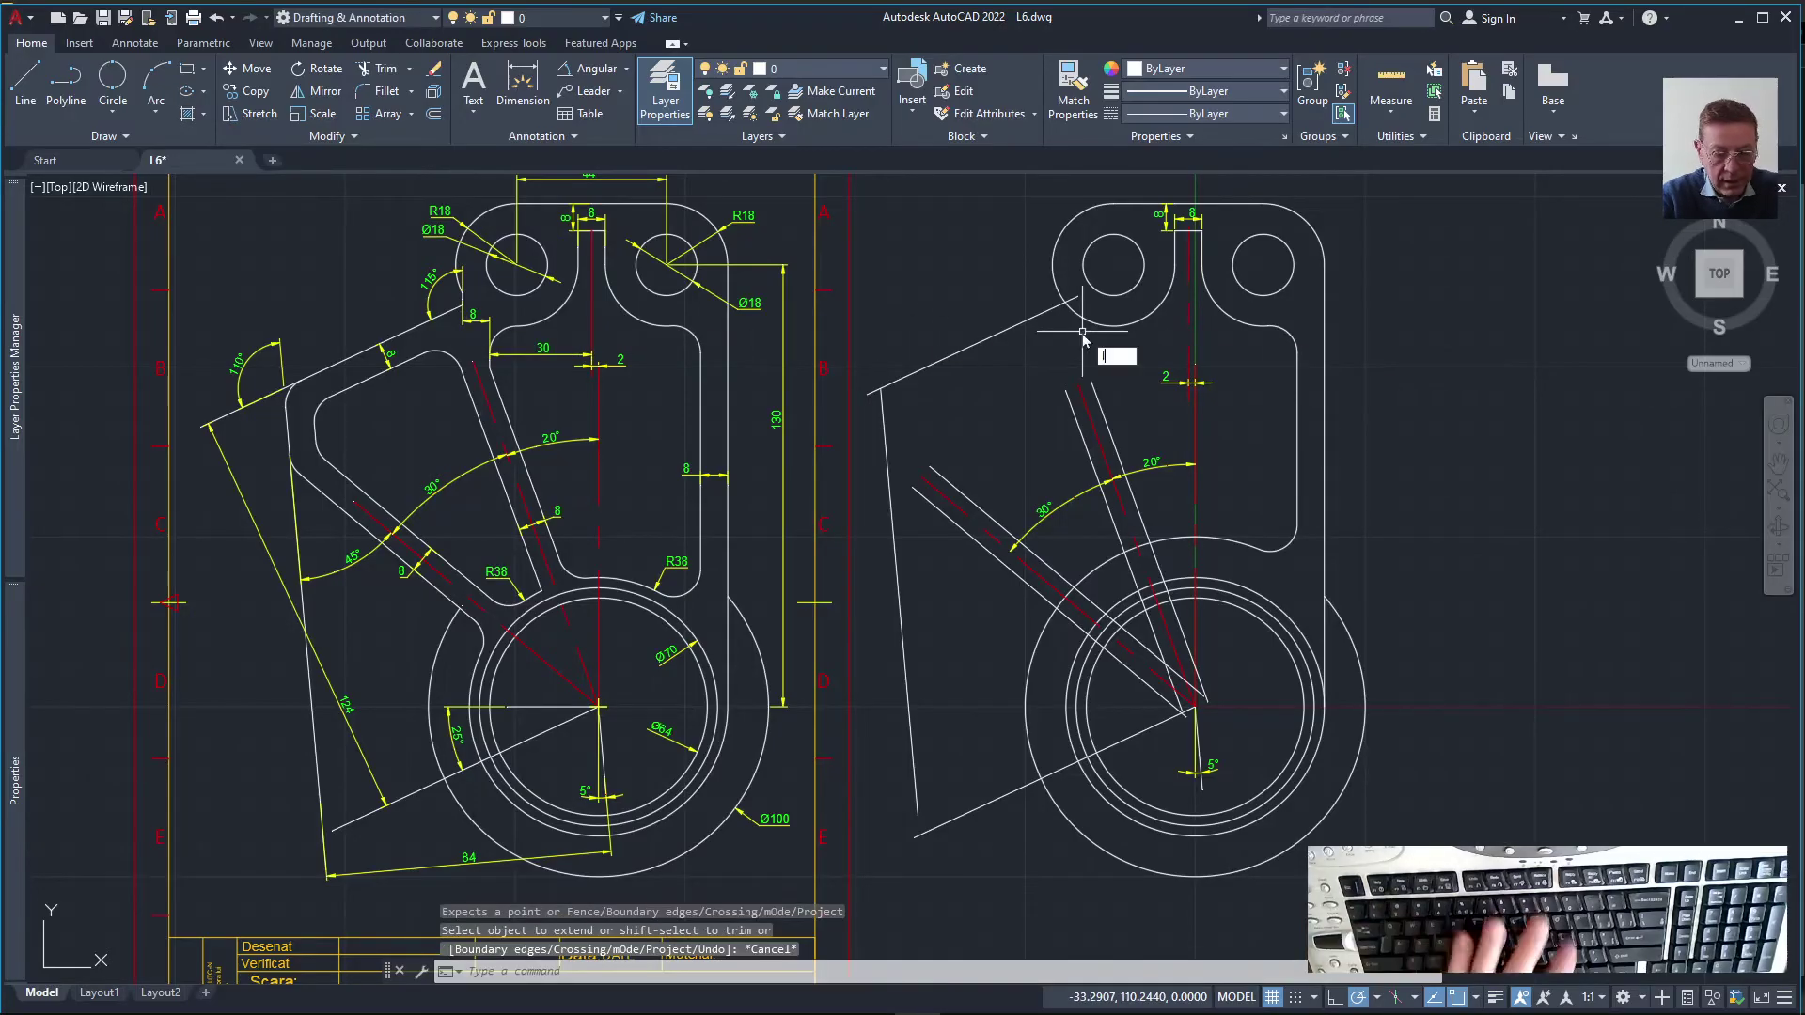
key("space")
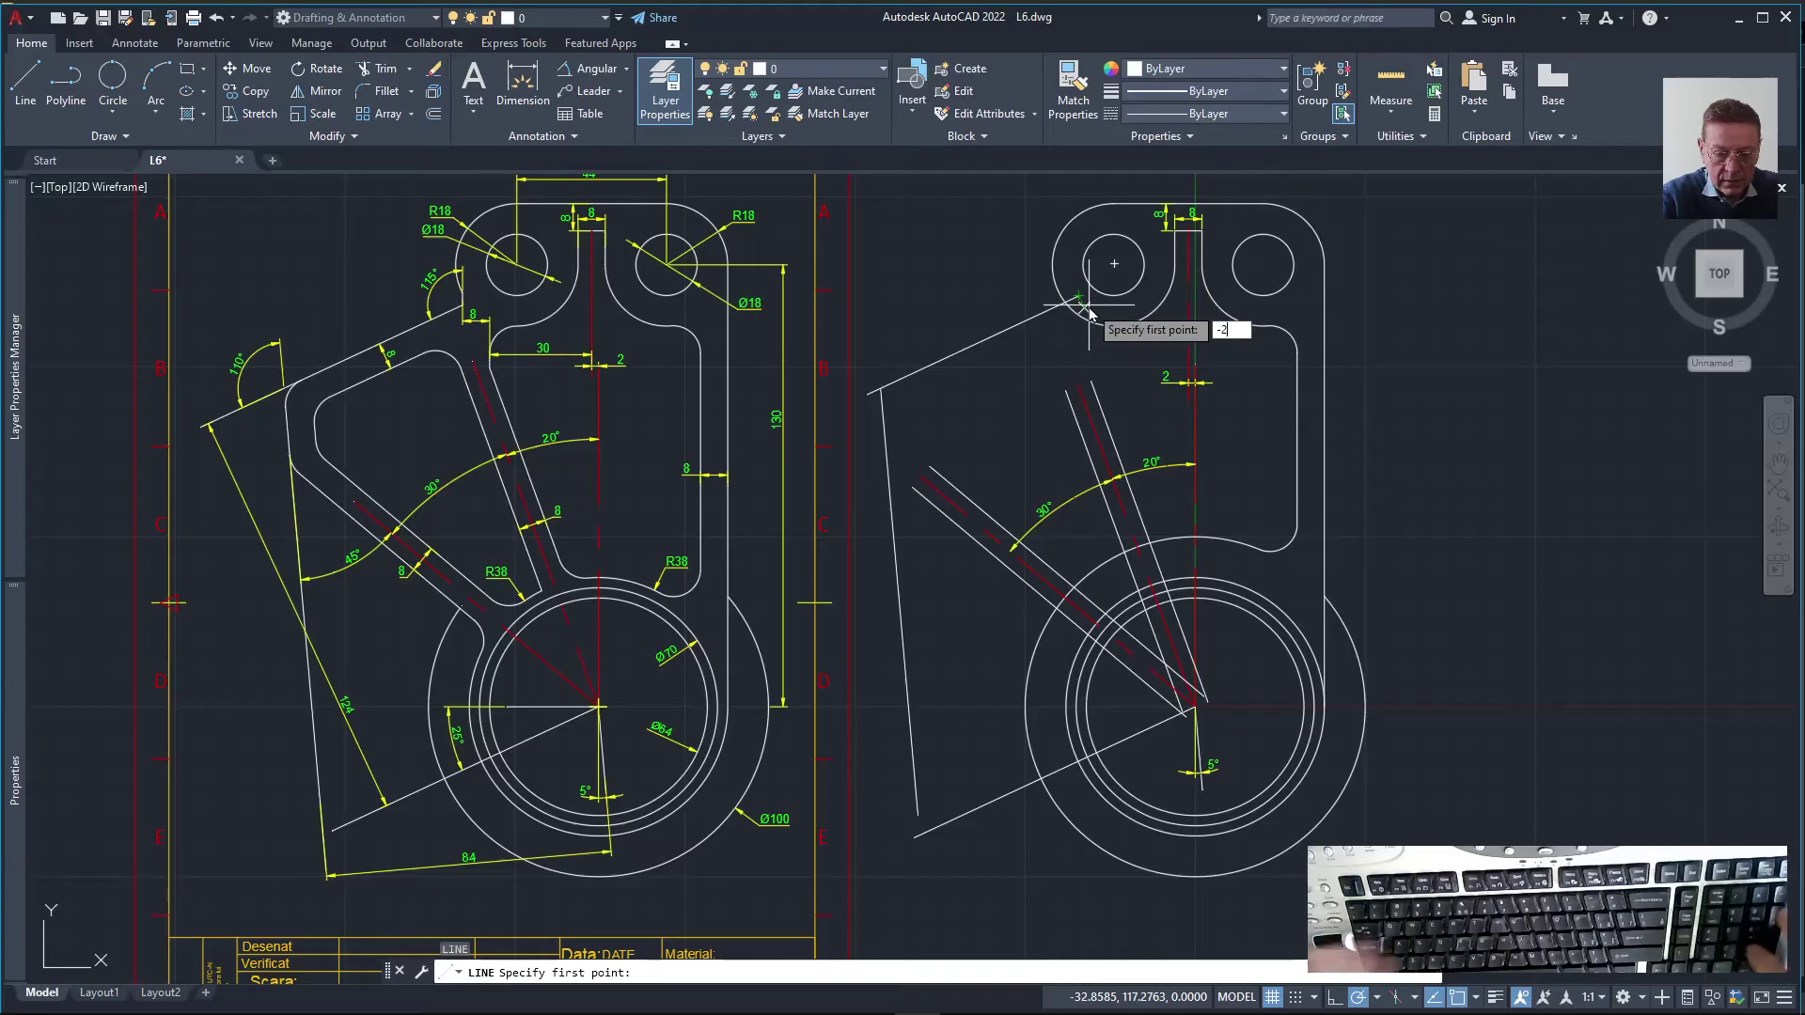
key("BackSpace")
type("32")
key("Return")
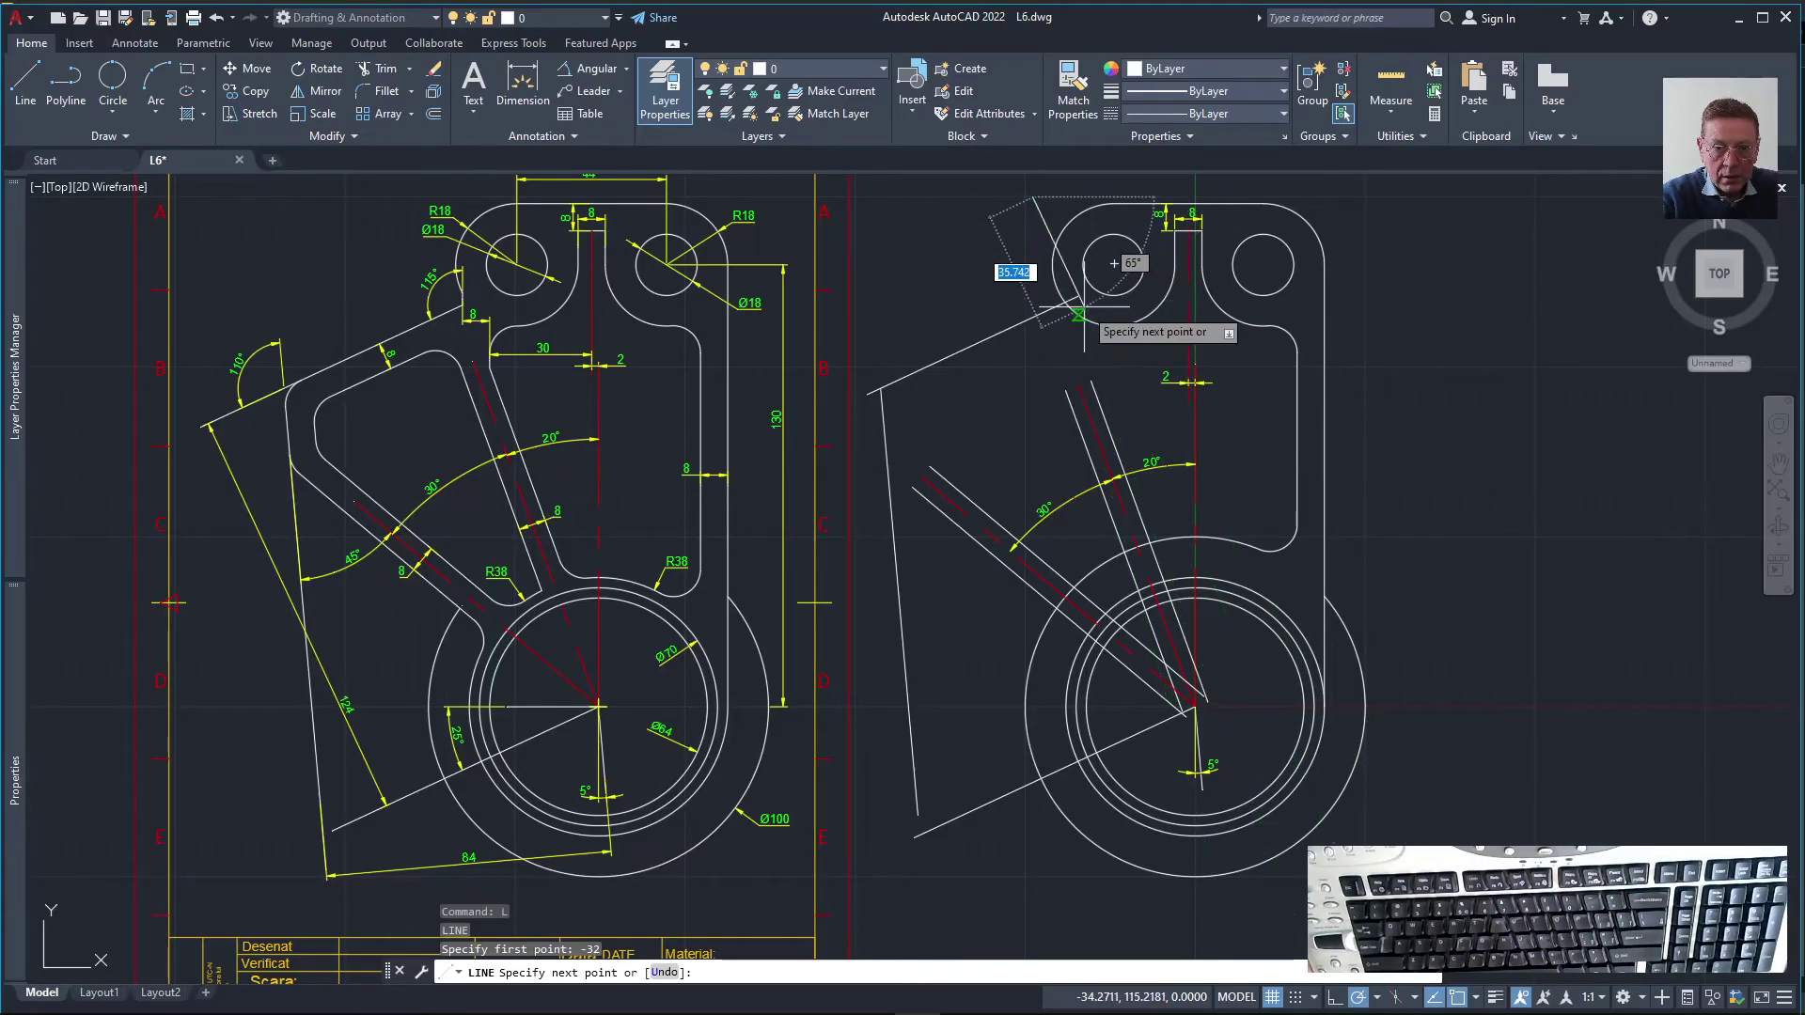
left_click(1078, 313)
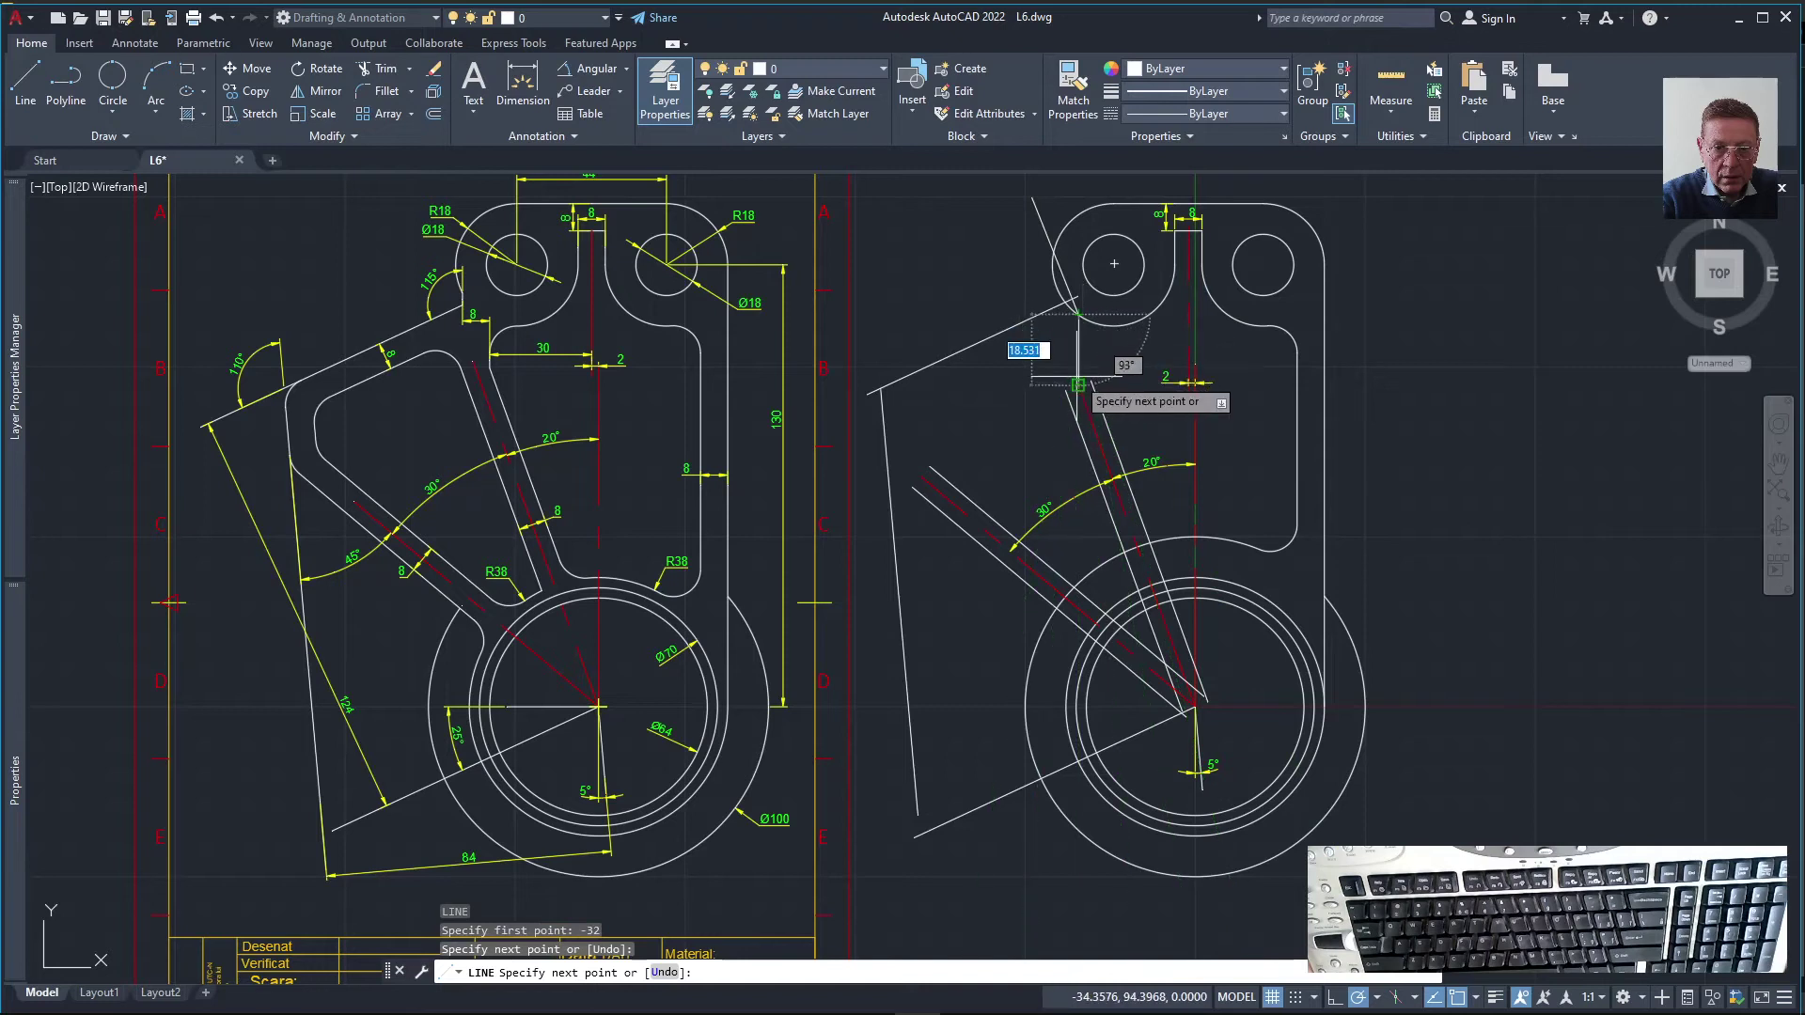
key("Escape")
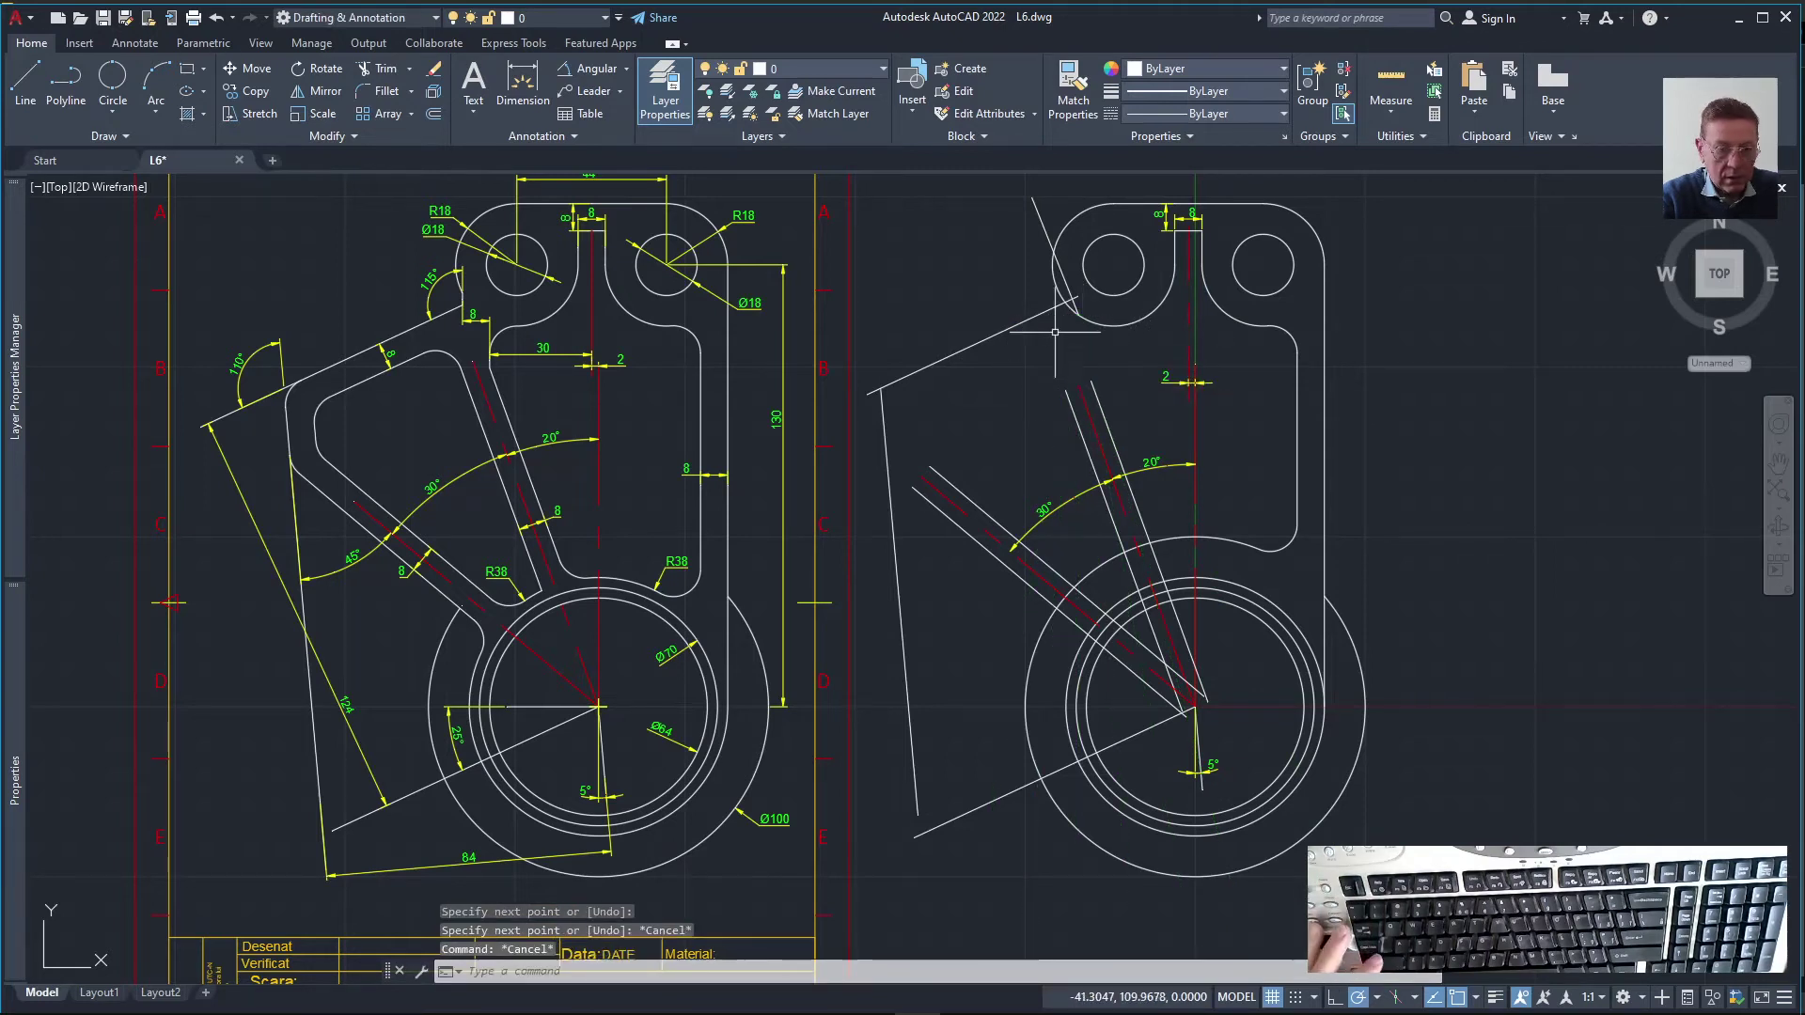
left_click(1046, 231)
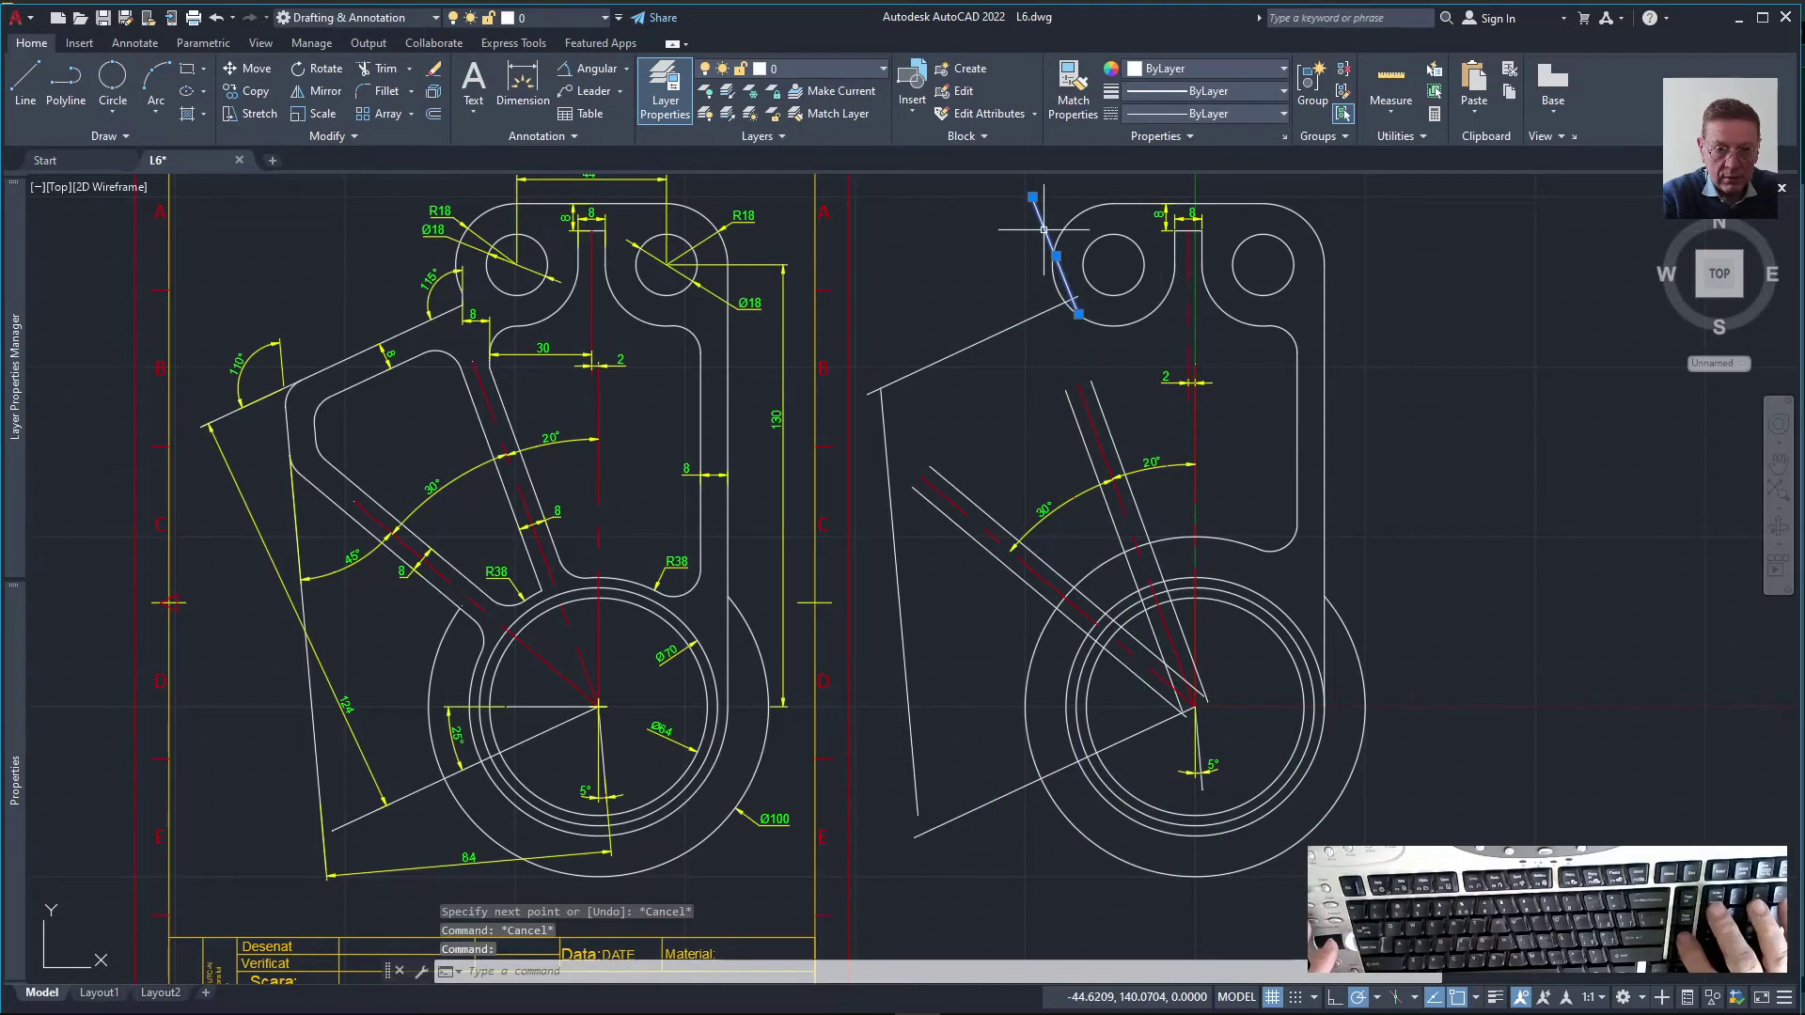
key("Delete")
key("l")
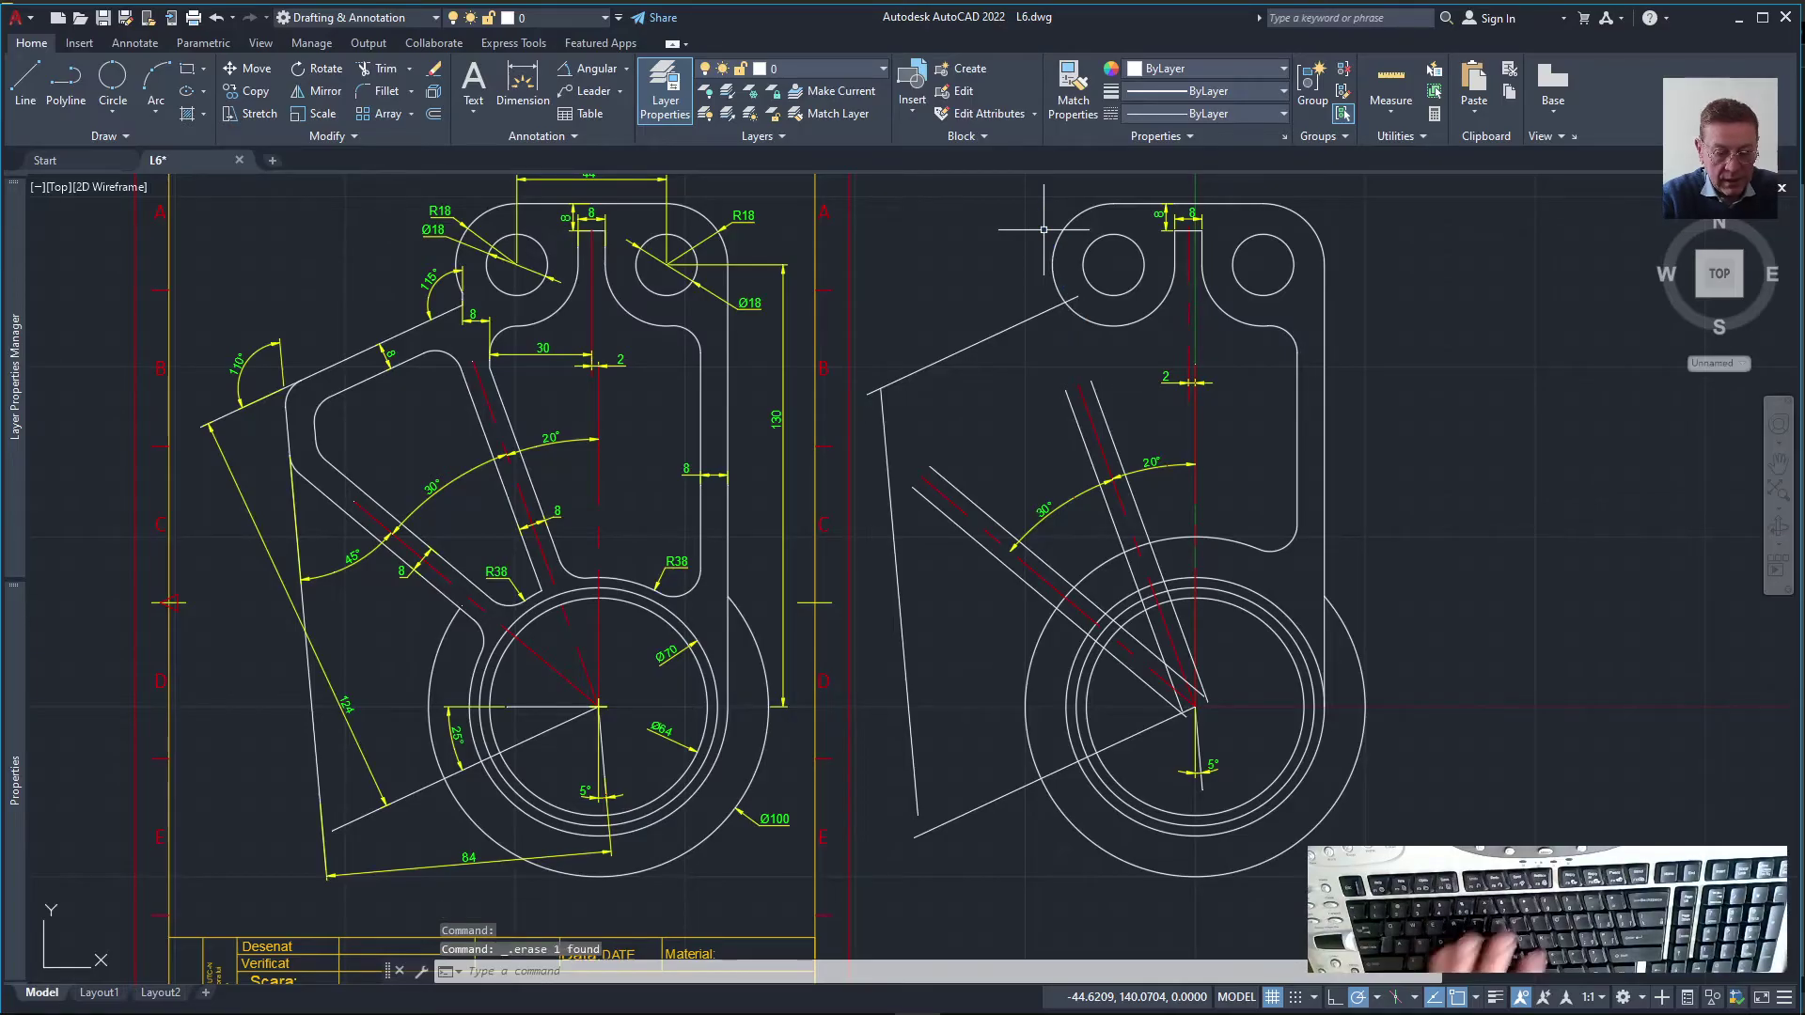
key("Return")
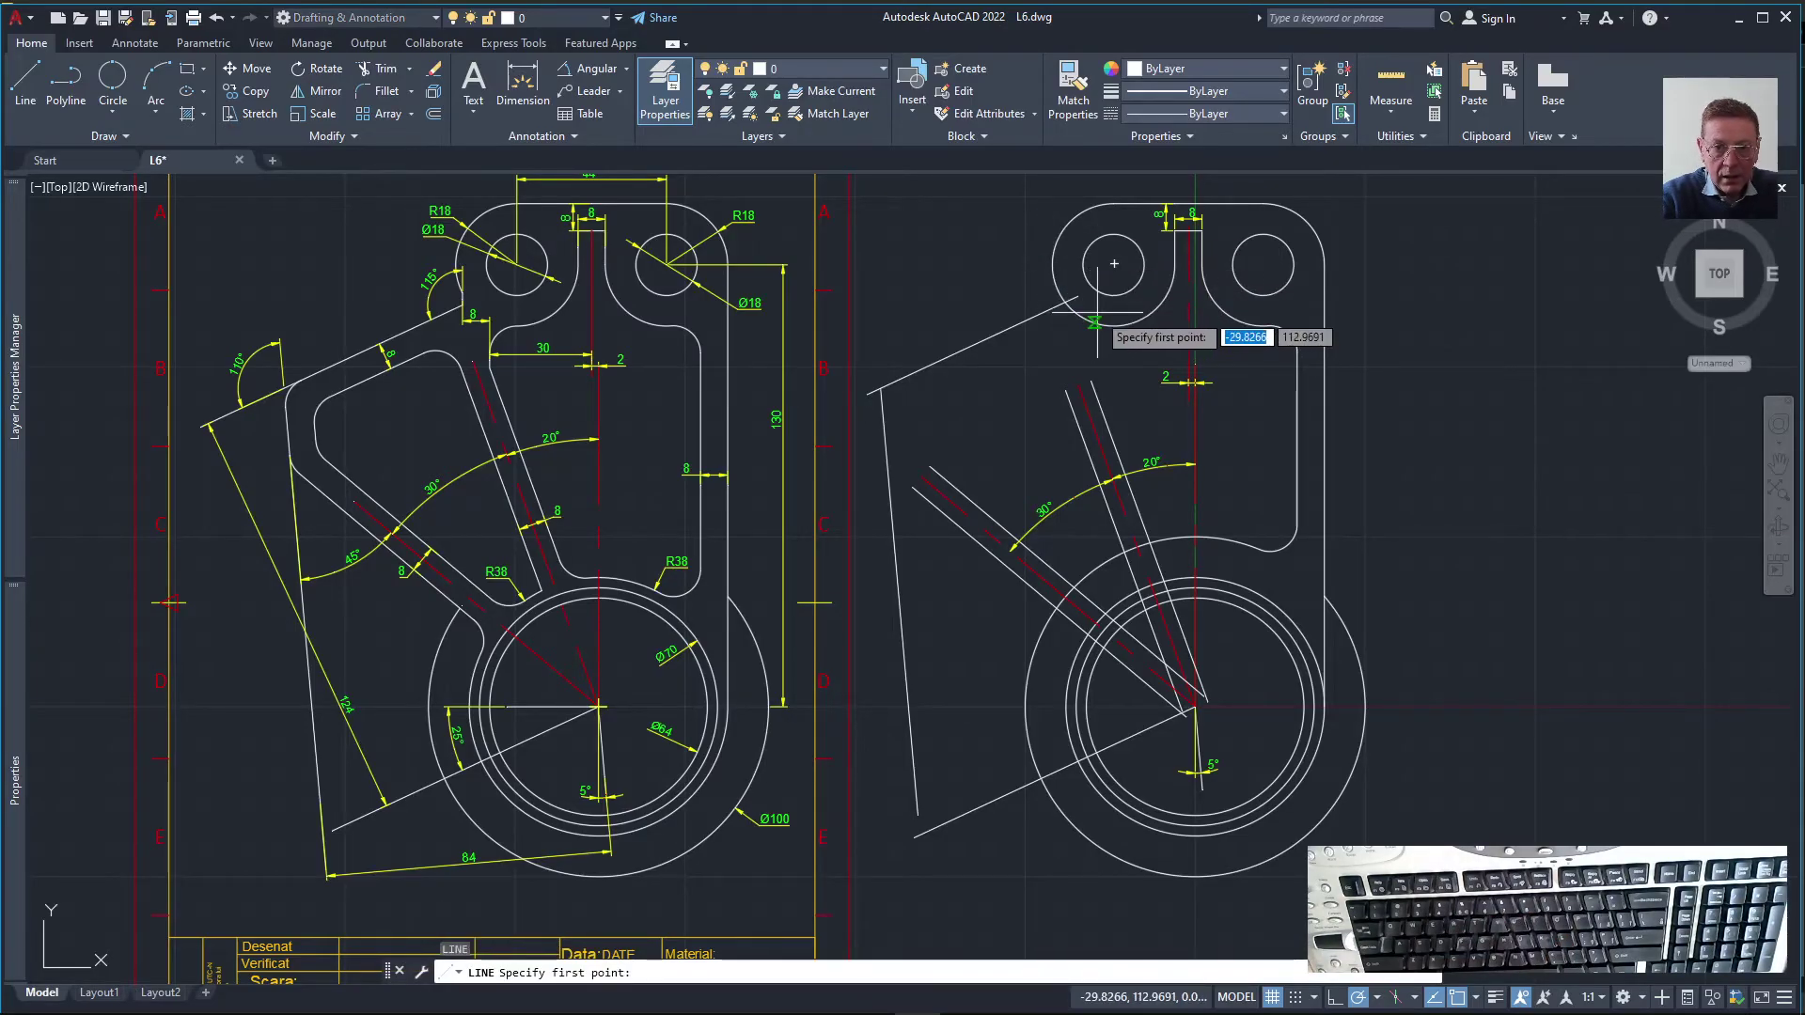
type("-")
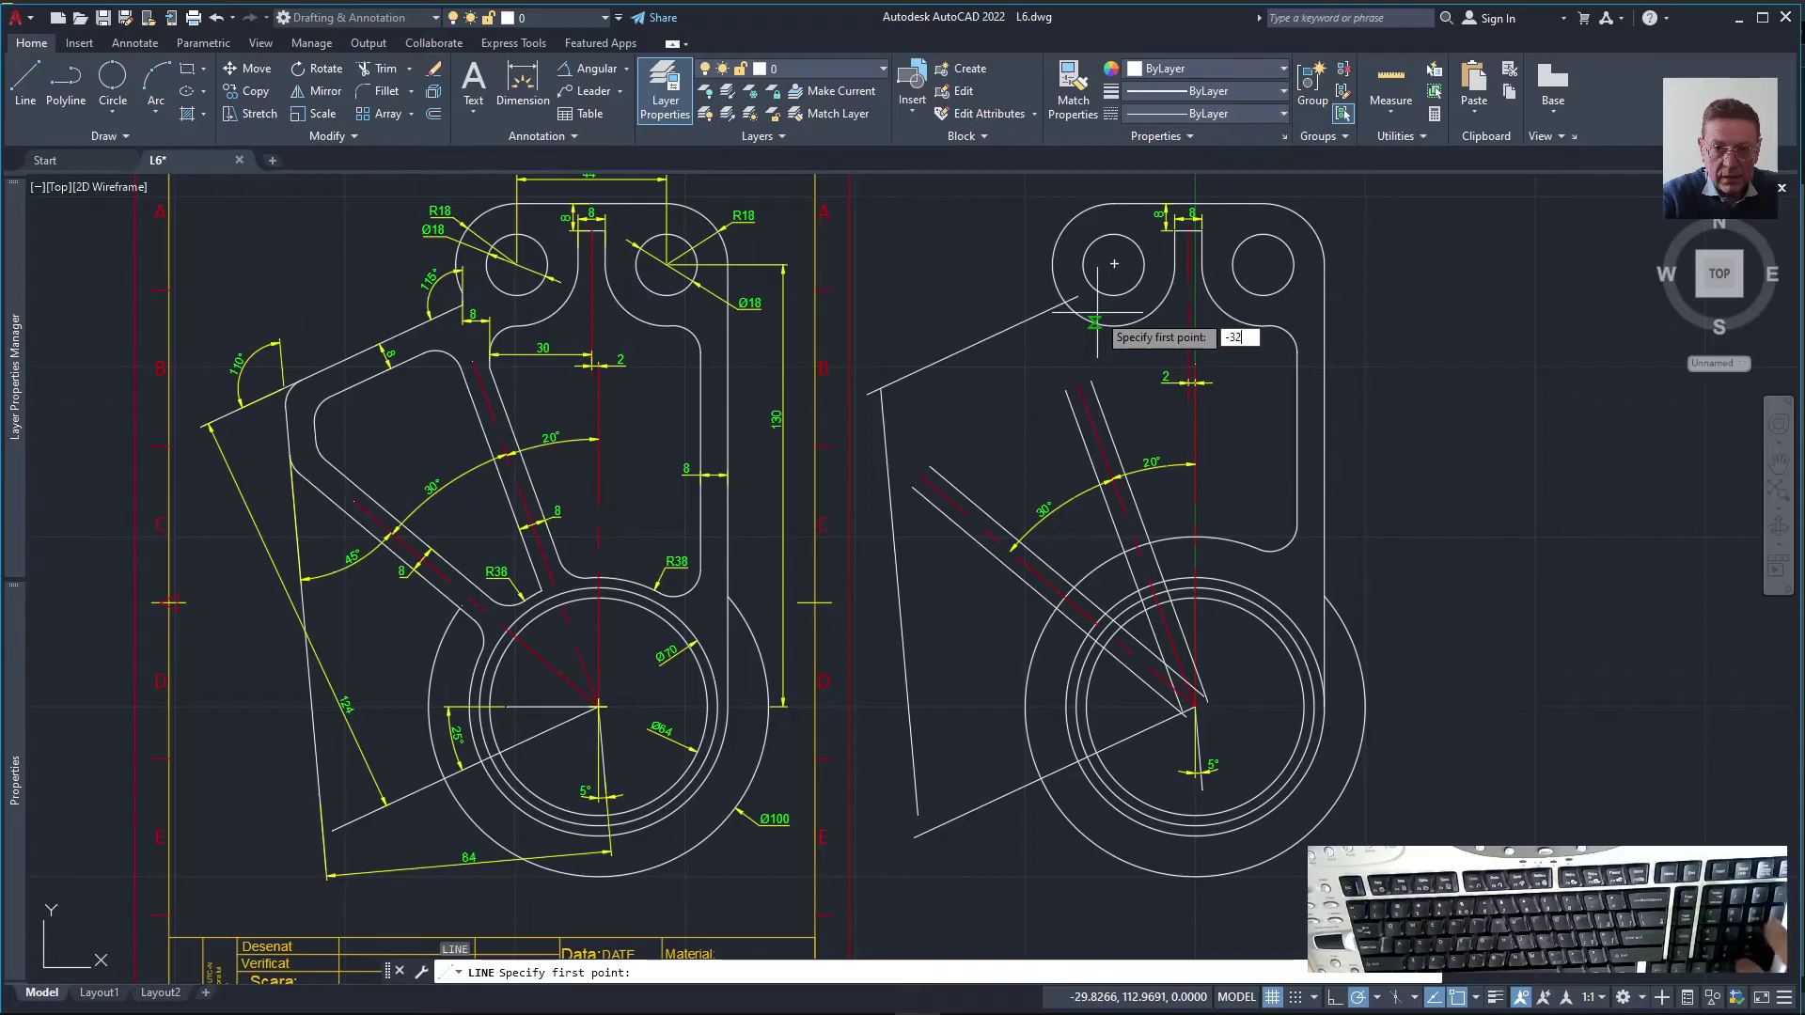
type("32")
key("Escape")
key("Escape")
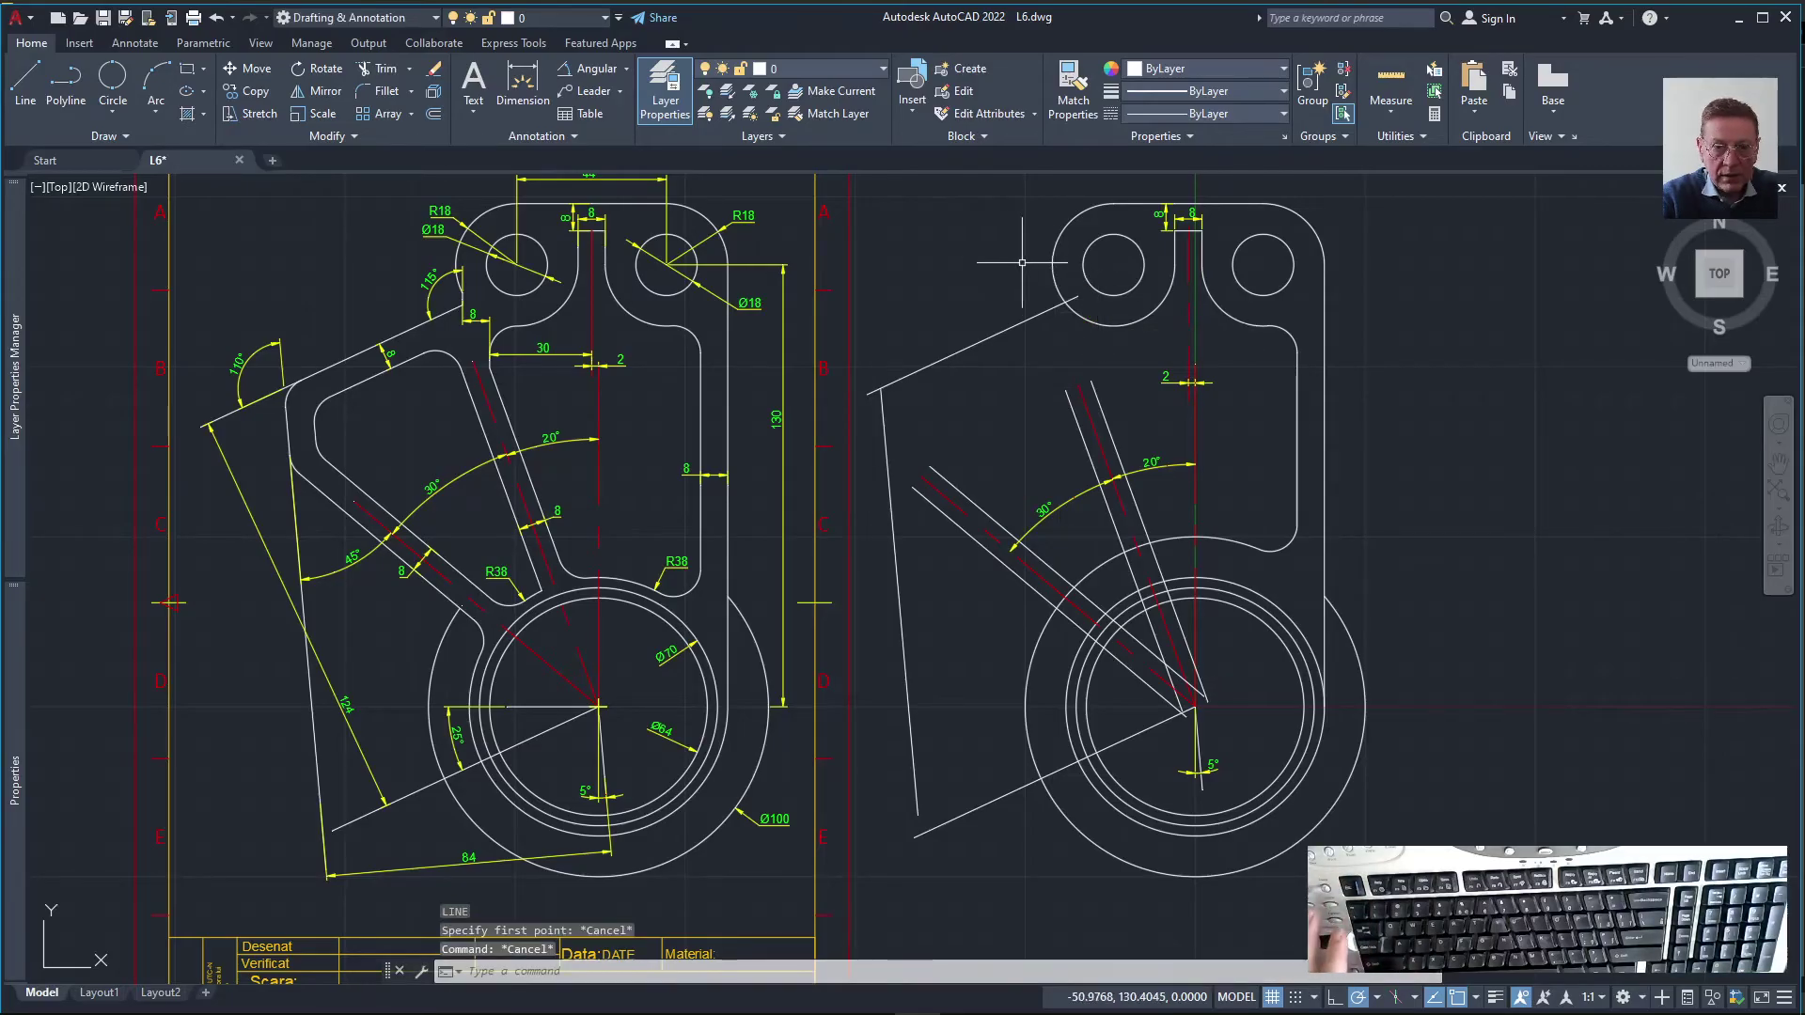
Draw a vertical line about 22 units long downward at X -32, starting just inside the left lobe's lower outer arc
type("l")
key("Return")
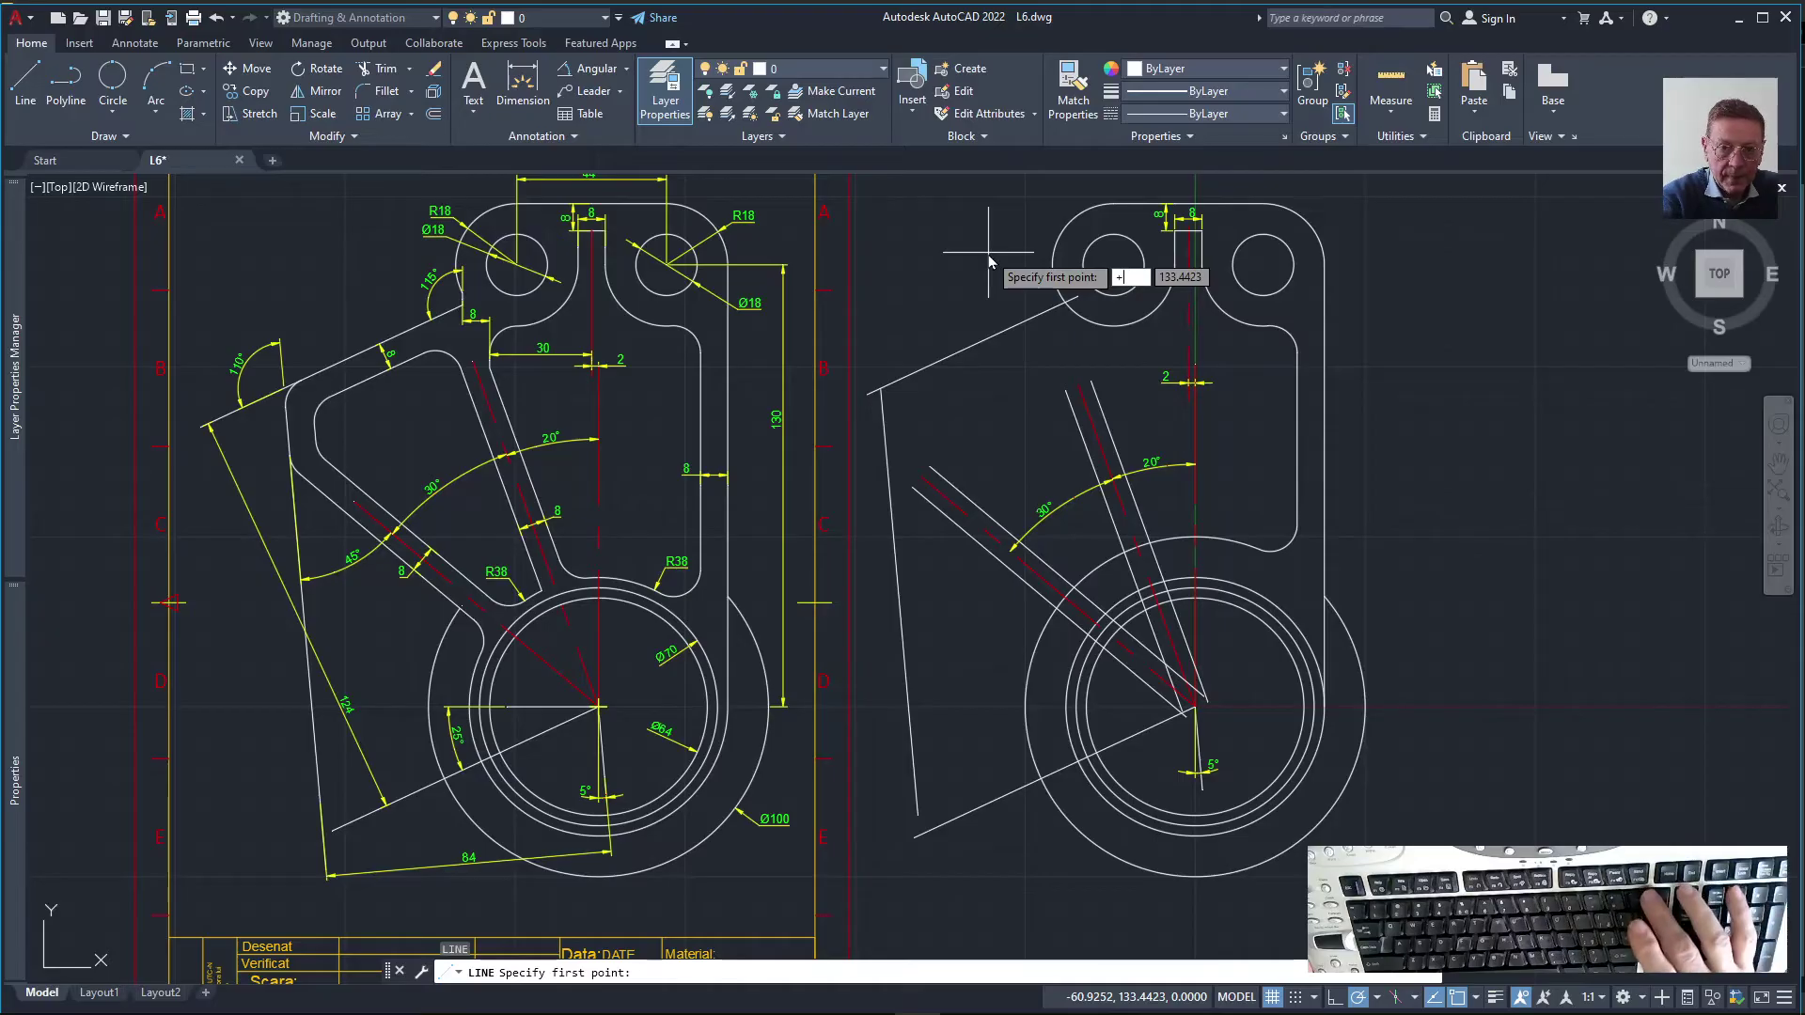
type("2")
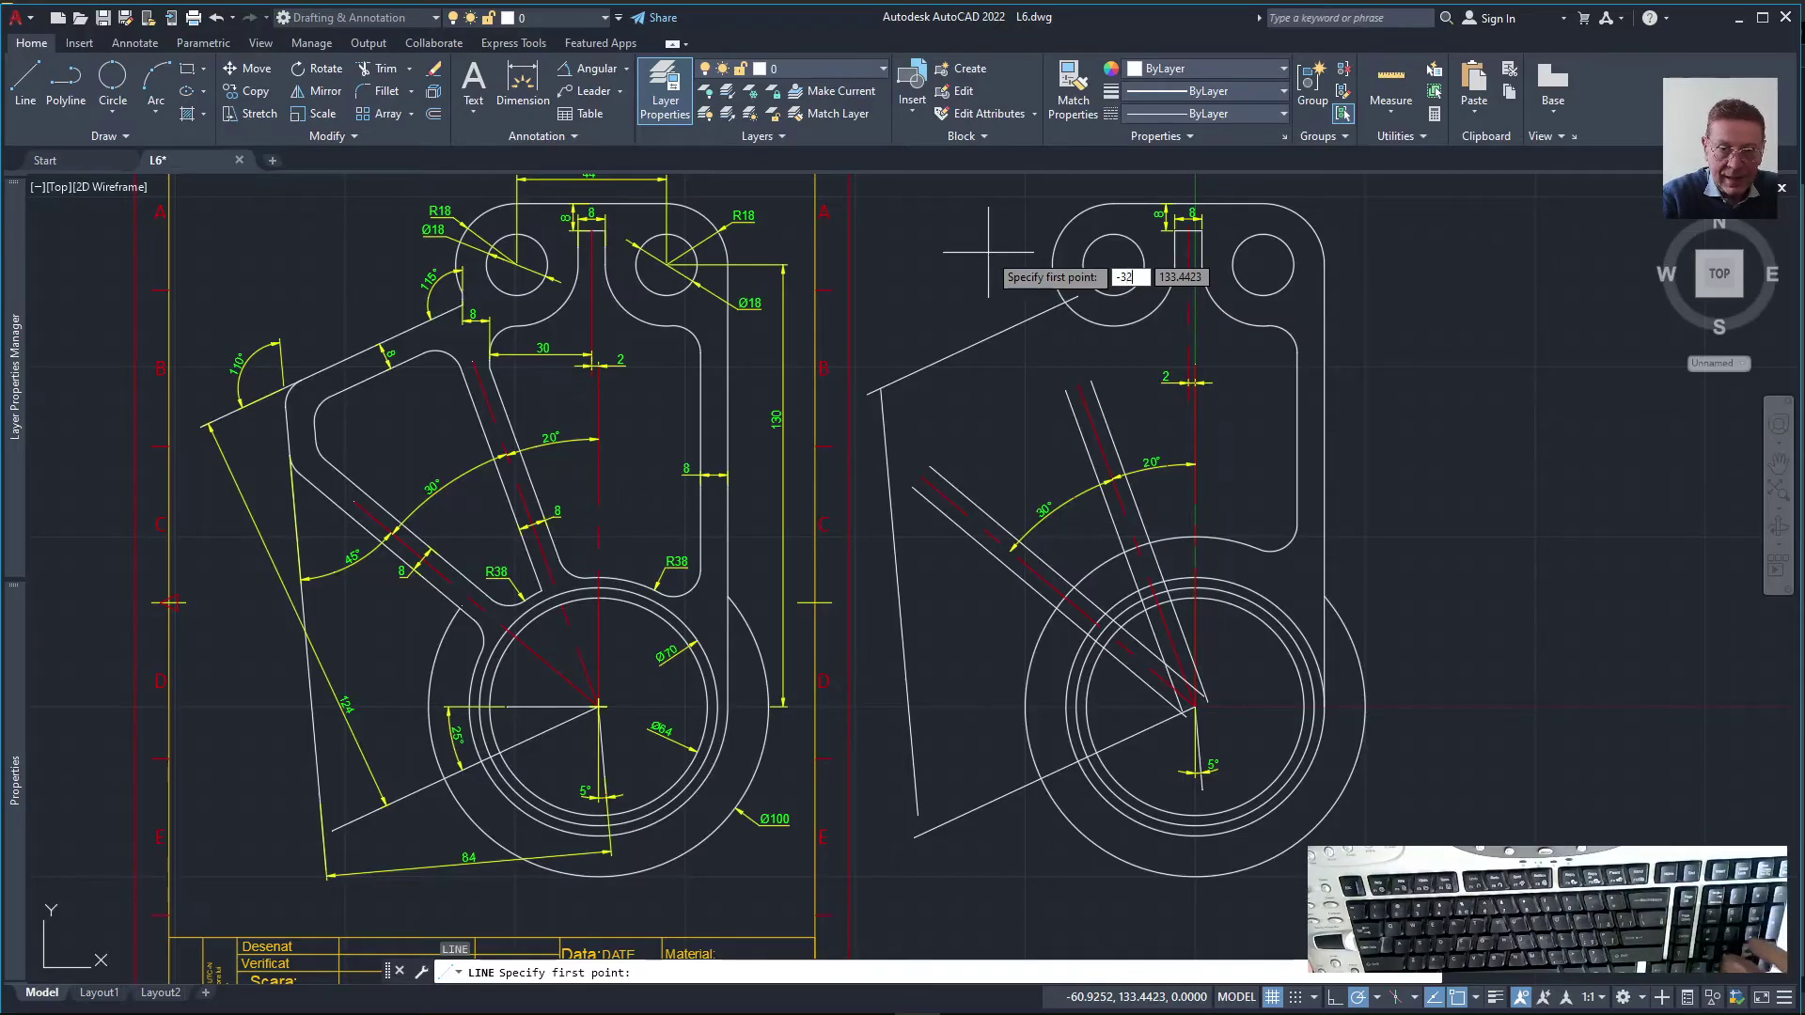
key("Tab")
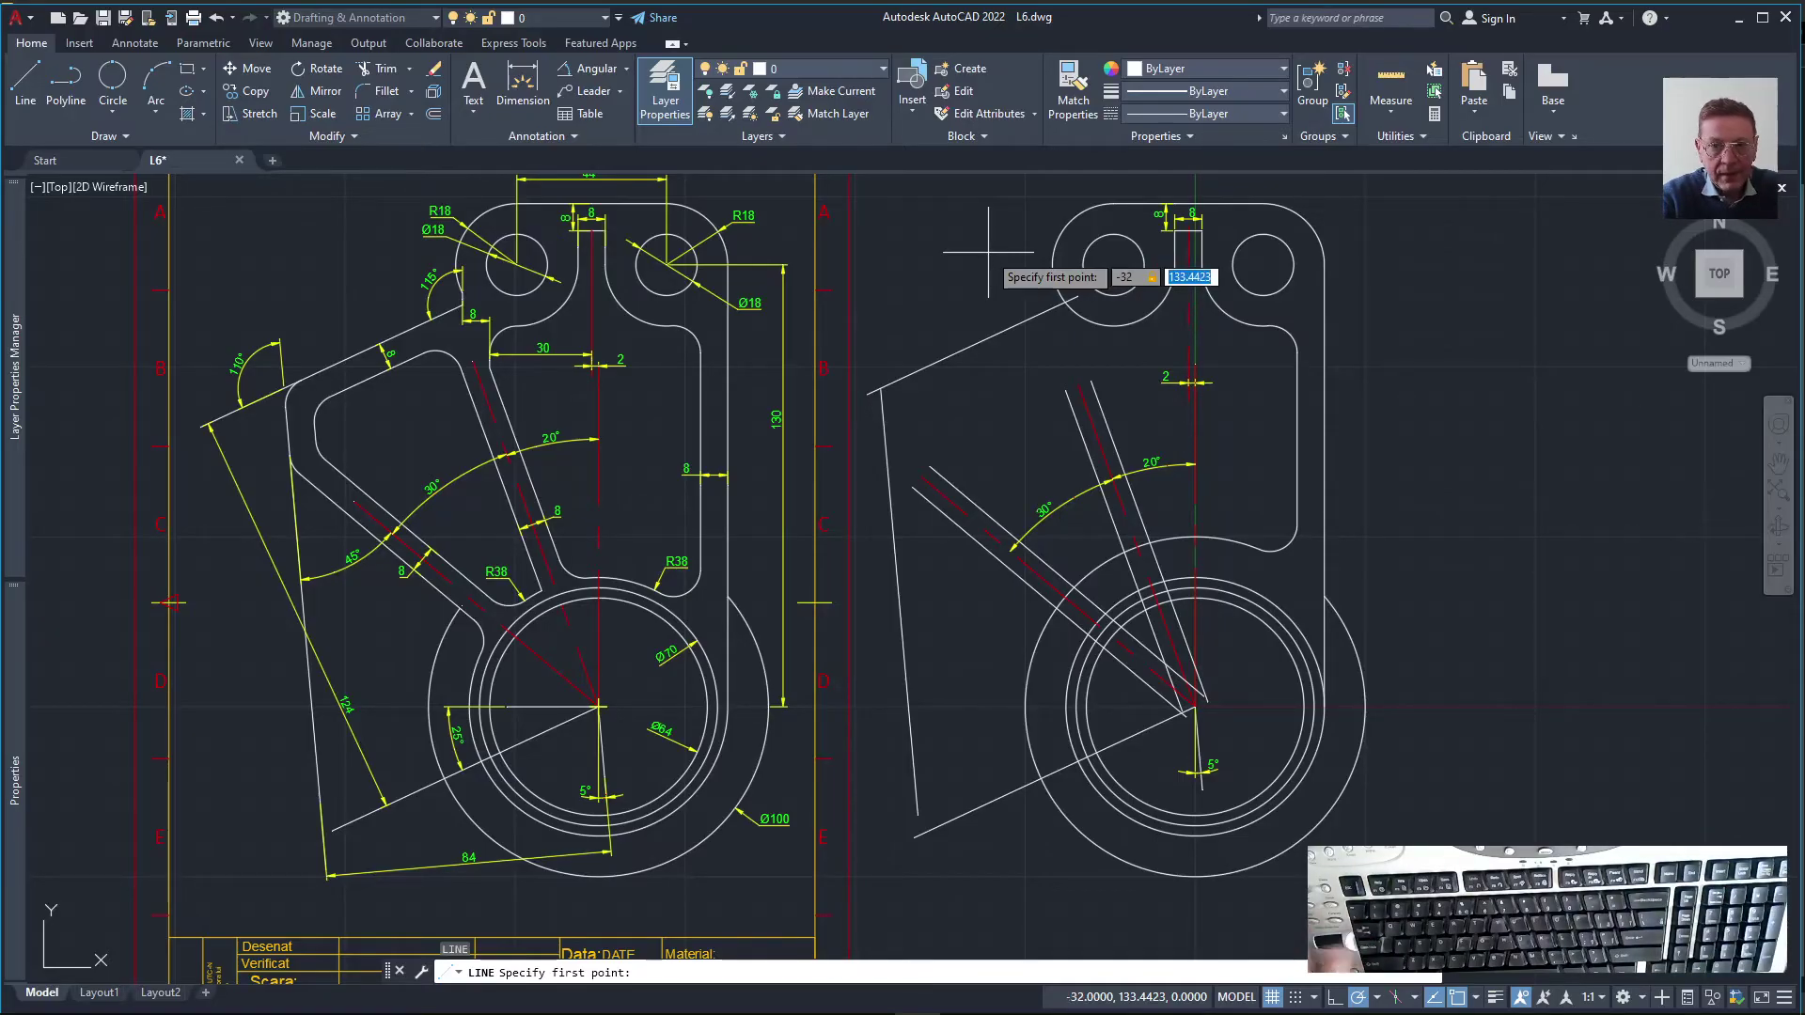
left_click(1098, 306)
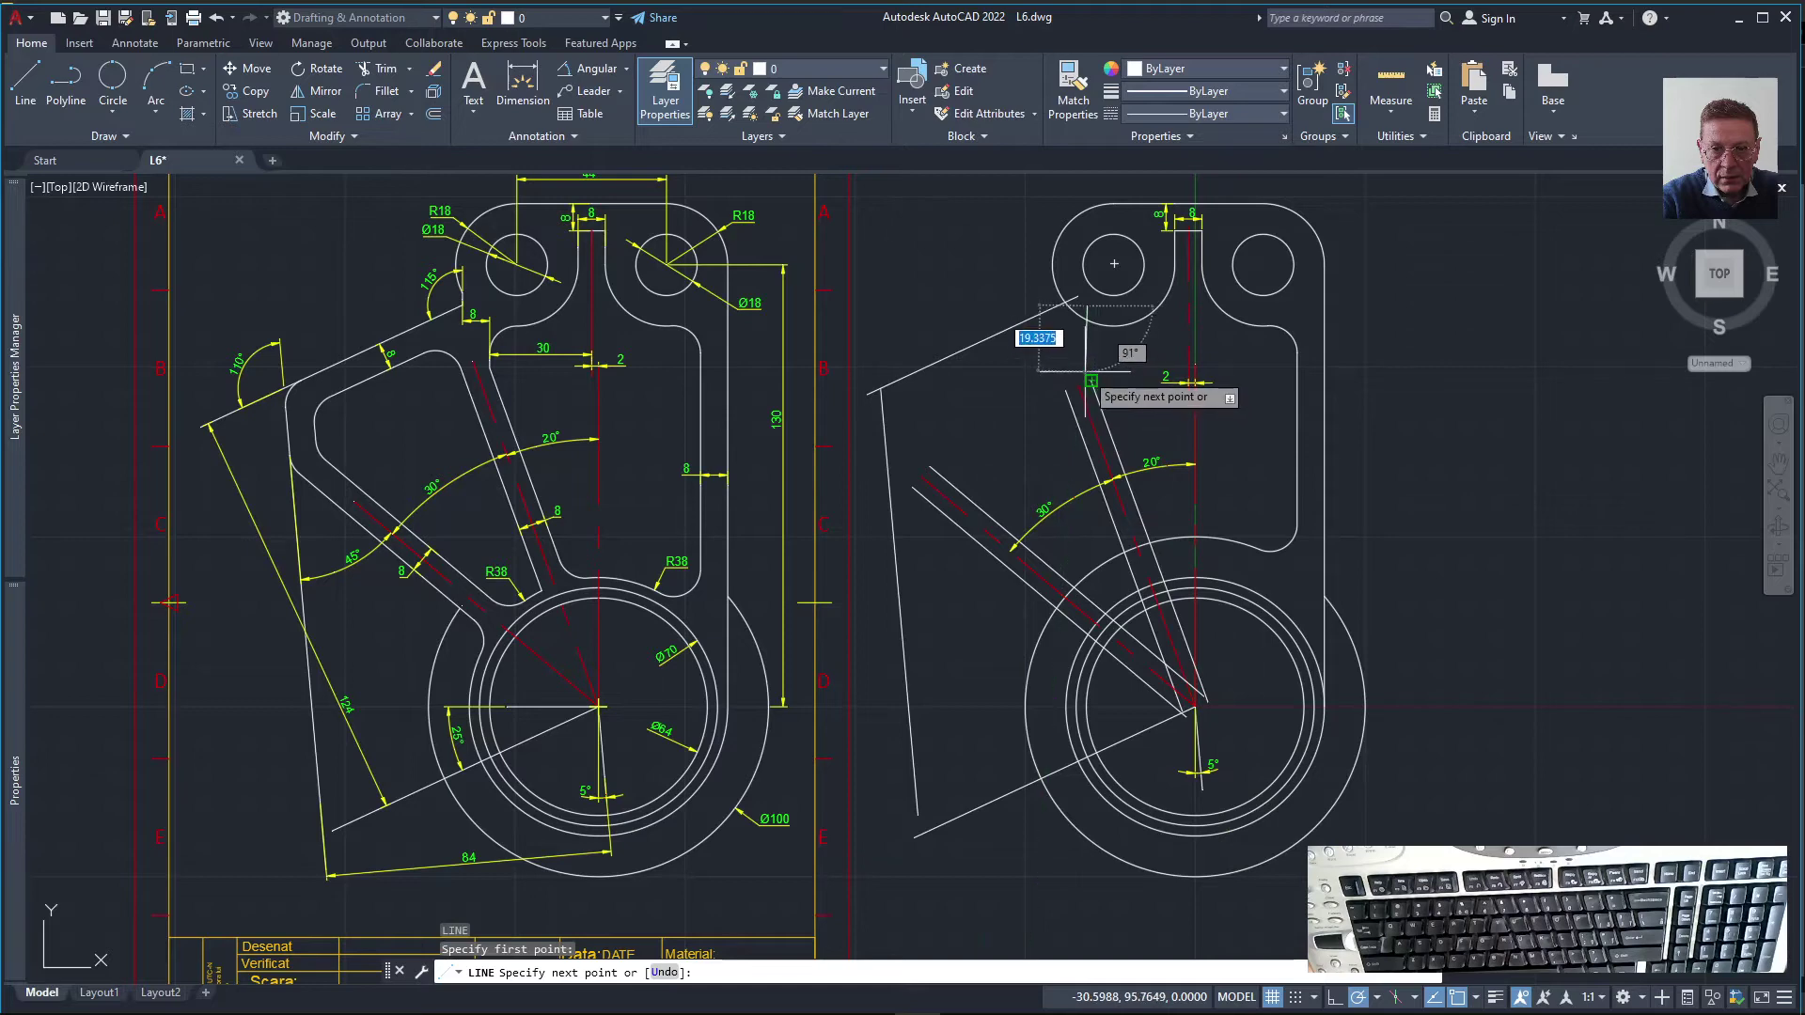
scroll(1090, 381, "up", 4)
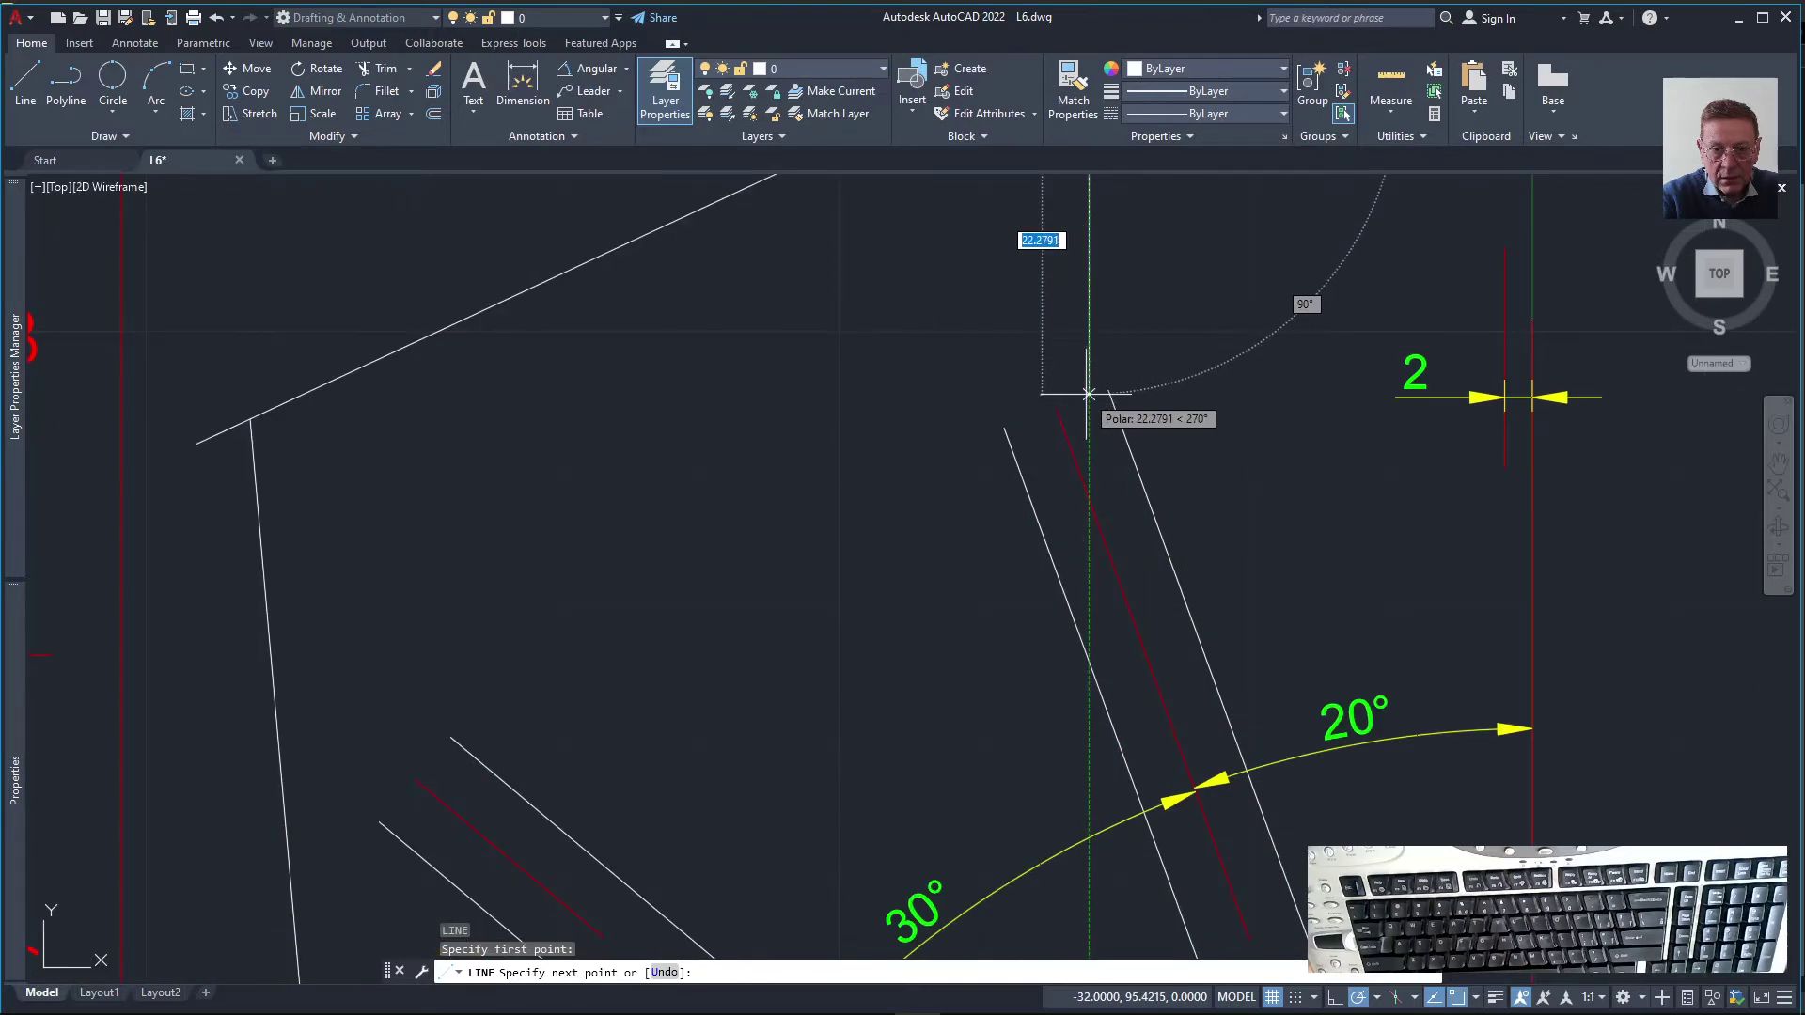
scroll(1088, 394, "down", 6)
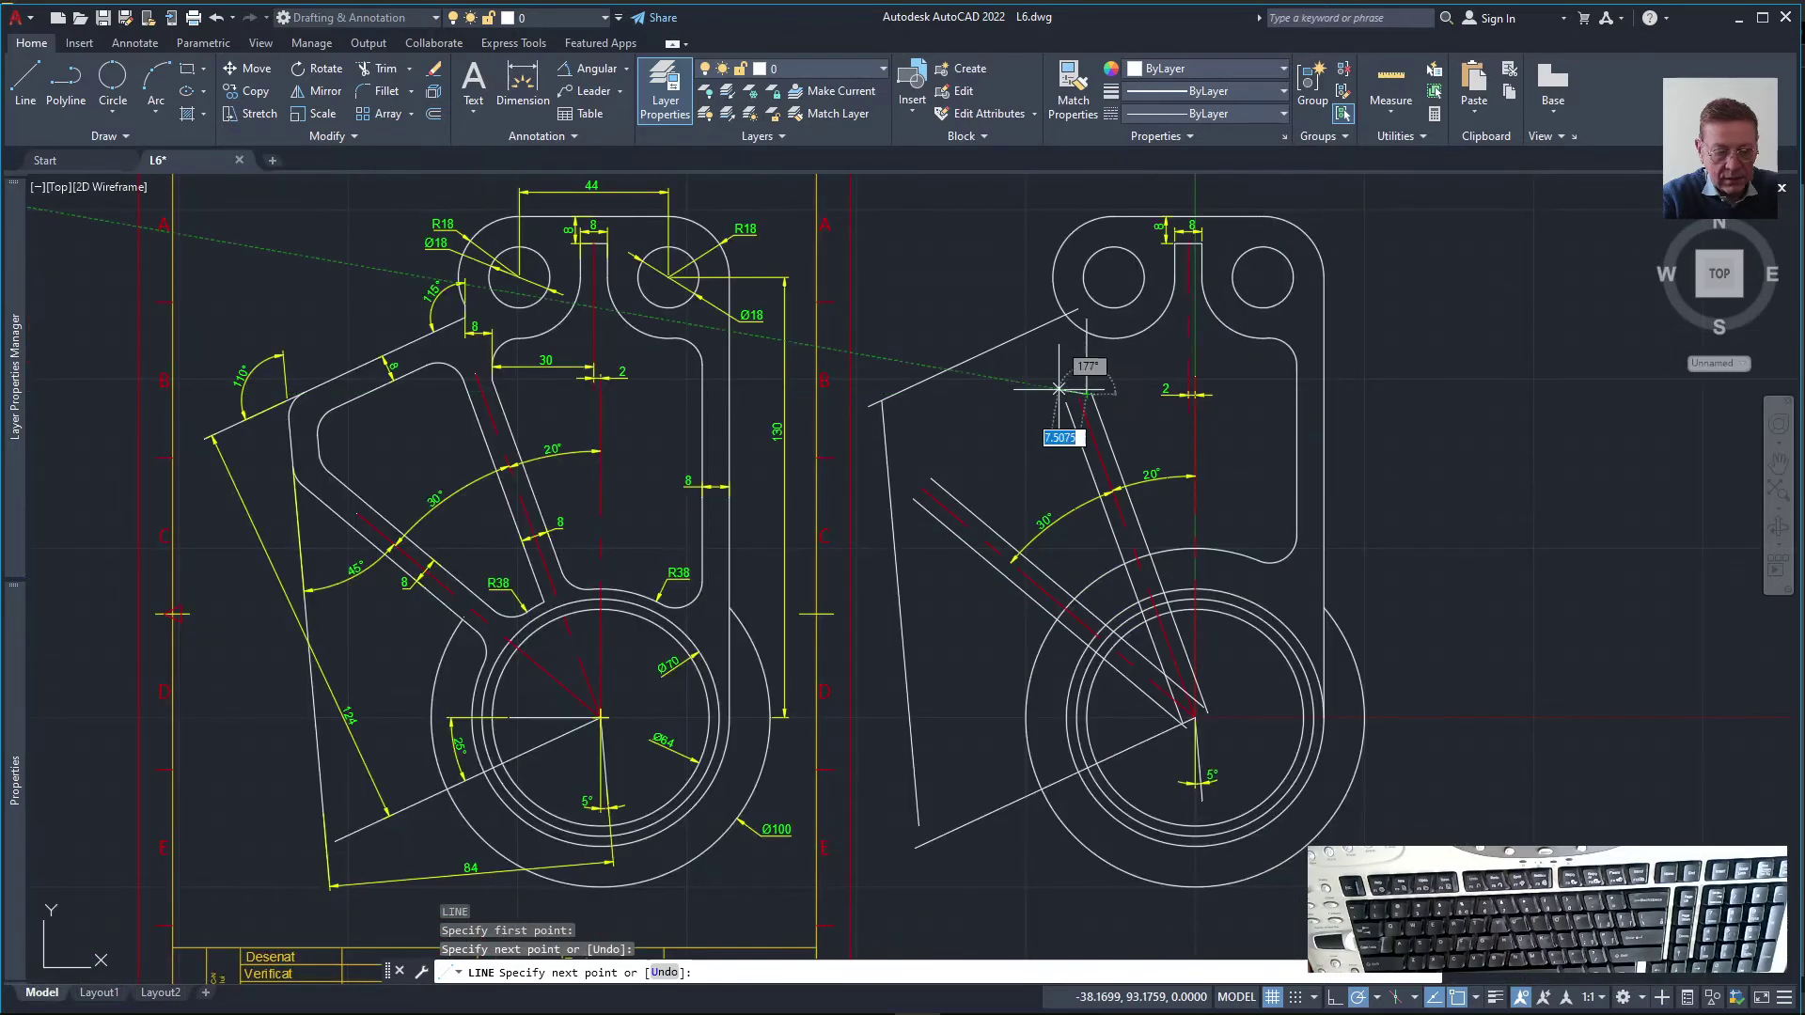
key("Escape")
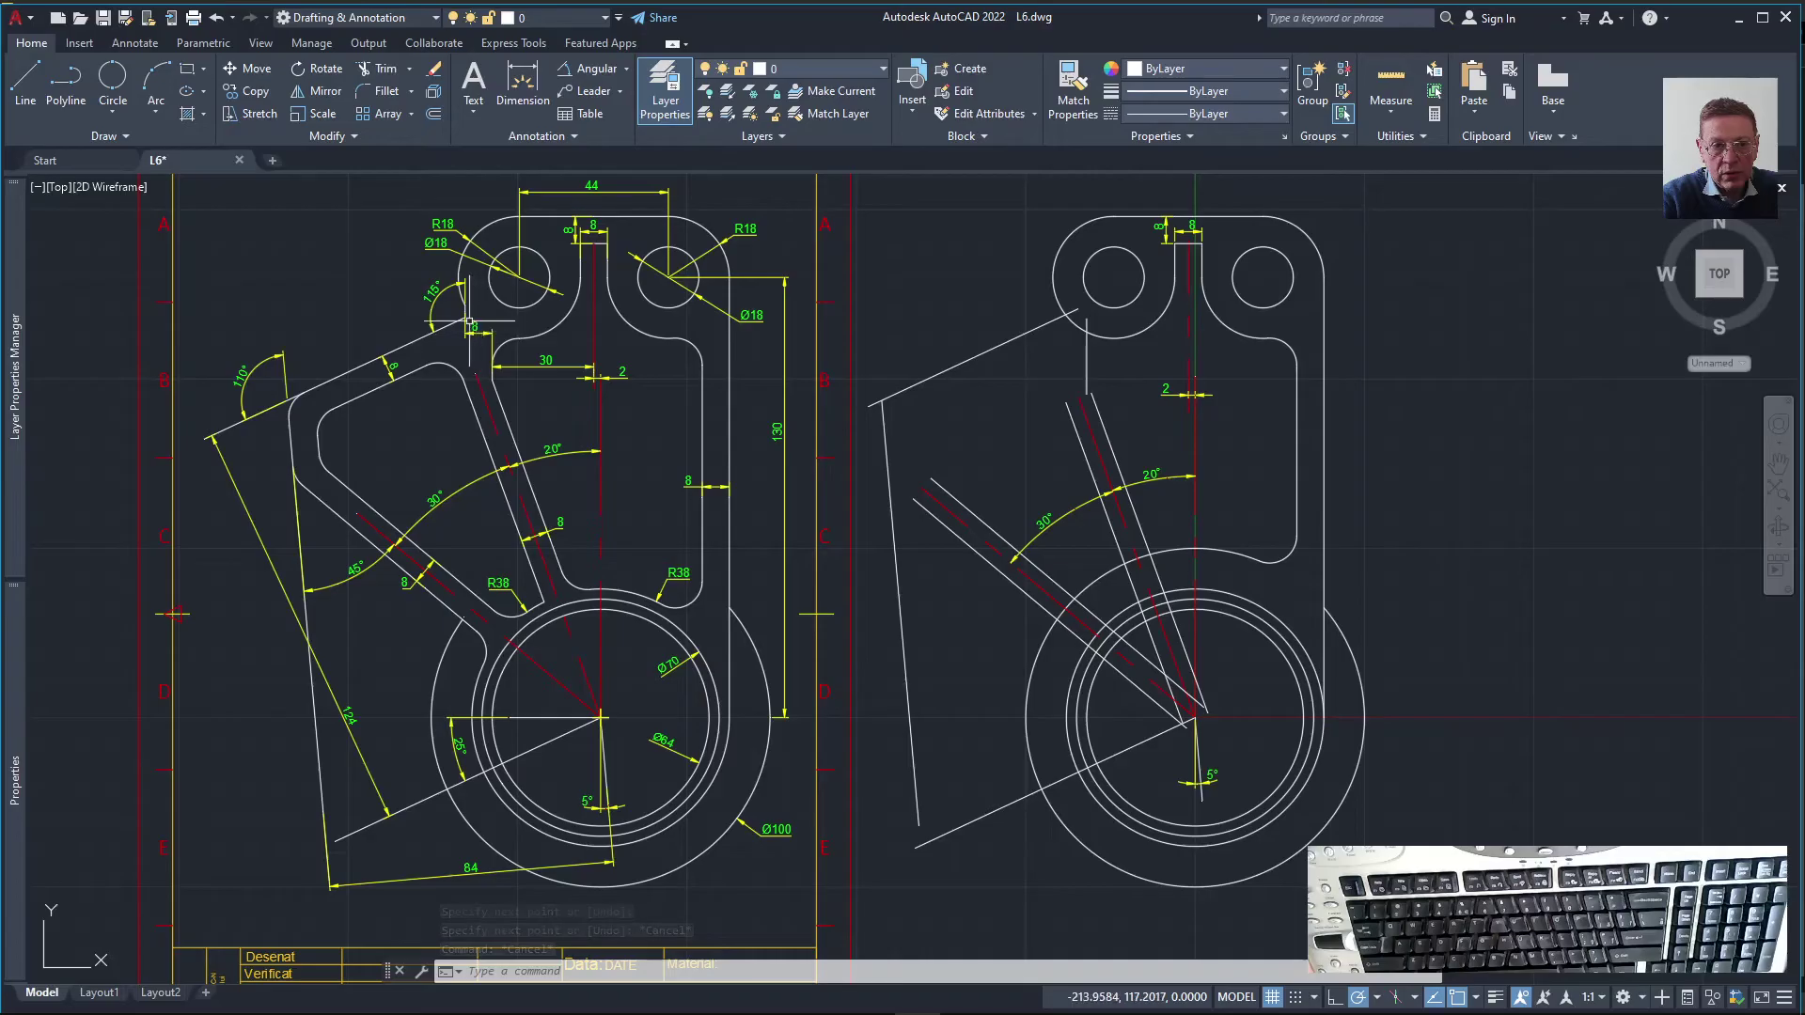
Offset the vertical line below the left lobe by 8 to the left
left_click(434, 115)
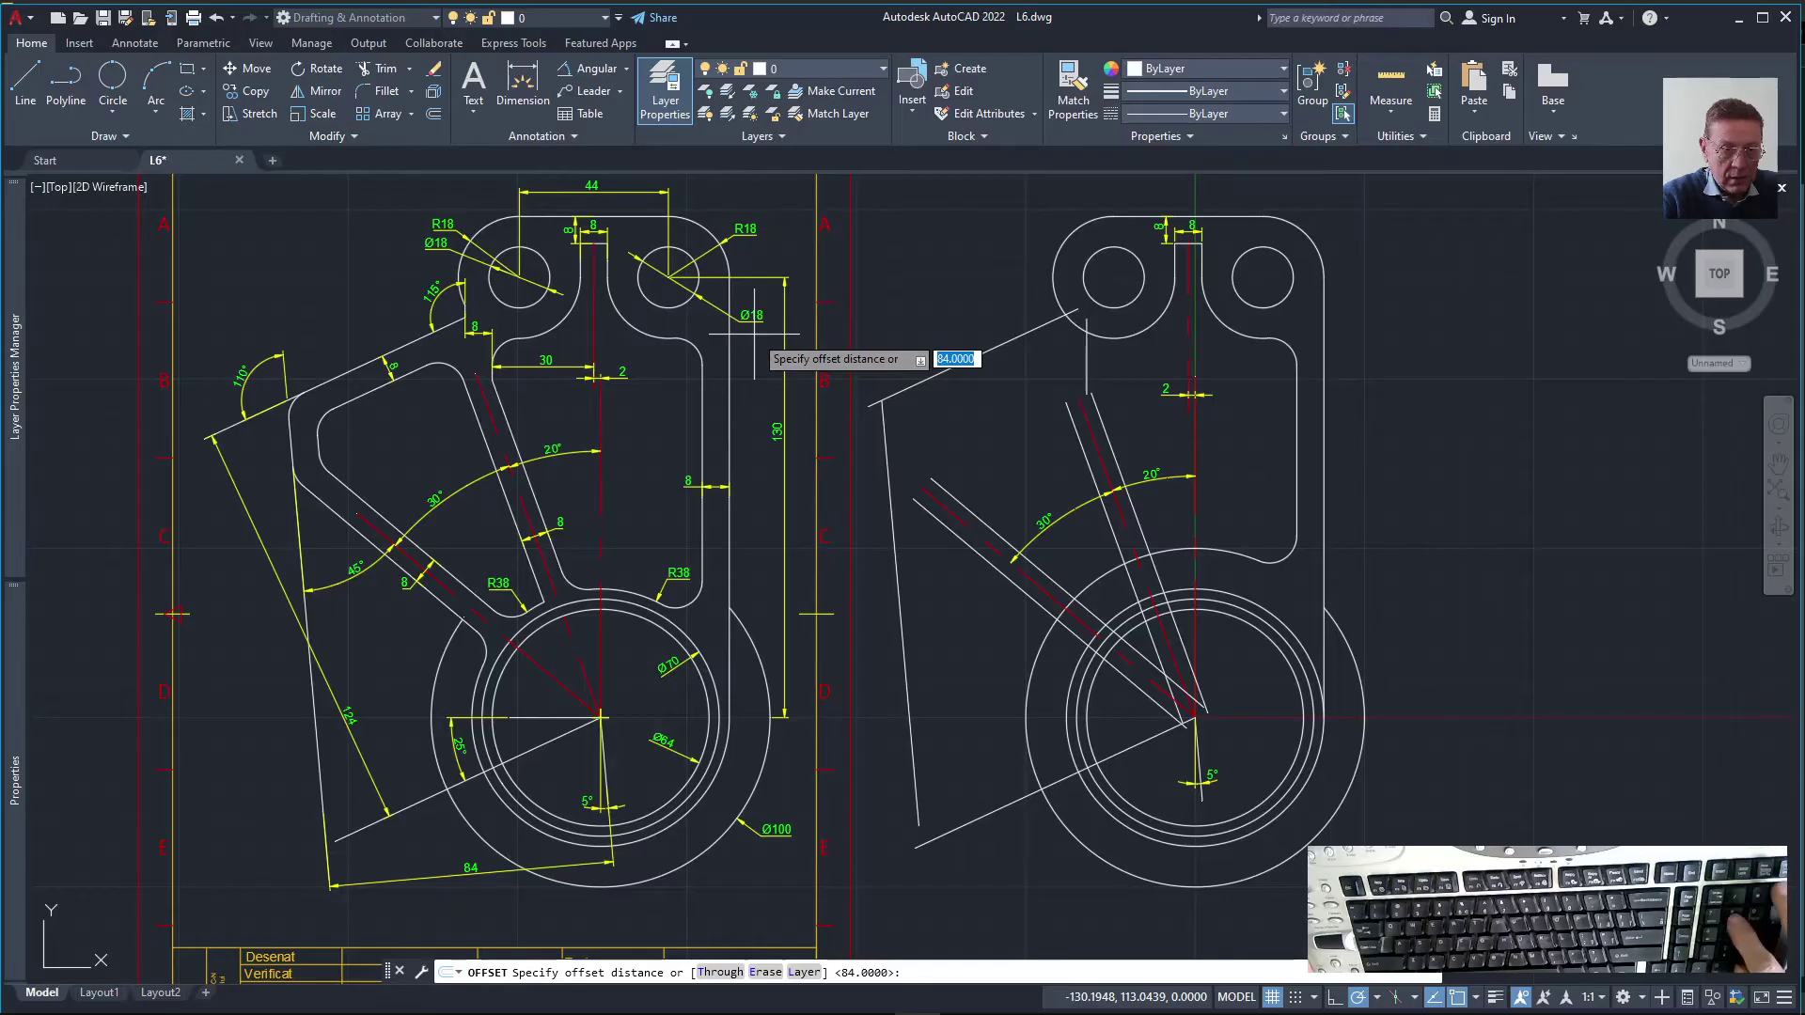
type("8")
key("Return")
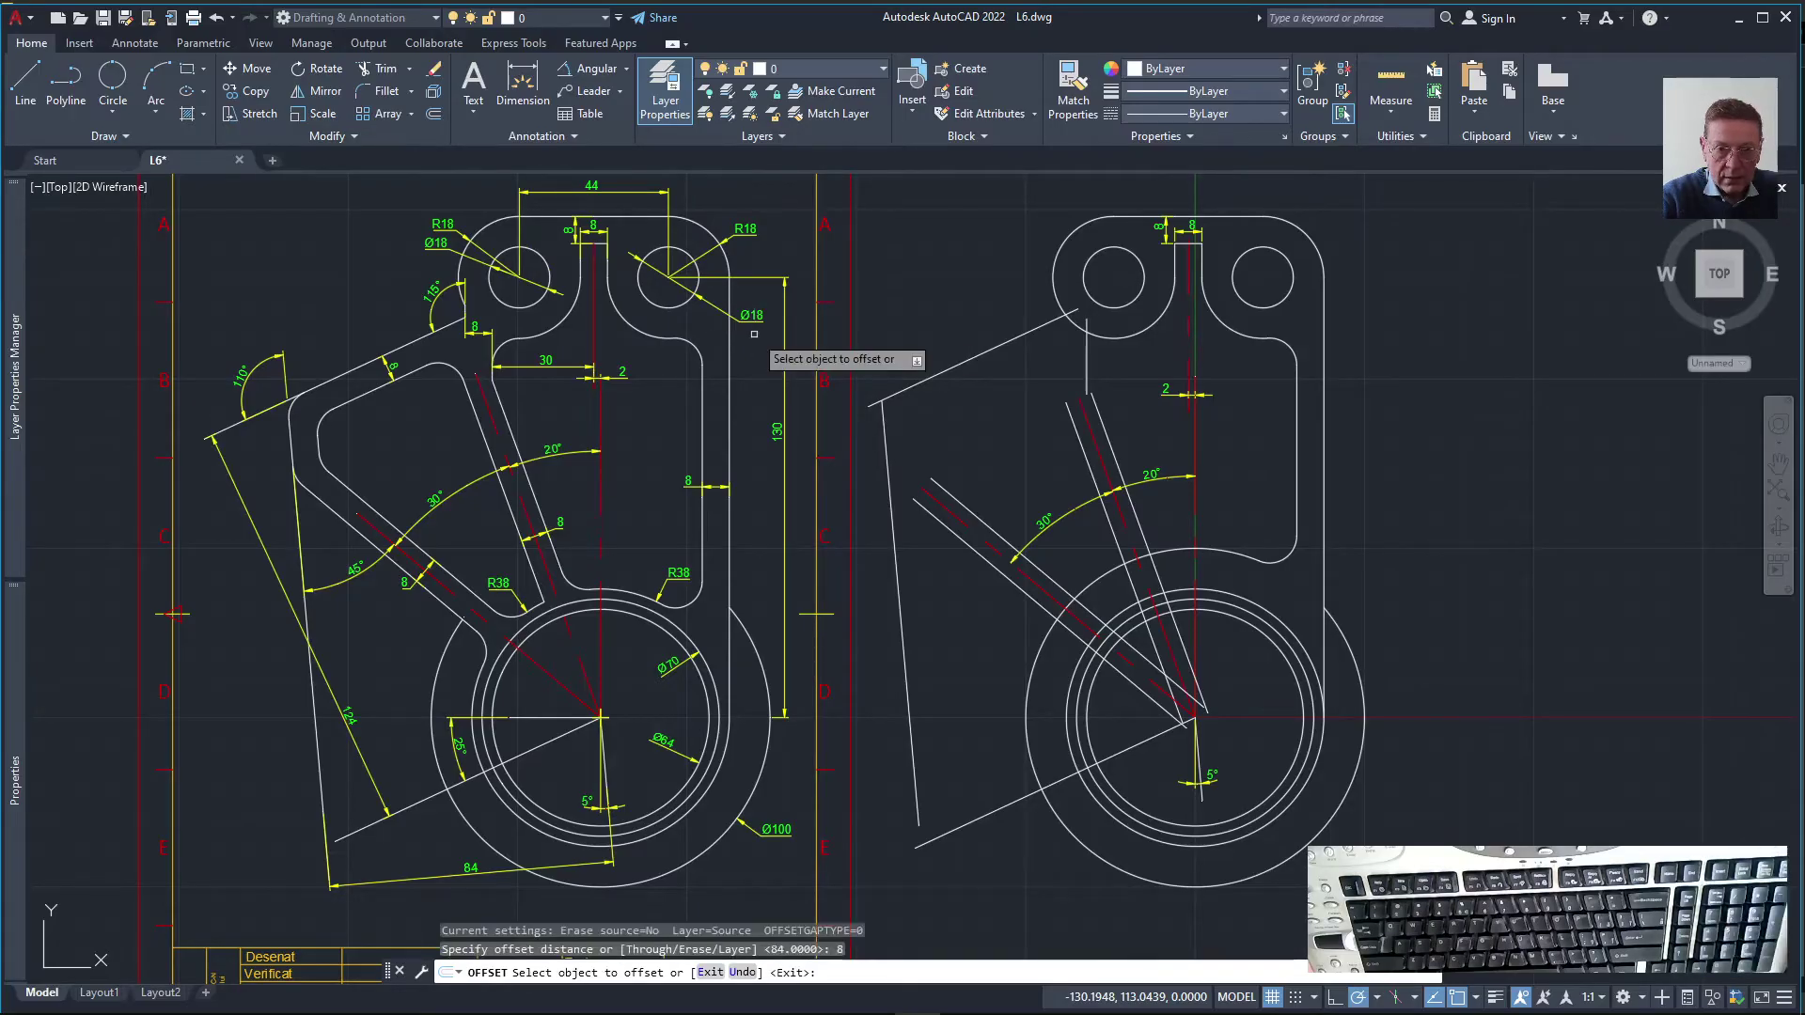
left_click(1086, 380)
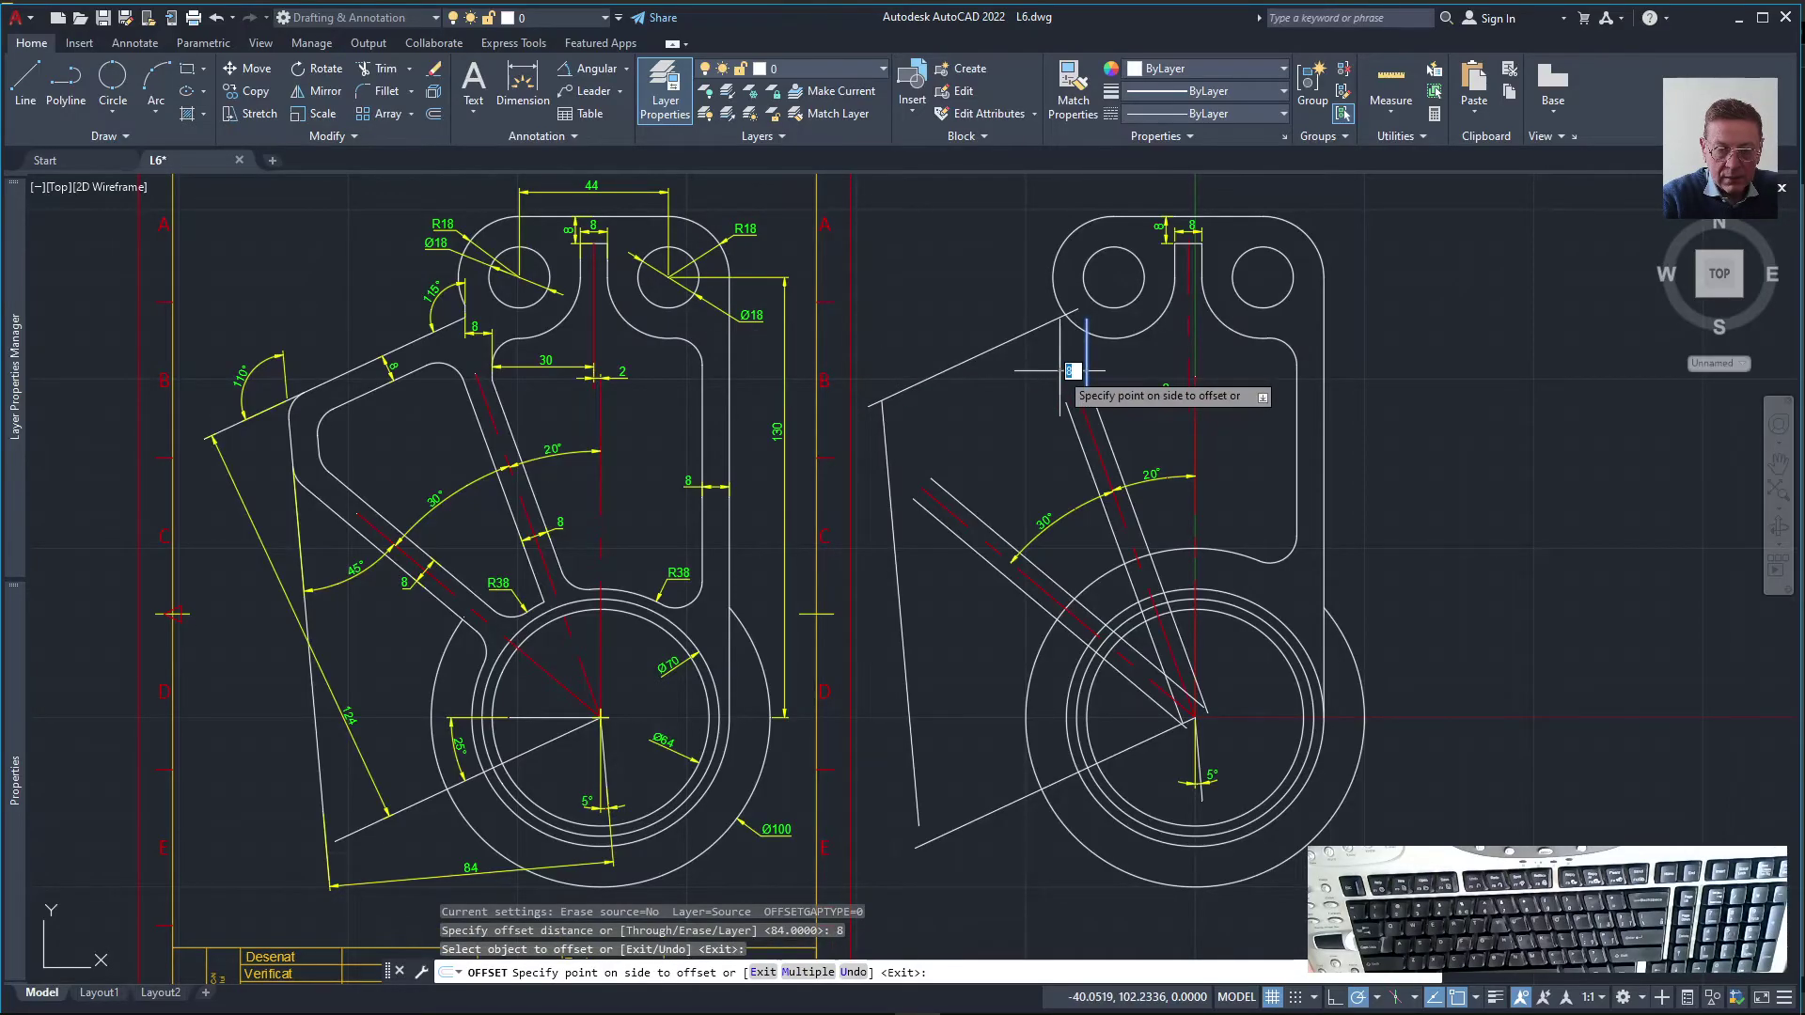
left_click(1051, 383)
key("Escape")
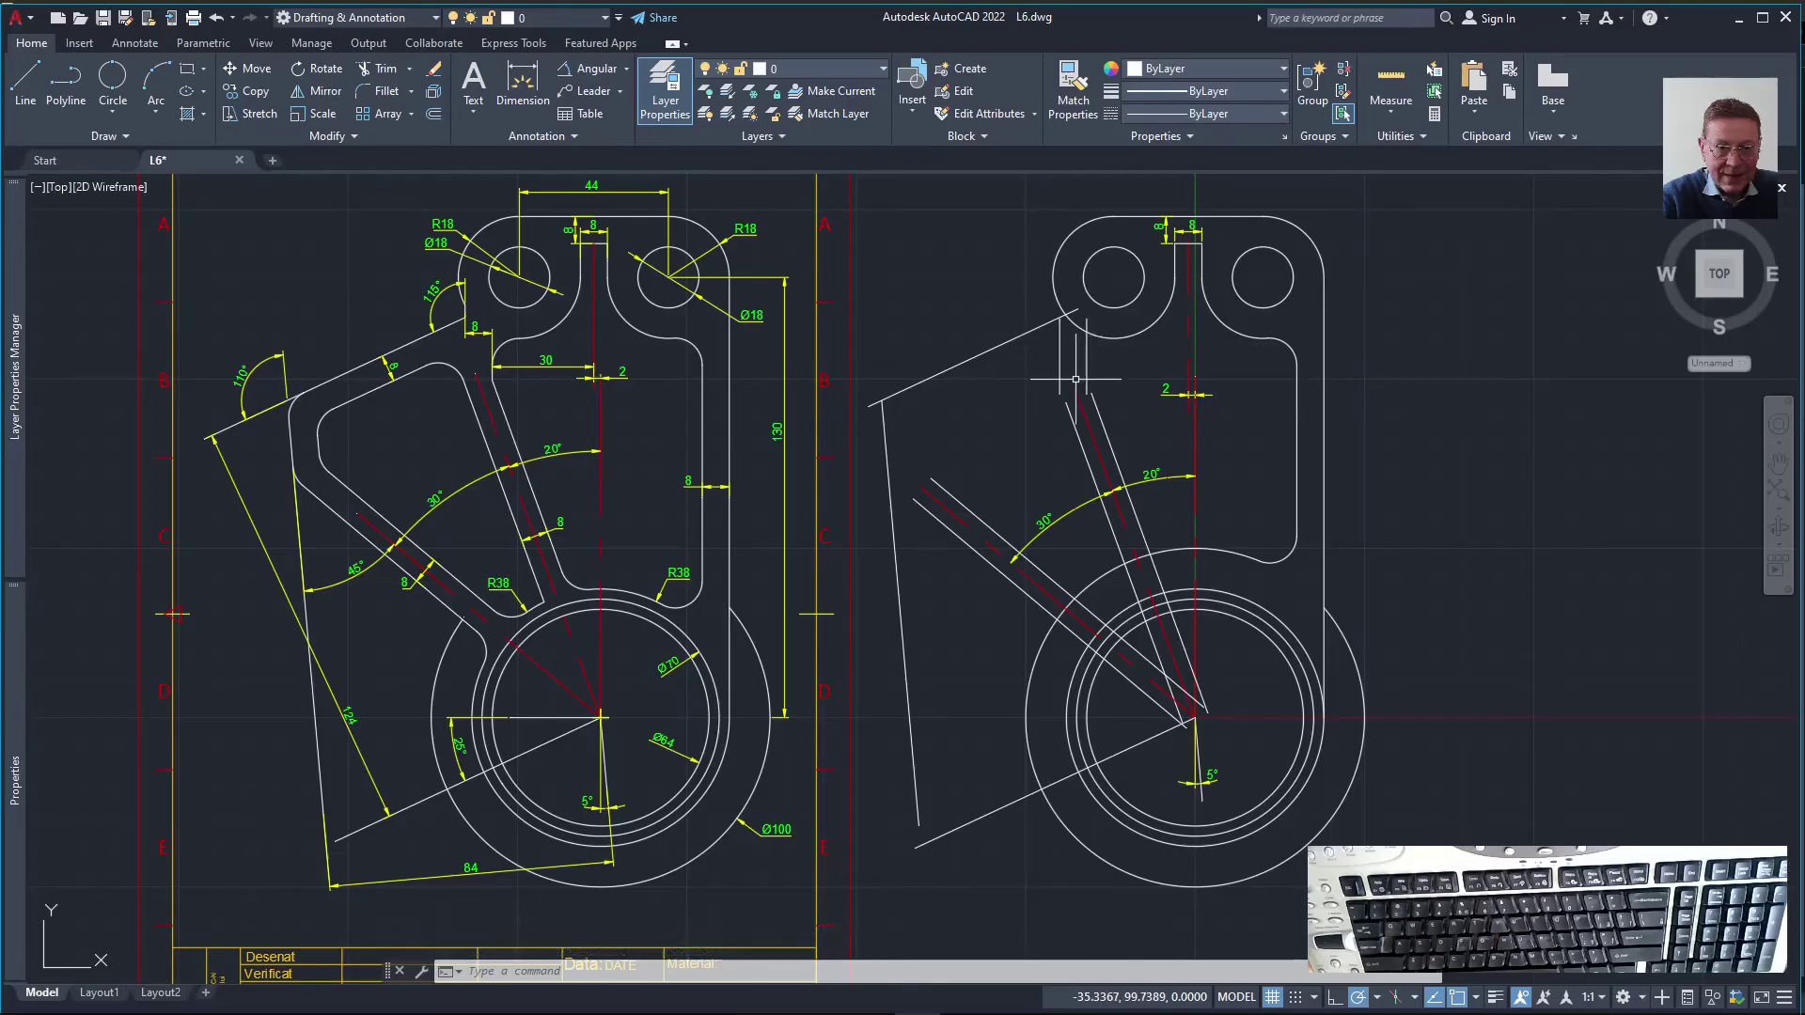
type("BRE")
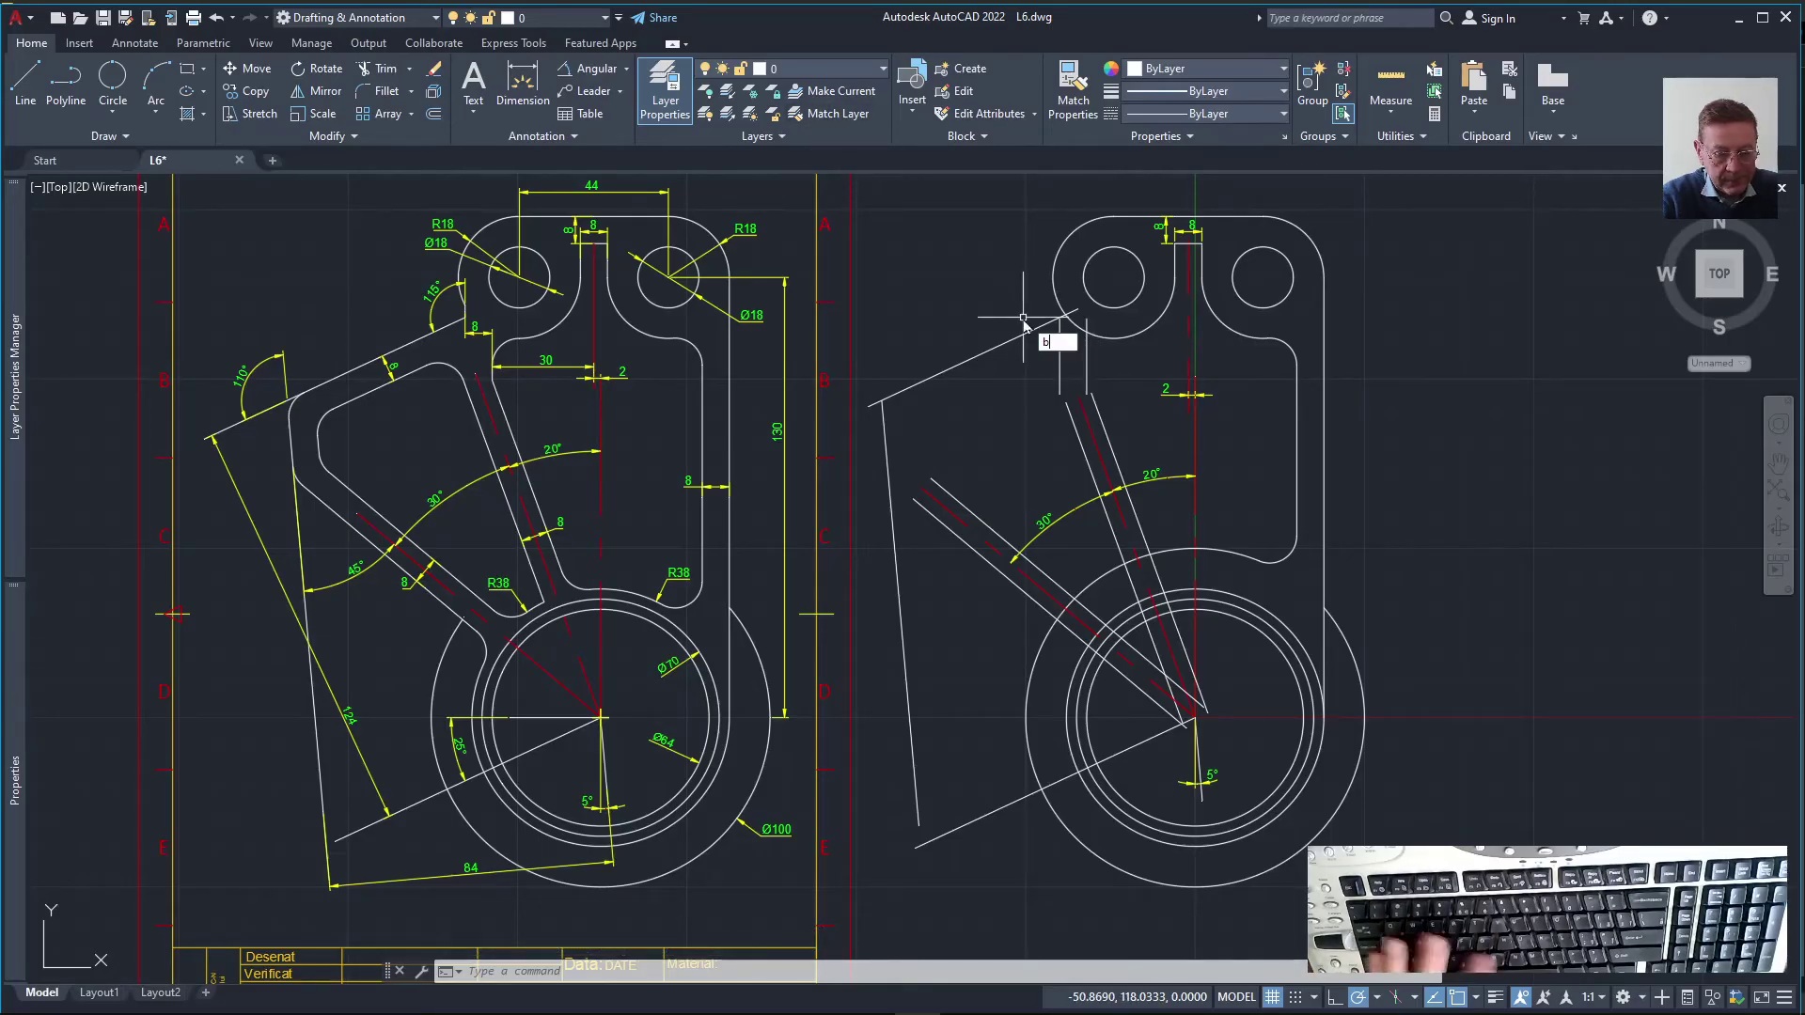
key("Return")
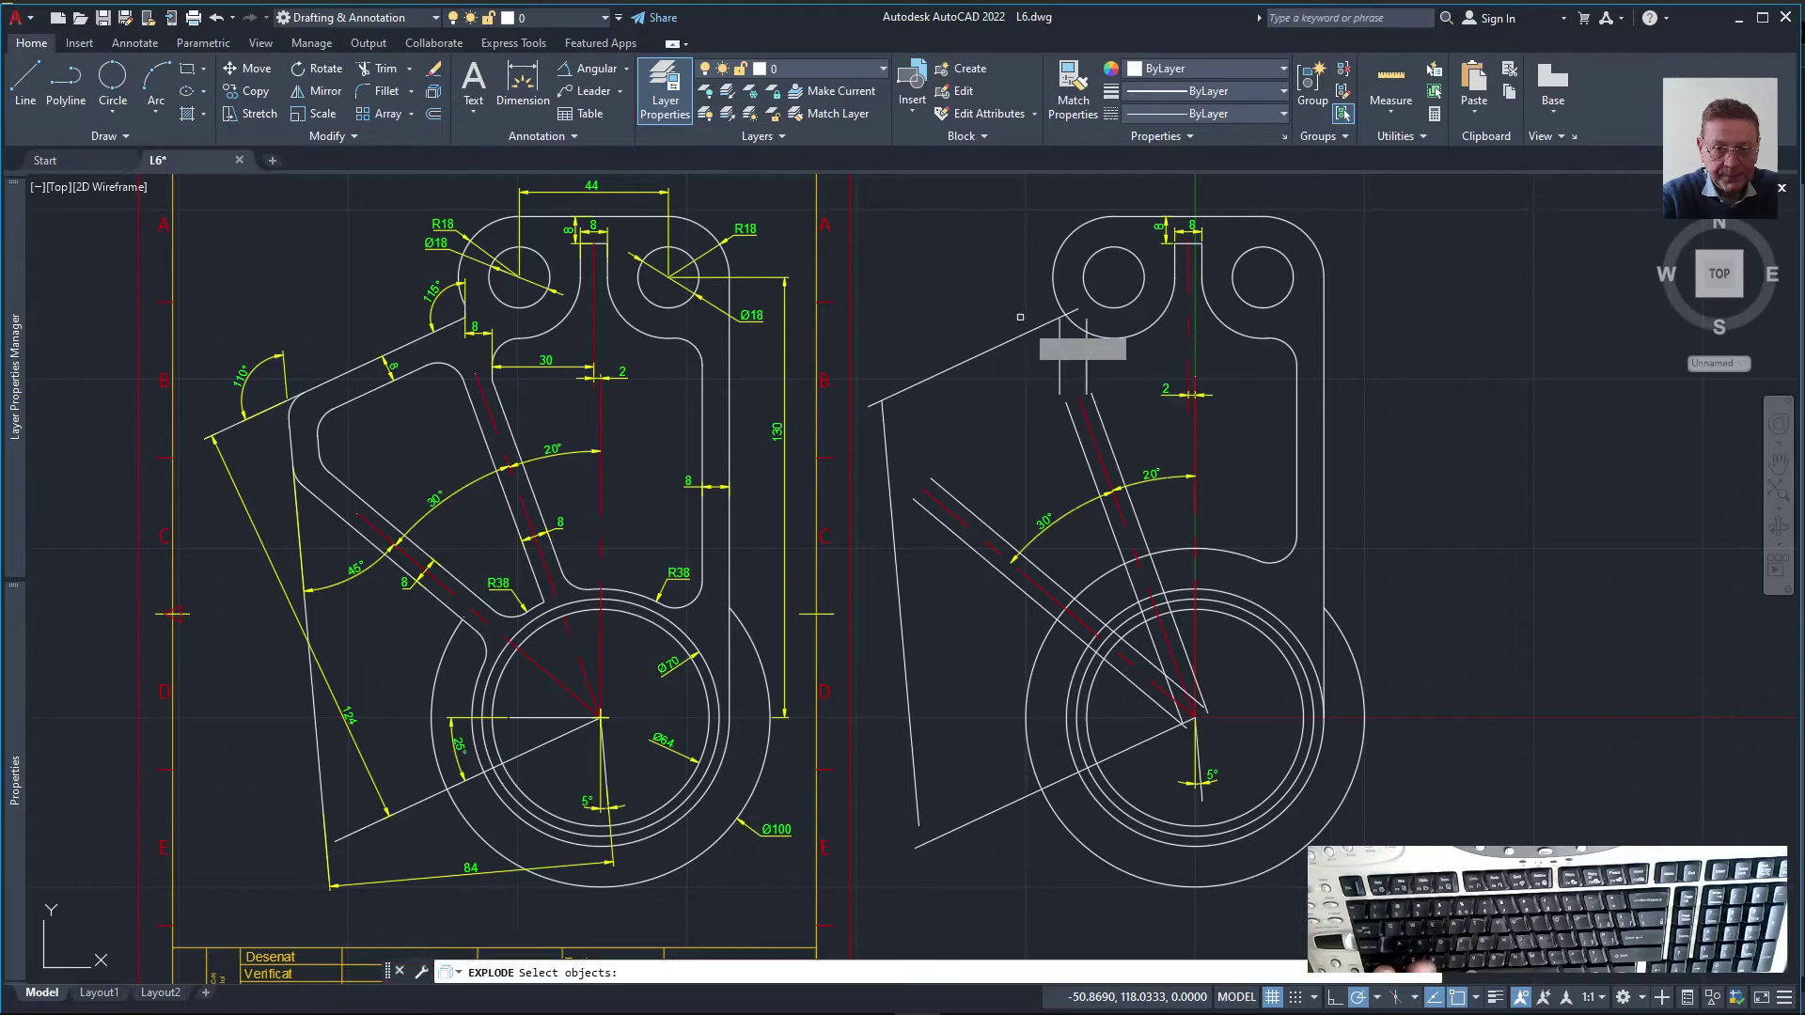
left_click(1068, 320)
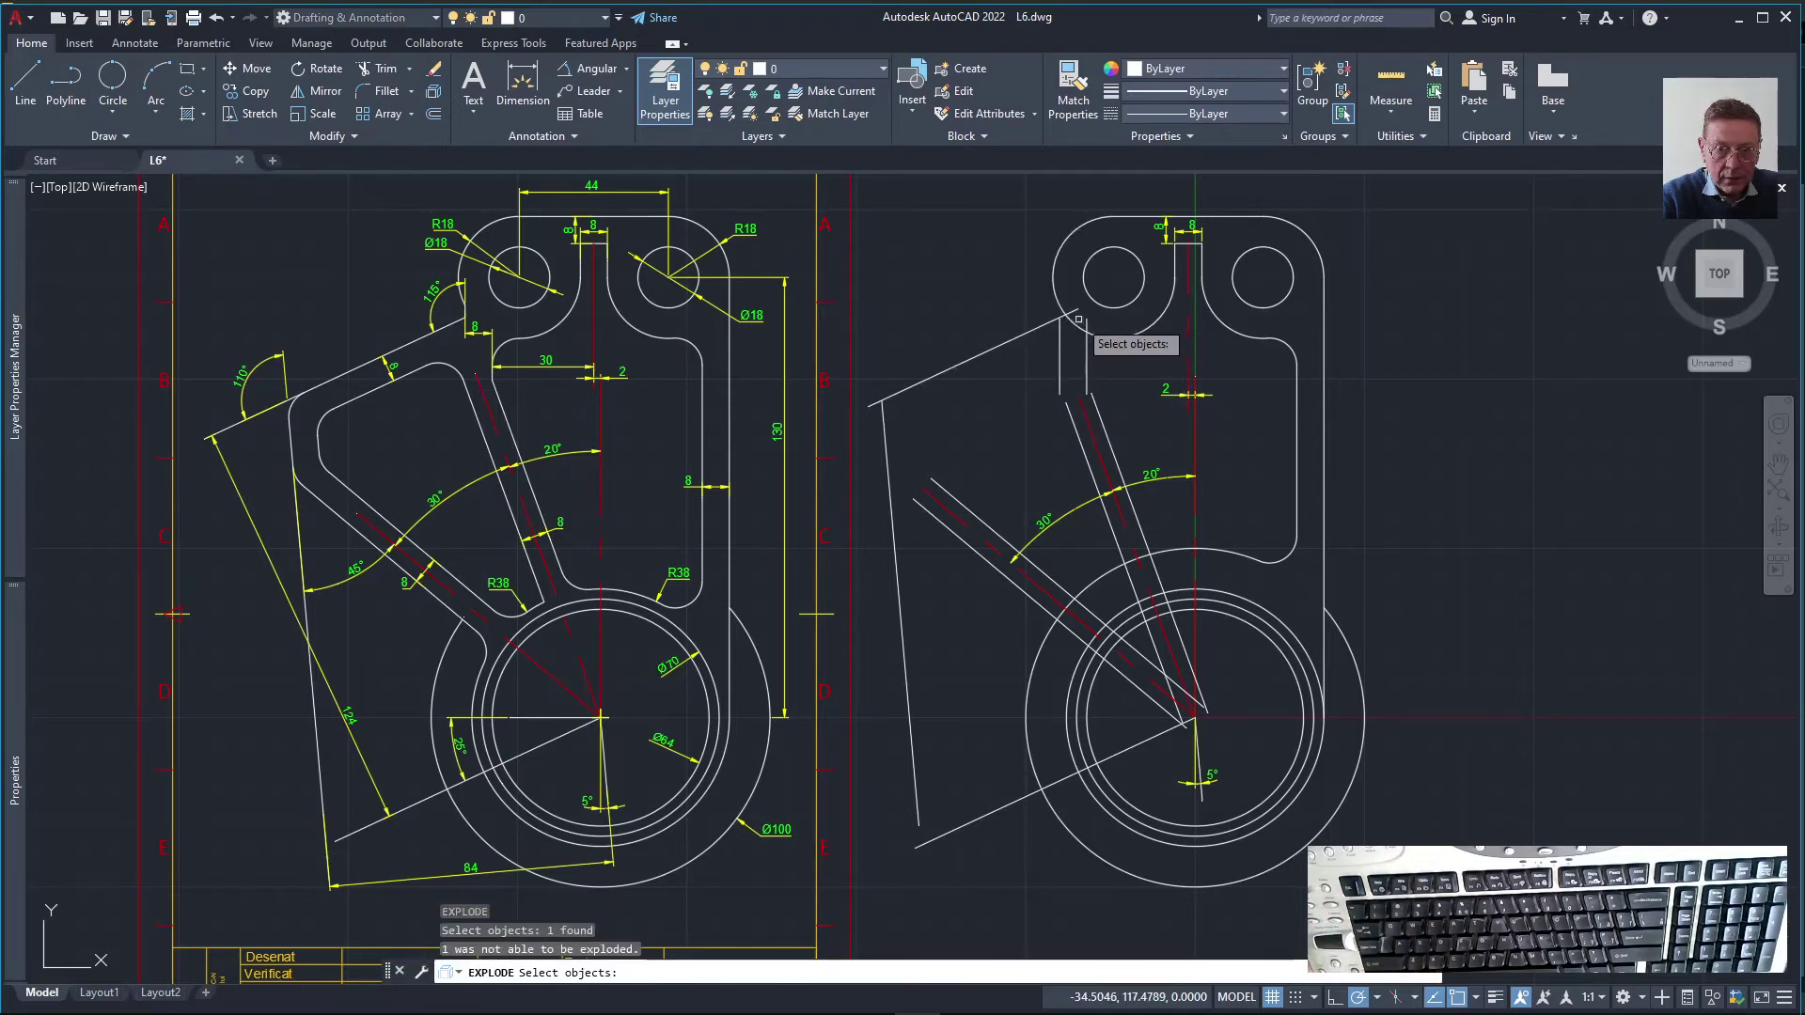
left_click(1068, 319)
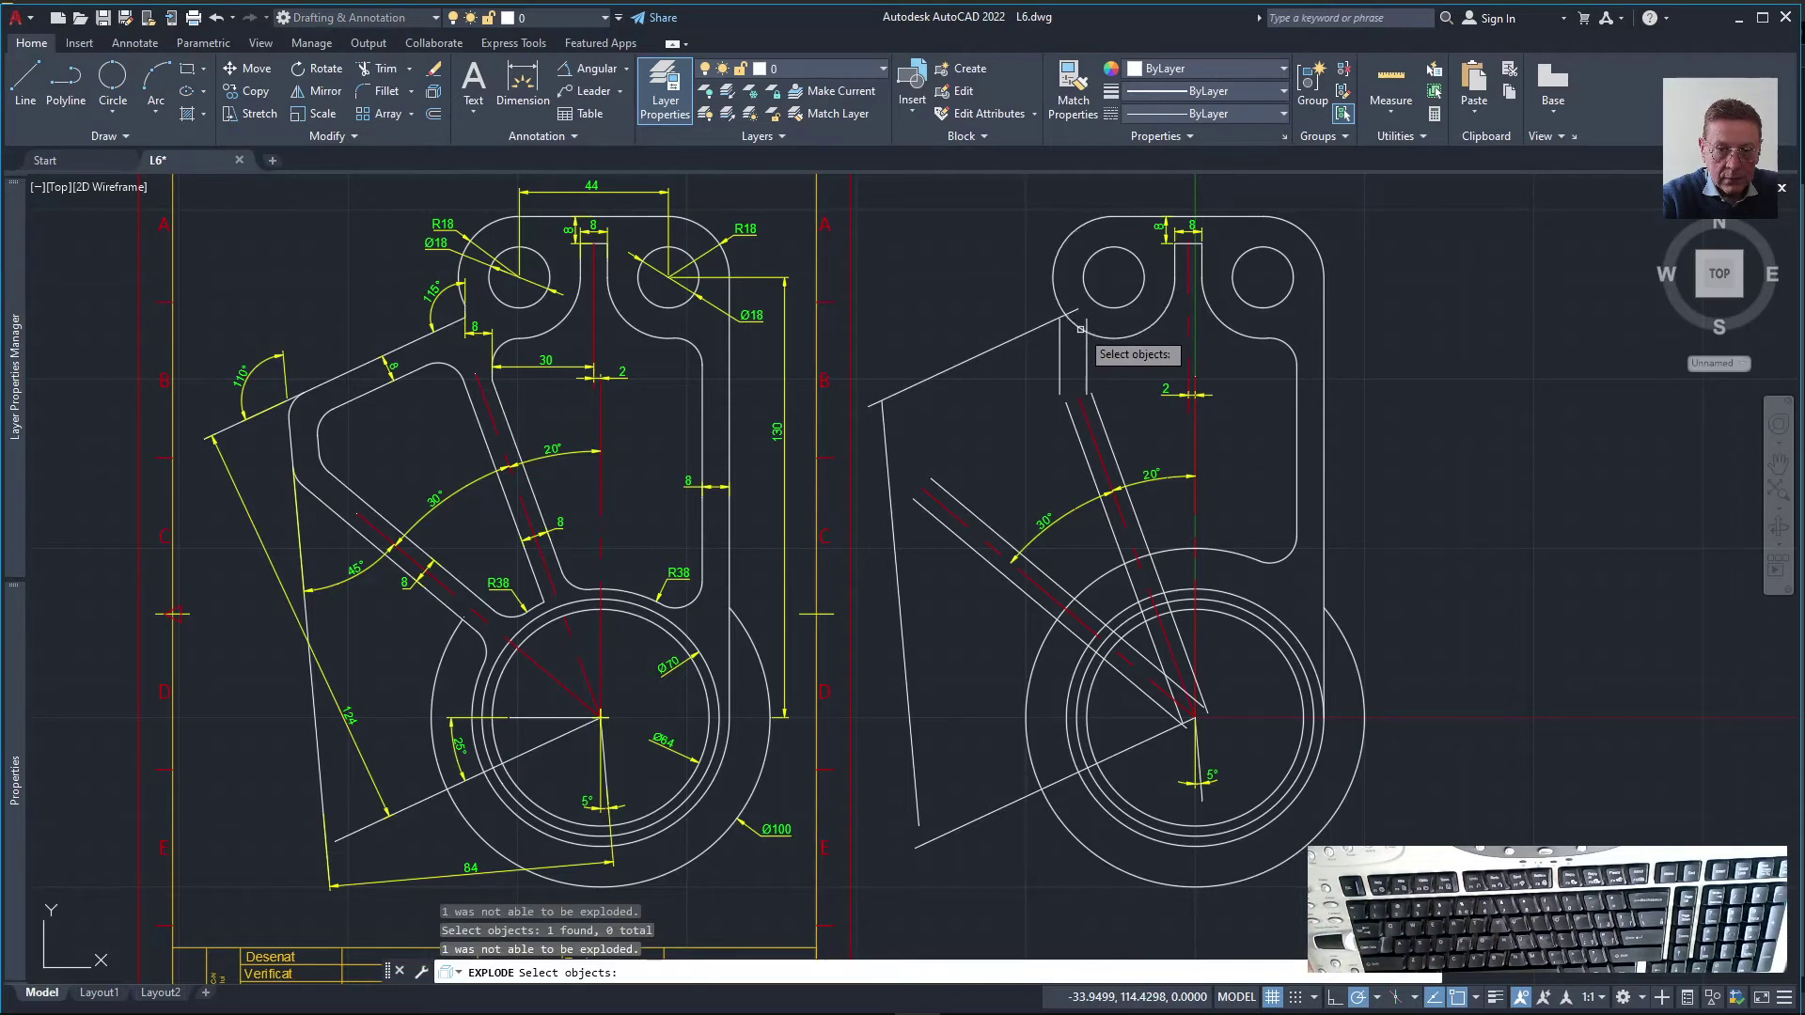
key("Escape")
key("Escape")
Break the left lobe's outer arc with a small gap just beside the upper end of the arm's slanted outer edge
type("brea")
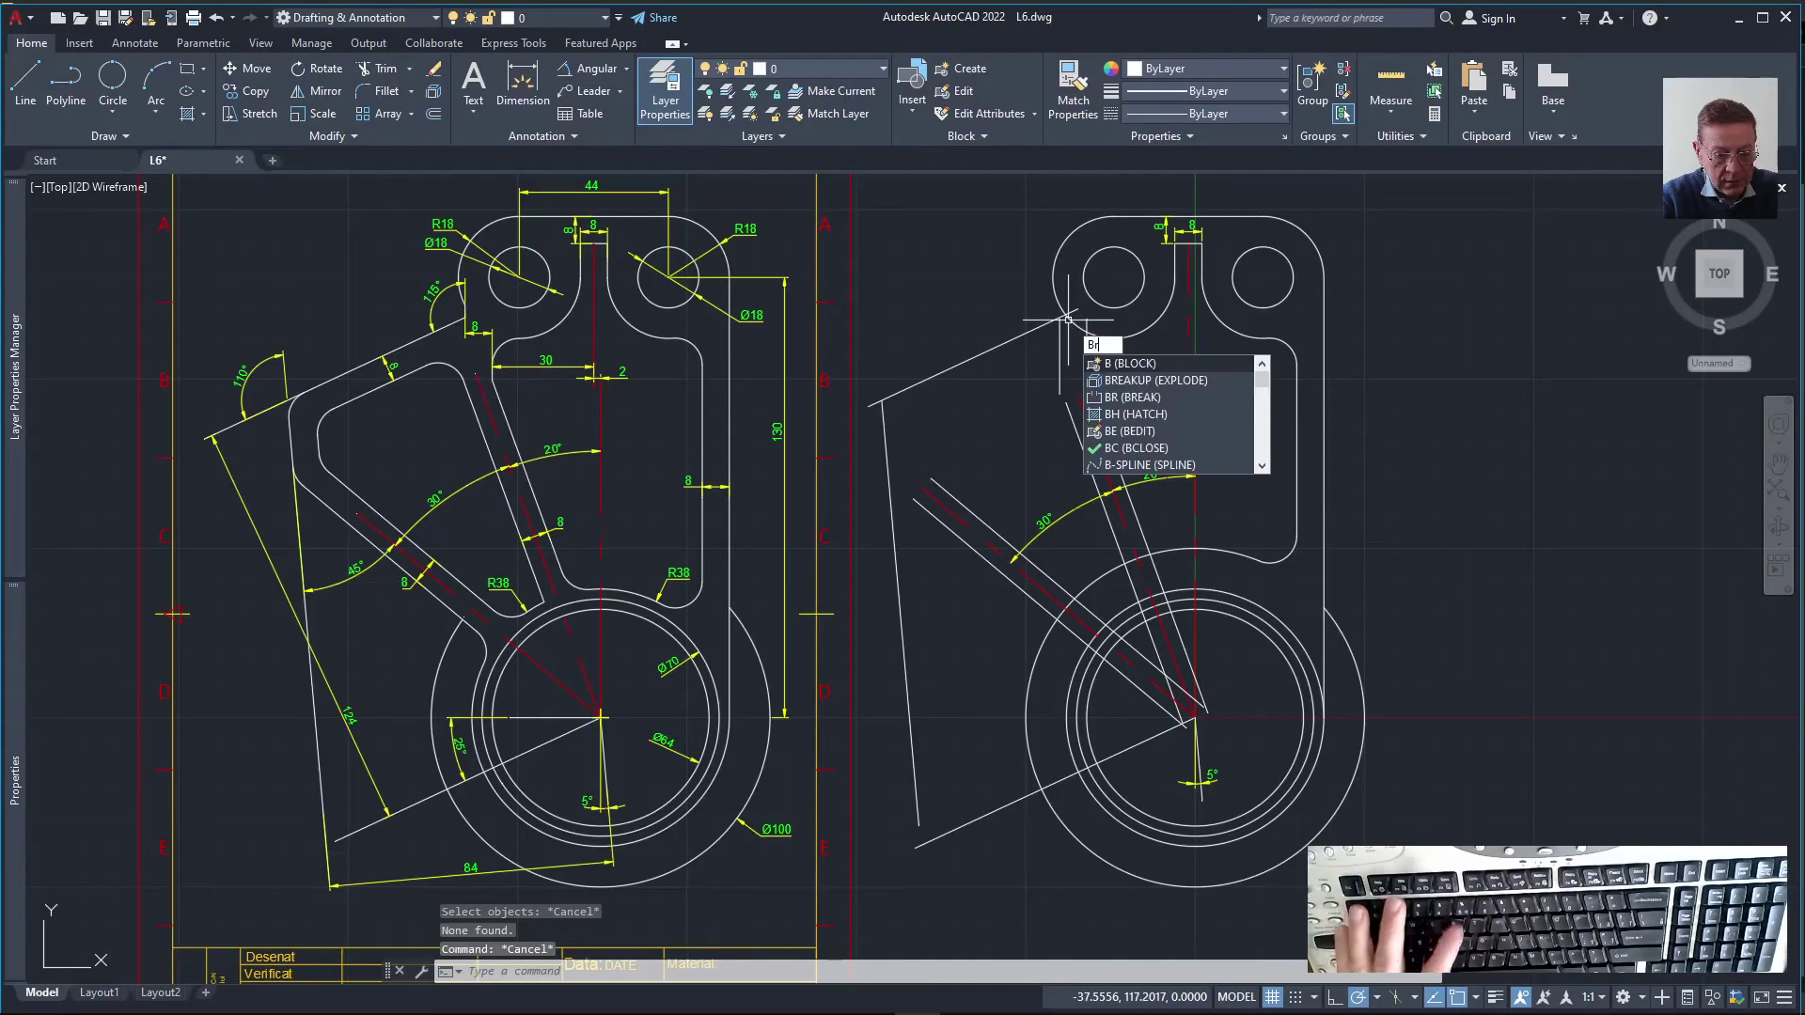
type("k")
key("Return")
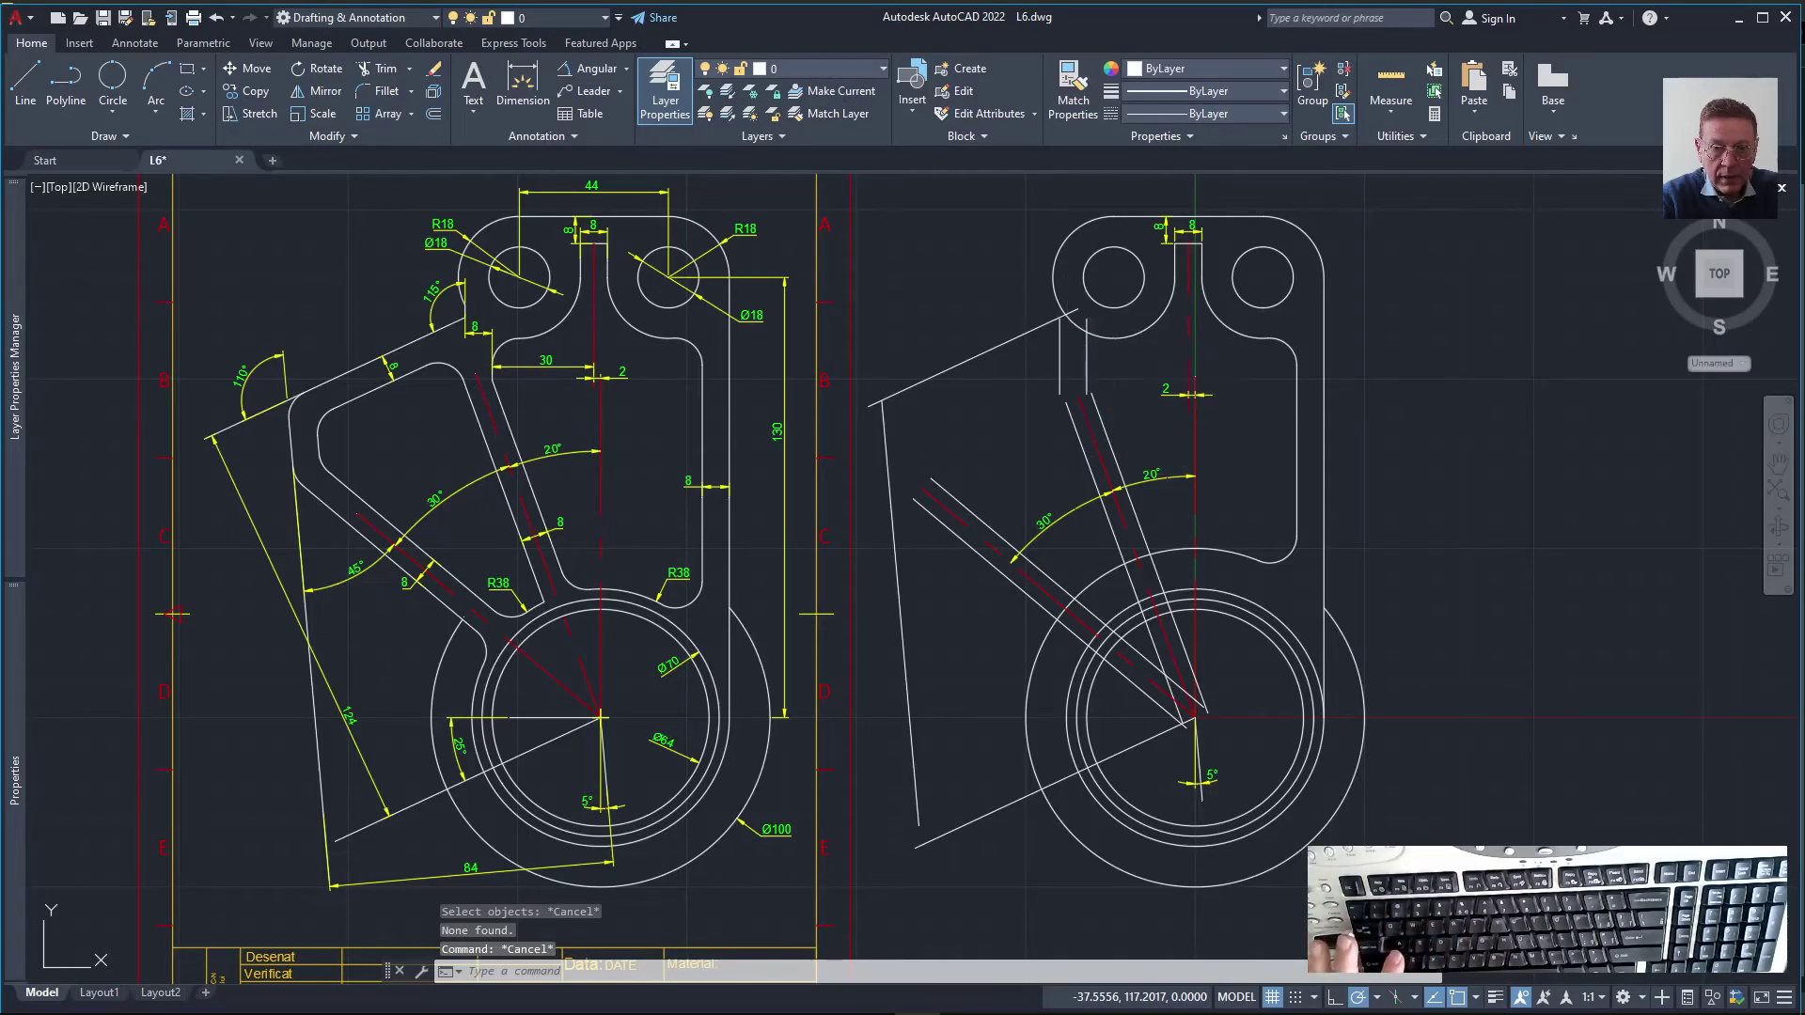
left_click(1069, 320)
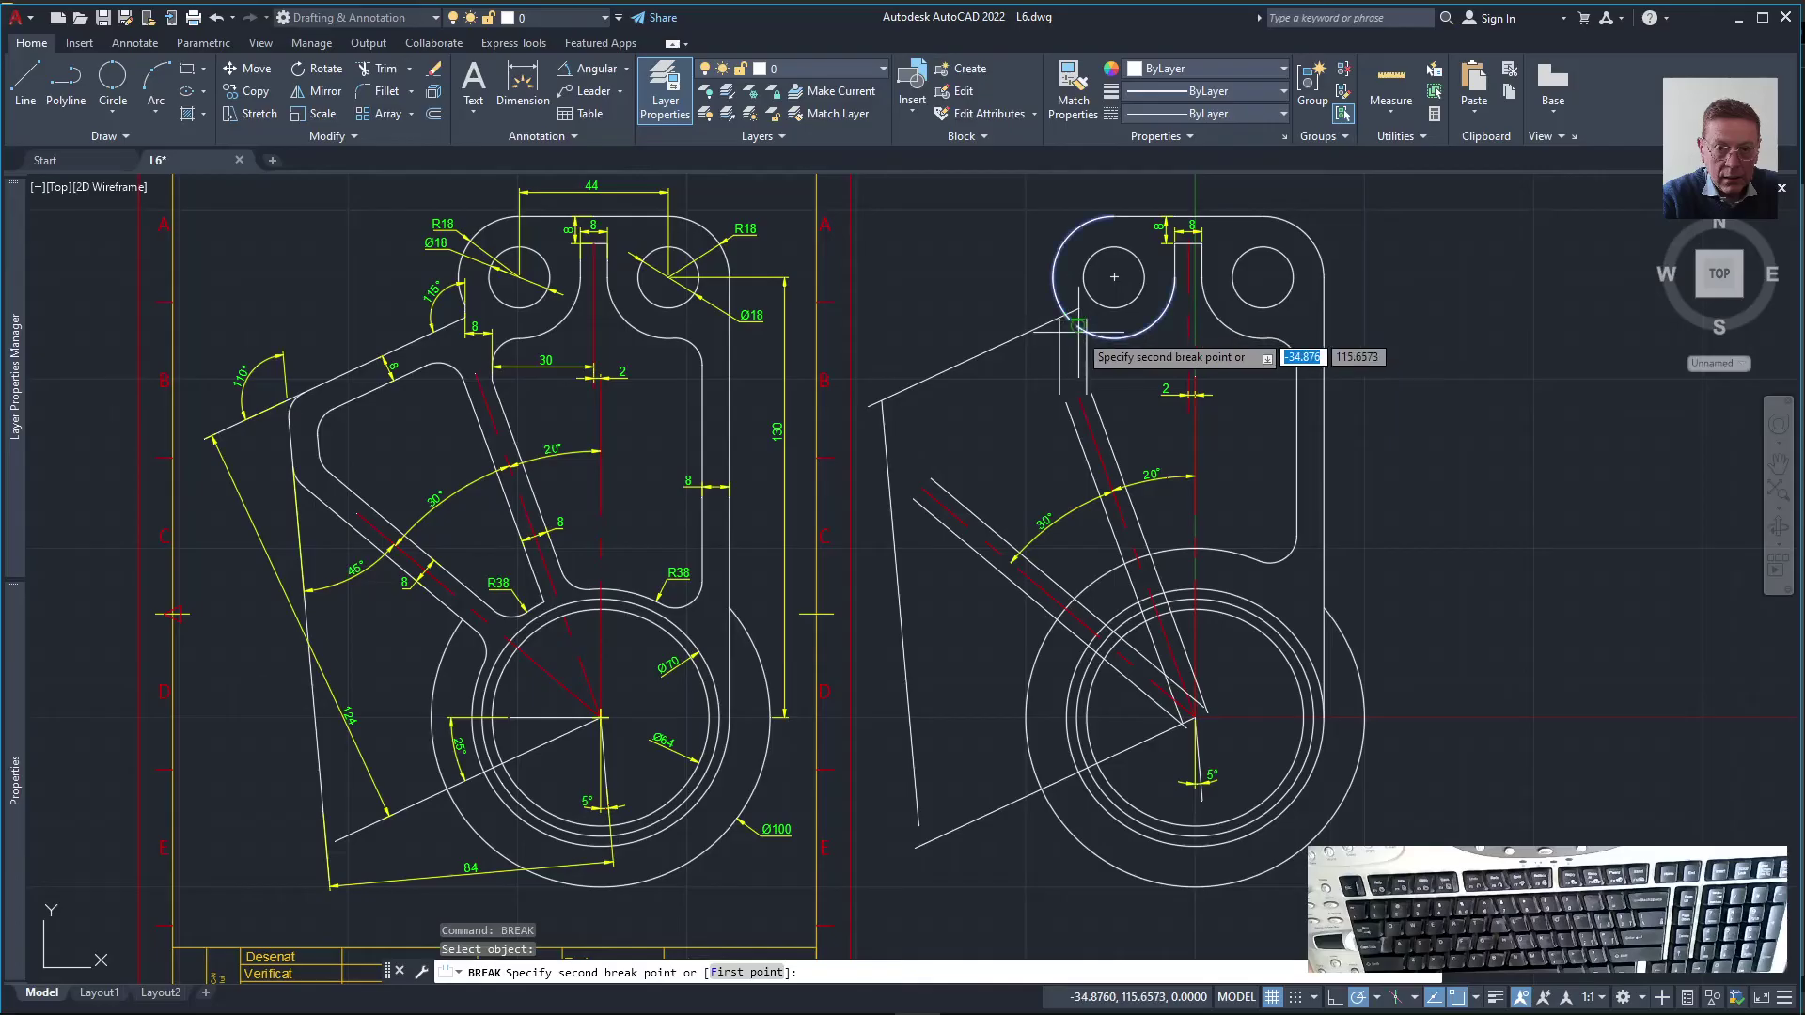
key("Escape")
key("Escape")
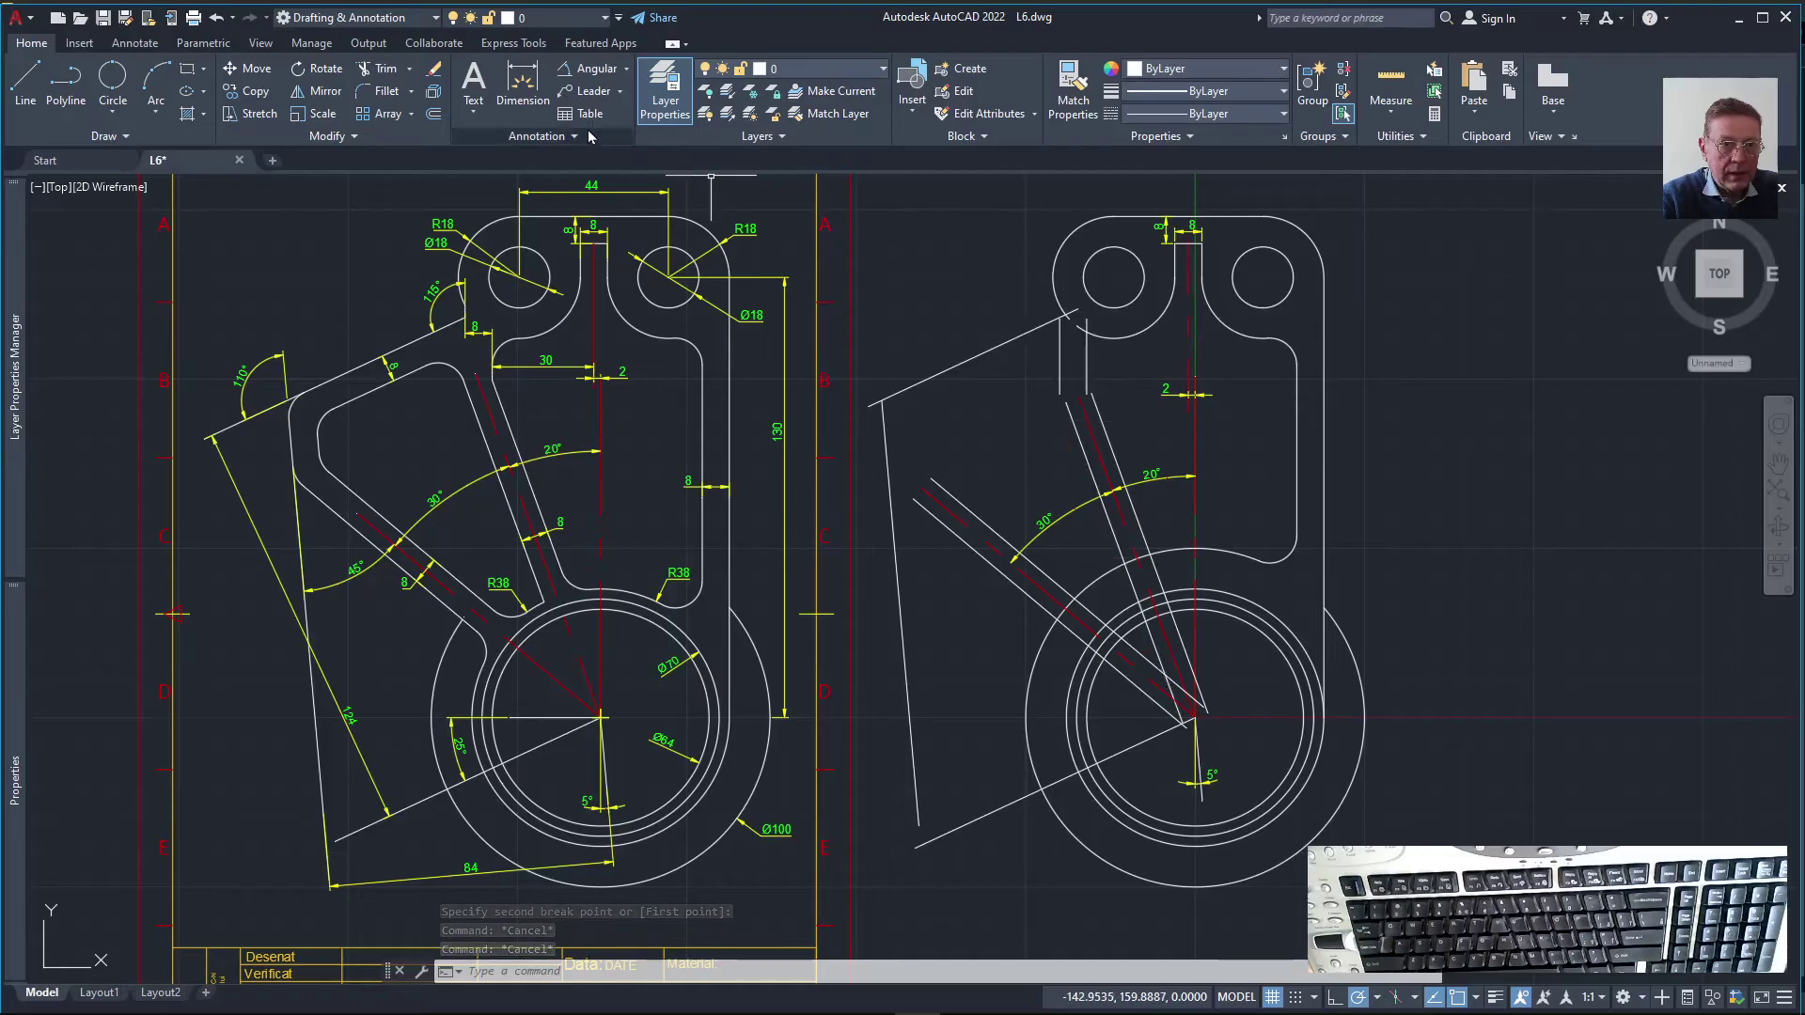
Fillet the left lobe's lower arc and the inner vertical line beneath it with radius 8
left_click(383, 92)
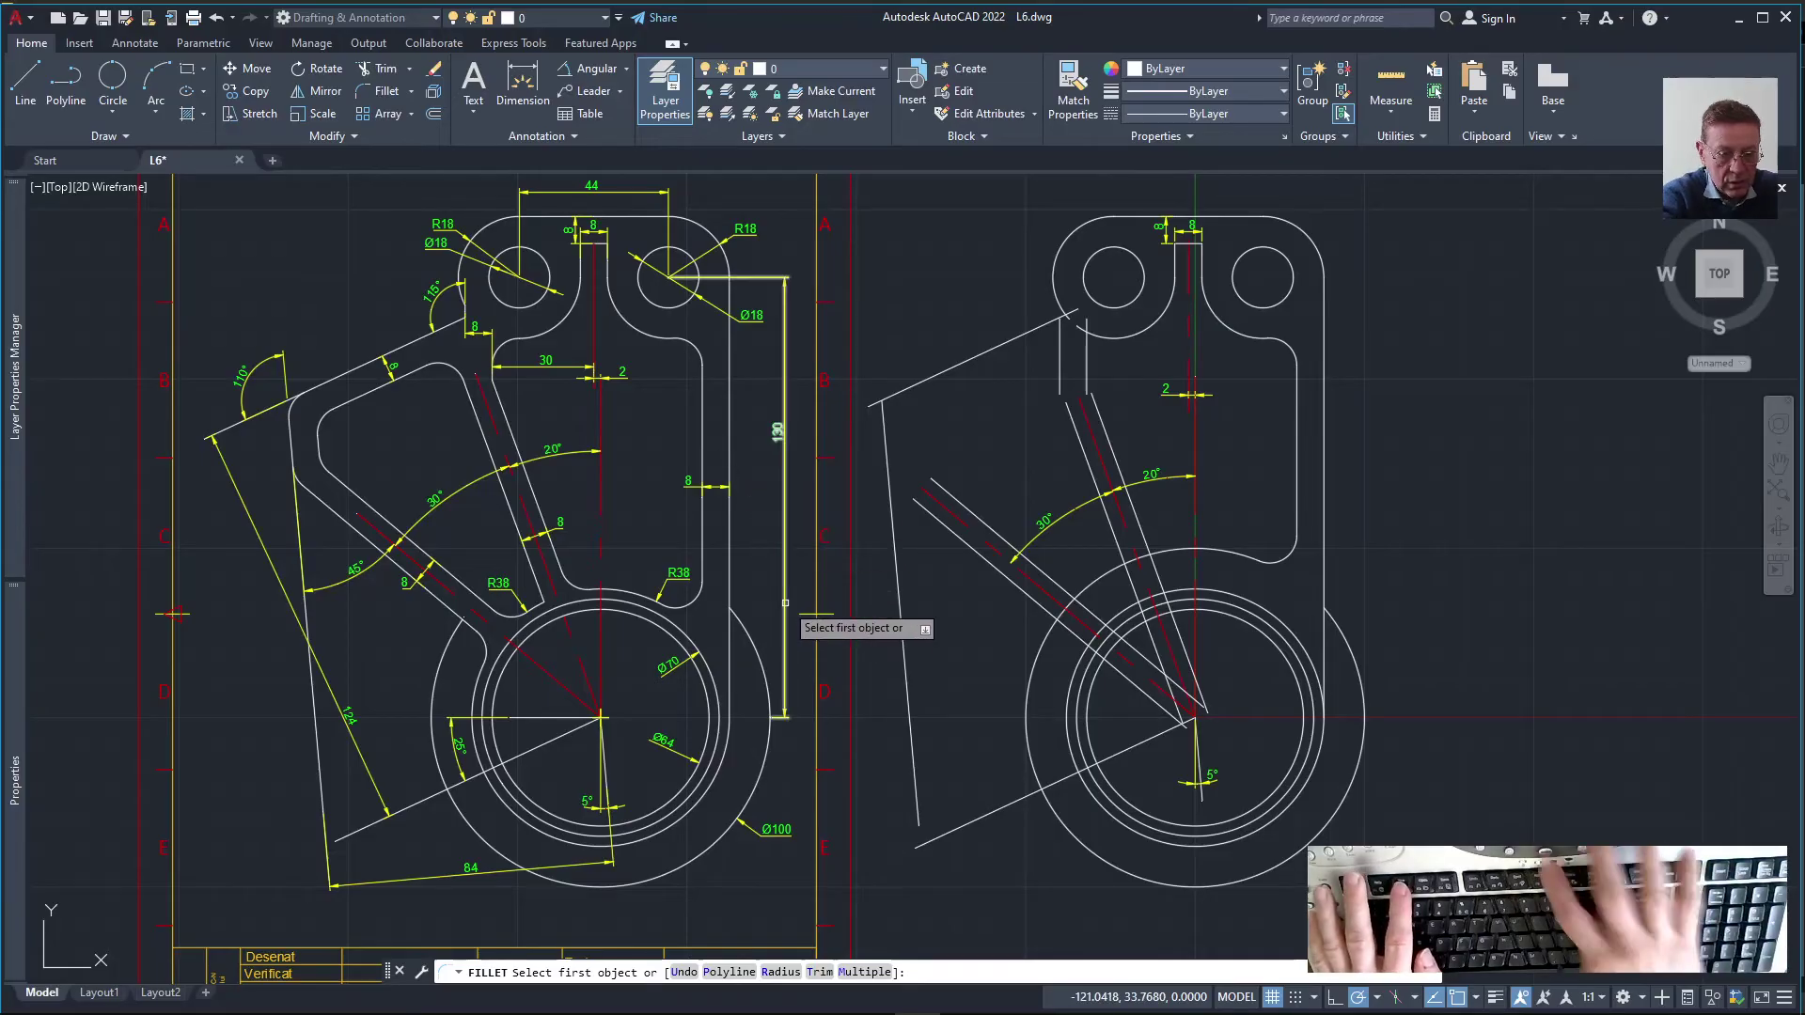
key("F2")
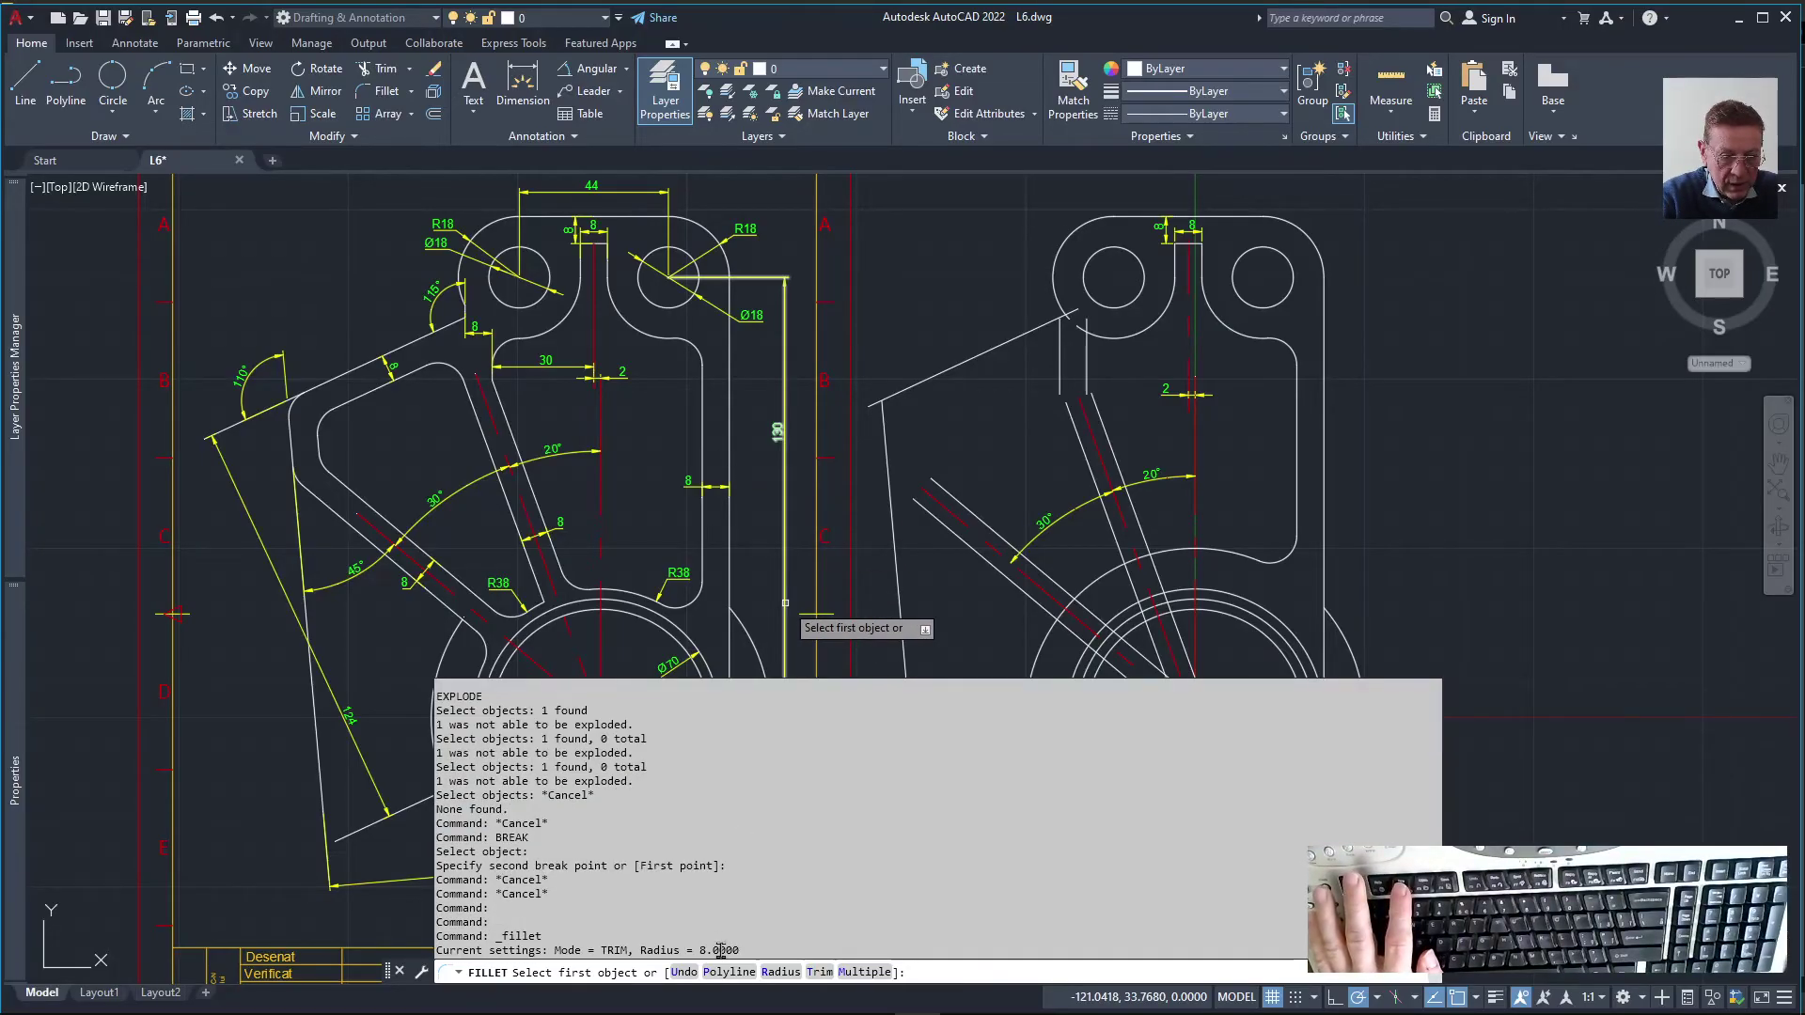
key("F2")
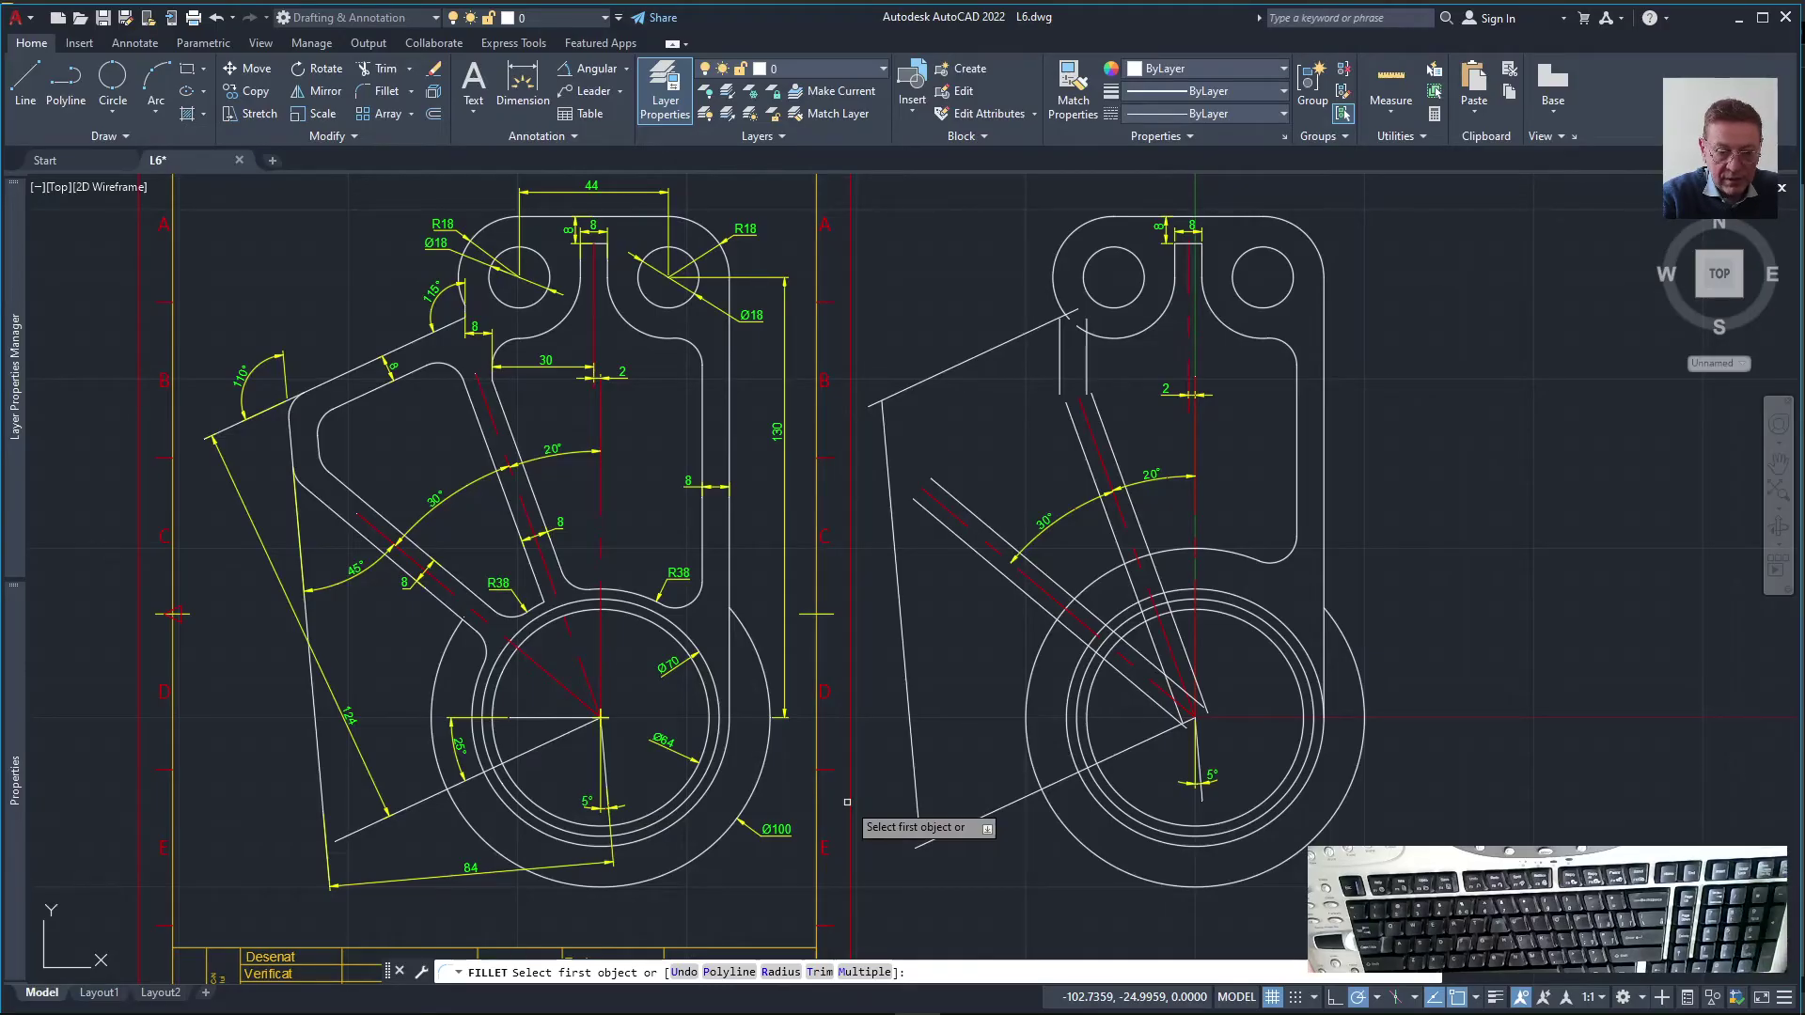
left_click(1097, 335)
left_click(1089, 352)
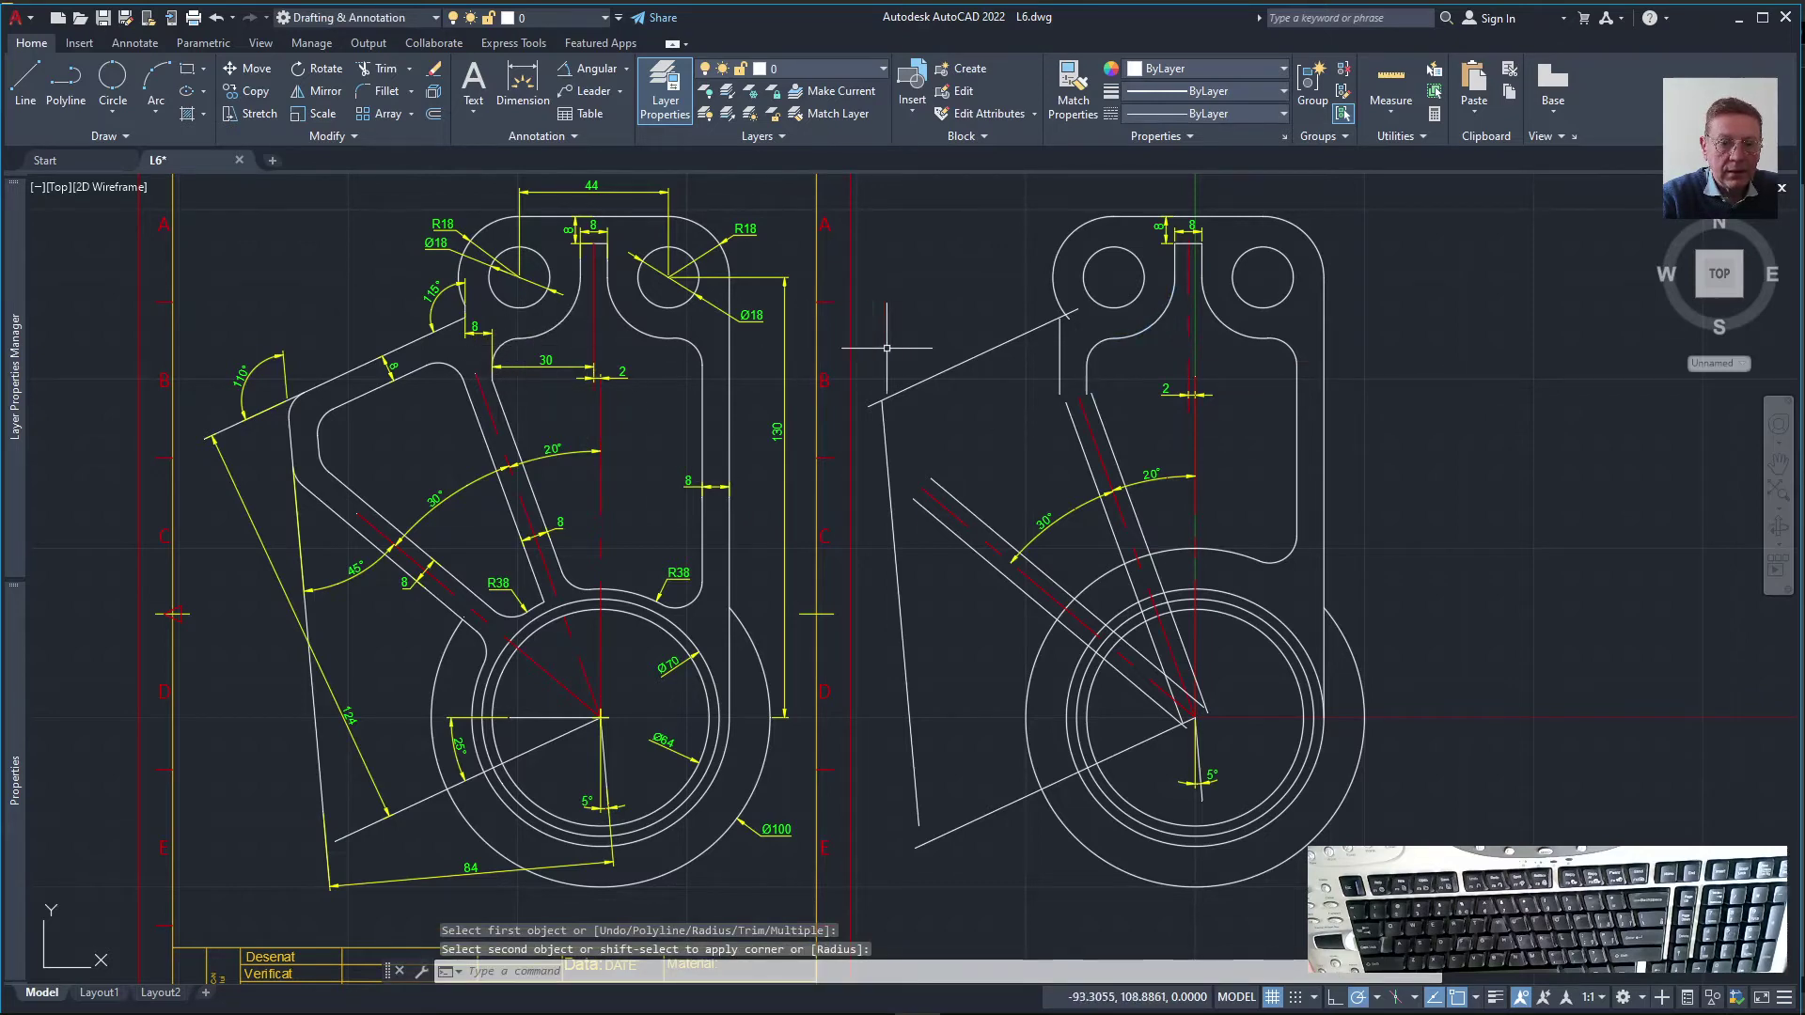
Extend the right edge of the 20° rib up to the filleted vertical line, and trim the vertical line's excess below the junction
scroll(1161, 399, "up", 5)
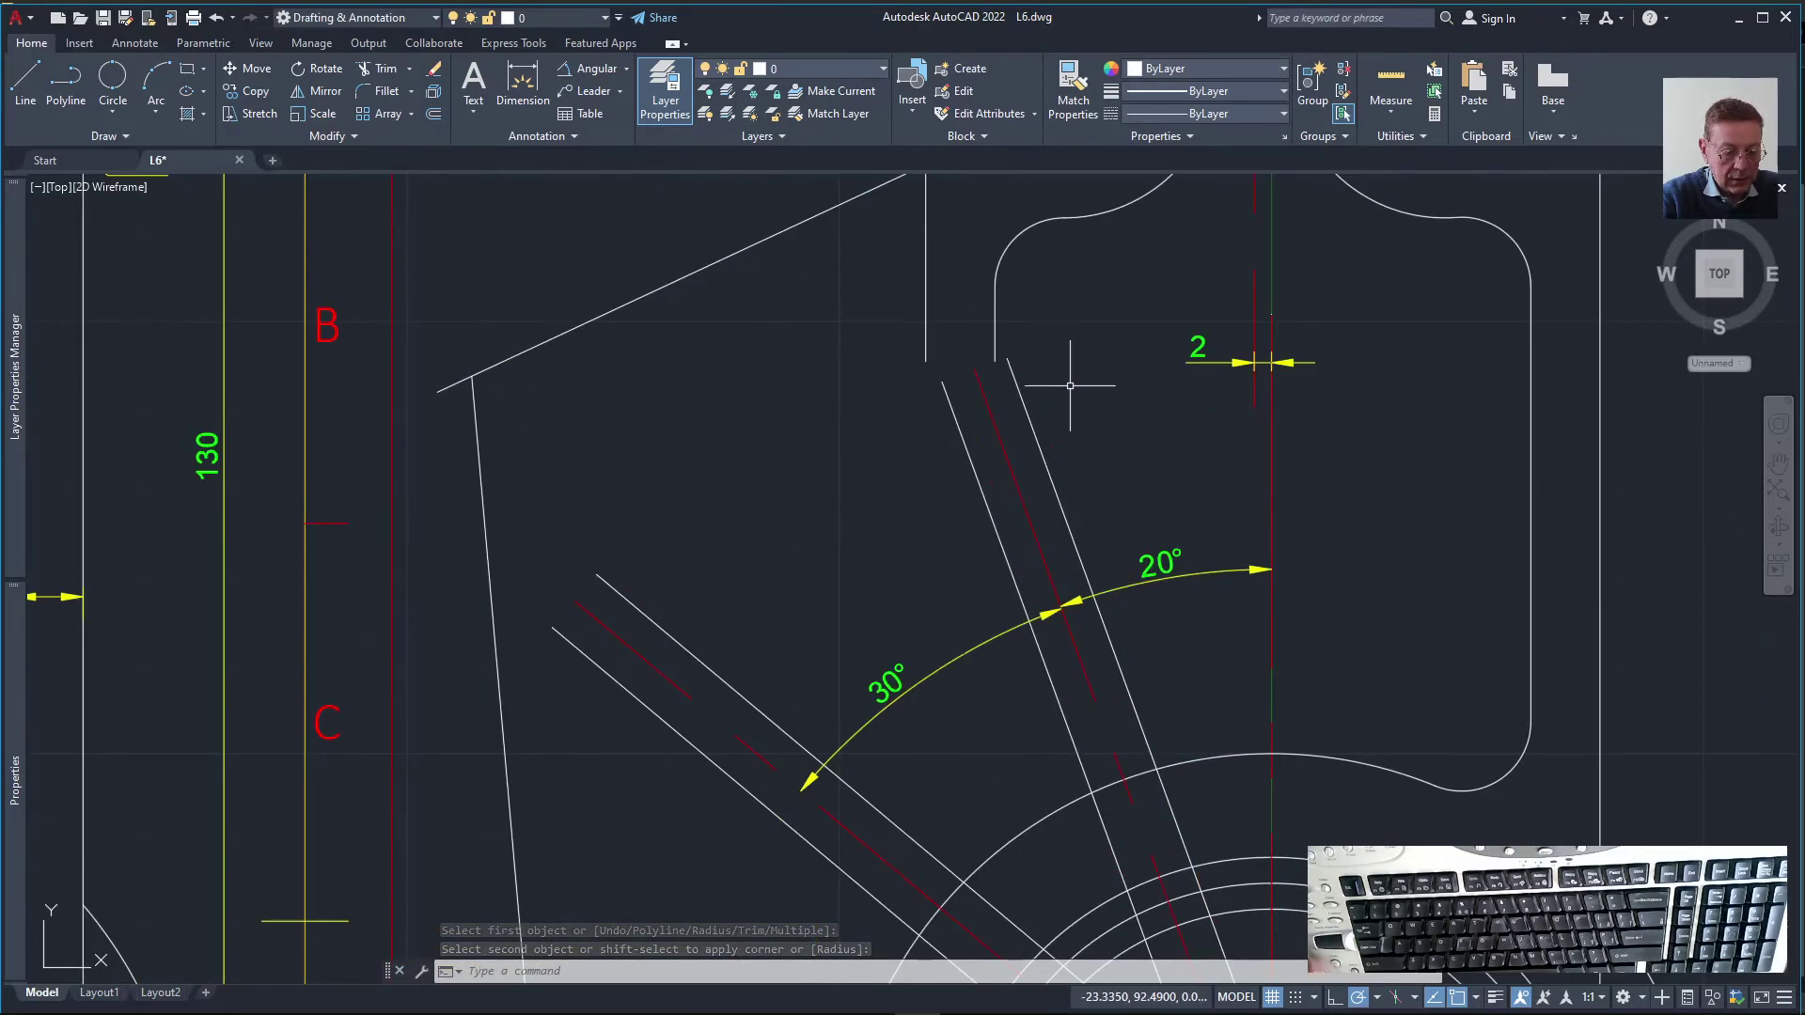
type("ex")
key("Return")
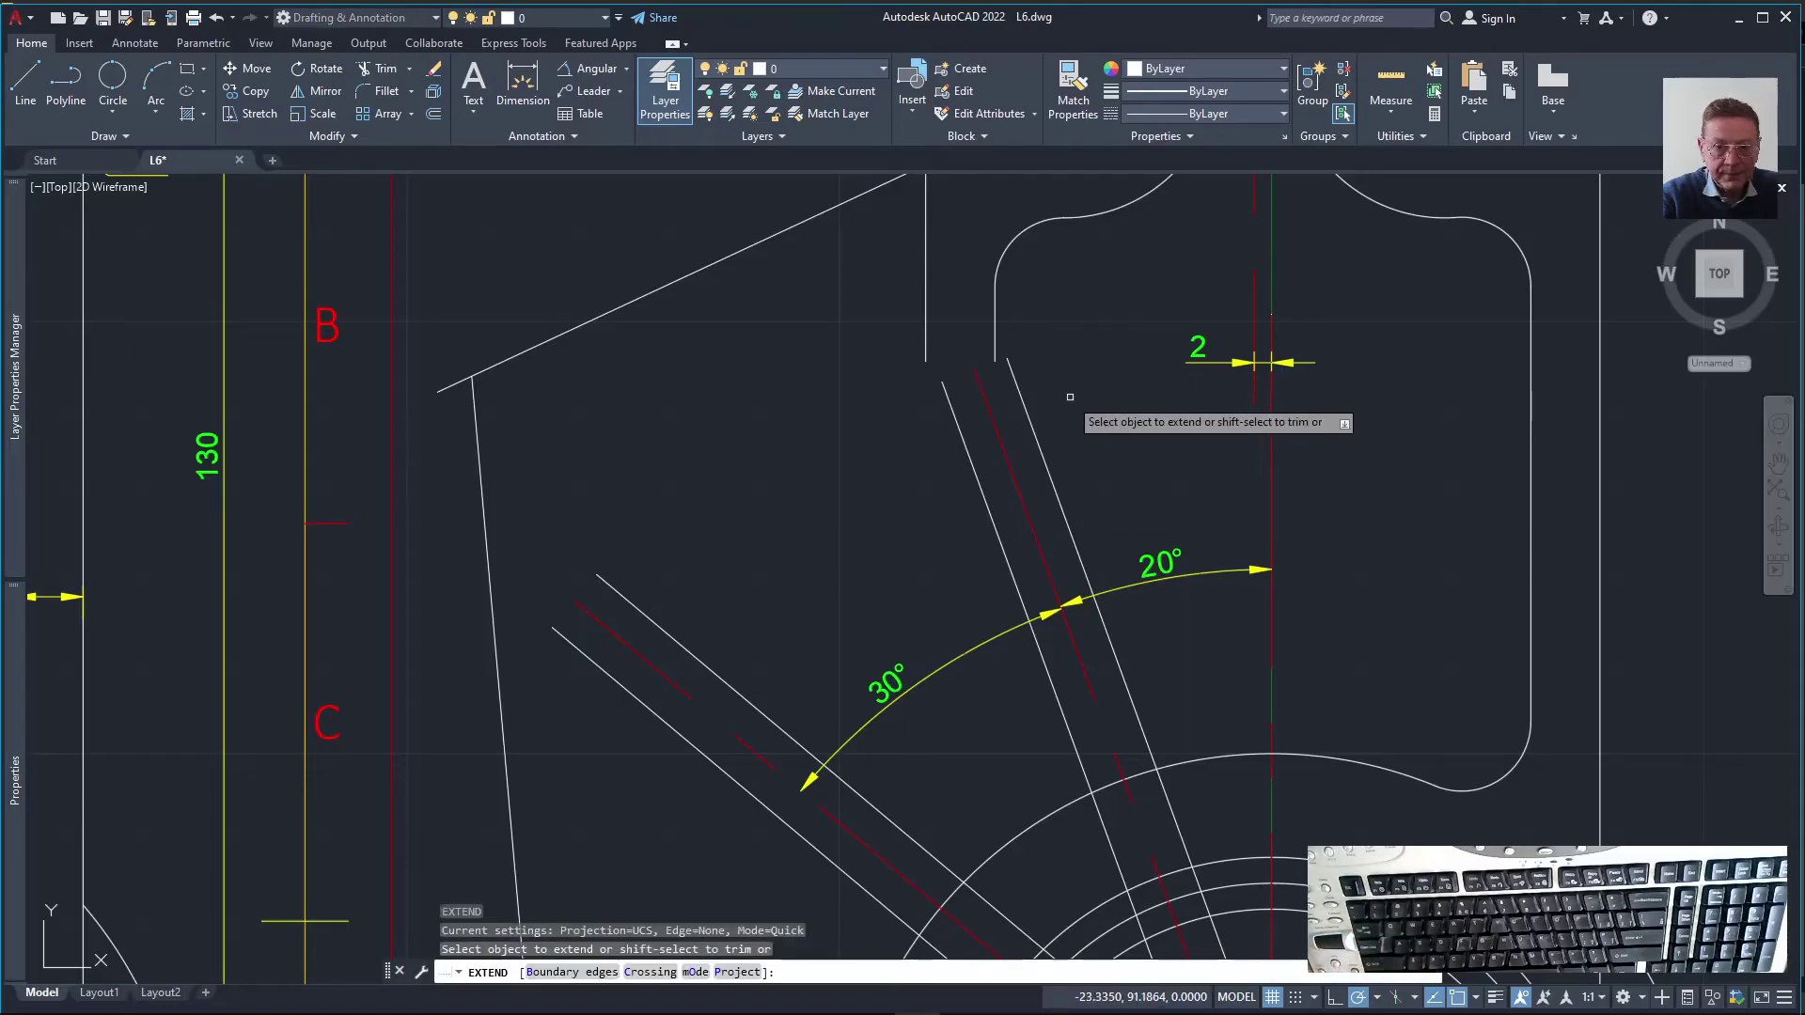
left_click(1017, 384)
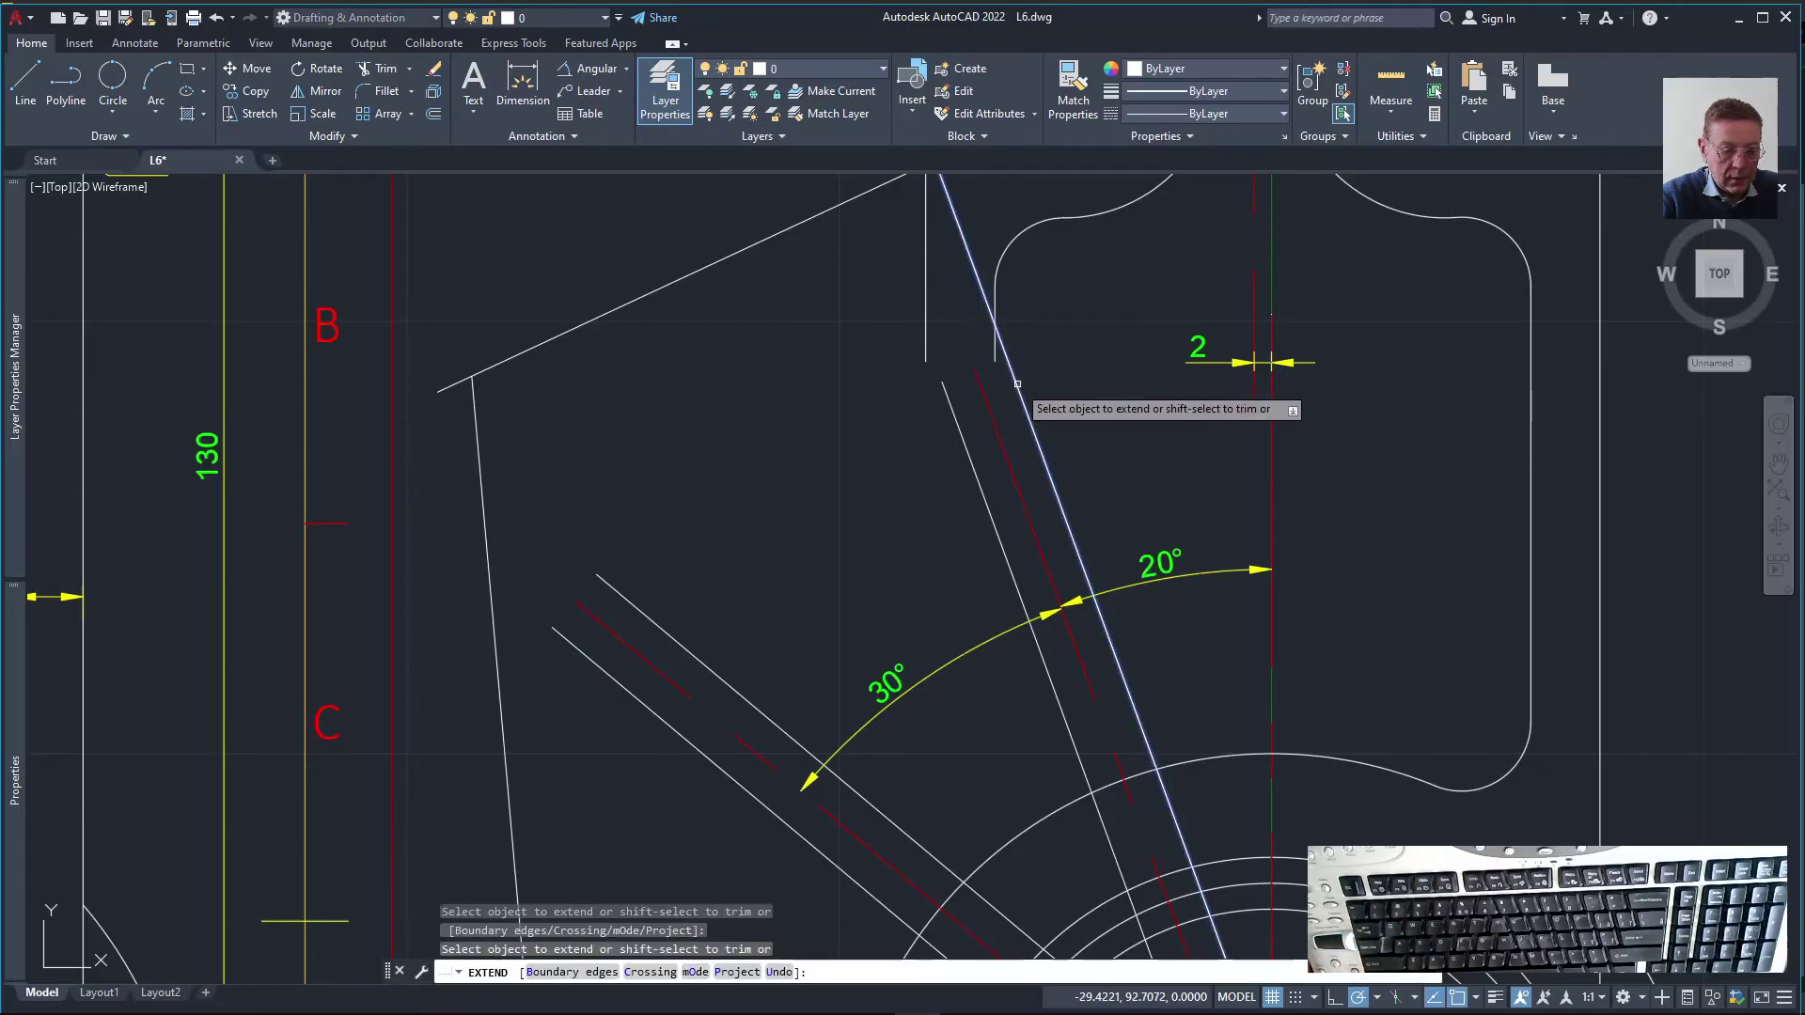
key("Escape")
type("tr")
key("space")
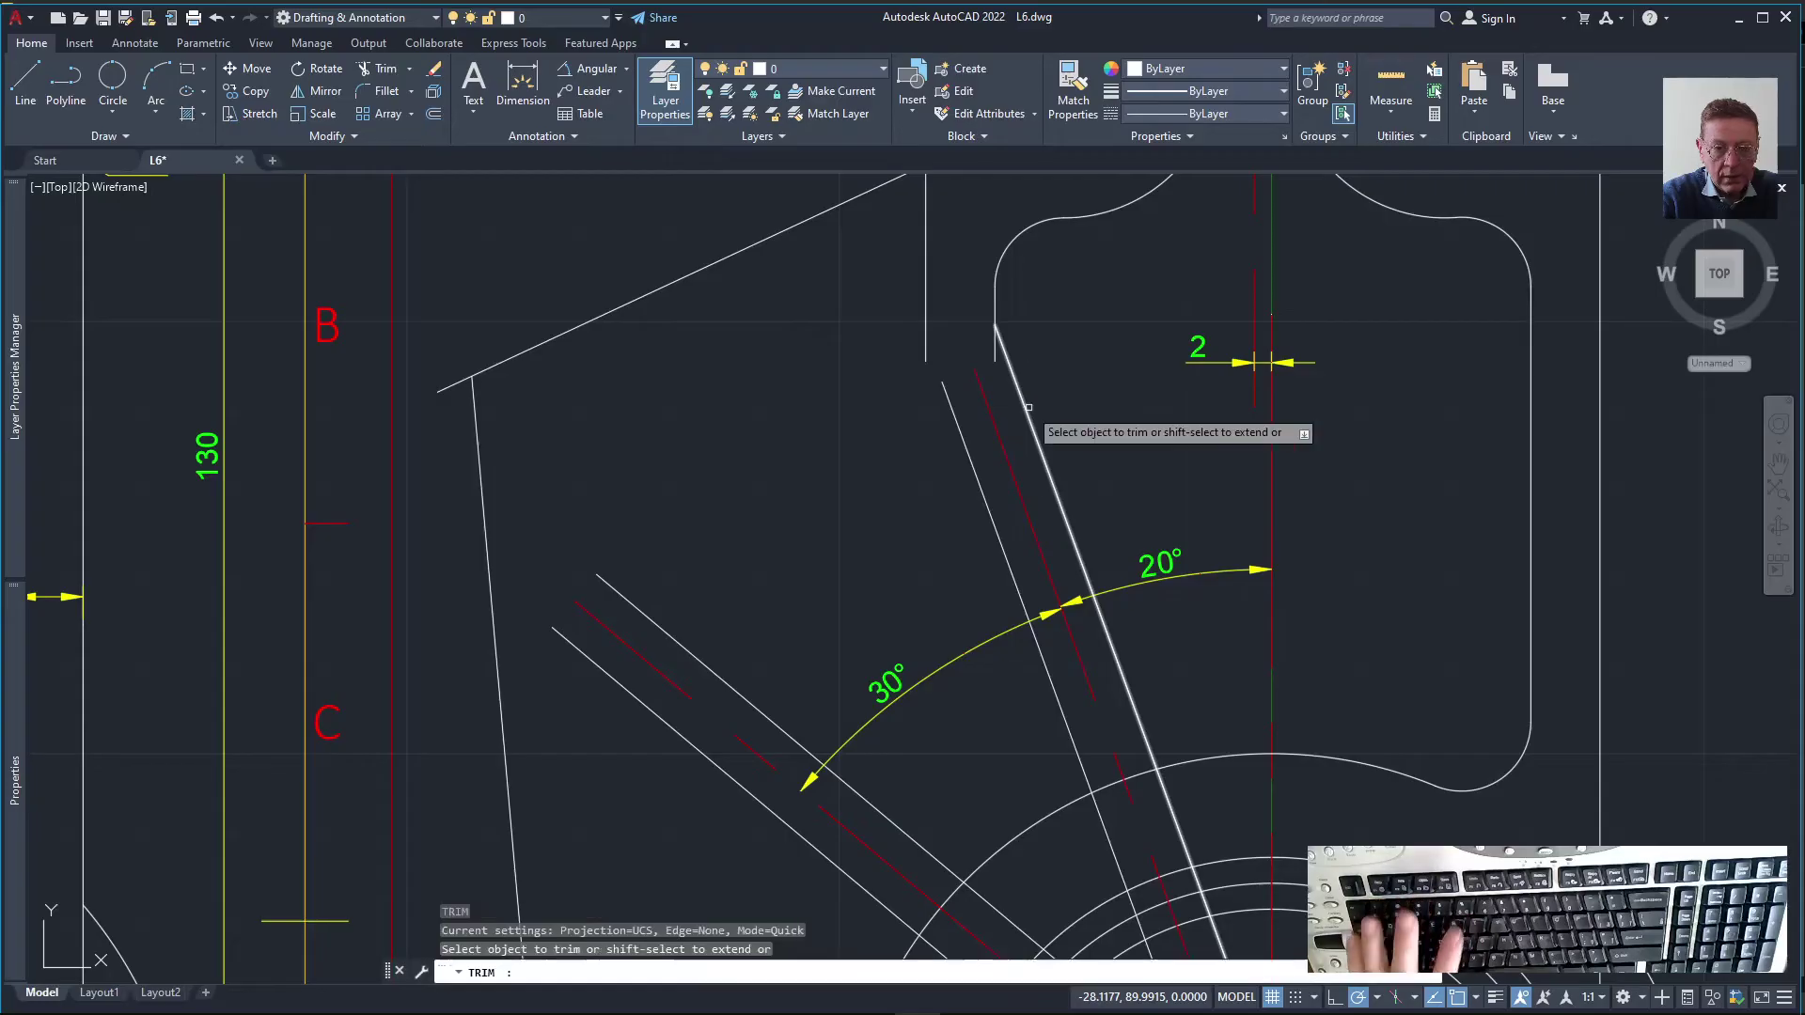
left_click(995, 348)
key("Escape")
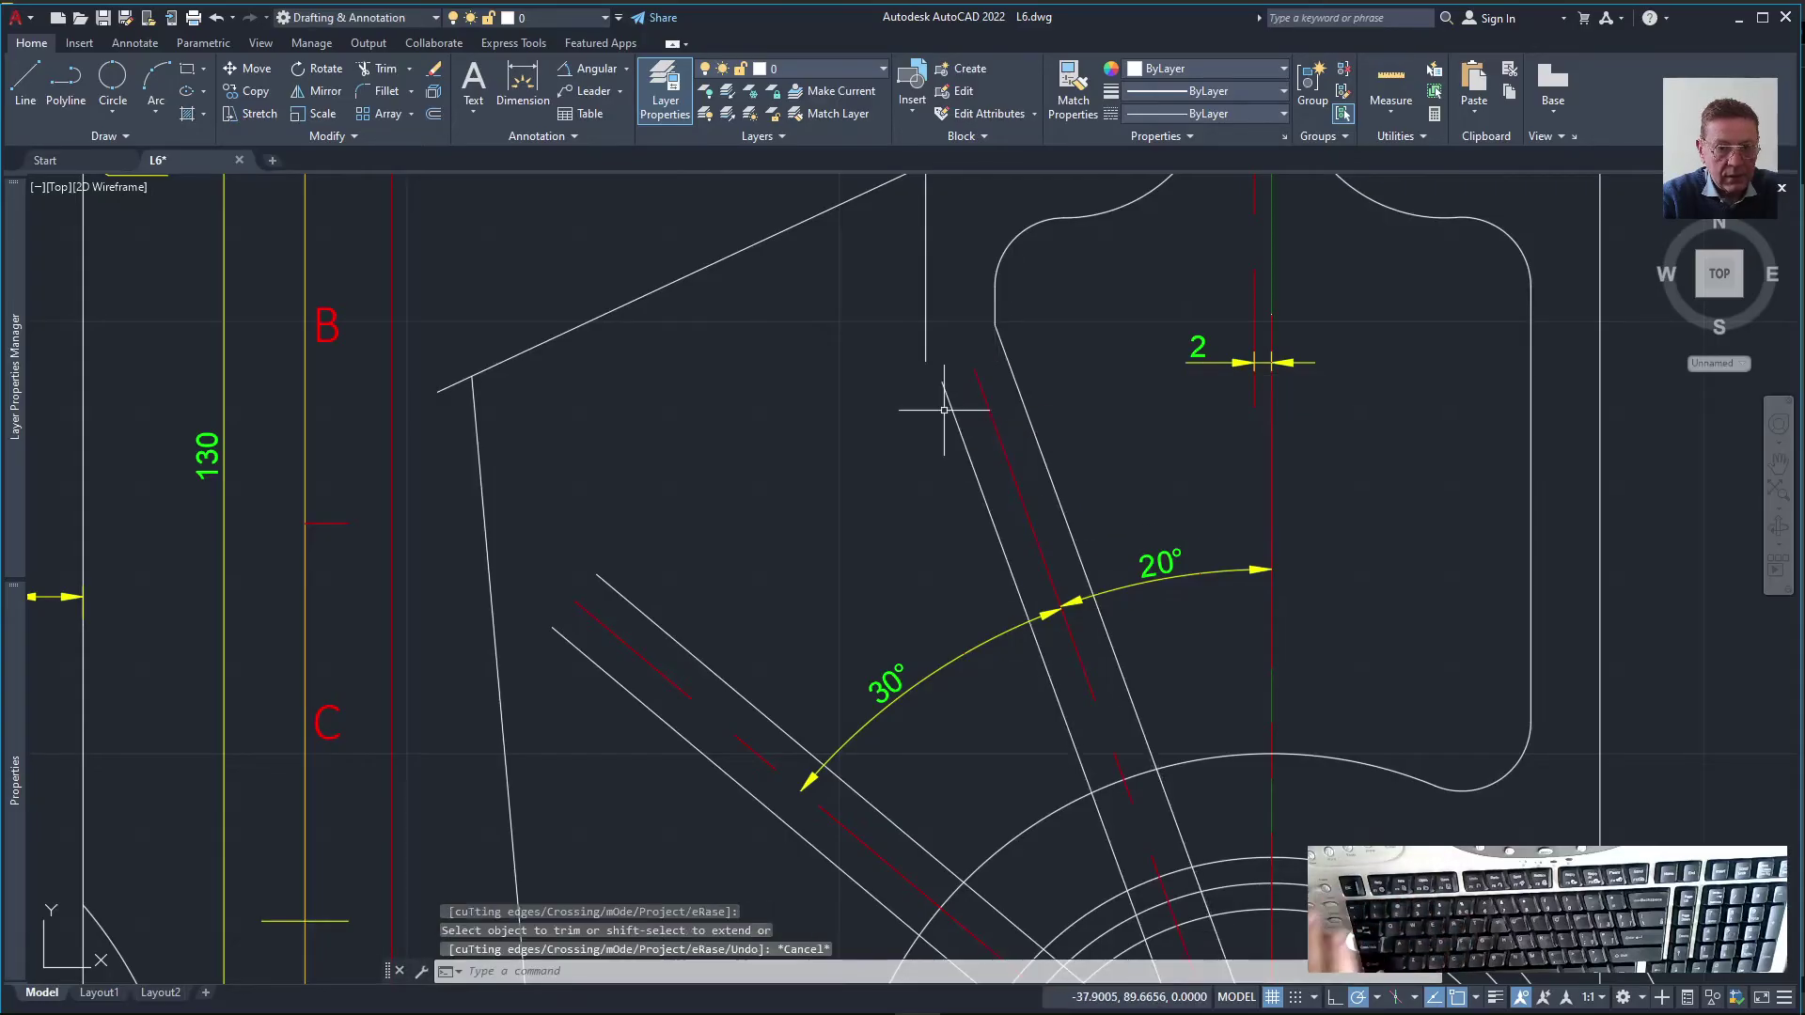
Stretch the upper end of the outer vertical line upward past the lobe arc, making it about 30 units long
scroll(944, 409, "down", 4)
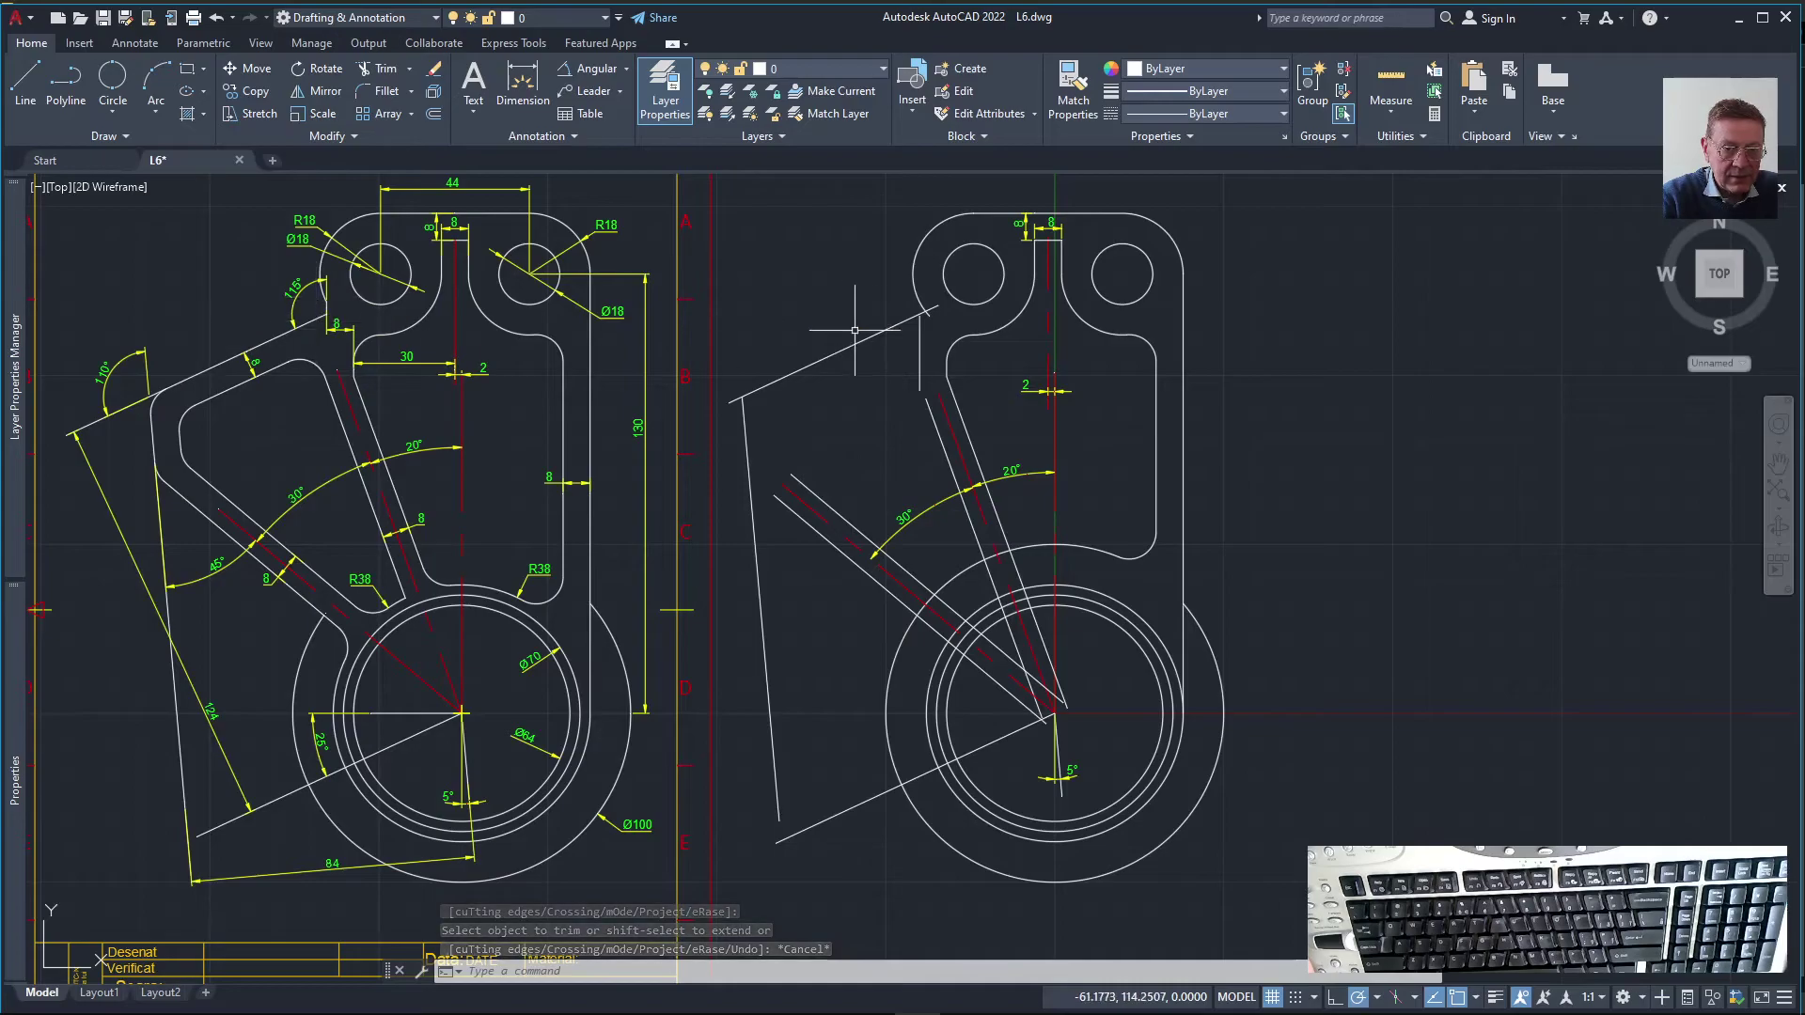
left_click(919, 348)
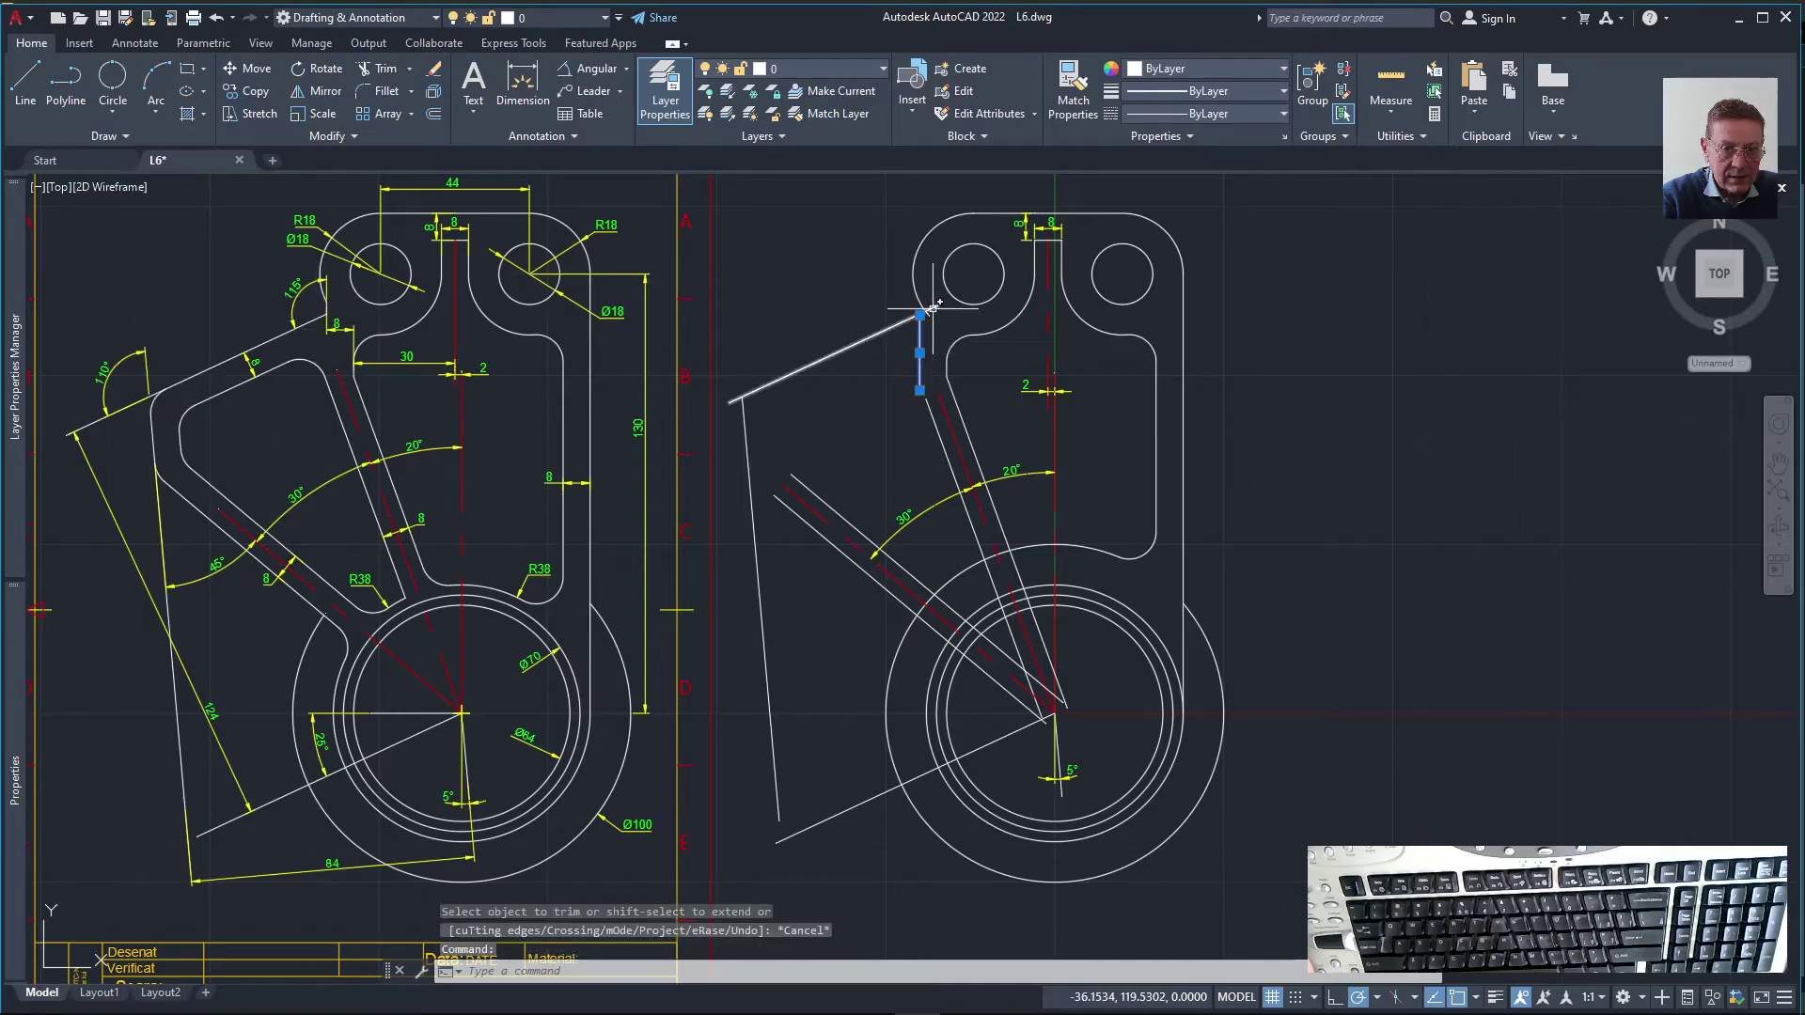
scroll(931, 307, "up", 4)
left_click(899, 322)
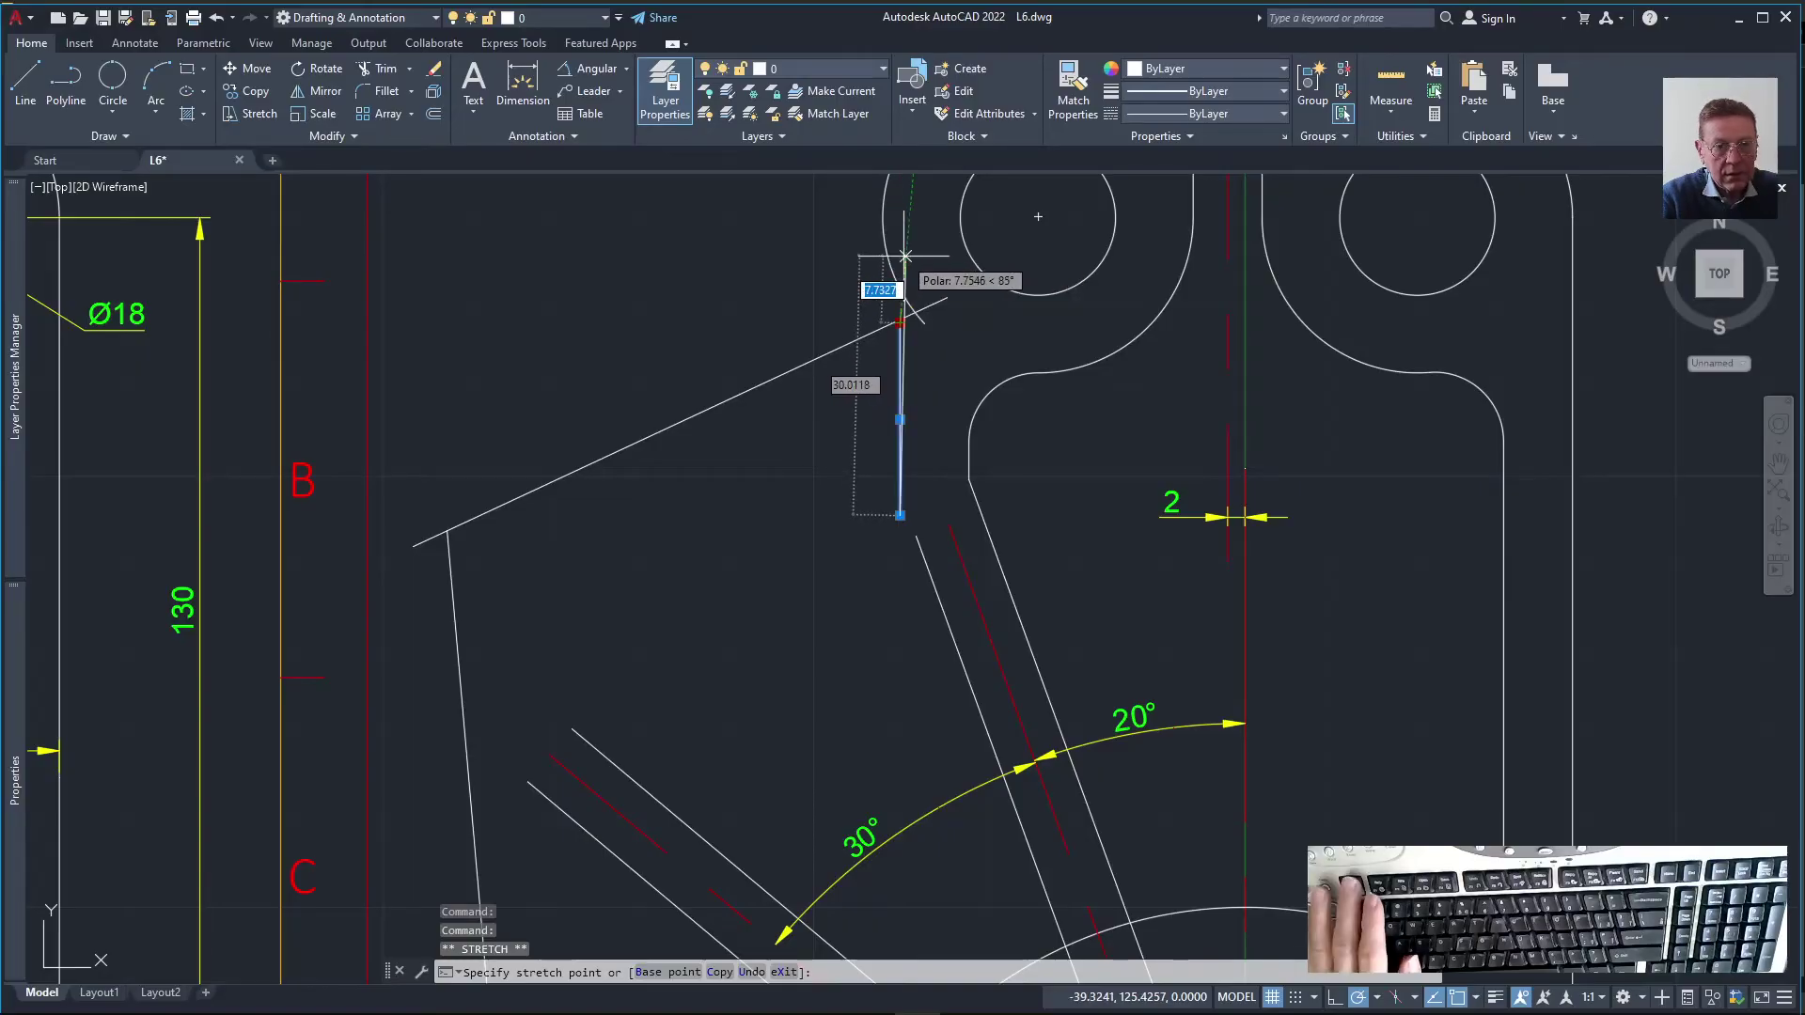
key("Escape")
key("Escape")
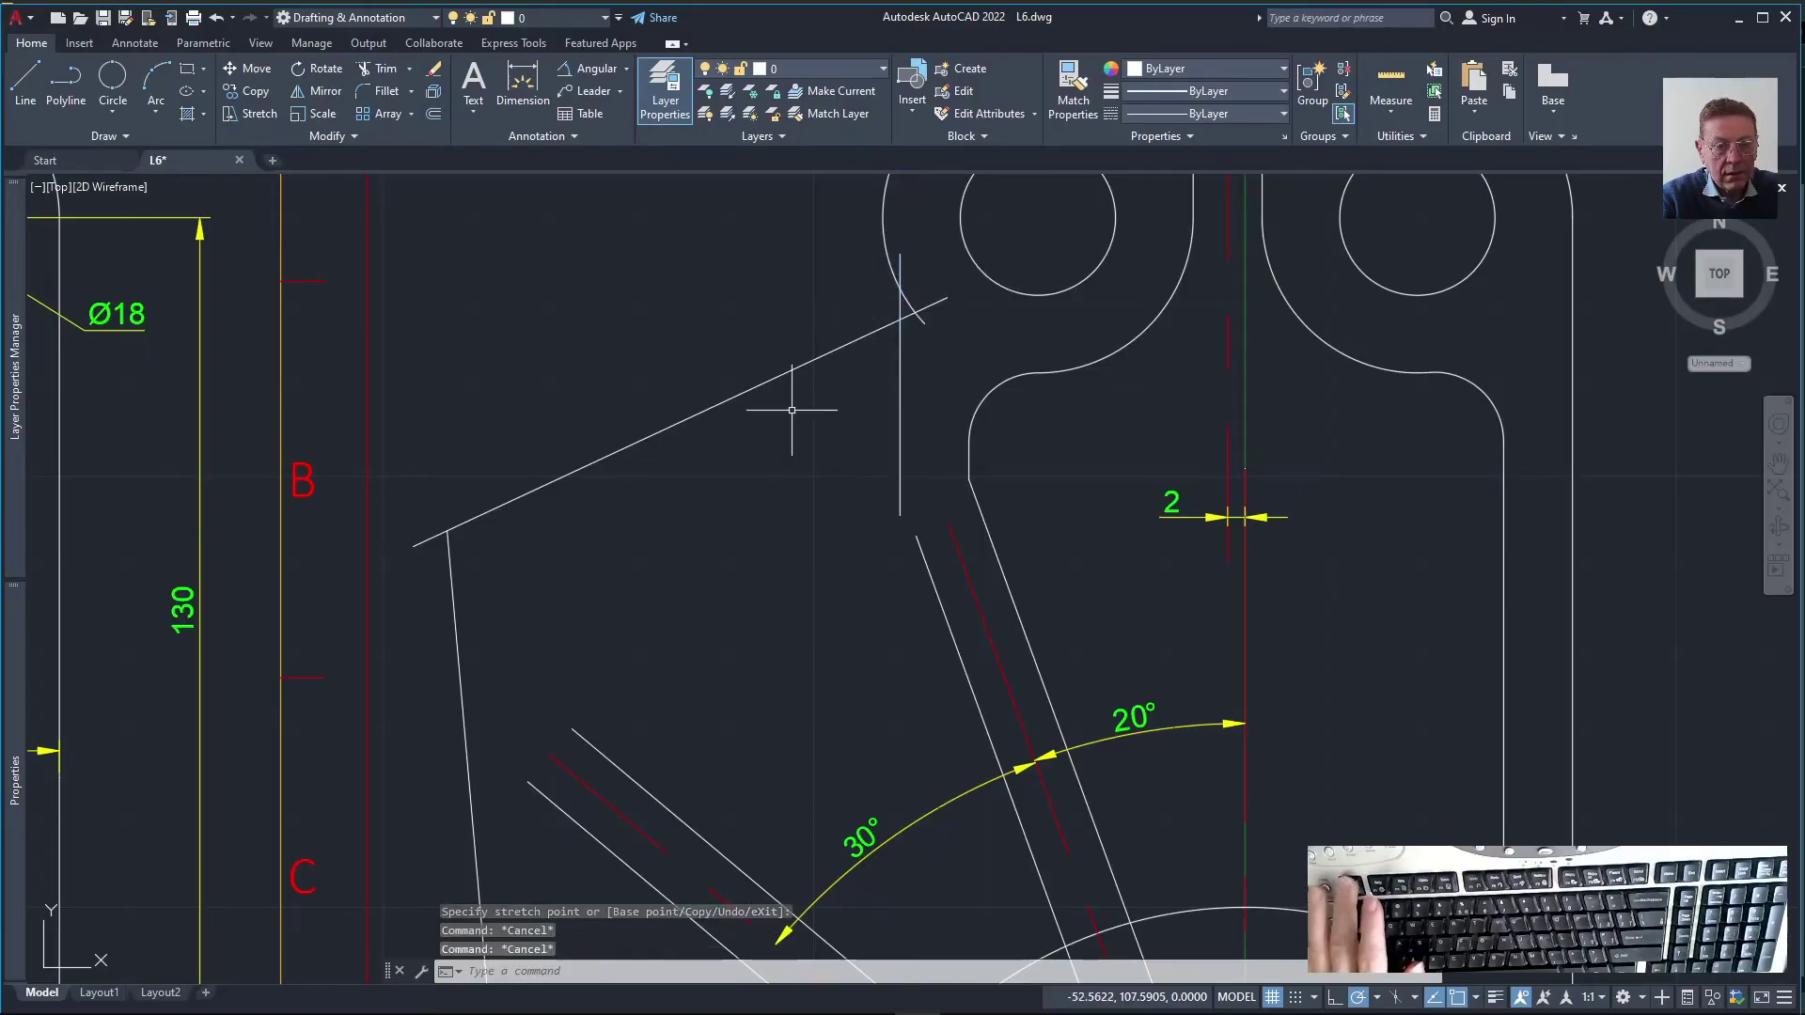
Trim the slanted edge, lobe arc and outer vertical line where they cross, removing the vertical part below the slanted edge
scroll(791, 411, "down", 4)
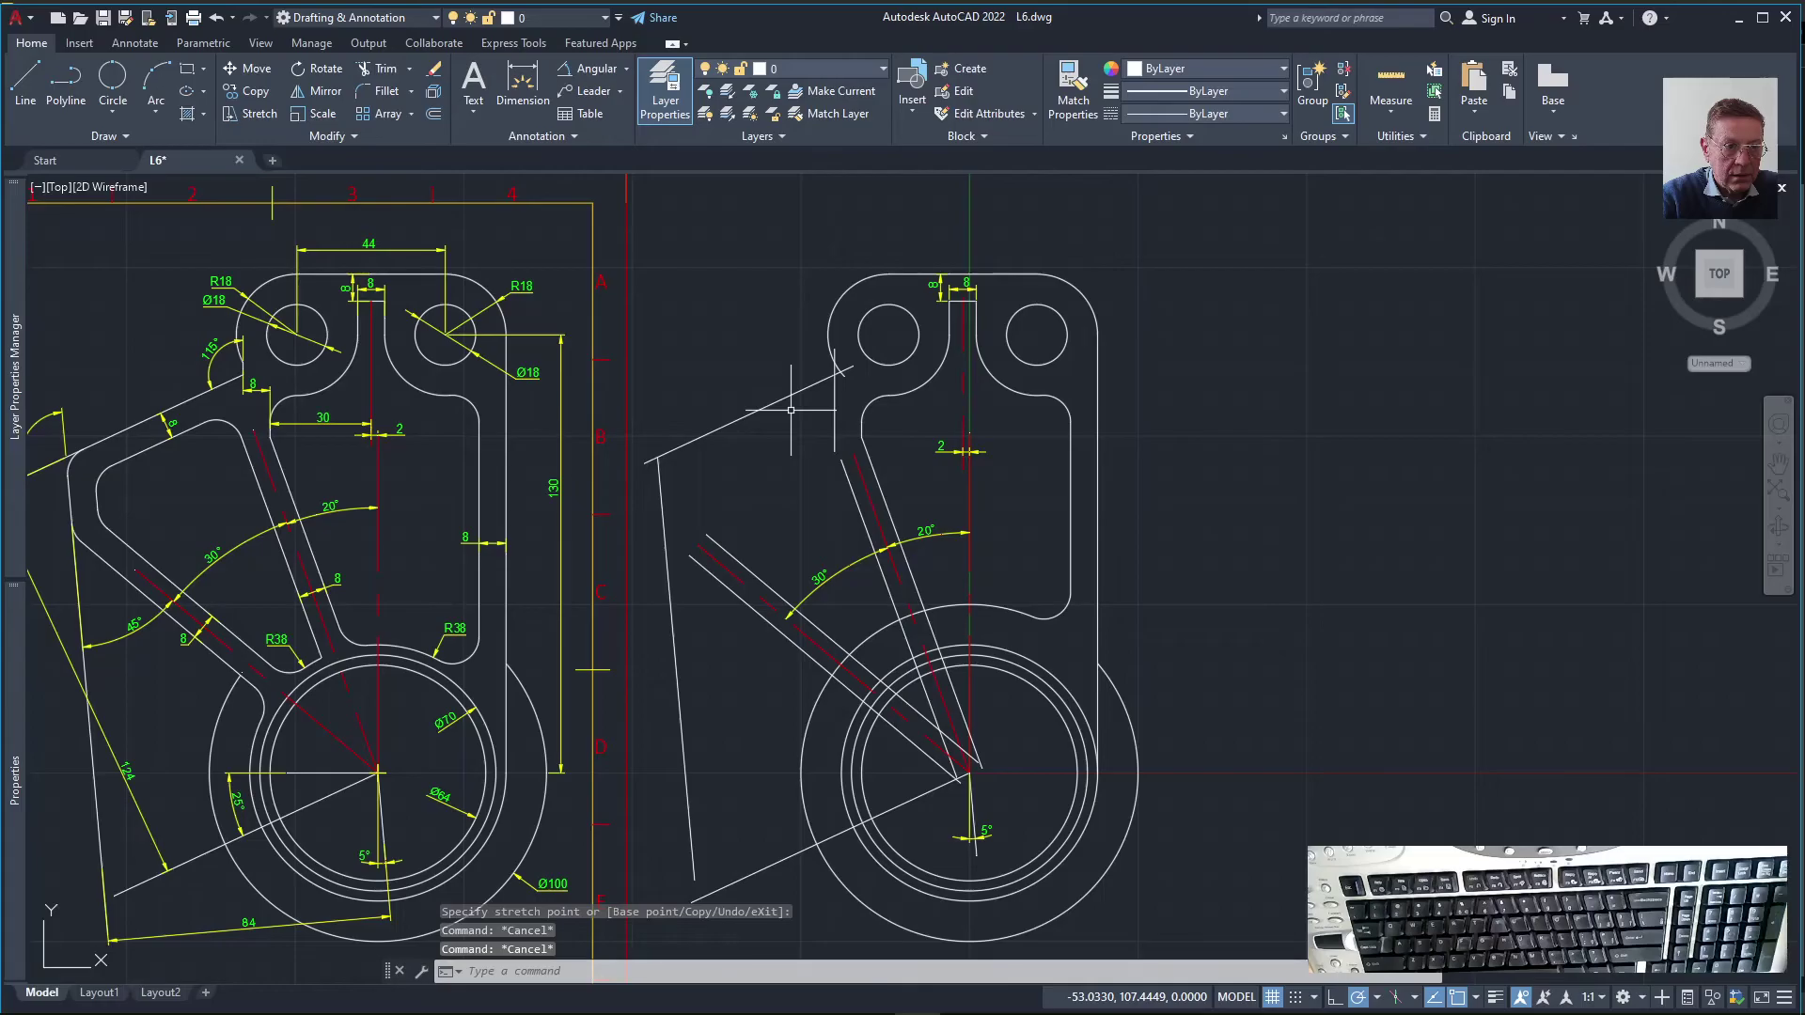
scroll(791, 404, "up", 3)
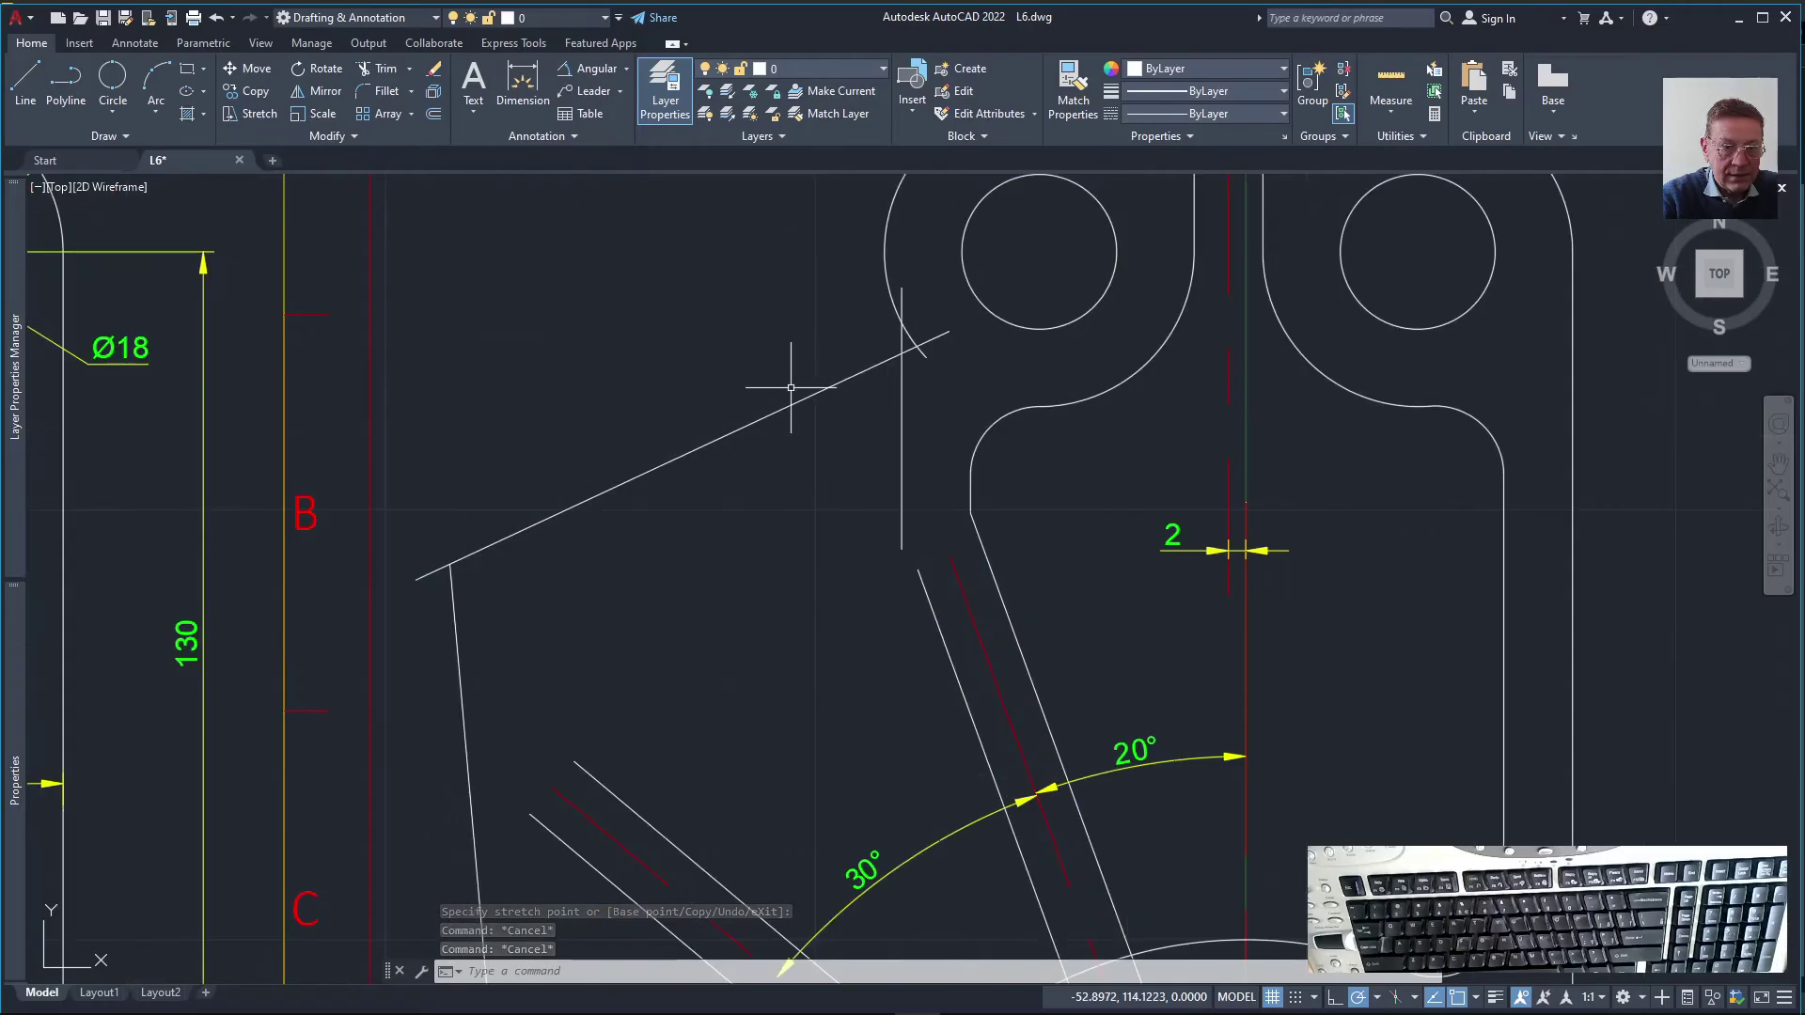
scroll(790, 390, "down", 3)
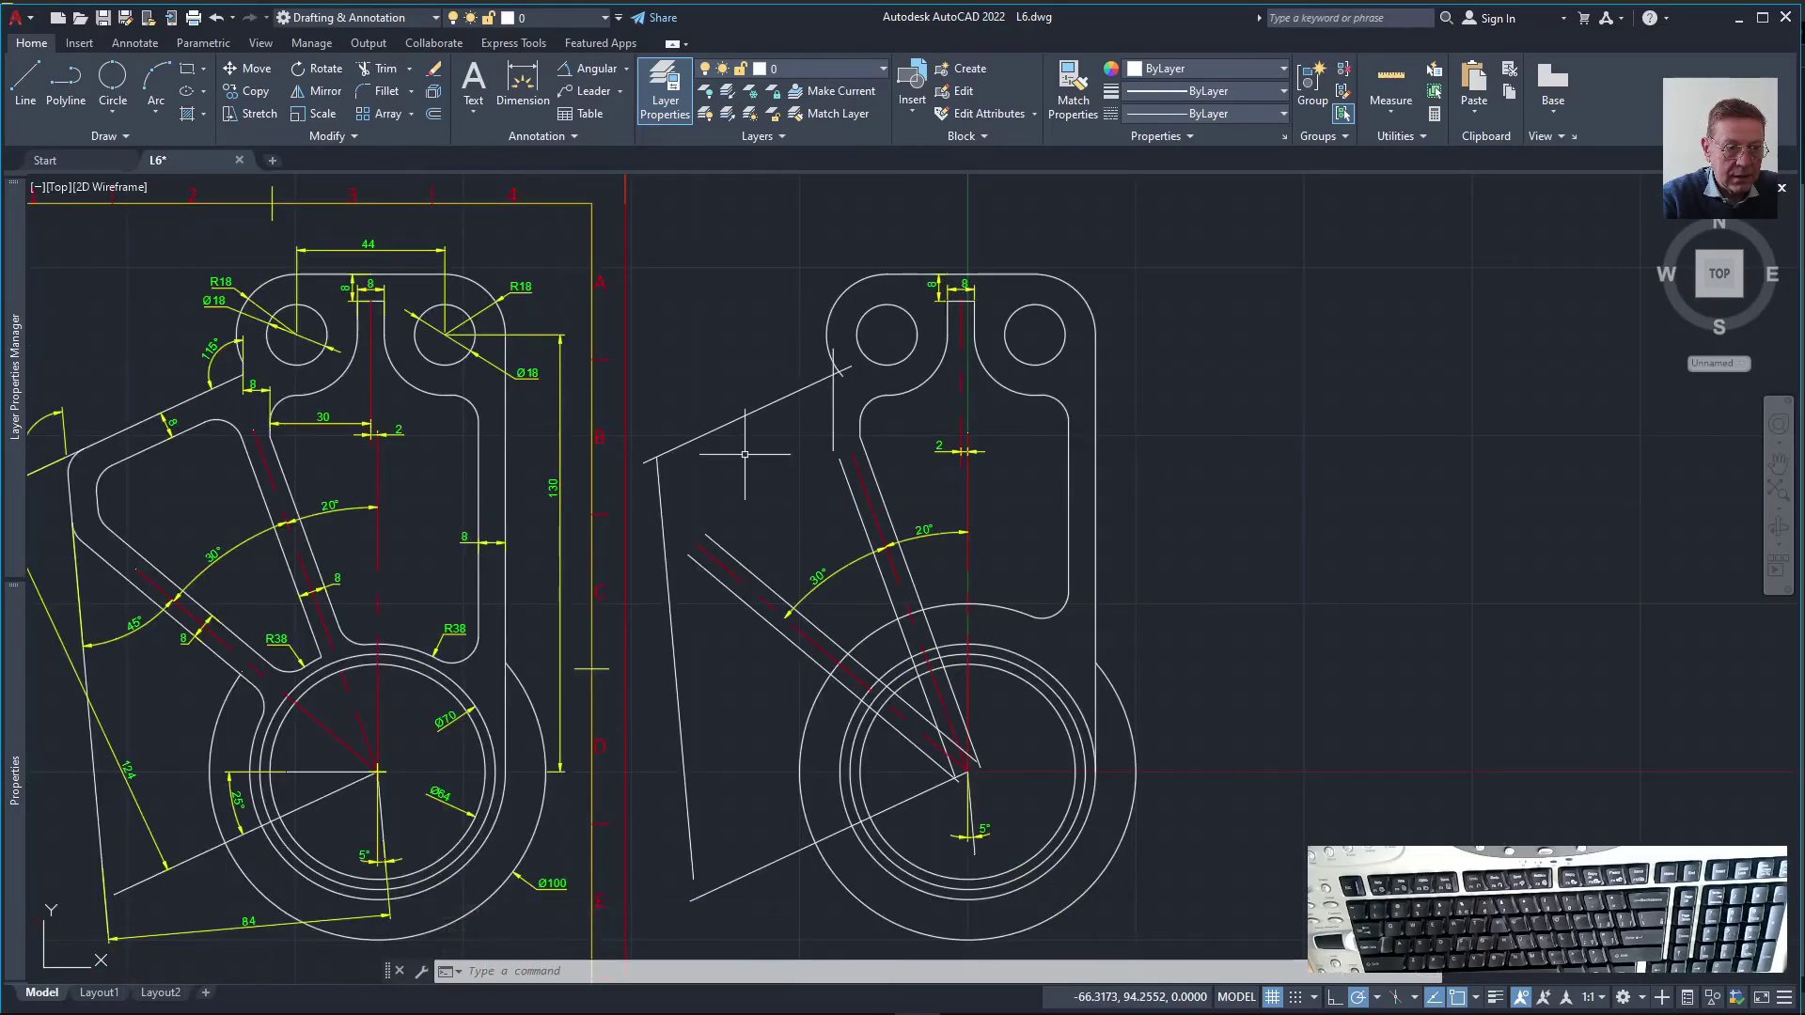
scroll(746, 458, "up", 3)
type("tr")
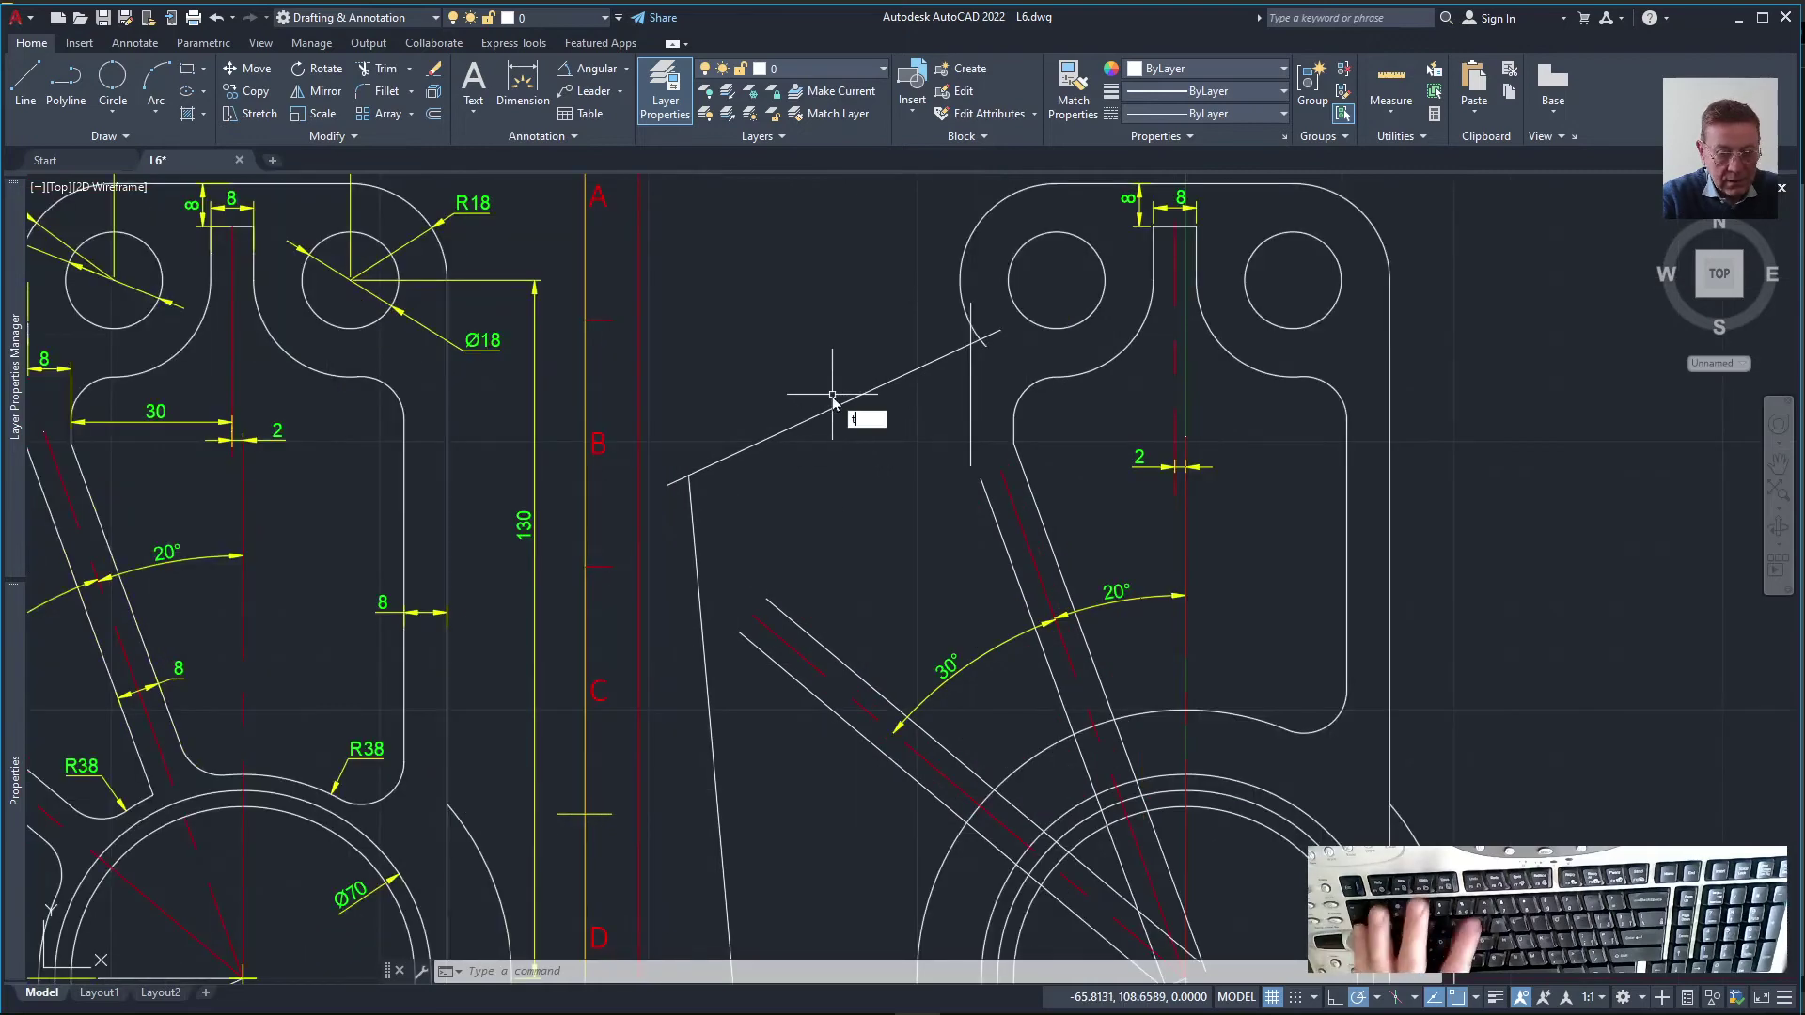
key("Return")
left_click(986, 344)
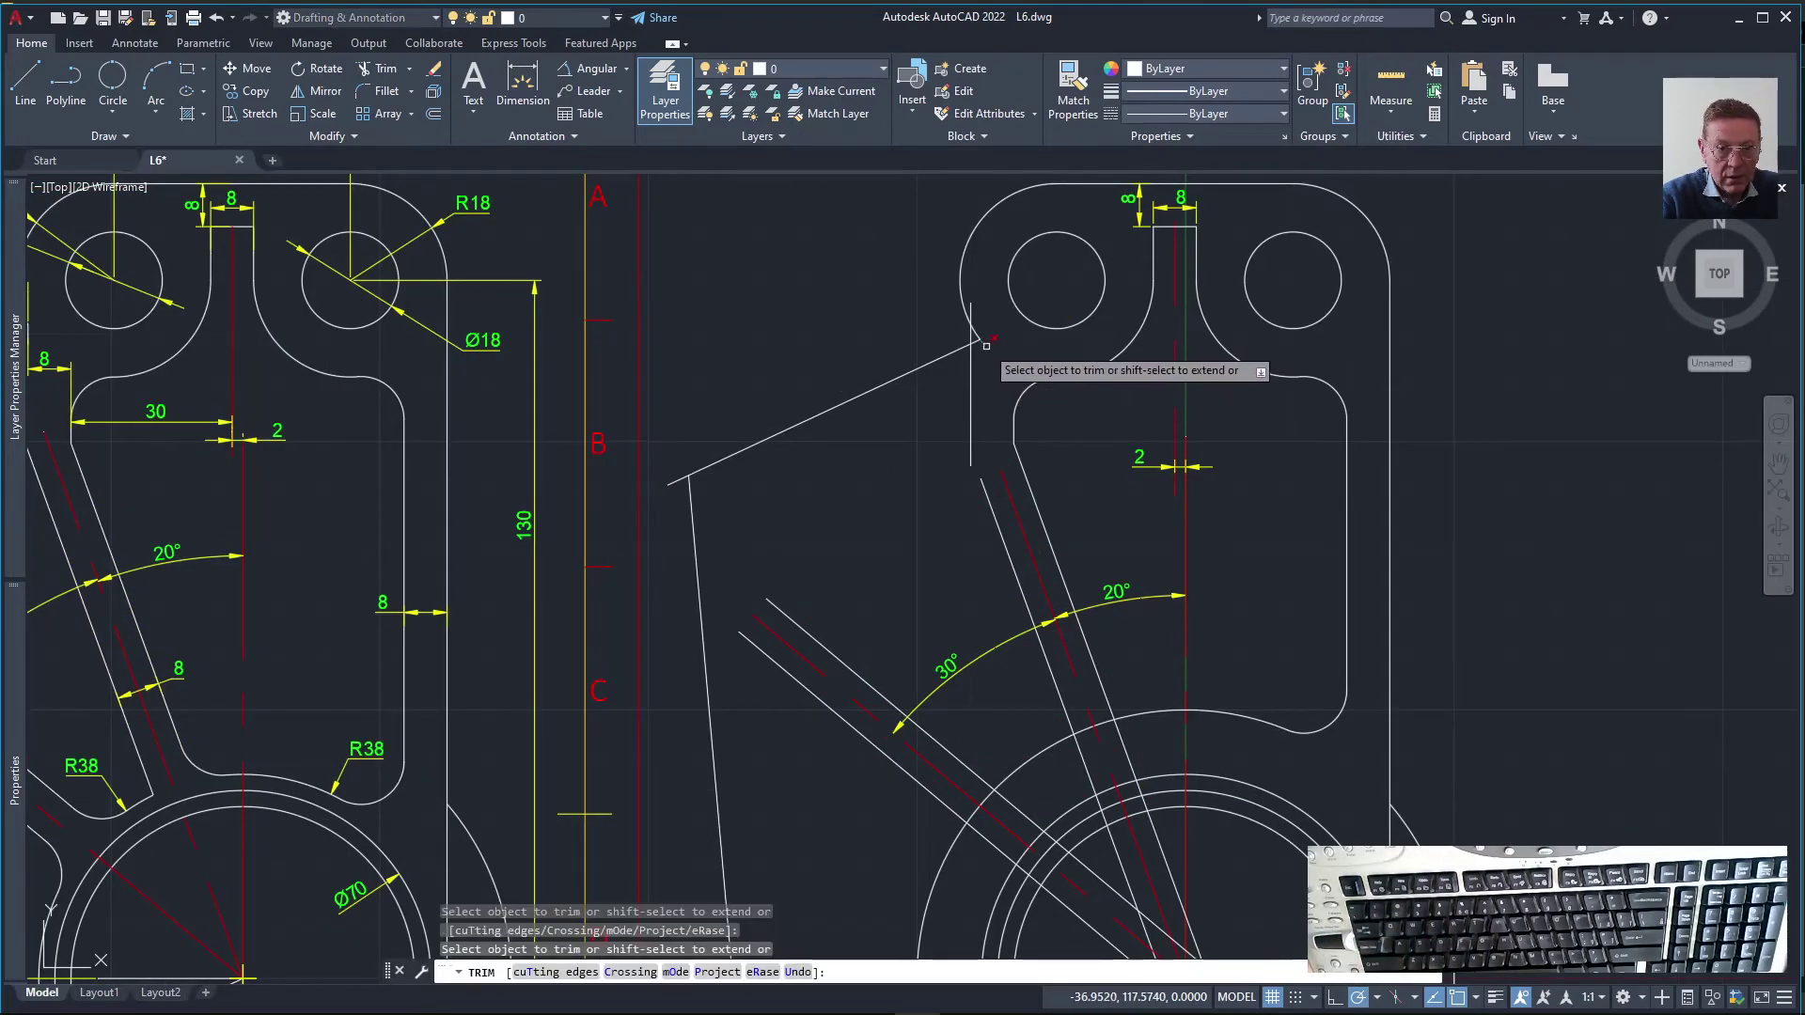
left_click(978, 339)
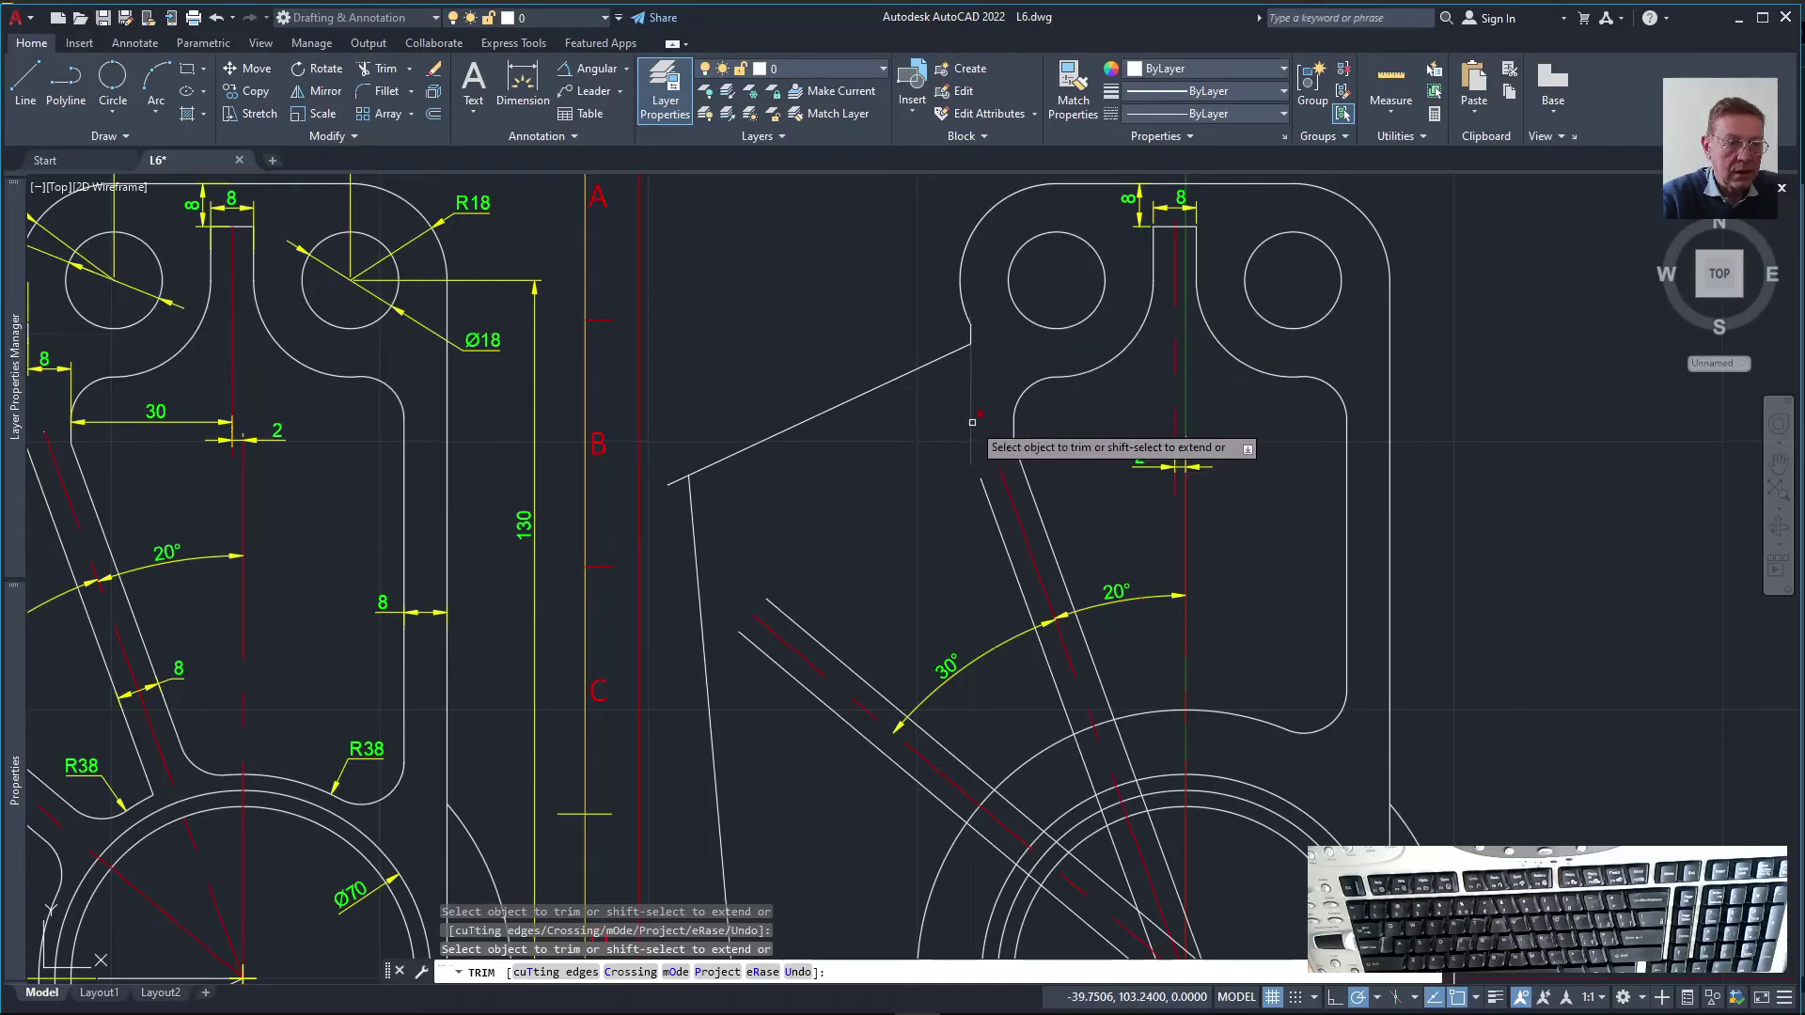
scroll(806, 476, "down", 4)
scroll(817, 476, "up", 6)
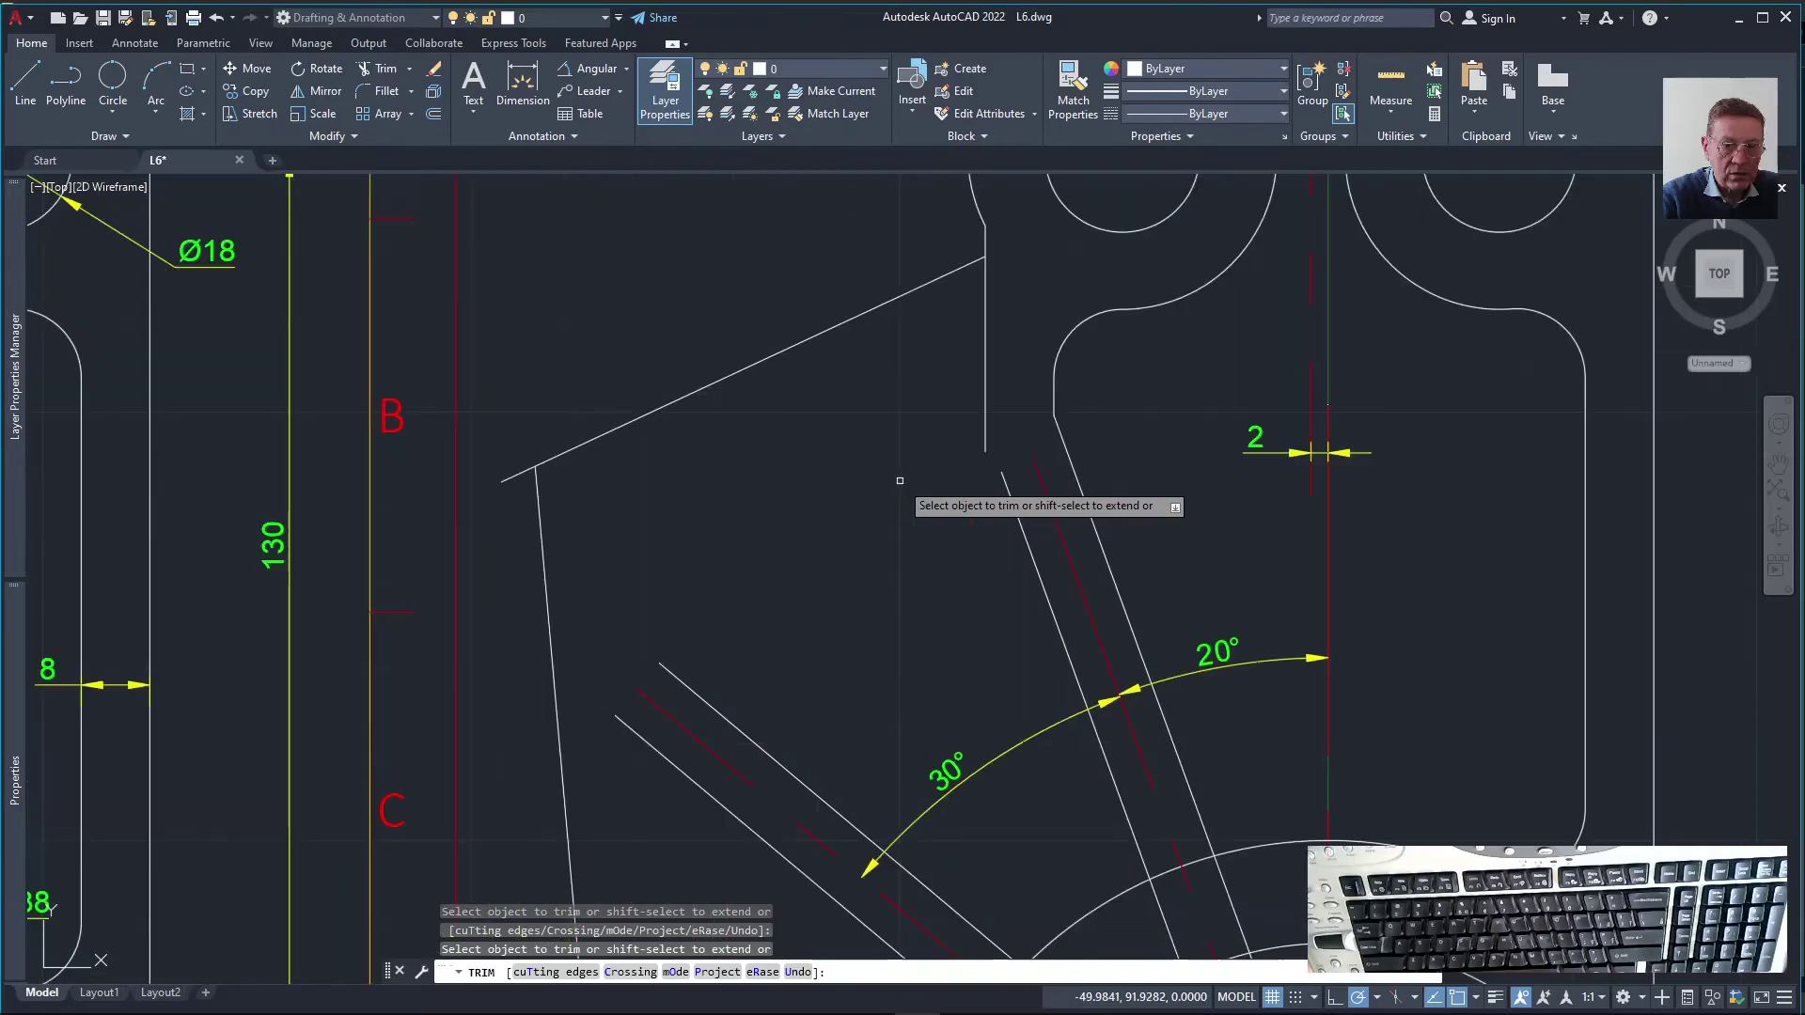
scroll(881, 456, "down", 4)
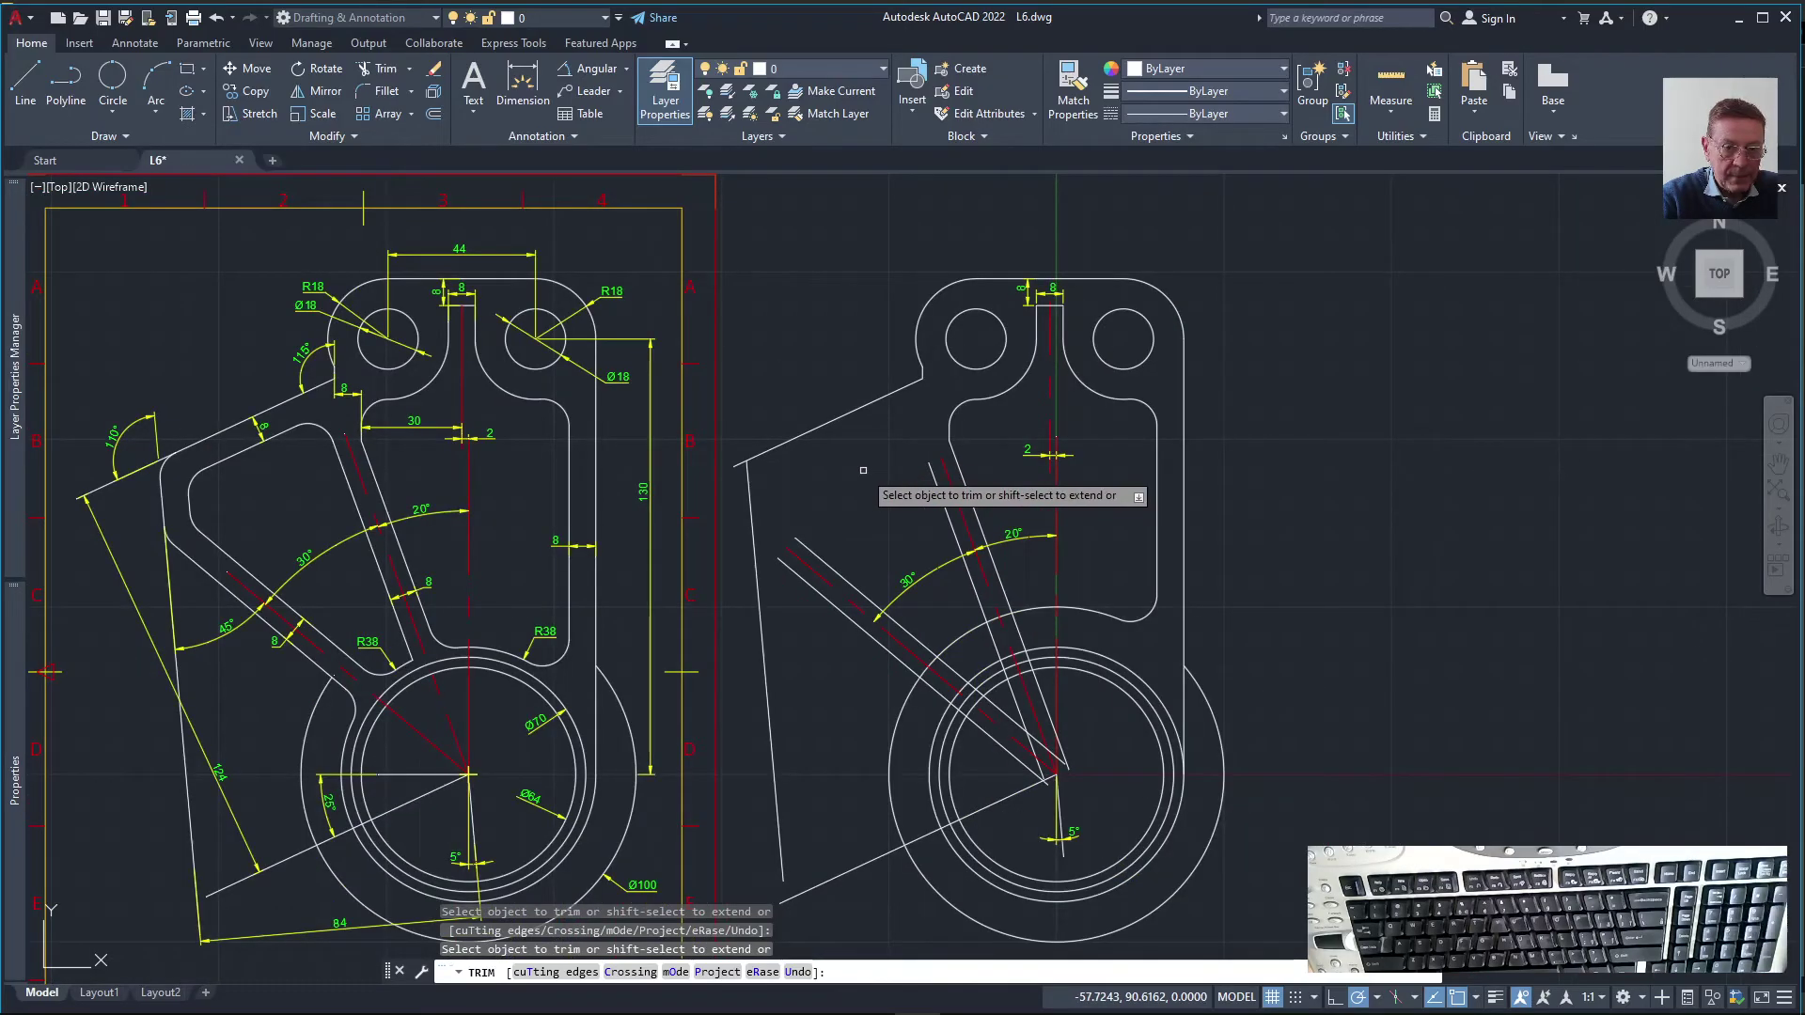
Offset the left arm's slanted upper edge and its long outer side edge inward by 8
left_click(433, 113)
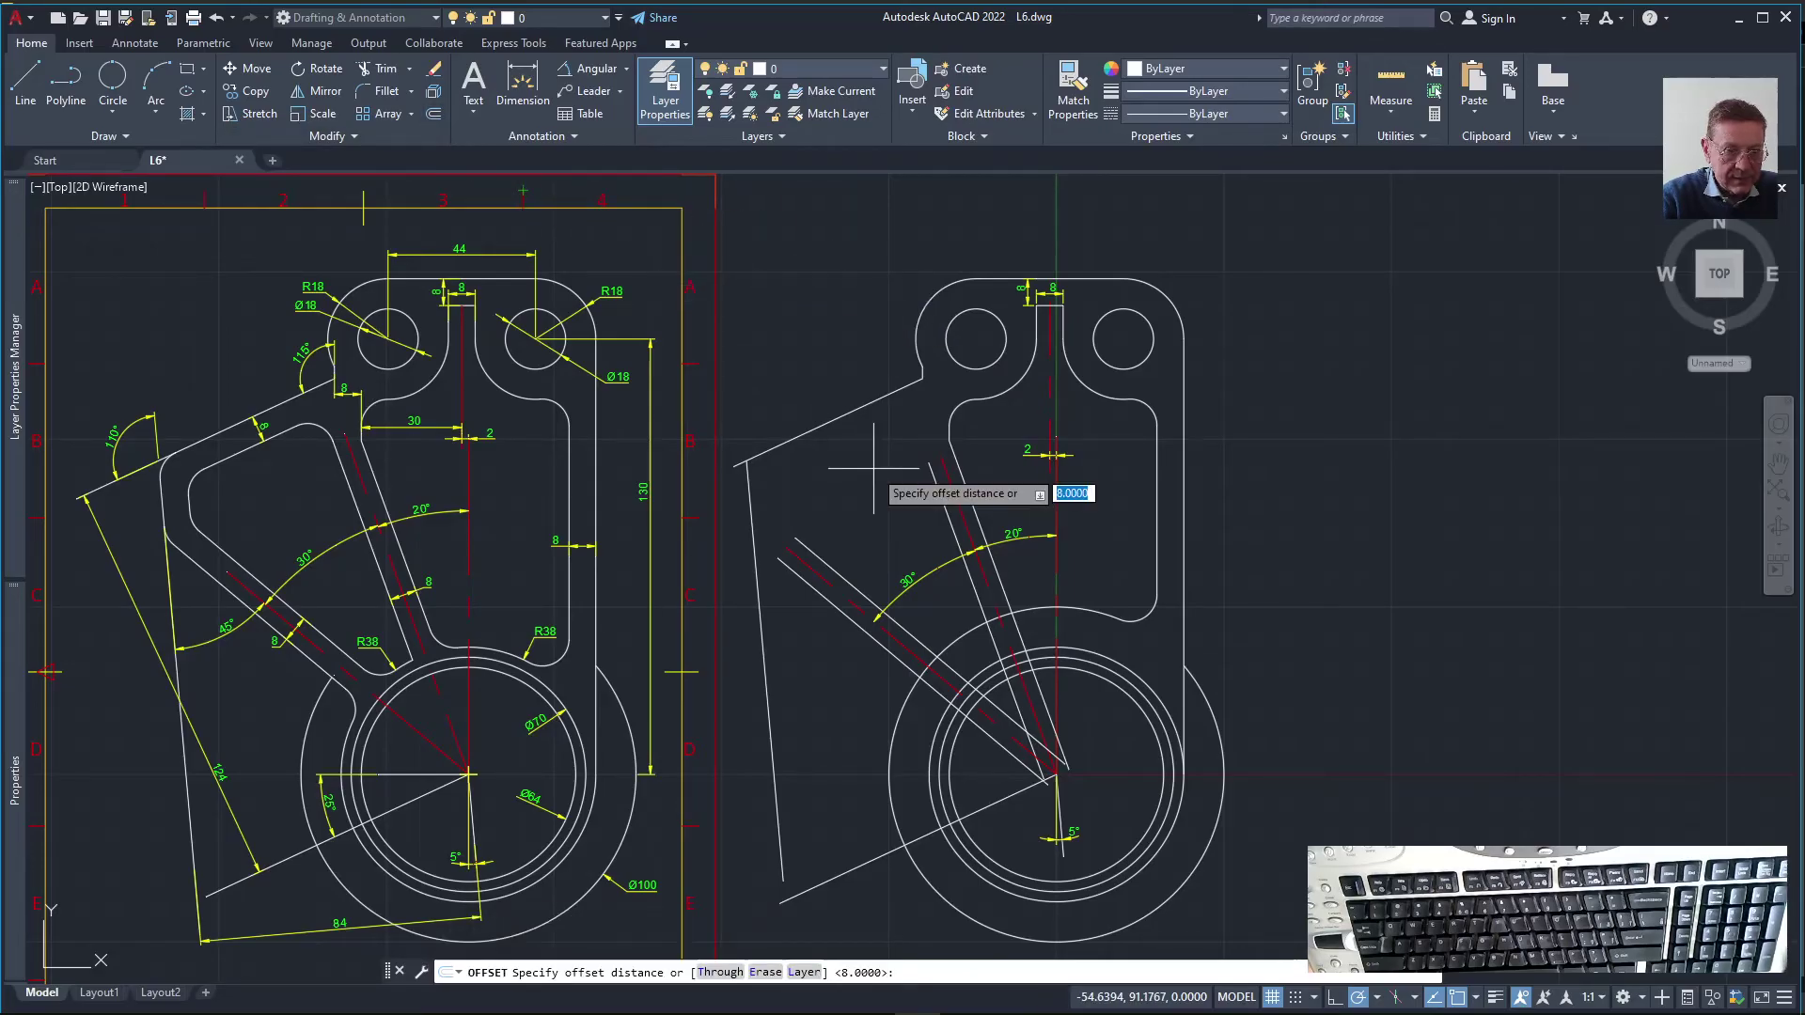
right_click(844, 430)
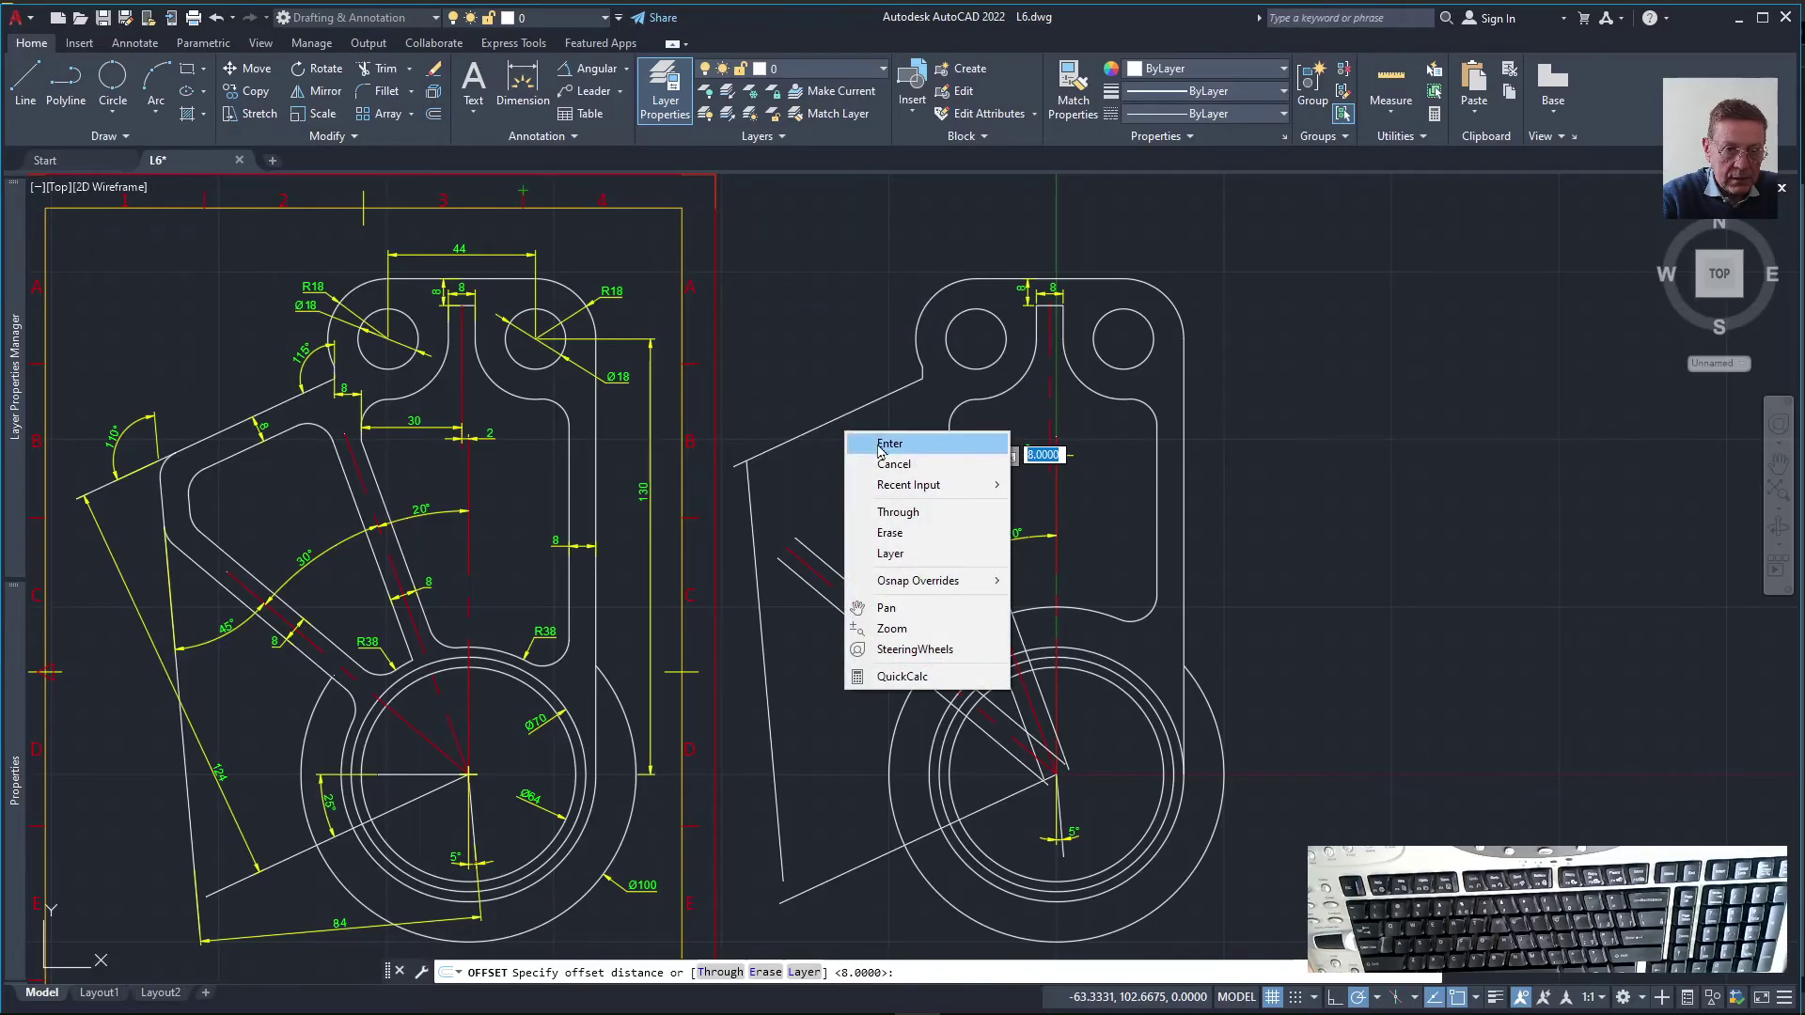
left_click(878, 451)
left_click(825, 420)
left_click(848, 436)
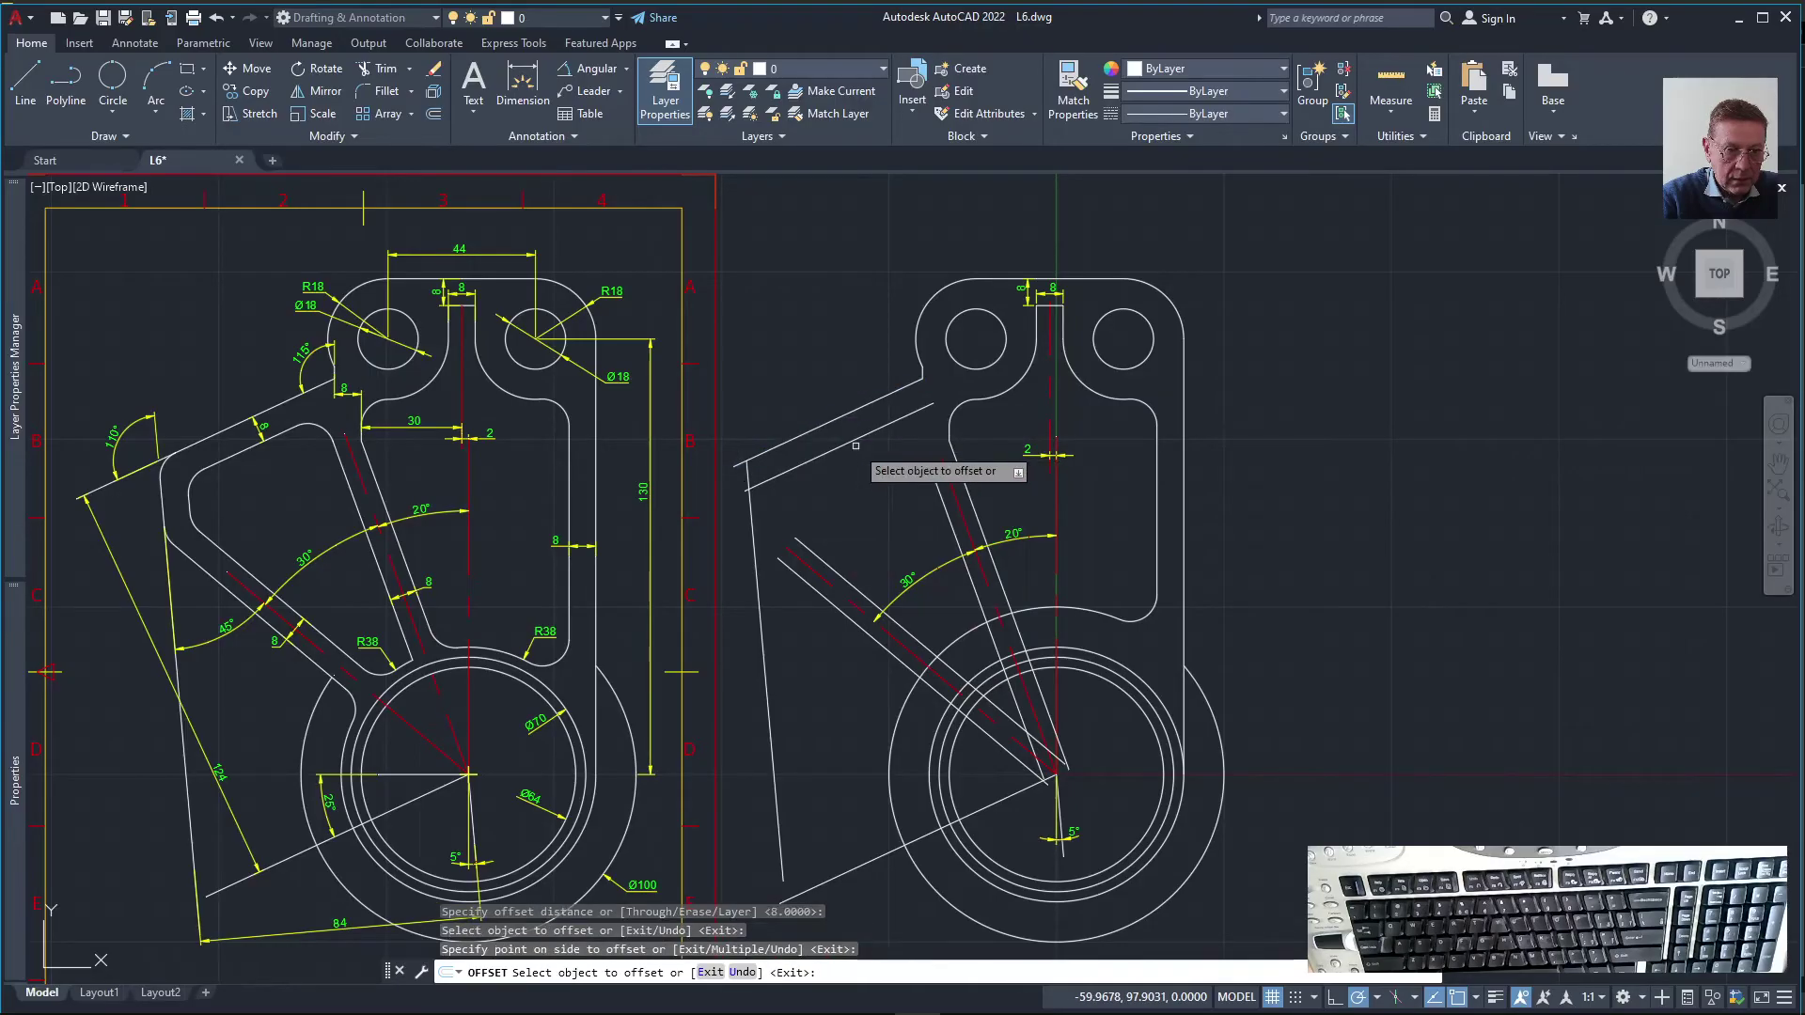
left_click(752, 532)
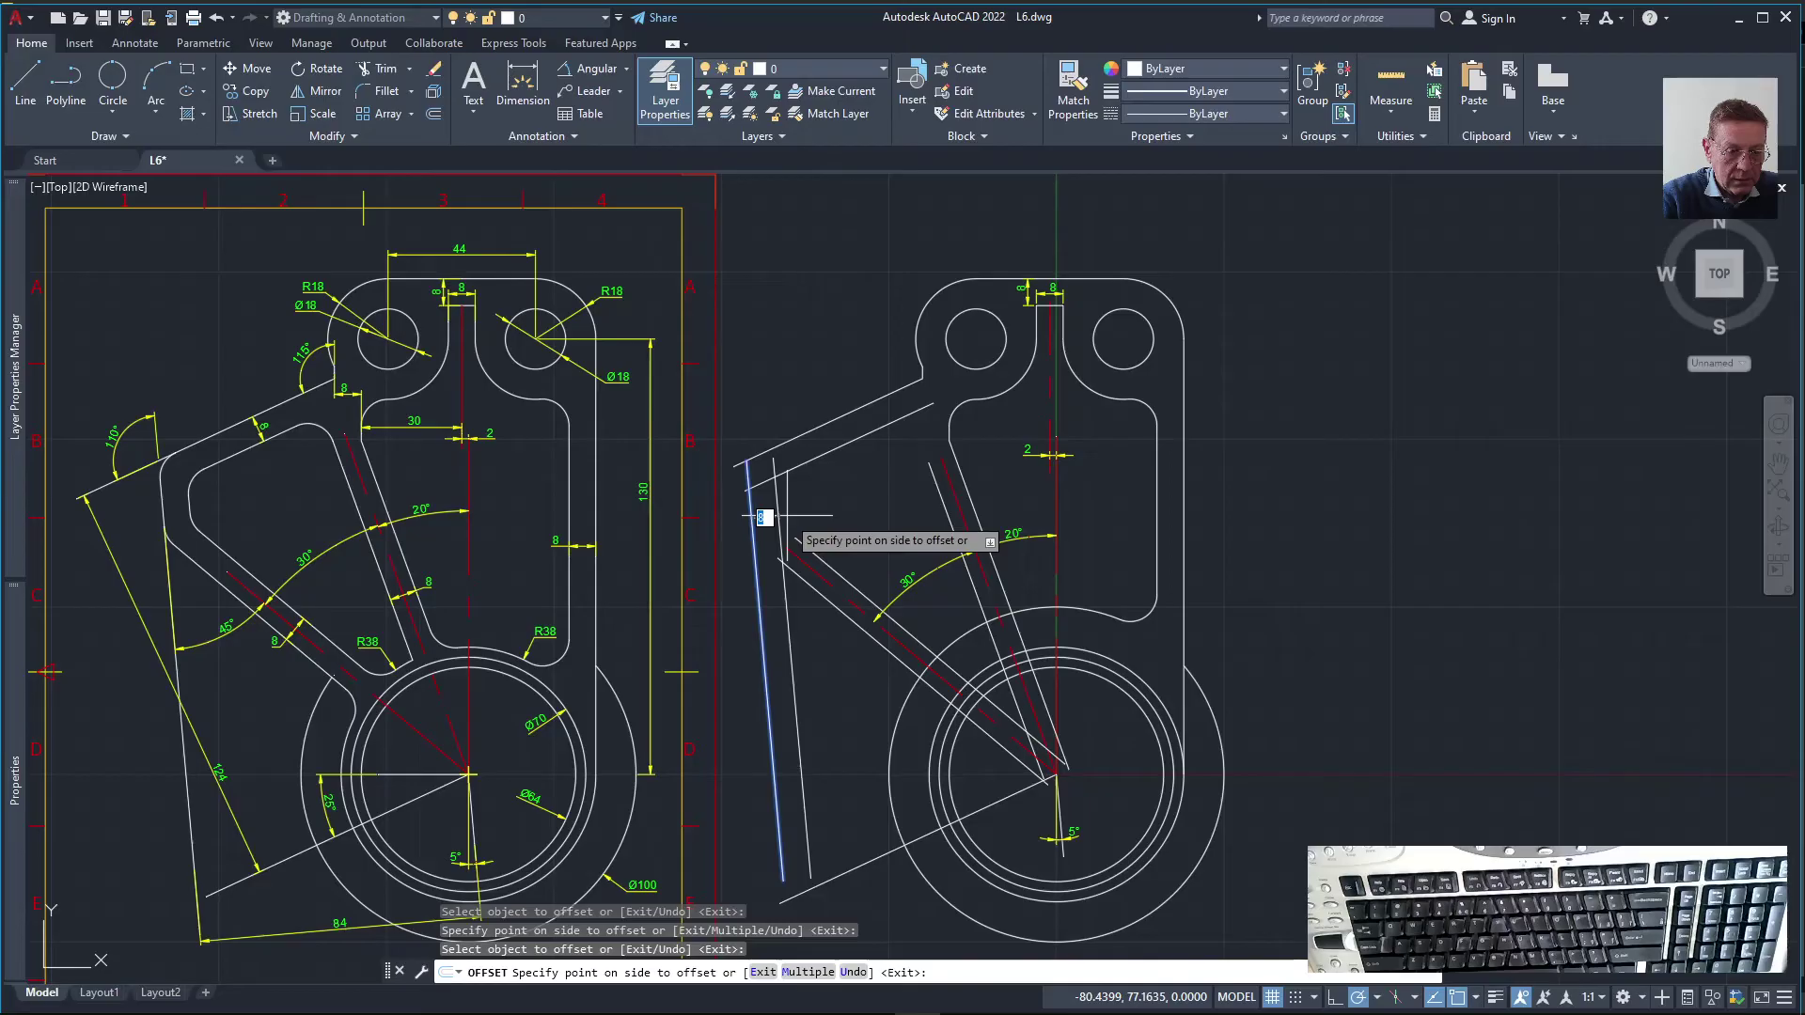
left_click(787, 515)
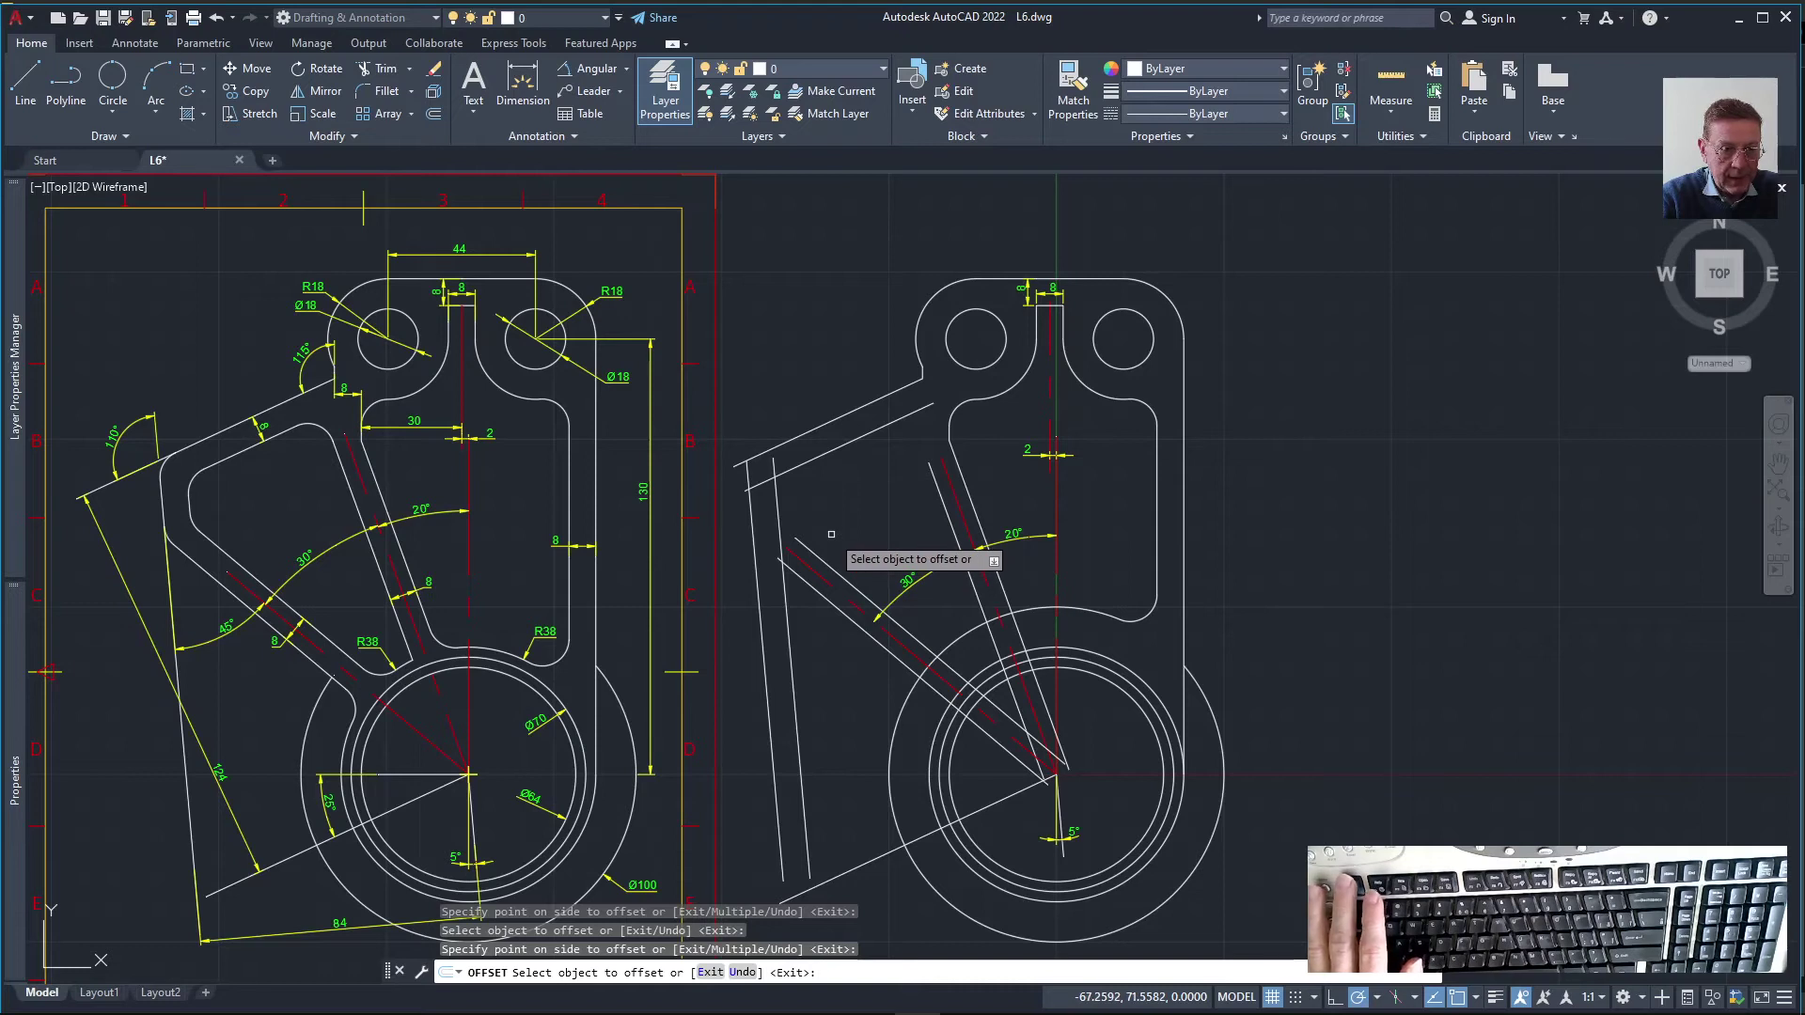
key("Escape")
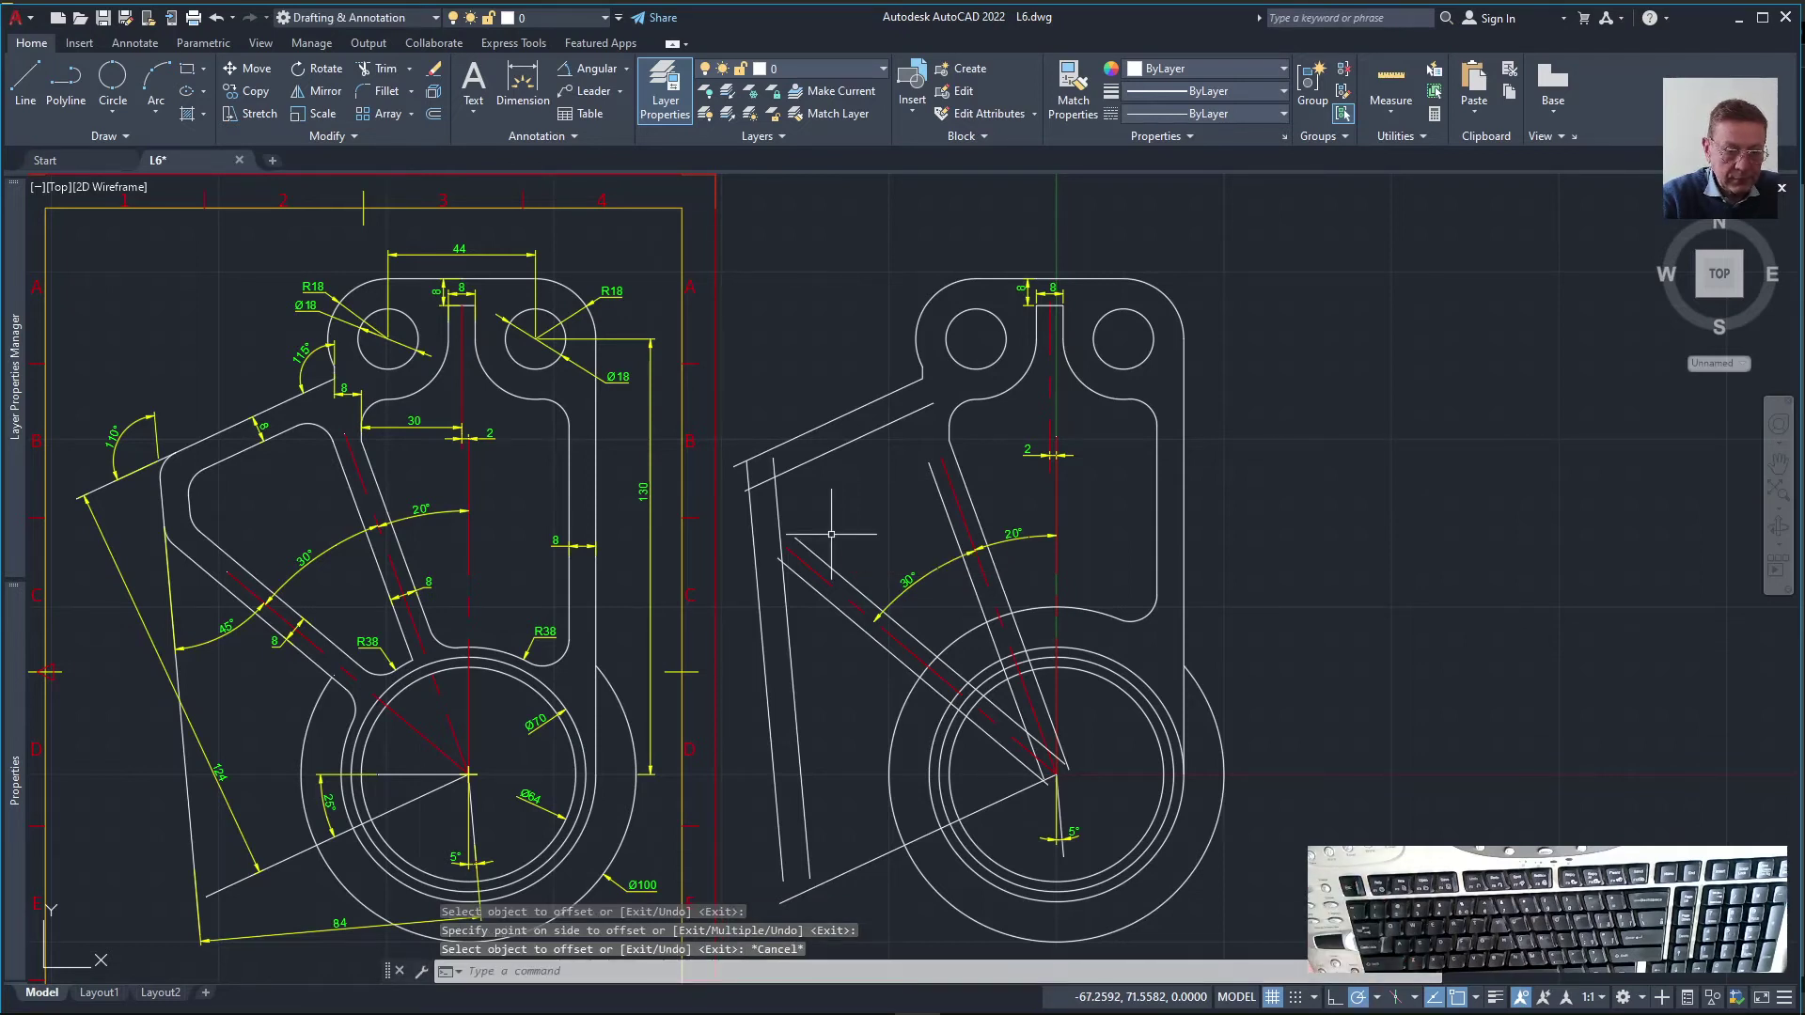
Fillet the left arm's inner side edge with the 30° rib's upper edge and with the inner slanted edge, radius 8
left_click(382, 98)
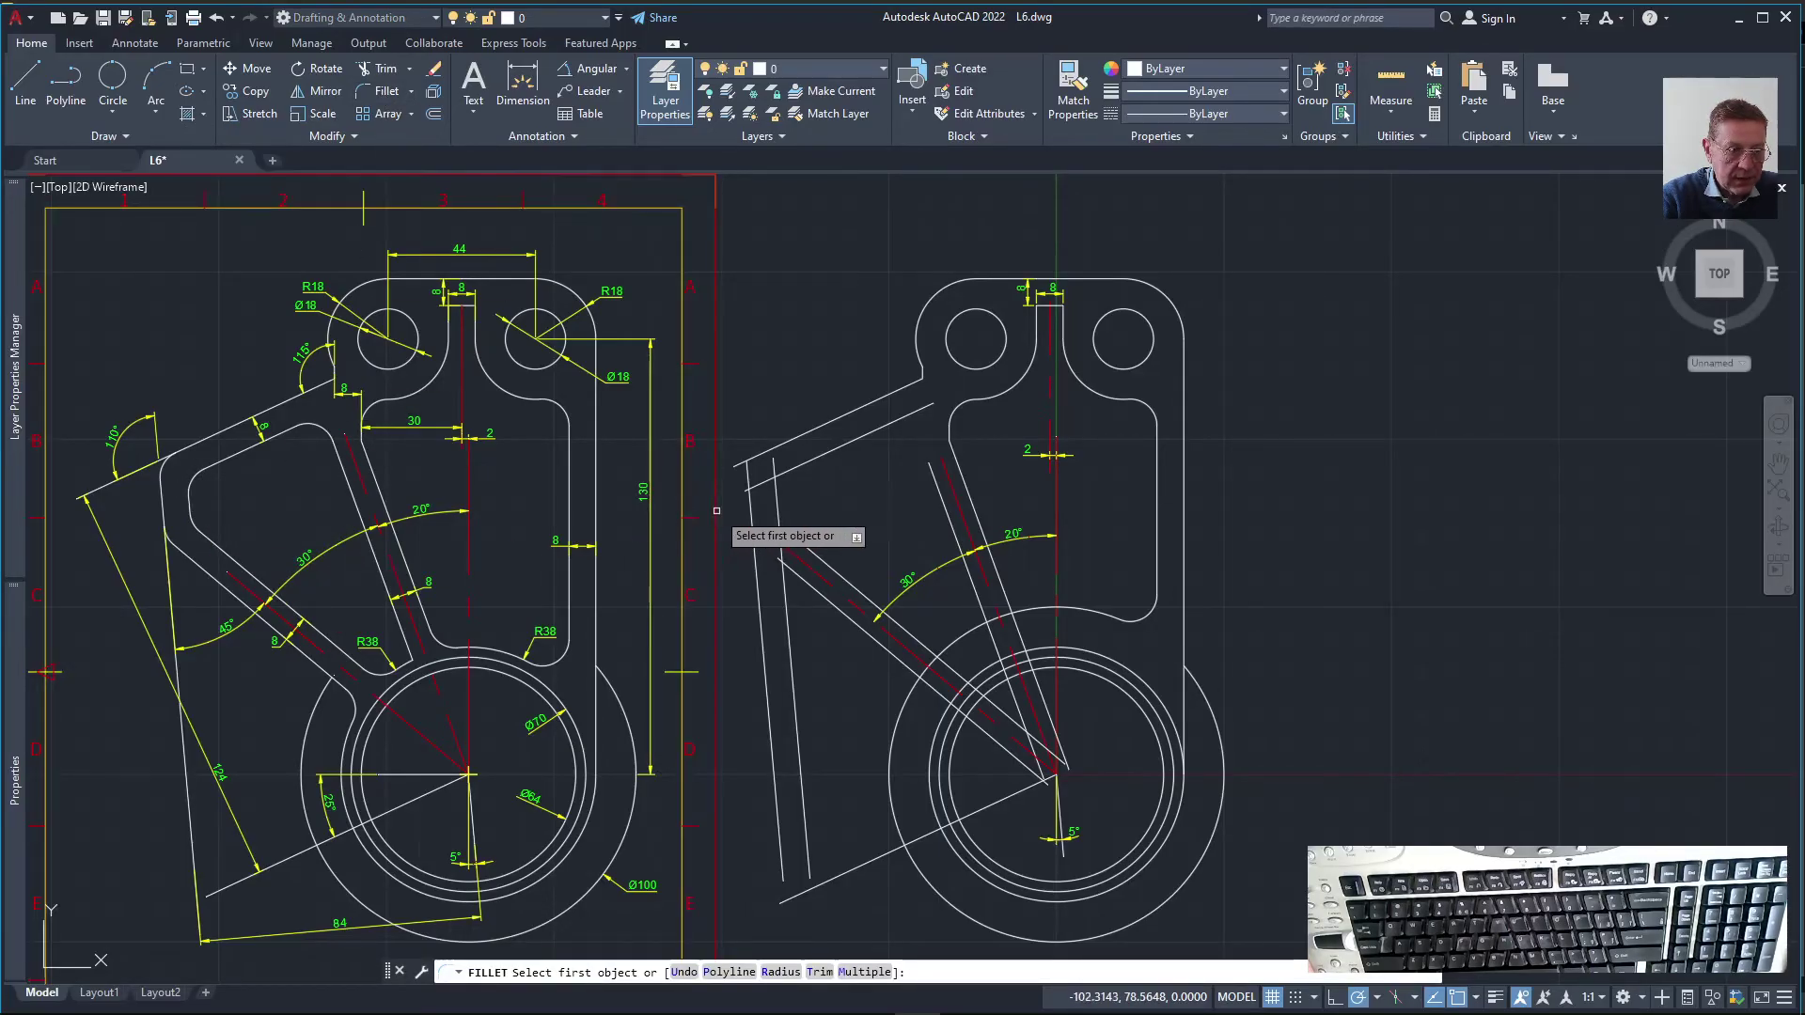
left_click(809, 551)
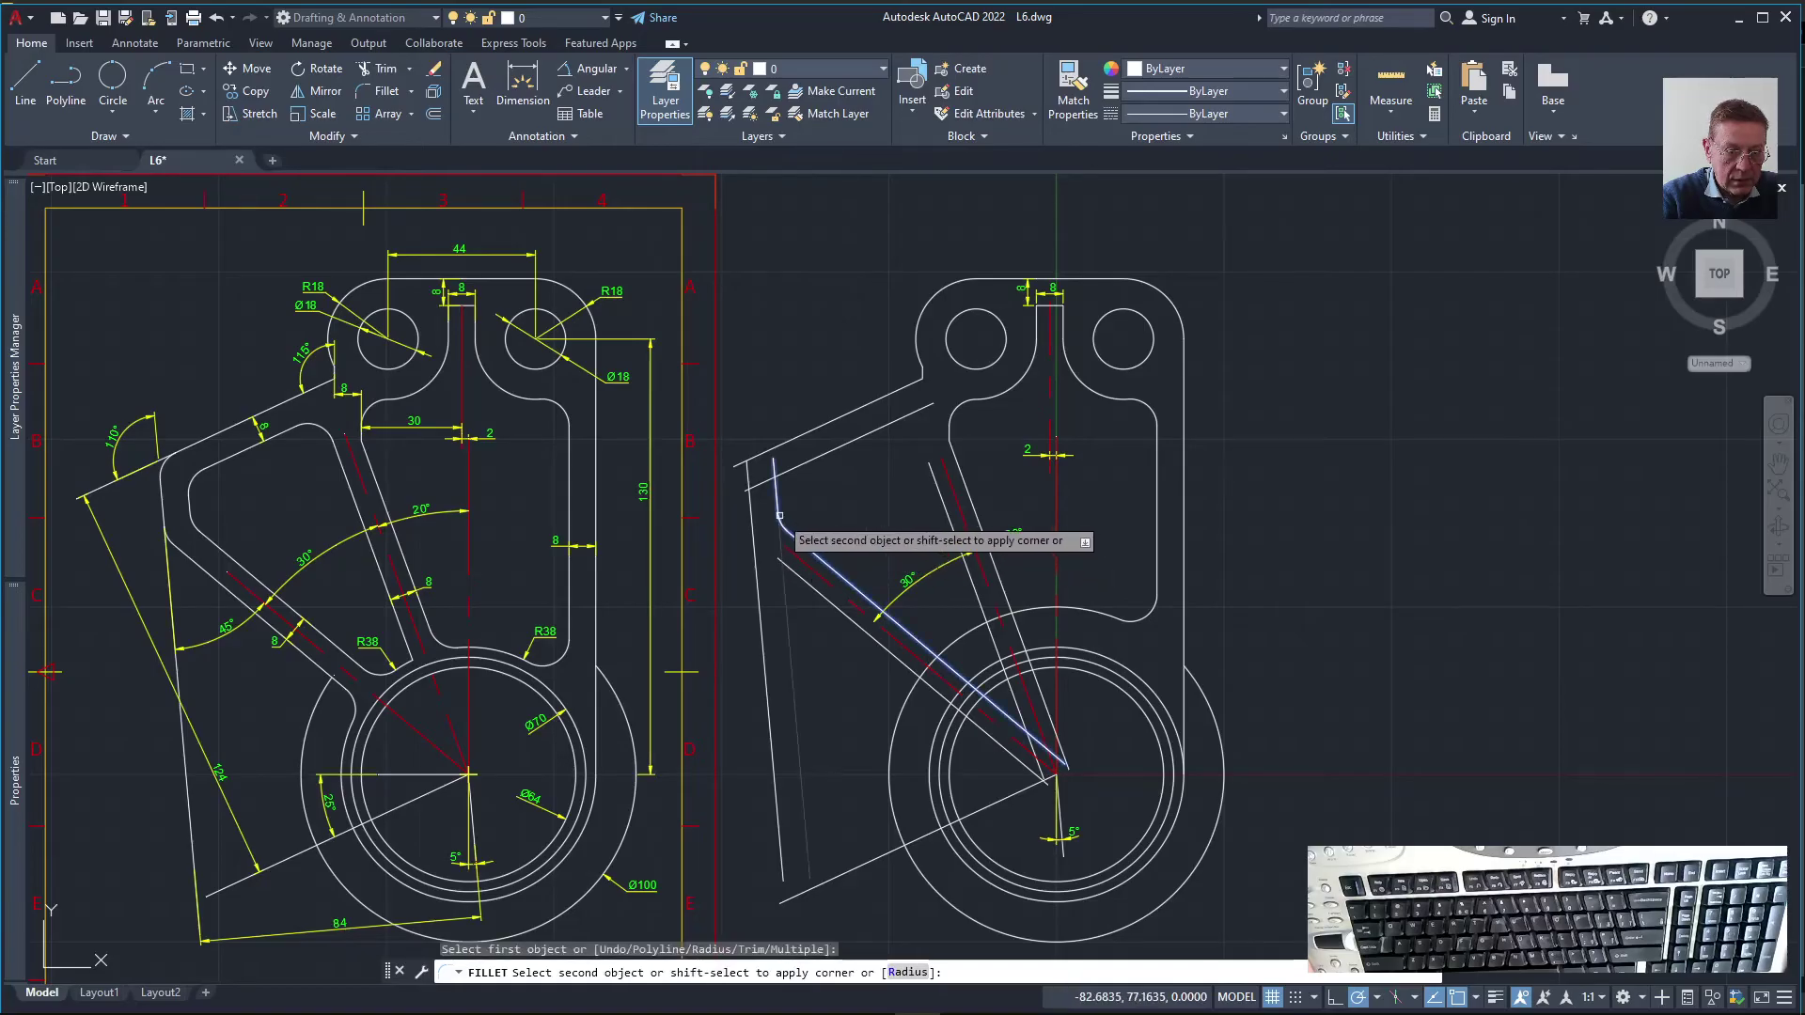
left_click(780, 515)
right_click(805, 478)
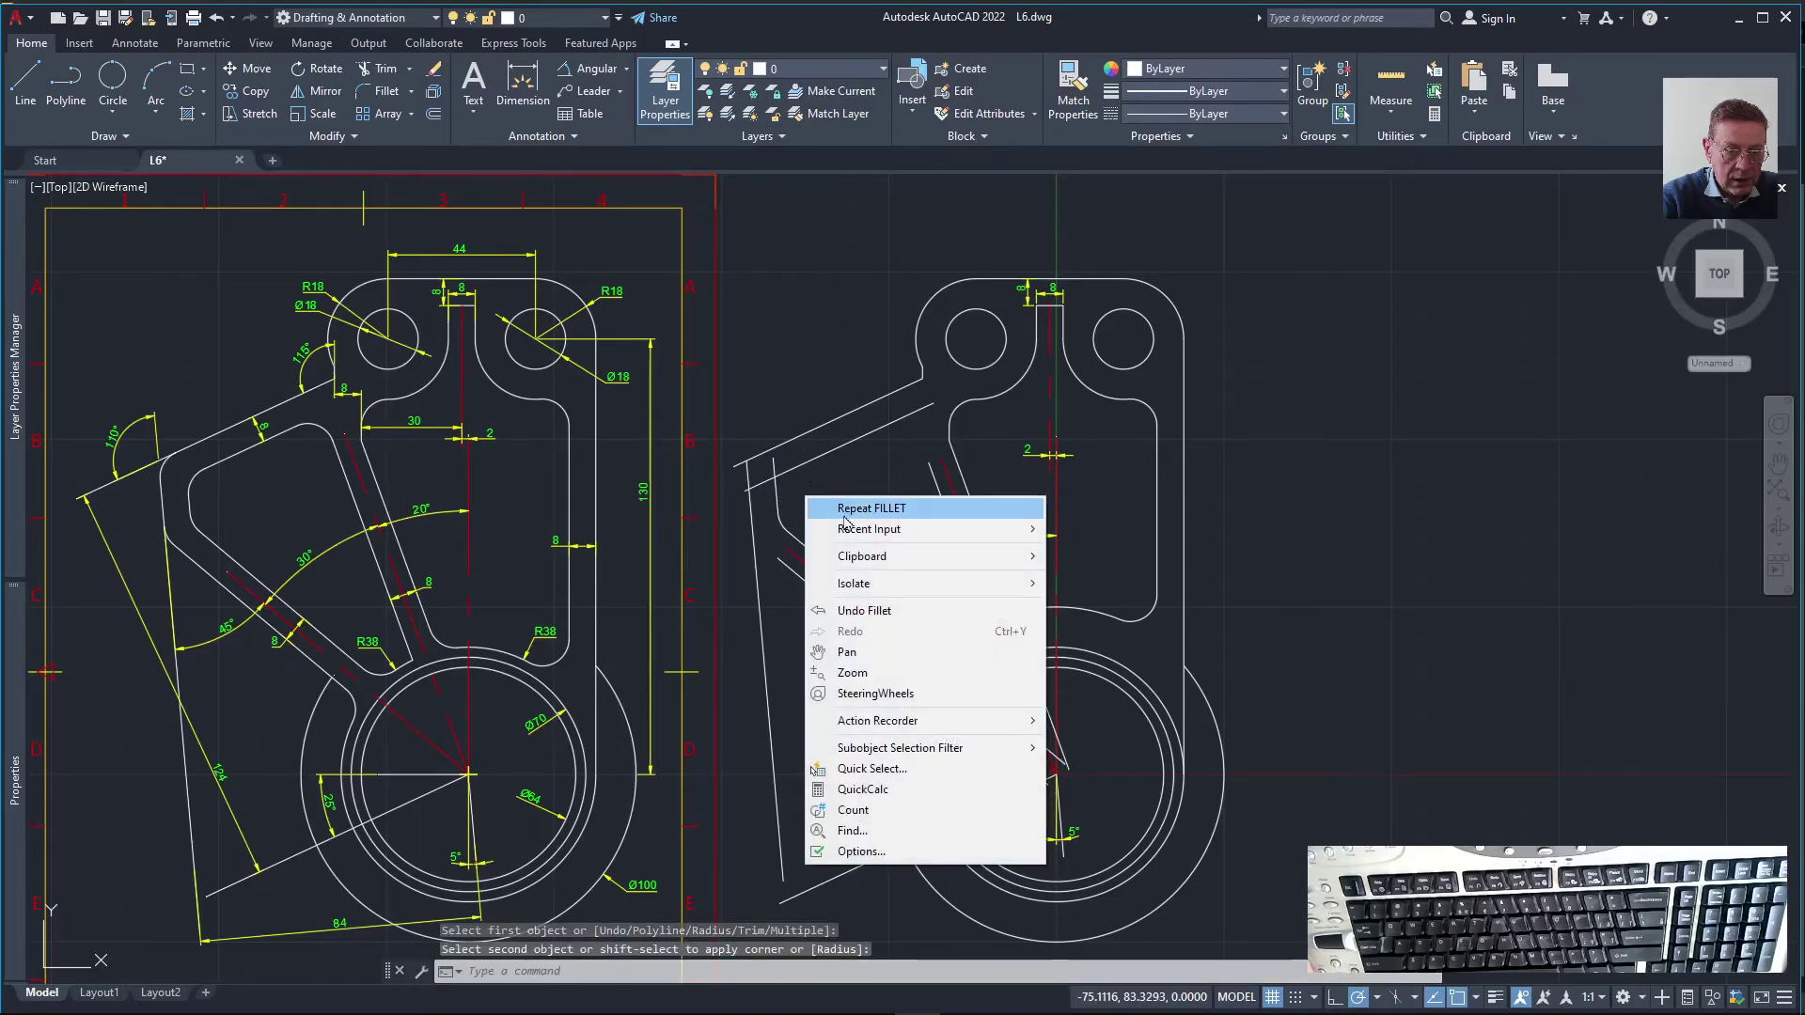
left_click(846, 498)
left_click(807, 462)
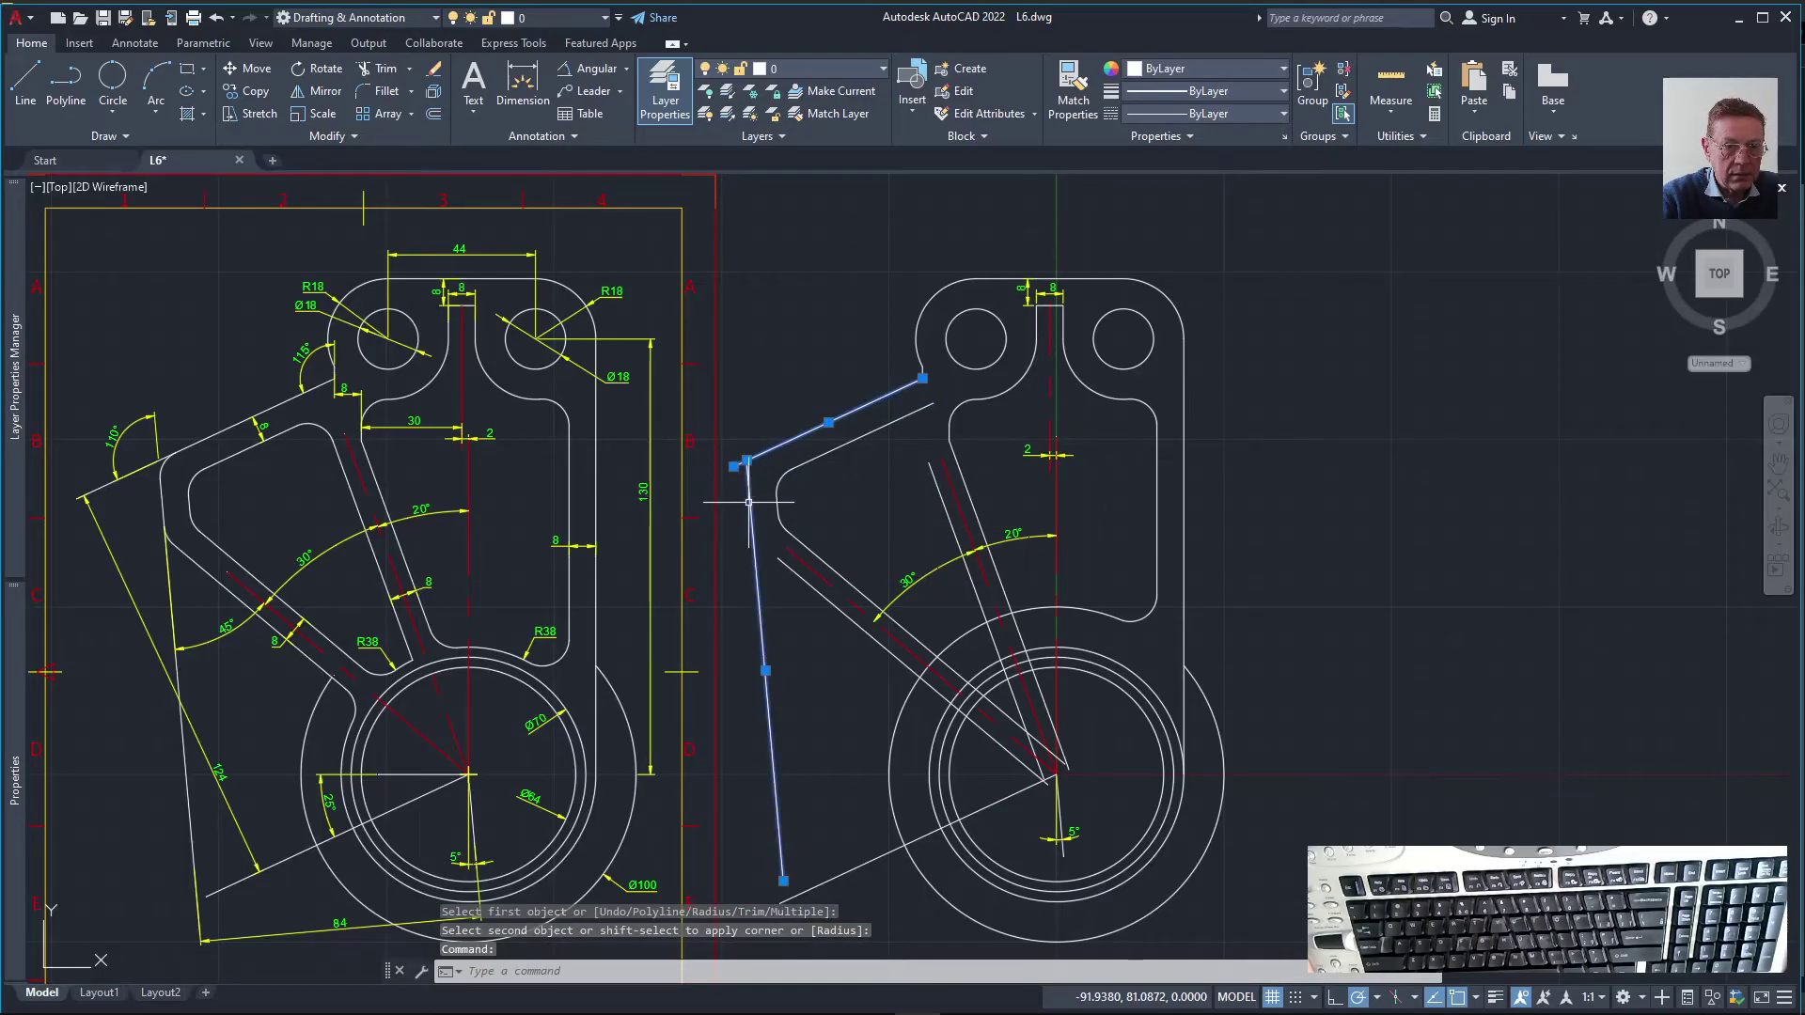
key("Escape")
Fillet the left arm's outer side edge with the slanted upper edge and with the 30° rib's lower edge, radius 8
key("space")
left_click(763, 457)
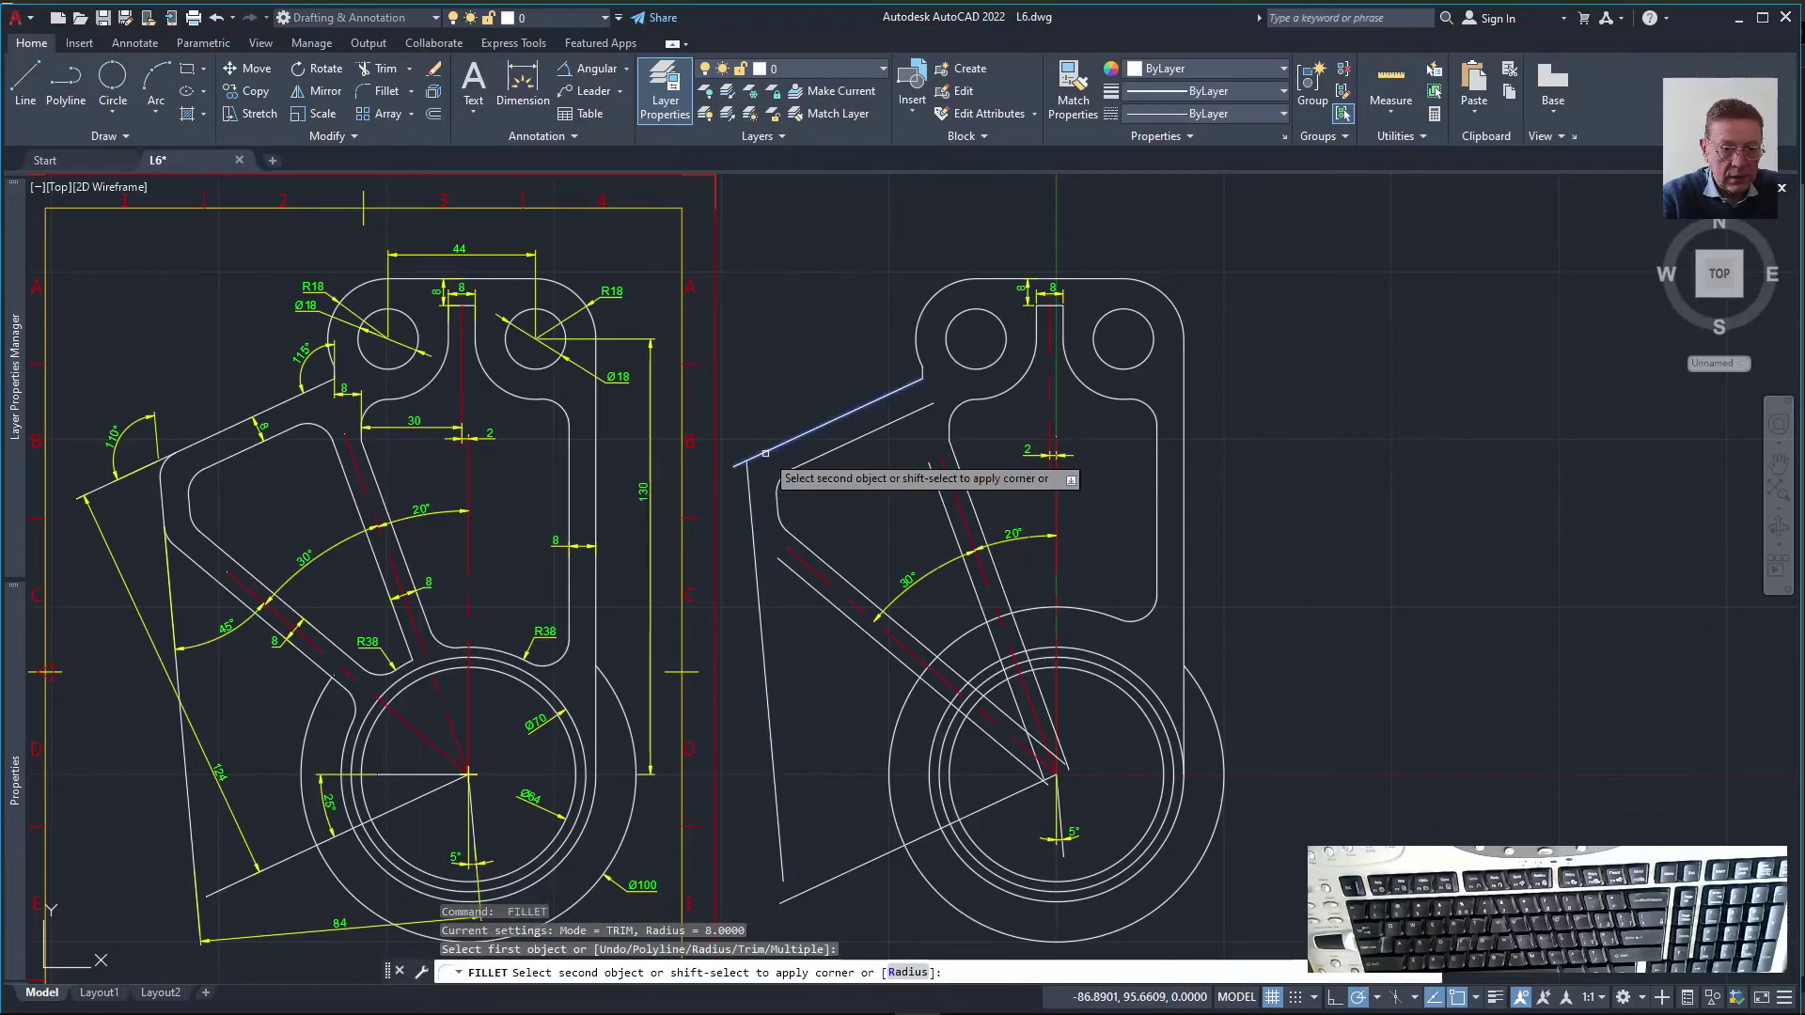
key("space")
left_click(788, 570)
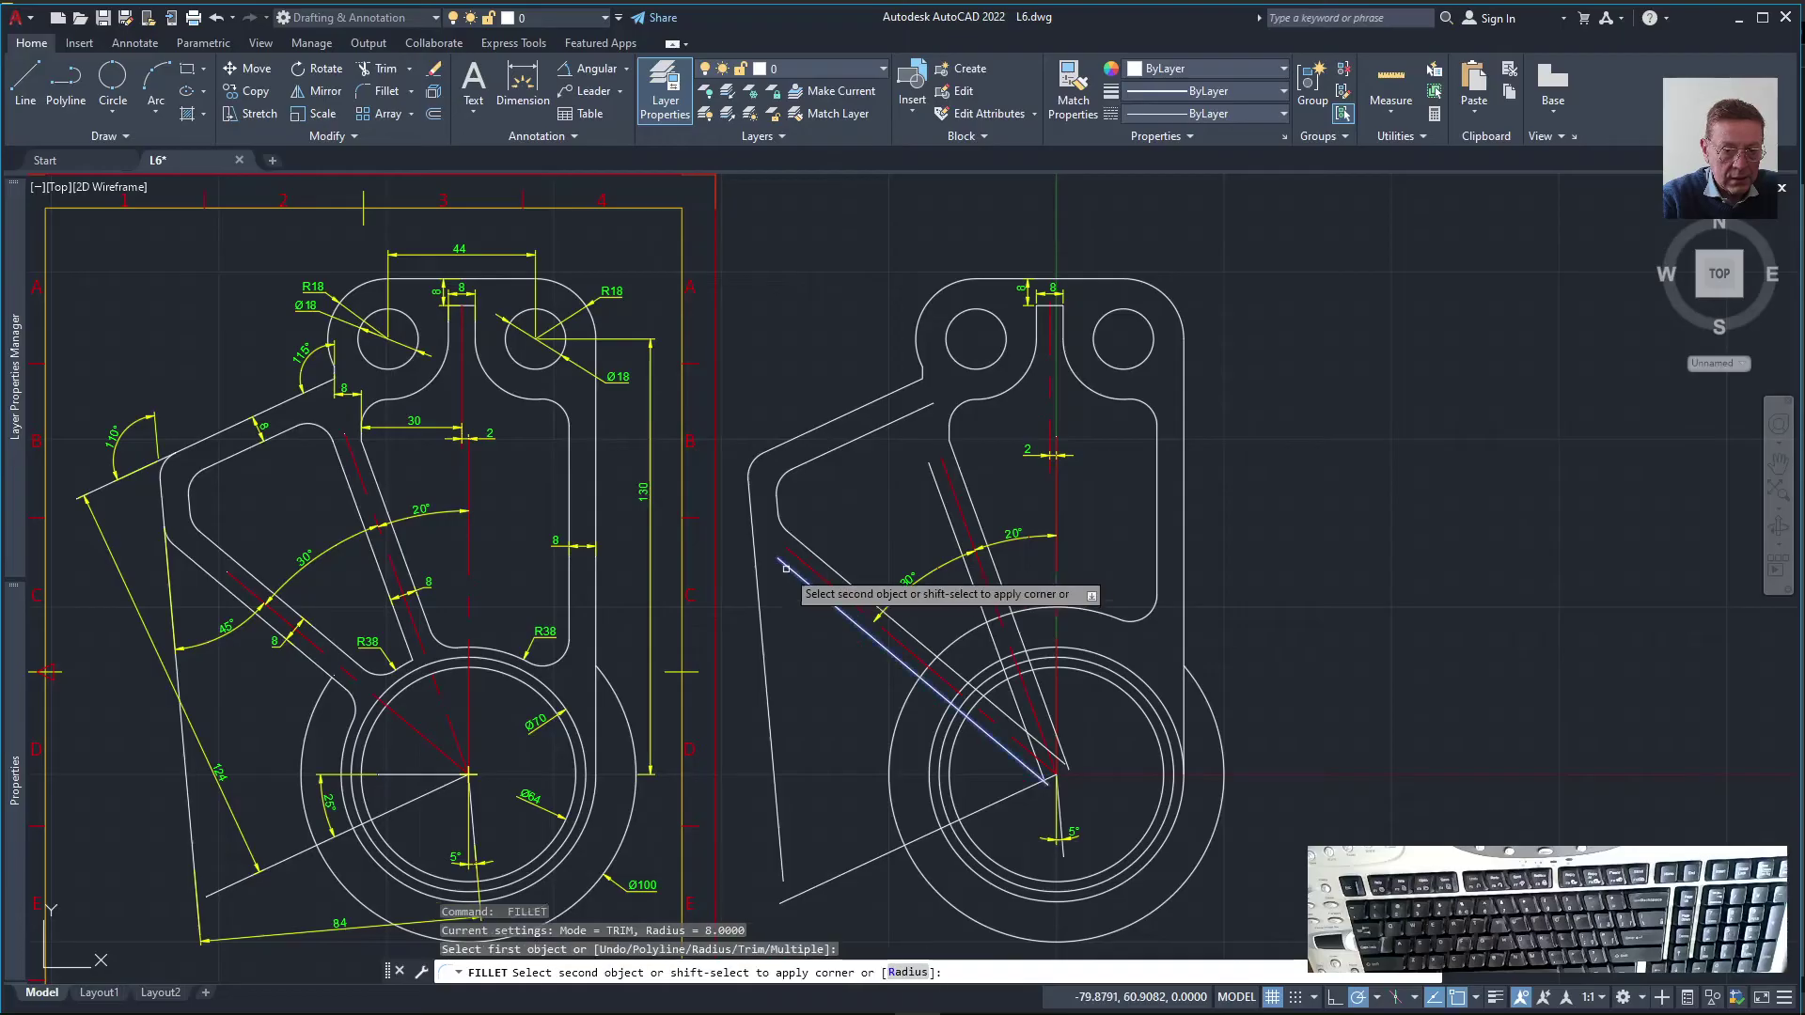
left_click(751, 585)
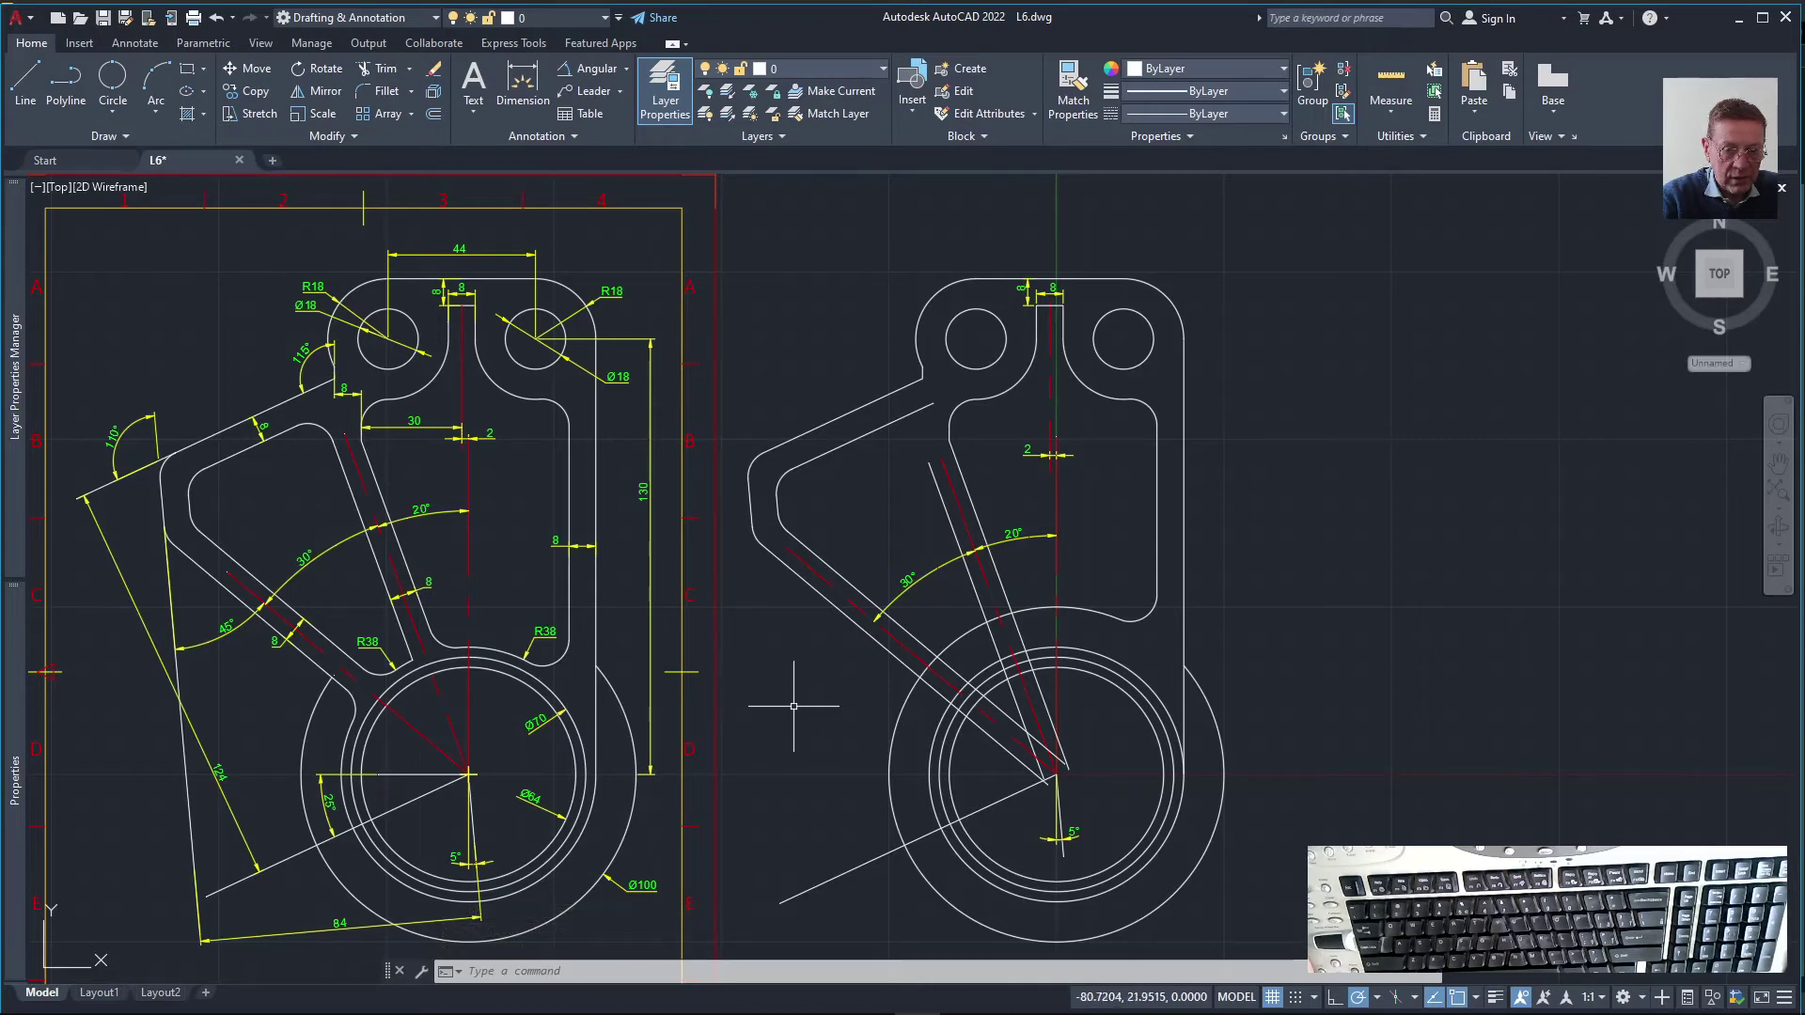
Trim away the Ø100 arc between the 30° rib and the main pocket's lower right corner, and delete that corner's leftover fillet
type("tr")
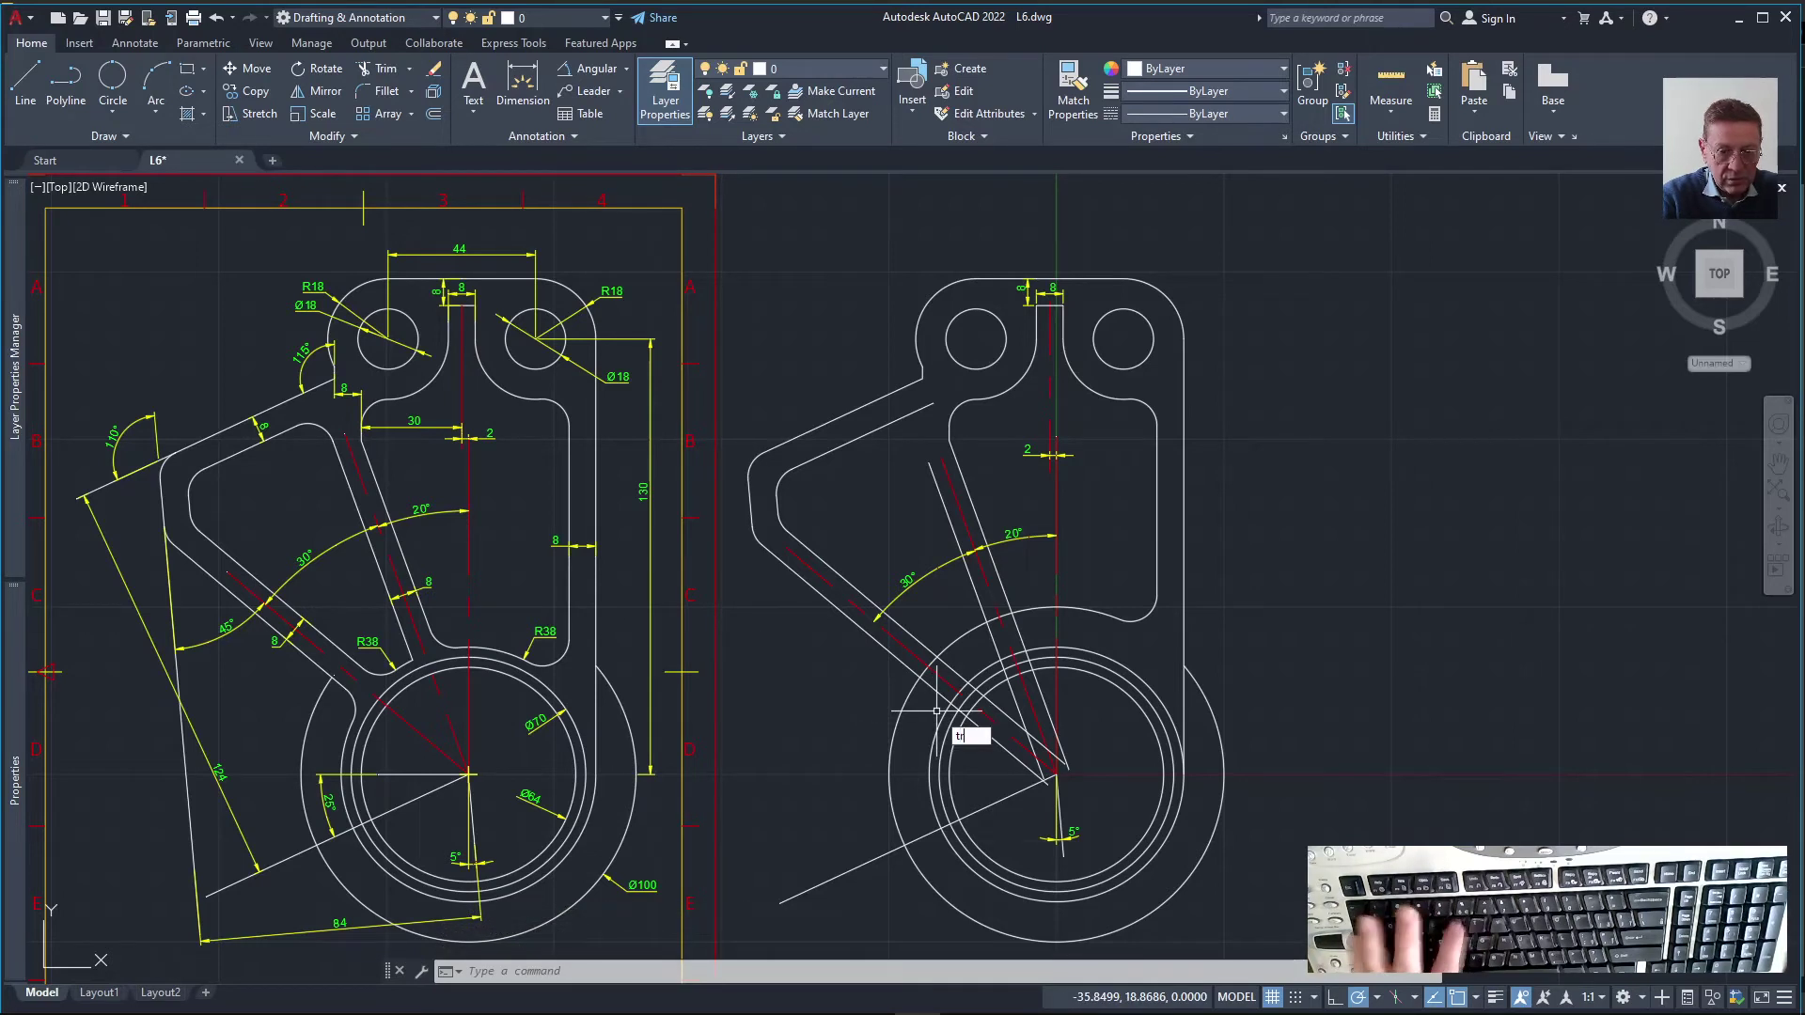
key("Return")
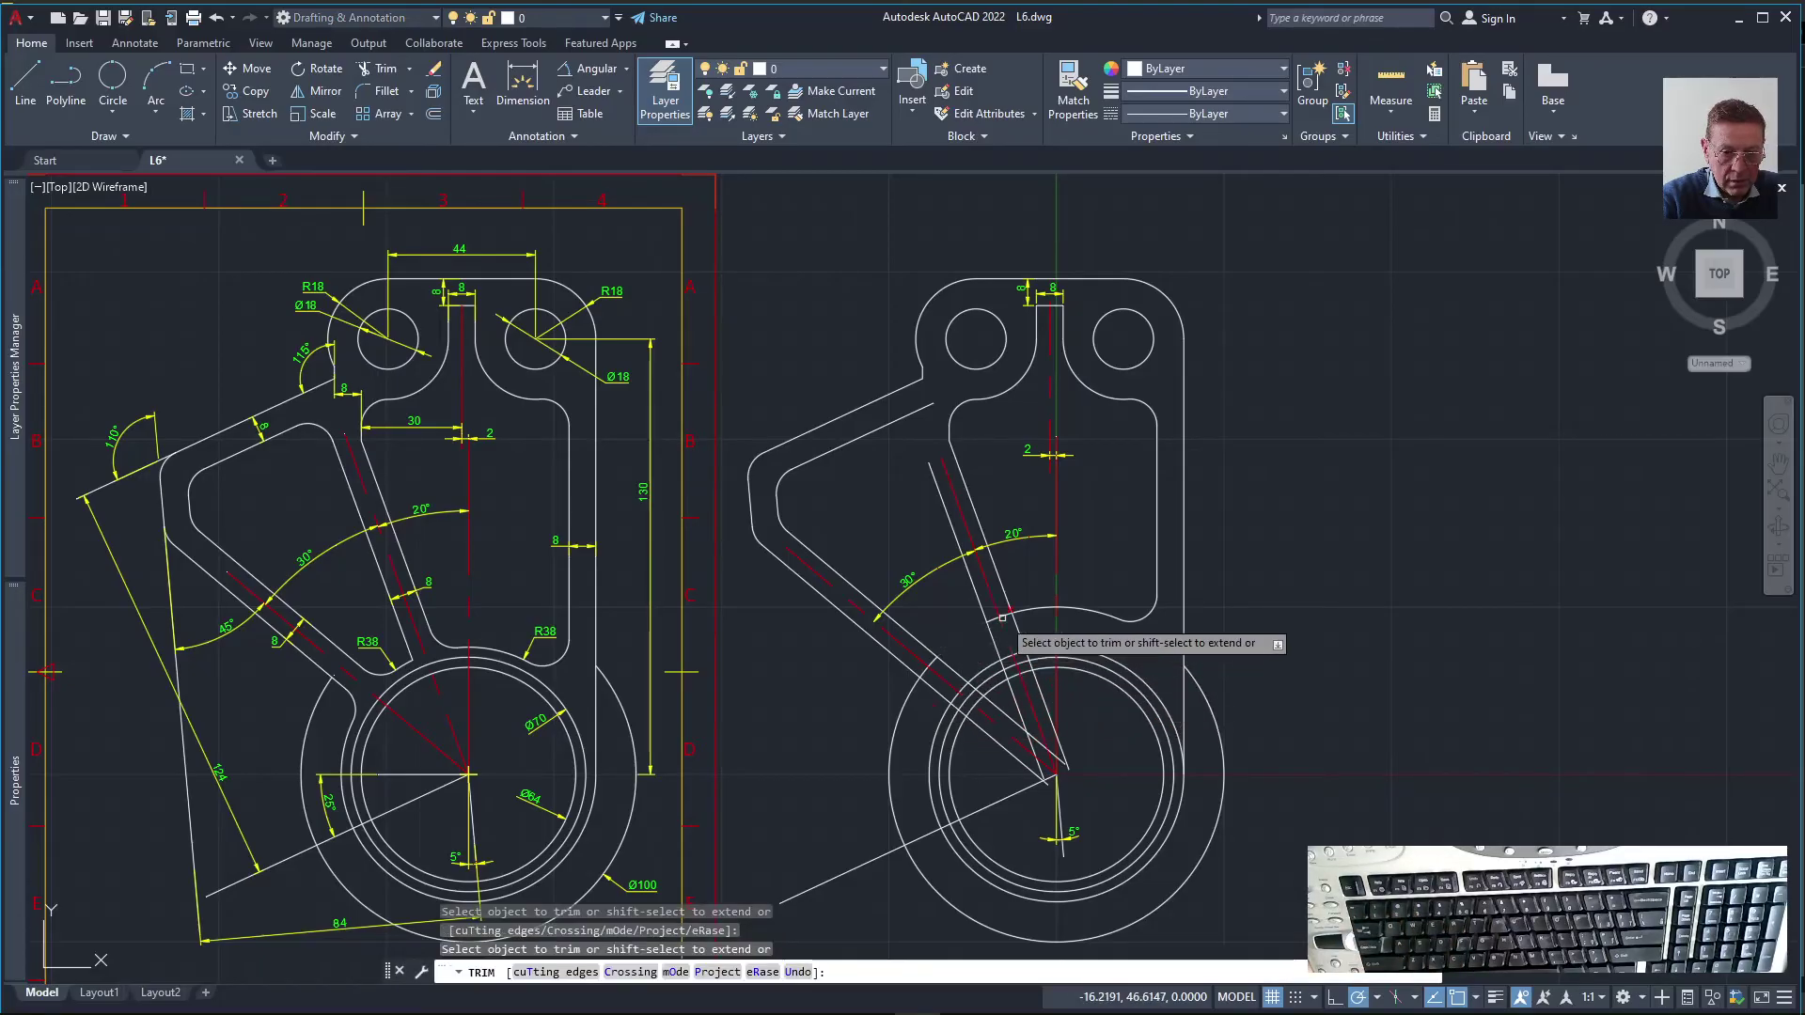
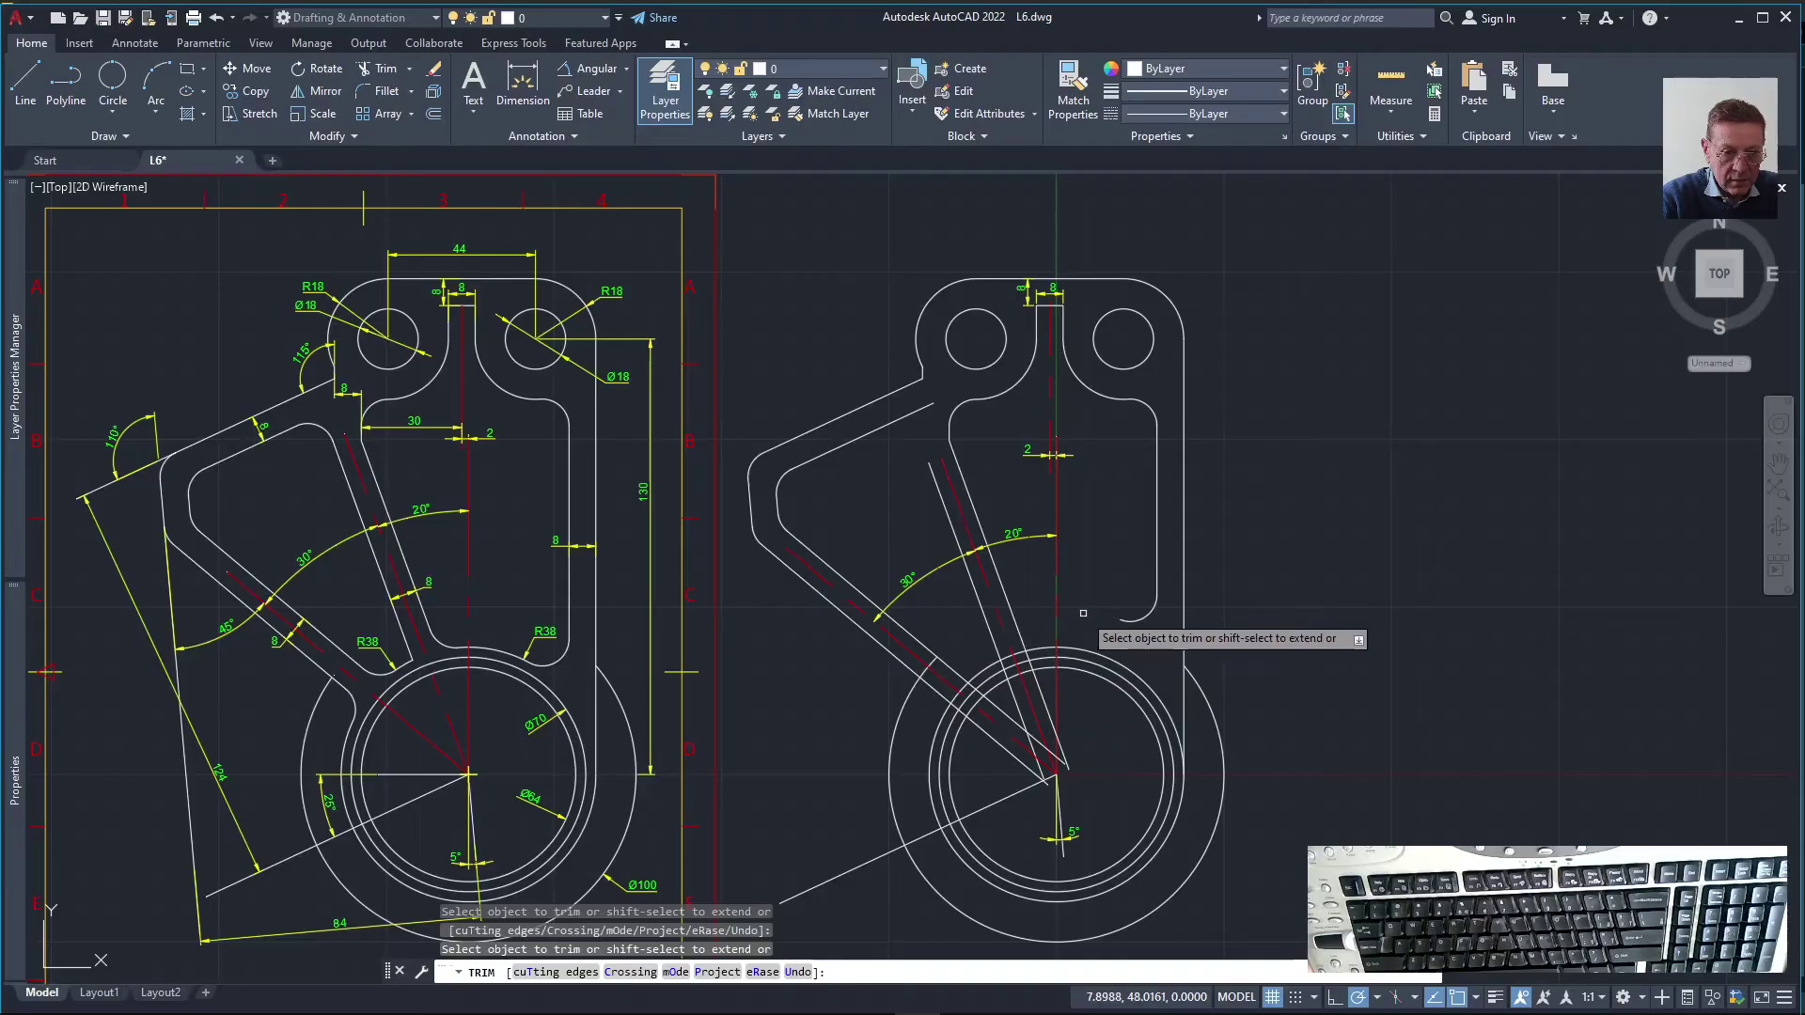
key("Escape")
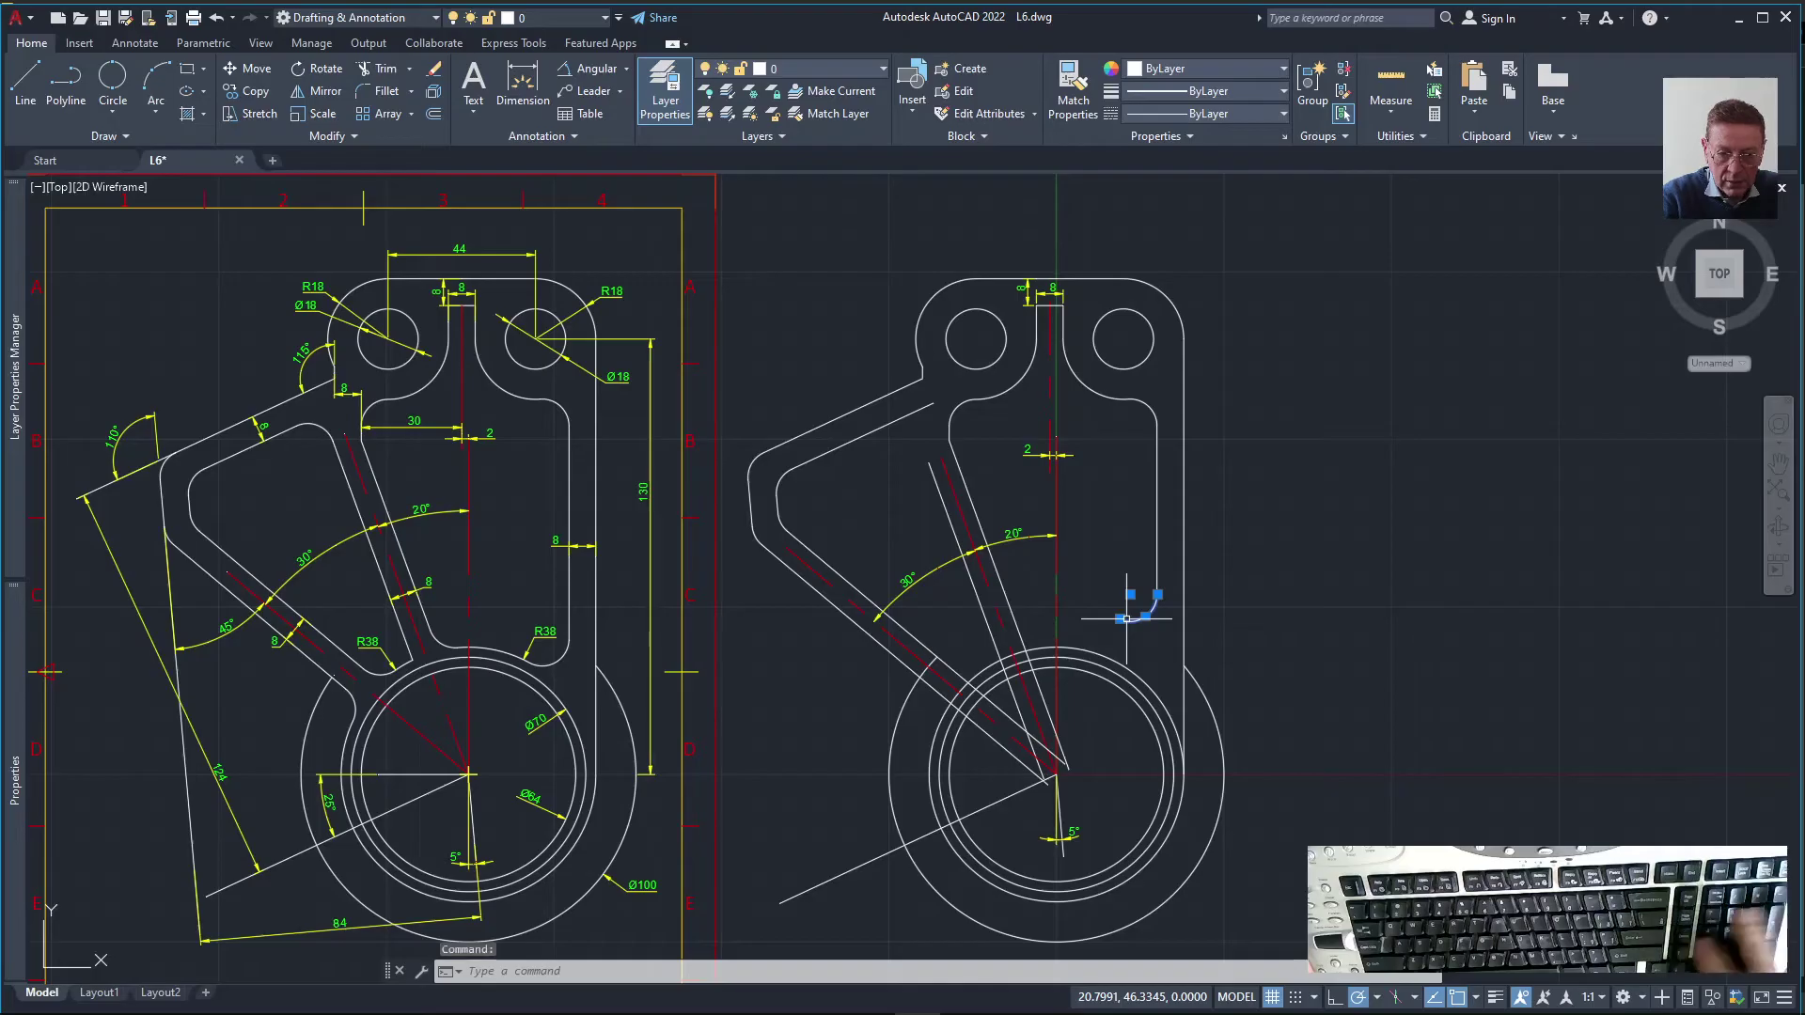
key("Delete")
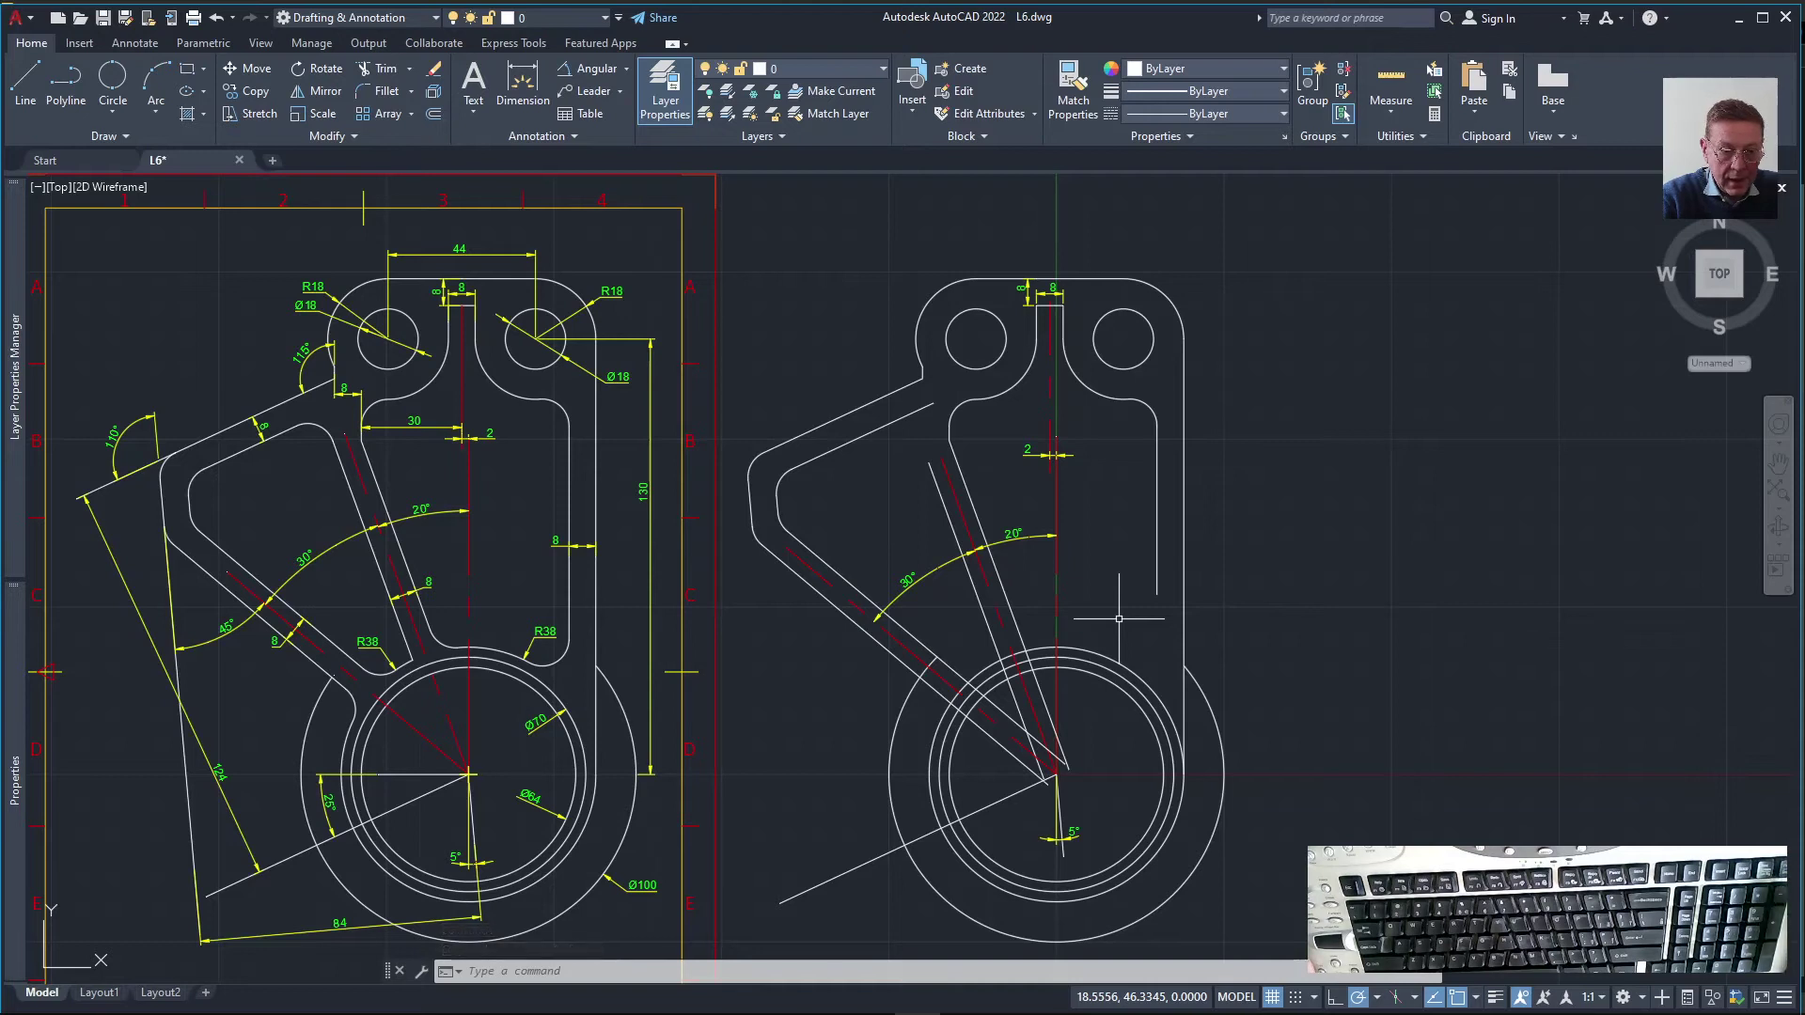
Break the R38 circle with a small gap between the two edges of the 20° rib
type("BREAKUP")
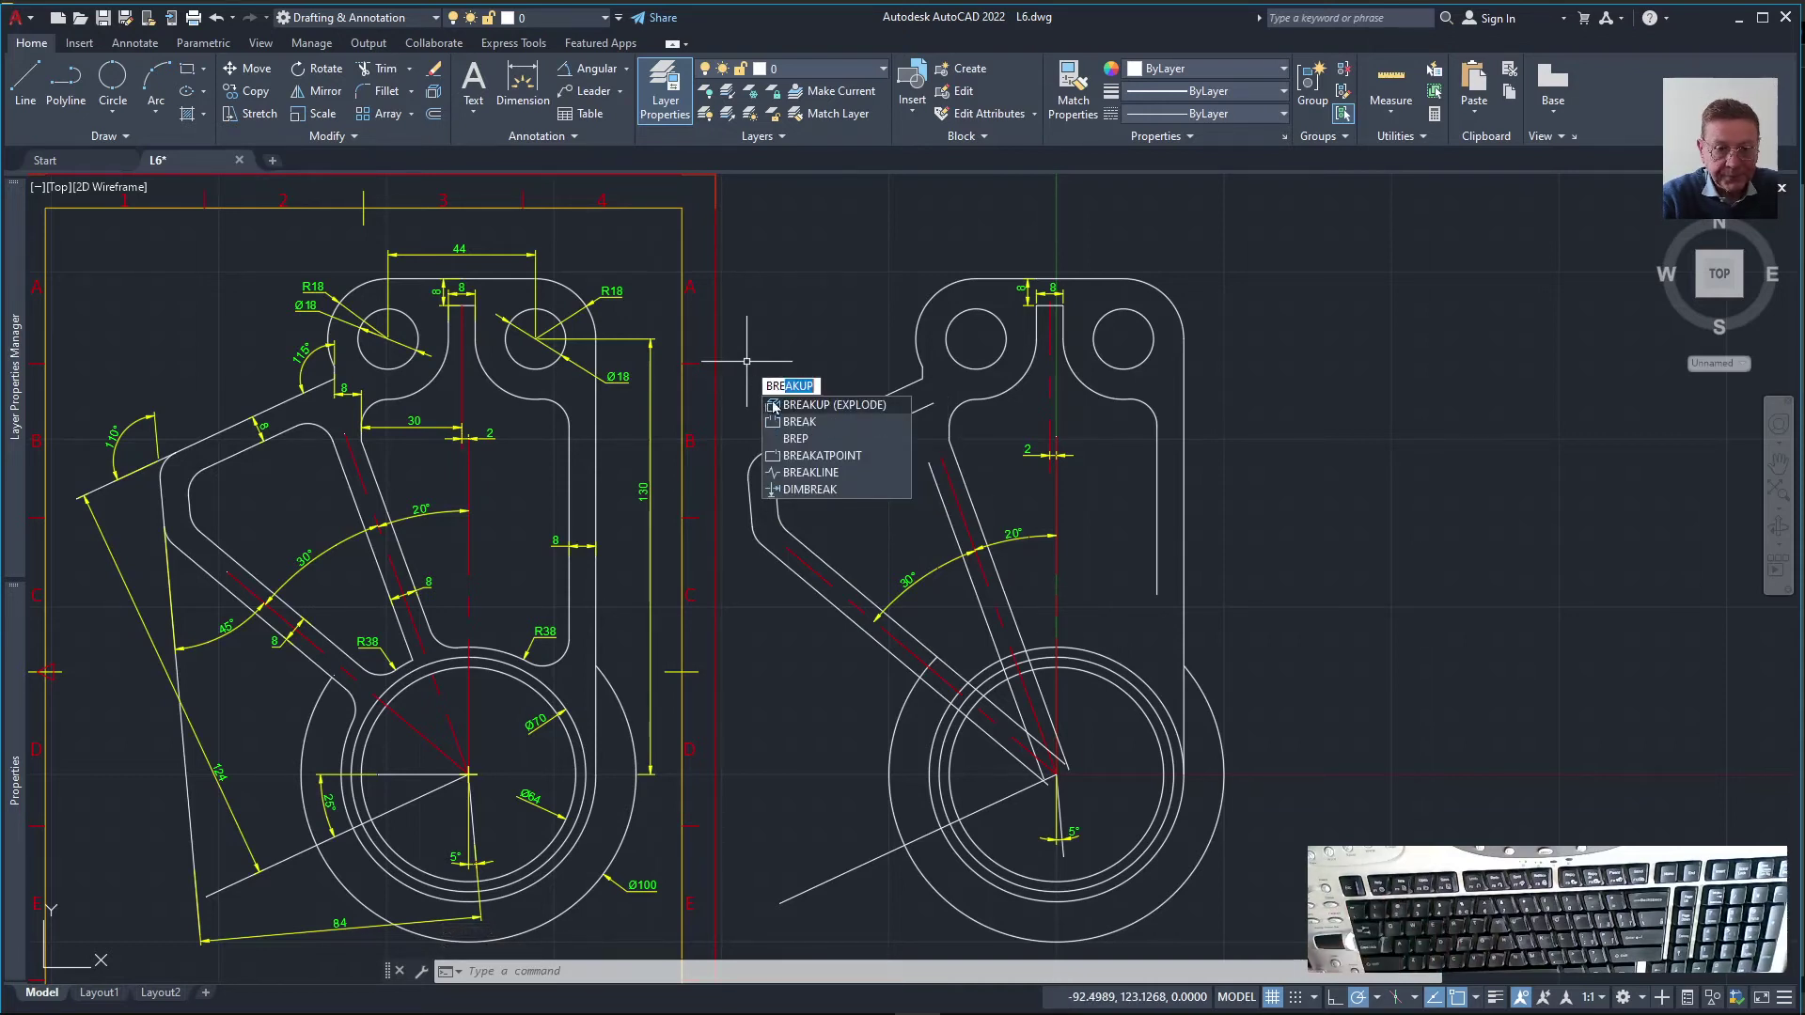
left_click(799, 421)
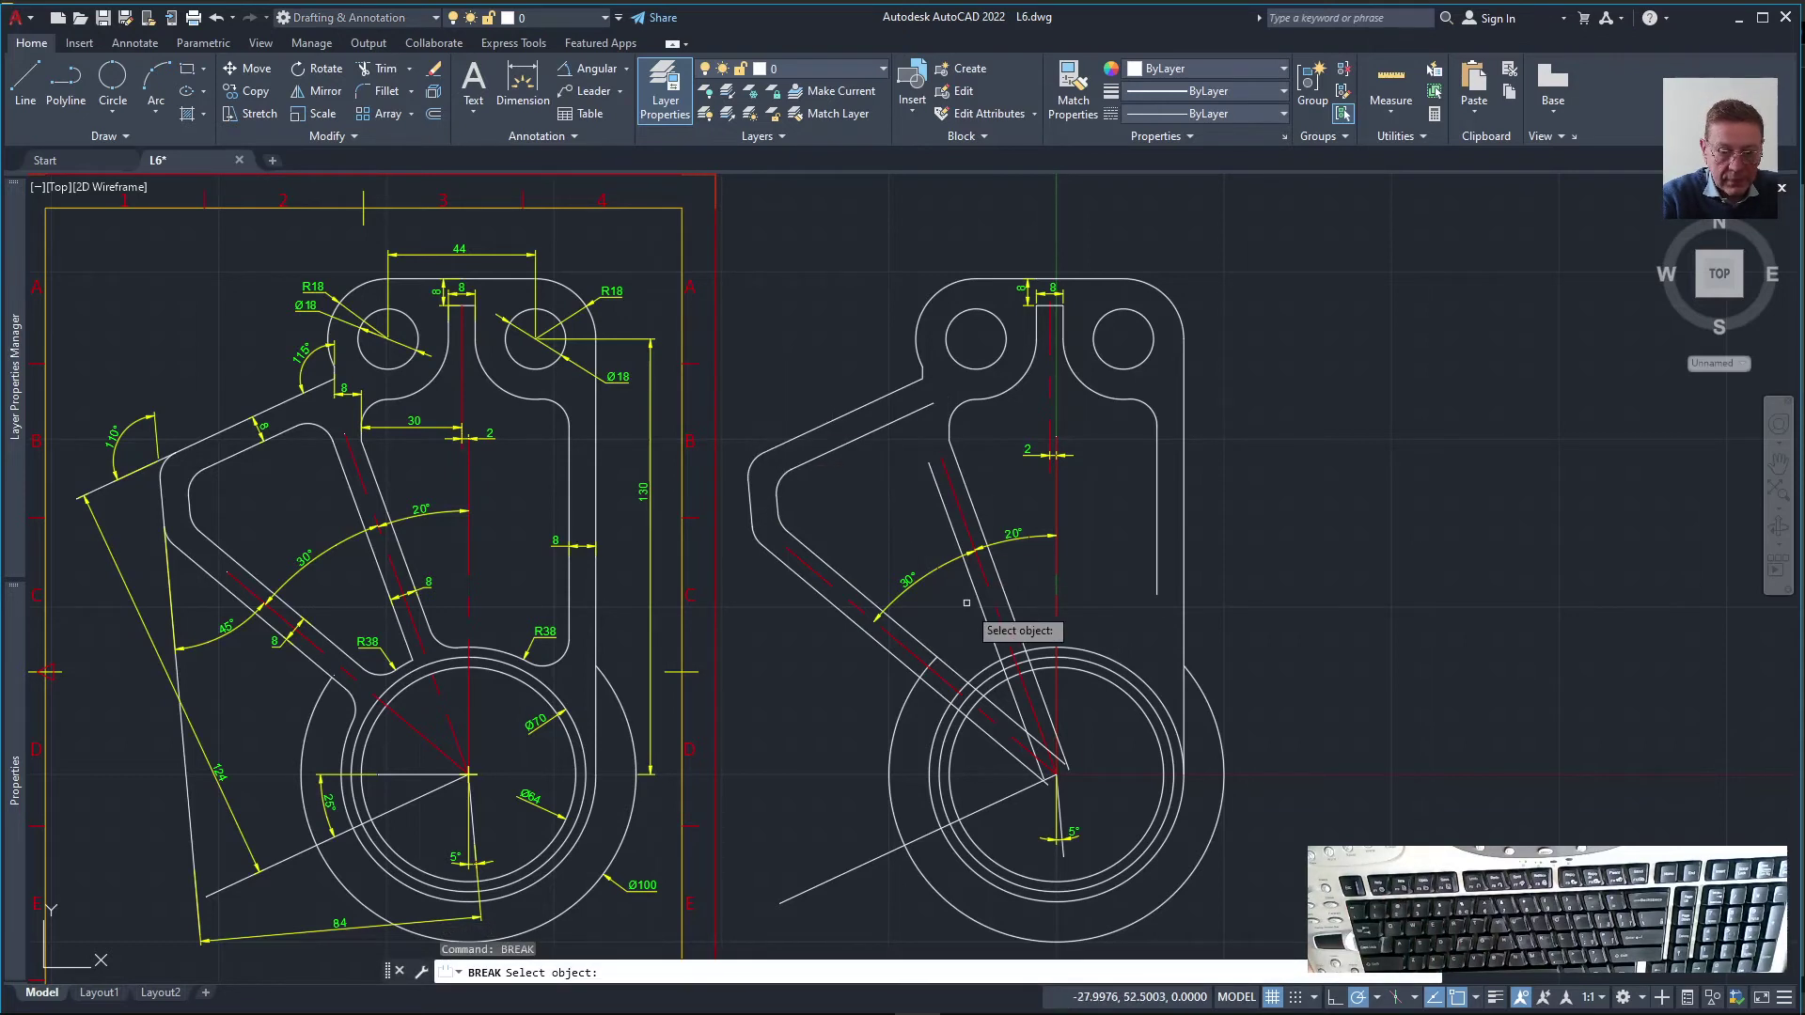
scroll(1021, 655, "up", 5)
left_click(1027, 647)
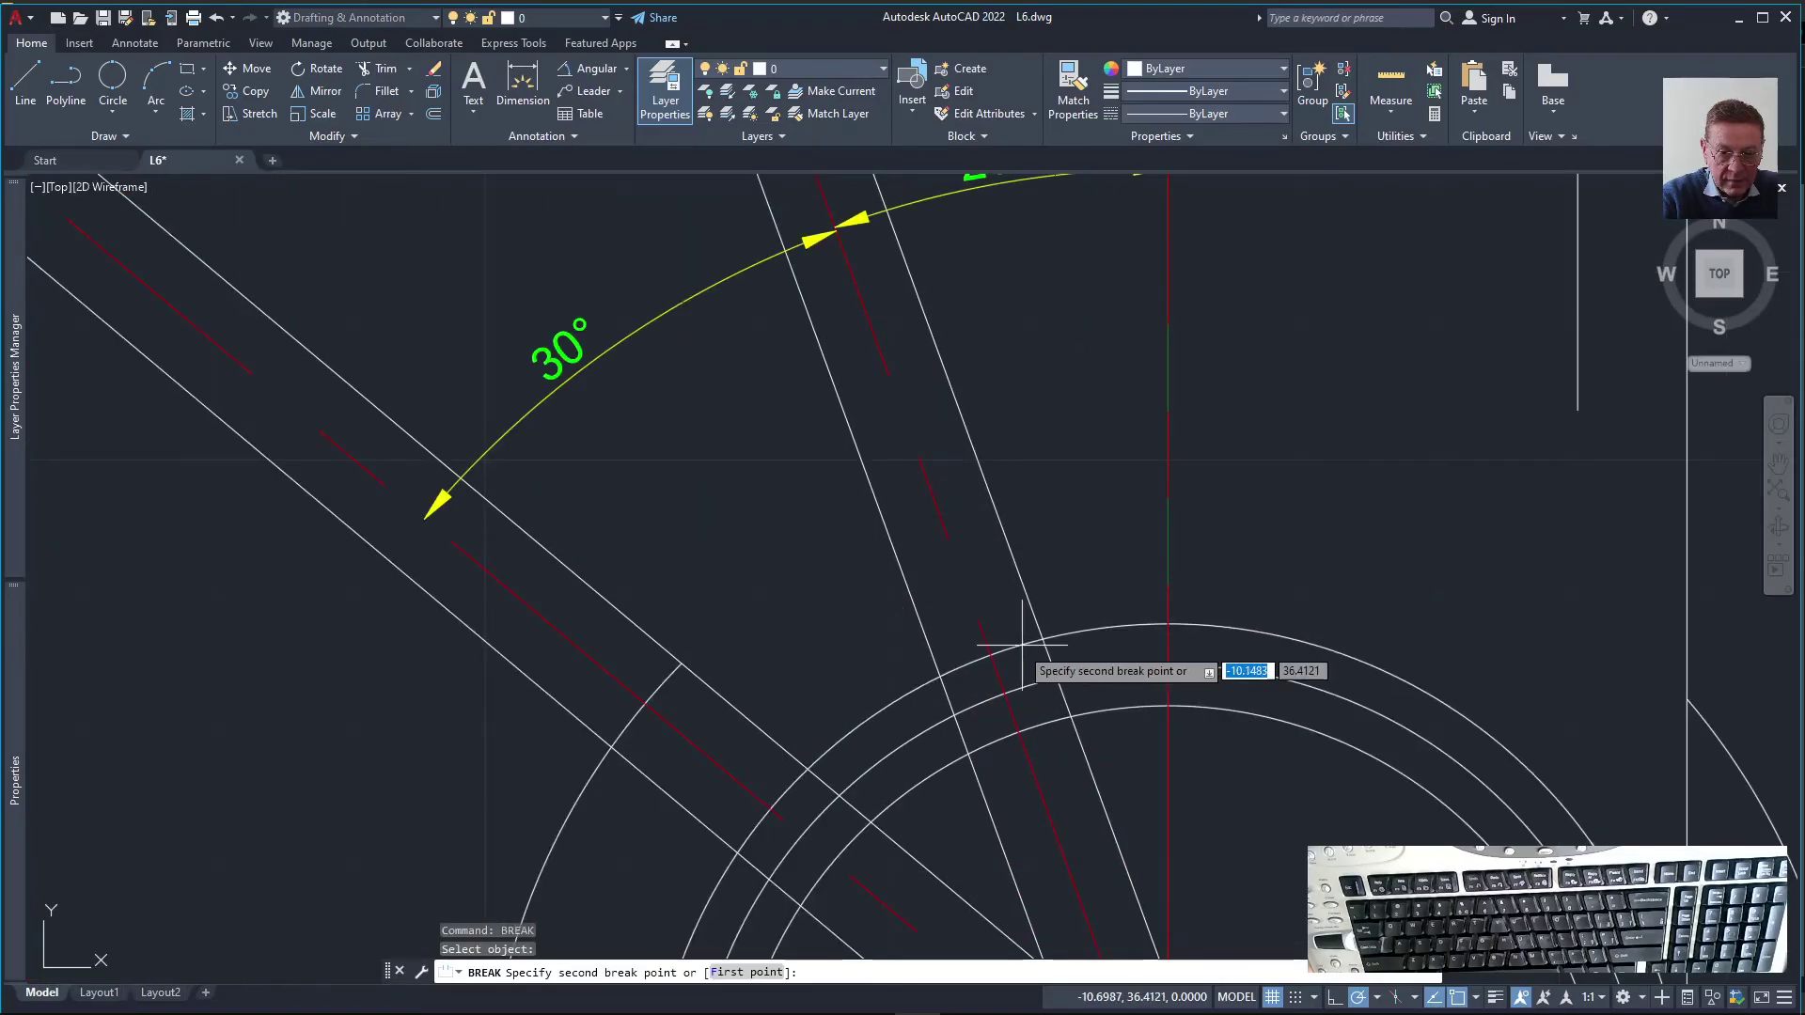
left_click(1011, 677)
key("Escape")
key("Escape")
scroll(1008, 669, "down", 4)
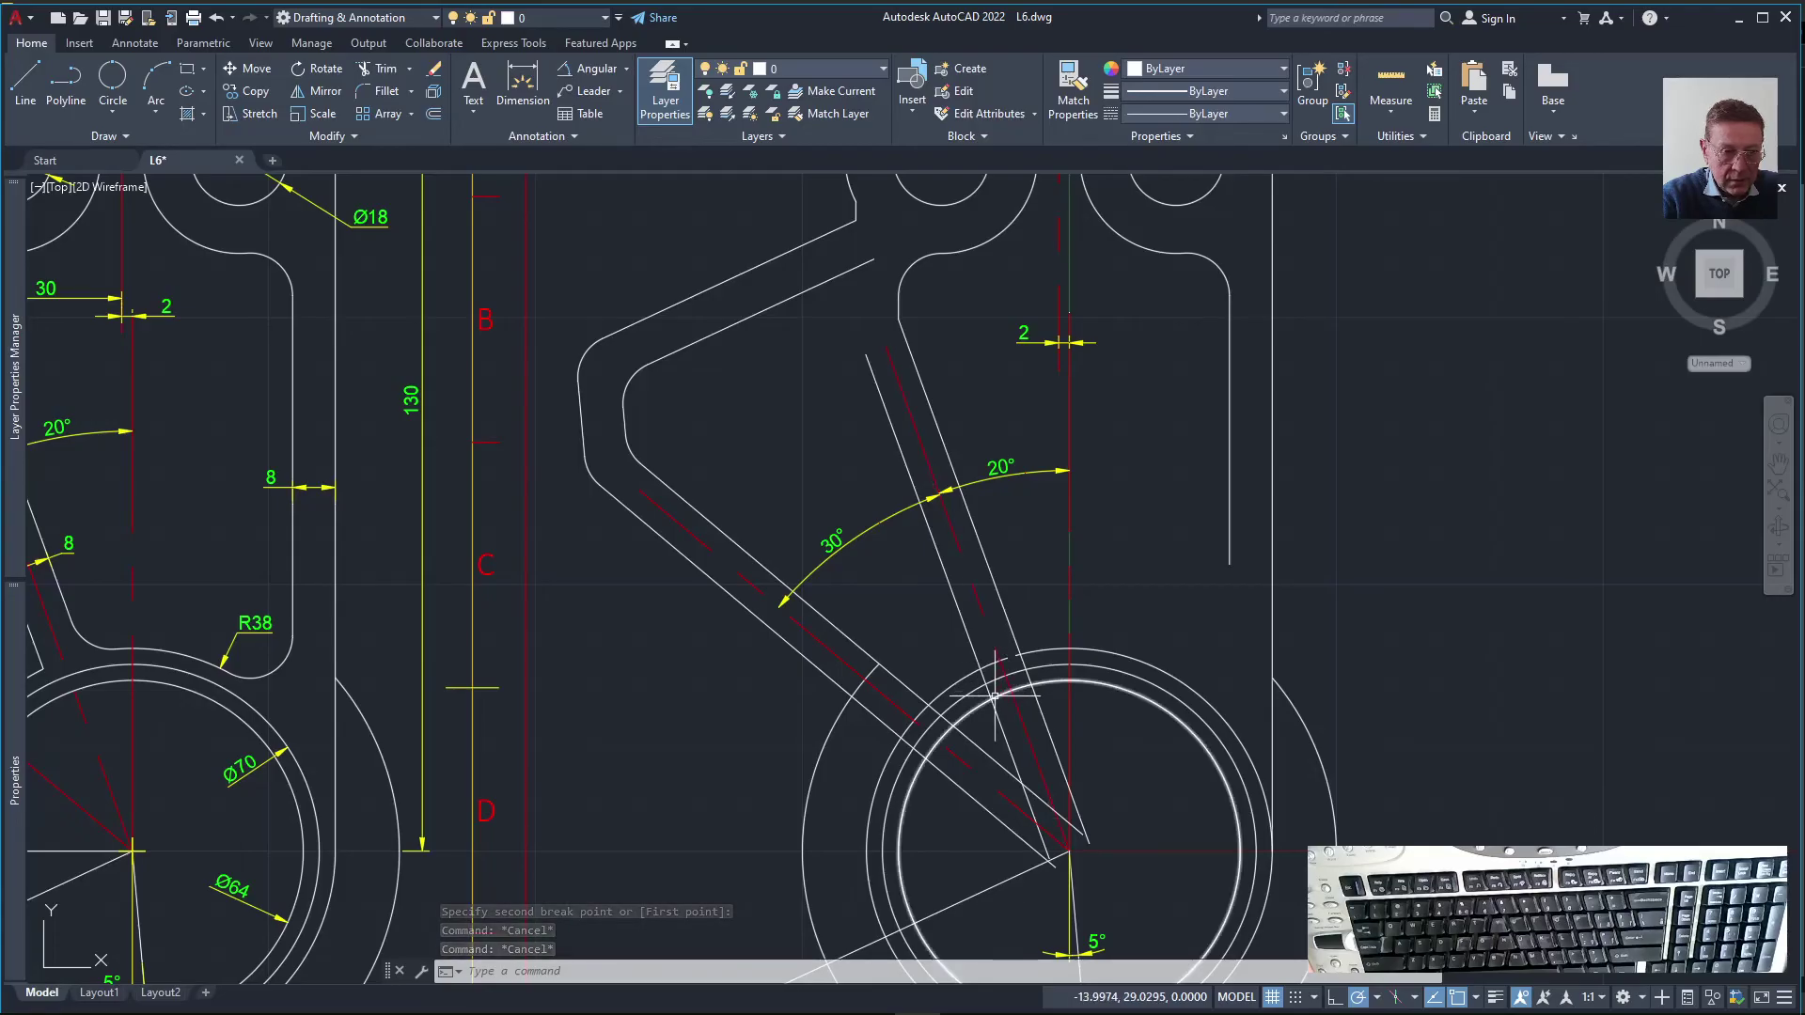
Fillet the 20° rib's right edge with the R38 arc, radius 8
left_click(387, 90)
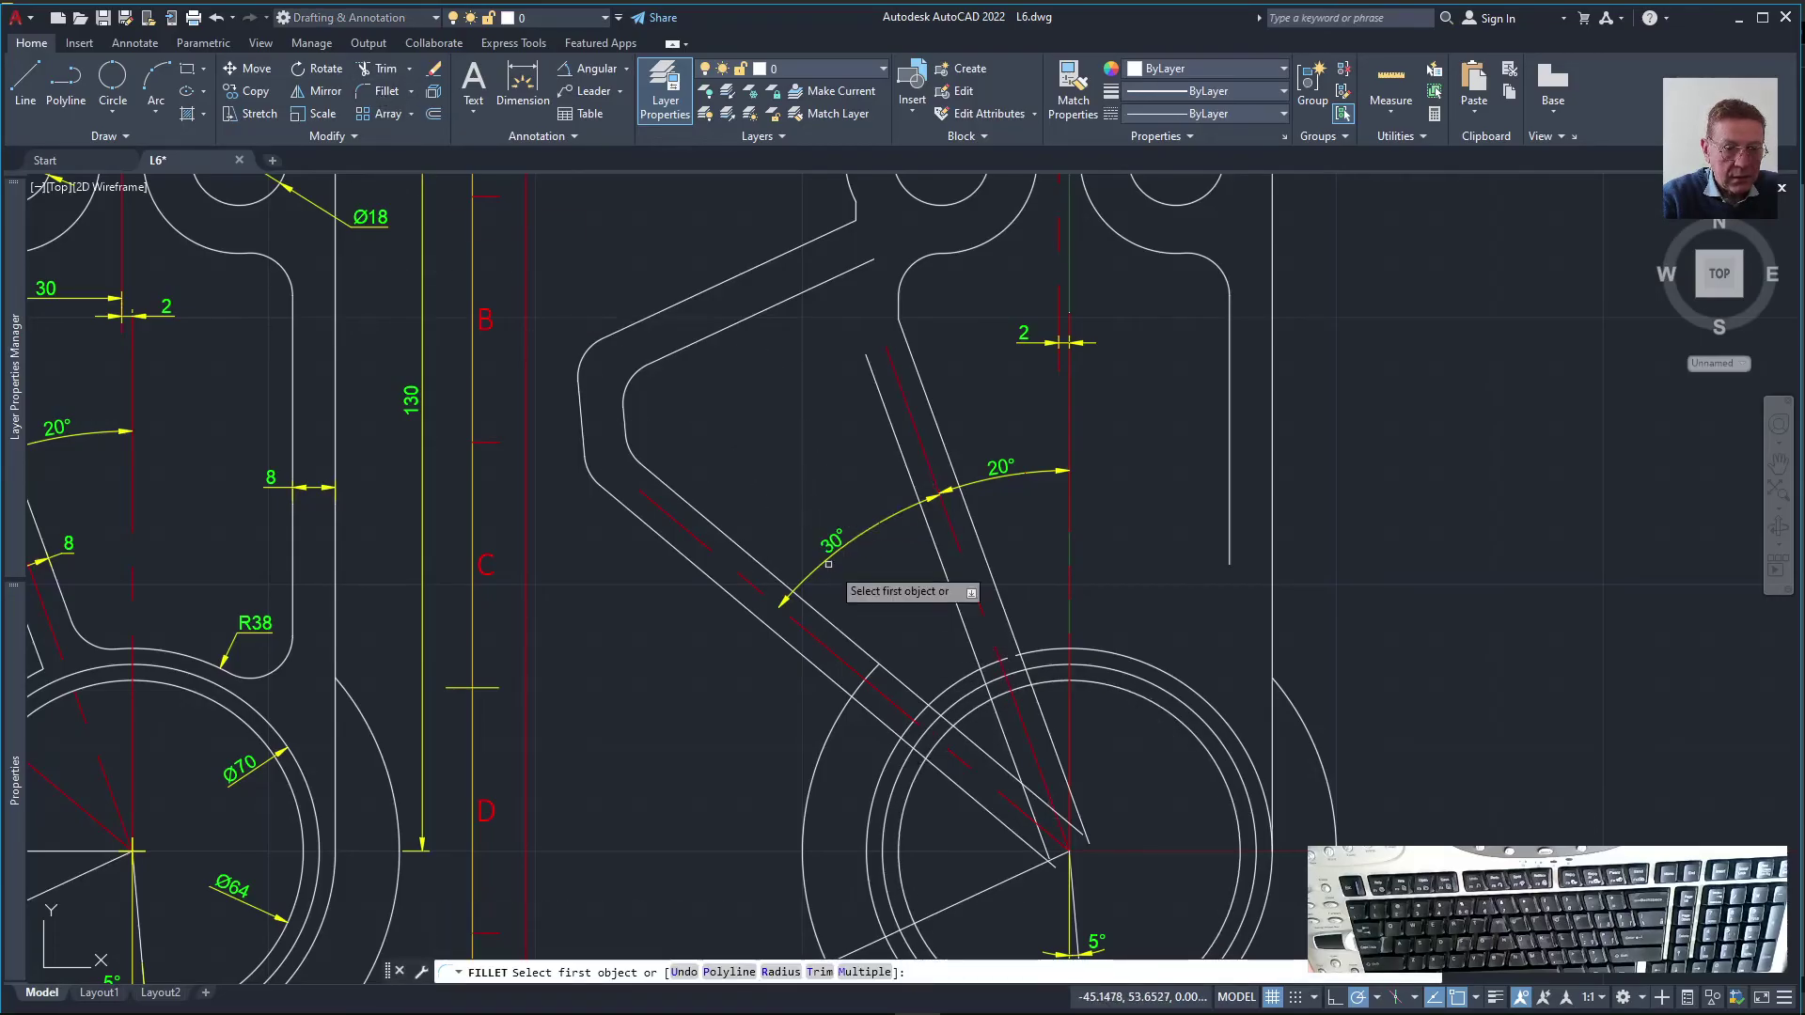
left_click(1007, 618)
left_click(1042, 651)
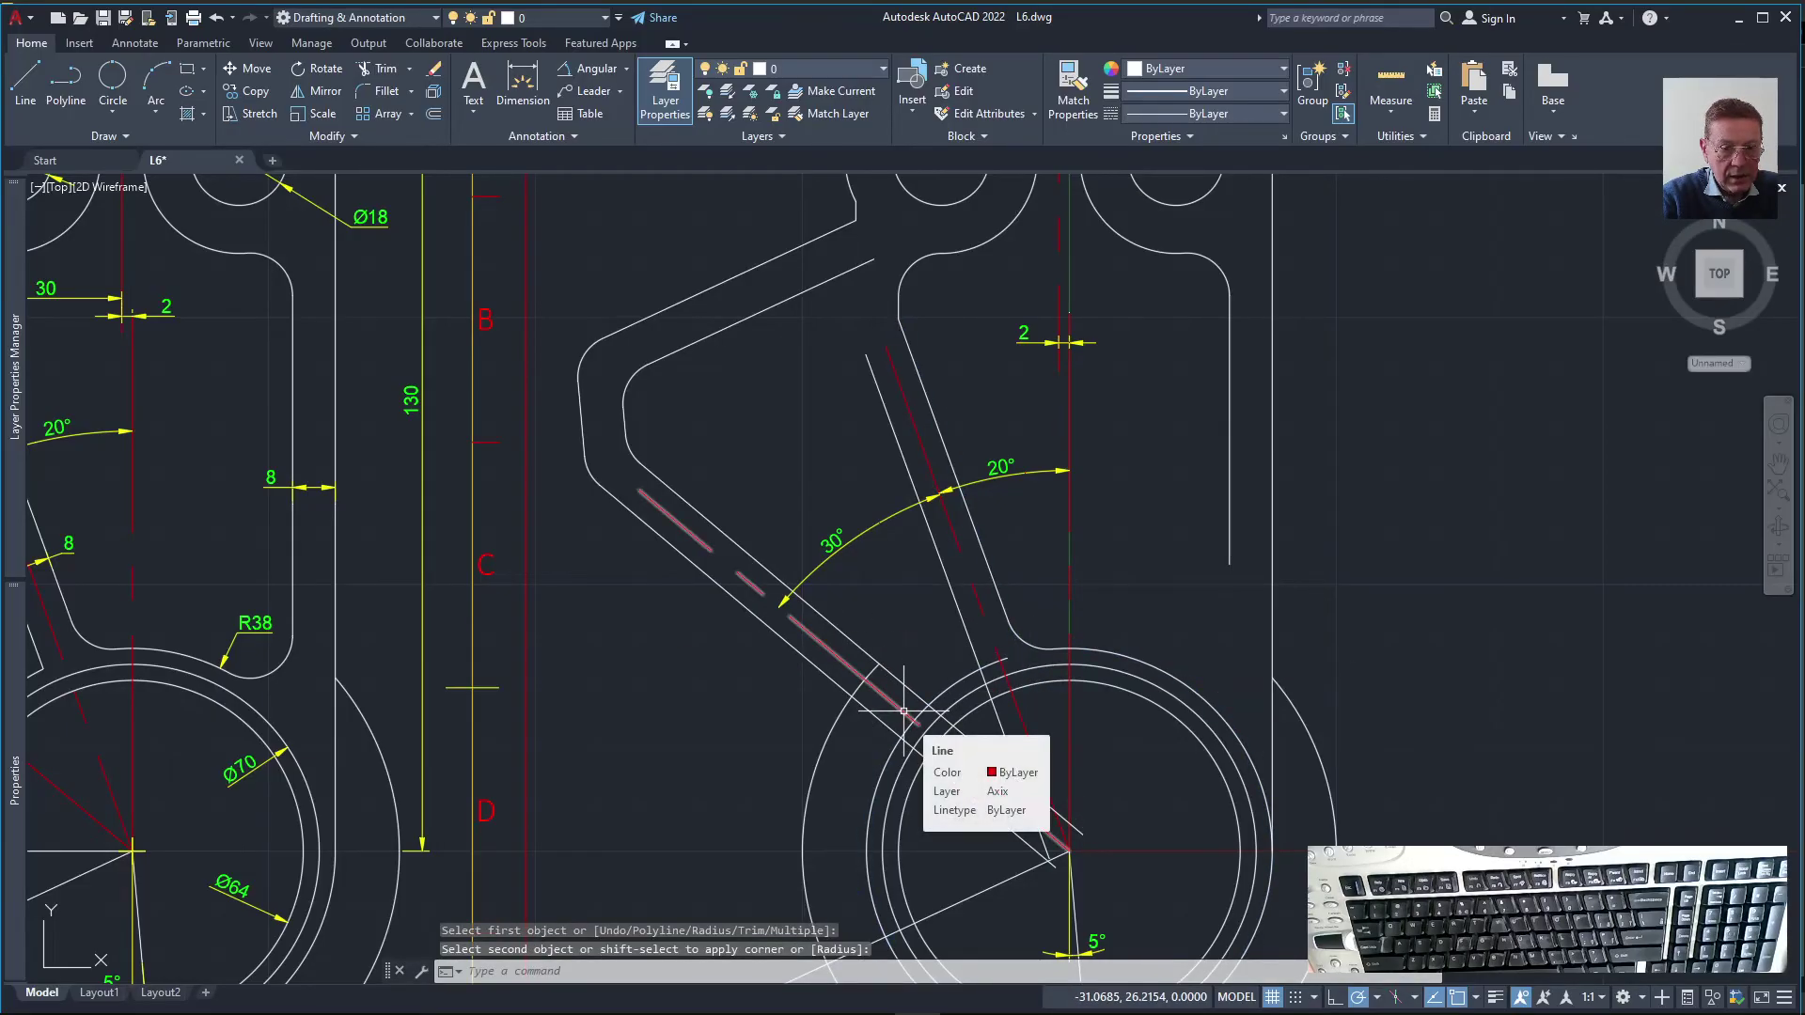
Trim the leftover piece of the R38 arc between the edges of the 20° rib
type("tr")
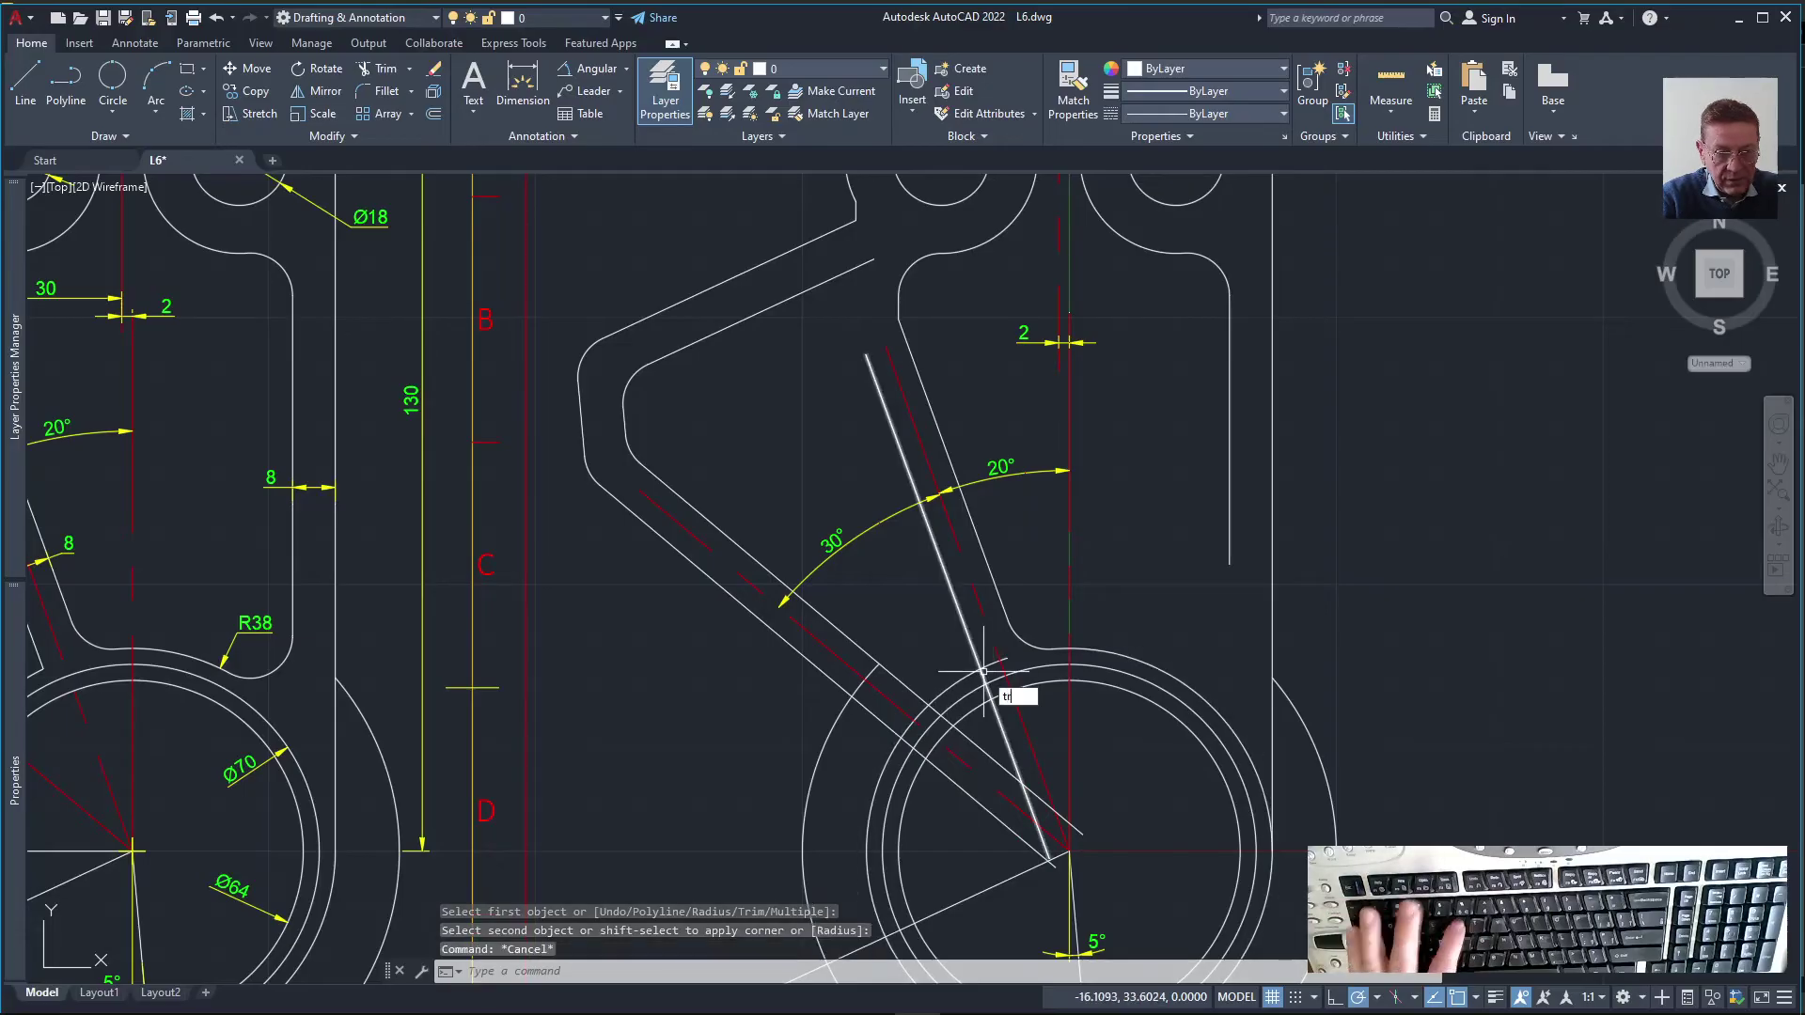
key("Return")
left_click(987, 664)
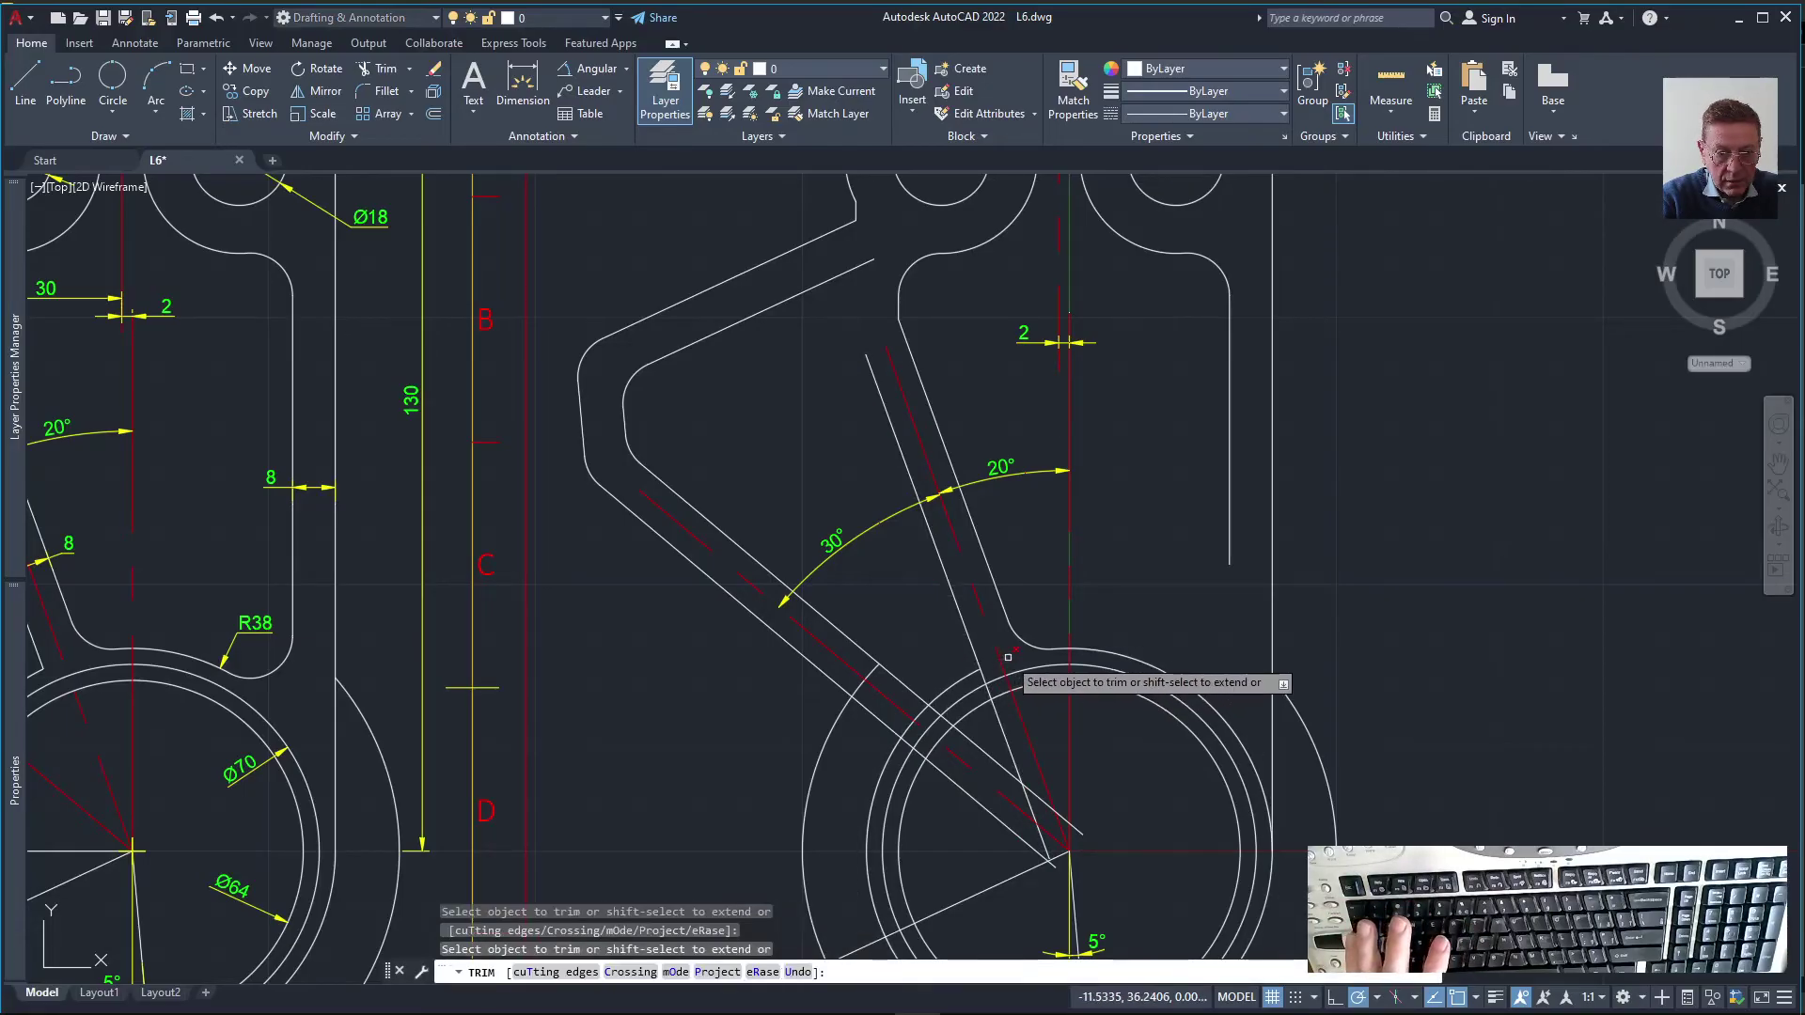
middle_click_drag(909, 705, 1098, 508)
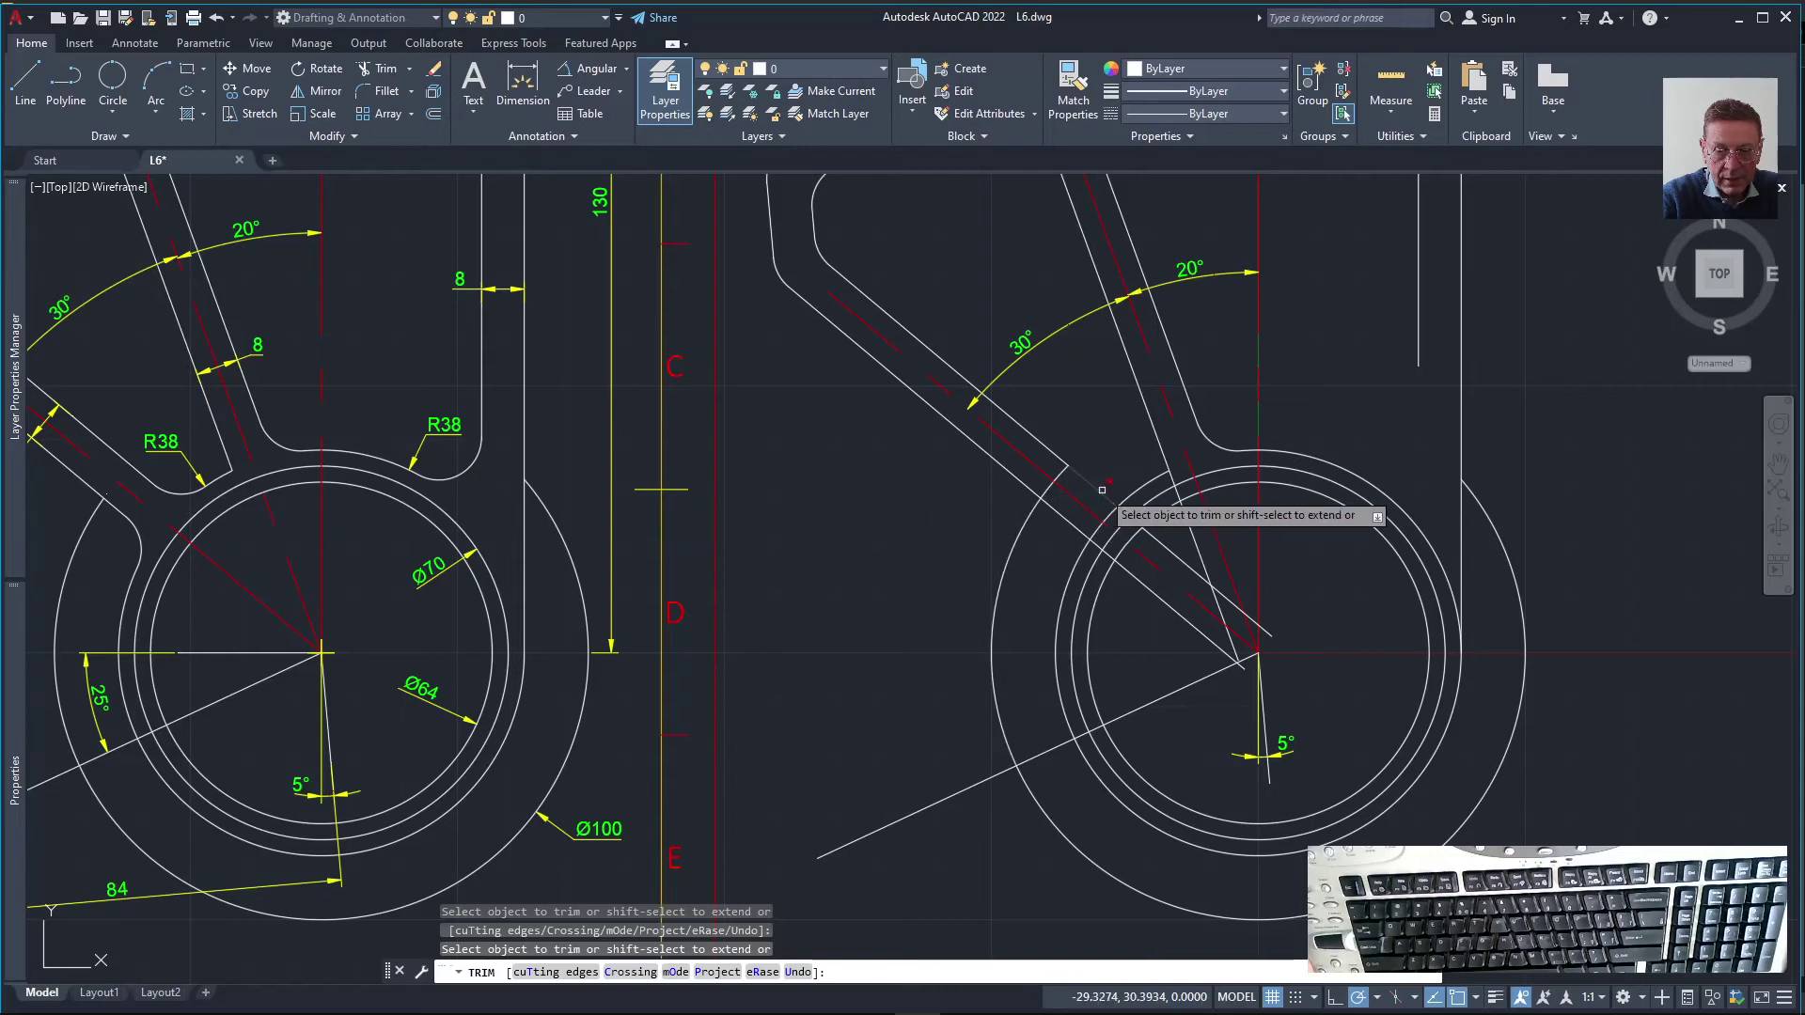
key("Escape")
key("Escape")
Try to fillet the 30° rib's upper edge with the R38 arc at radius 8, and undo the fillet
type("F")
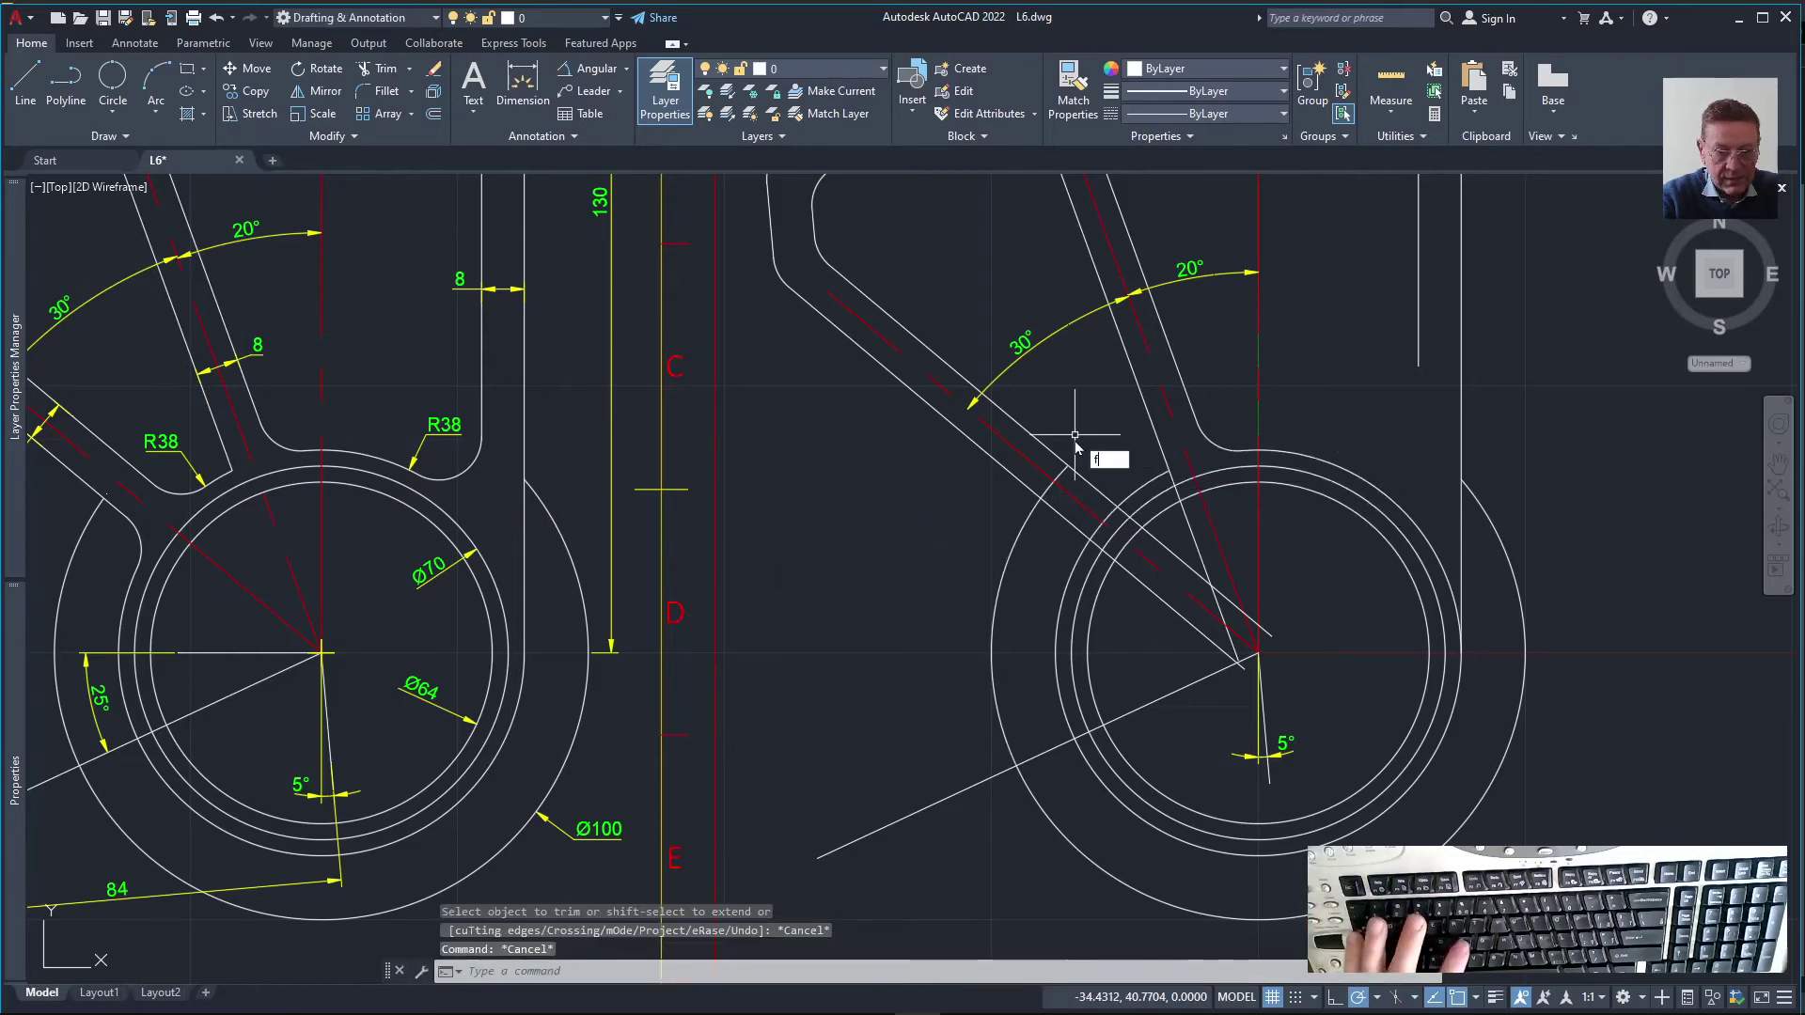
key("Return")
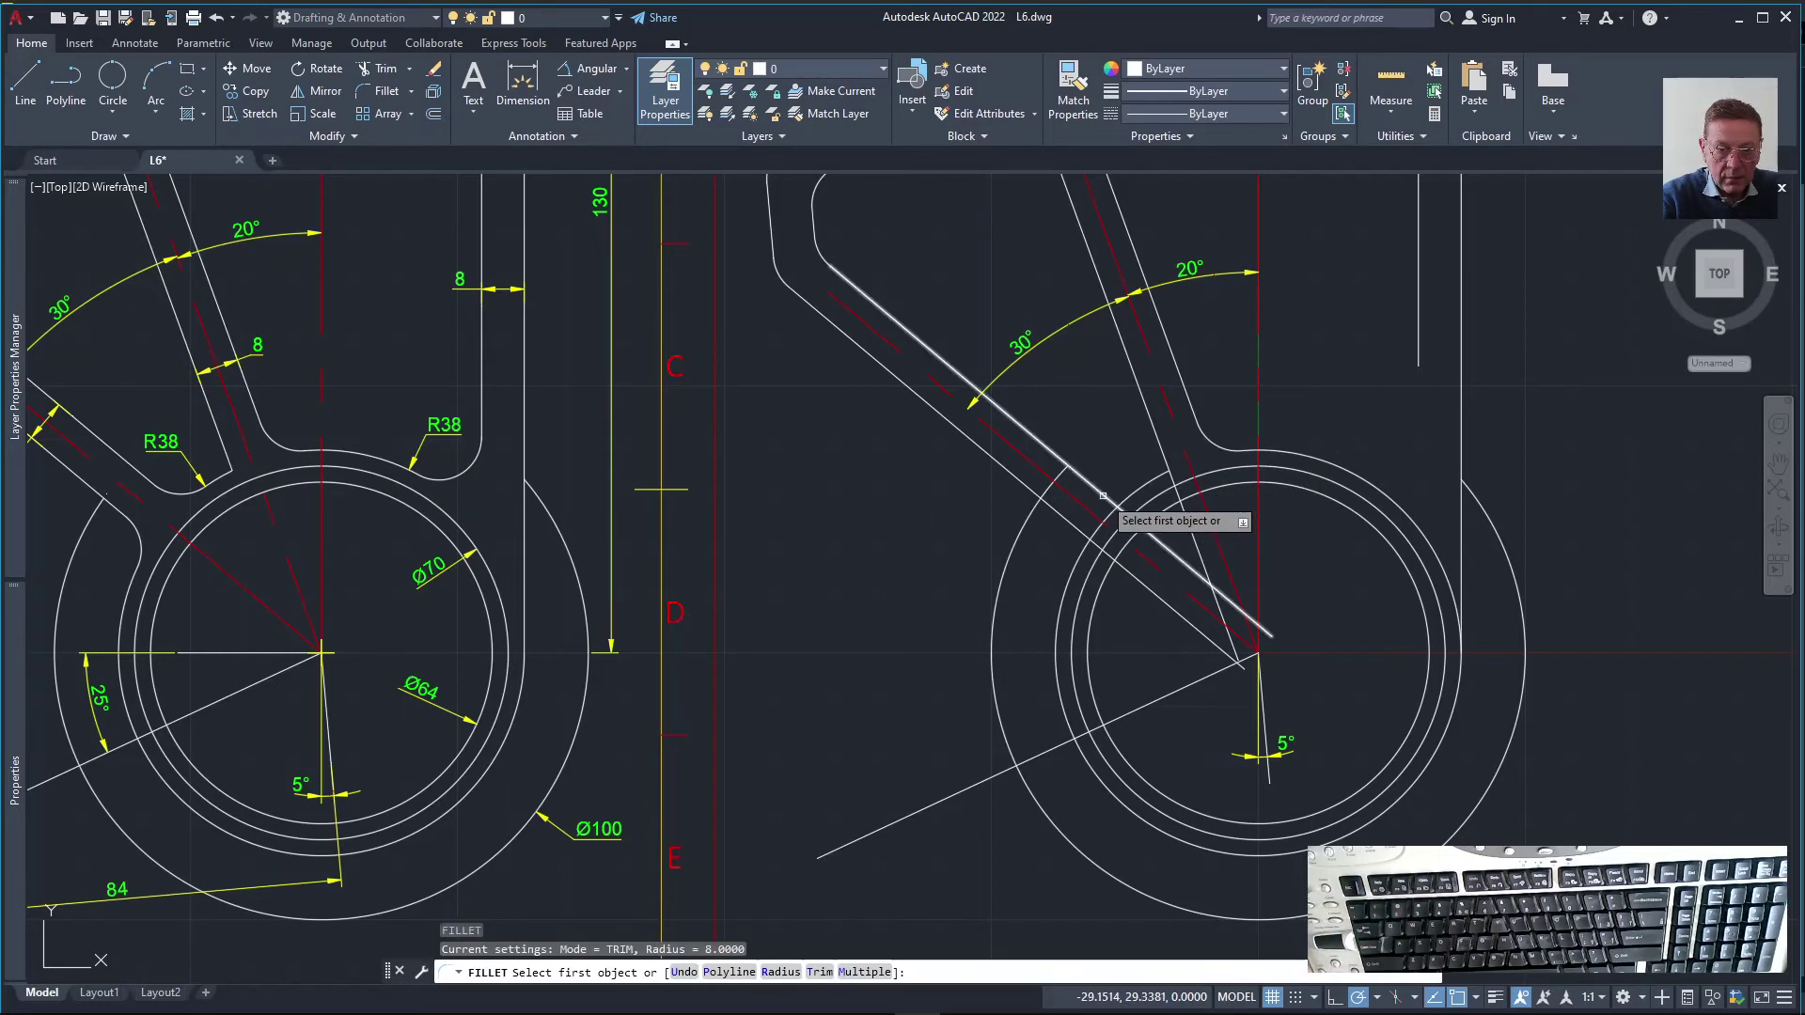
left_click(1102, 495)
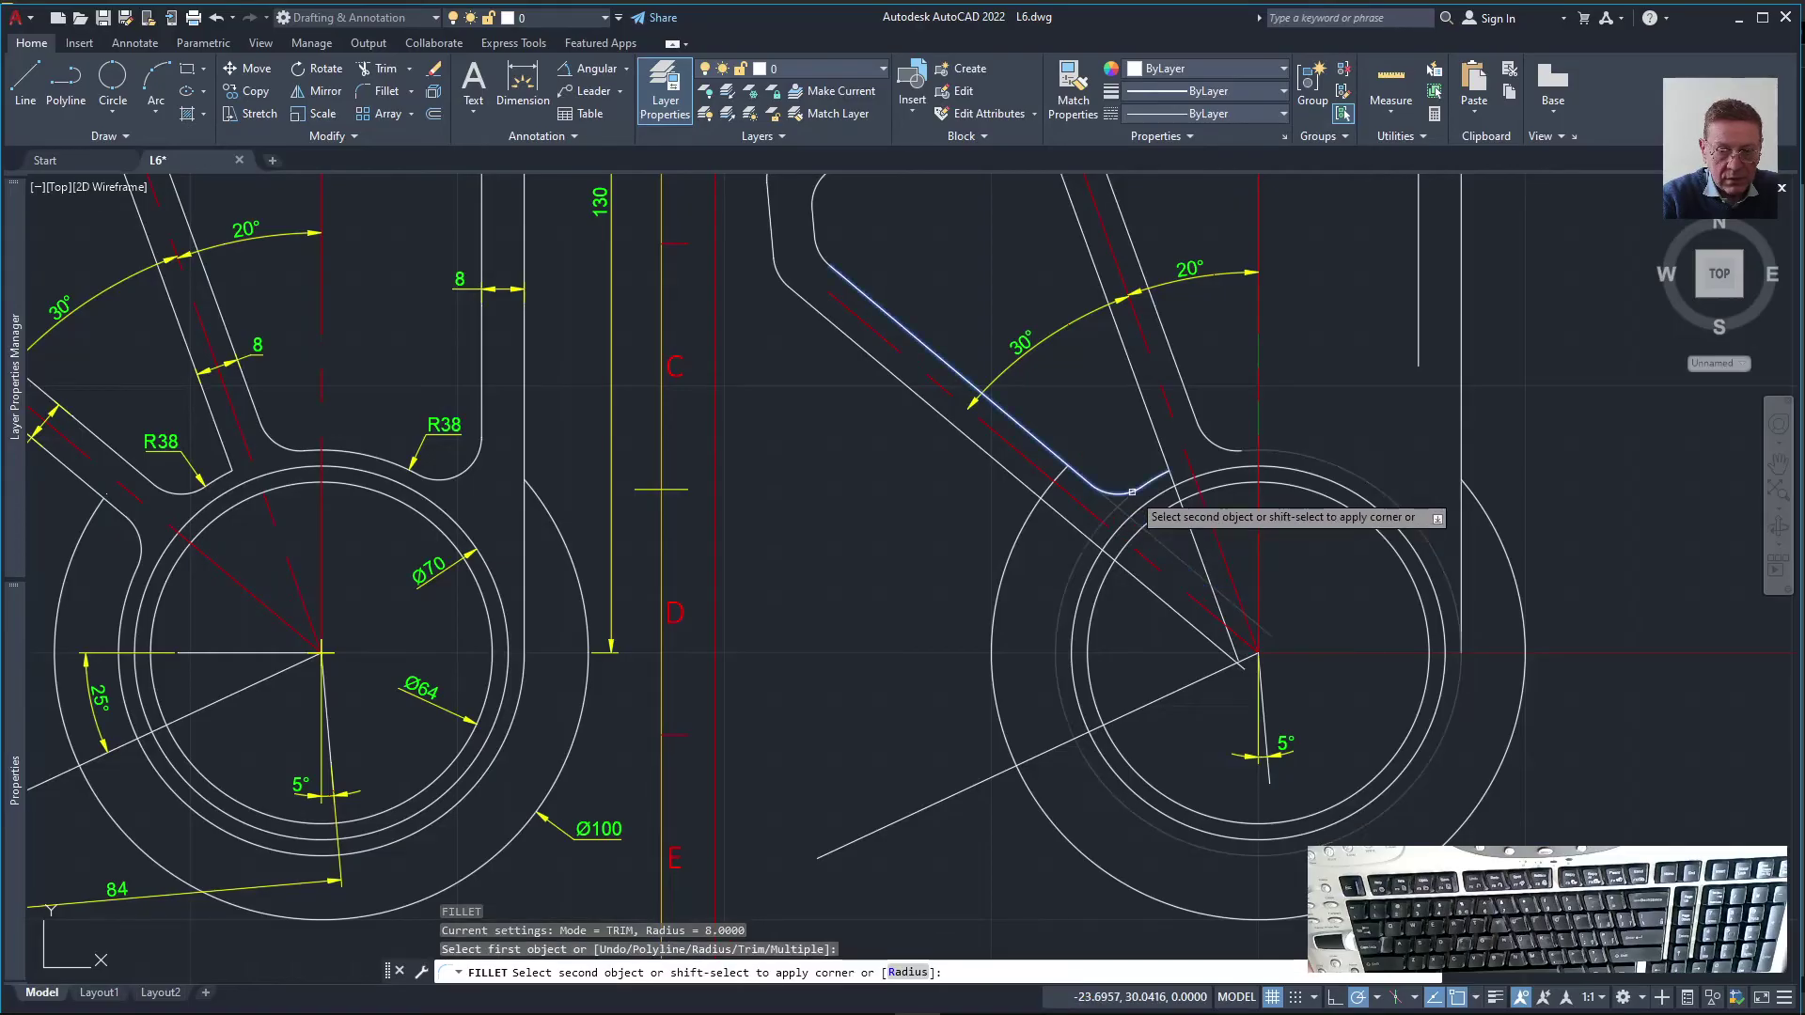
left_click(1094, 518)
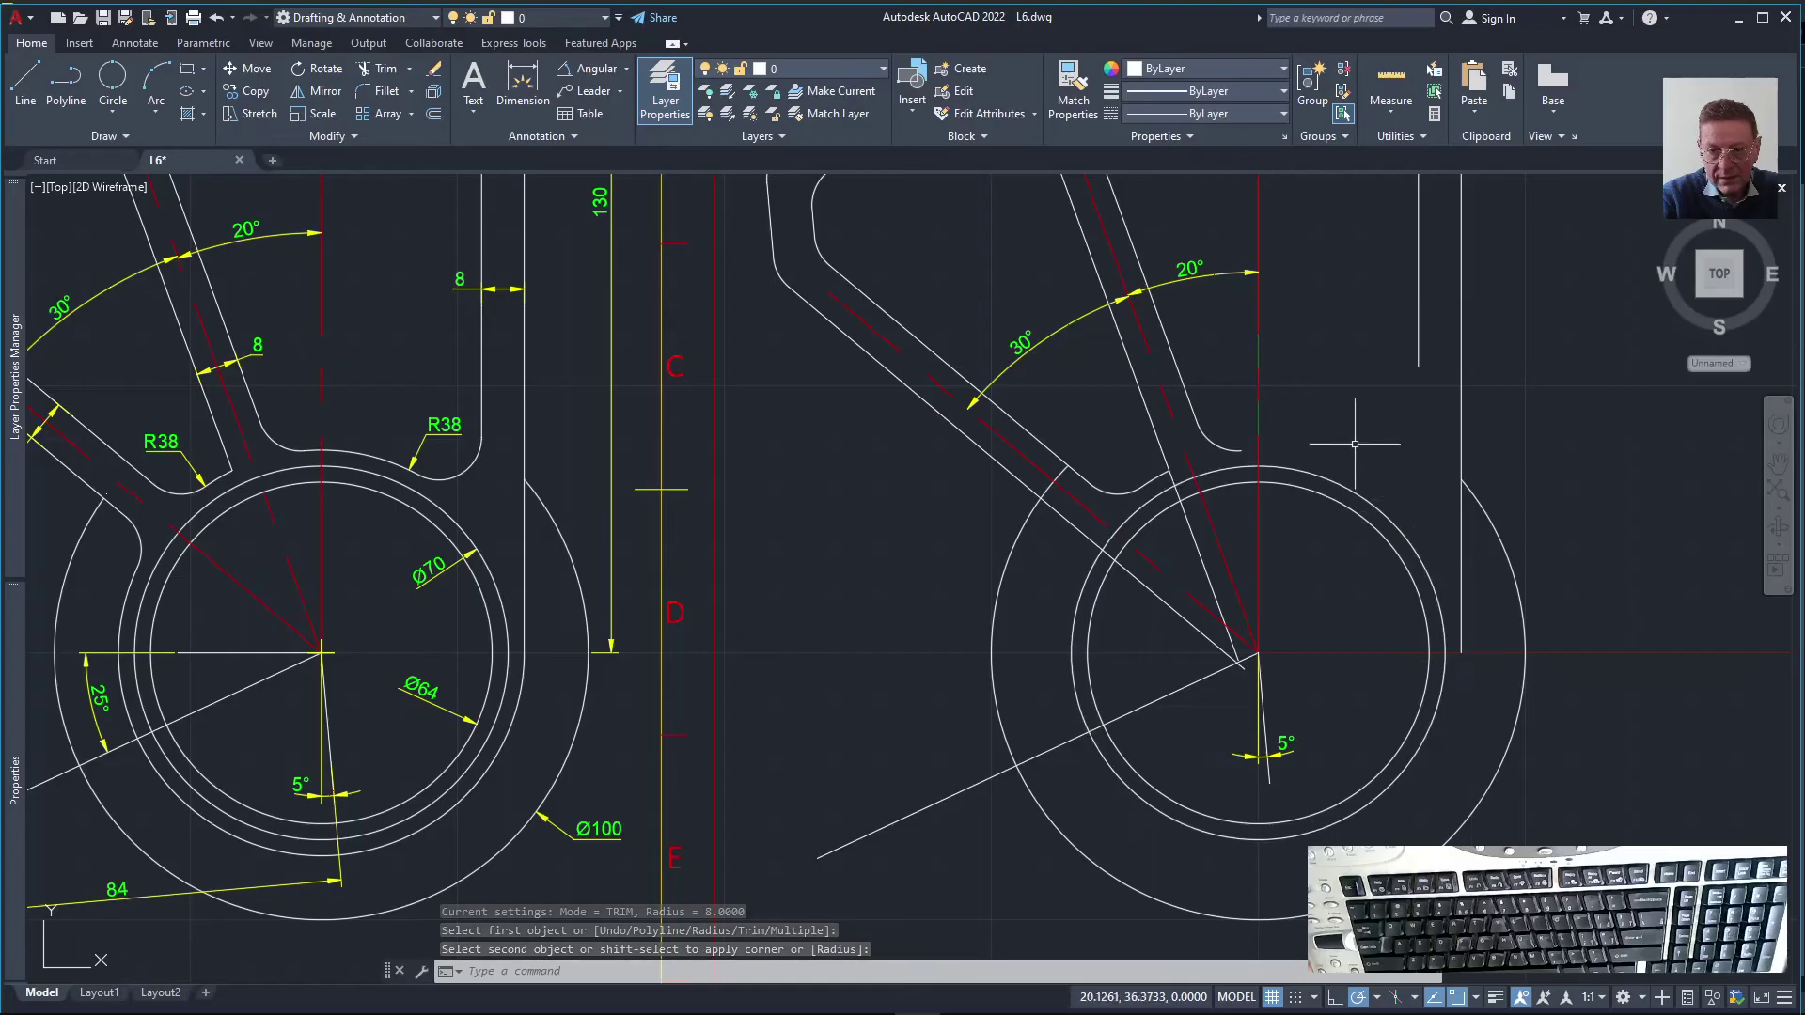
key("ctrl+z")
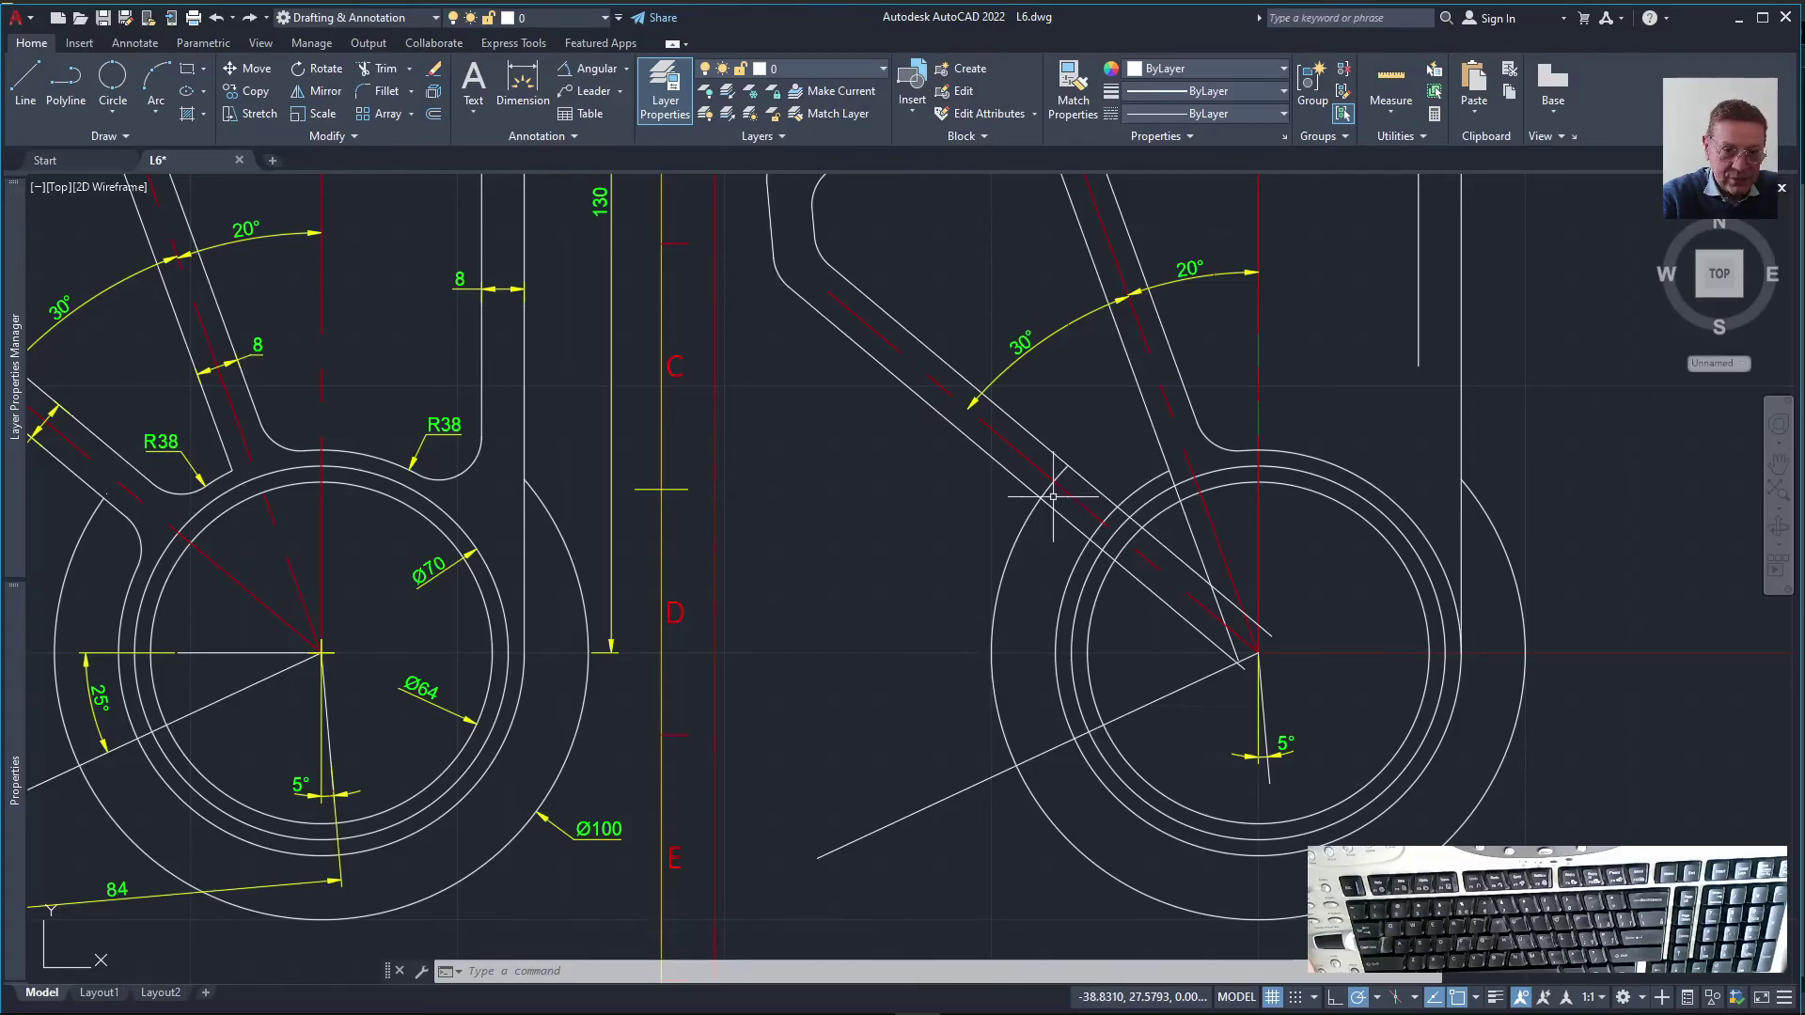
Trim the parts of the Ø100 and R38 arcs that lie between the edges of the 30° rib
type("tr")
key("Return")
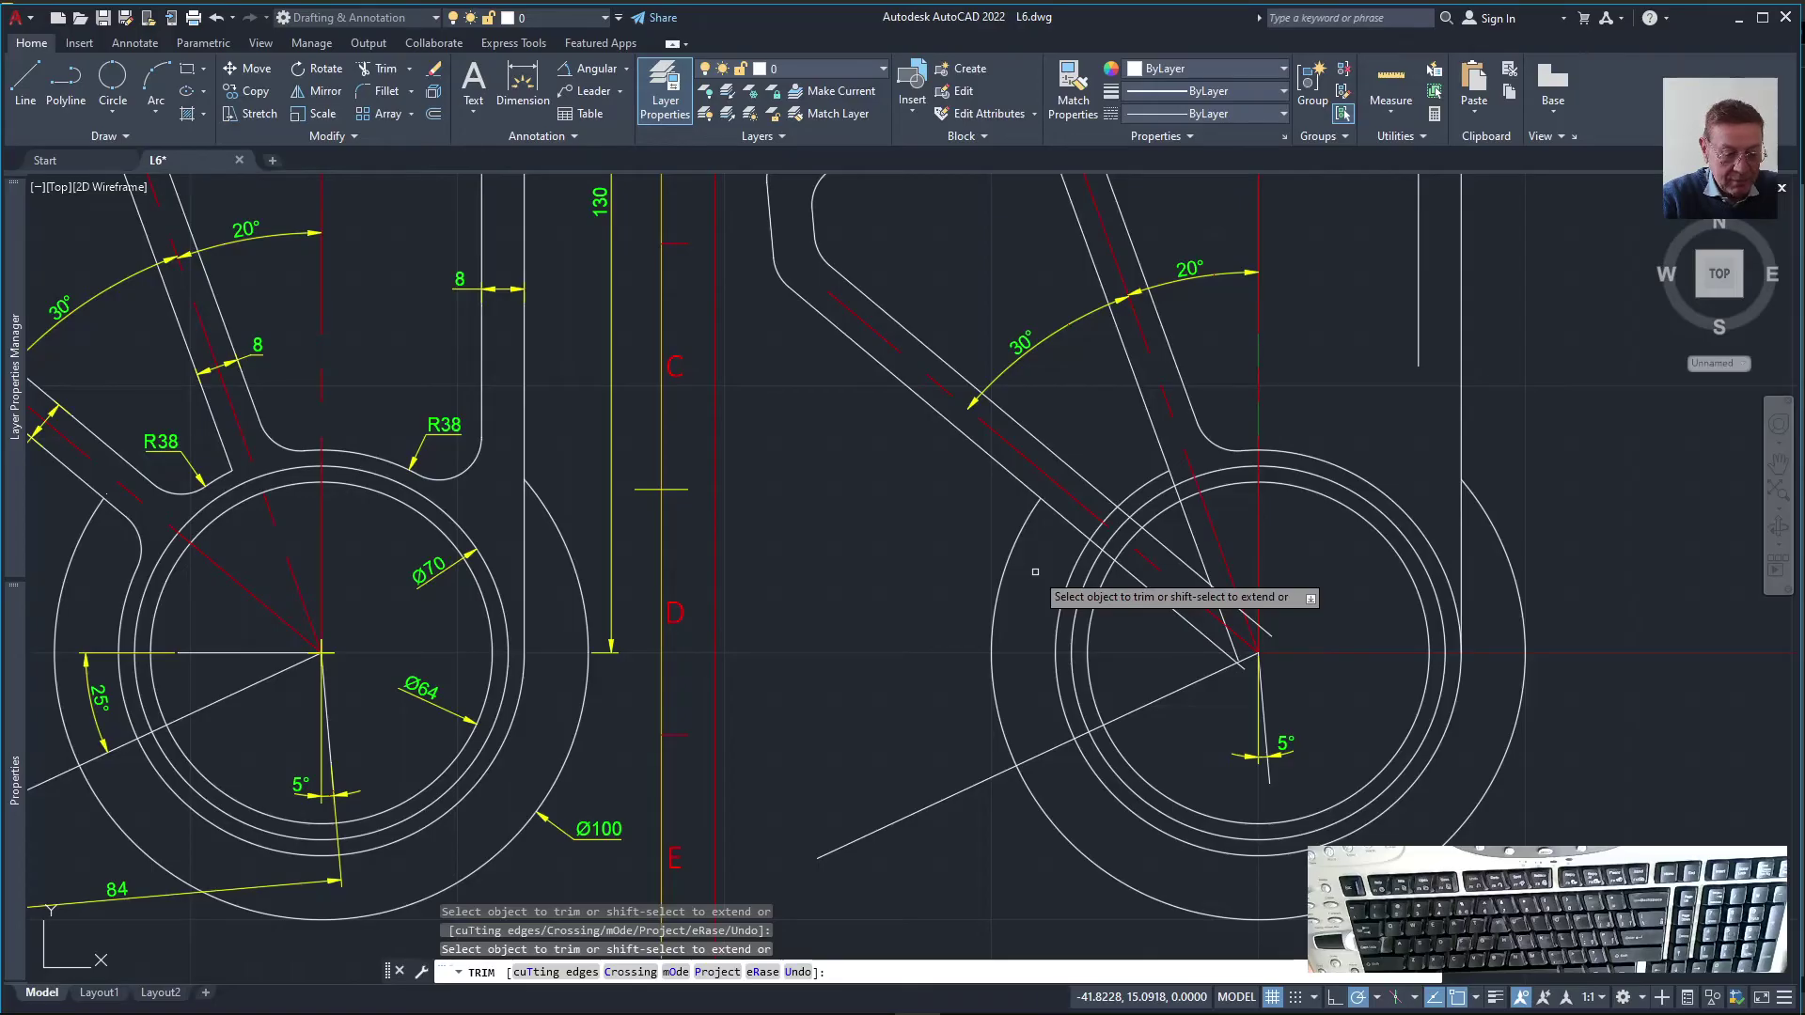
key("Return")
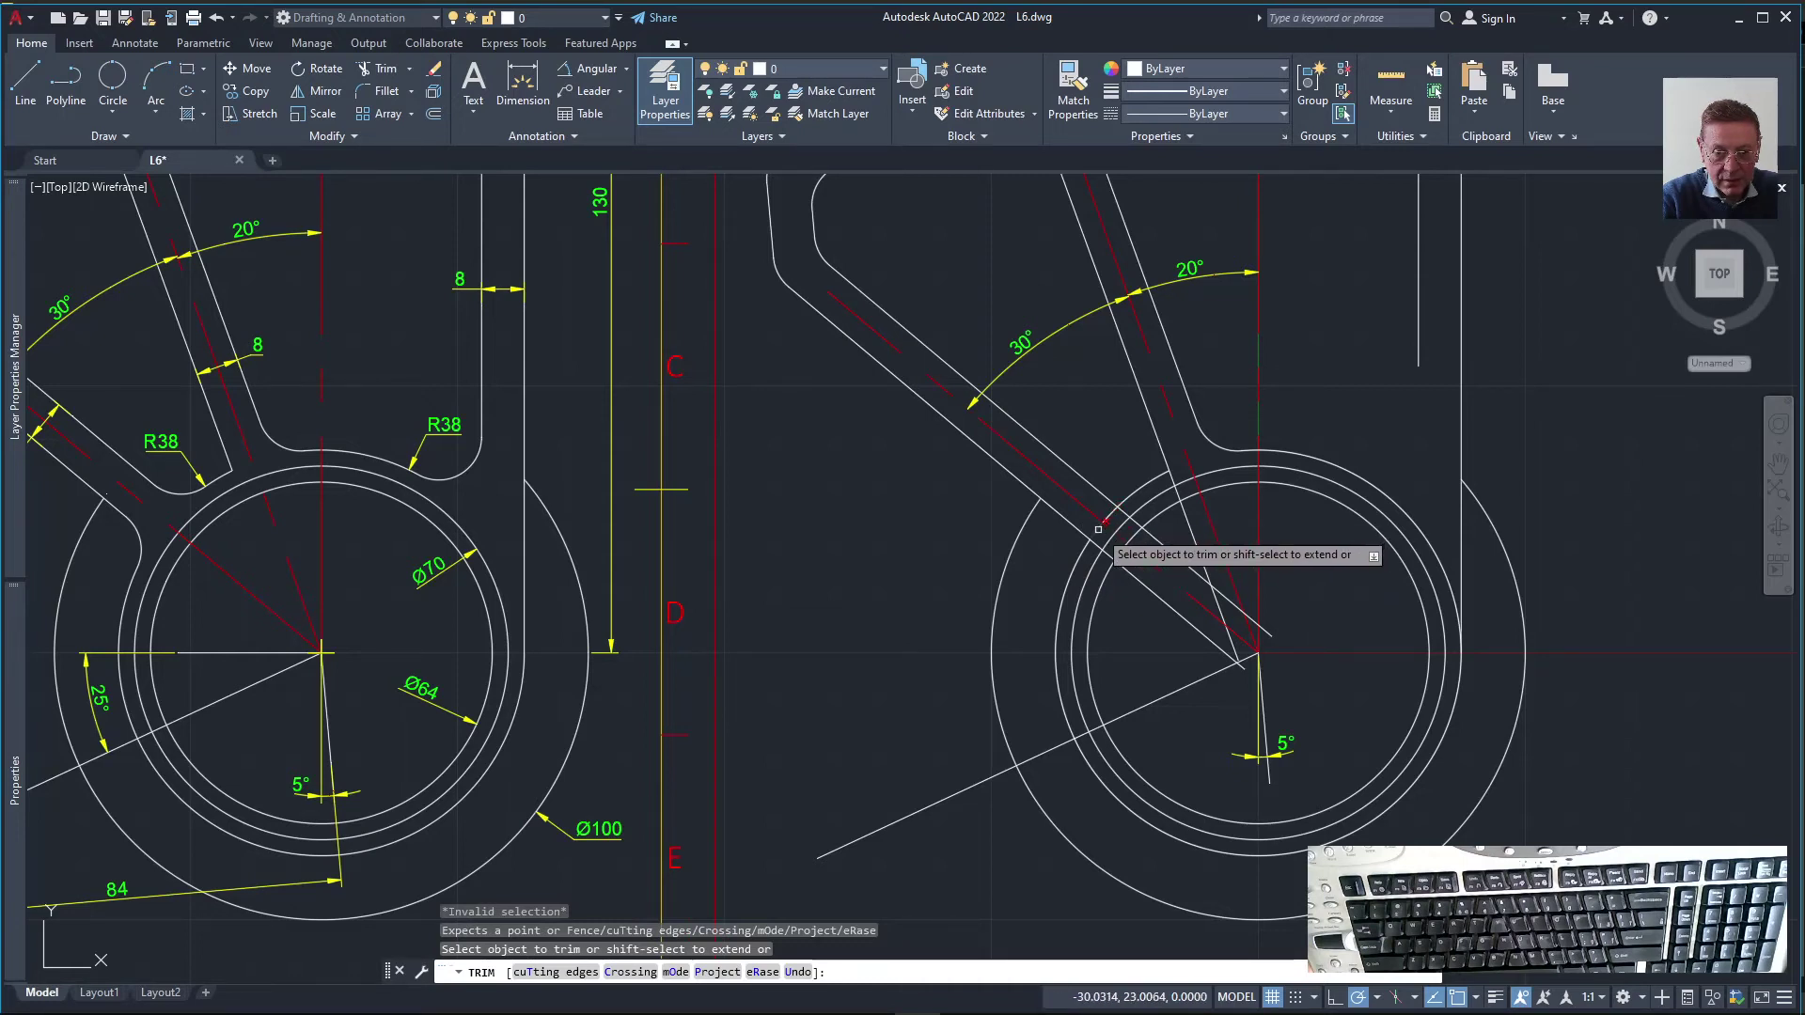
left_click(1098, 529)
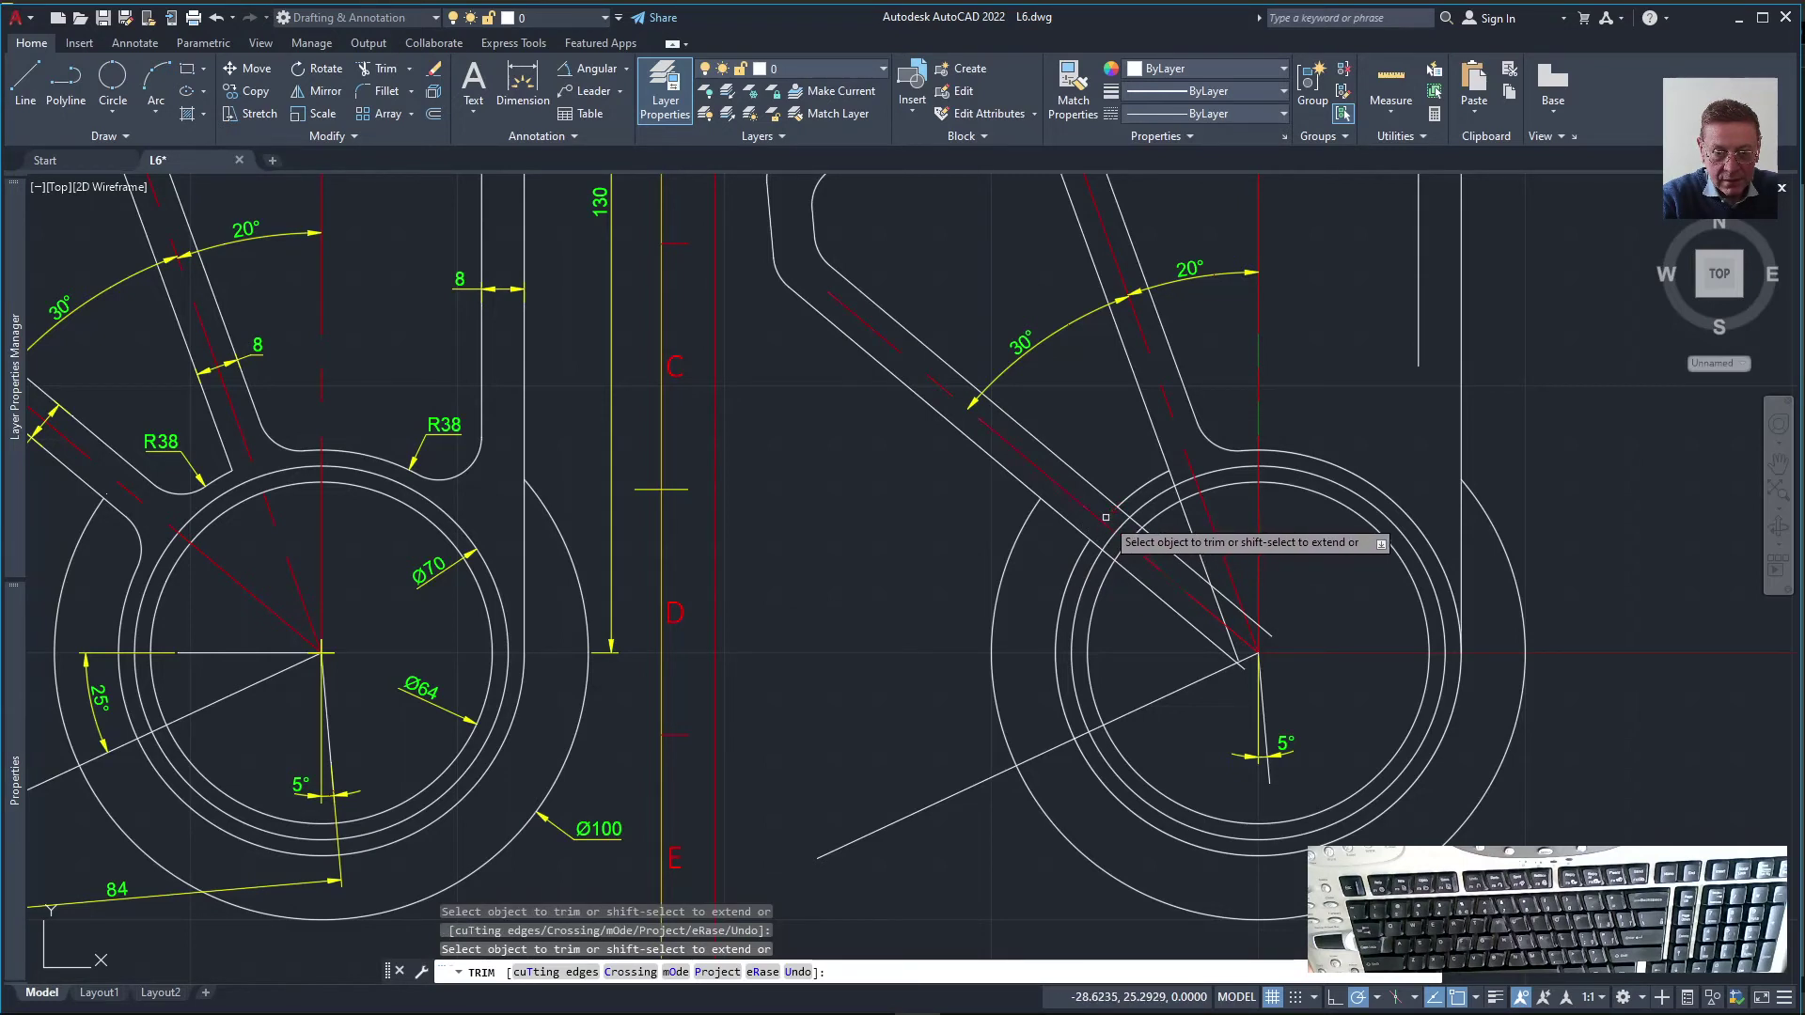
key("Escape")
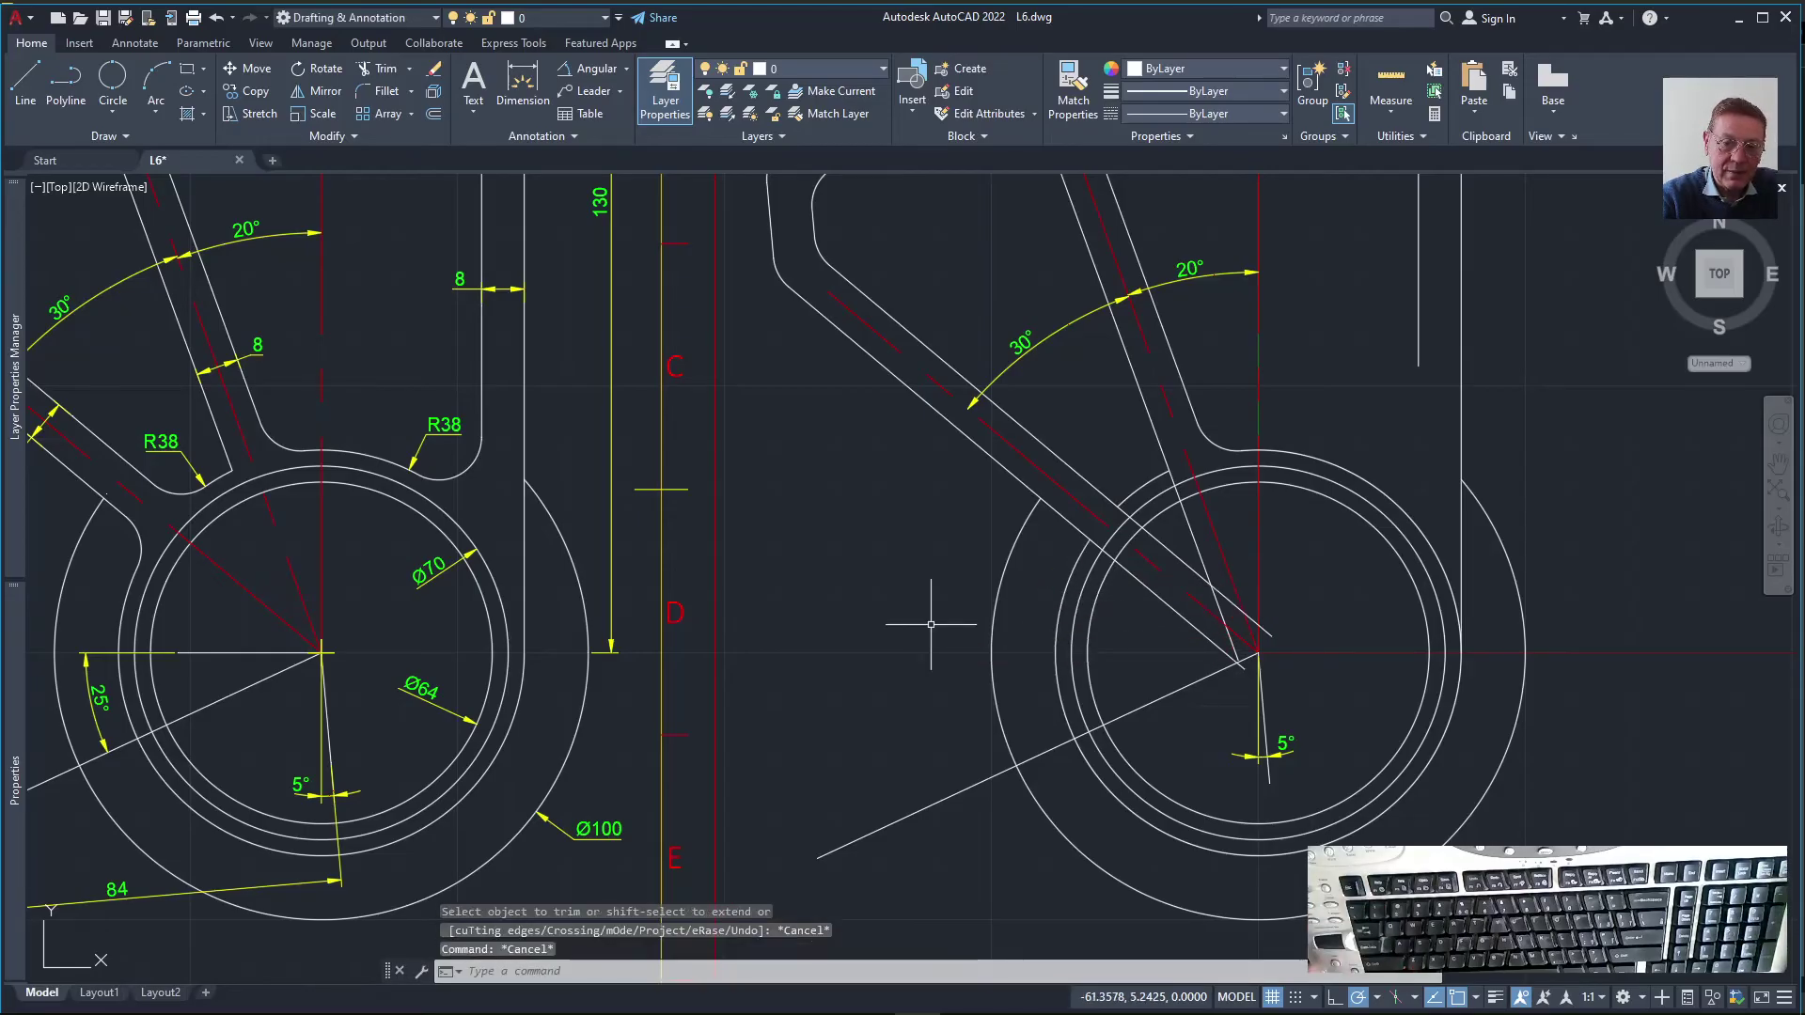
Fillet the 30° rib's upper edge with the short R38 arc between the two ribs, radius 8
left_click(395, 91)
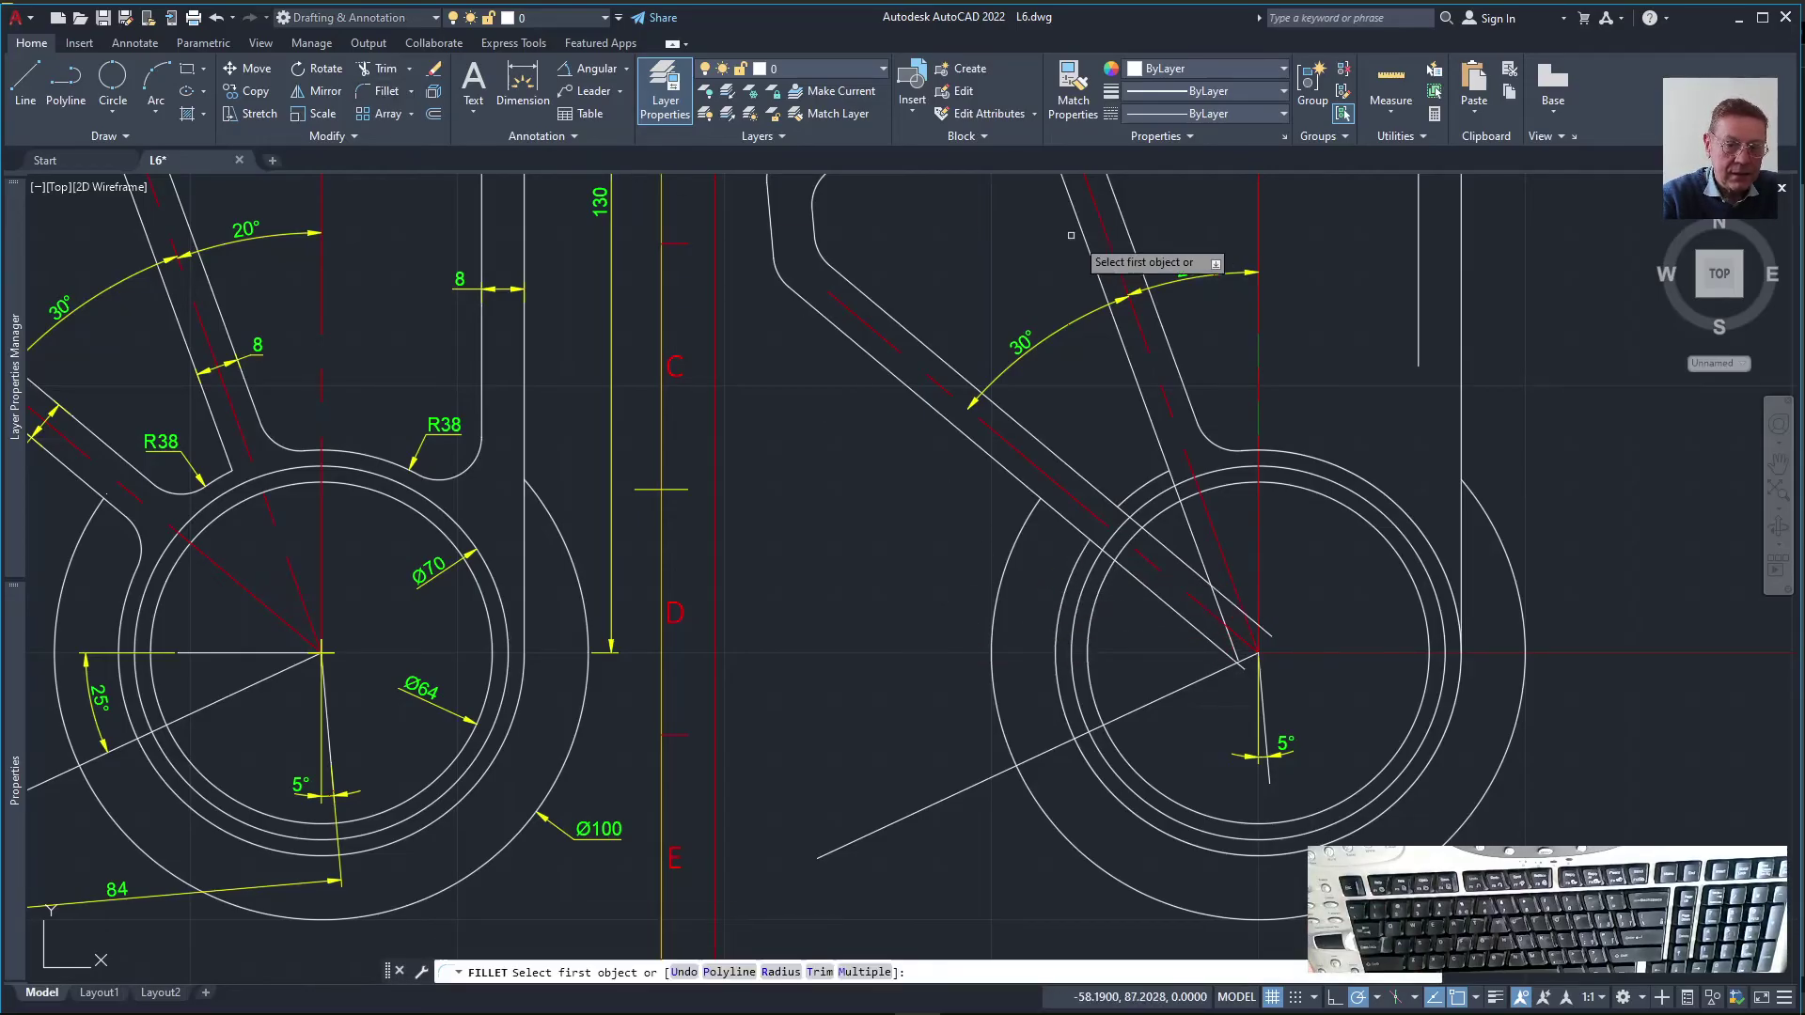
left_click(1106, 489)
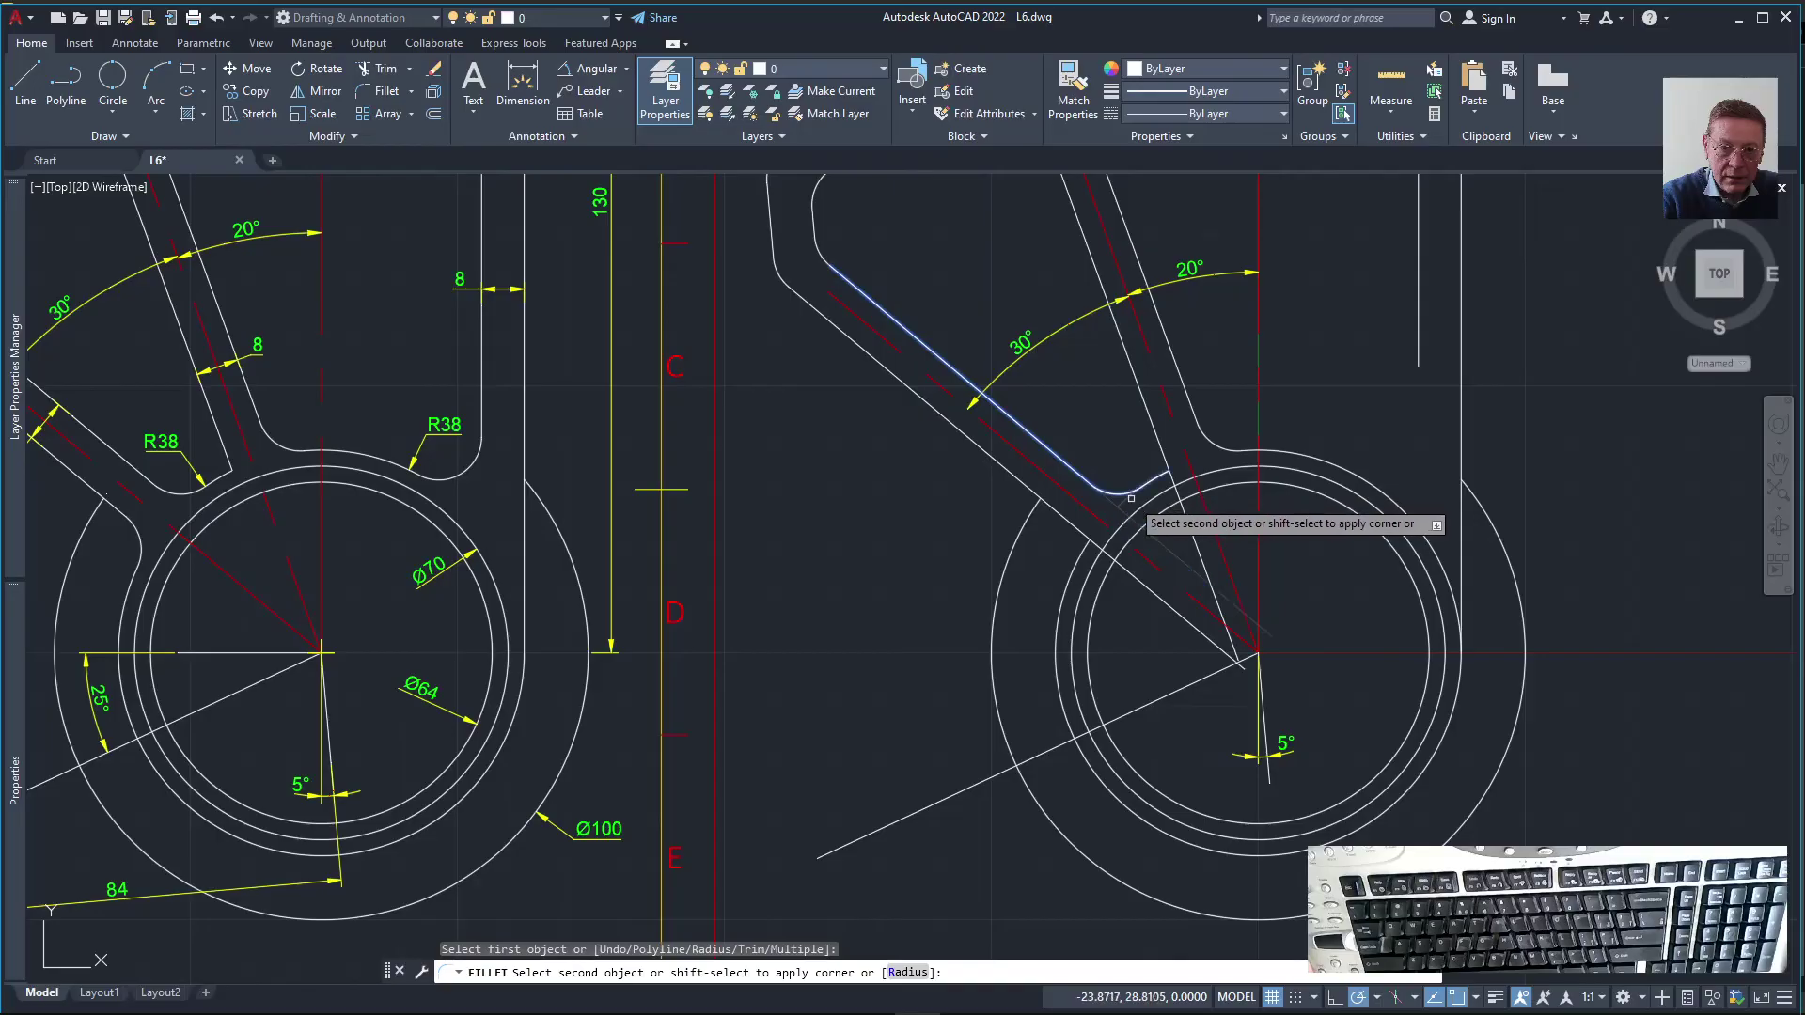
left_click(1093, 523)
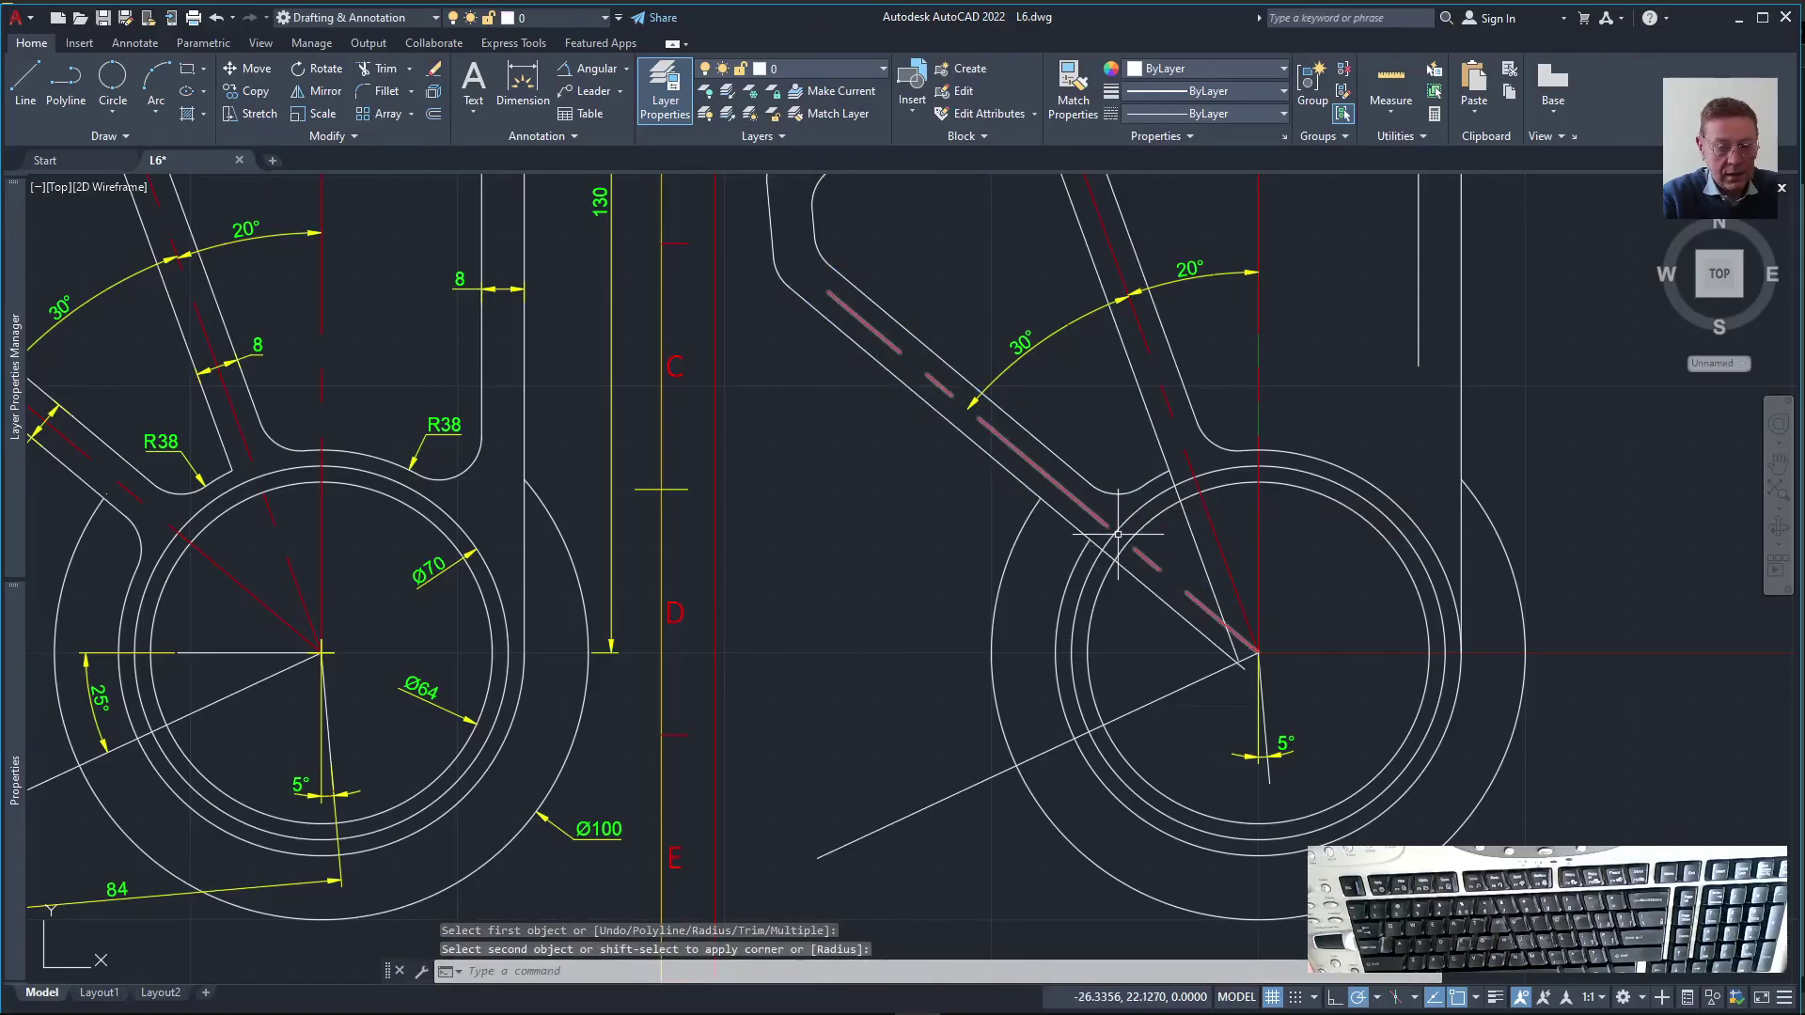
Fillet the 30° rib's lower edge with the large R38 arc, radius 8
left_click(1067, 519)
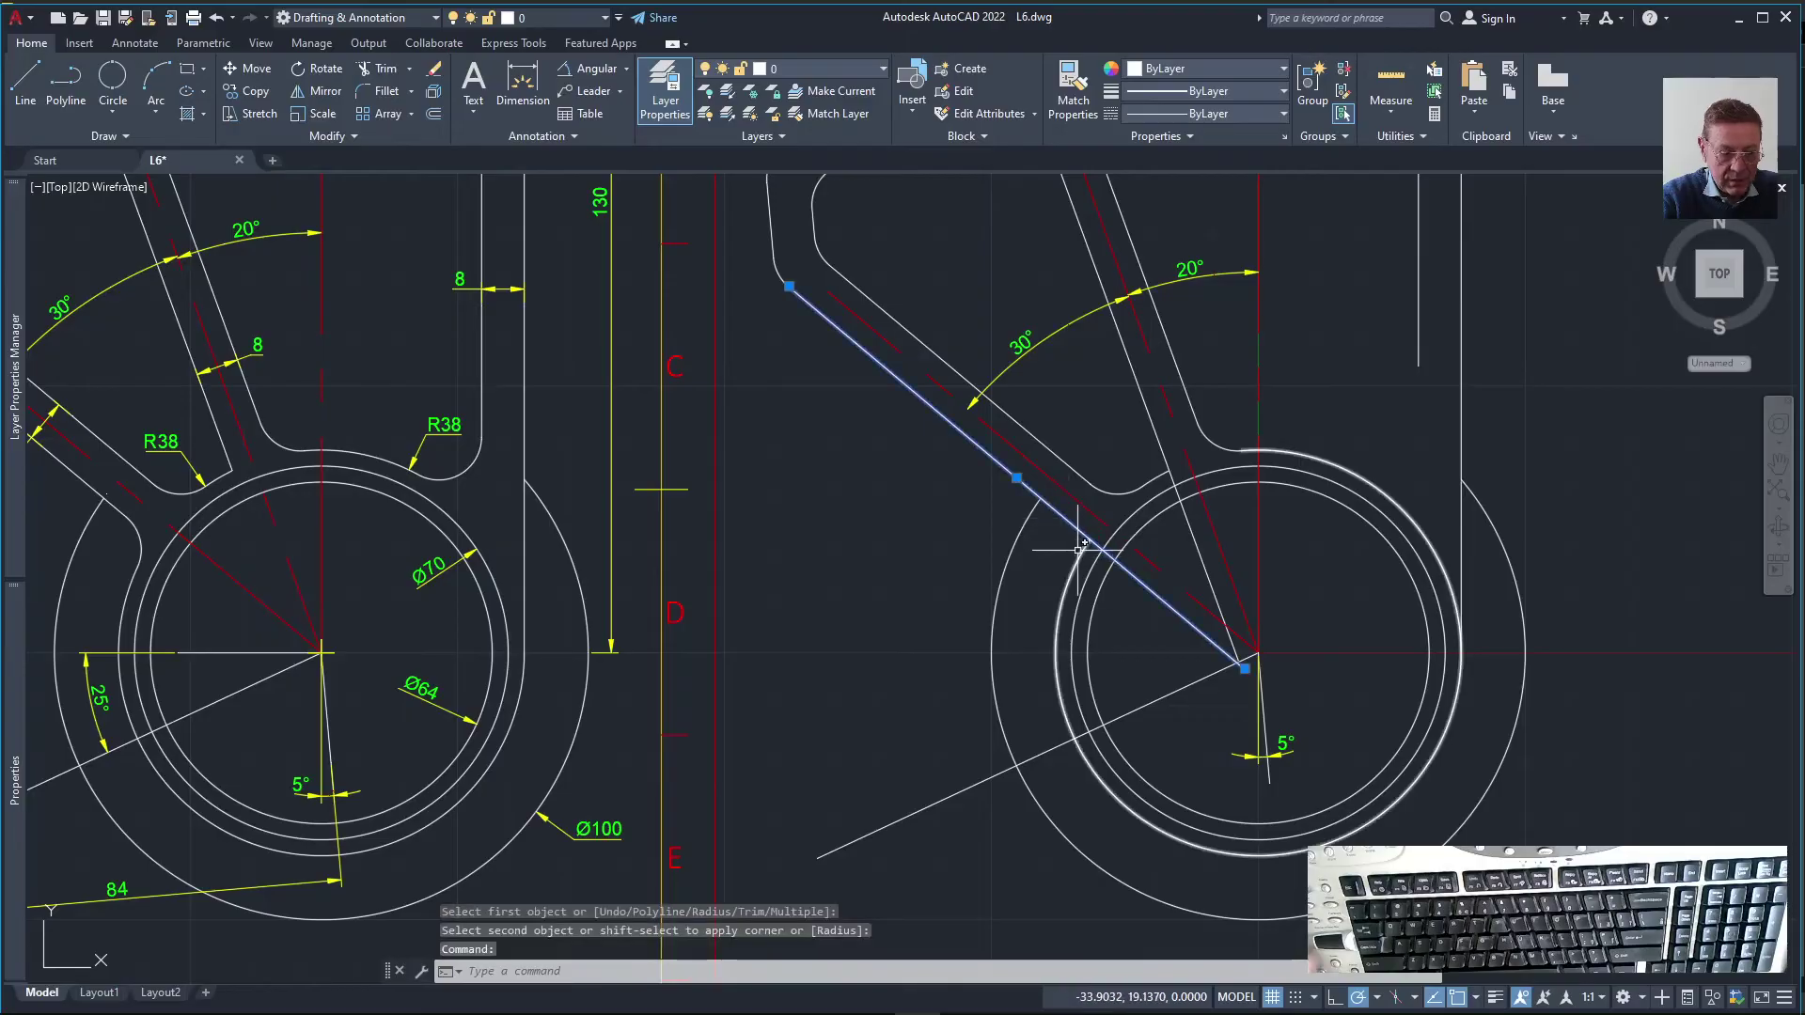
key("Escape")
key("Return")
left_click(1075, 548)
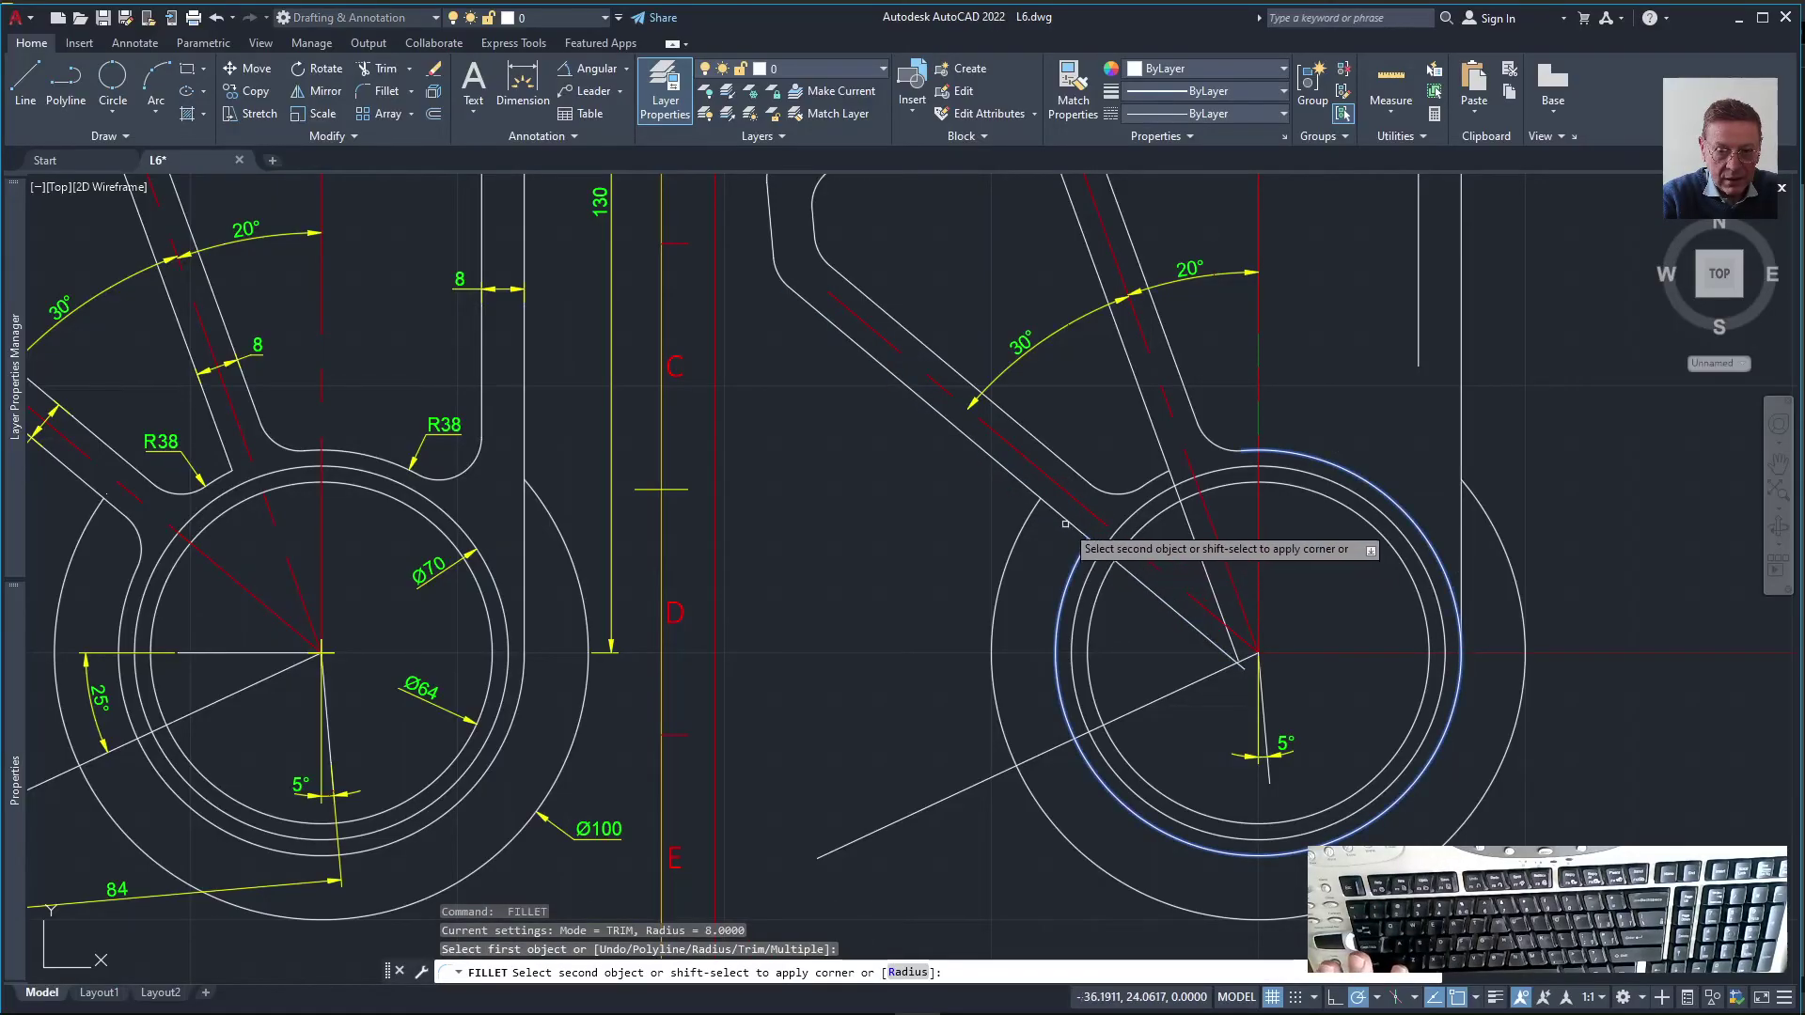
left_click(1065, 520)
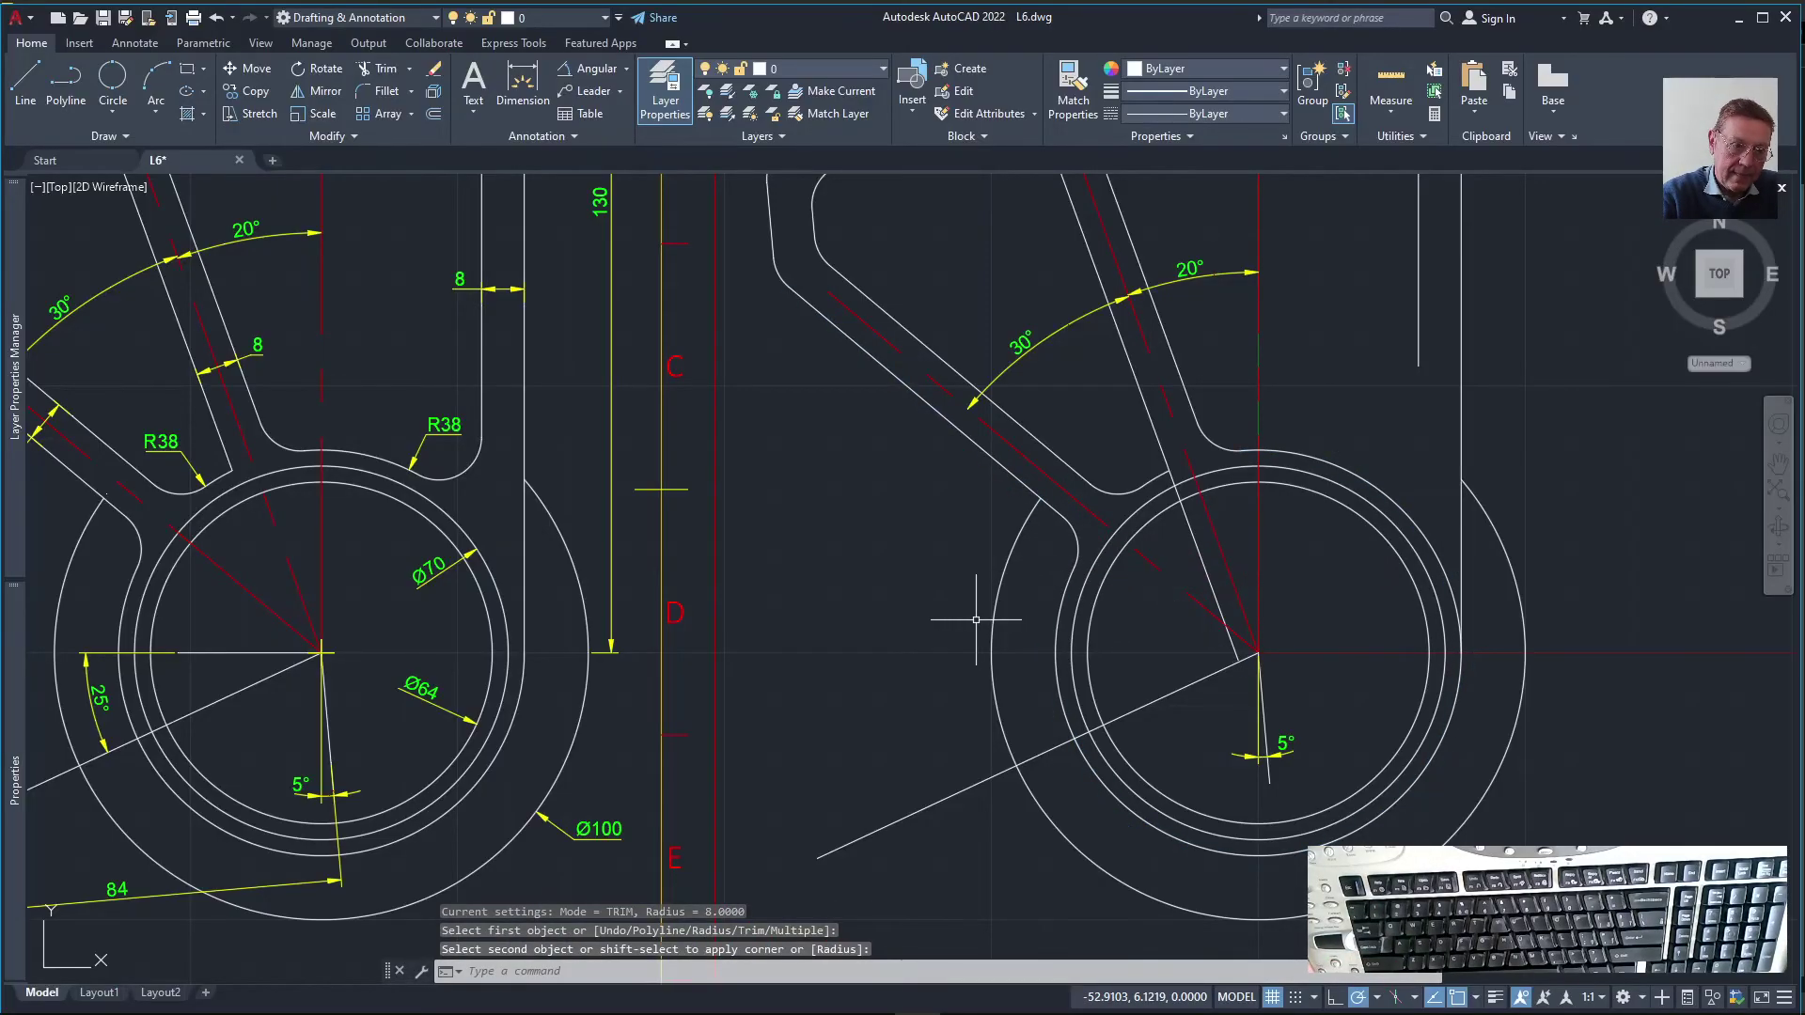
Trim the leftover pieces of the 20° rib's left edge that run inside the hub circles
key("Escape")
type("tr")
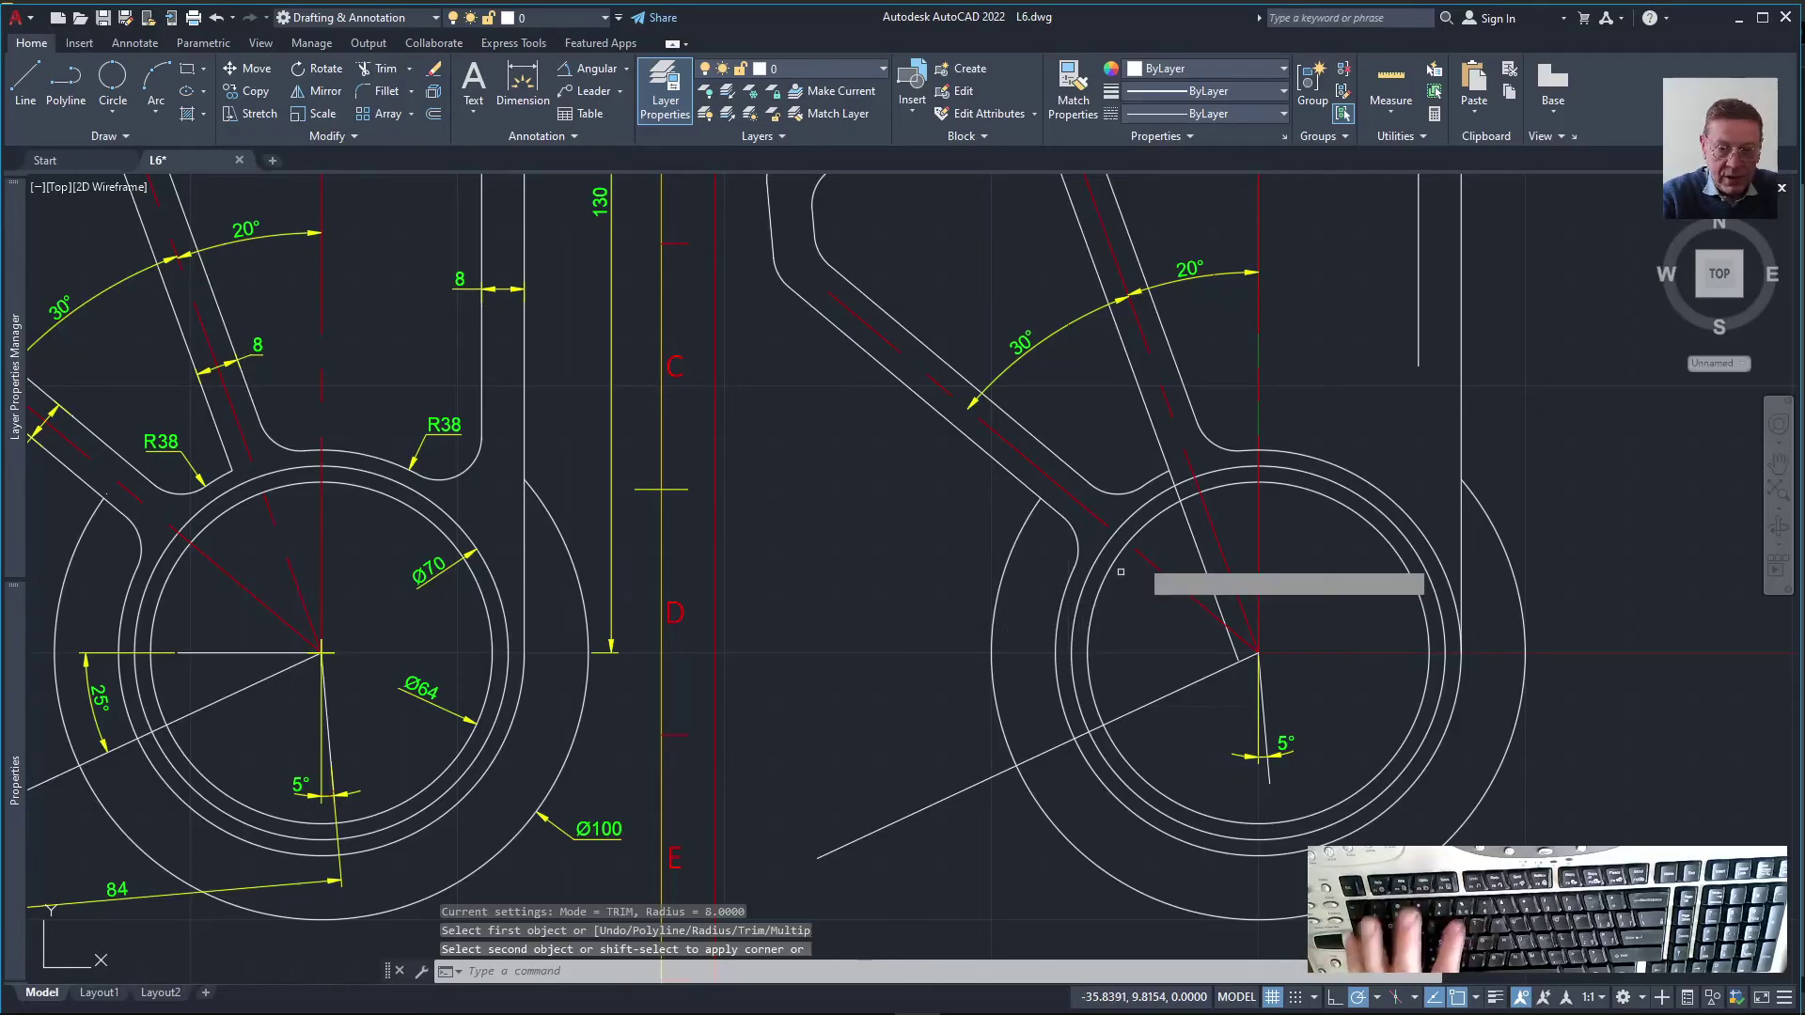
key("Return")
left_click(1196, 547)
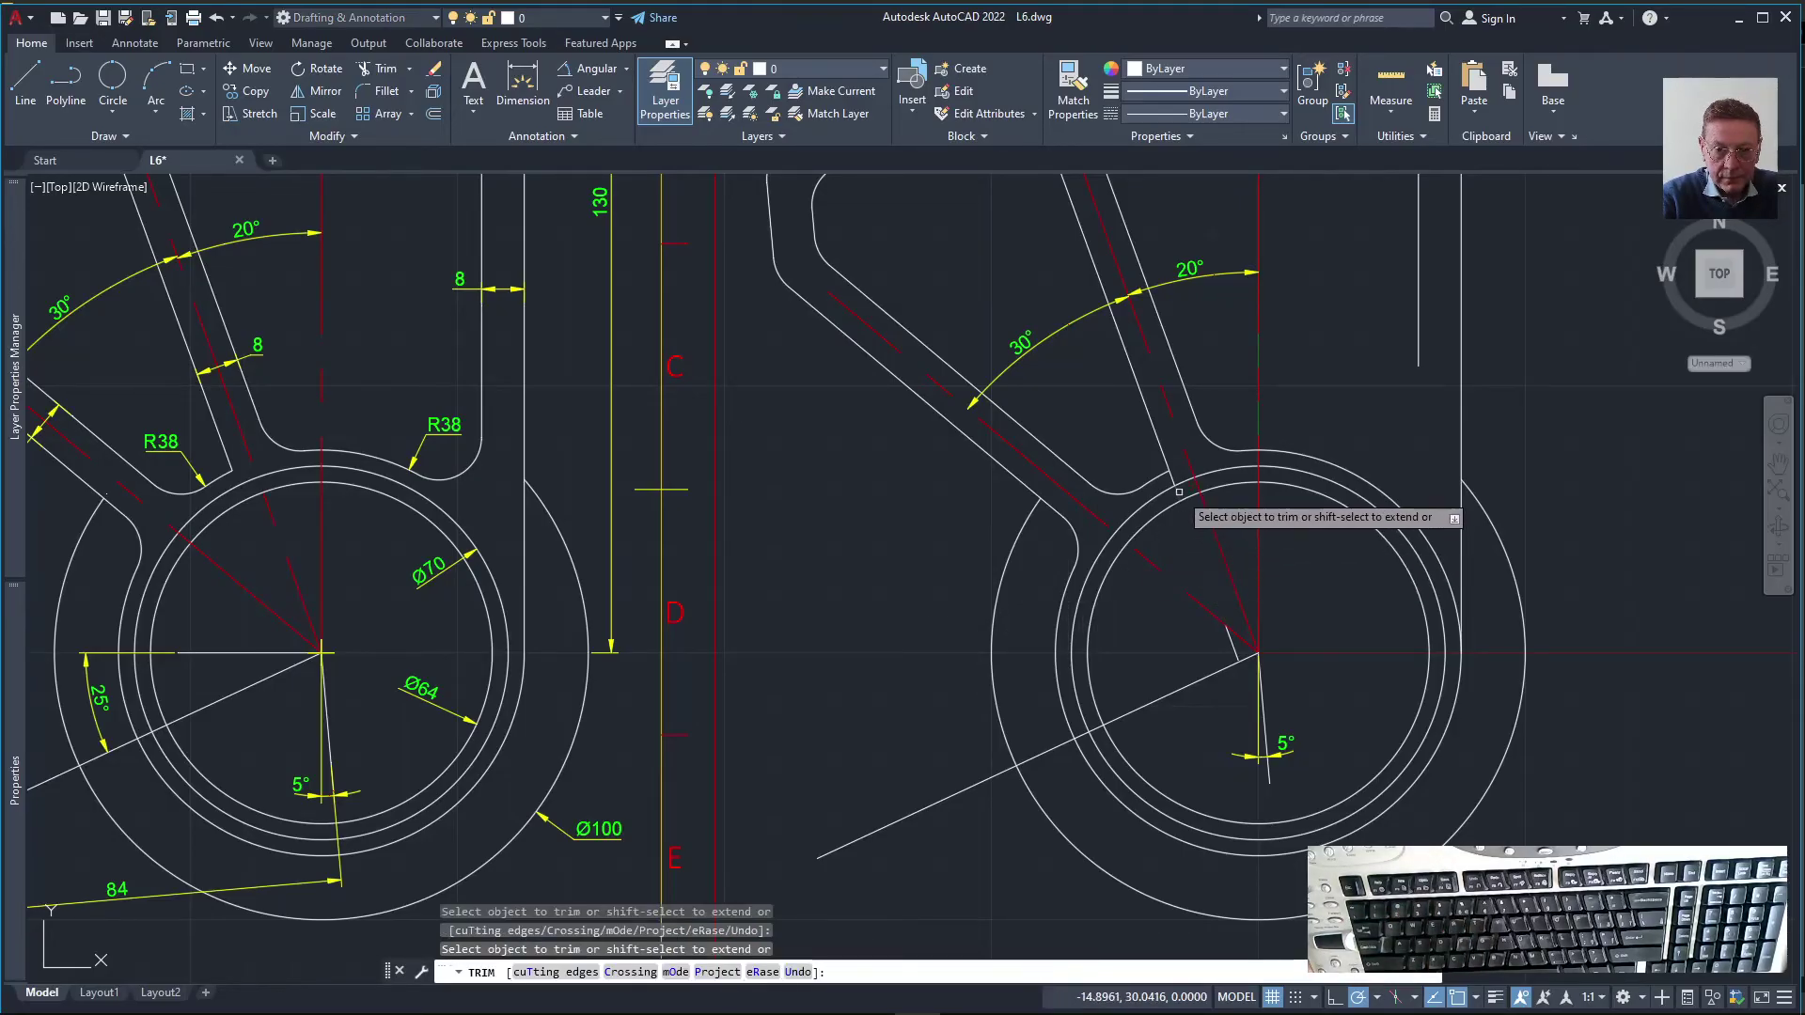
left_click(1230, 639)
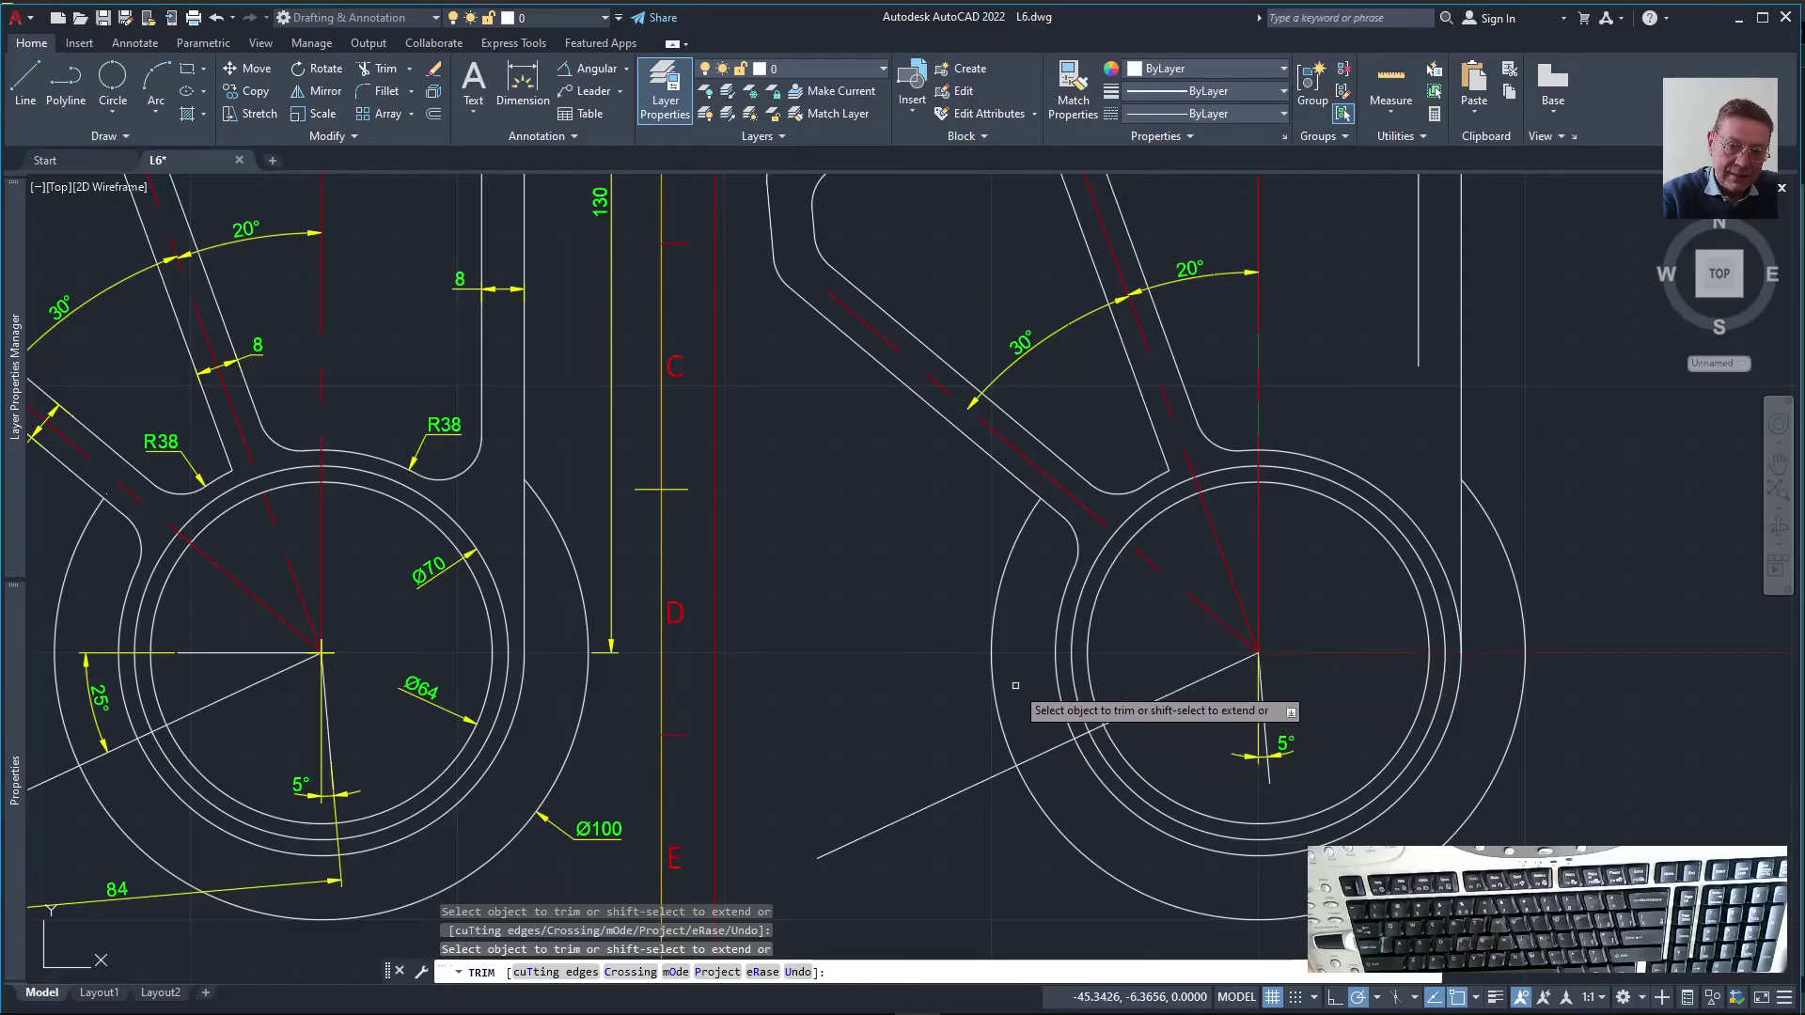
scroll(1015, 686, "down", 3)
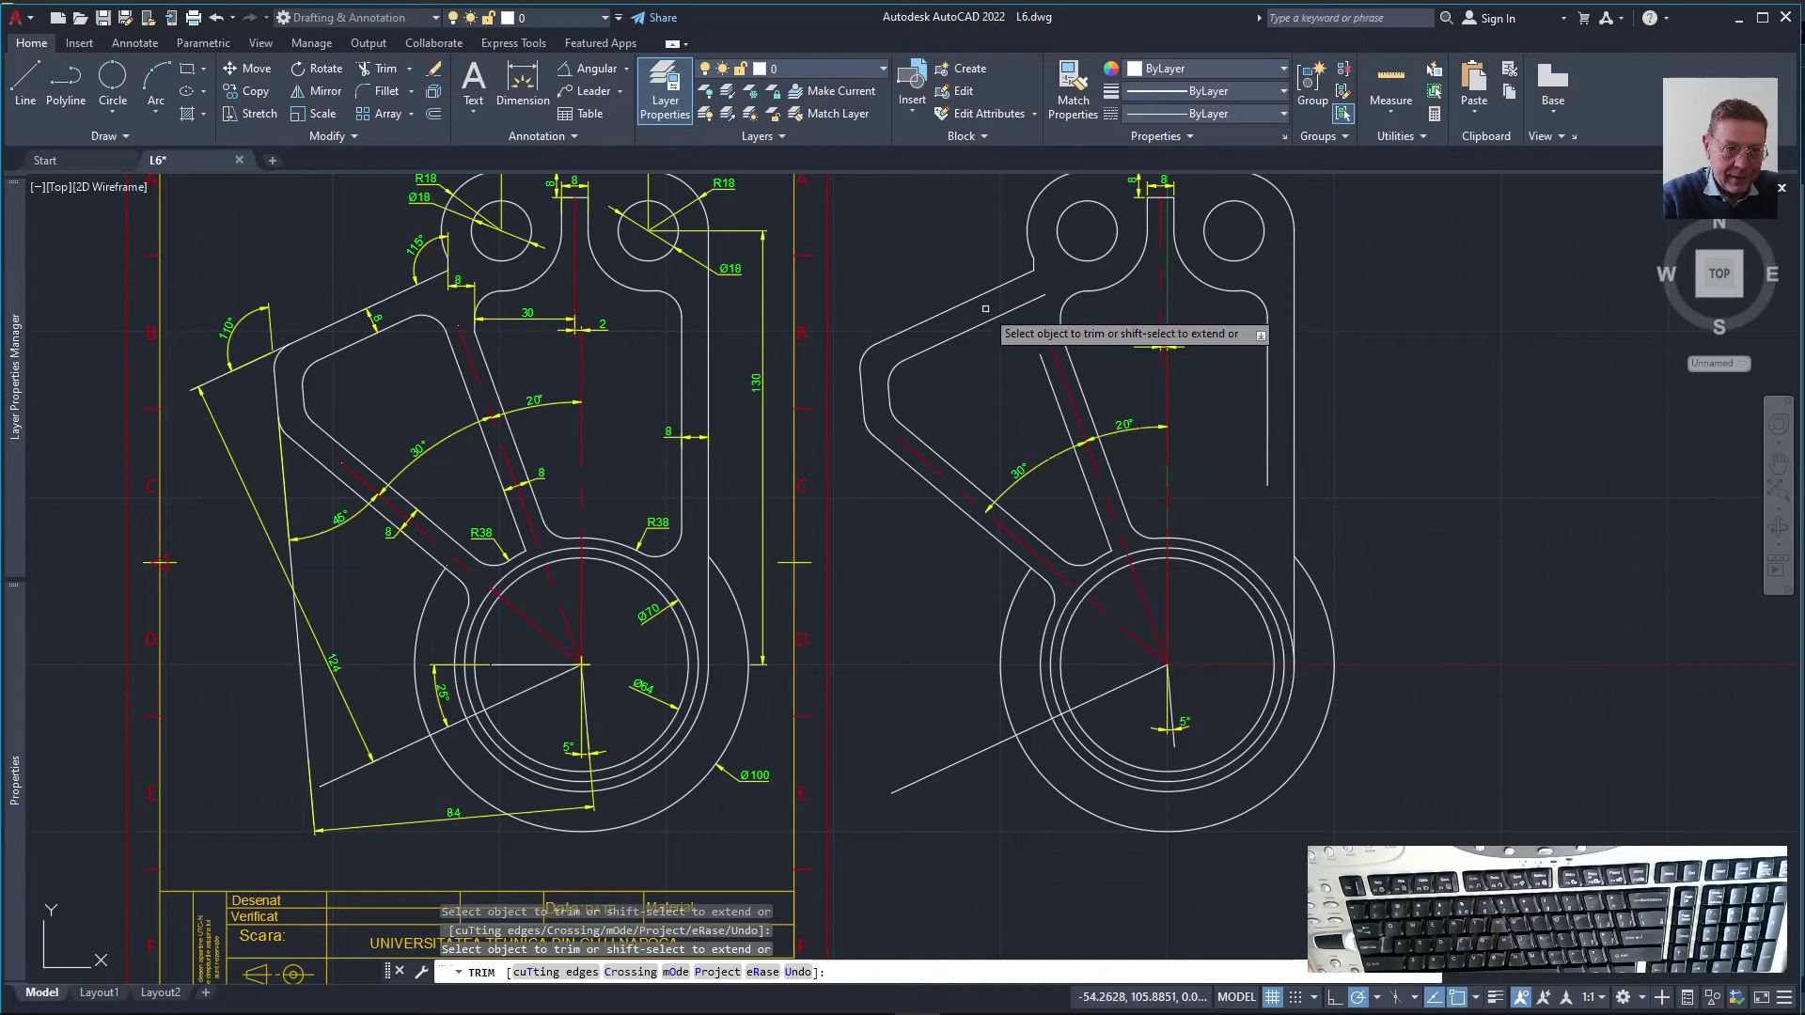
key("Escape")
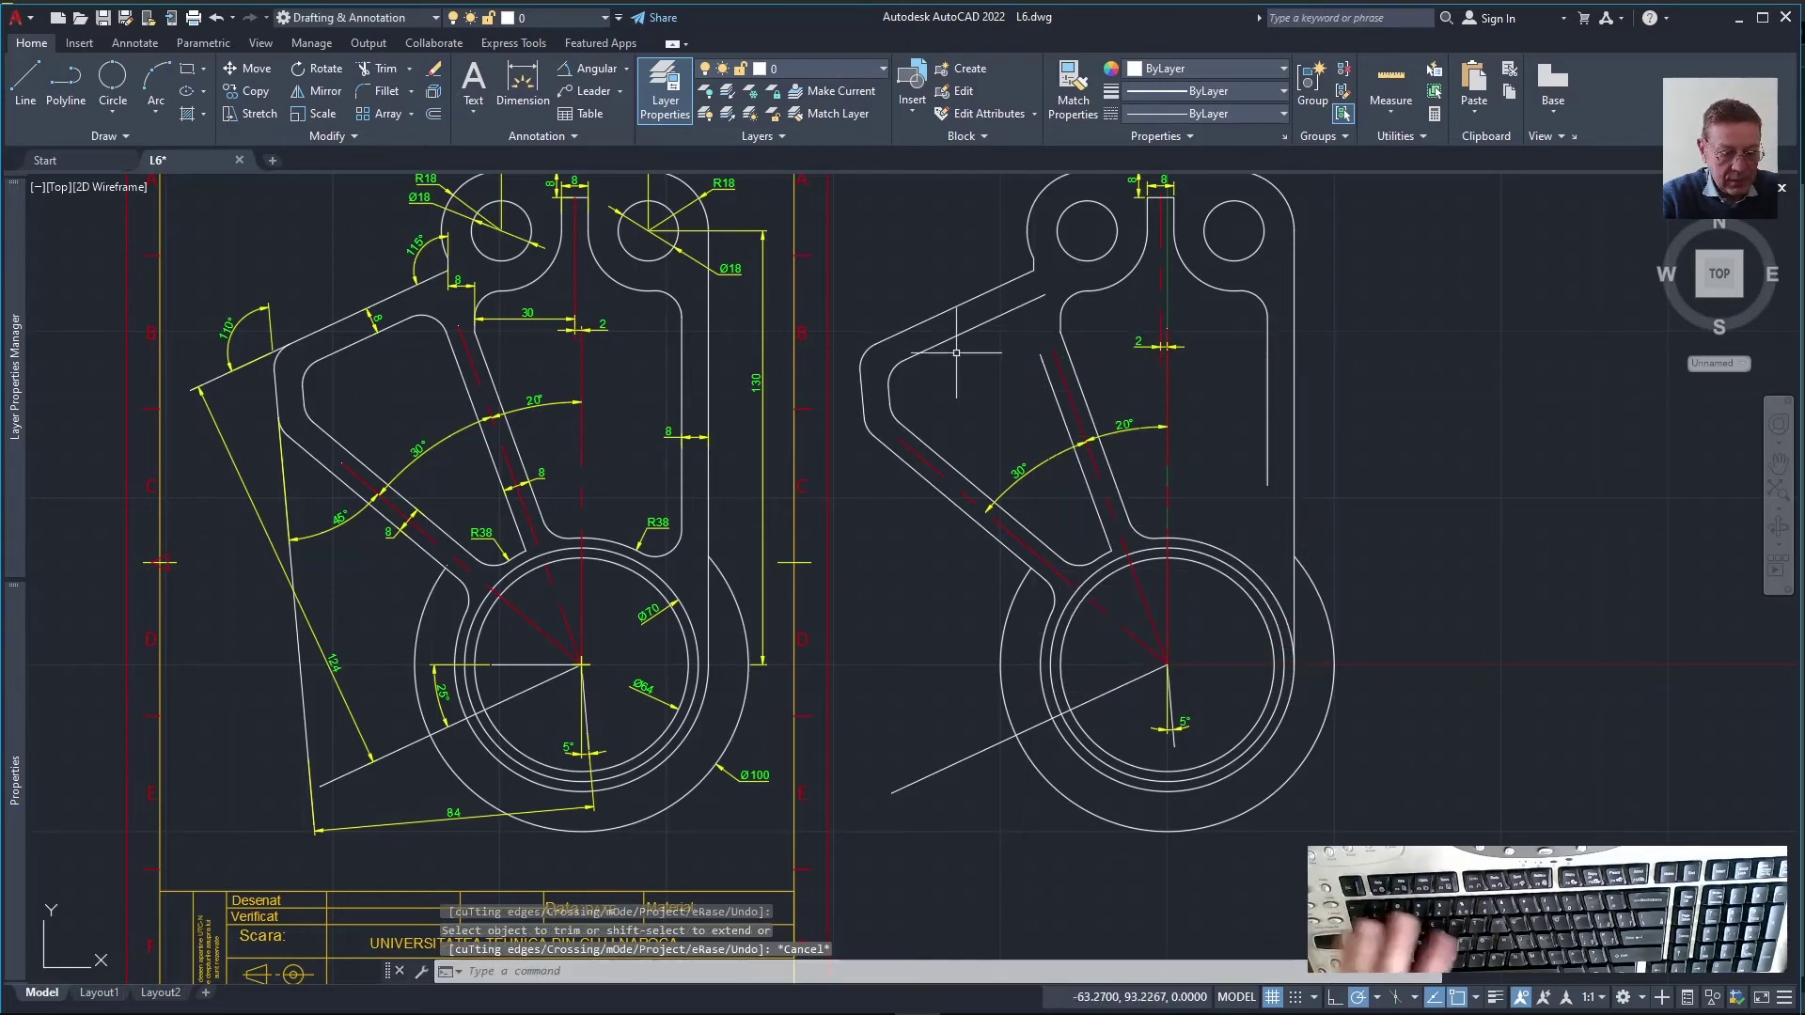
Fillet the left arm's inner upper edge with the left edge of the 20° rib, radius 8
type("F")
key("Return")
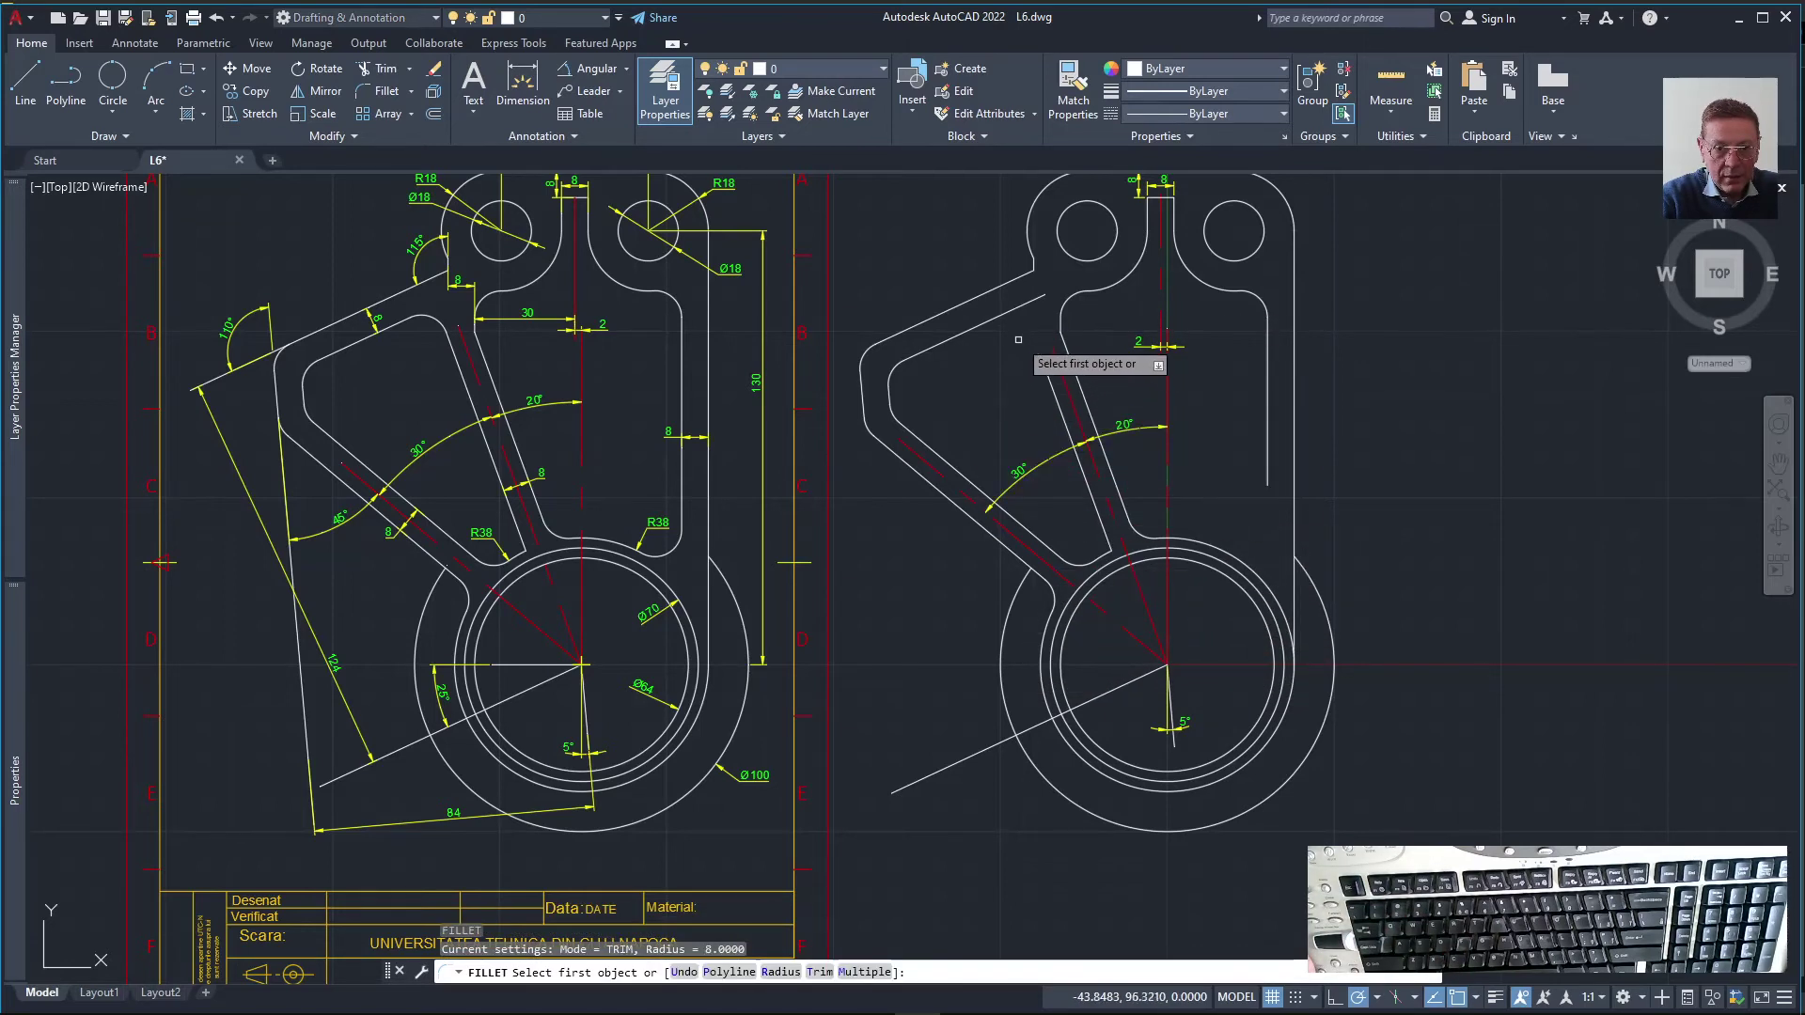
left_click(1000, 316)
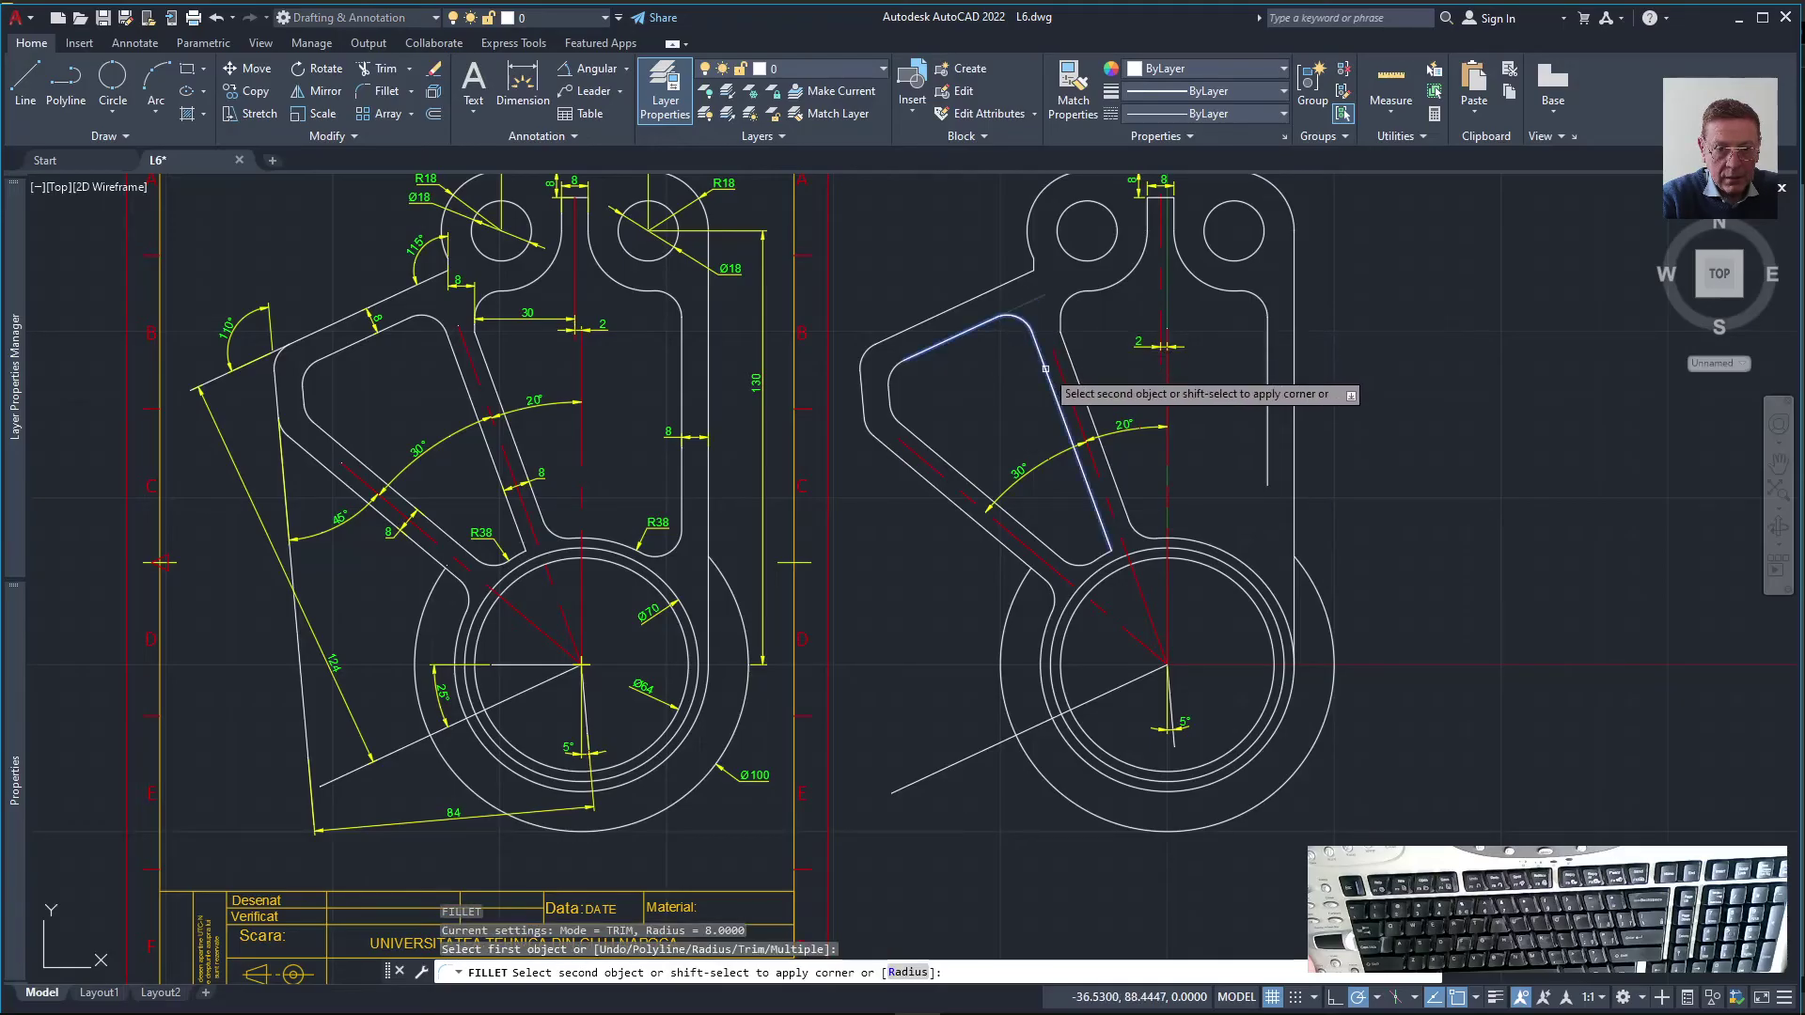
left_click(949, 462)
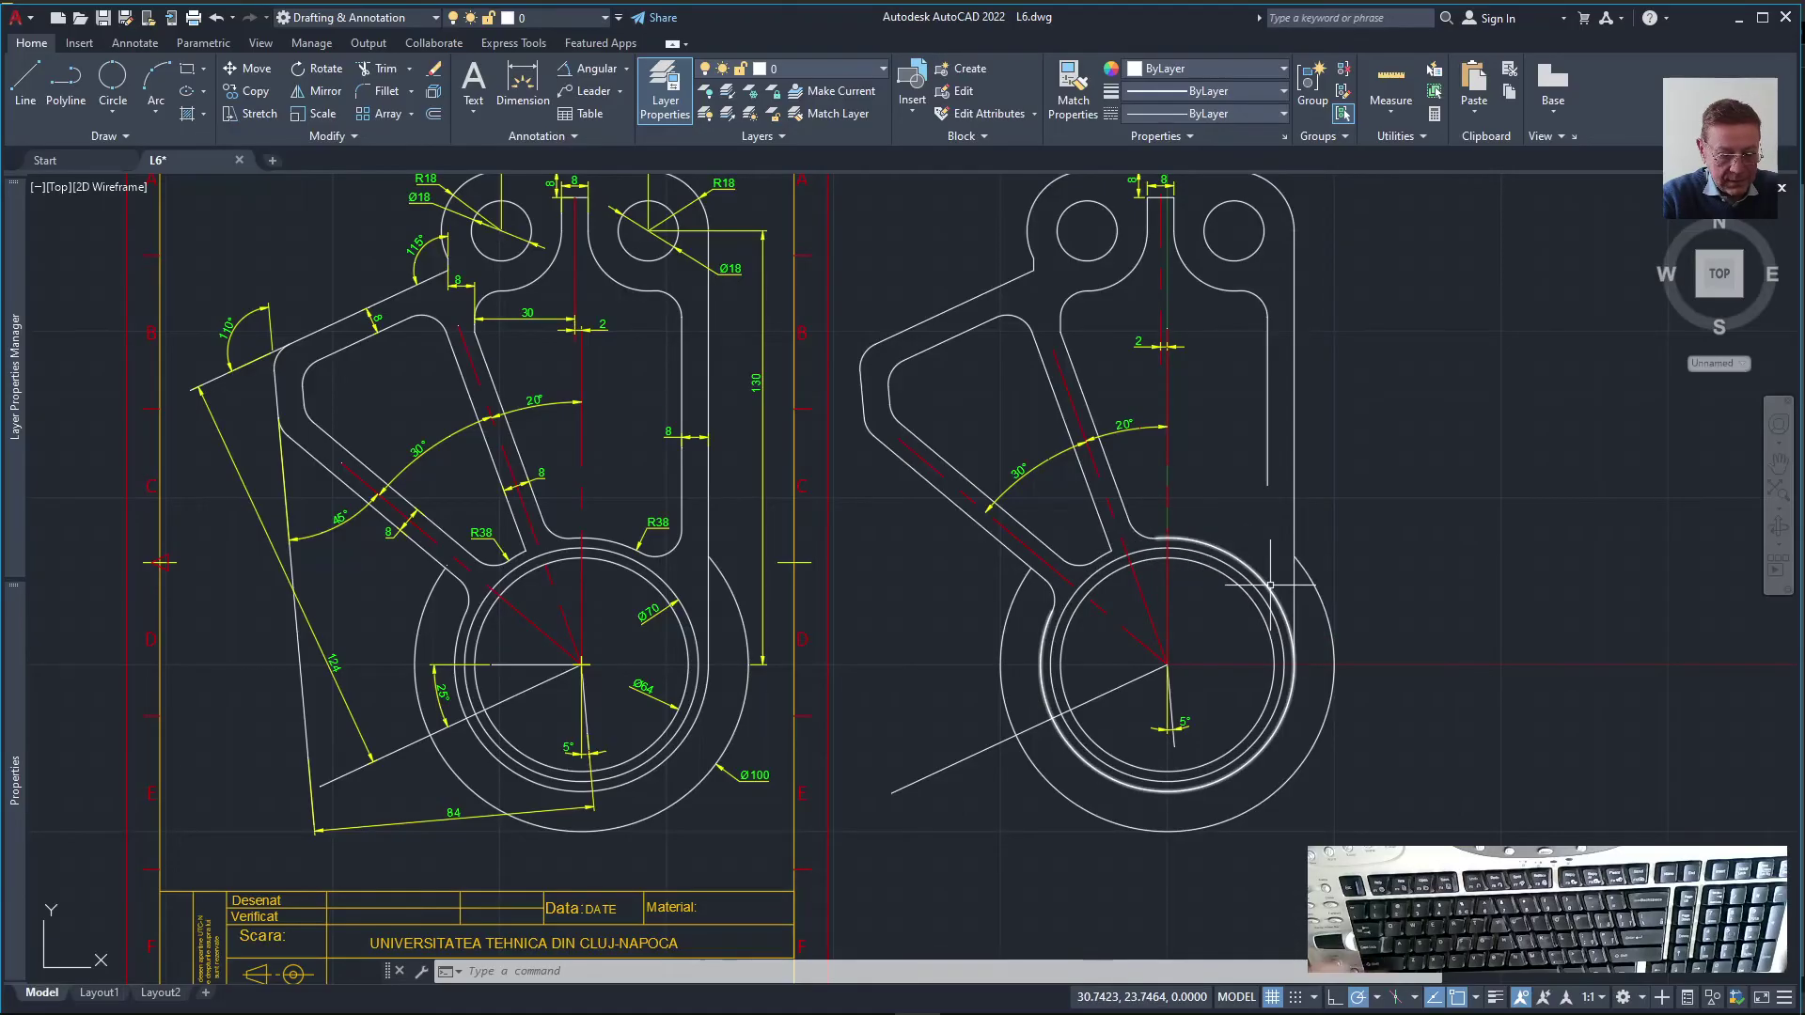
Try to explode the large R38 arc around the hub
type("explode")
key("Return")
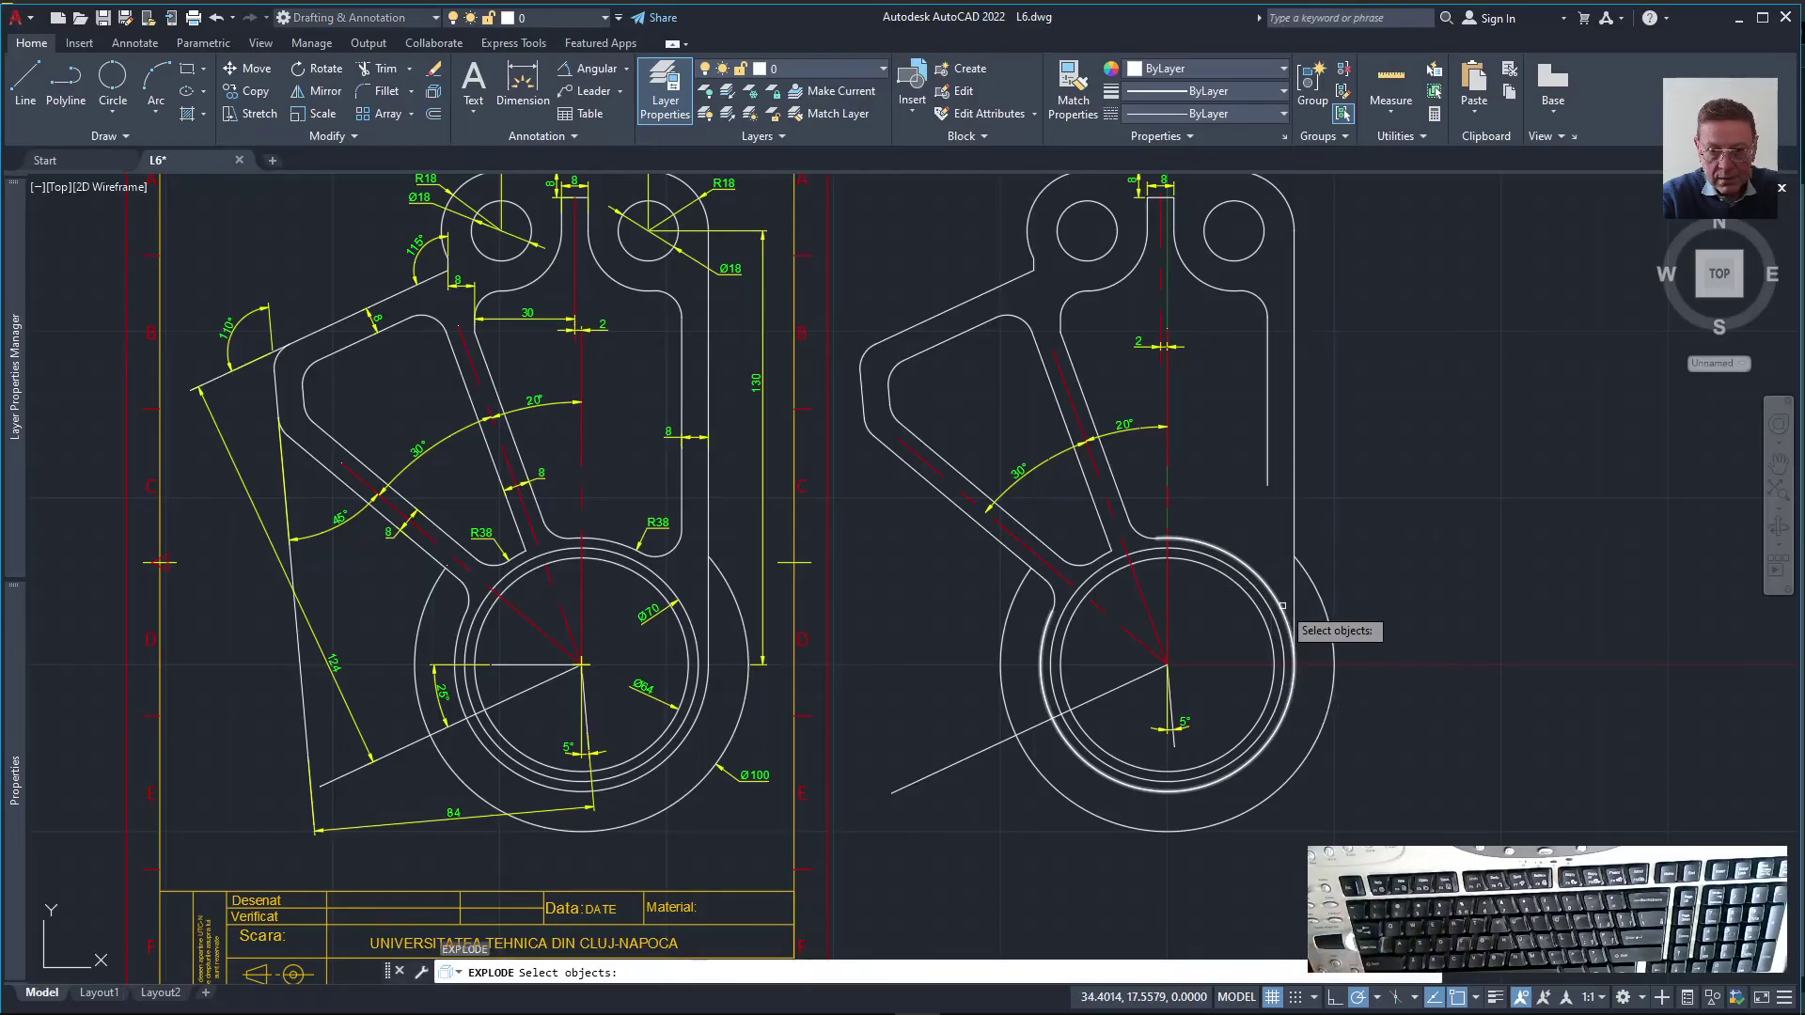
left_click(1284, 612)
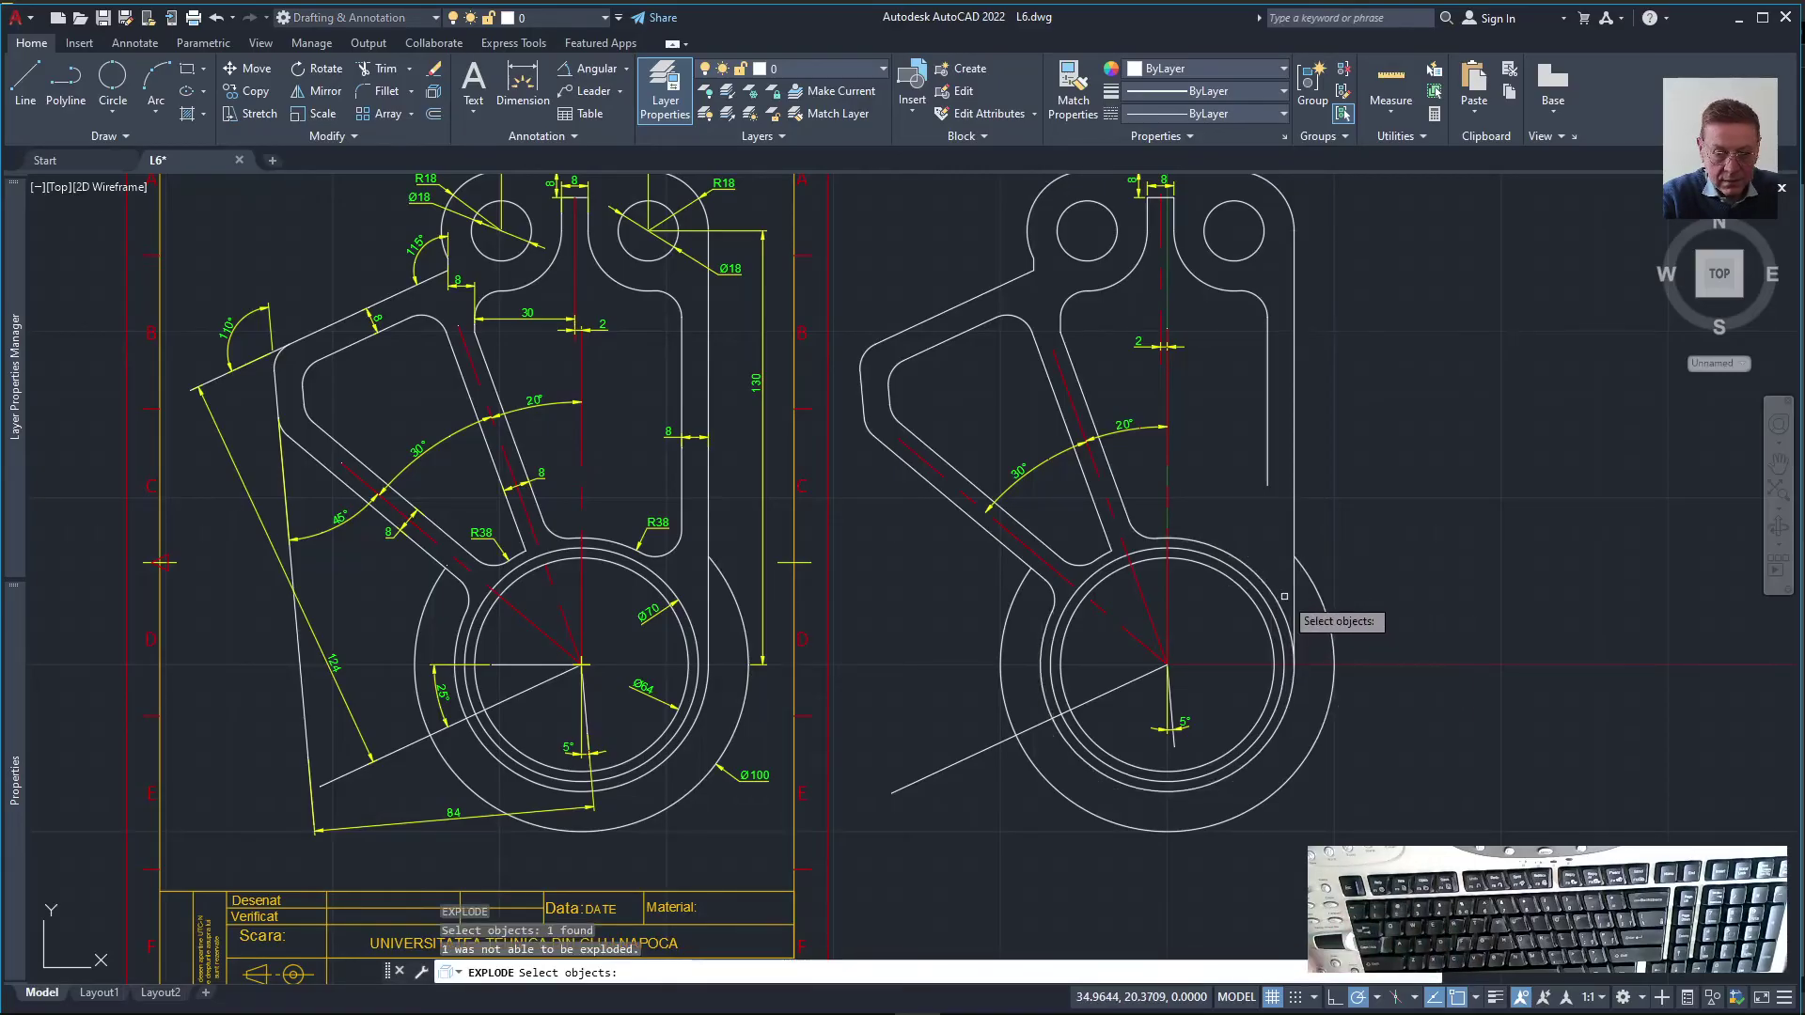
key("Escape")
key("Escape")
Break the large R38 arc with a short gap on its upper-right part, near the outer vertical edge
type("br")
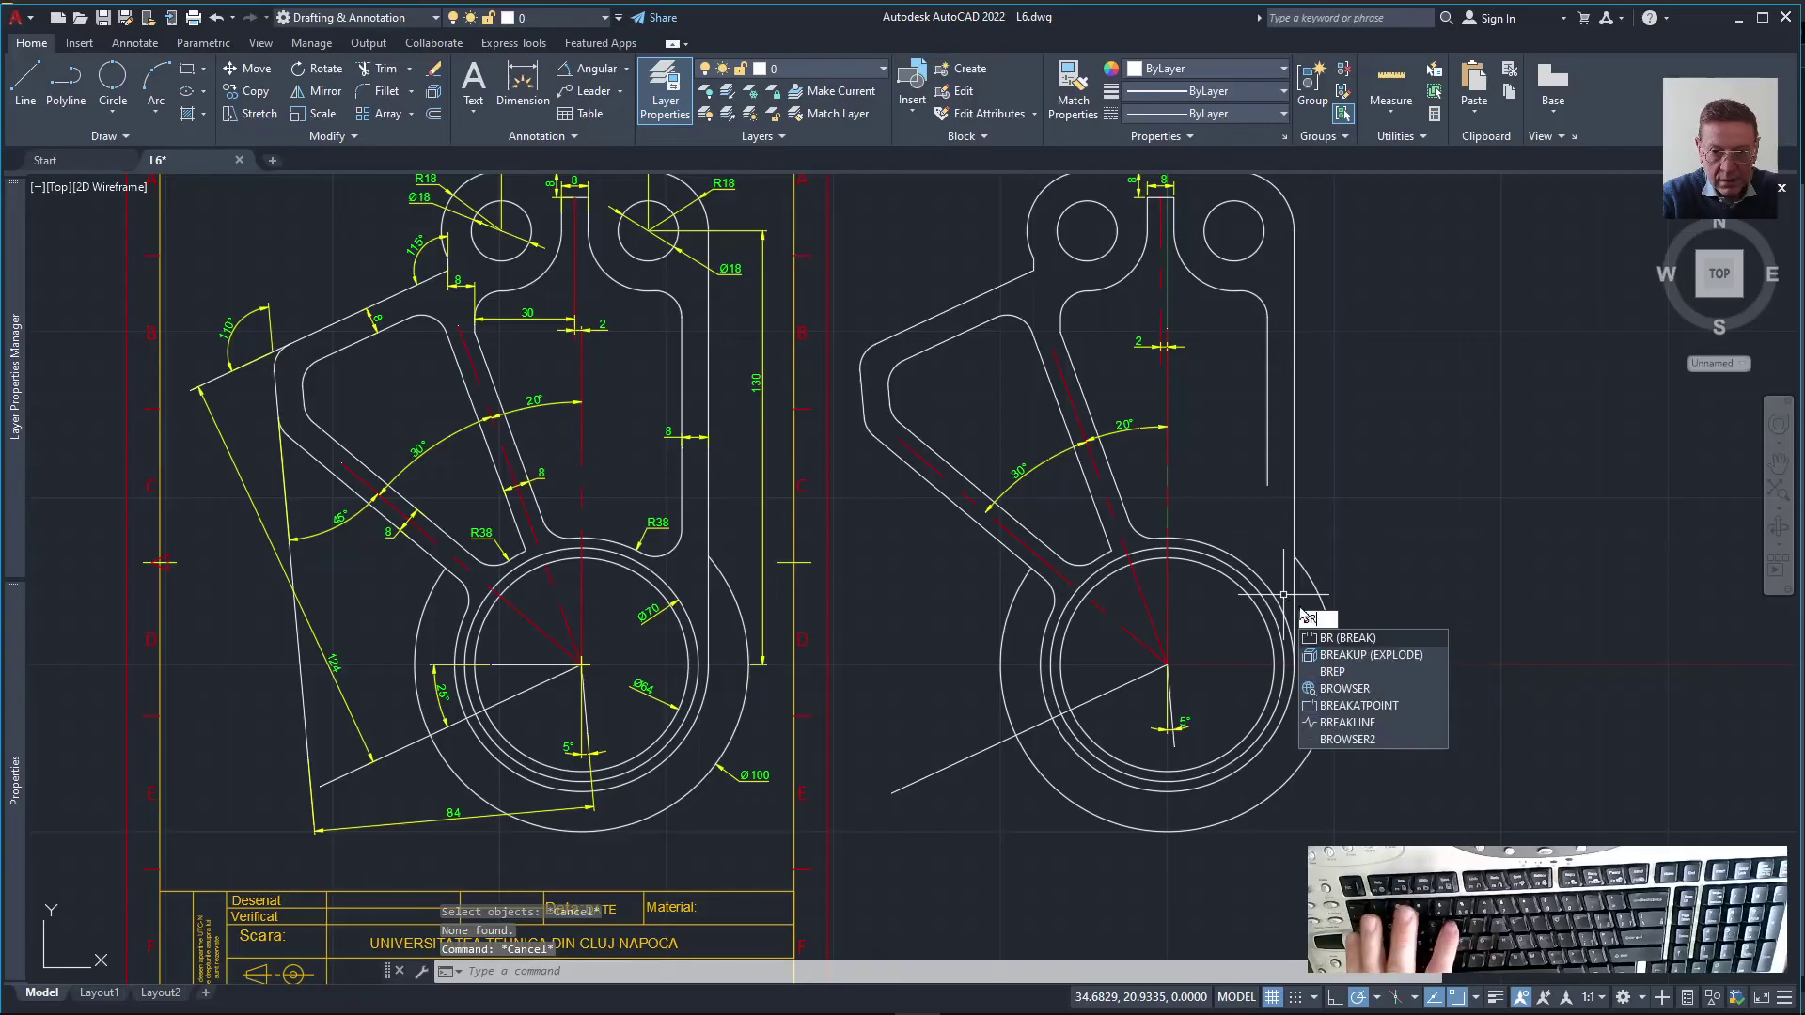
key("Return")
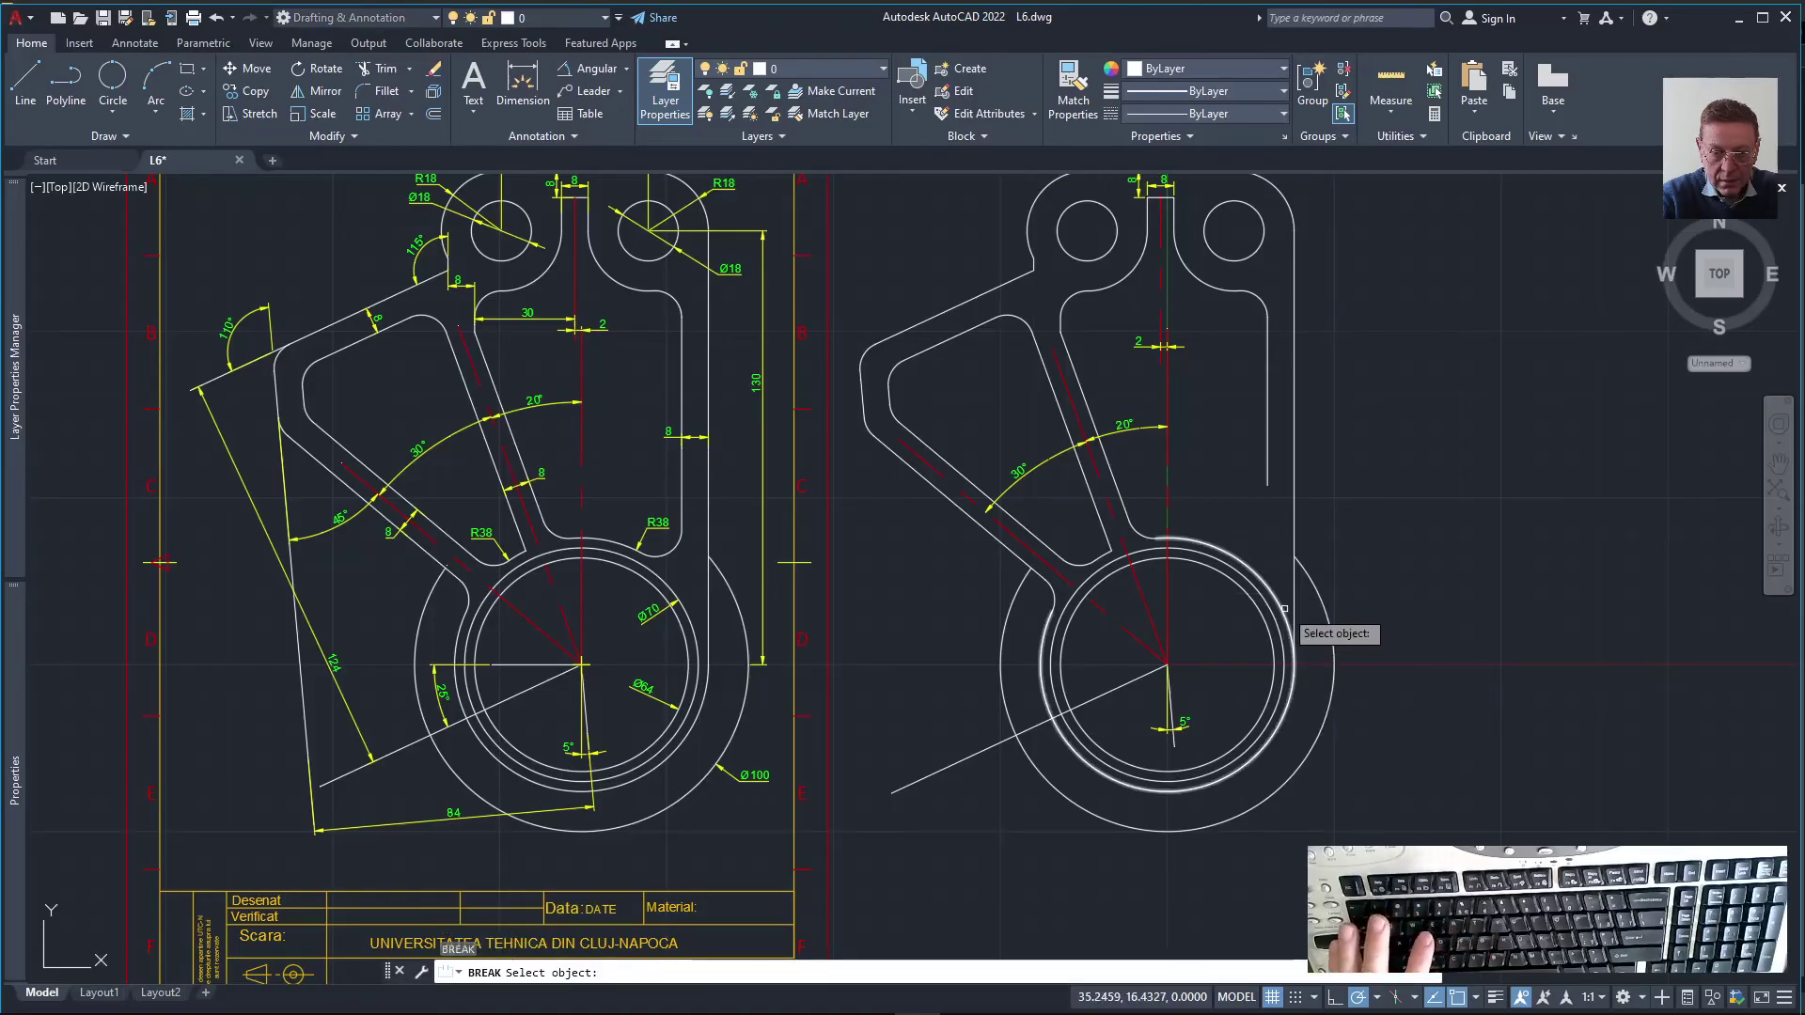
left_click(1278, 594)
key("Escape")
key("Escape")
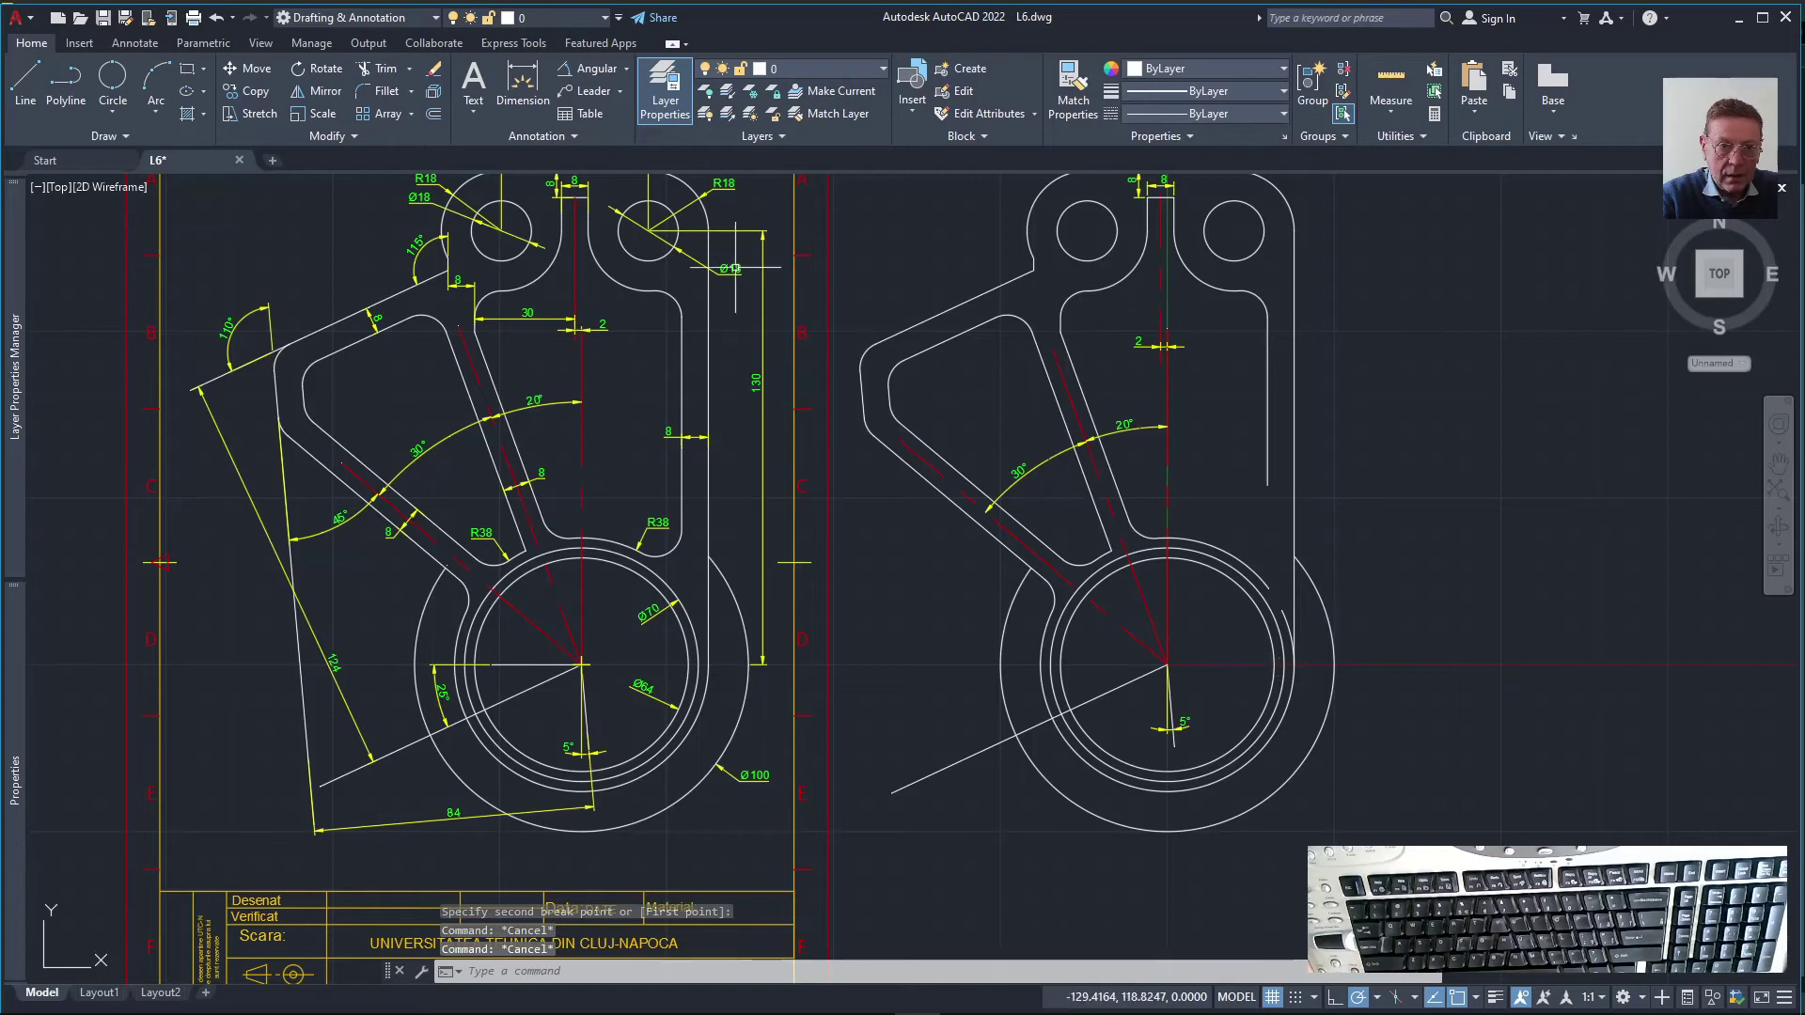
Fillet the upper R38 arc with the bracket's inner right vertical edge, radius 8
left_click(374, 104)
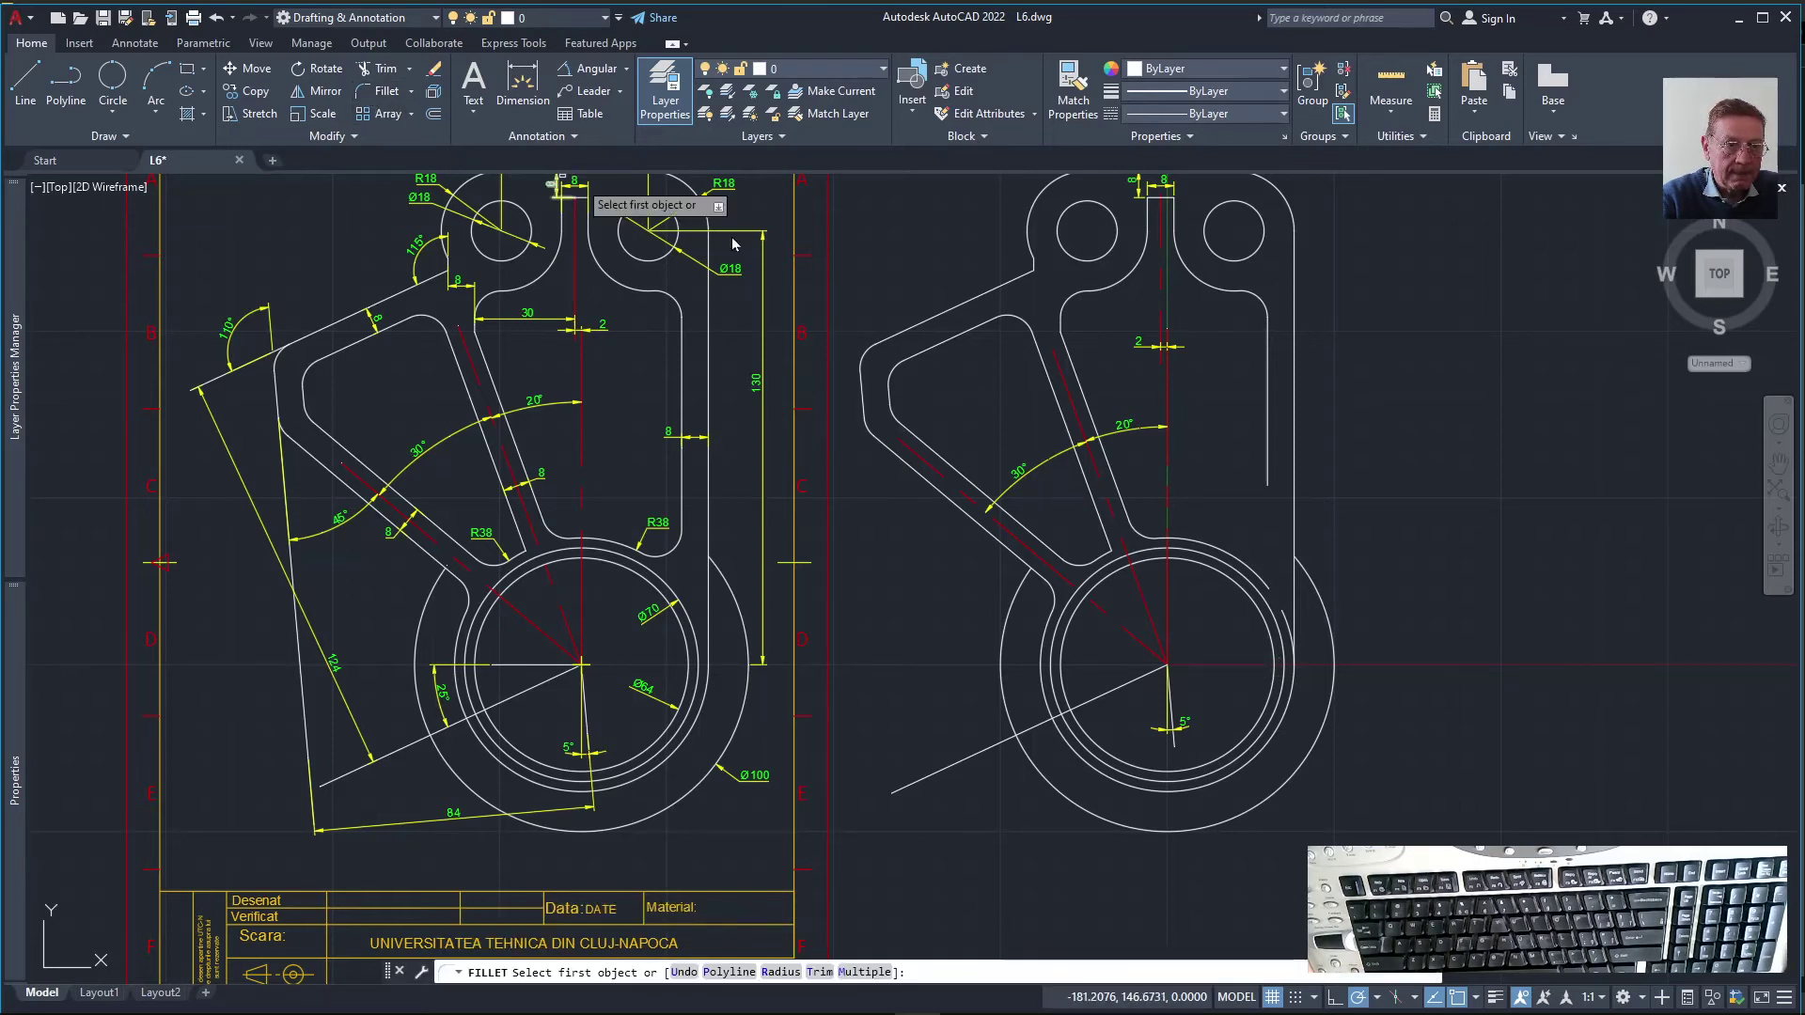
left_click(1222, 555)
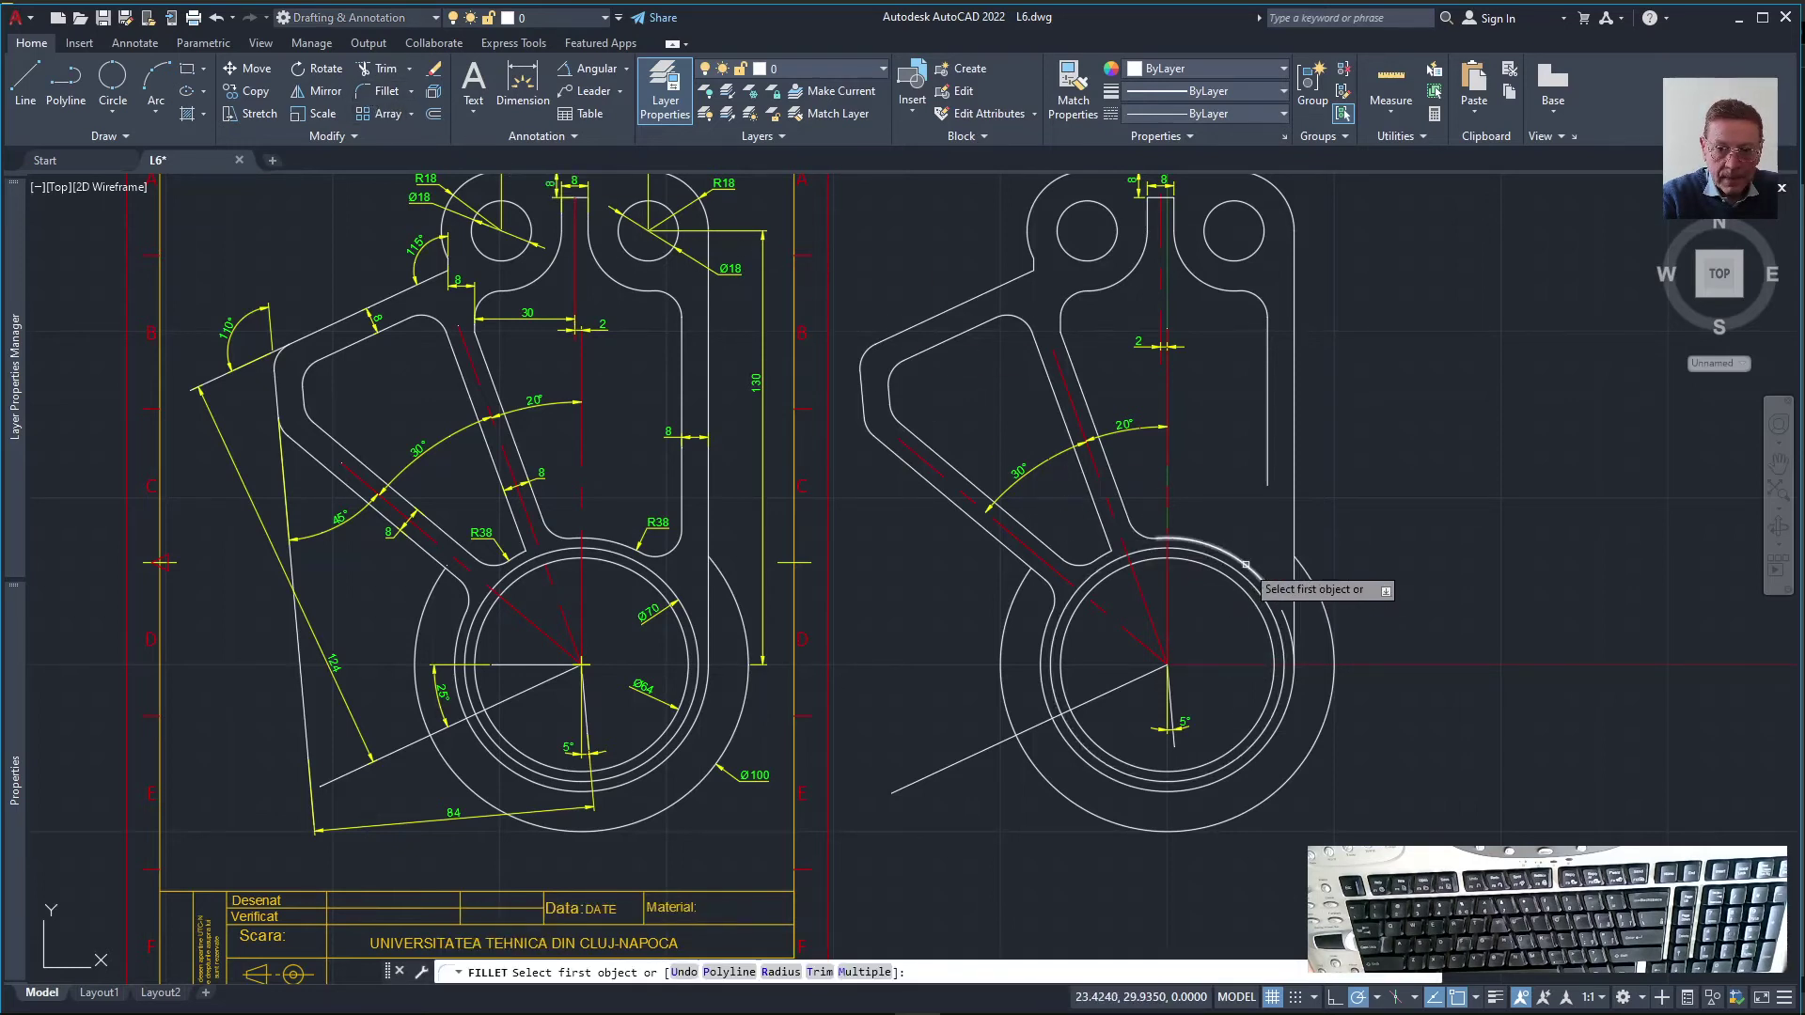
left_click(1268, 471)
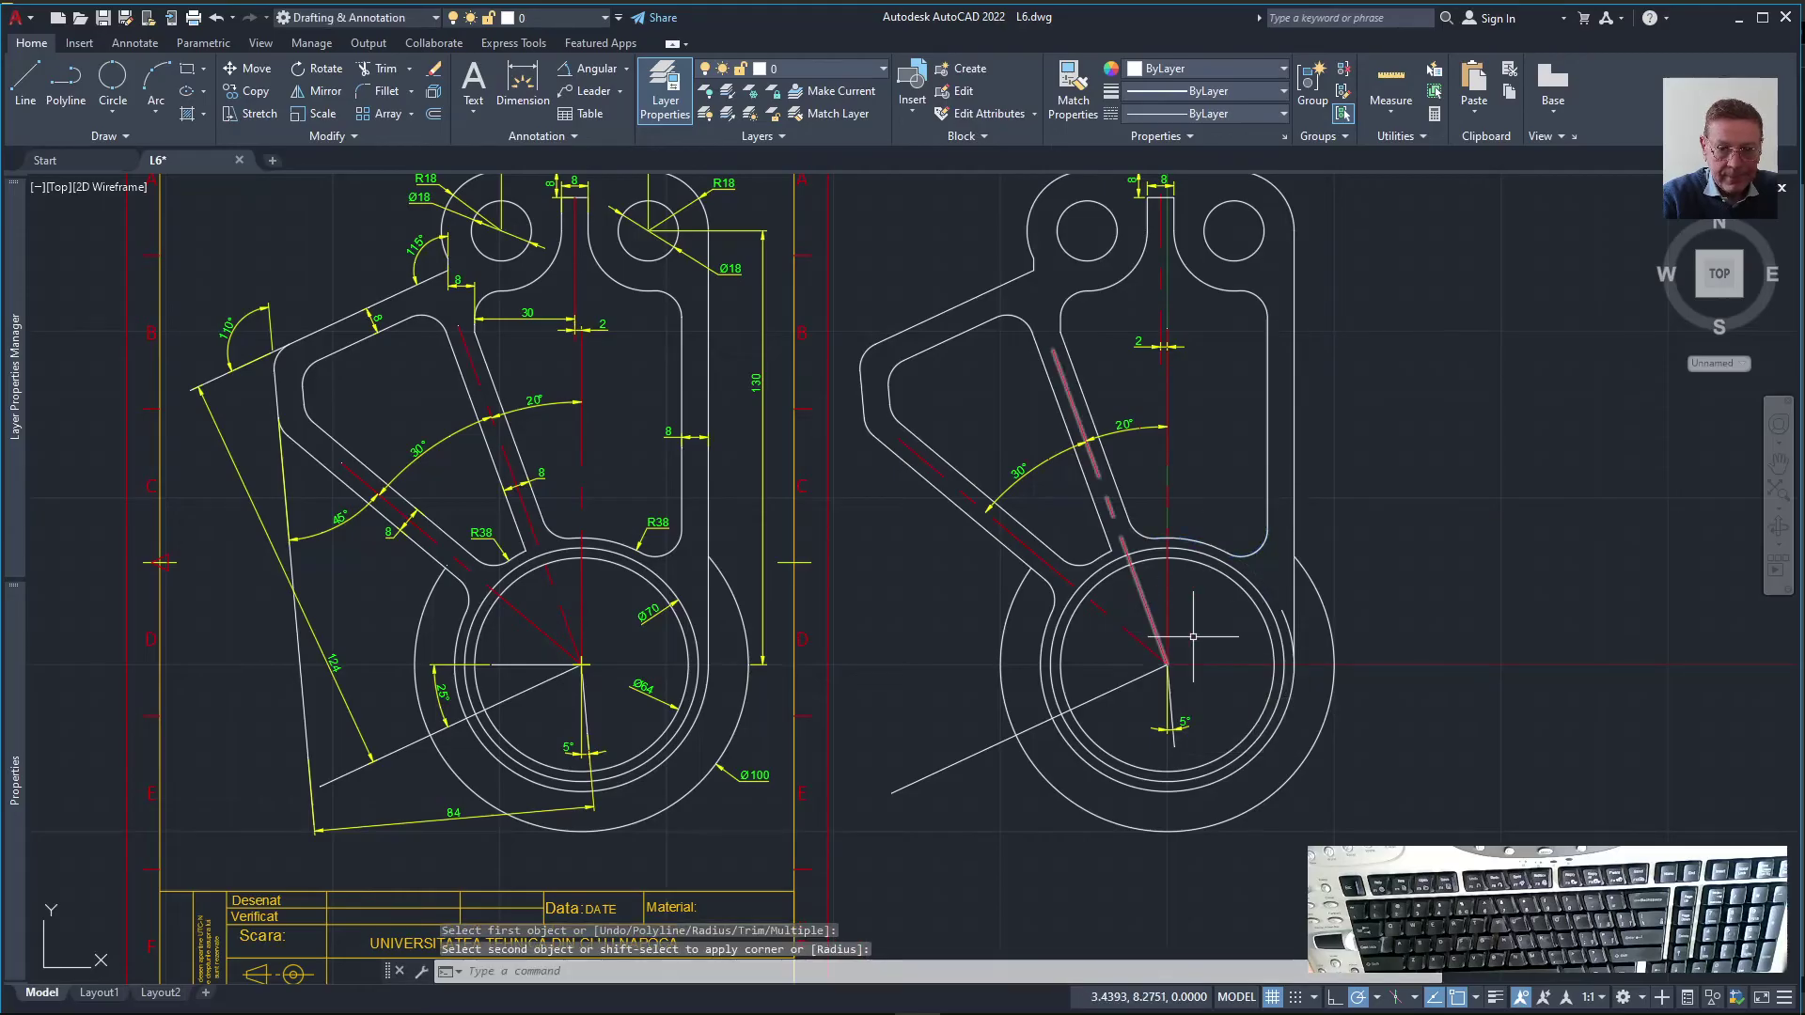
Trim the leftover stub of the R38 arc beside the bracket's outer right vertical edge
type("tr")
key("Return")
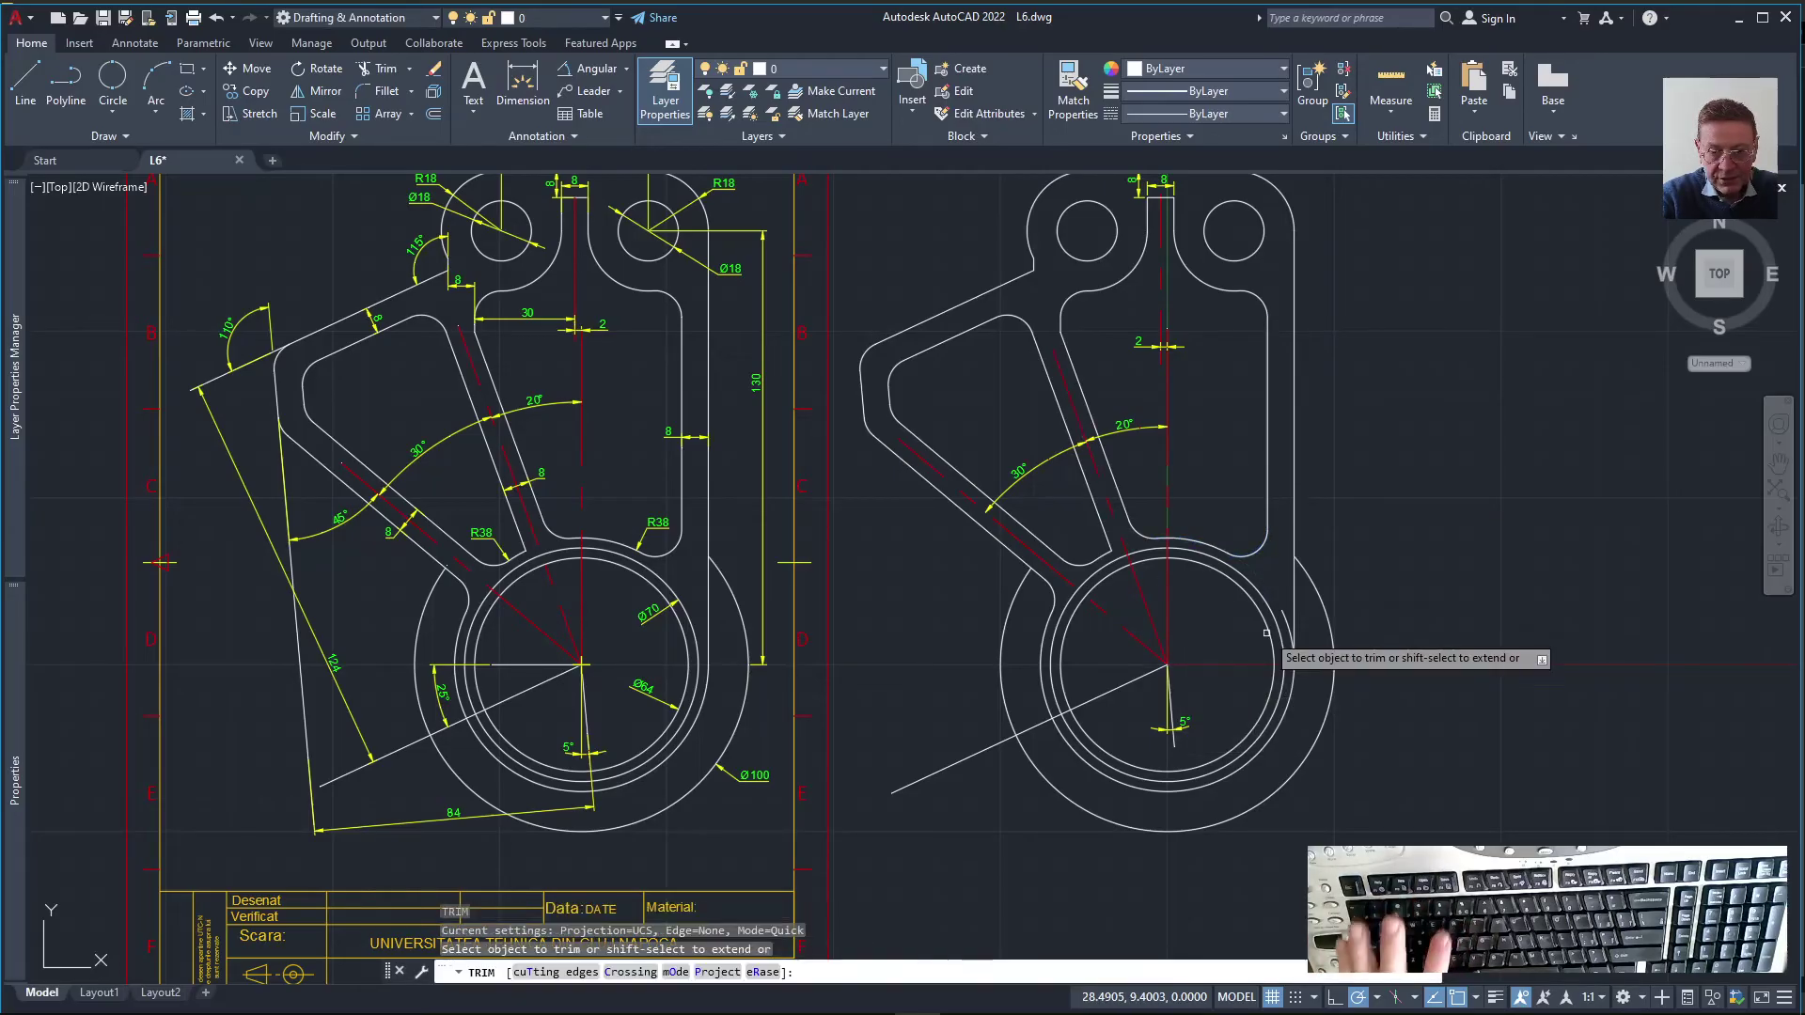
left_click(1284, 612)
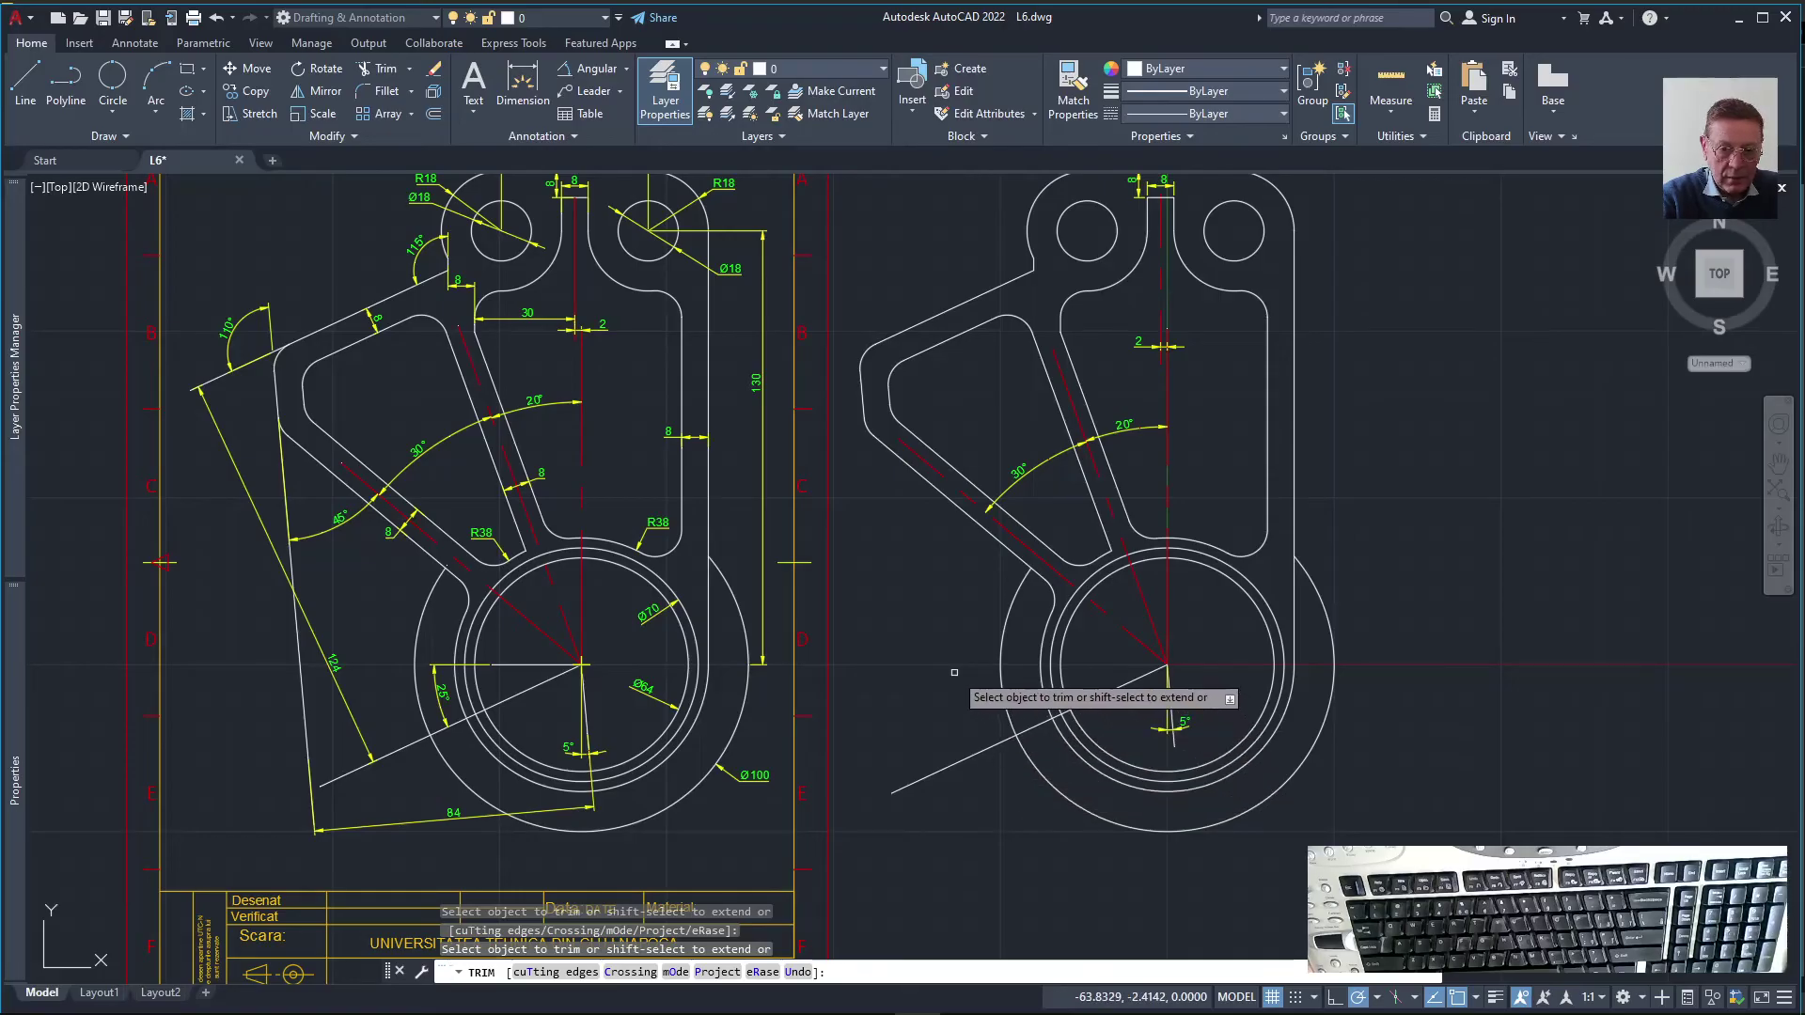
middle_click_drag(957, 675, 1031, 732)
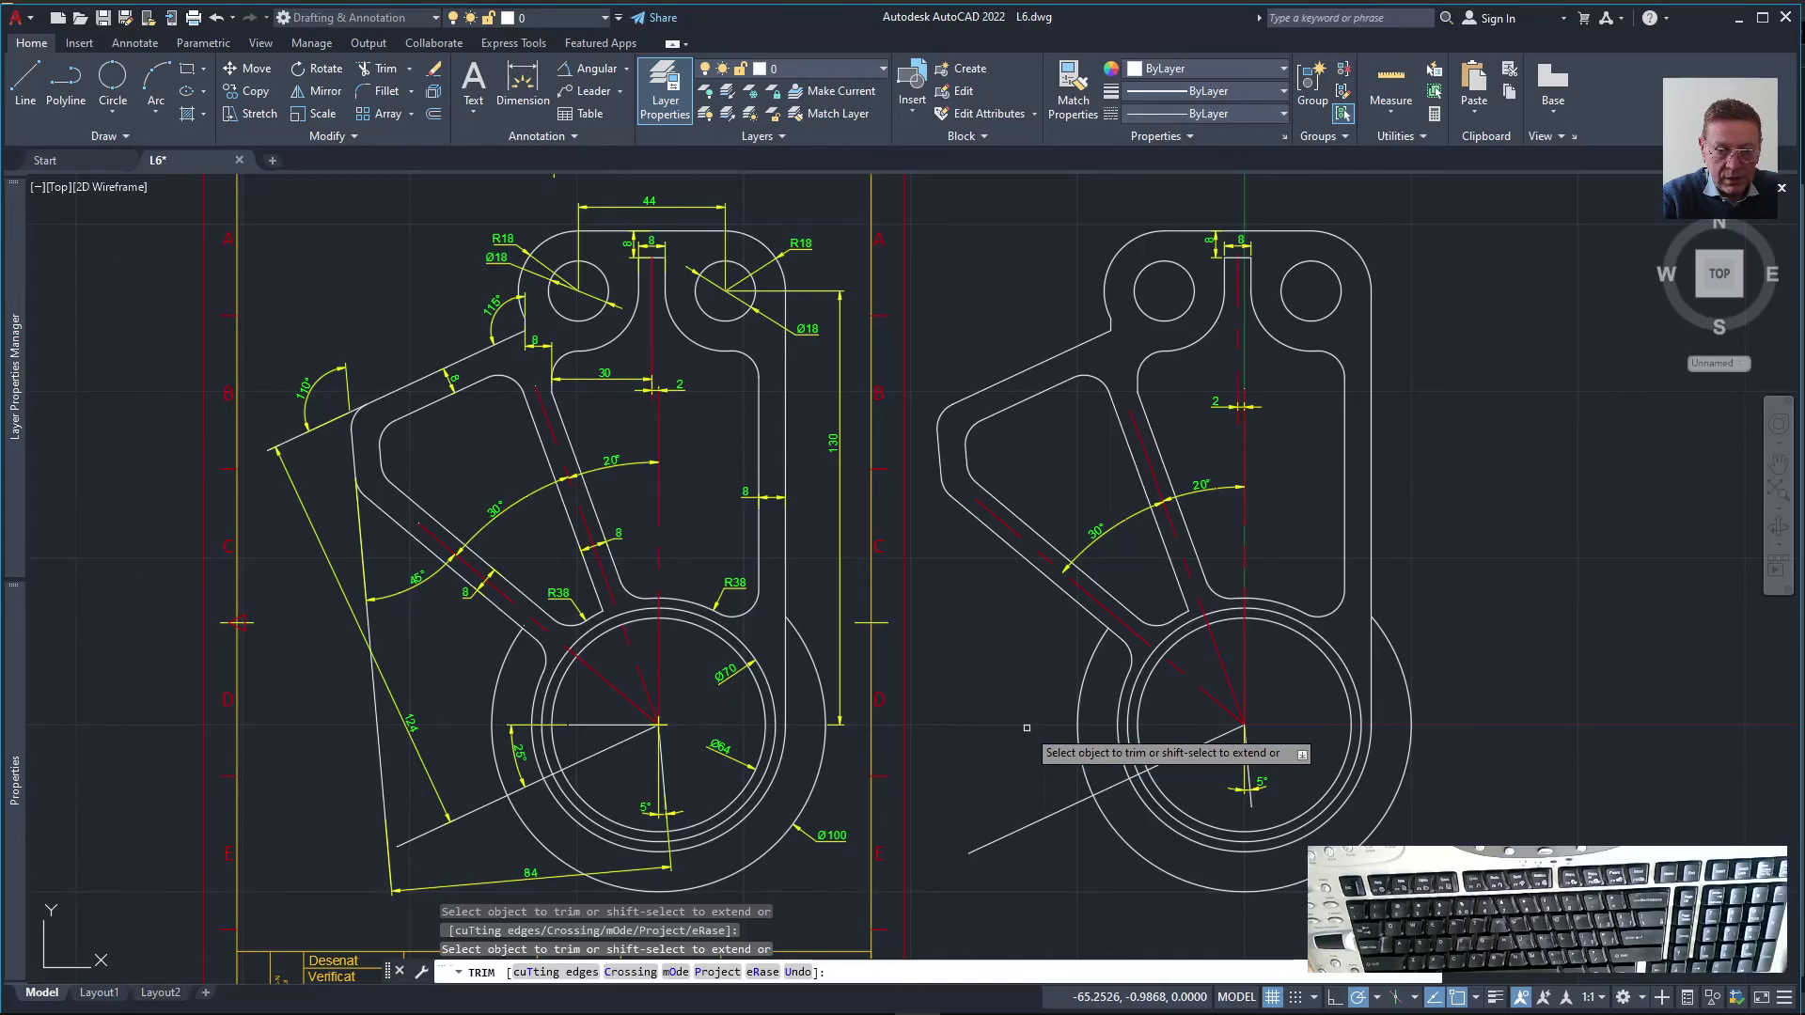
middle_click_drag(1051, 687, 1076, 620)
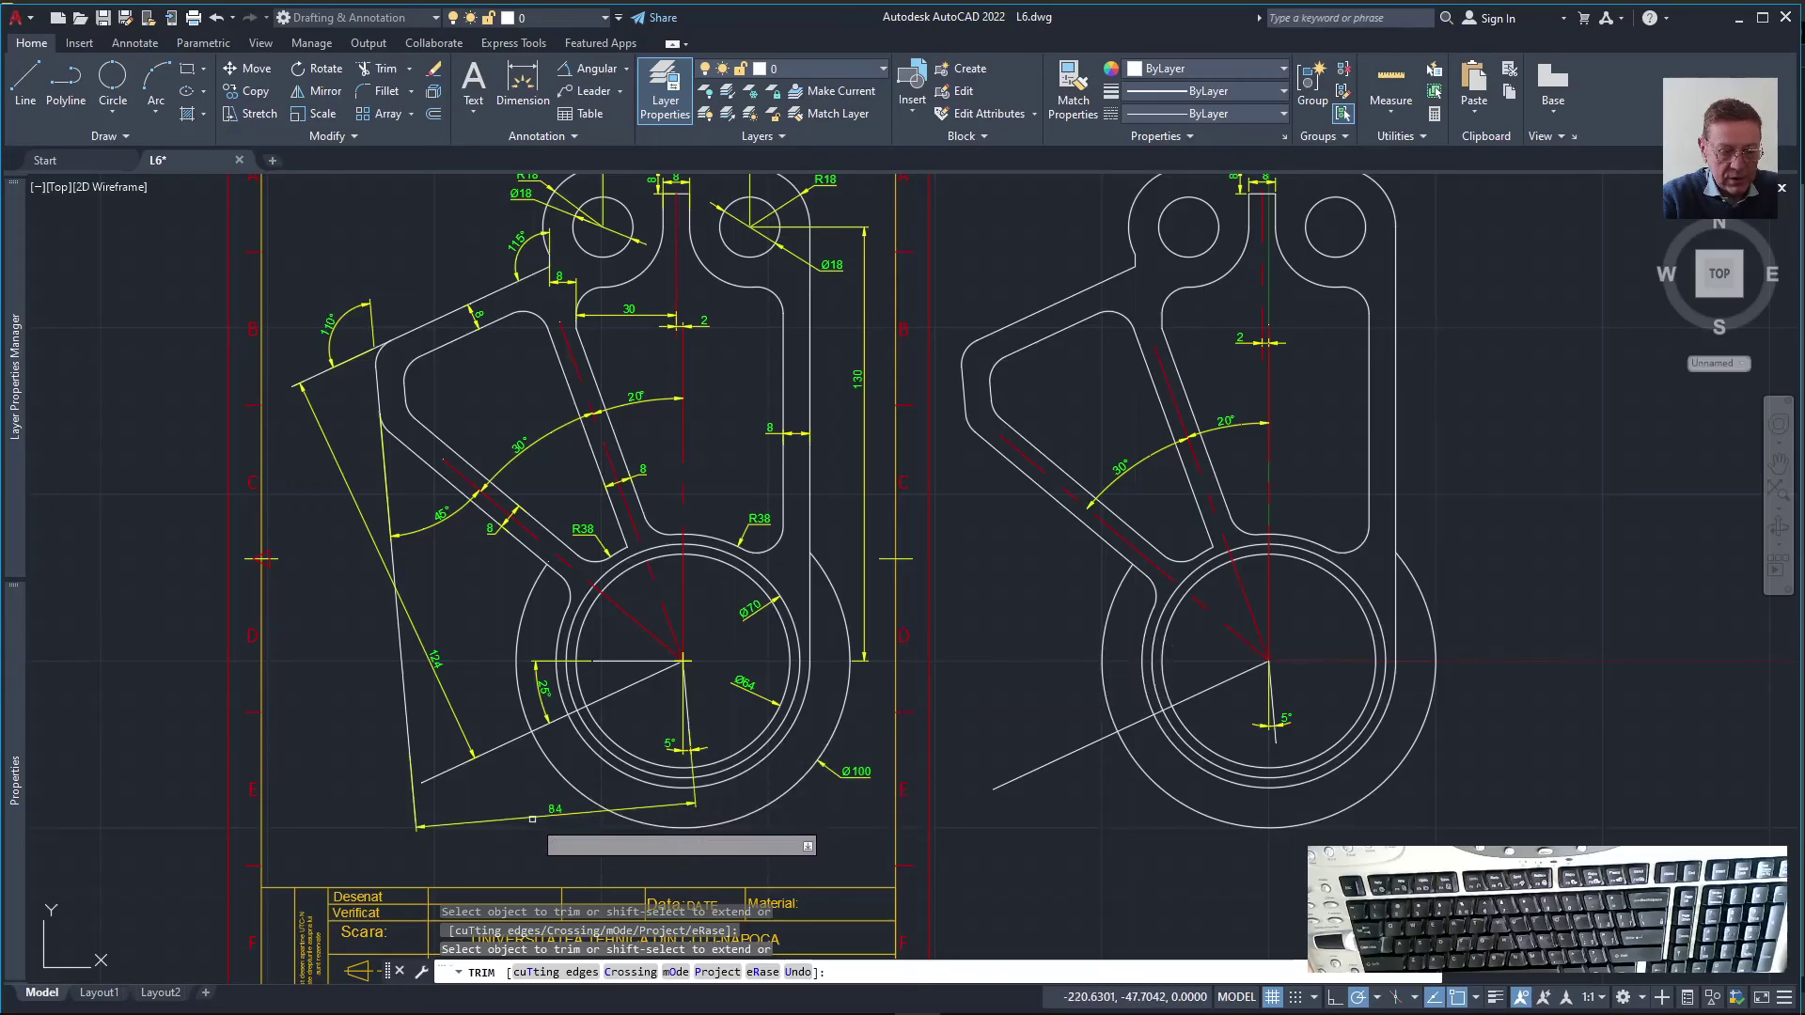
key("Escape")
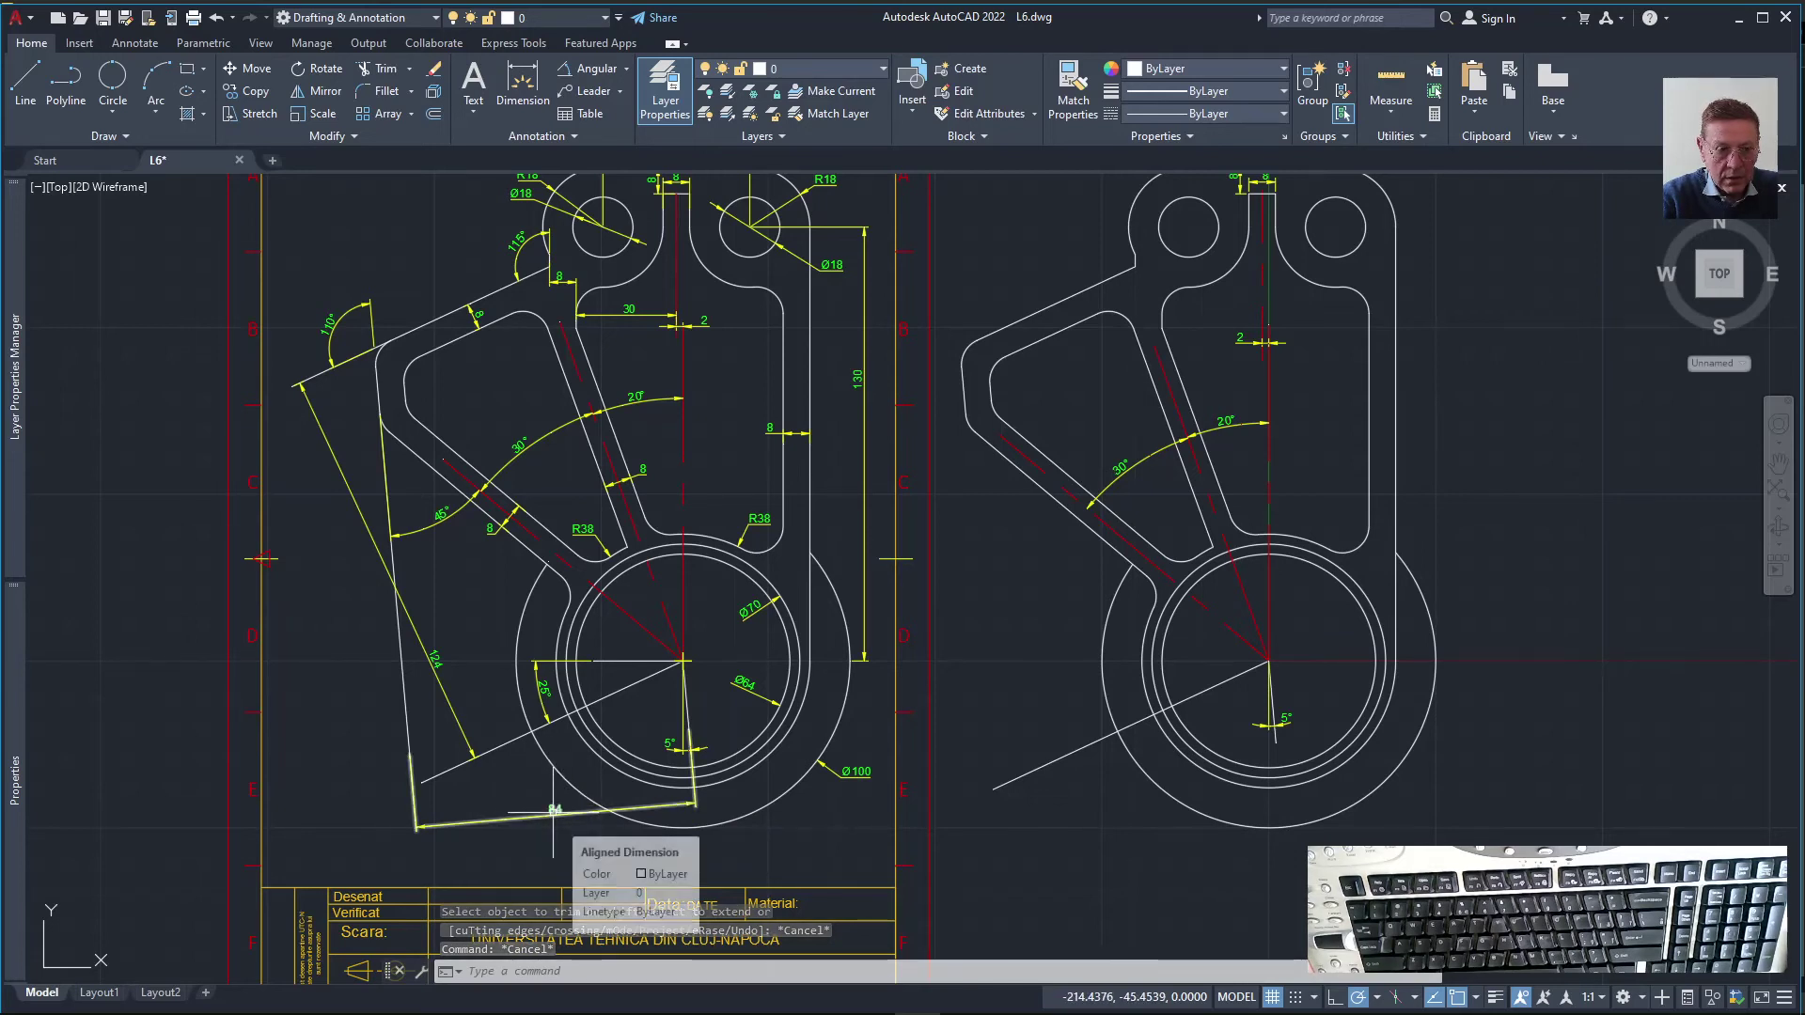
left_click(627, 71)
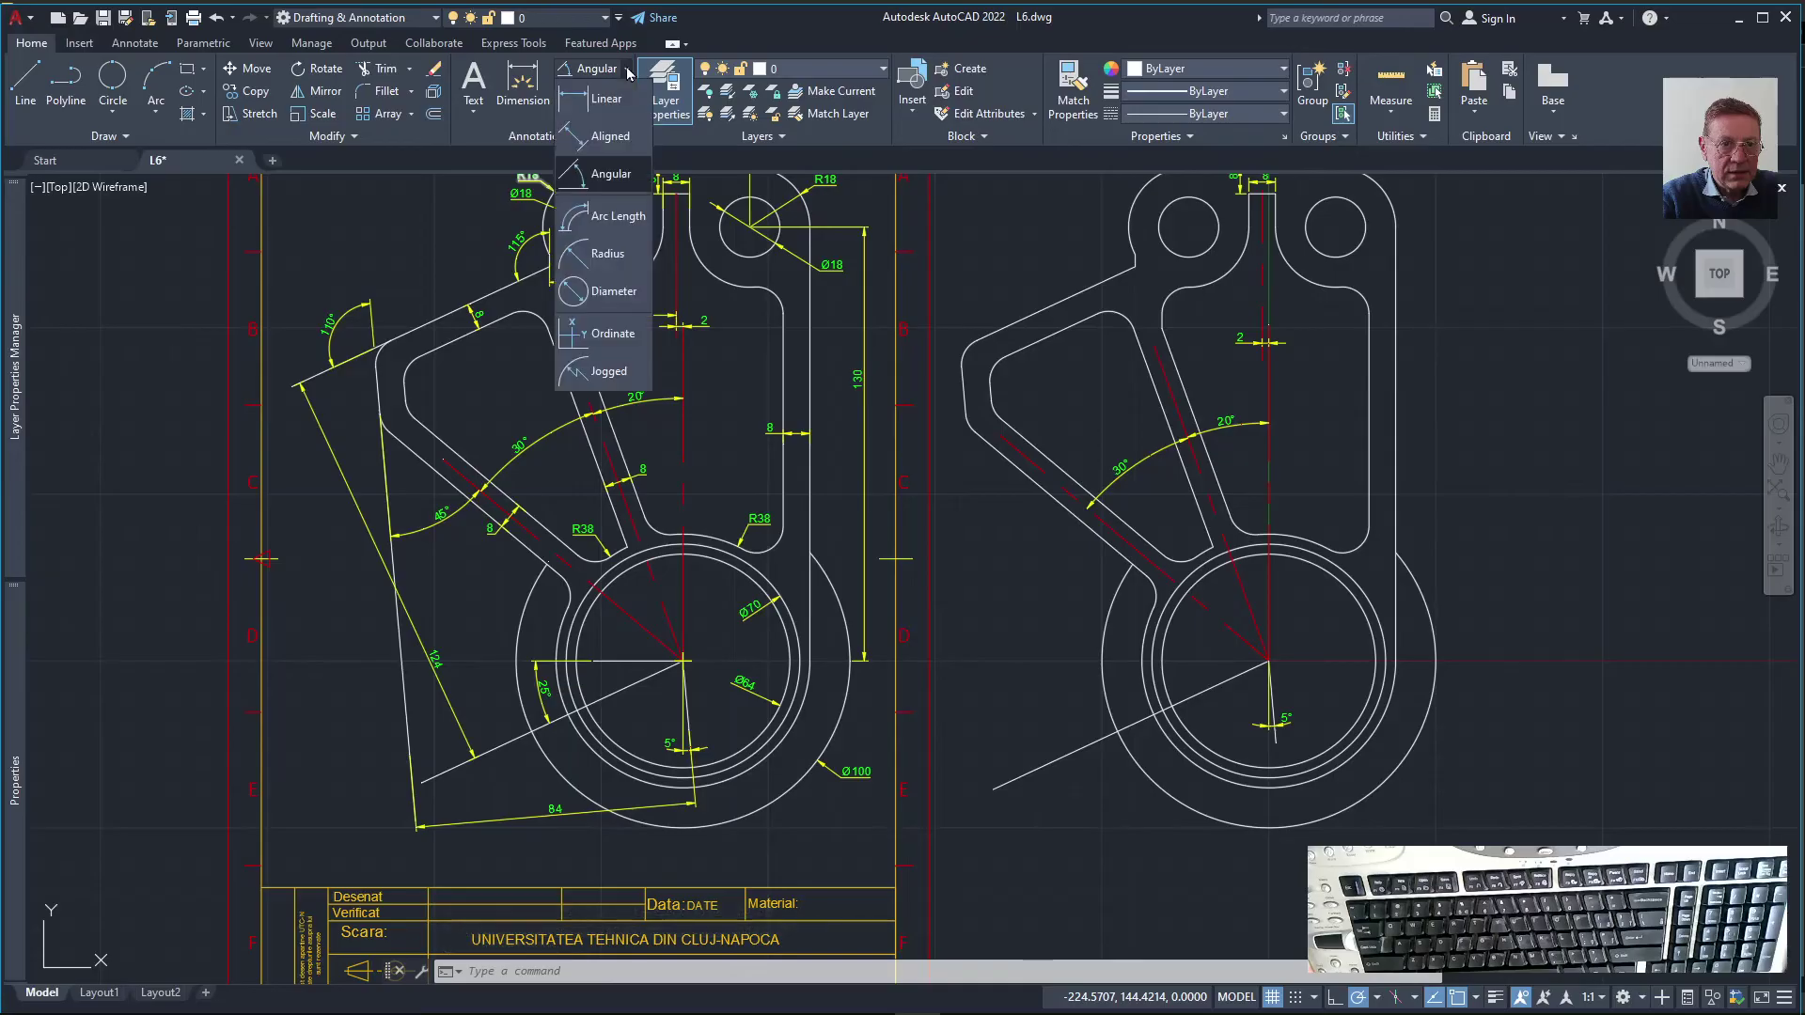
left_click(594, 141)
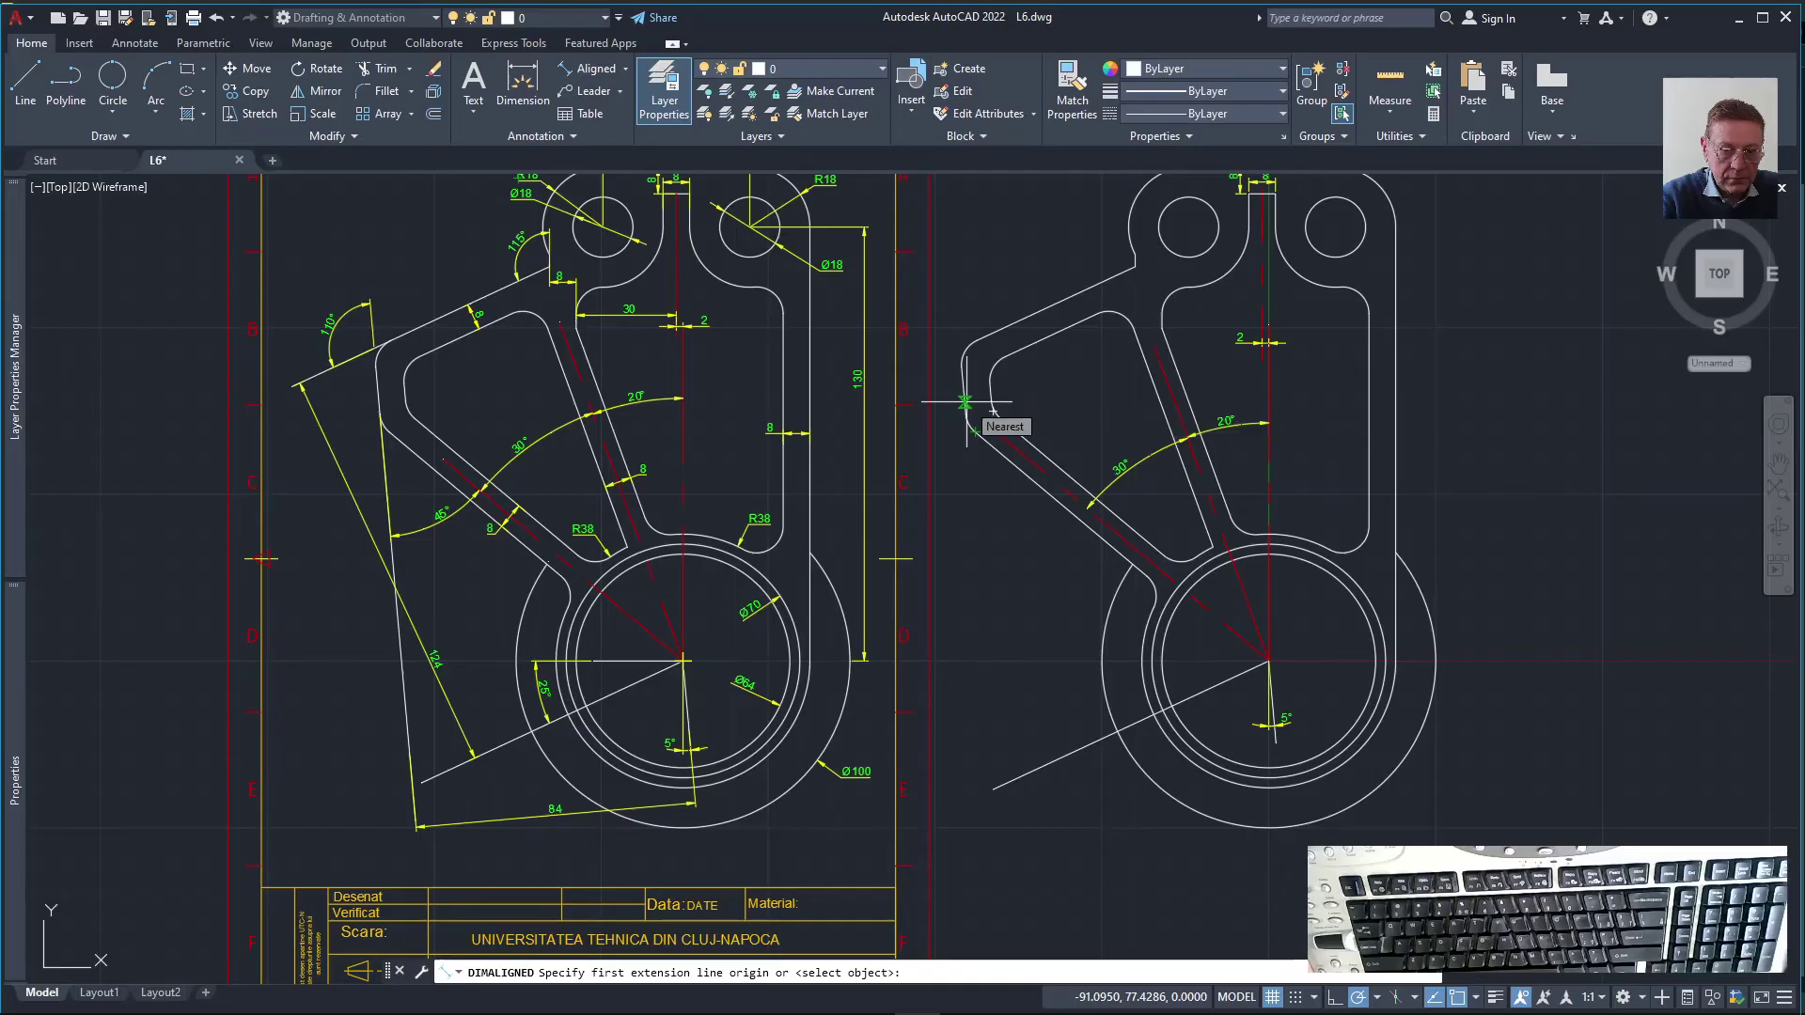
left_click(965, 403)
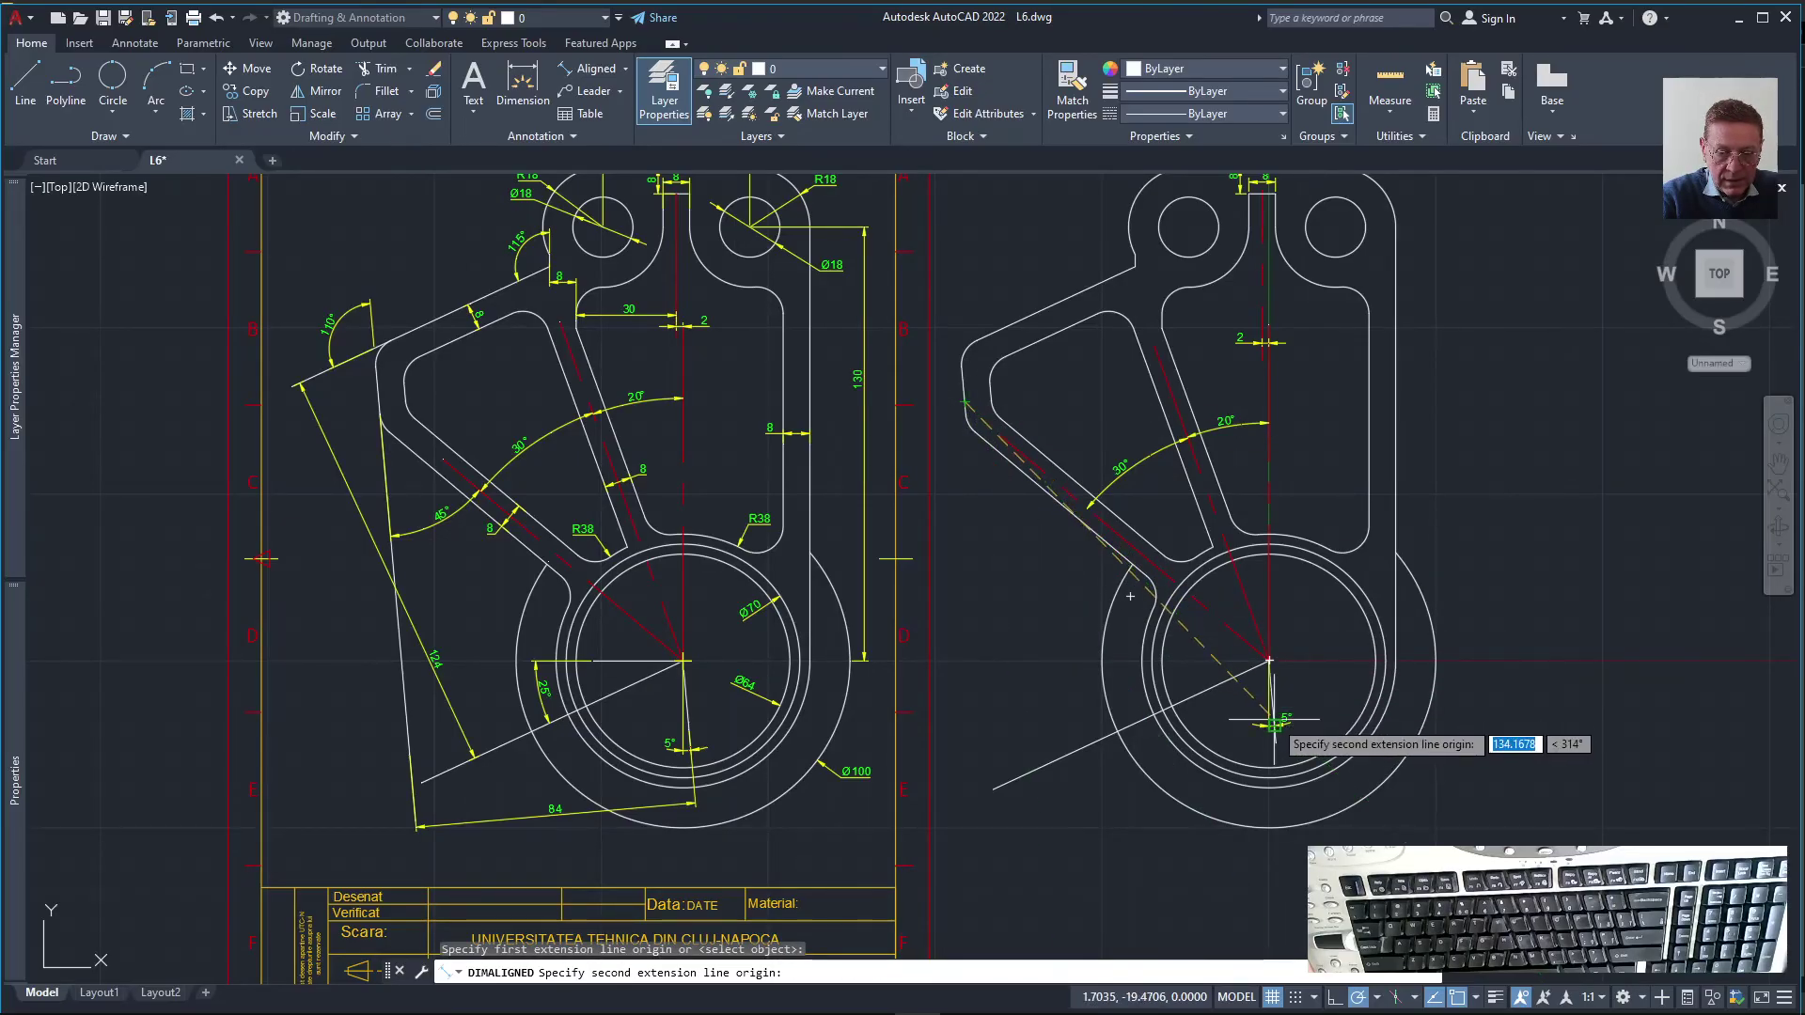
left_click(1272, 723)
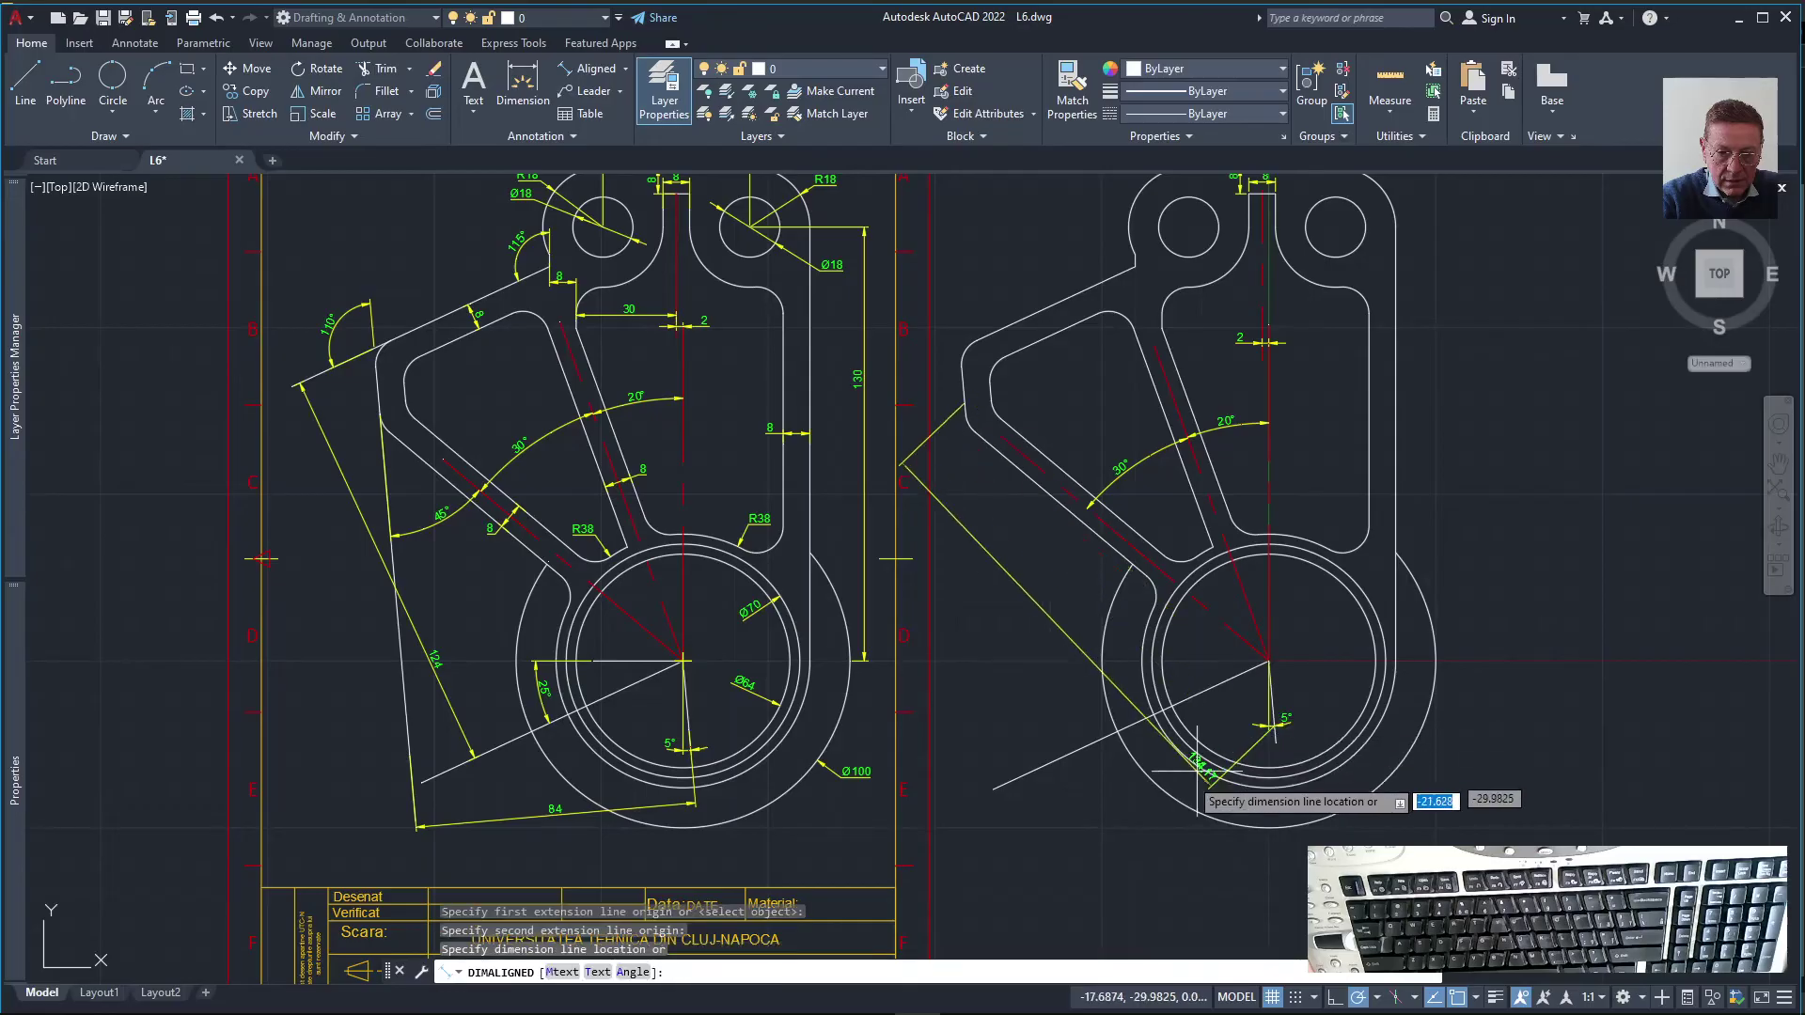
key("Escape")
key("Escape")
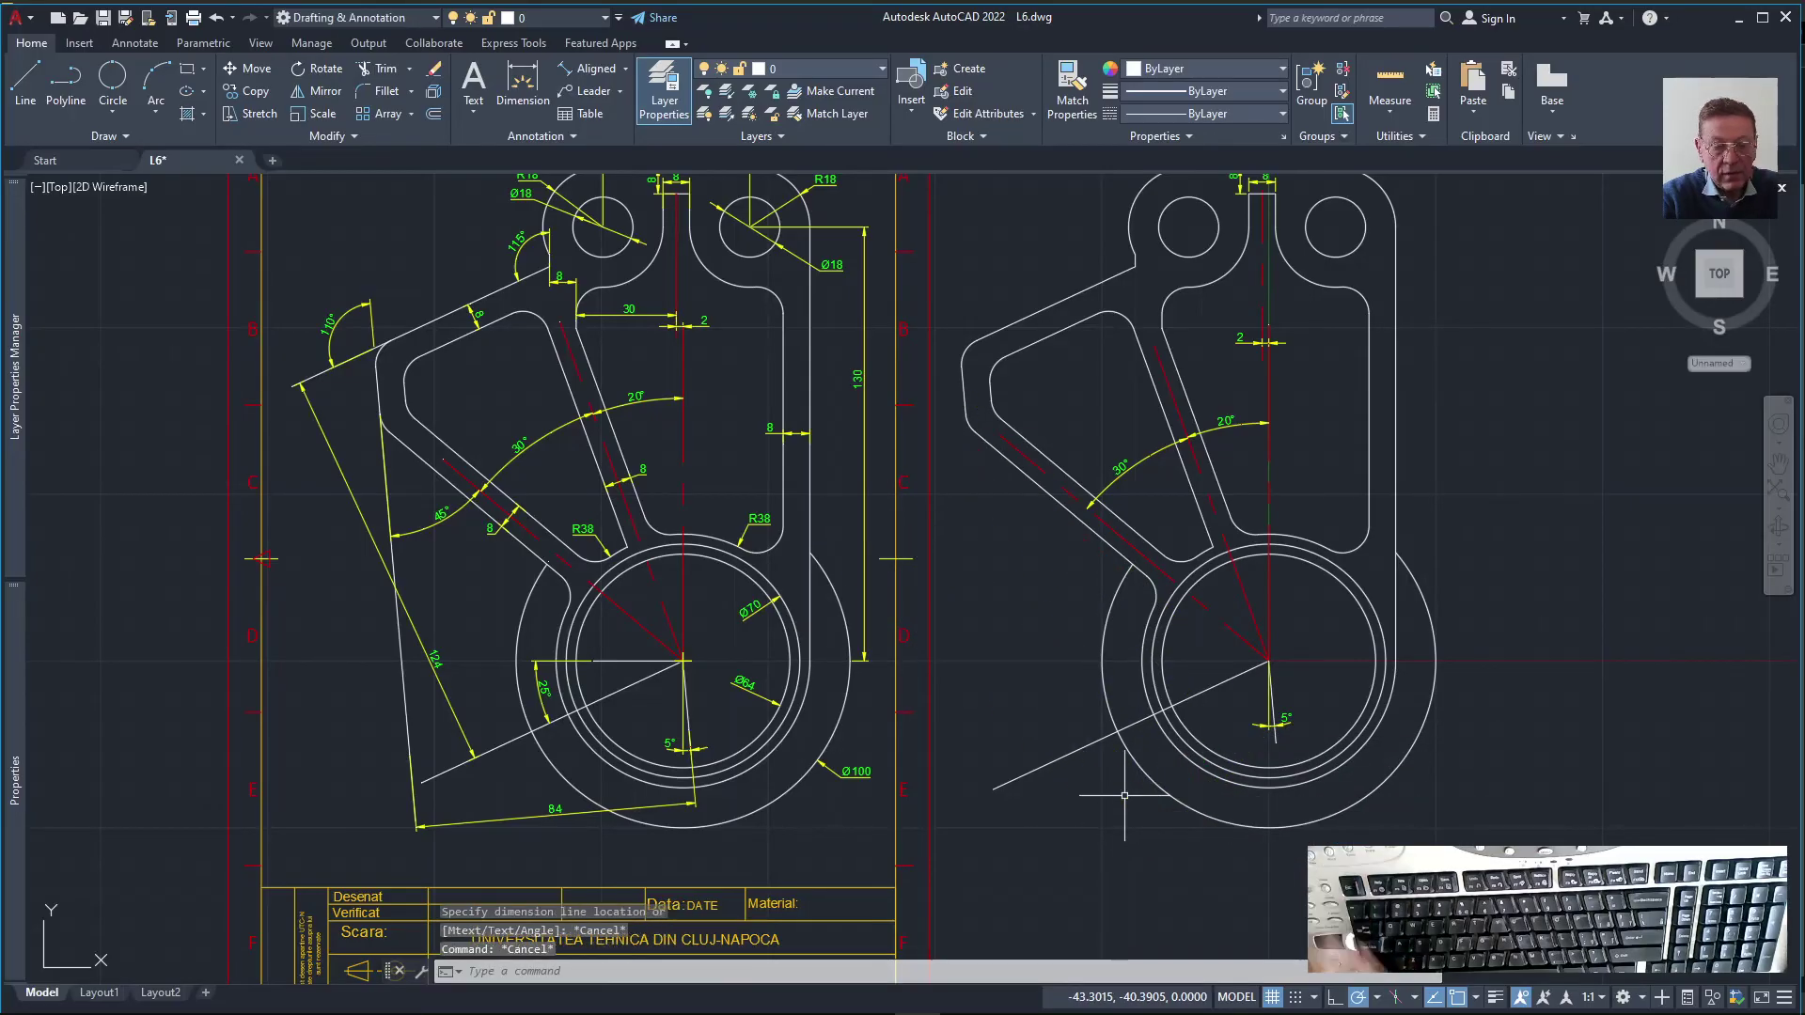
Stretch the lower end of the left arm's short outer edge about 122 mm along 275°, past the slanted 25° line
left_click(965, 413)
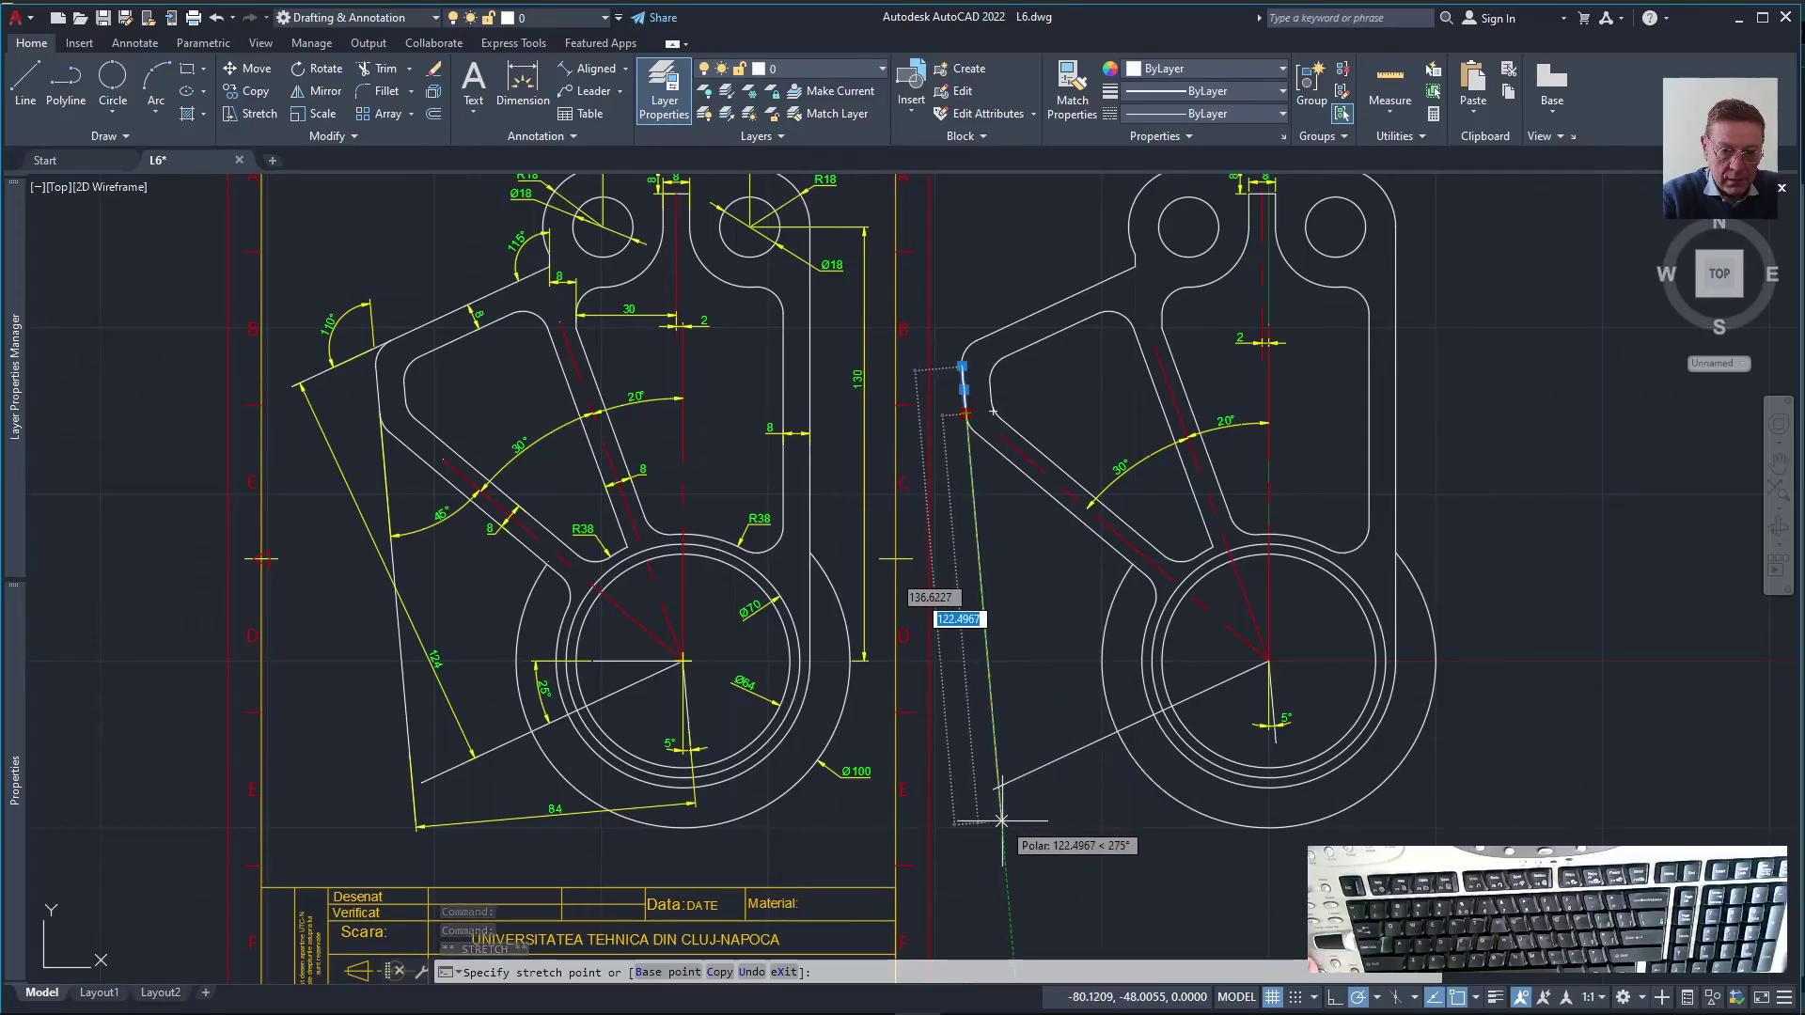
key("Escape")
key("Escape")
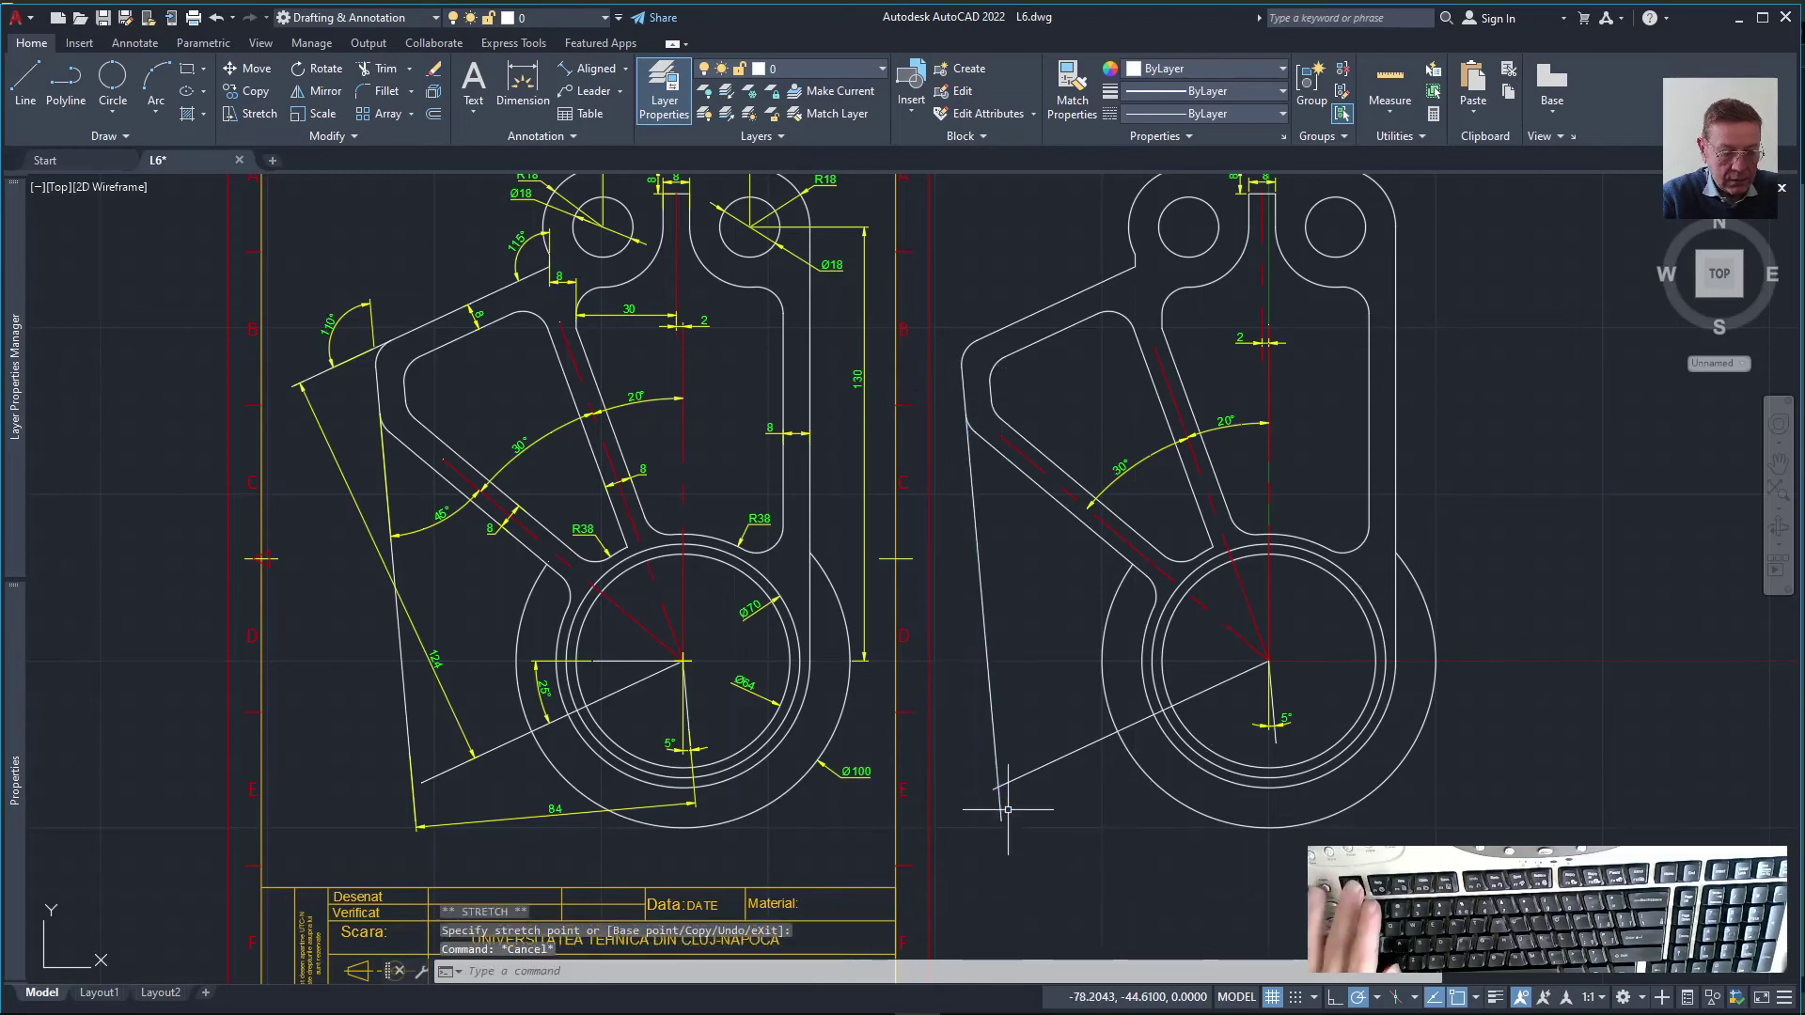
Add an aligned dimension from the lower end of the 5° line perpendicular to the long left slanted line, placed below the hub
left_click(610, 70)
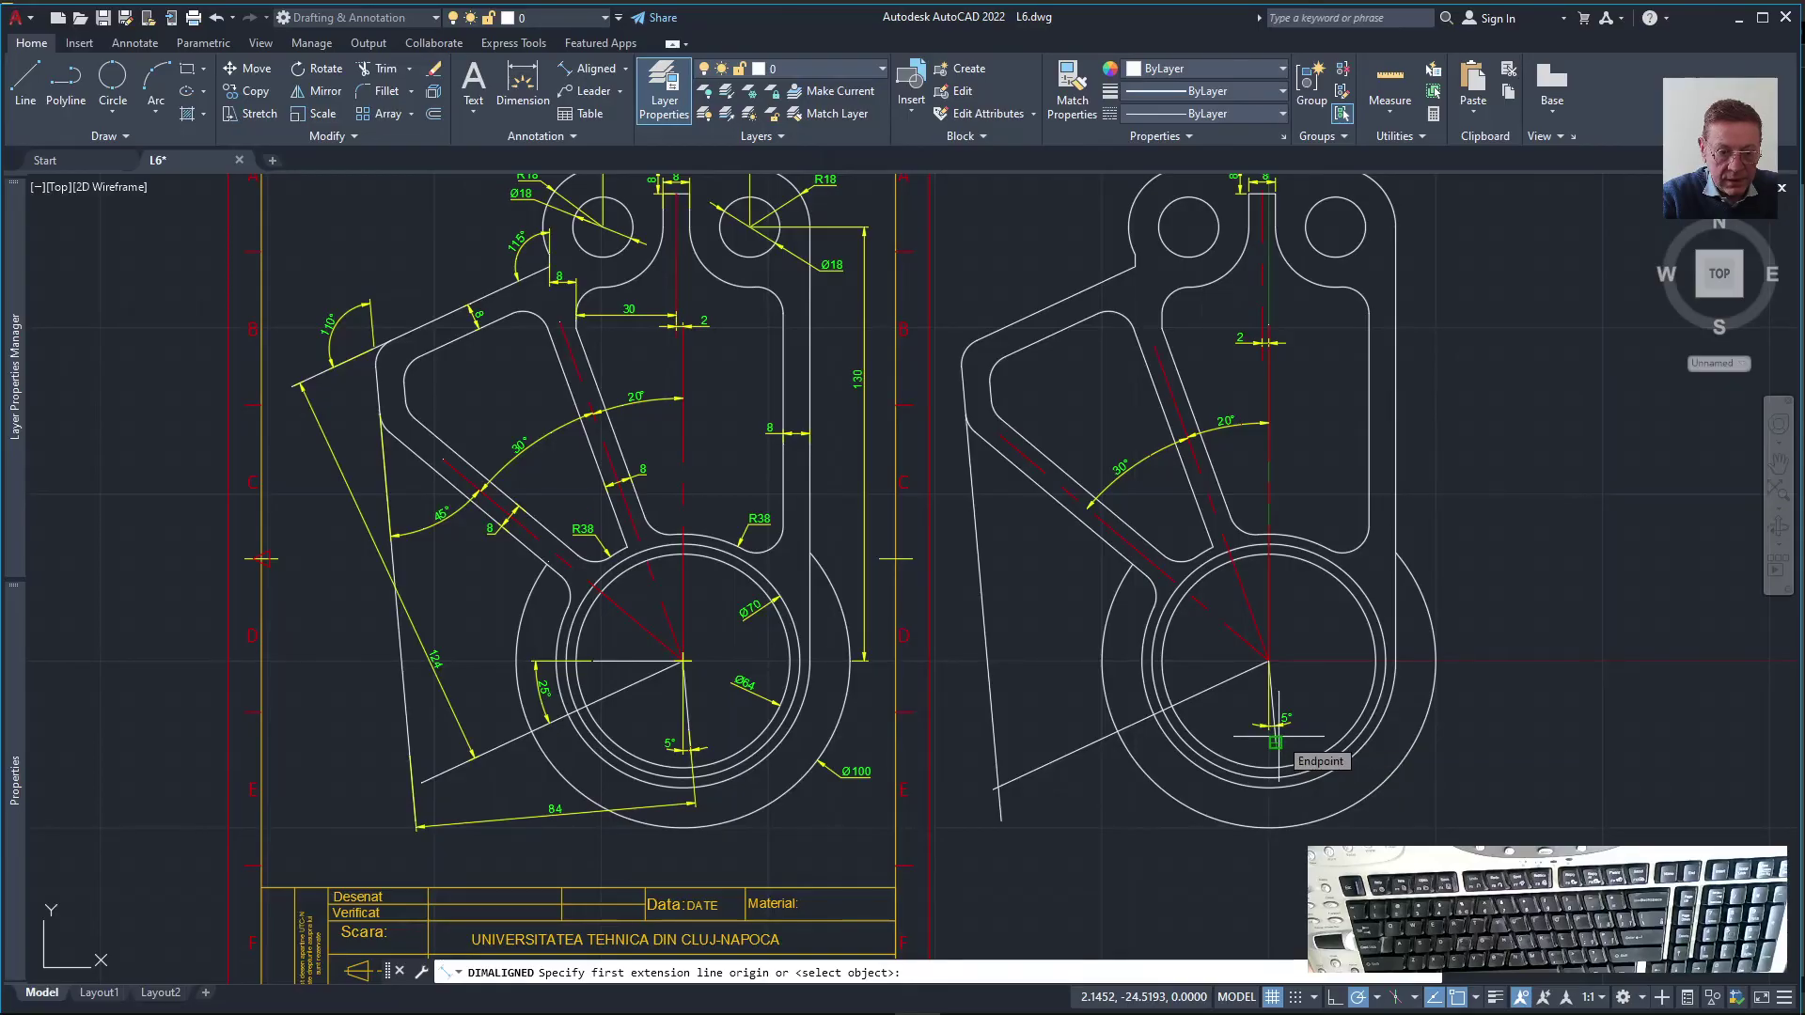
scroll(1276, 742, "up", 2)
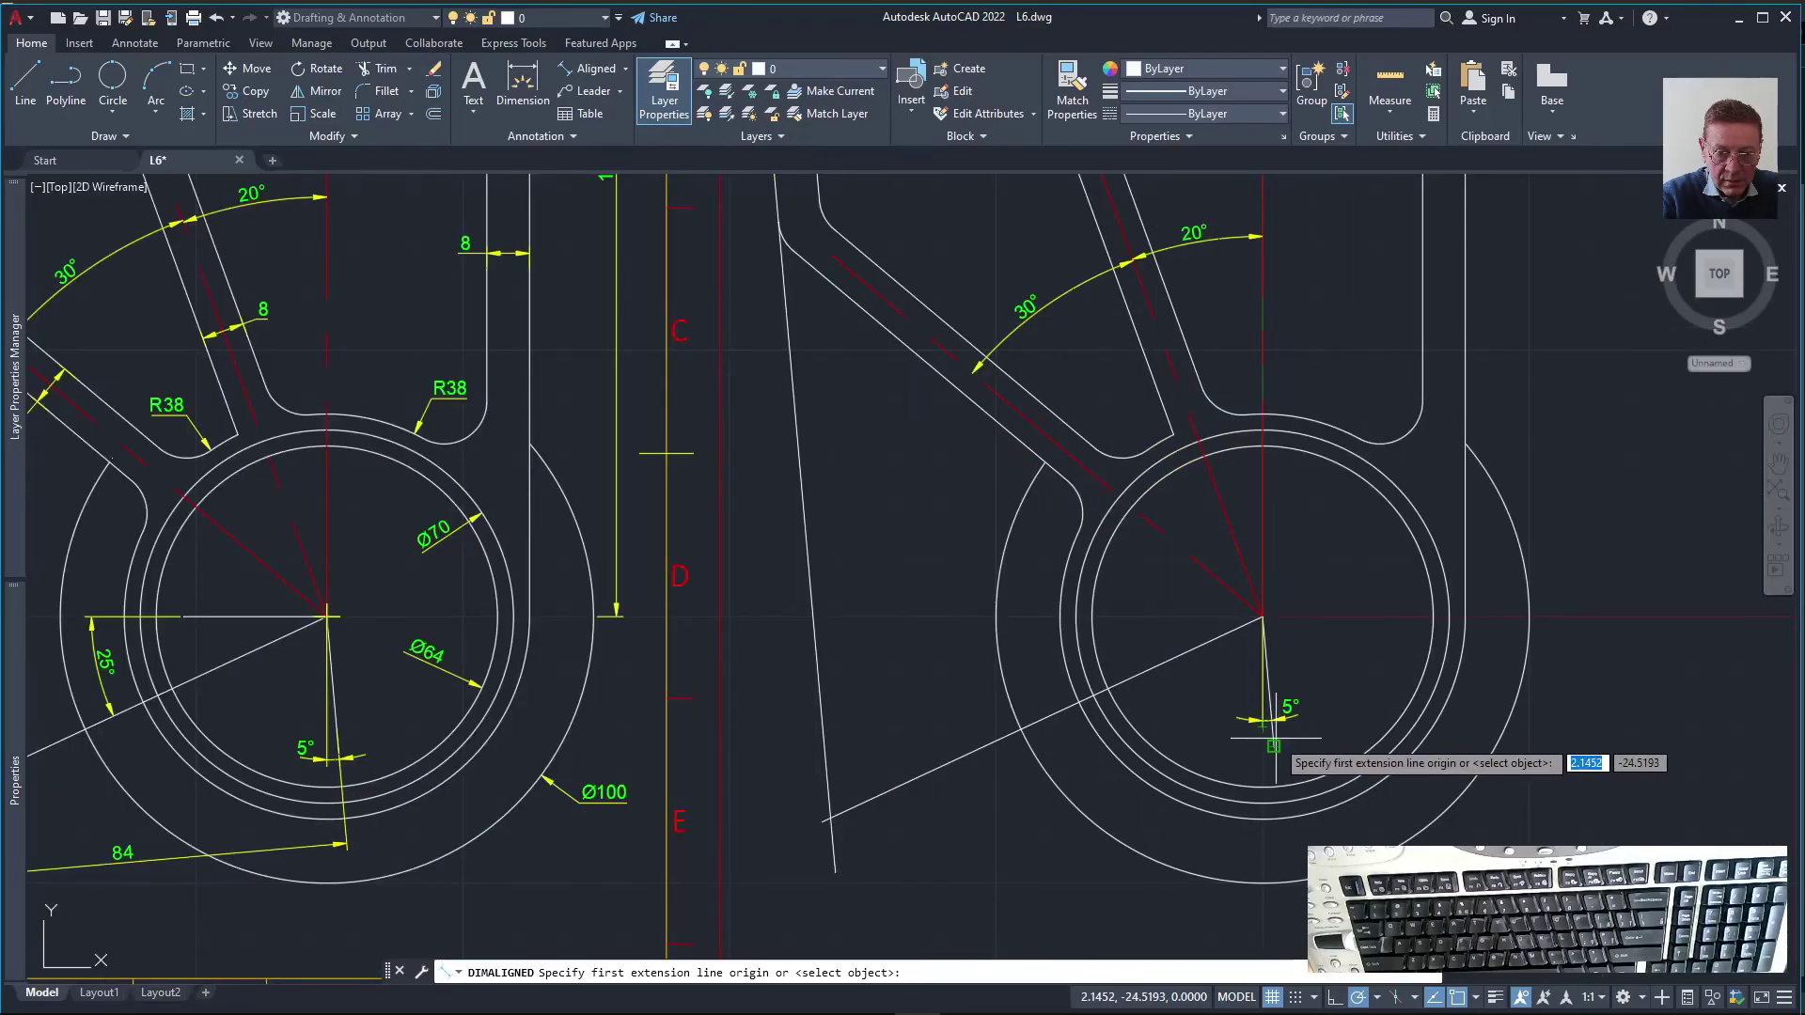
left_click(1275, 743)
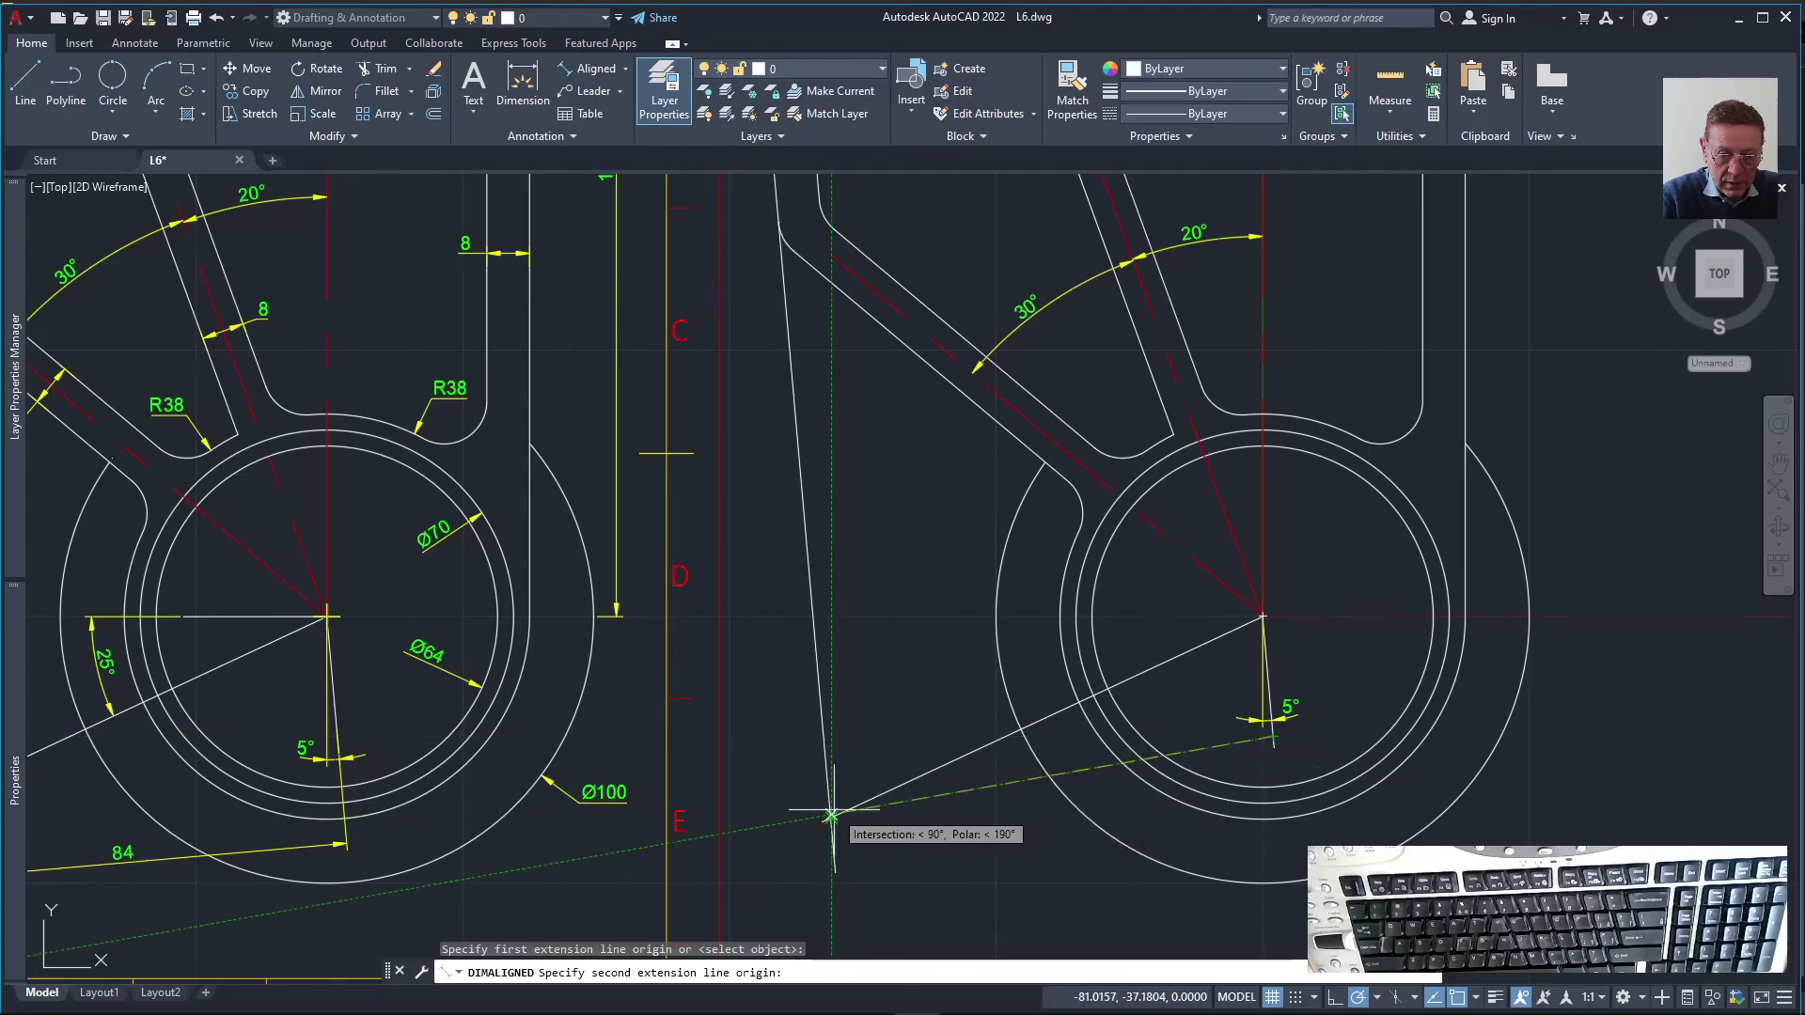
scroll(830, 809, "up", 3)
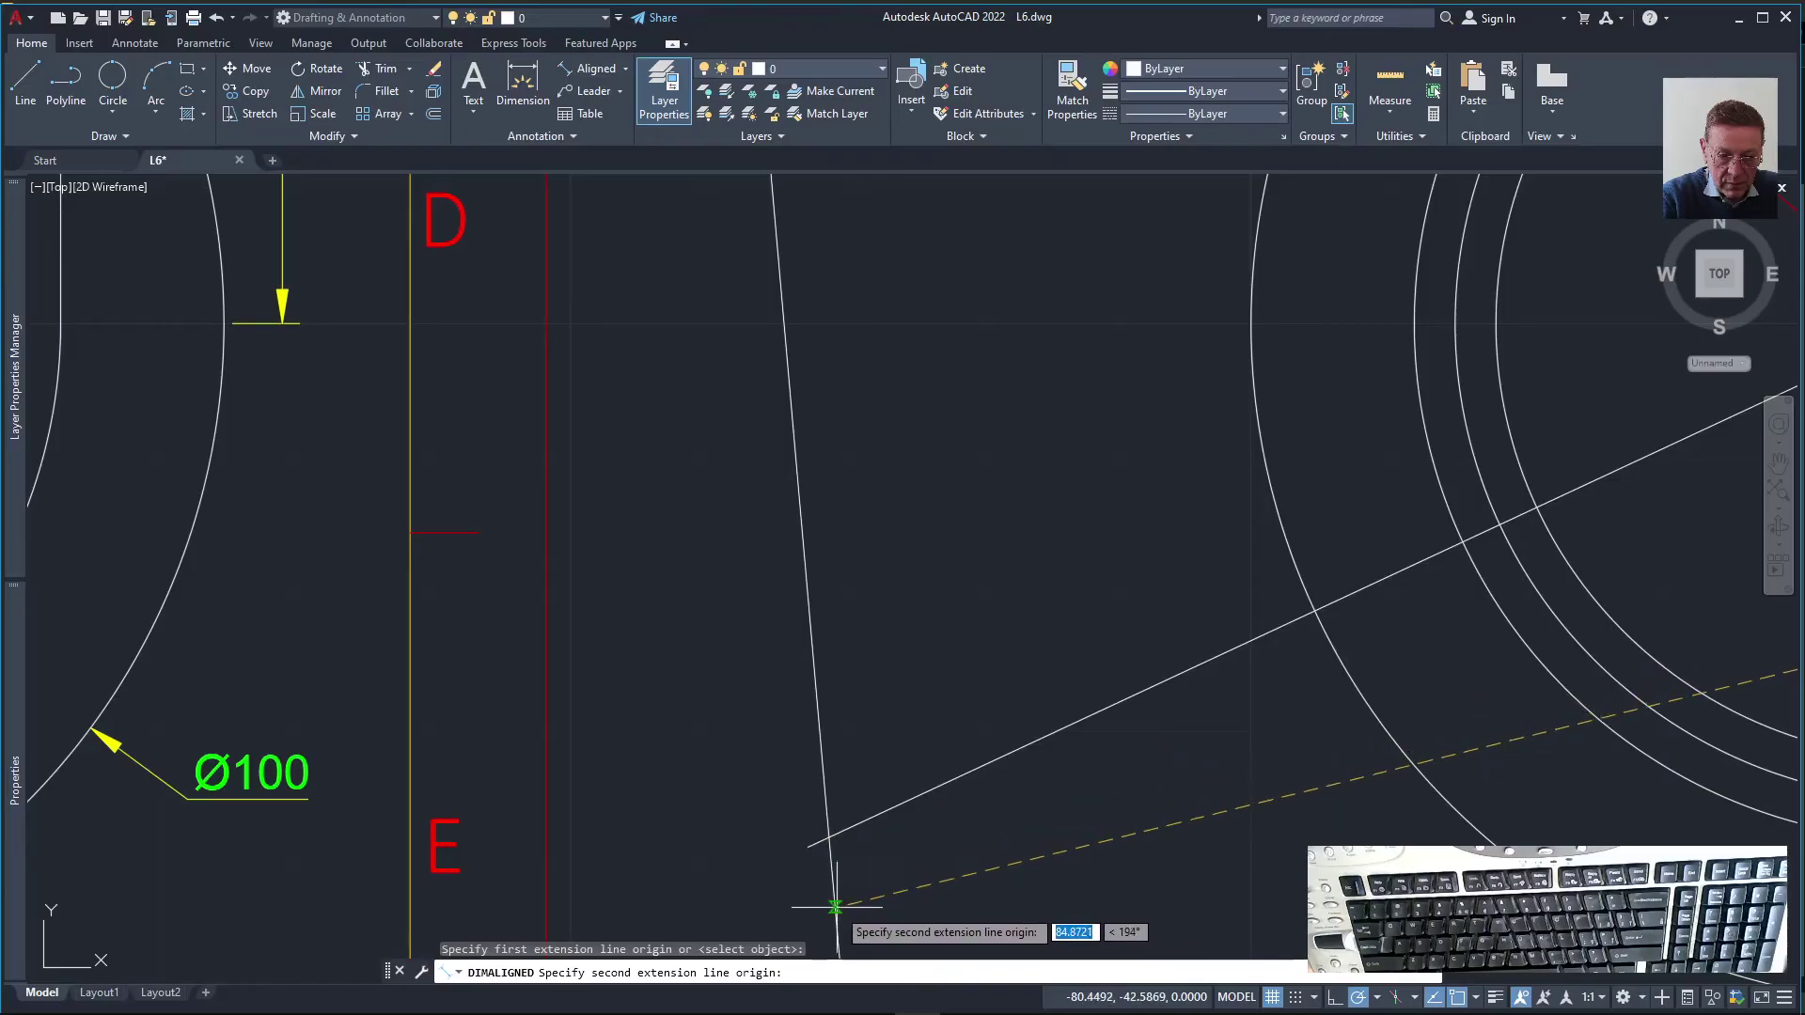
scroll(834, 874, "down", 2)
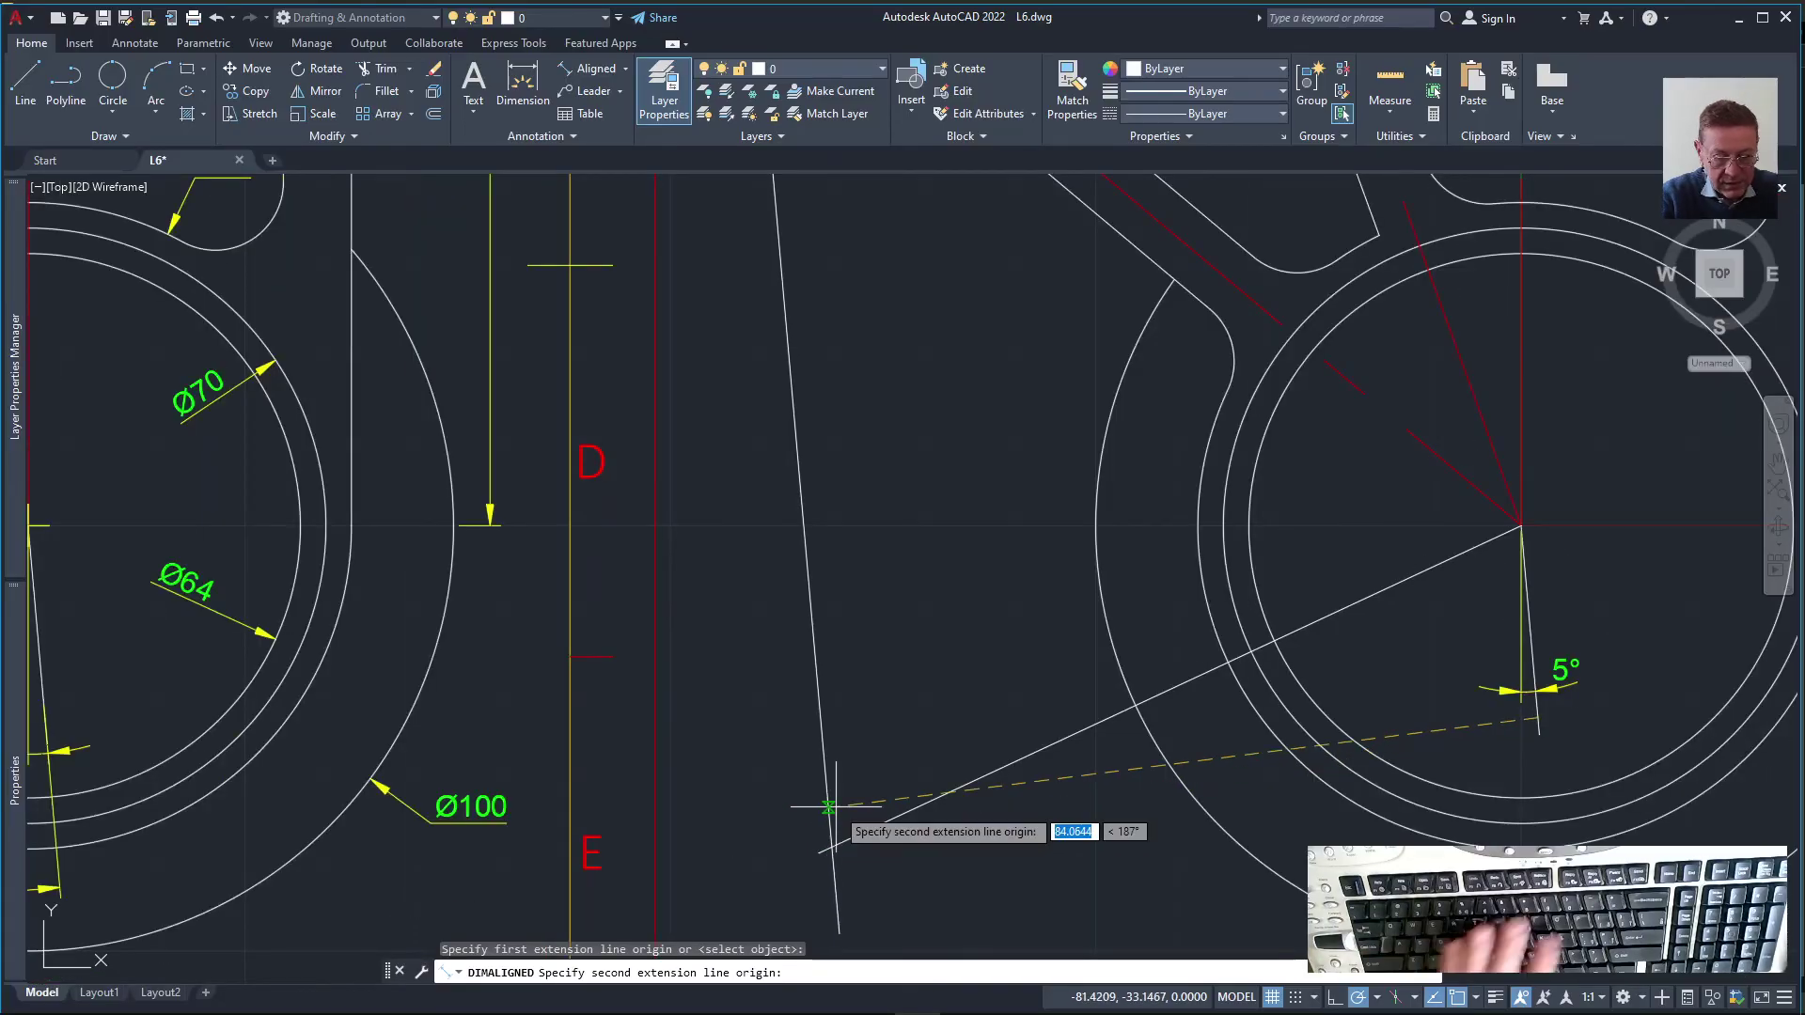
type("per")
key("Return")
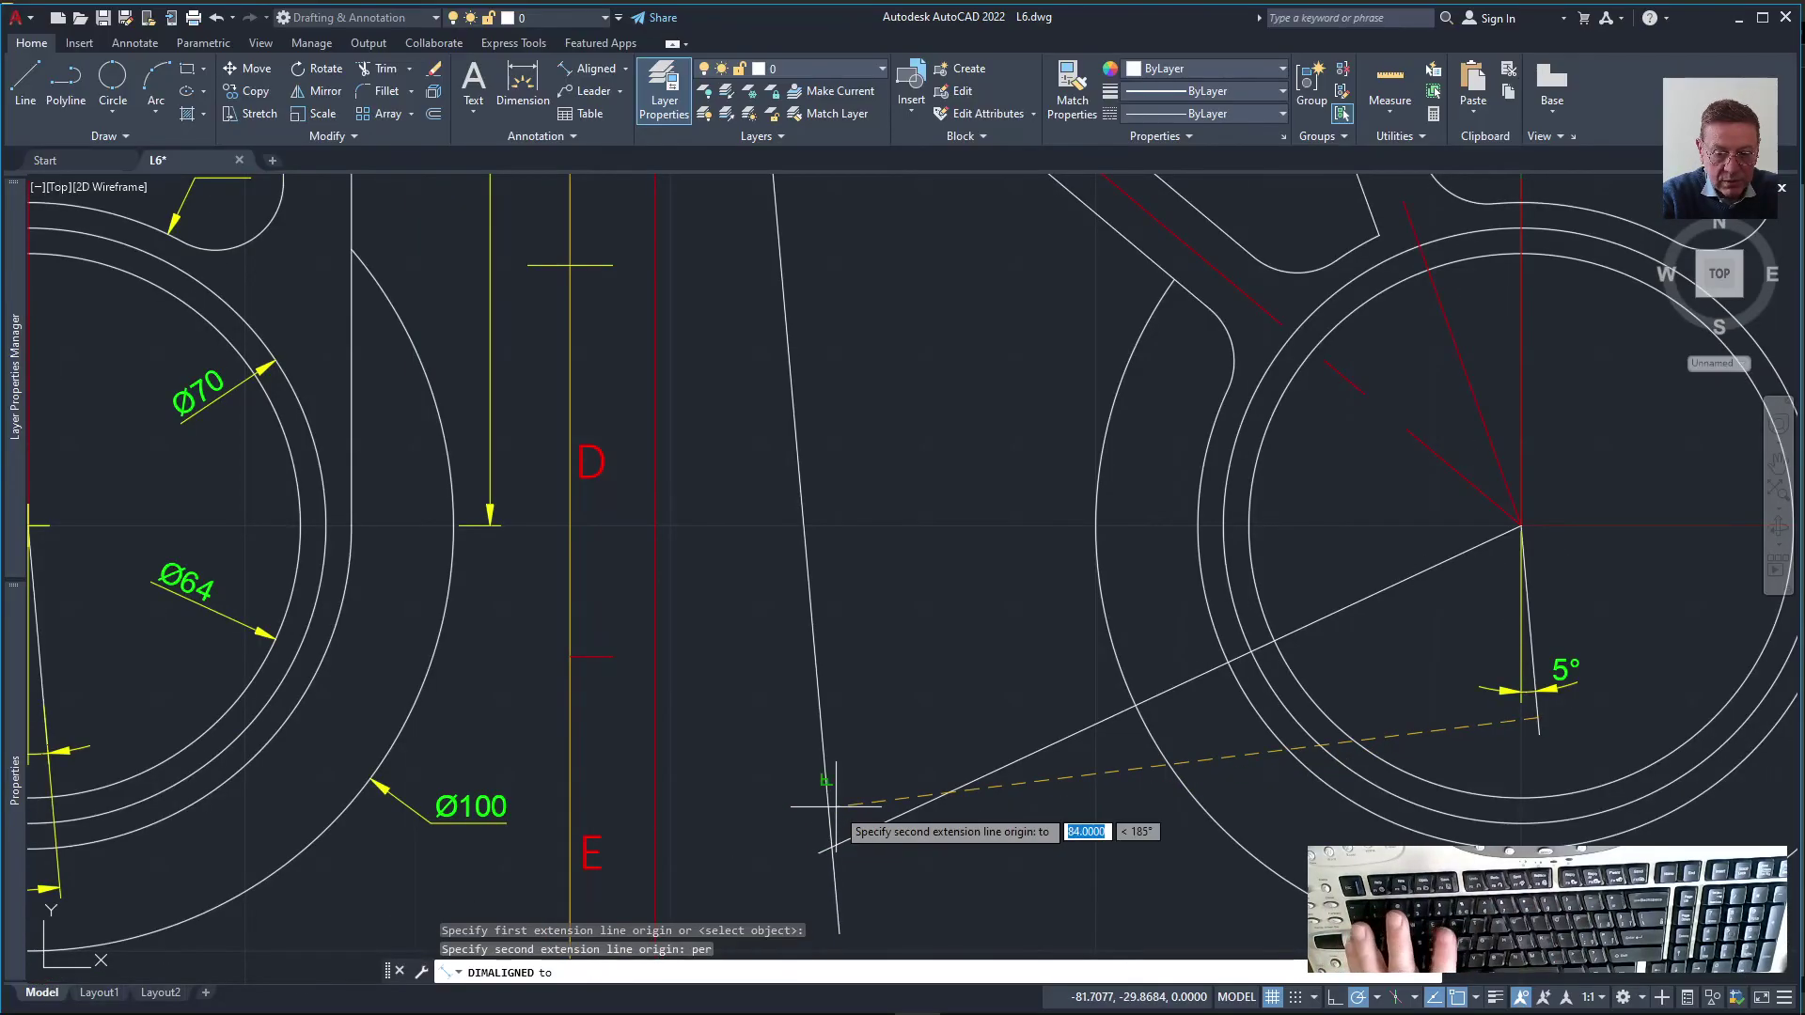
left_click(831, 805)
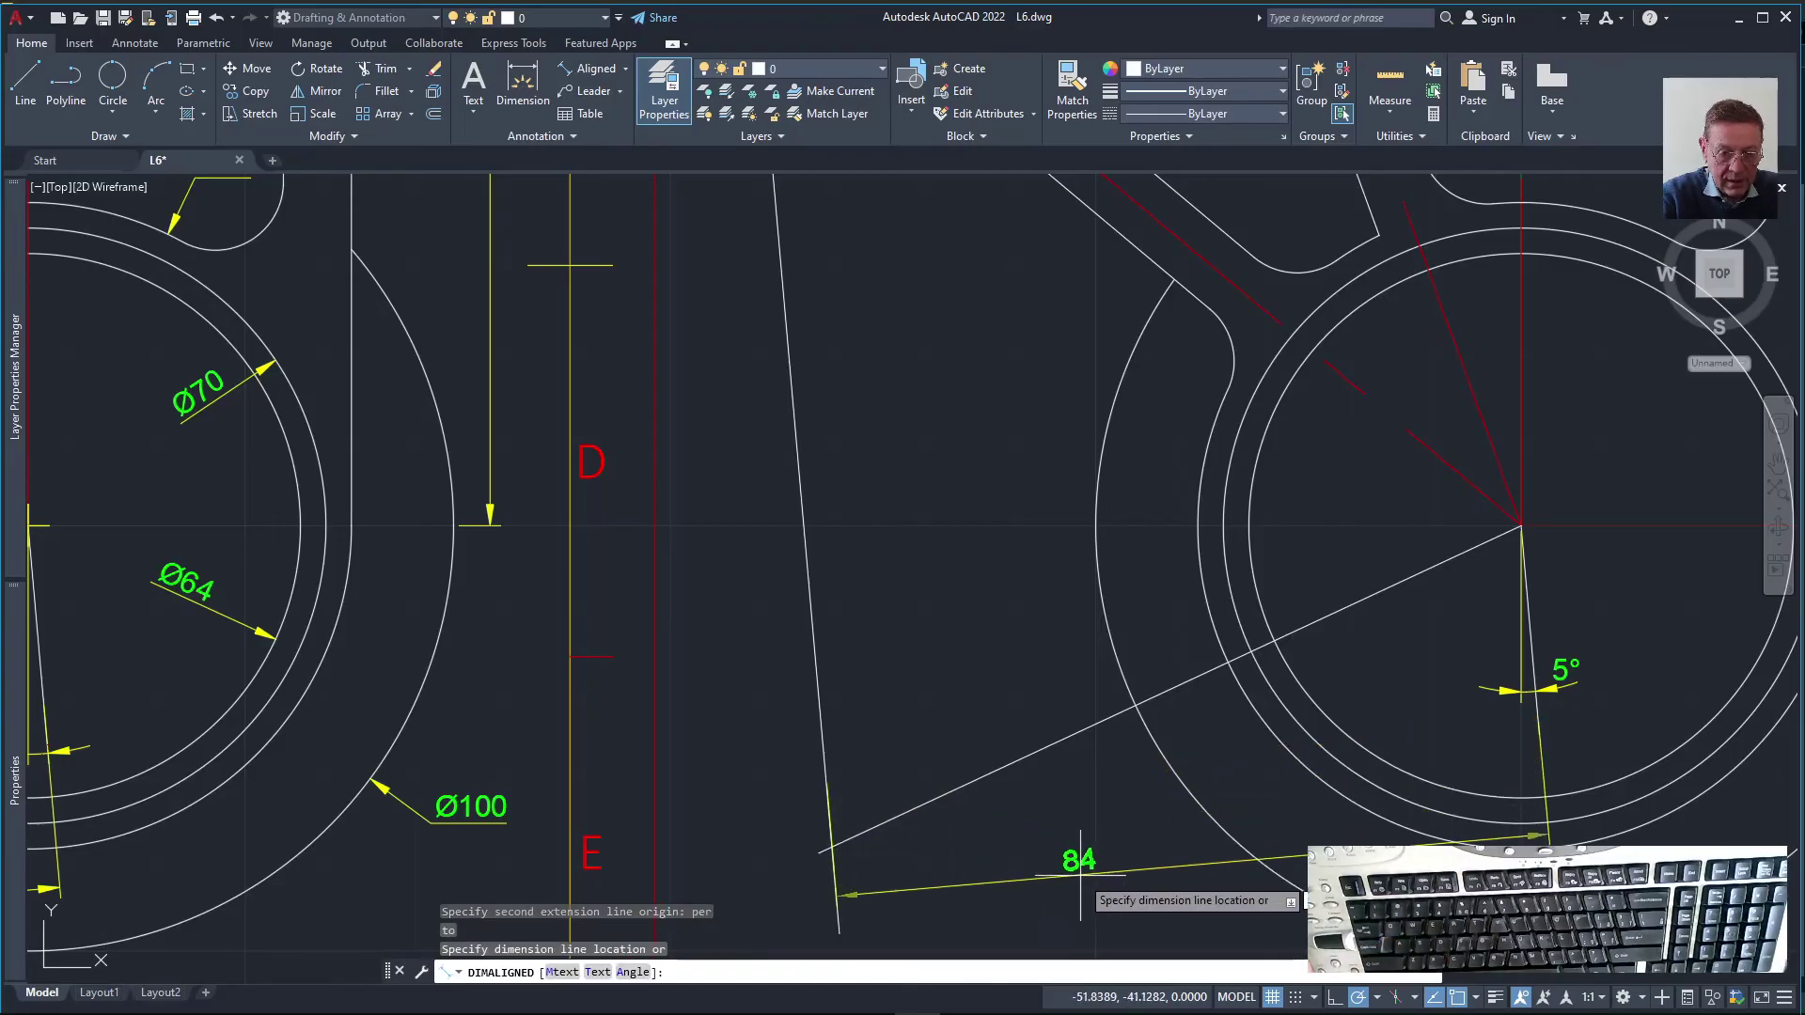
scroll(1080, 869, "down", 3)
middle_click_drag(1068, 782, 1008, 581)
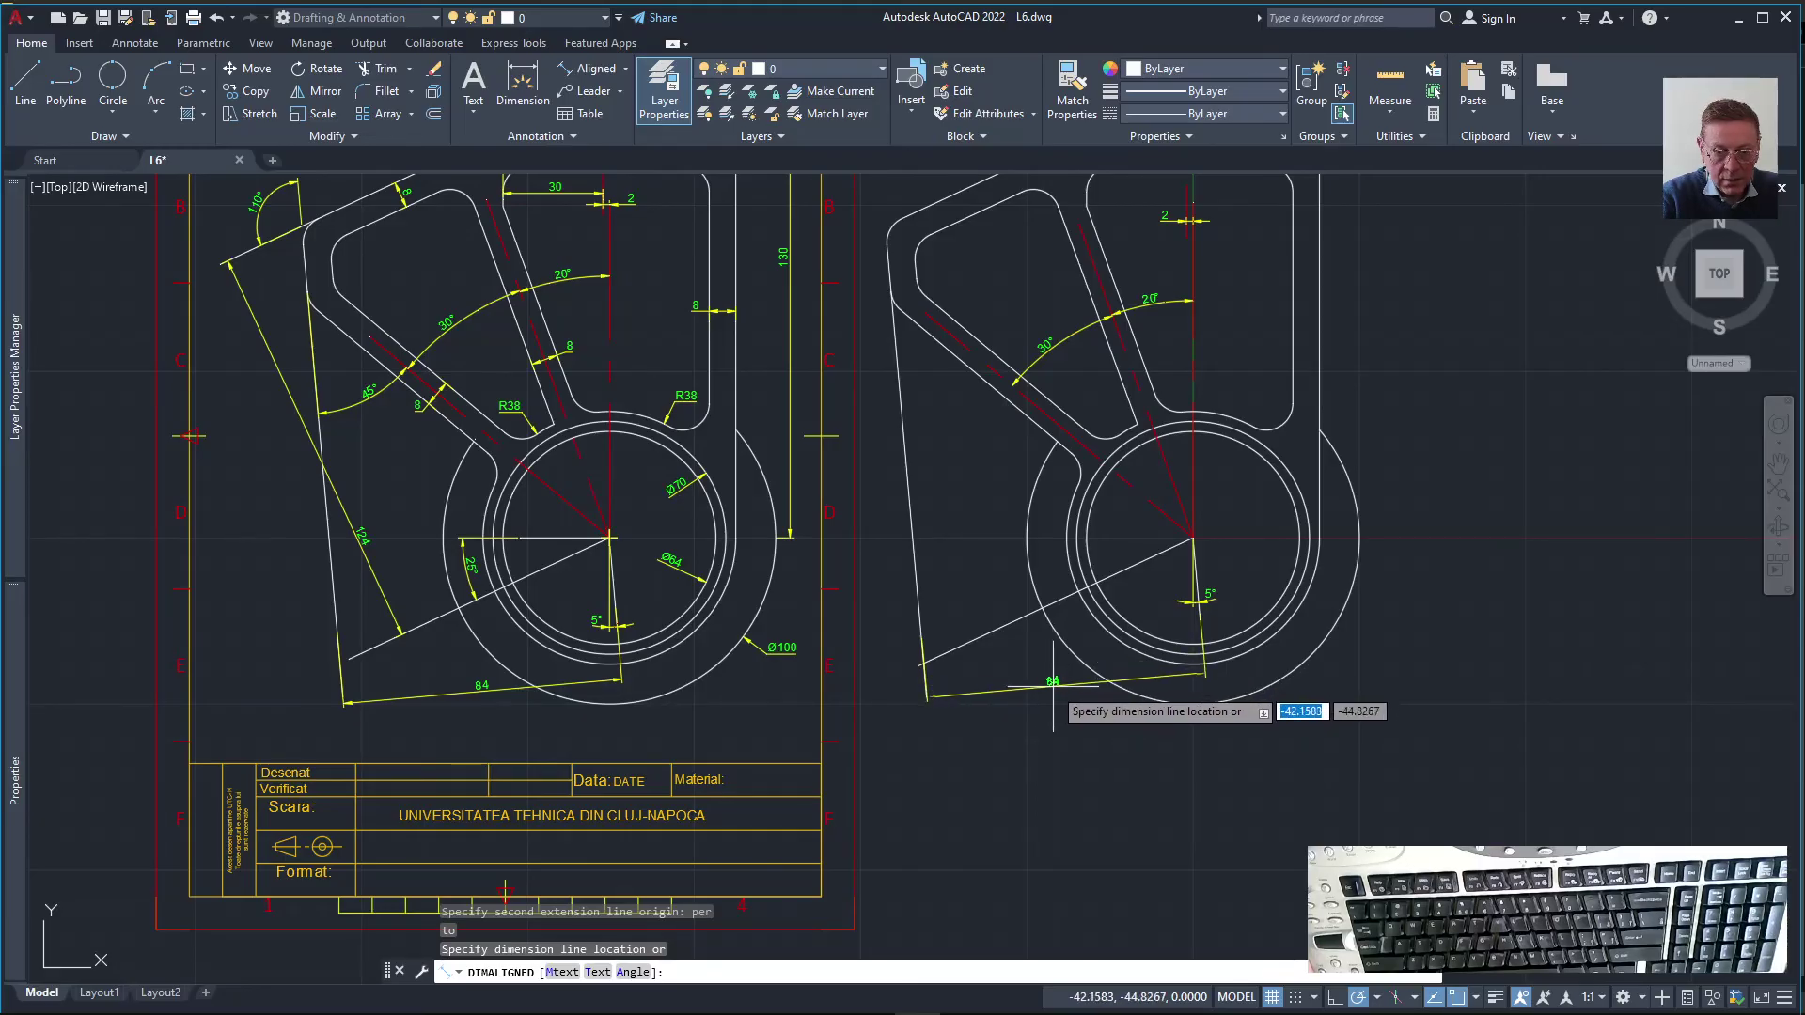
left_click(1053, 693)
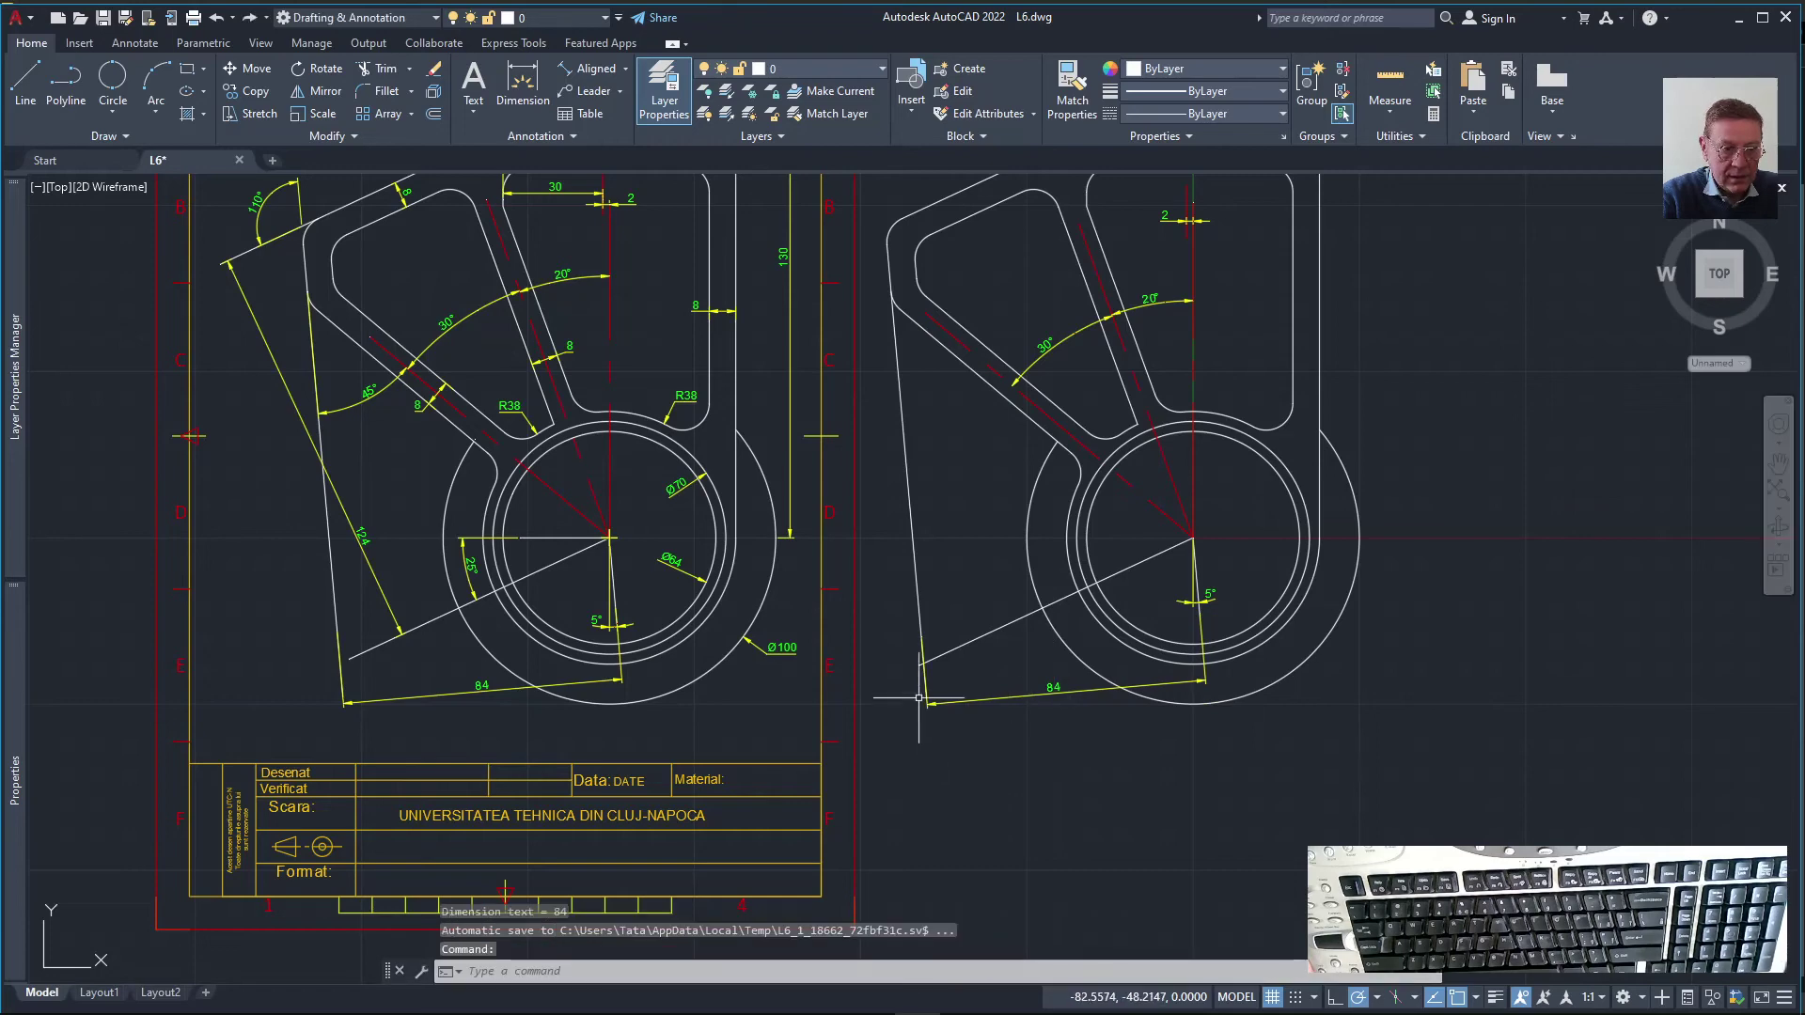
Add an angular dimension between the left arm's sloped upper edge and the long left line, placed outside their corner
mouse_move(904, 581)
middle_mouse_down()
mouse_move(953, 650)
mouse_move(974, 735)
middle_mouse_up()
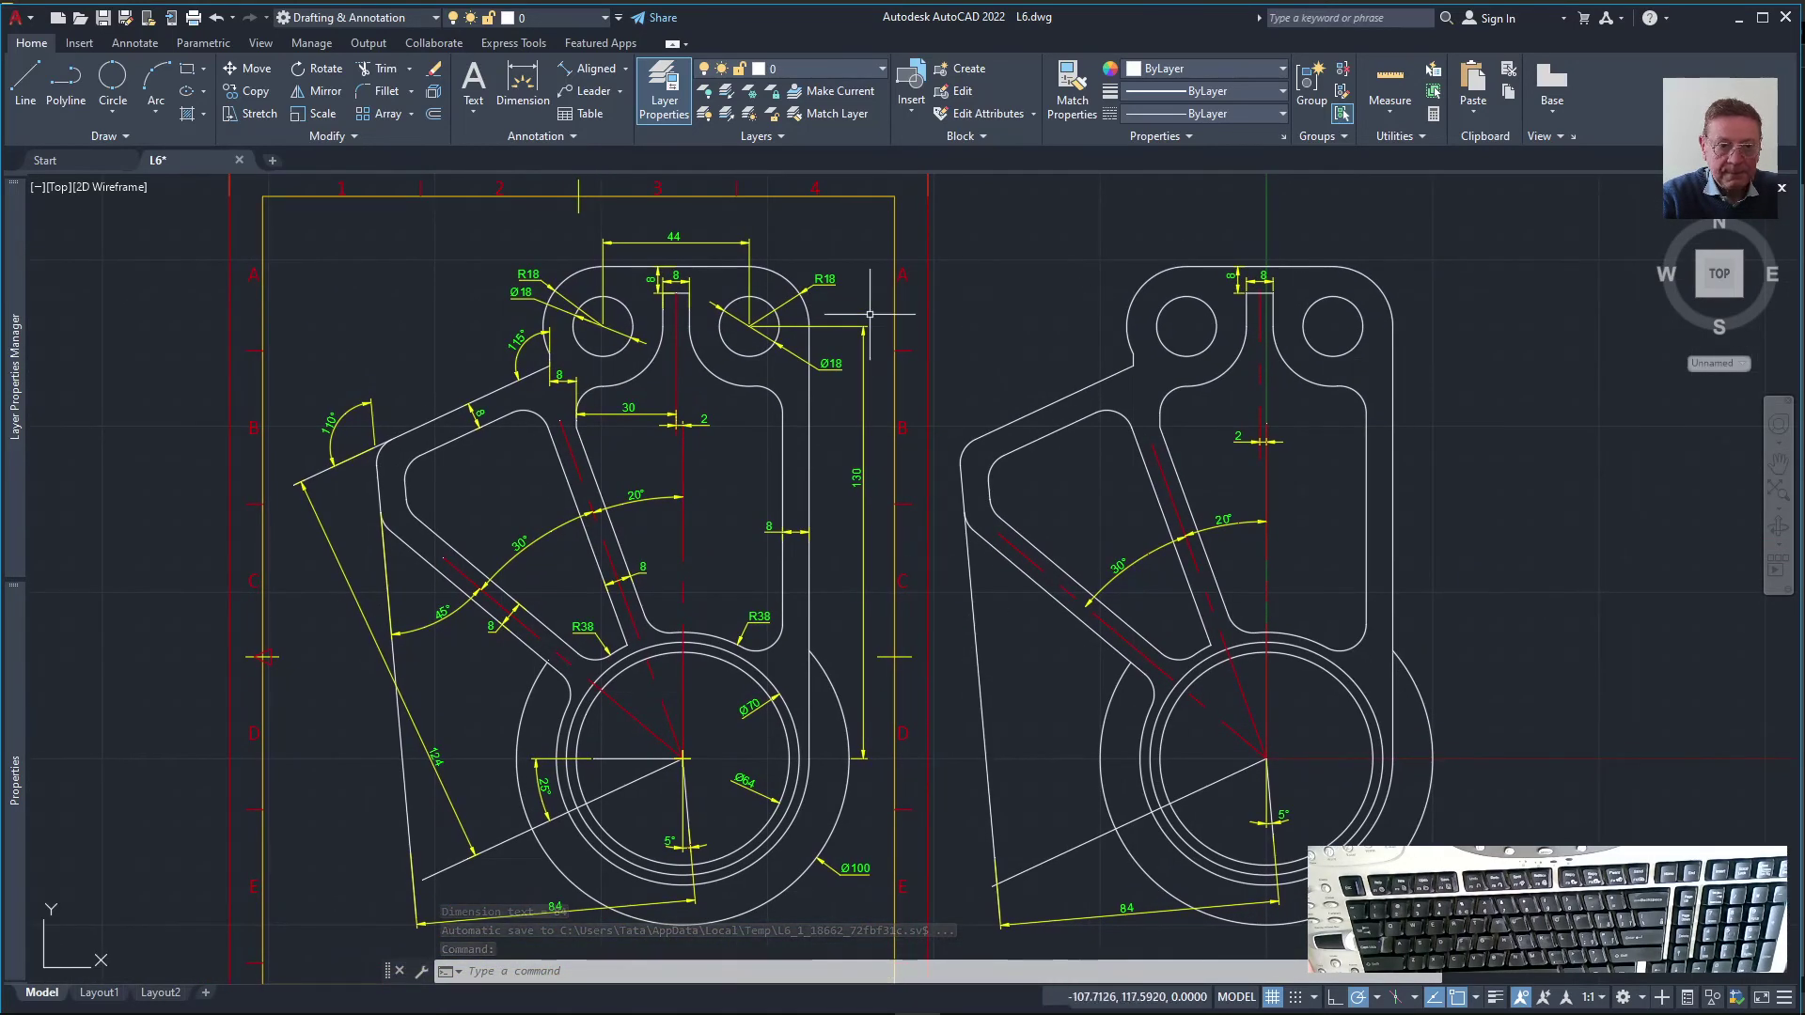
left_click(627, 70)
left_click(607, 177)
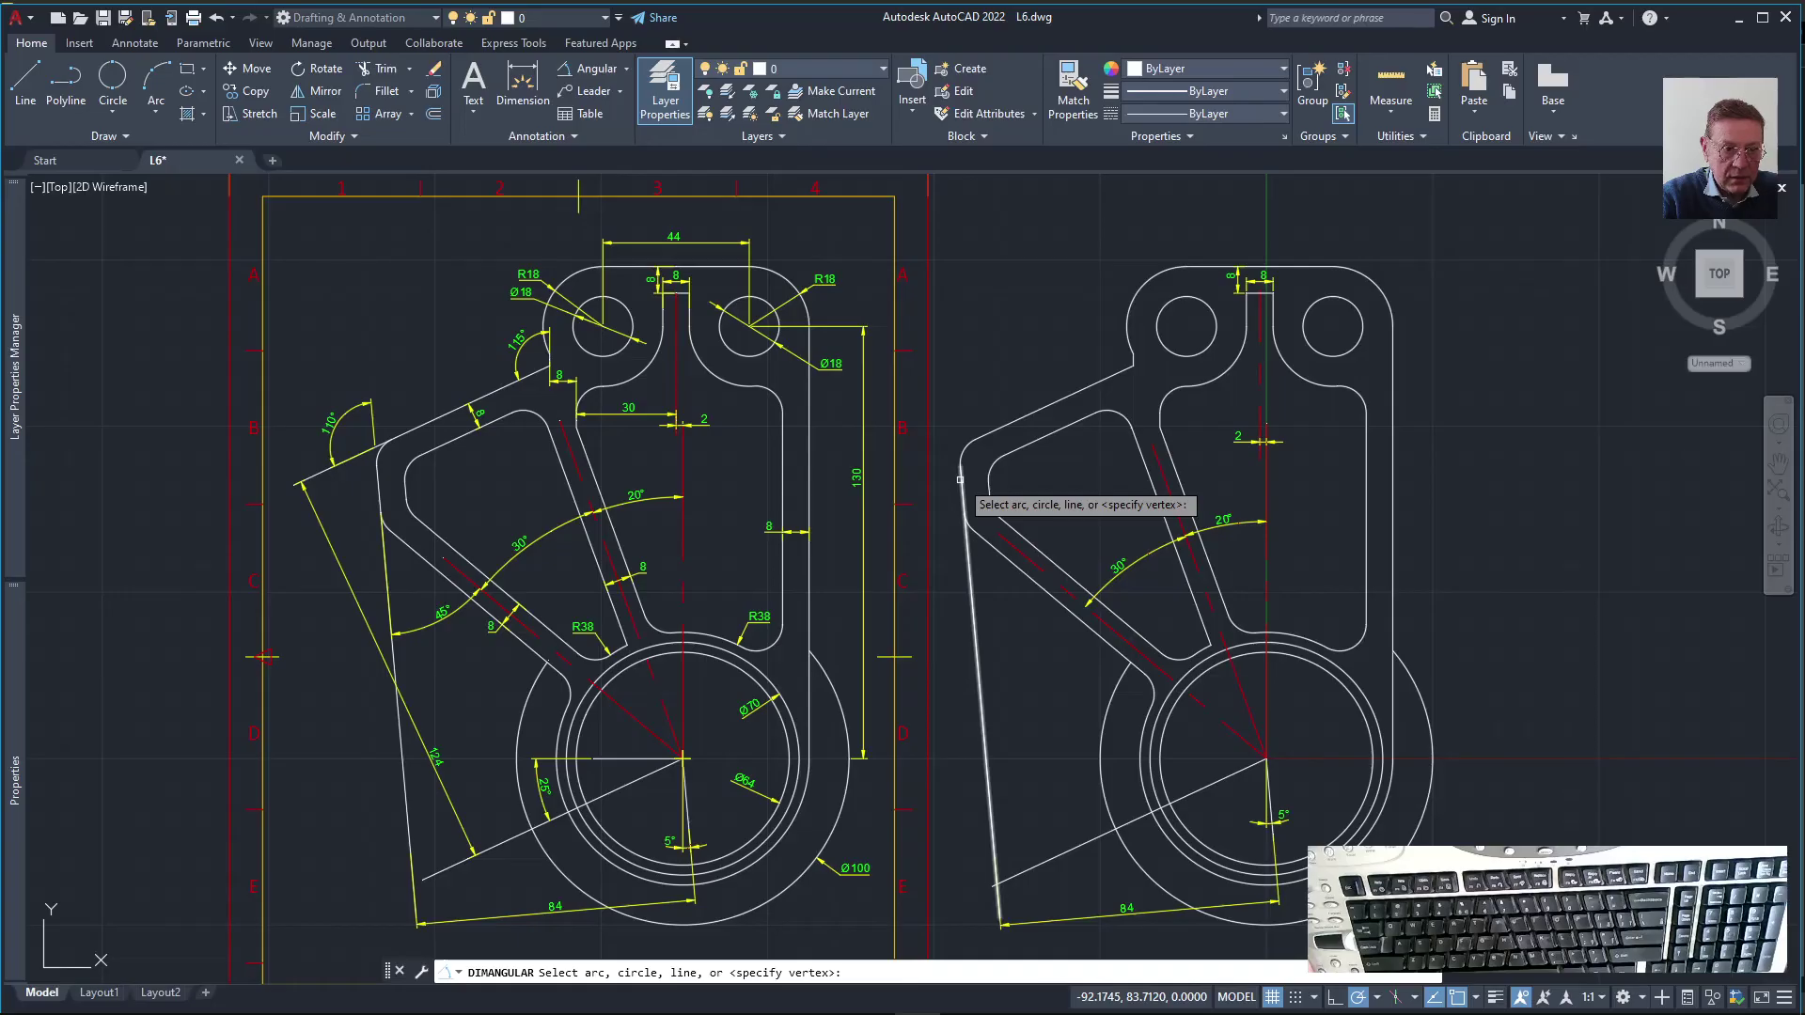
left_click(1013, 424)
left_click(965, 482)
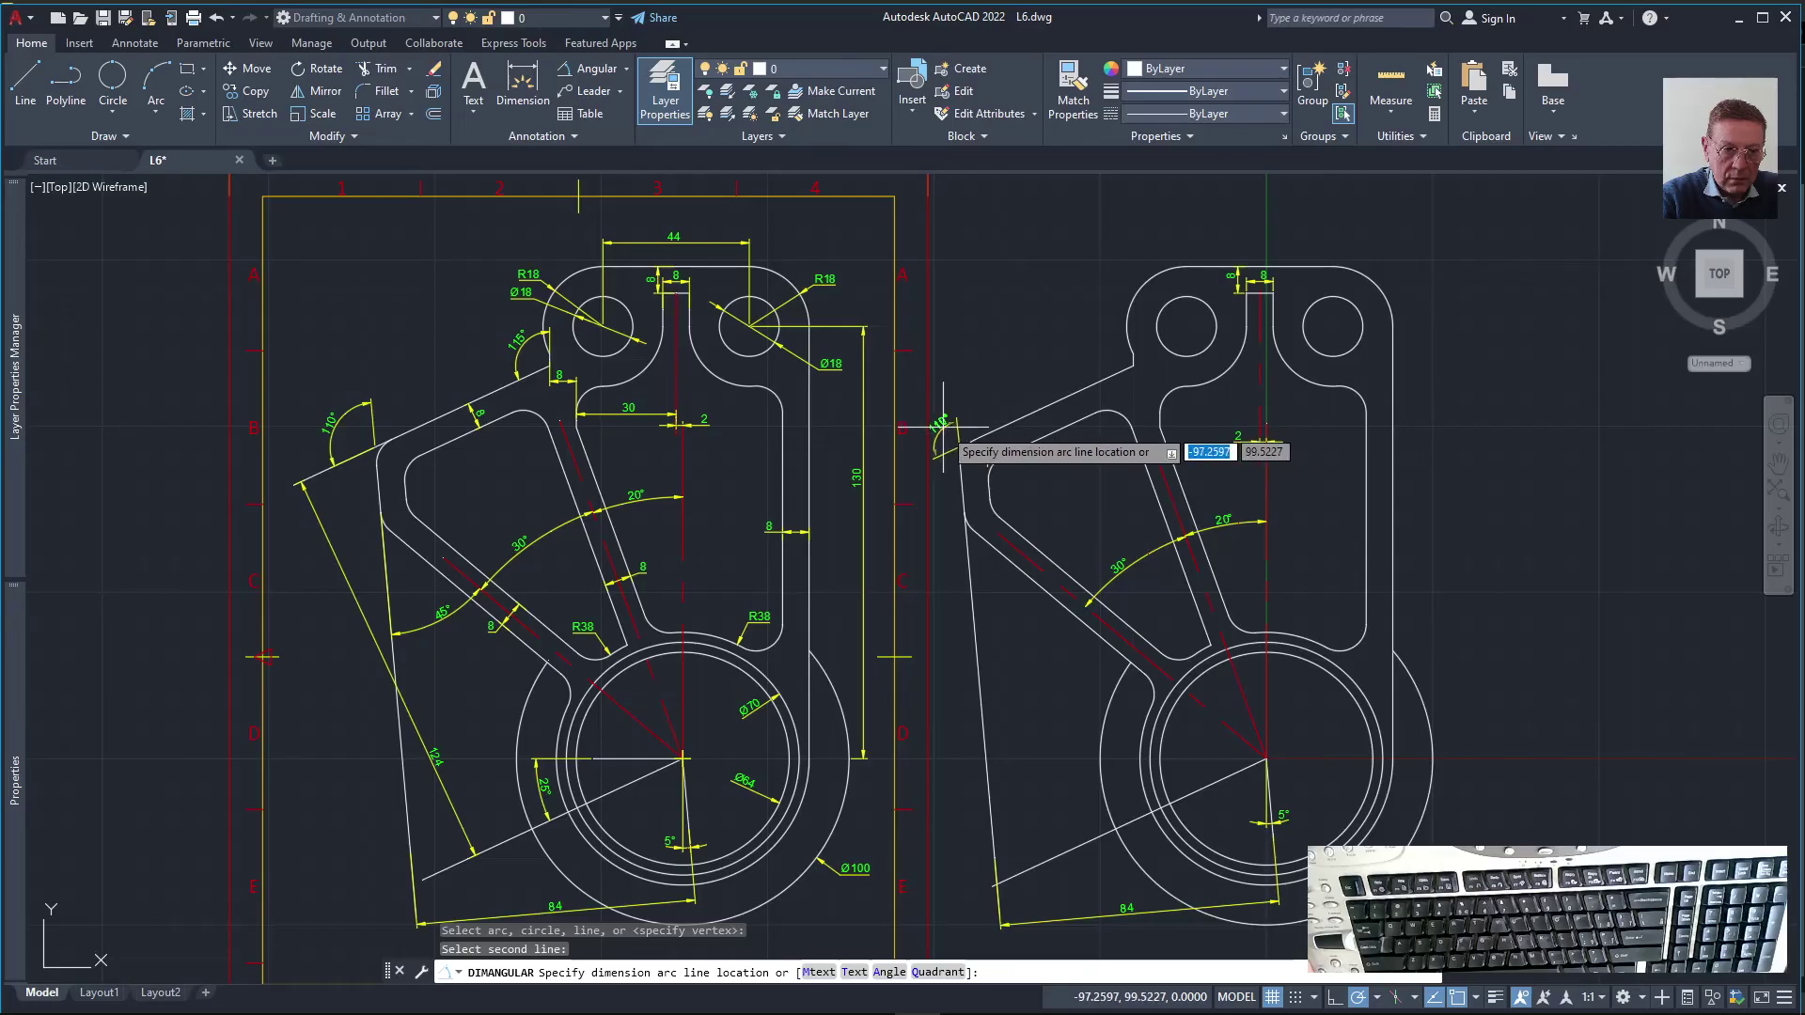
left_click(943, 430)
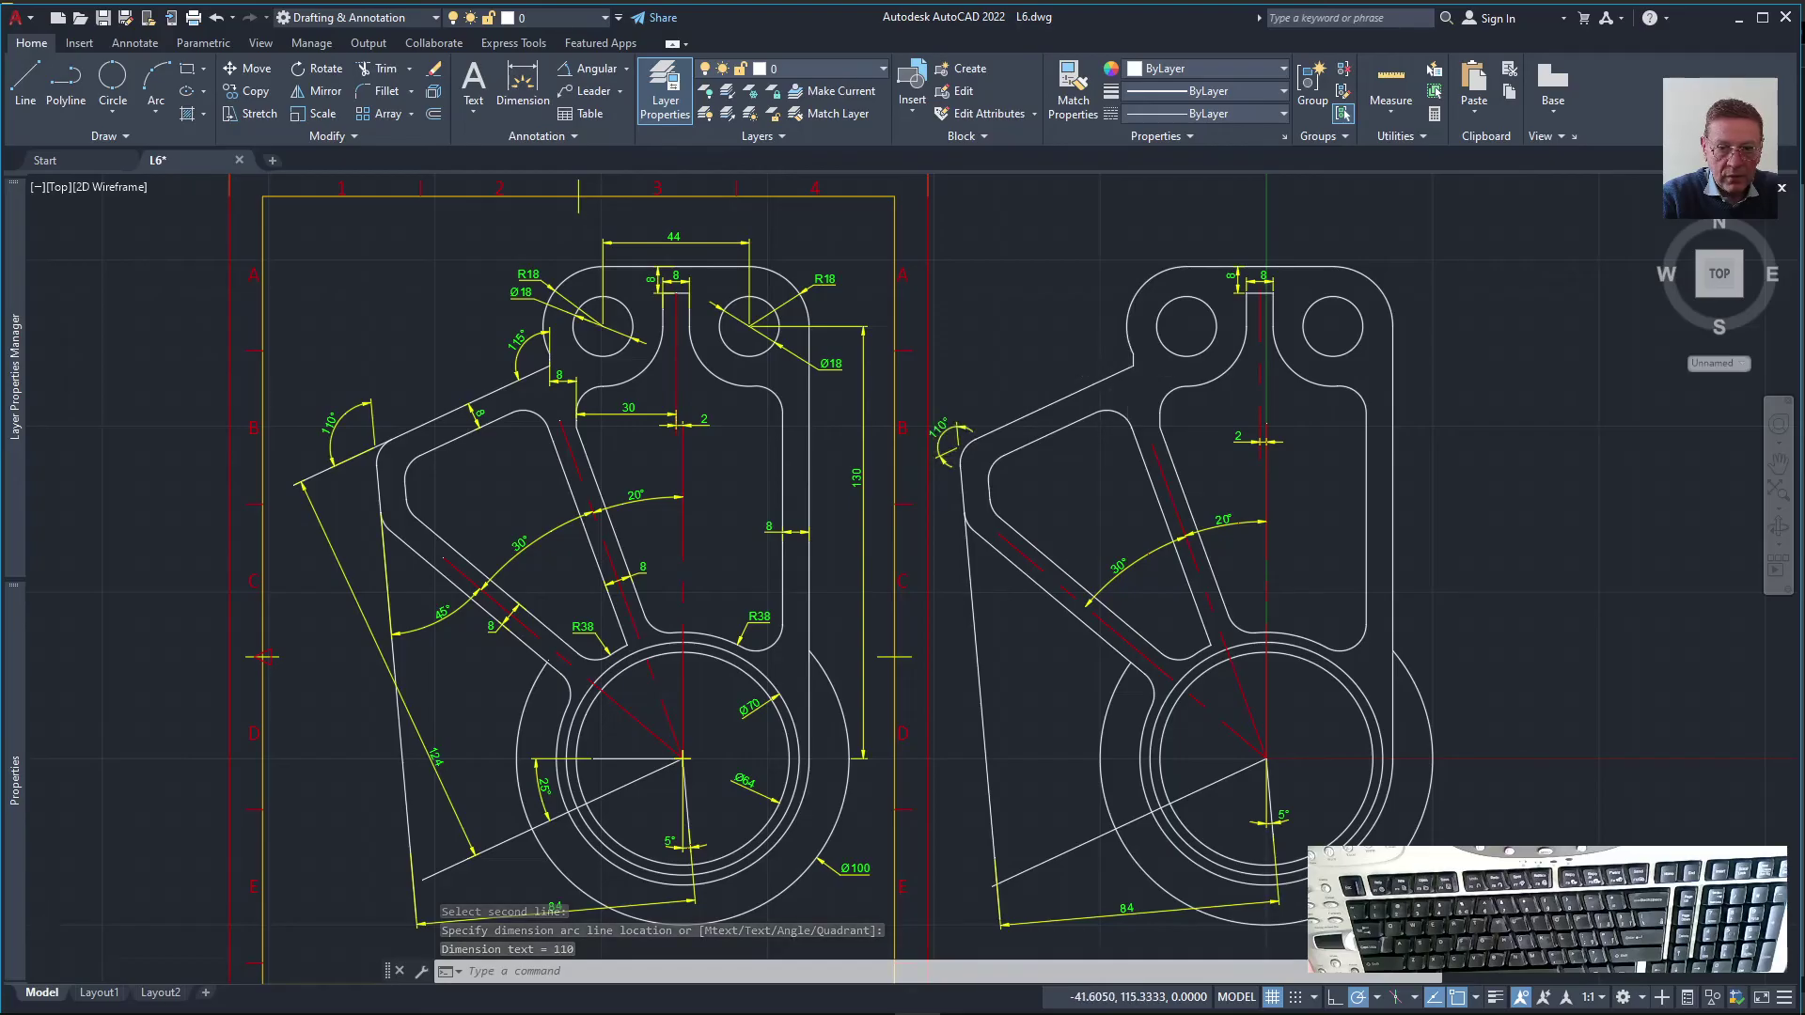
Add an angular dimension between the left arm's sloped upper edge and the short vertical edge beneath the left hole
scroll(1075, 337, "down", 2)
scroll(1108, 350, "up", 6)
mouse_move(665, 375)
middle_mouse_down()
mouse_move(1220, 397)
mouse_move(1286, 430)
mouse_move(1185, 392)
middle_mouse_up()
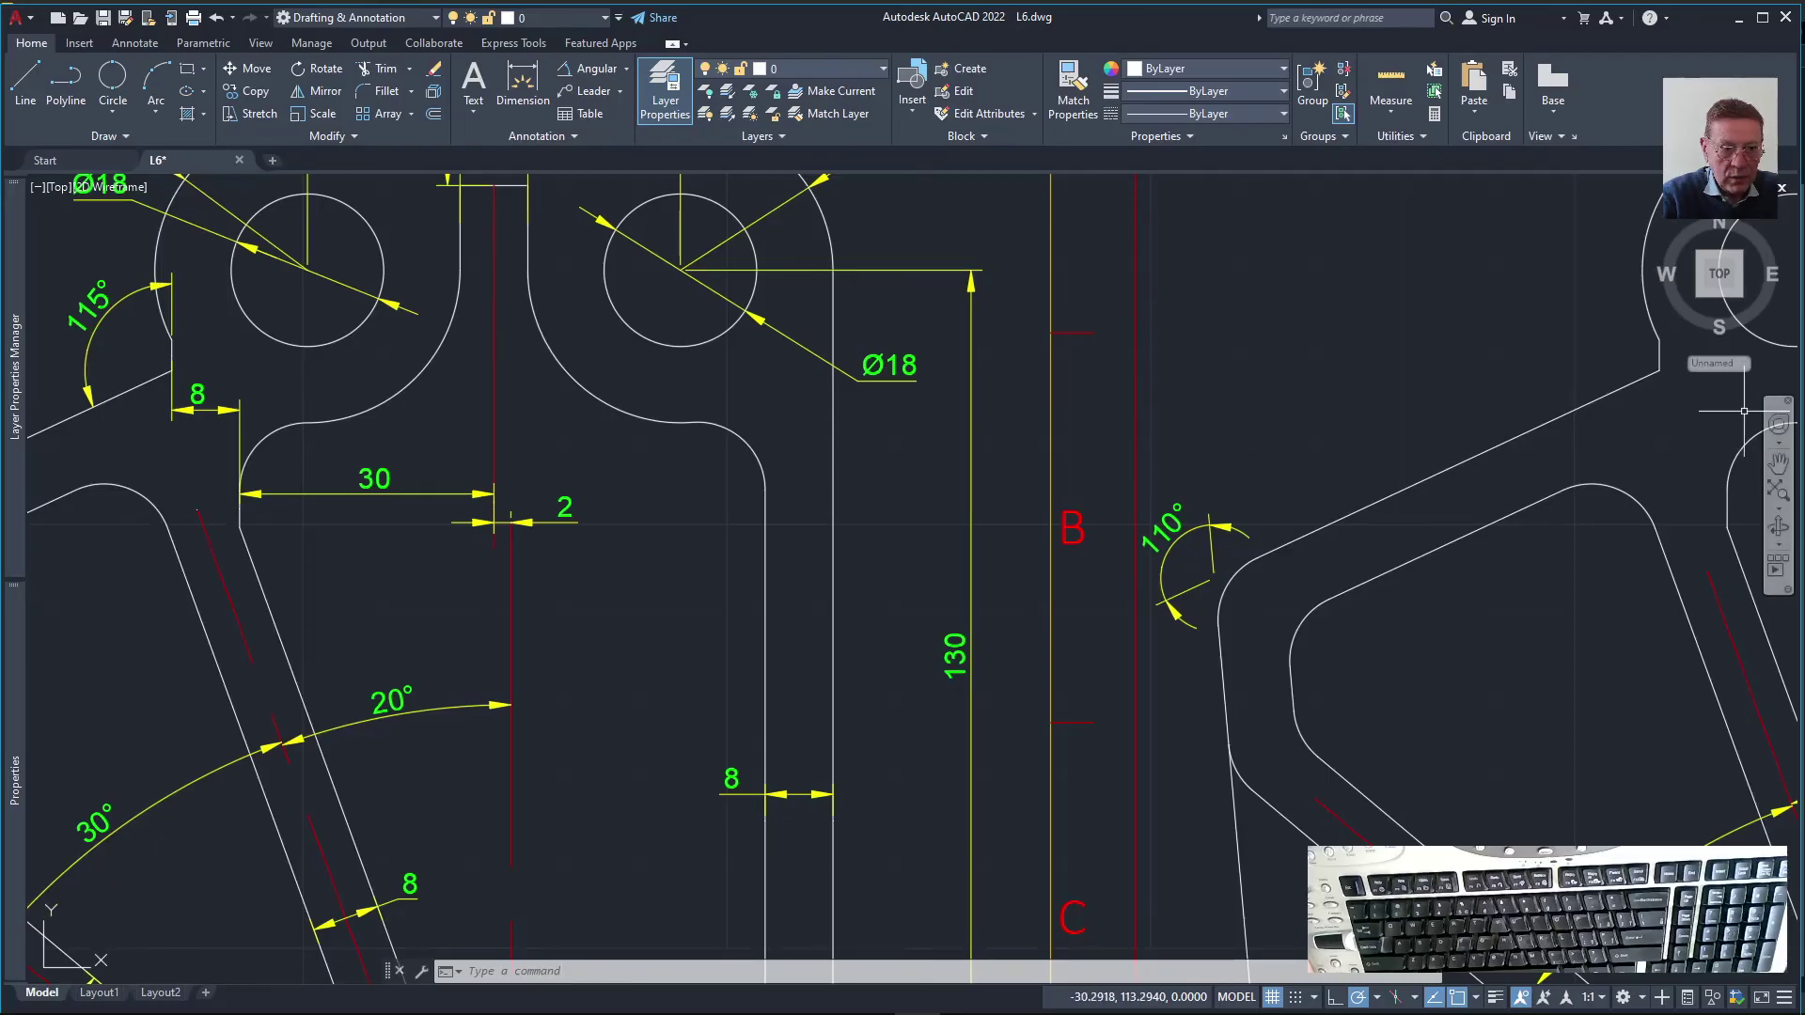
right_click(1618, 388)
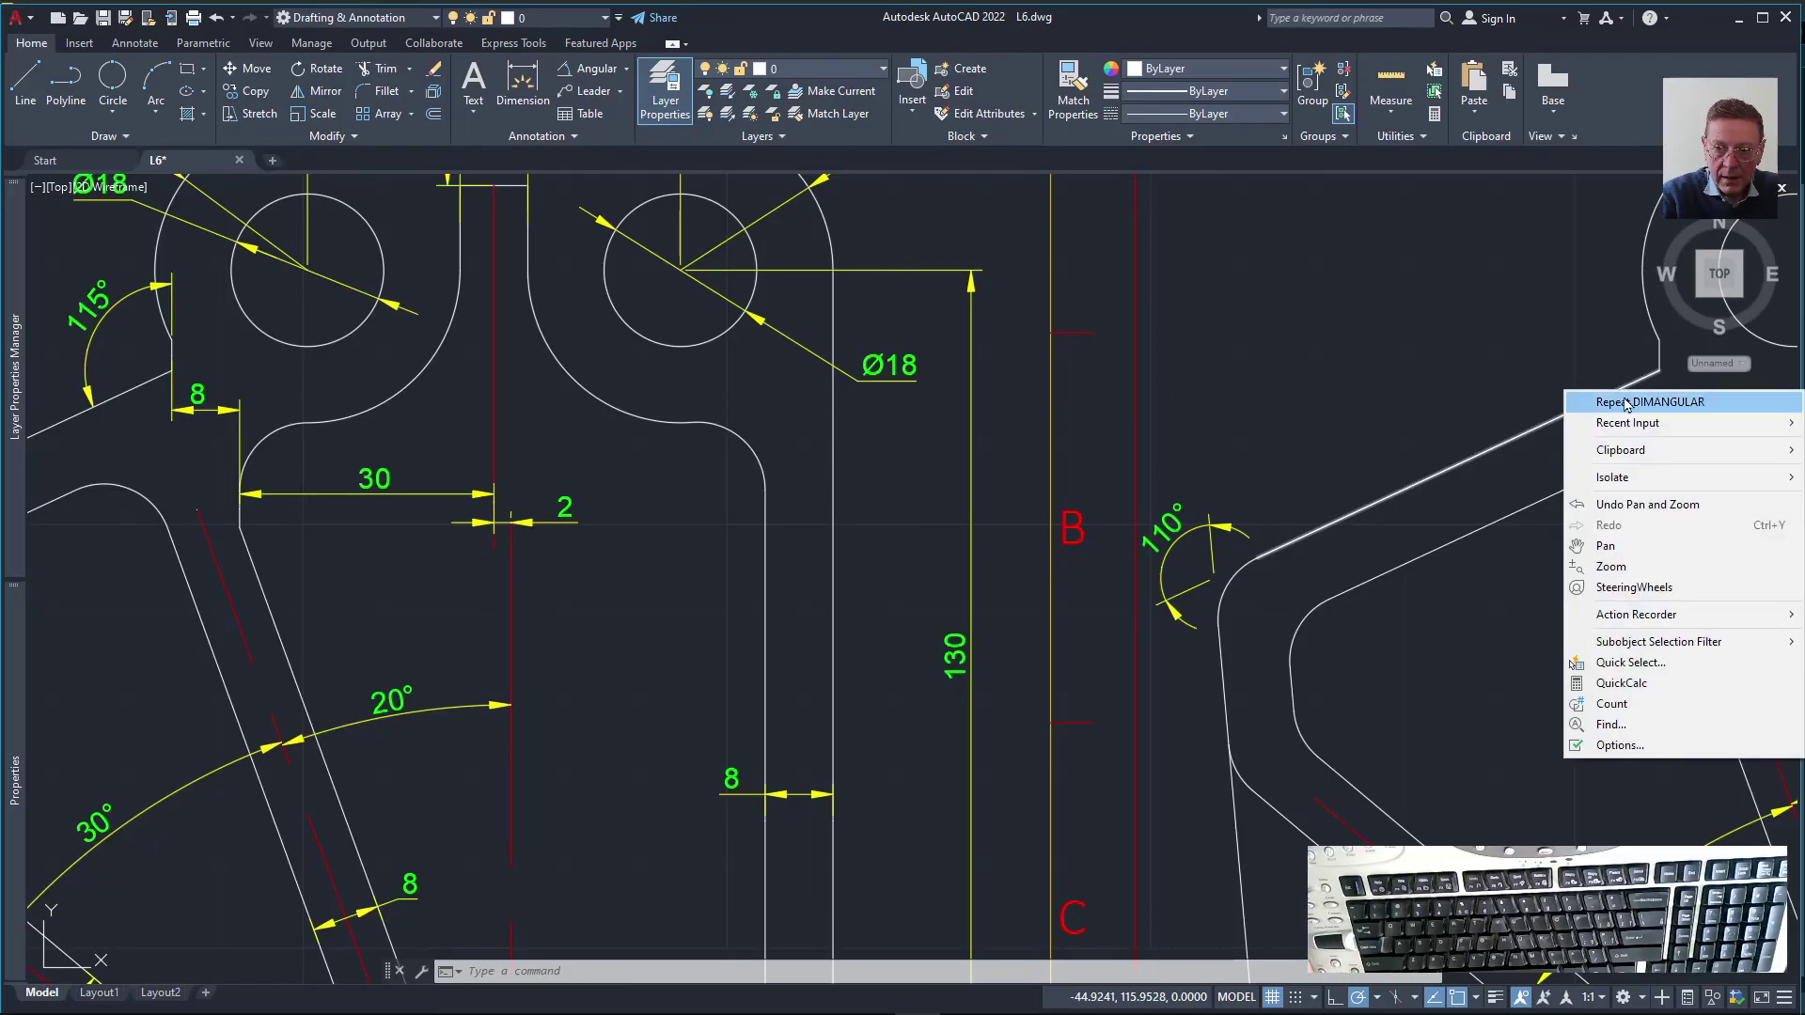
left_click(1636, 399)
left_click(1652, 368)
left_click(1657, 357)
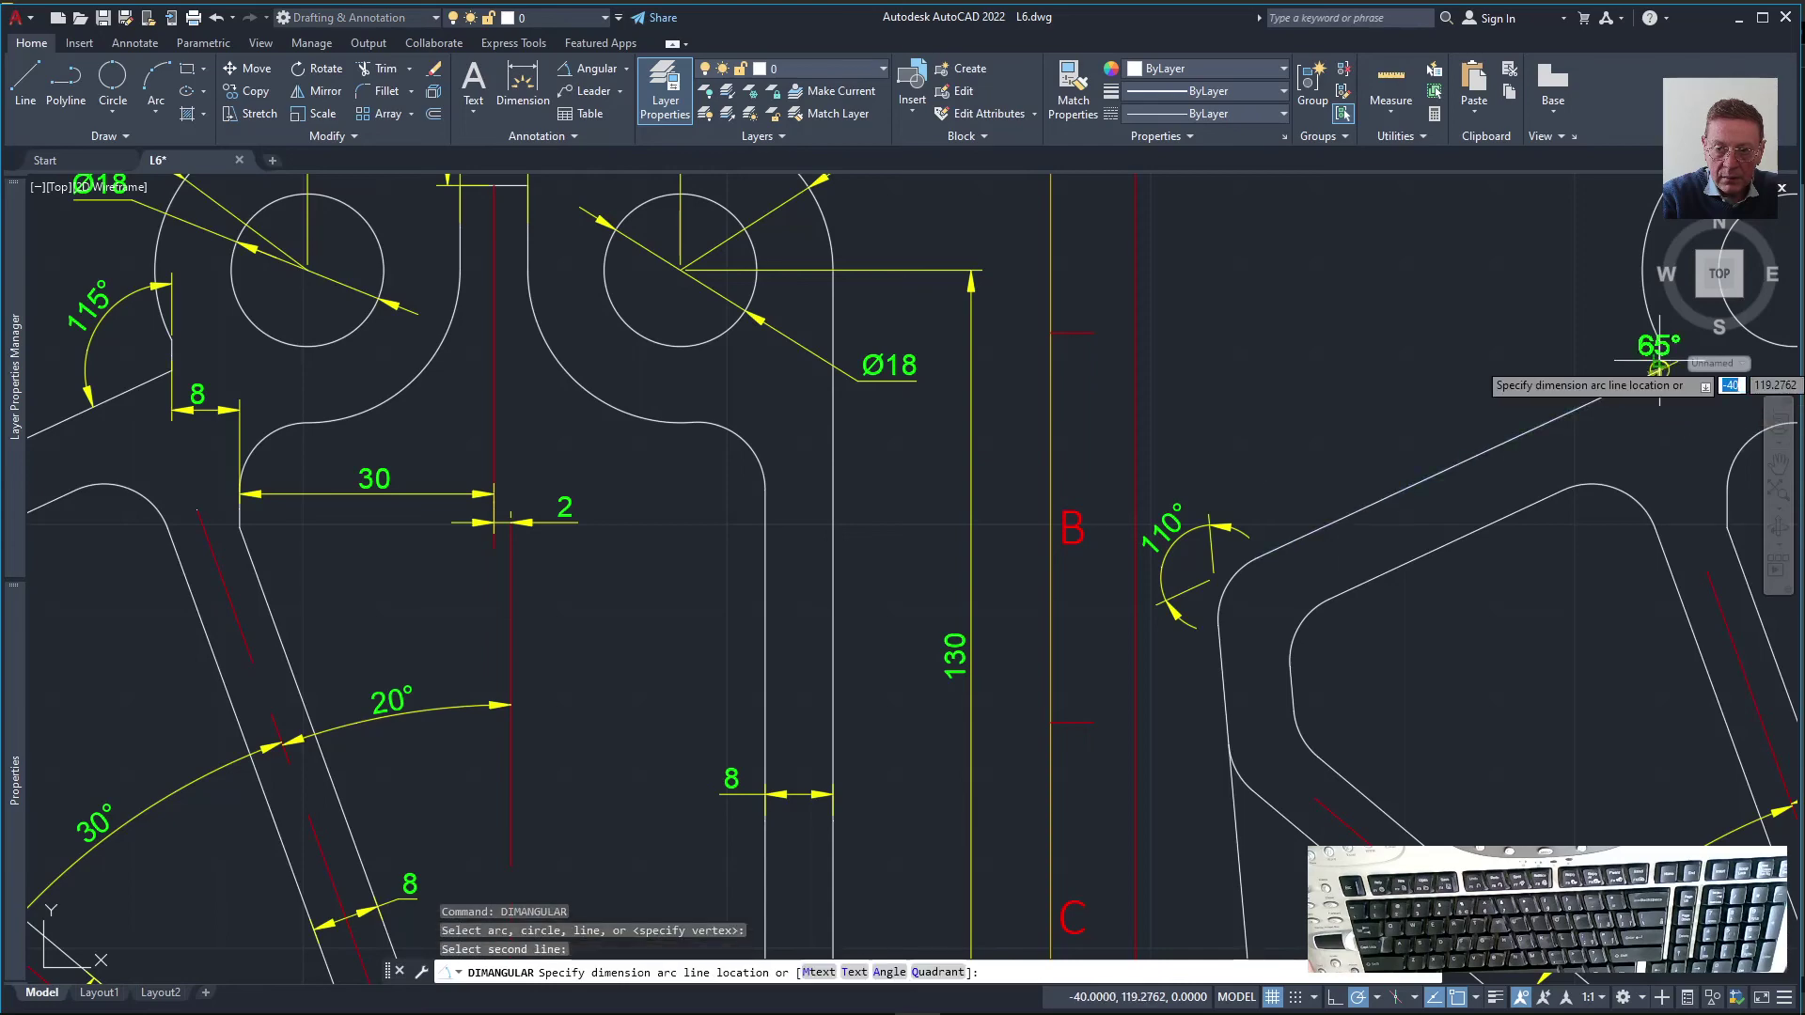
left_click(1587, 324)
mouse_move(1386, 403)
middle_mouse_down()
mouse_move(1131, 286)
mouse_move(1039, 270)
middle_mouse_up()
scroll(1025, 271, "down", 3)
middle_click_drag(926, 374, 927, 483)
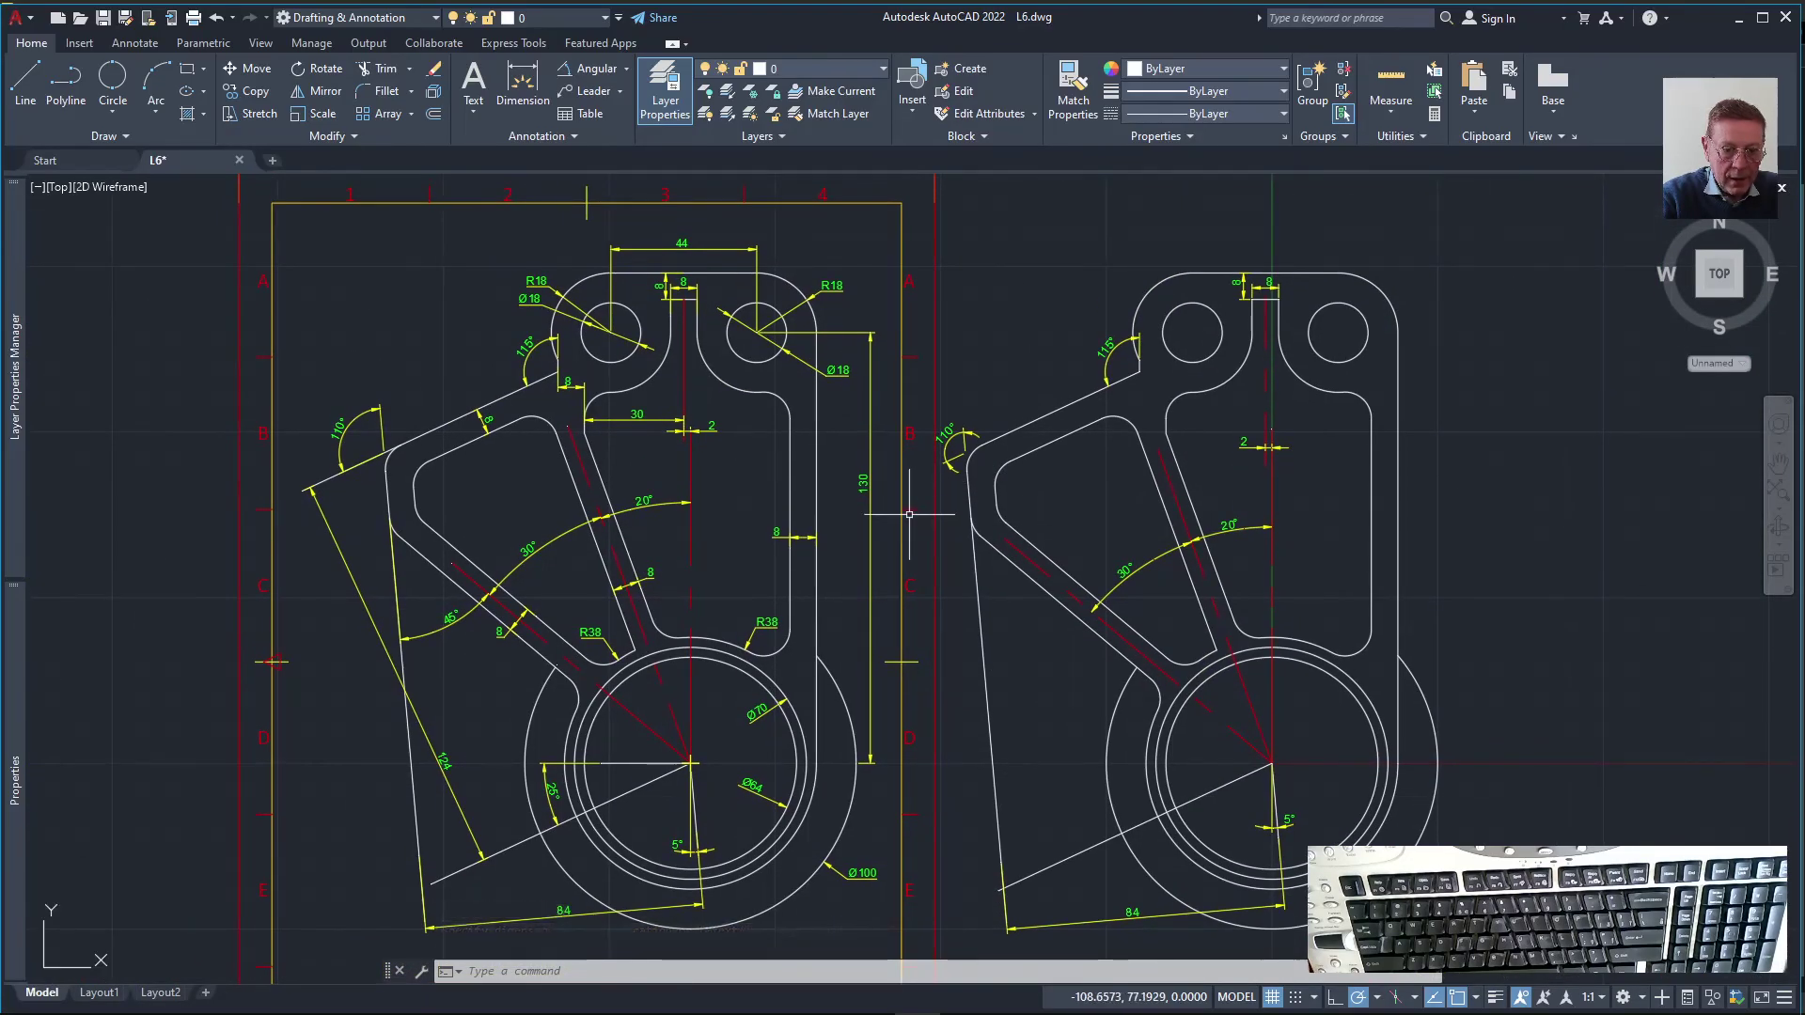
Add a diameter dimension to the upper right hole, with its text outside the bracket at the lower right
middle_click_drag(897, 563, 886, 479)
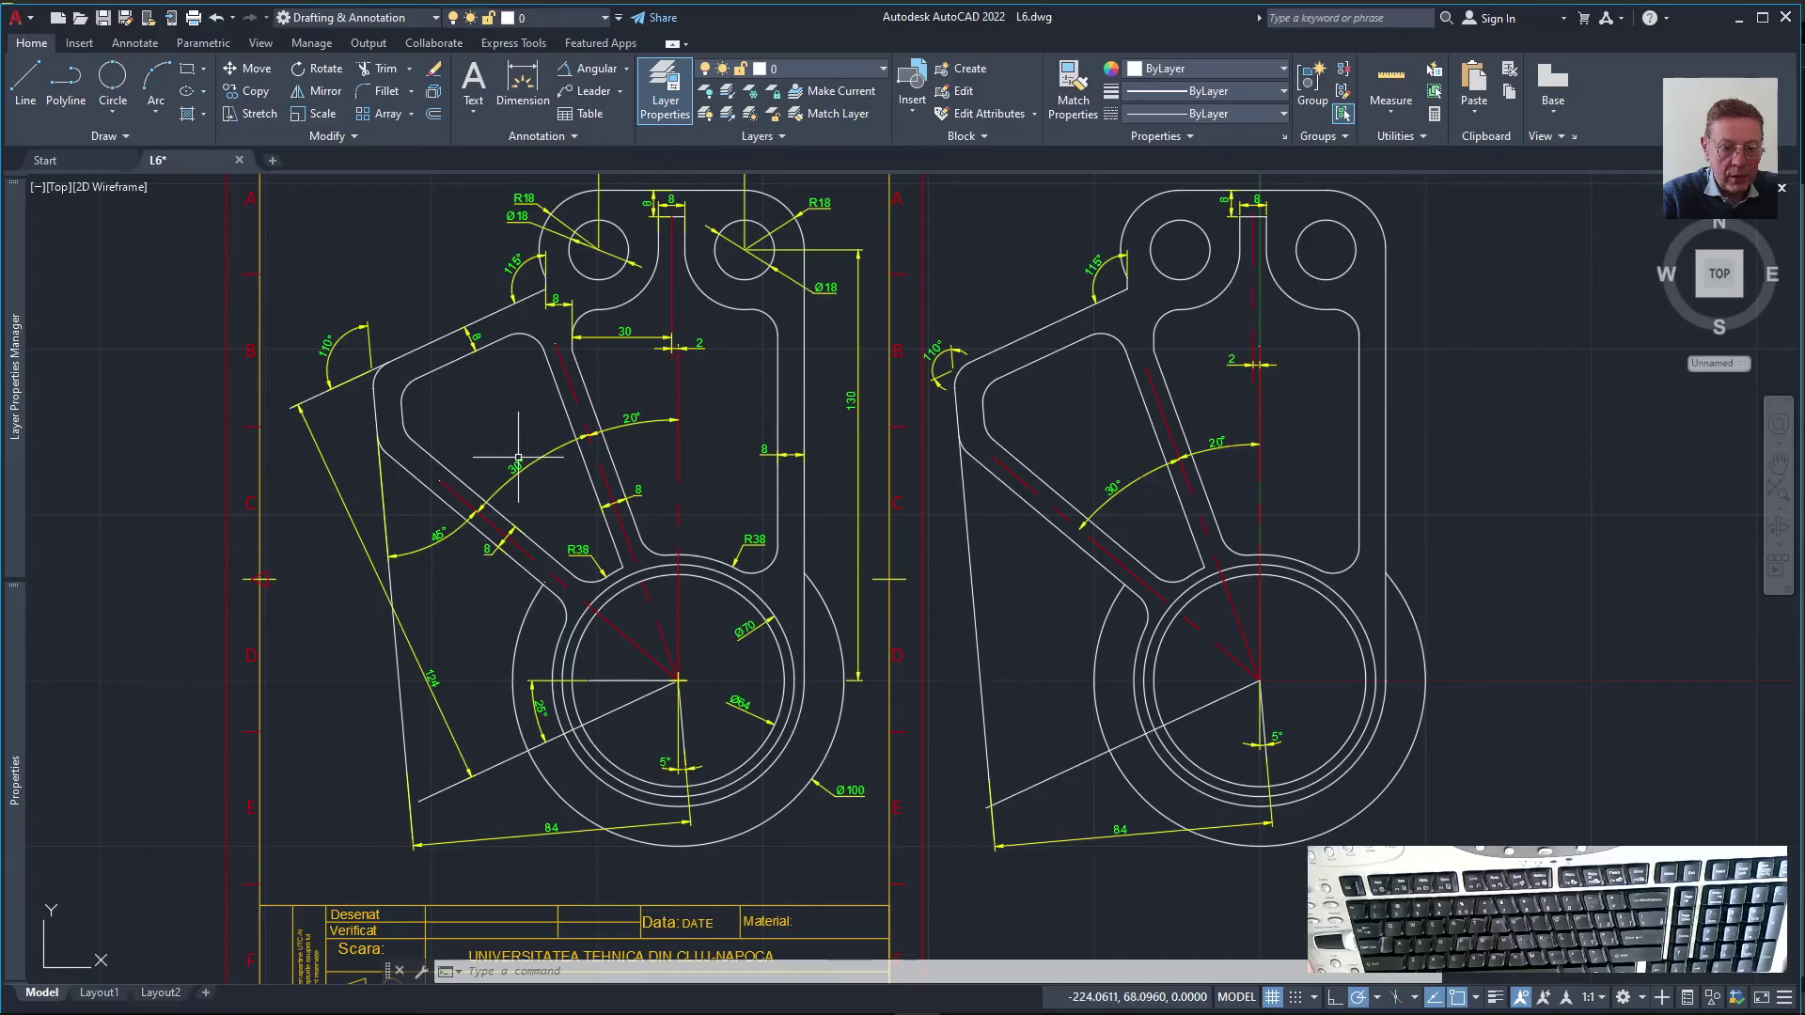
middle_click_drag(518, 458, 499, 504)
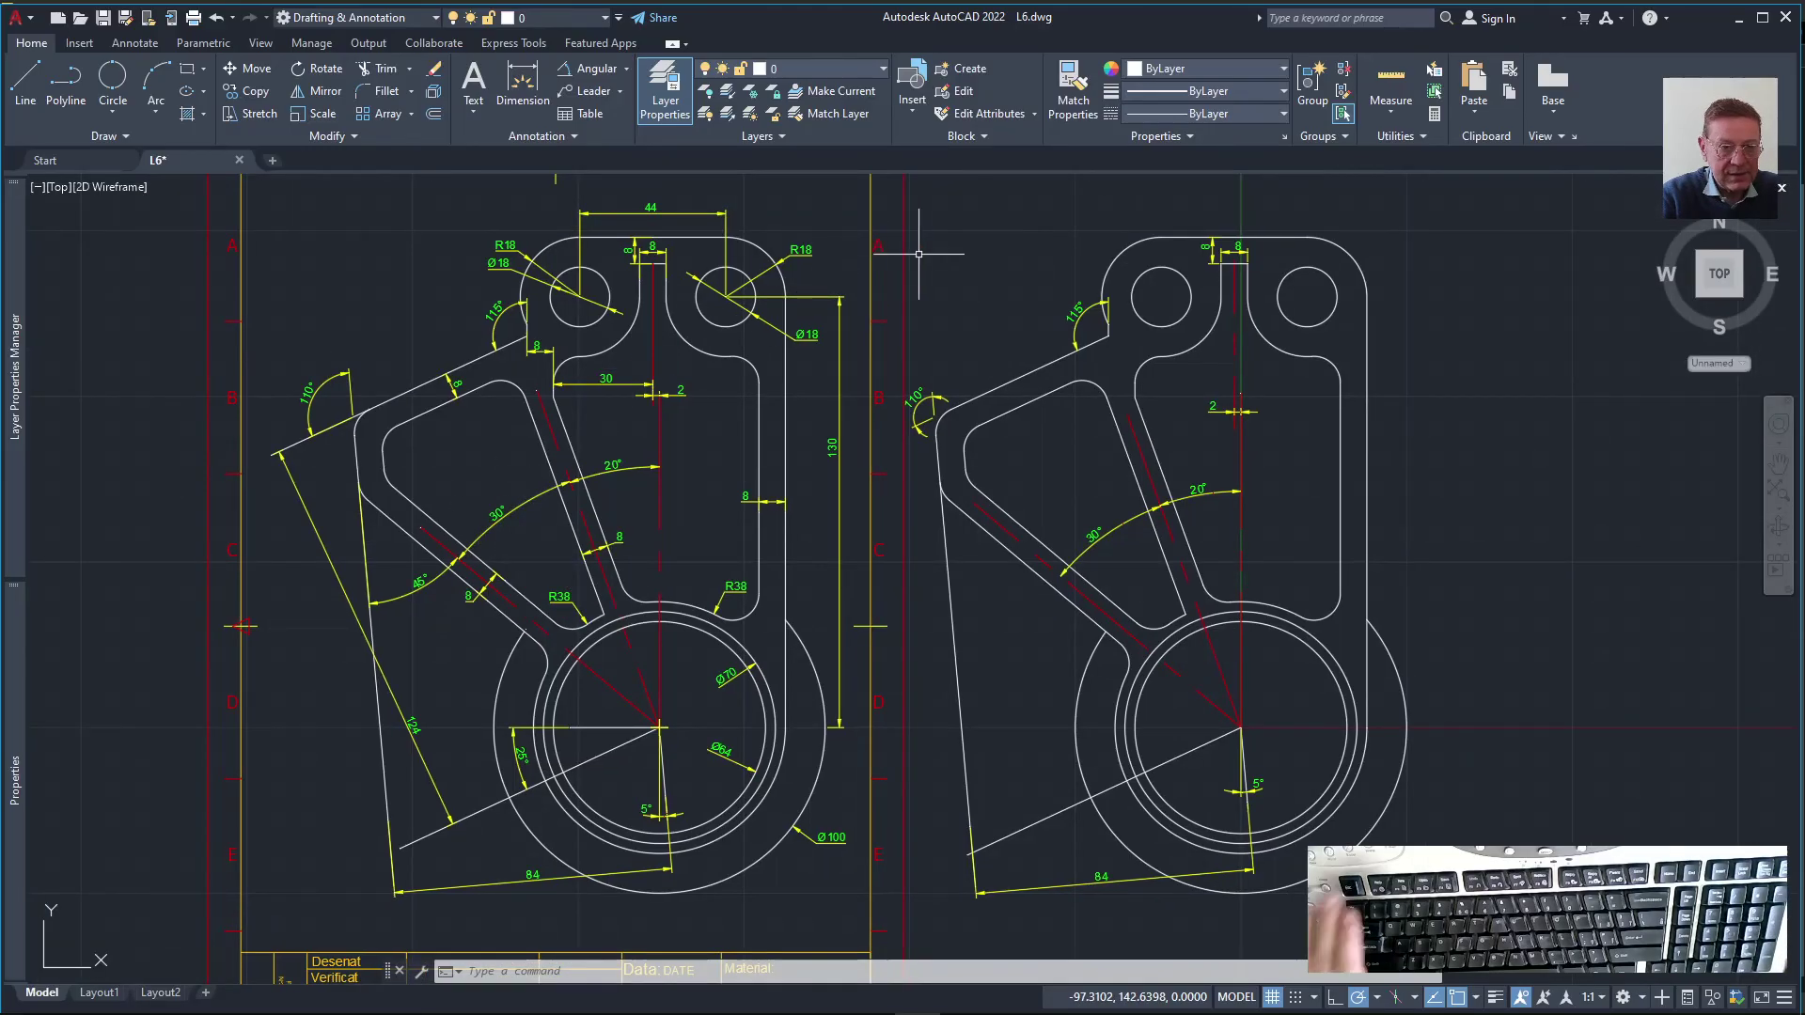
key("Escape")
left_click(626, 74)
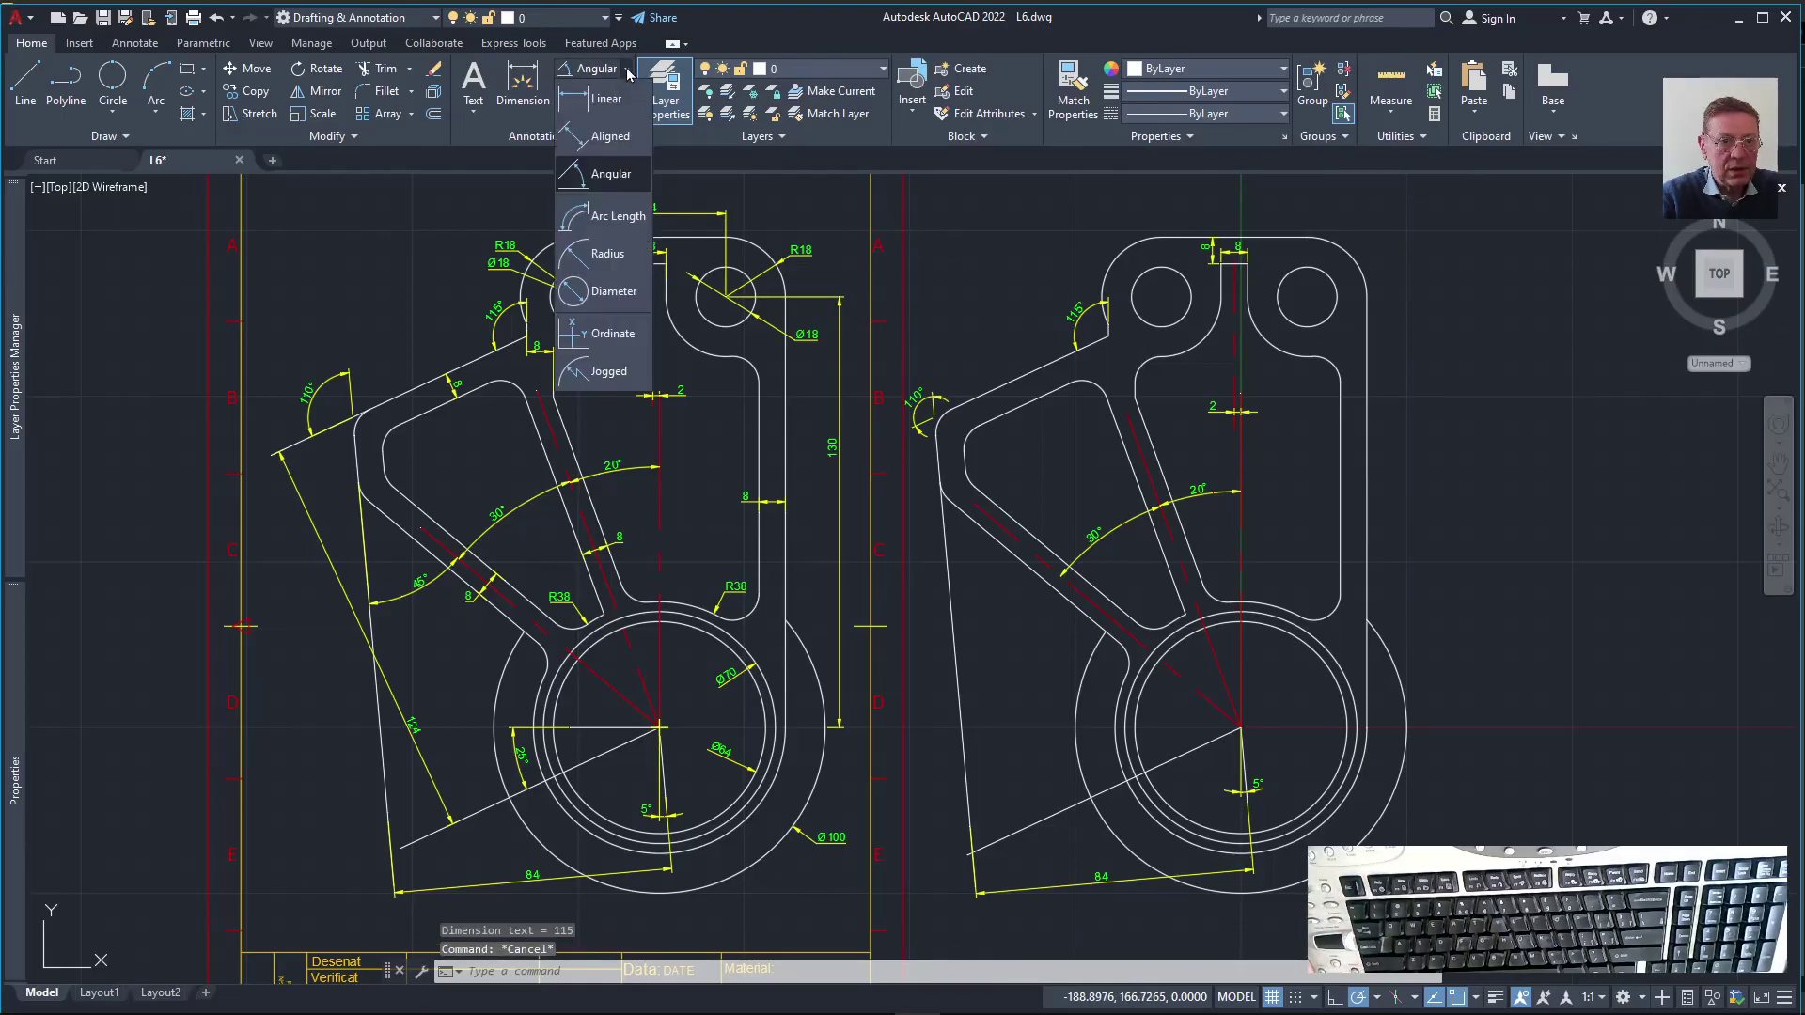
left_click(609, 291)
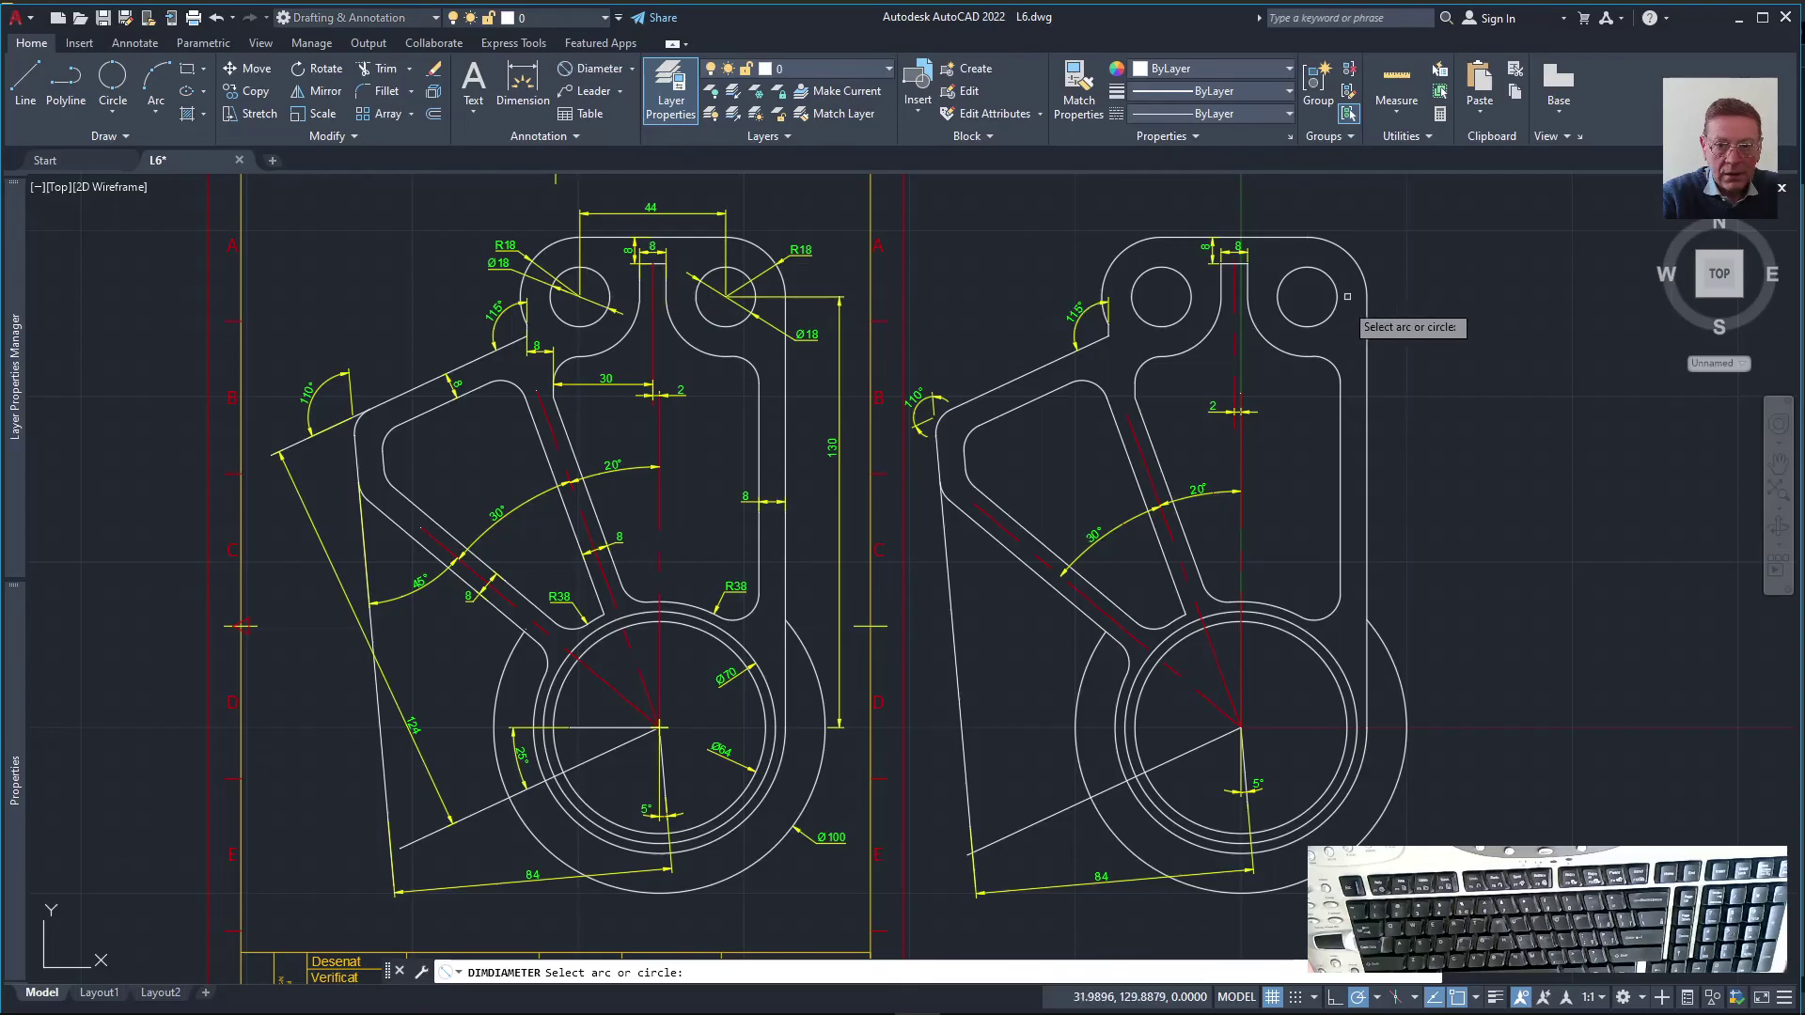
left_click(1321, 323)
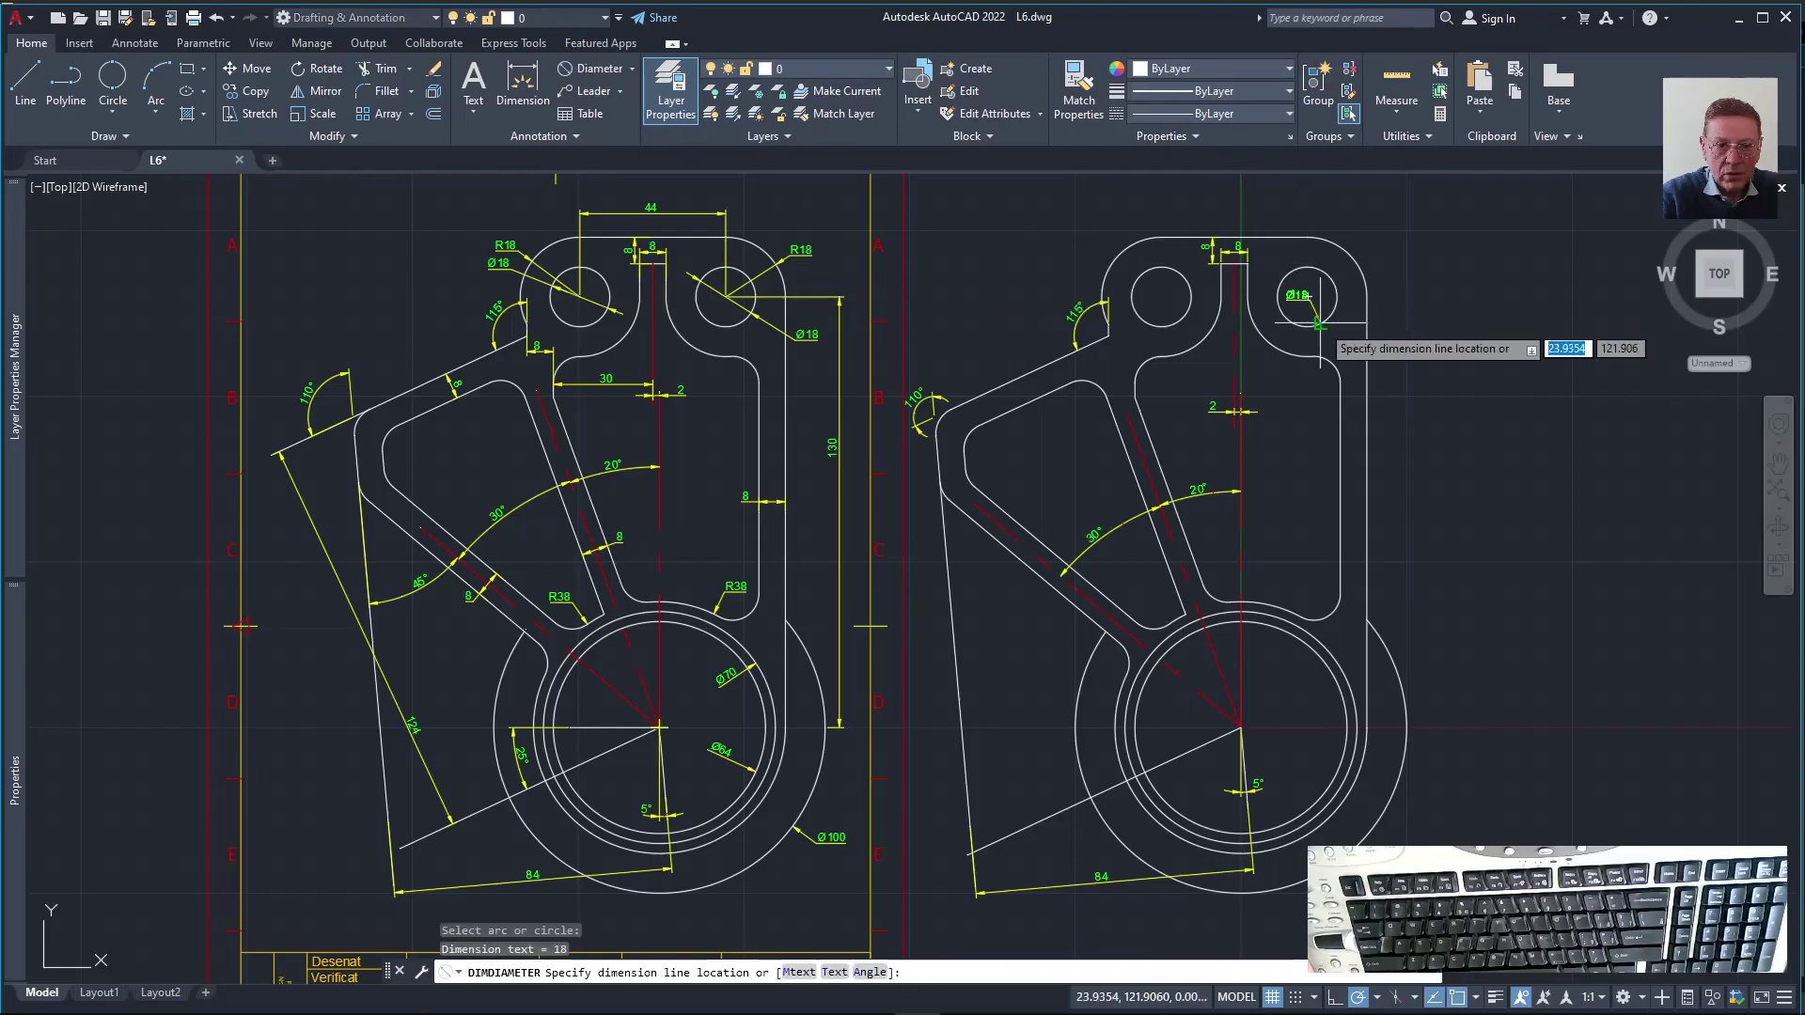
left_click(1386, 350)
Move the arm's four angular dimensions and the right hole's diameter dimension to the DIMENSIONS layer
key("Escape")
key("Escape")
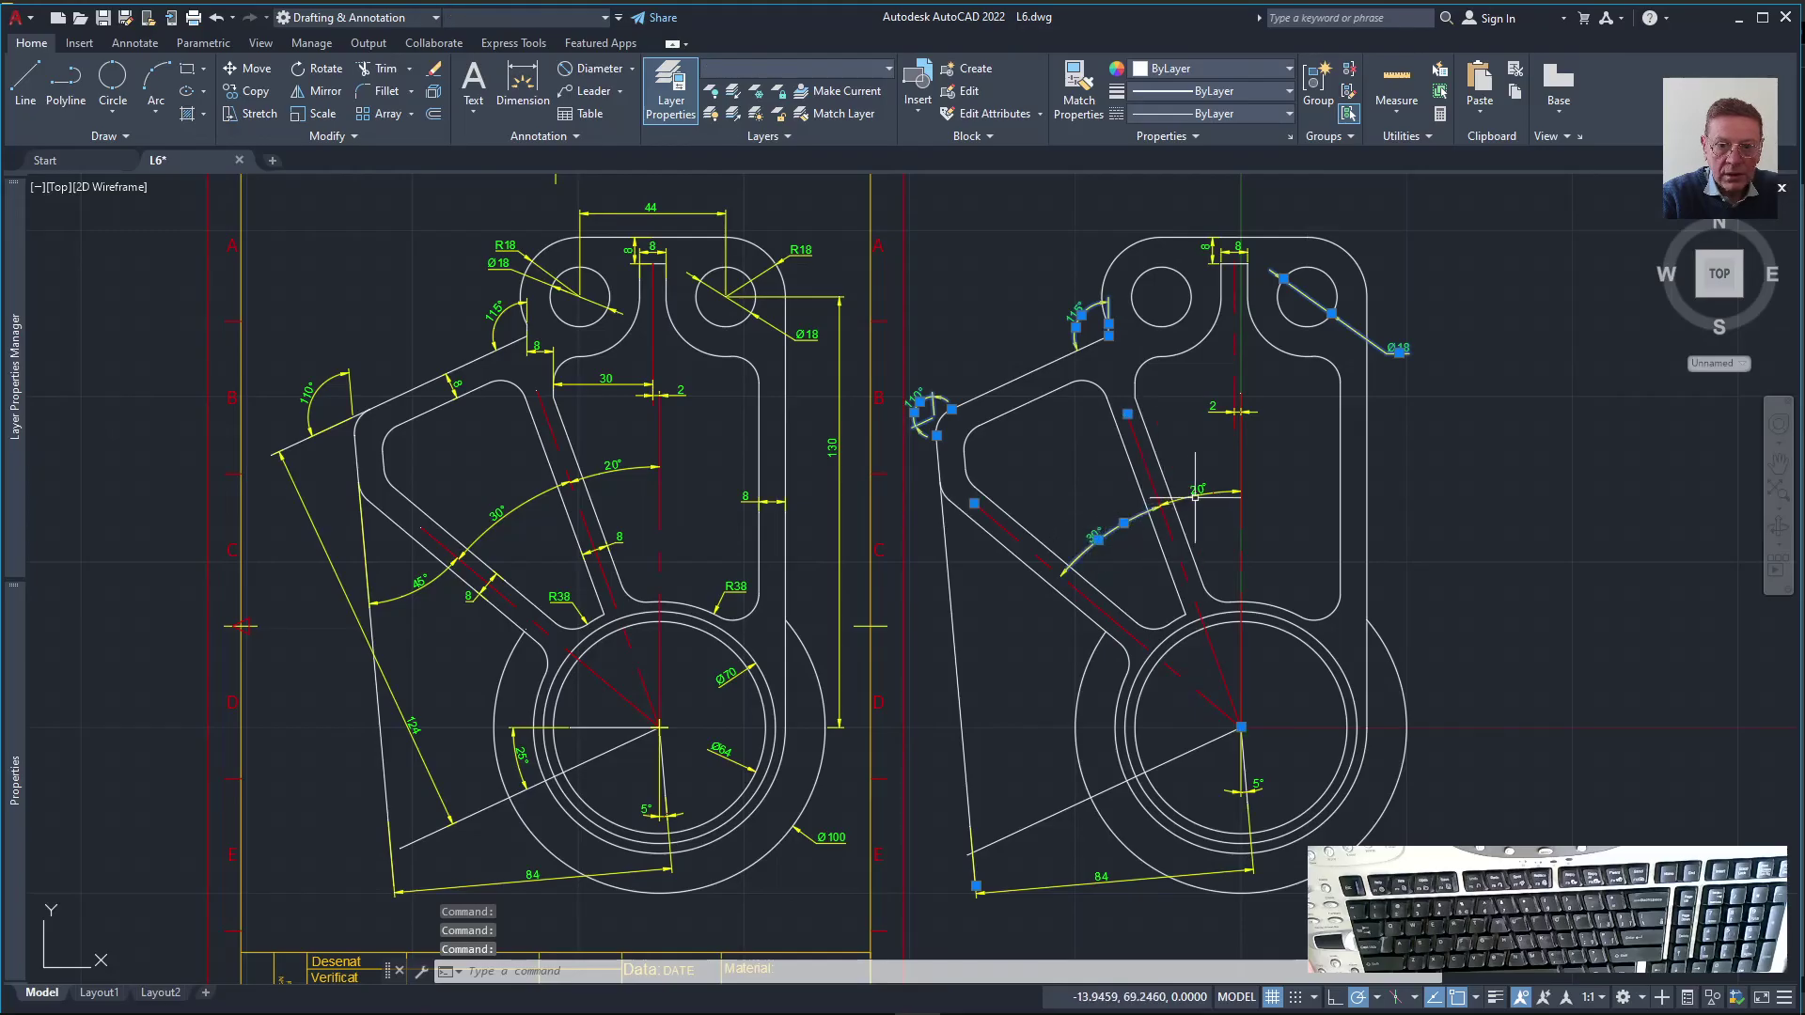
left_click(788, 73)
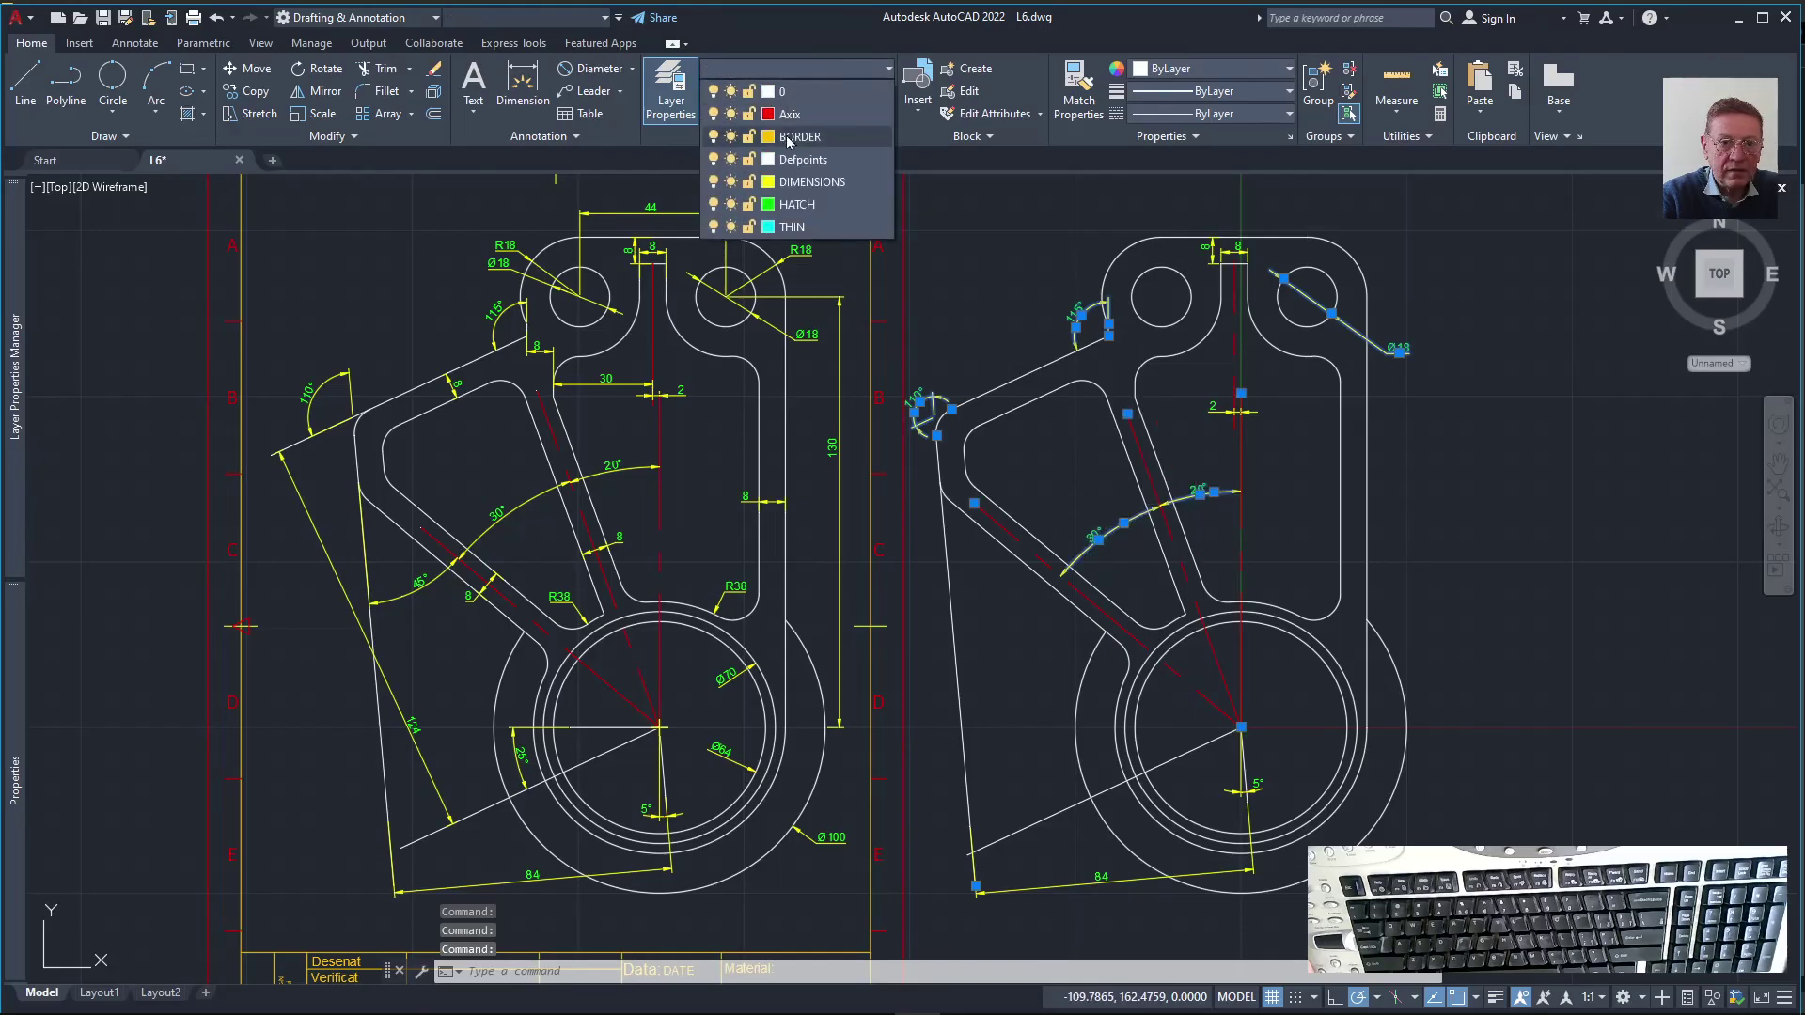
left_click(790, 178)
key("Escape")
key("Escape")
key("Escape")
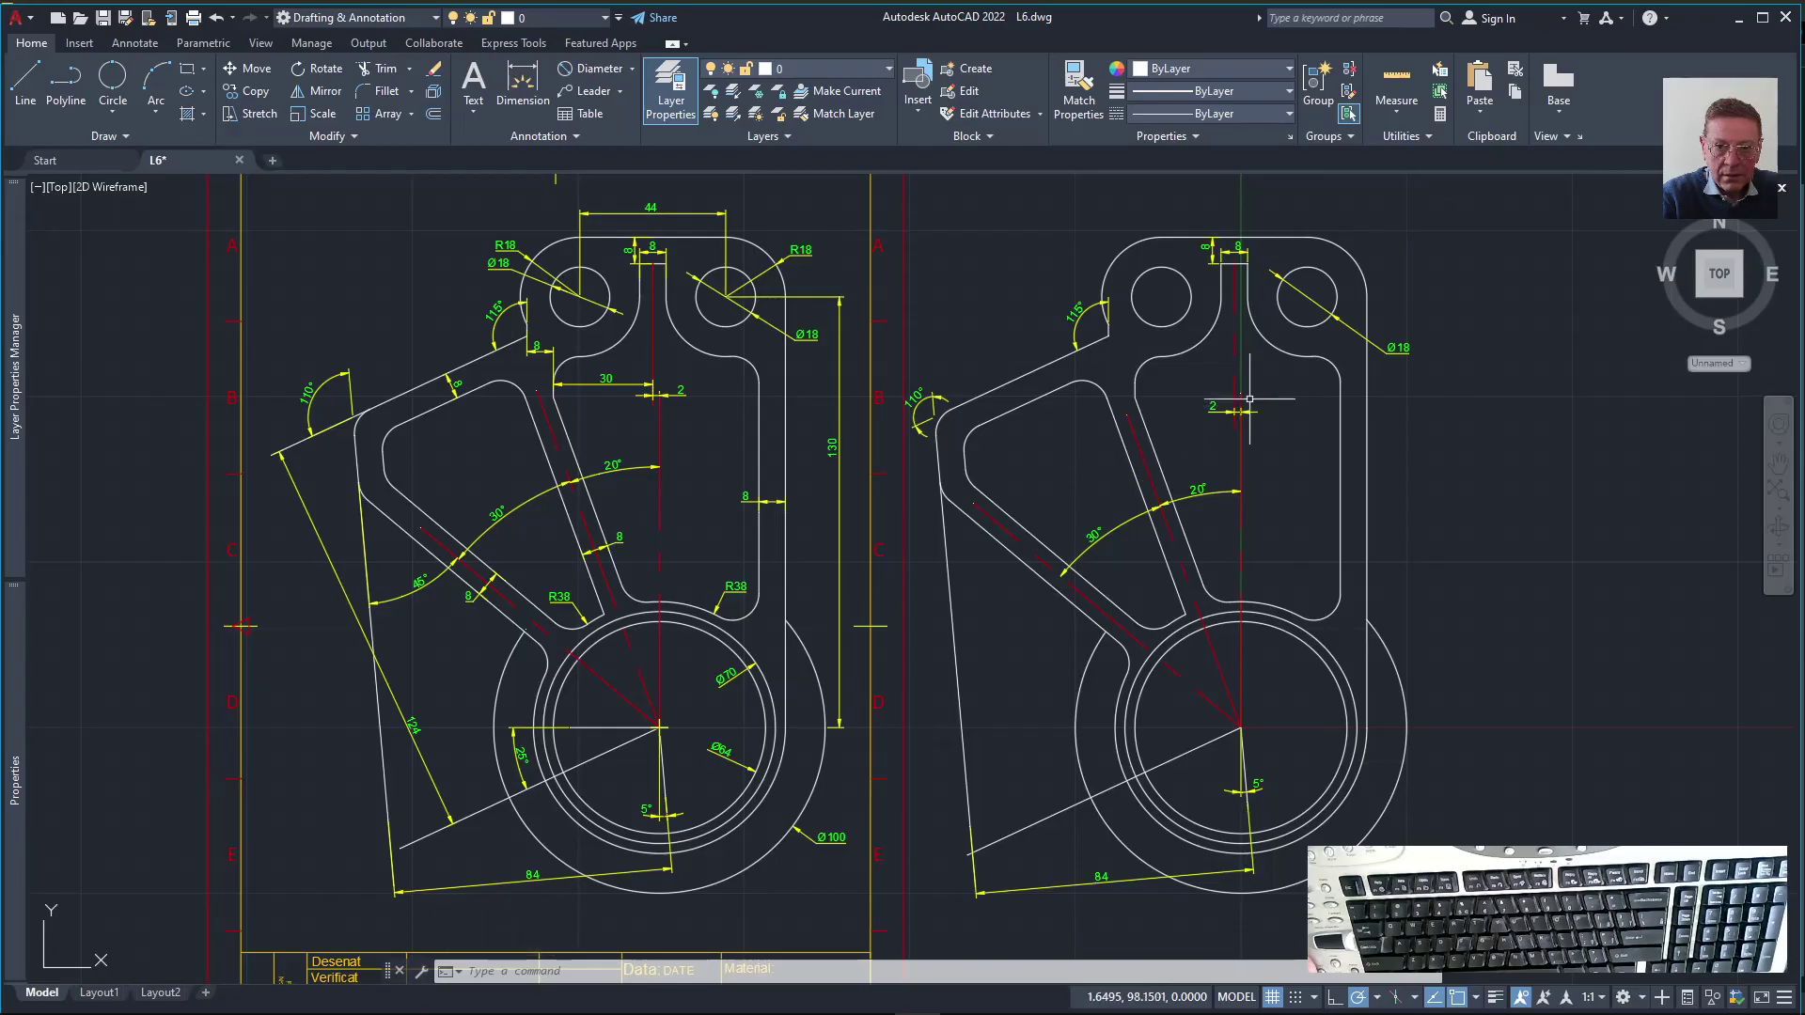
Add a radius dimension to the R18 arc around the upper right hole, with its text outside the bracket
left_click(633, 71)
left_click(609, 266)
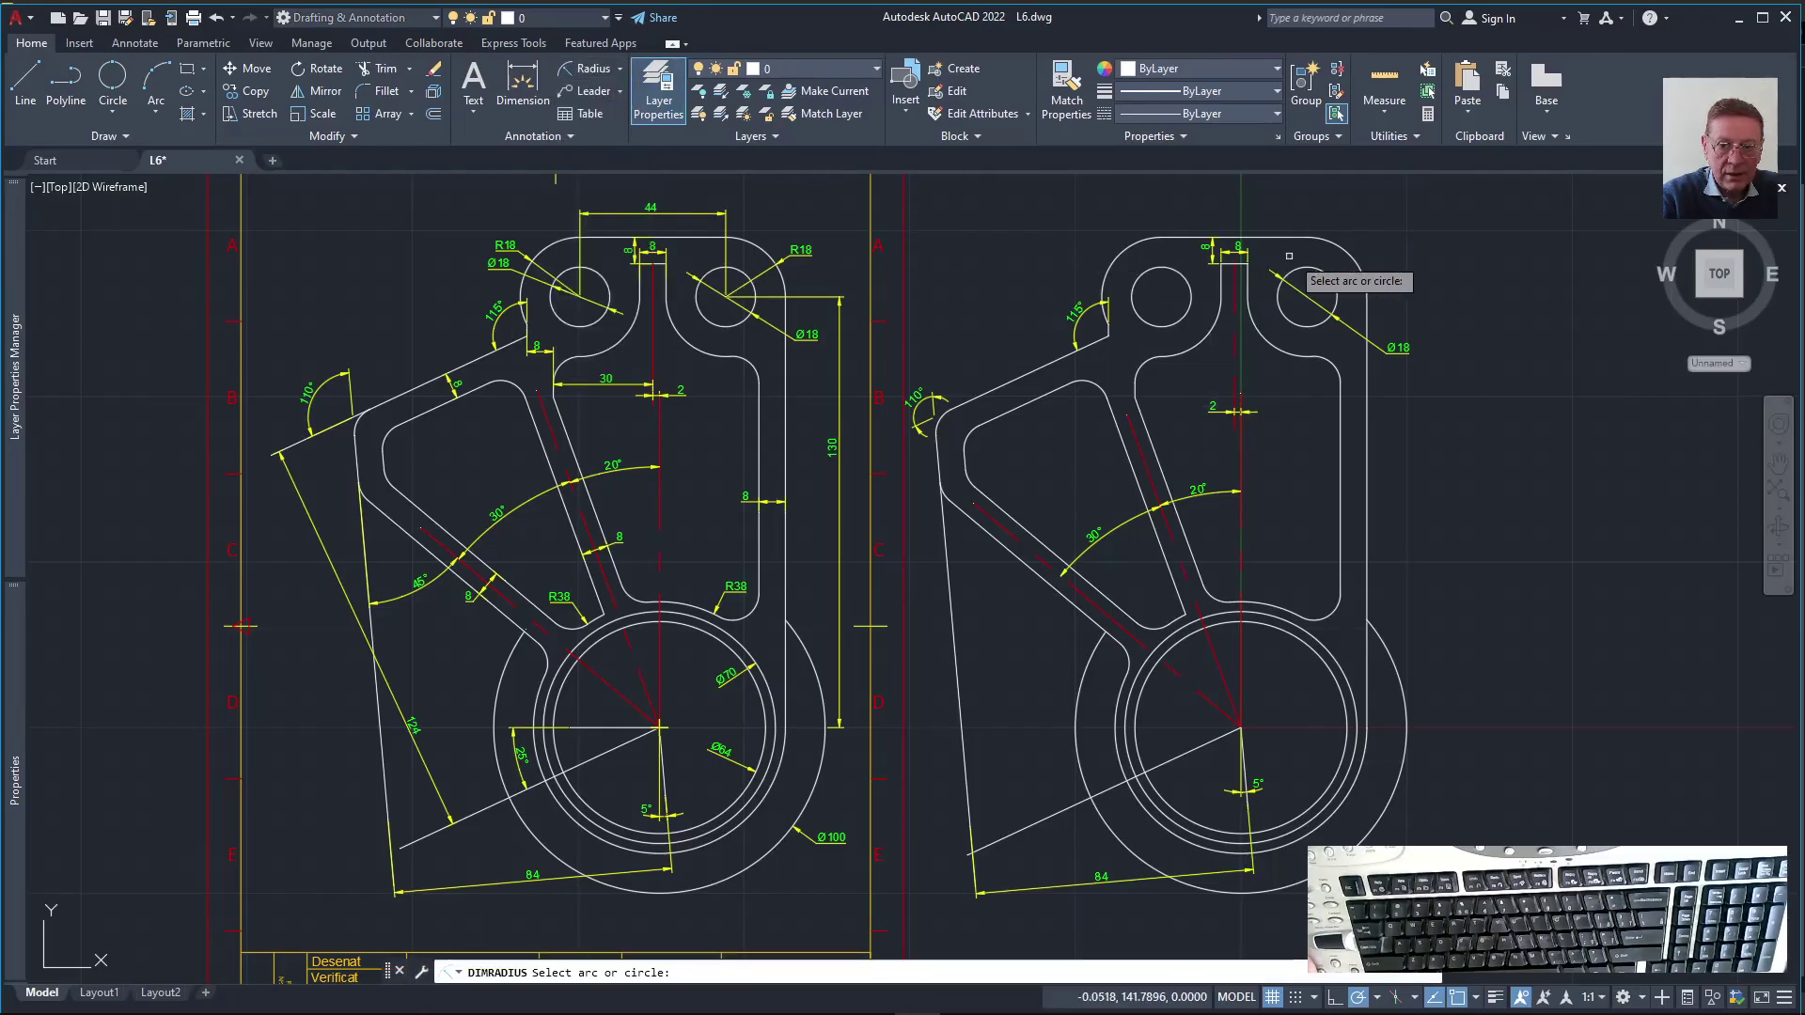
left_click(1285, 280)
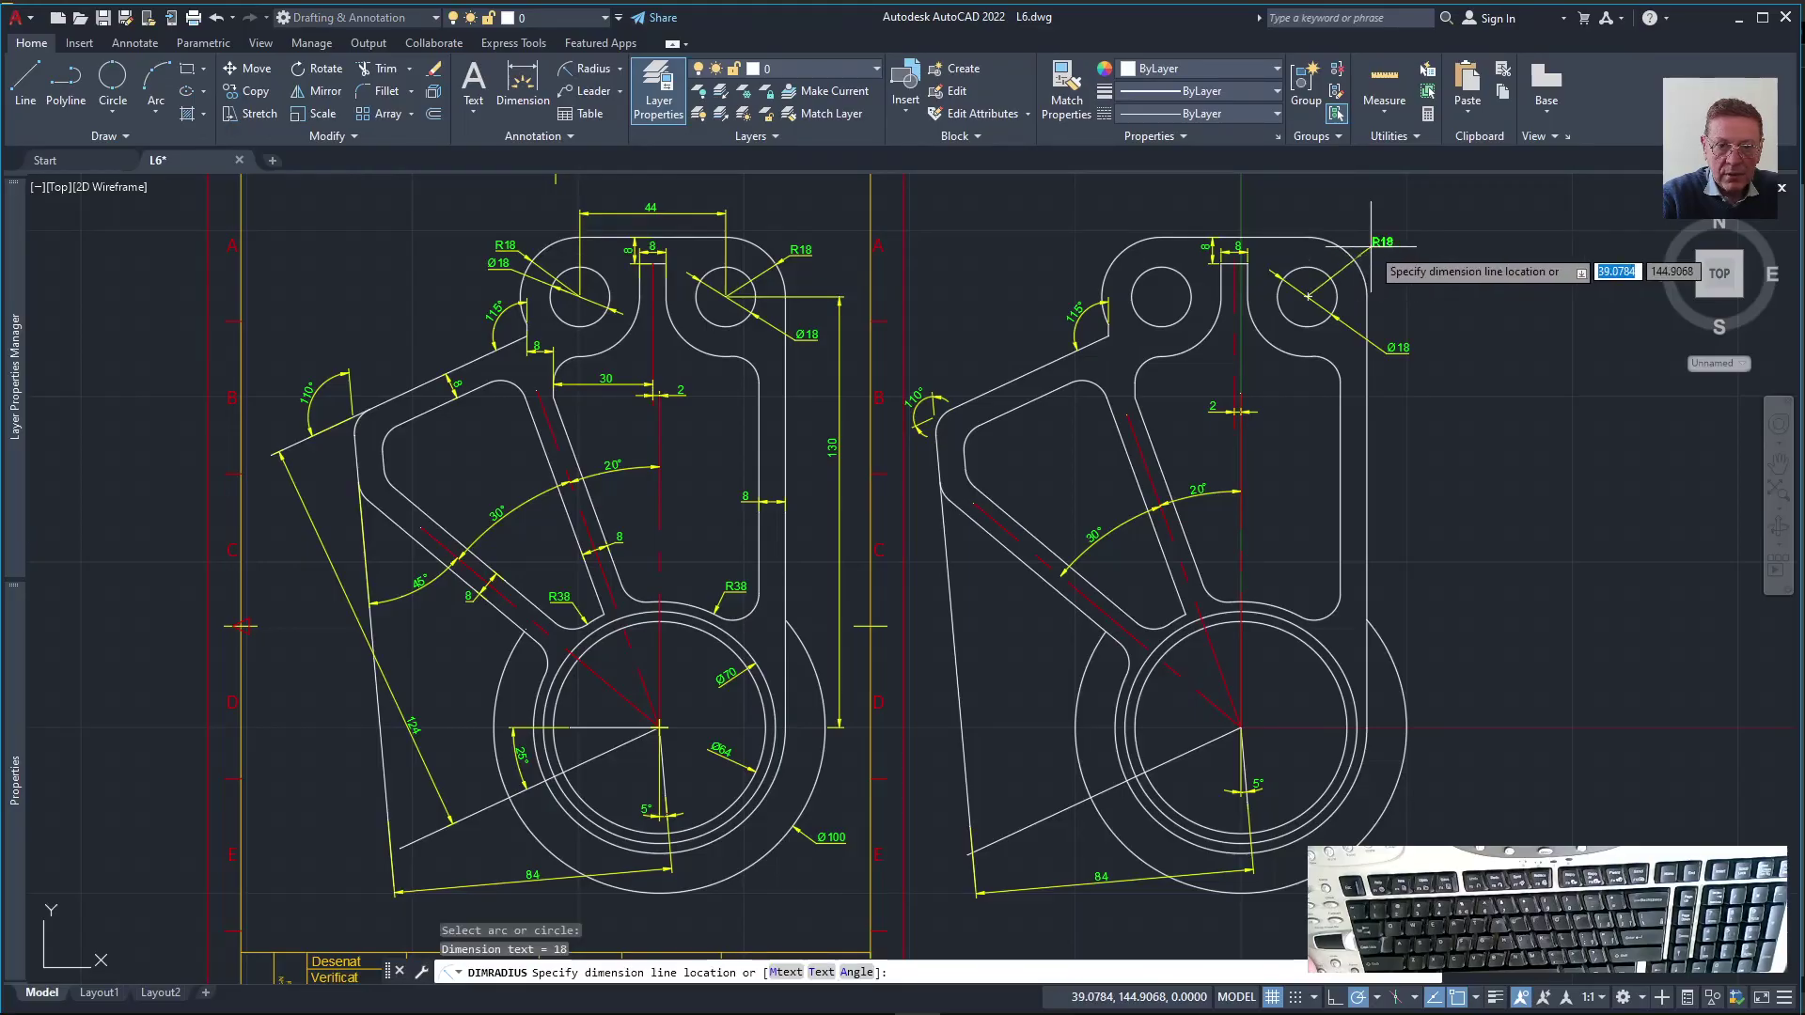
left_click(1371, 244)
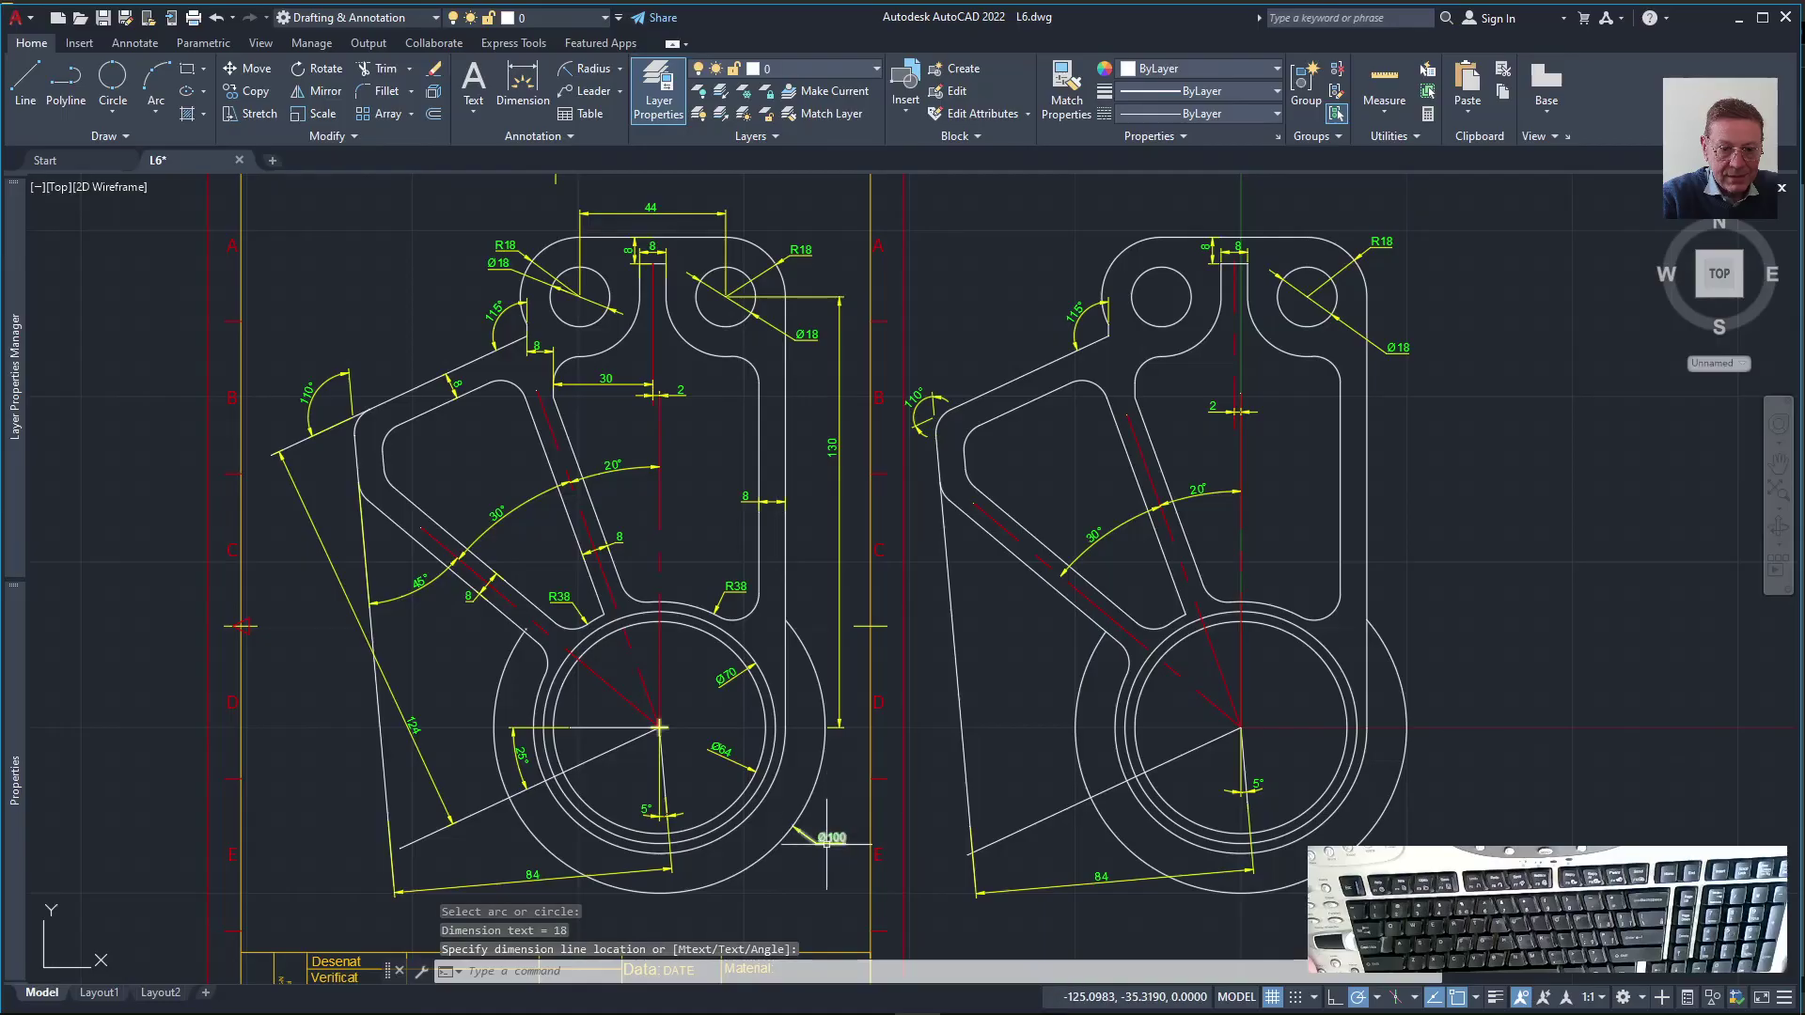
Add a diameter dimension to the large outer arc around the hub, with its text outside at the lower right
left_click(827, 839)
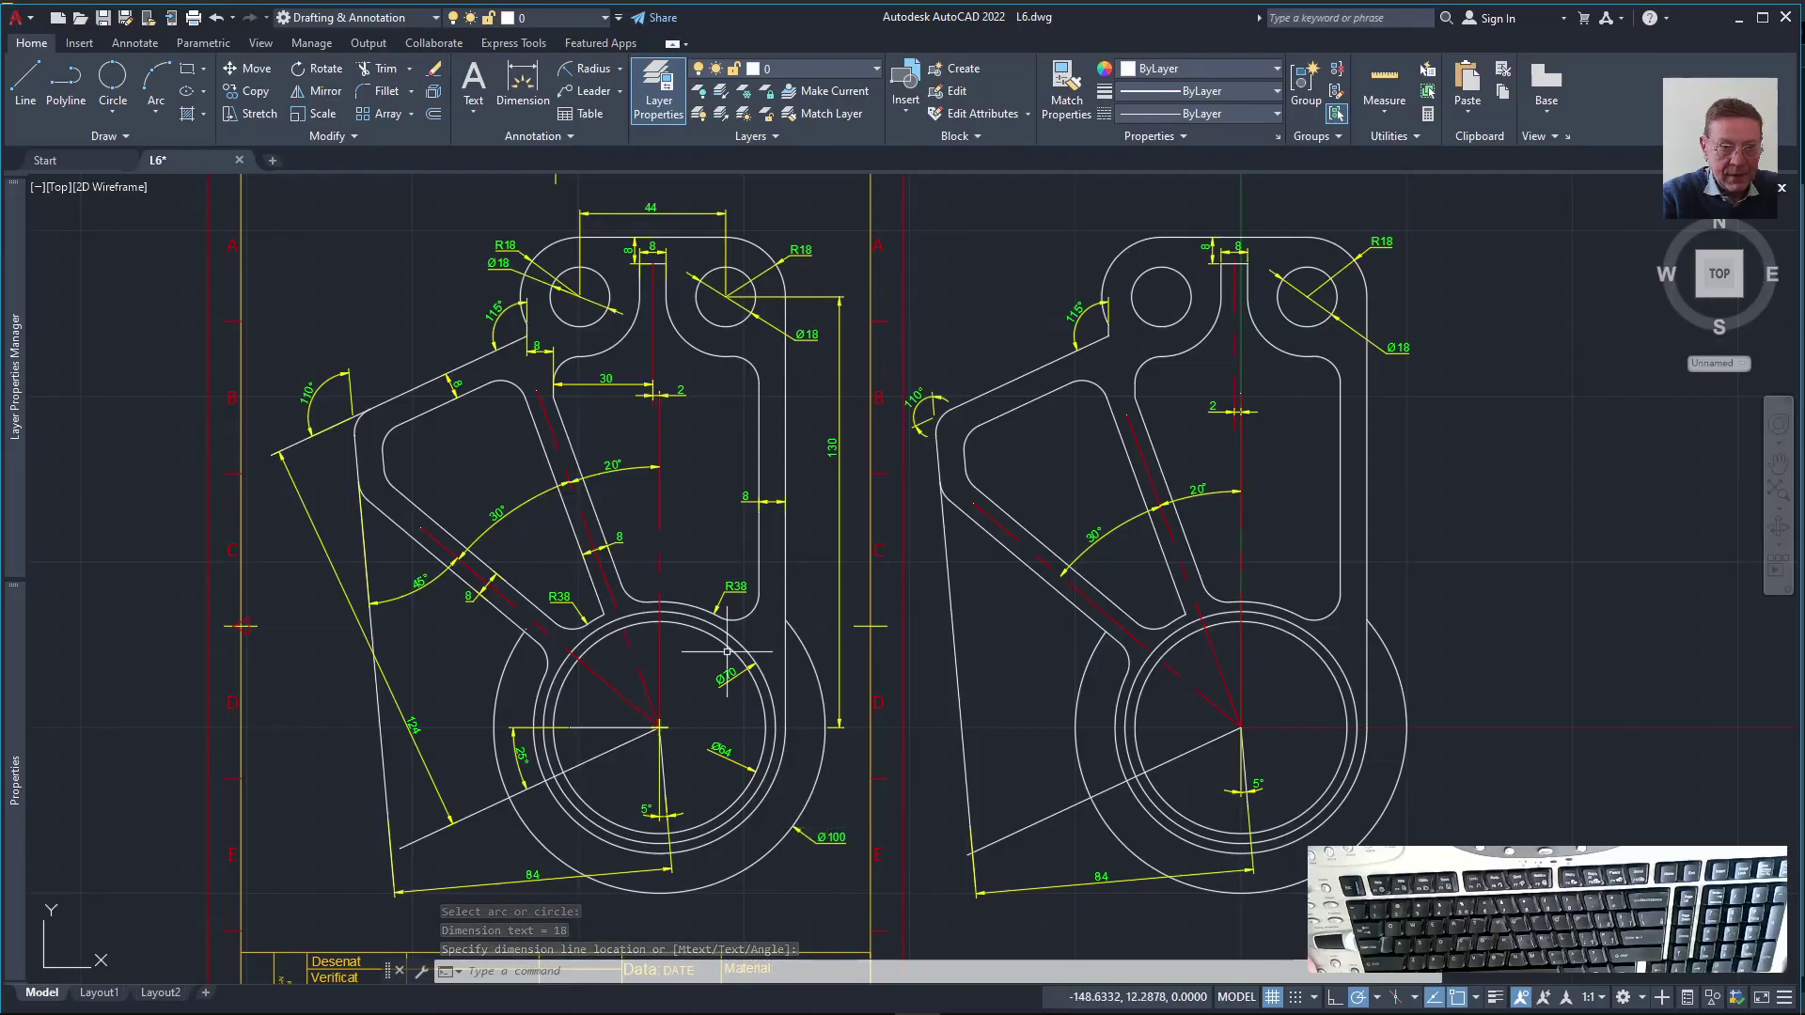
left_click(618, 75)
left_click(602, 291)
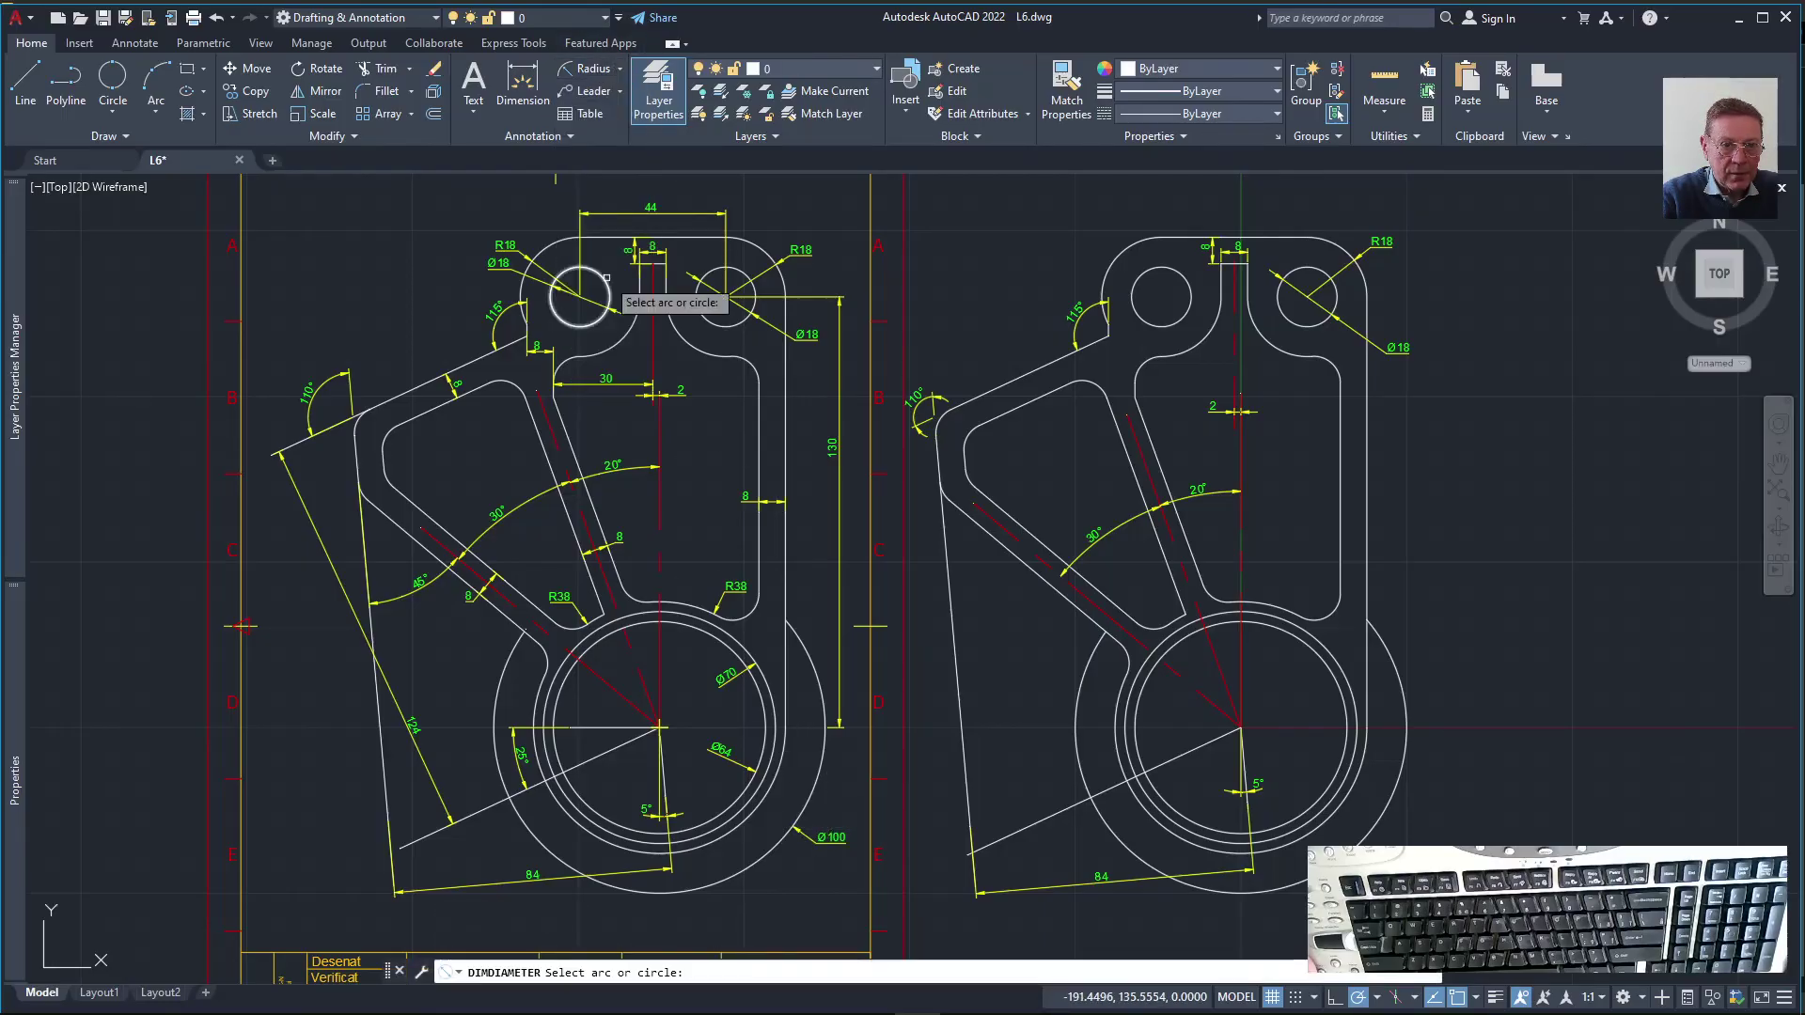
left_click(1375, 825)
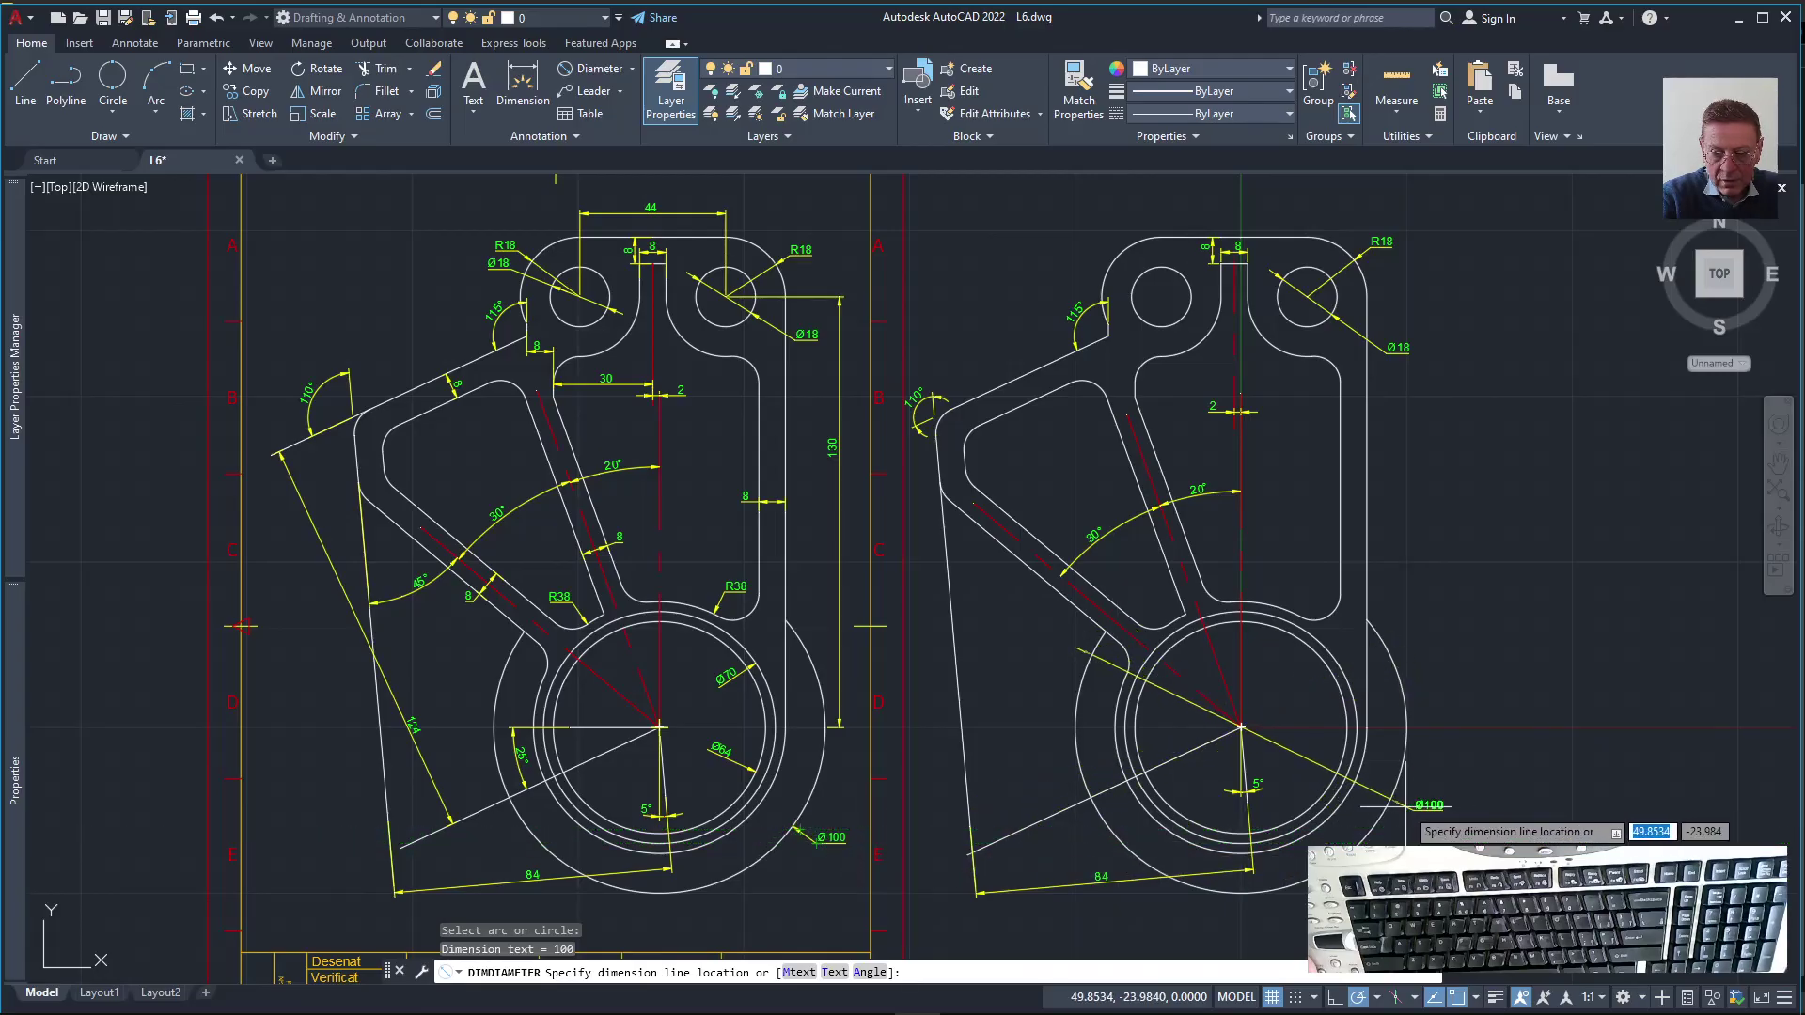
left_click(1405, 805)
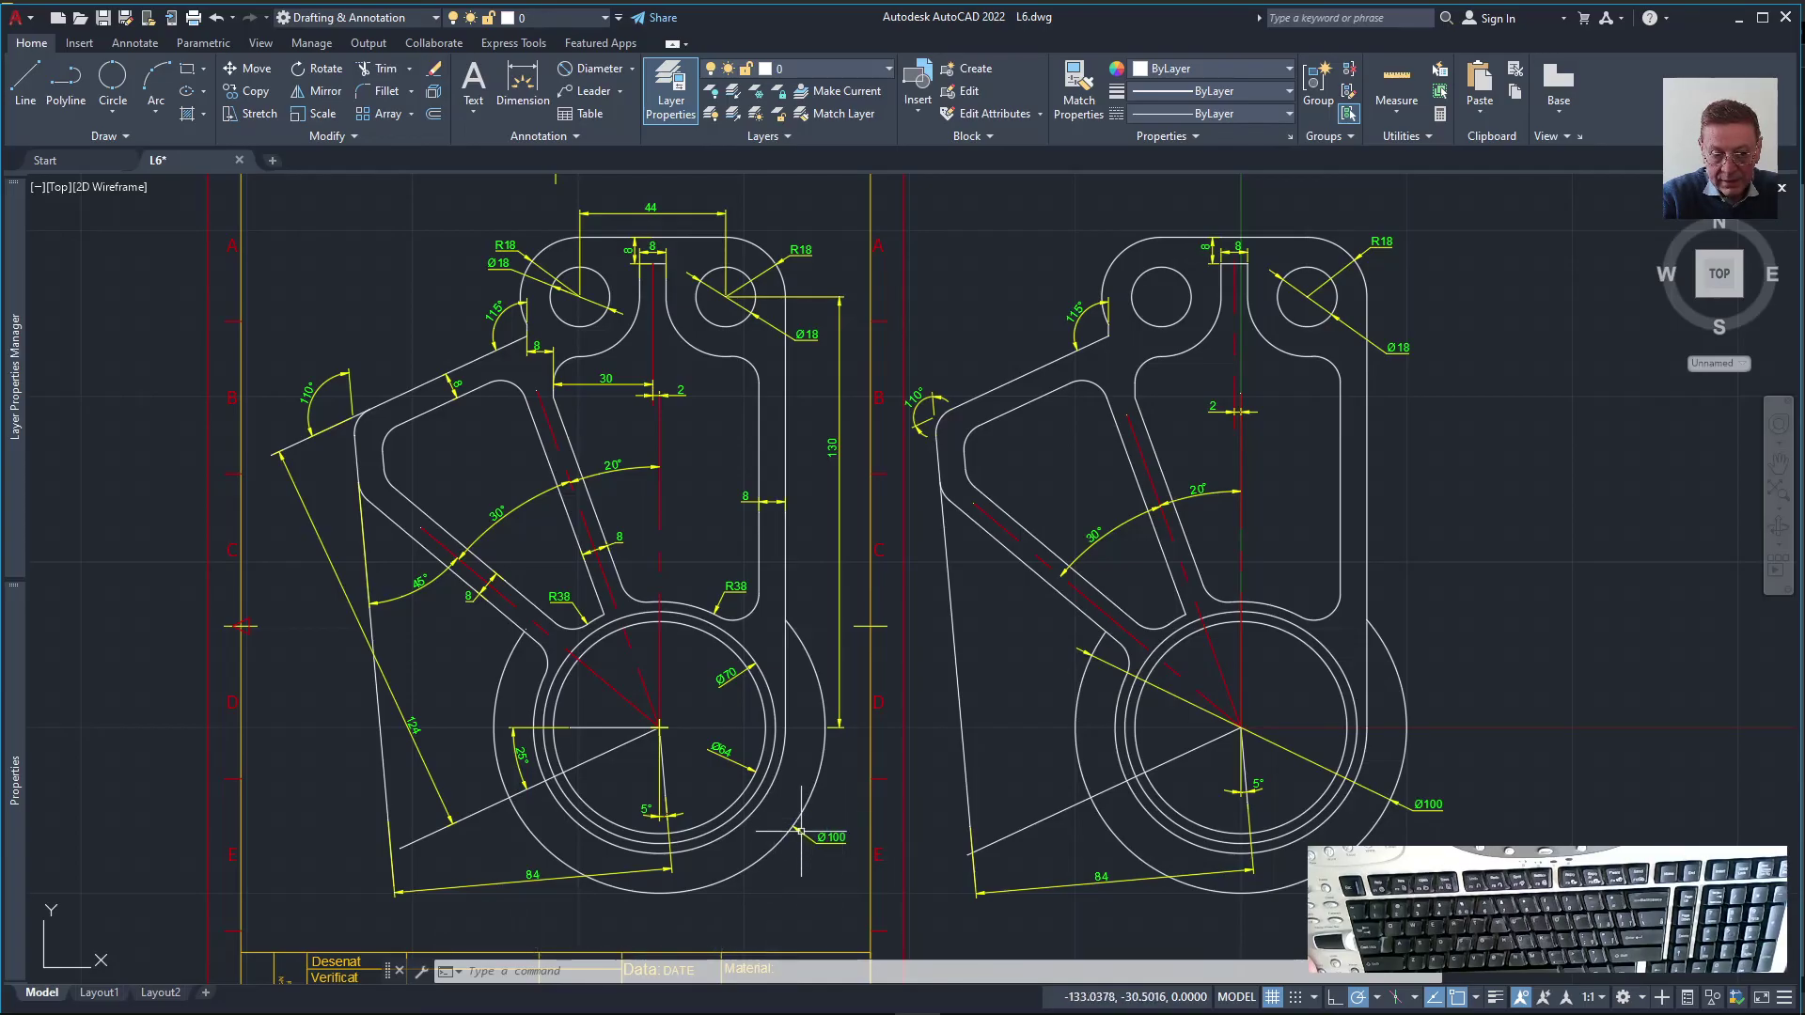
Turn off the forced dimension line of the right bracket's Ø100 diameter dimension
left_click(1109, 663)
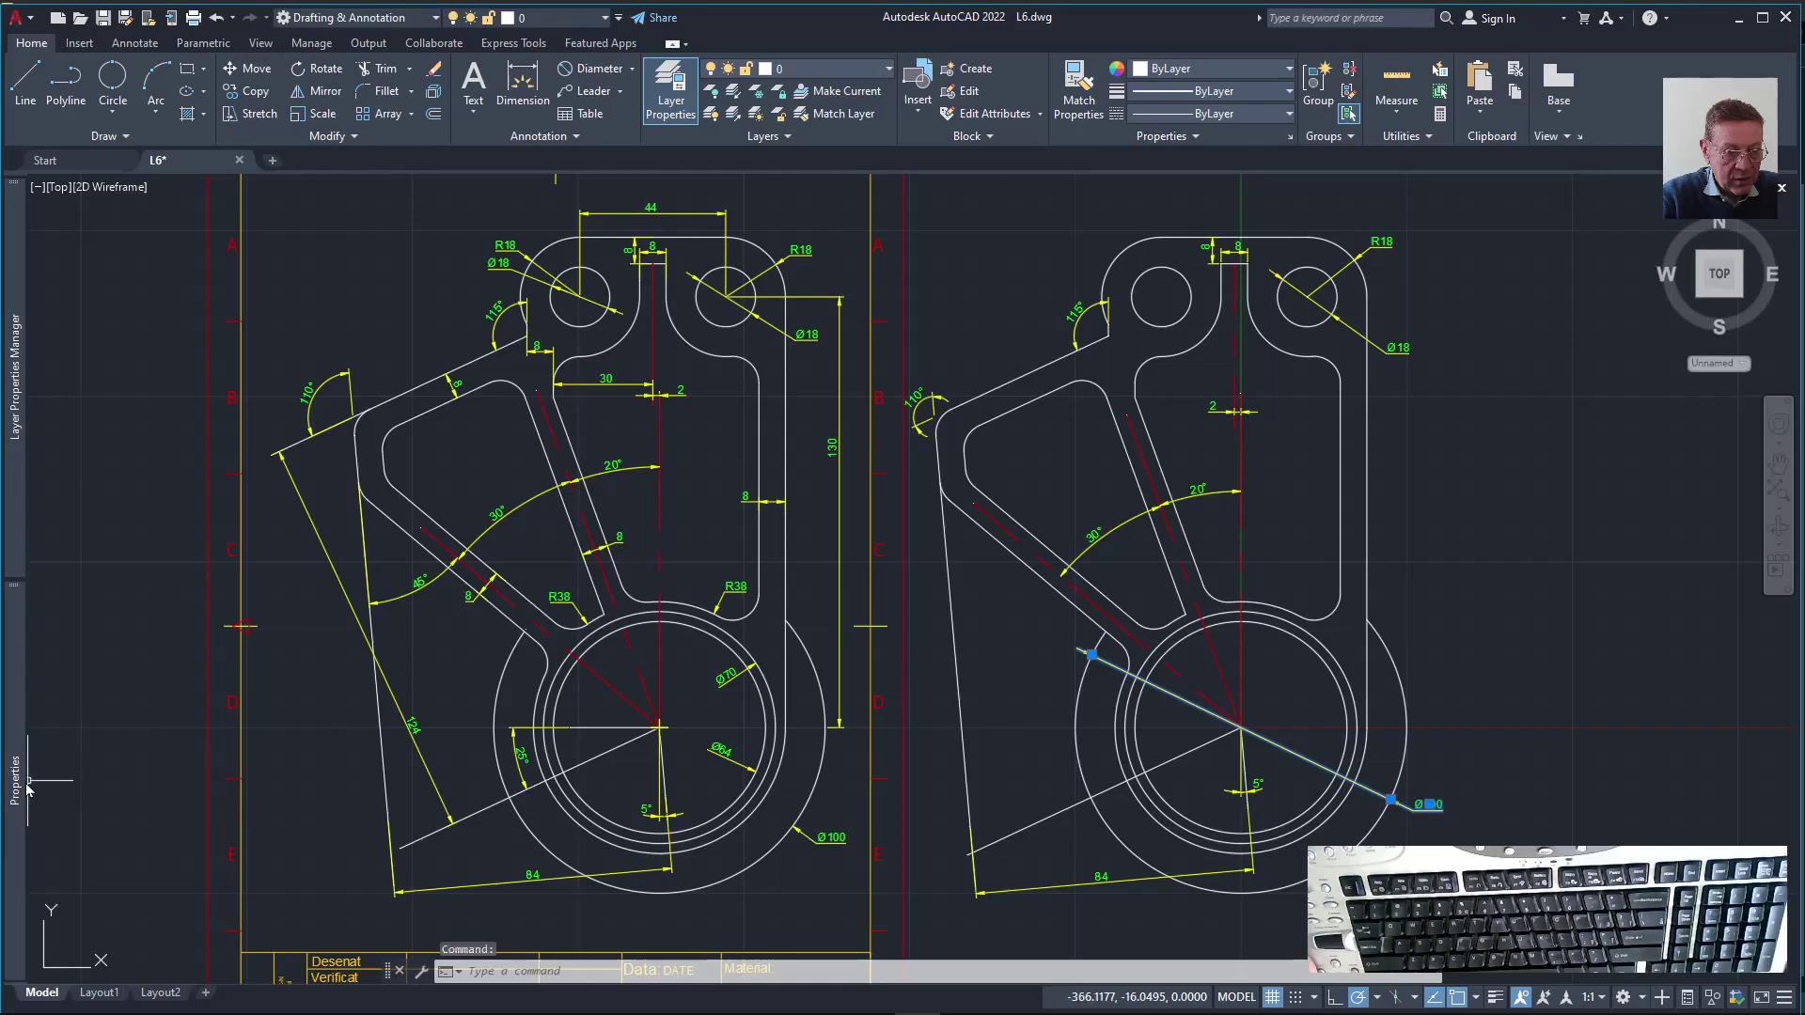
mouse_move(15, 794)
scroll(85, 788, "down", 10)
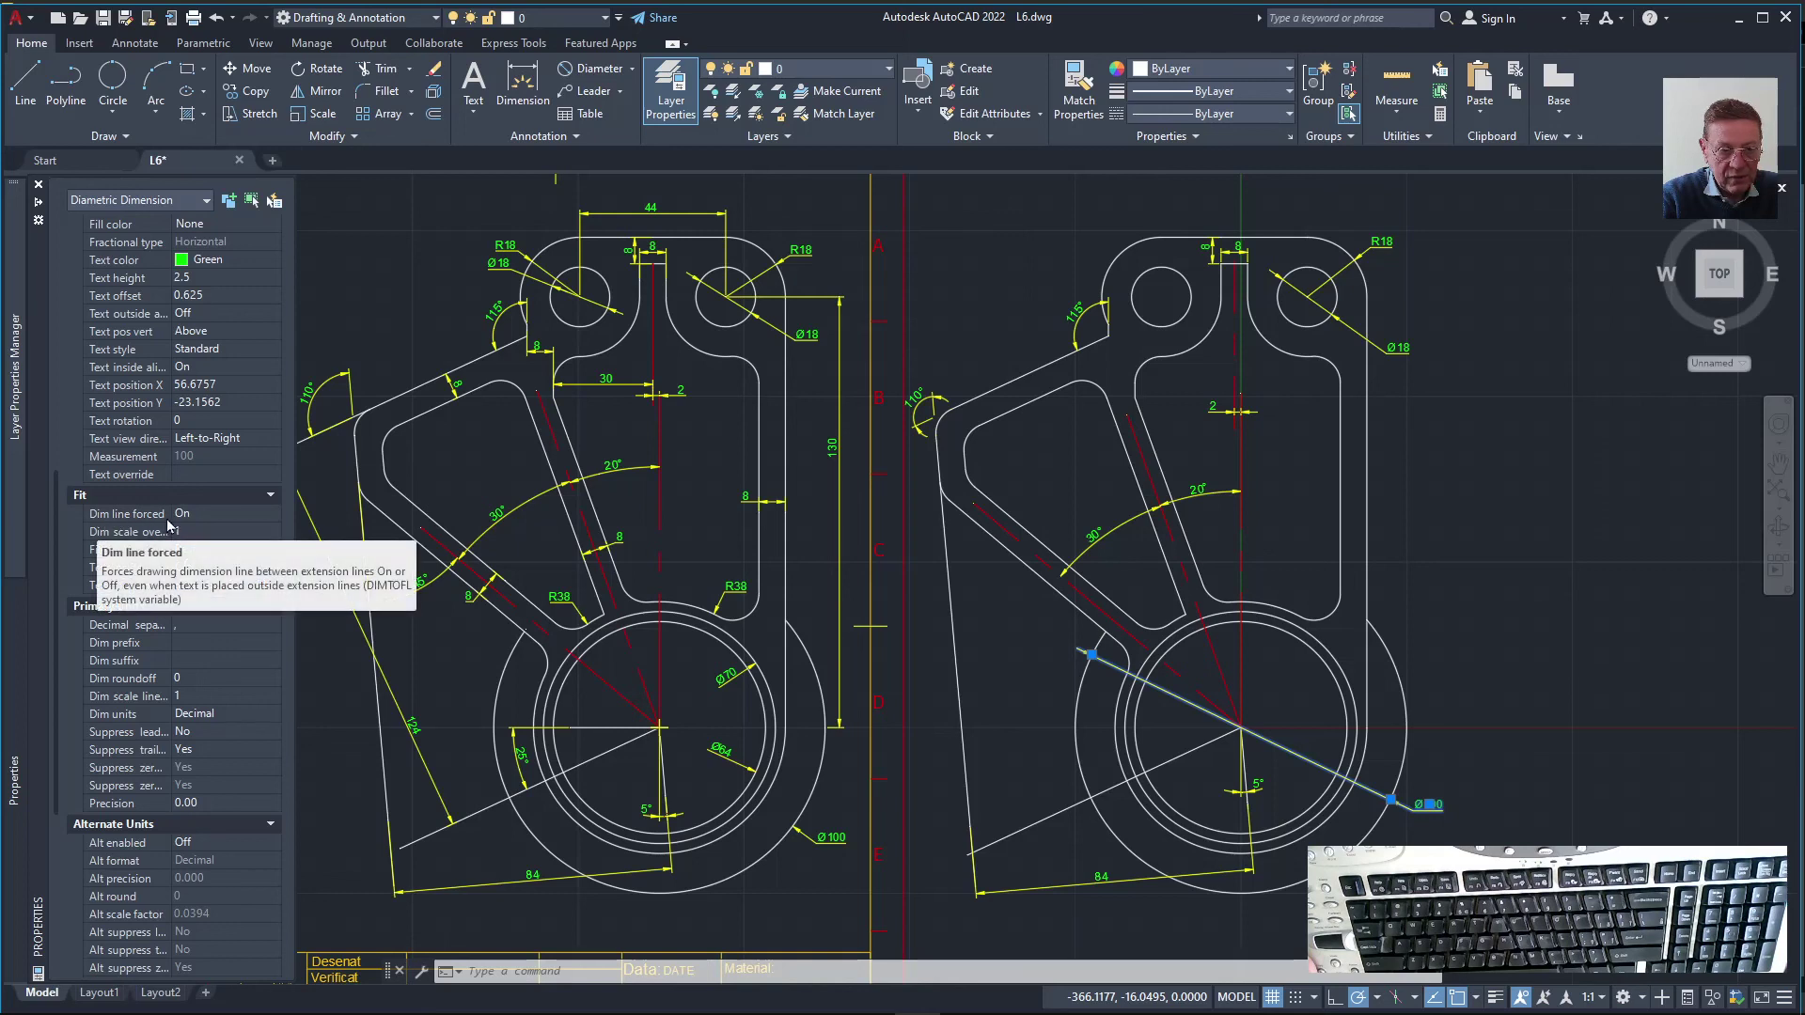
left_click(198, 515)
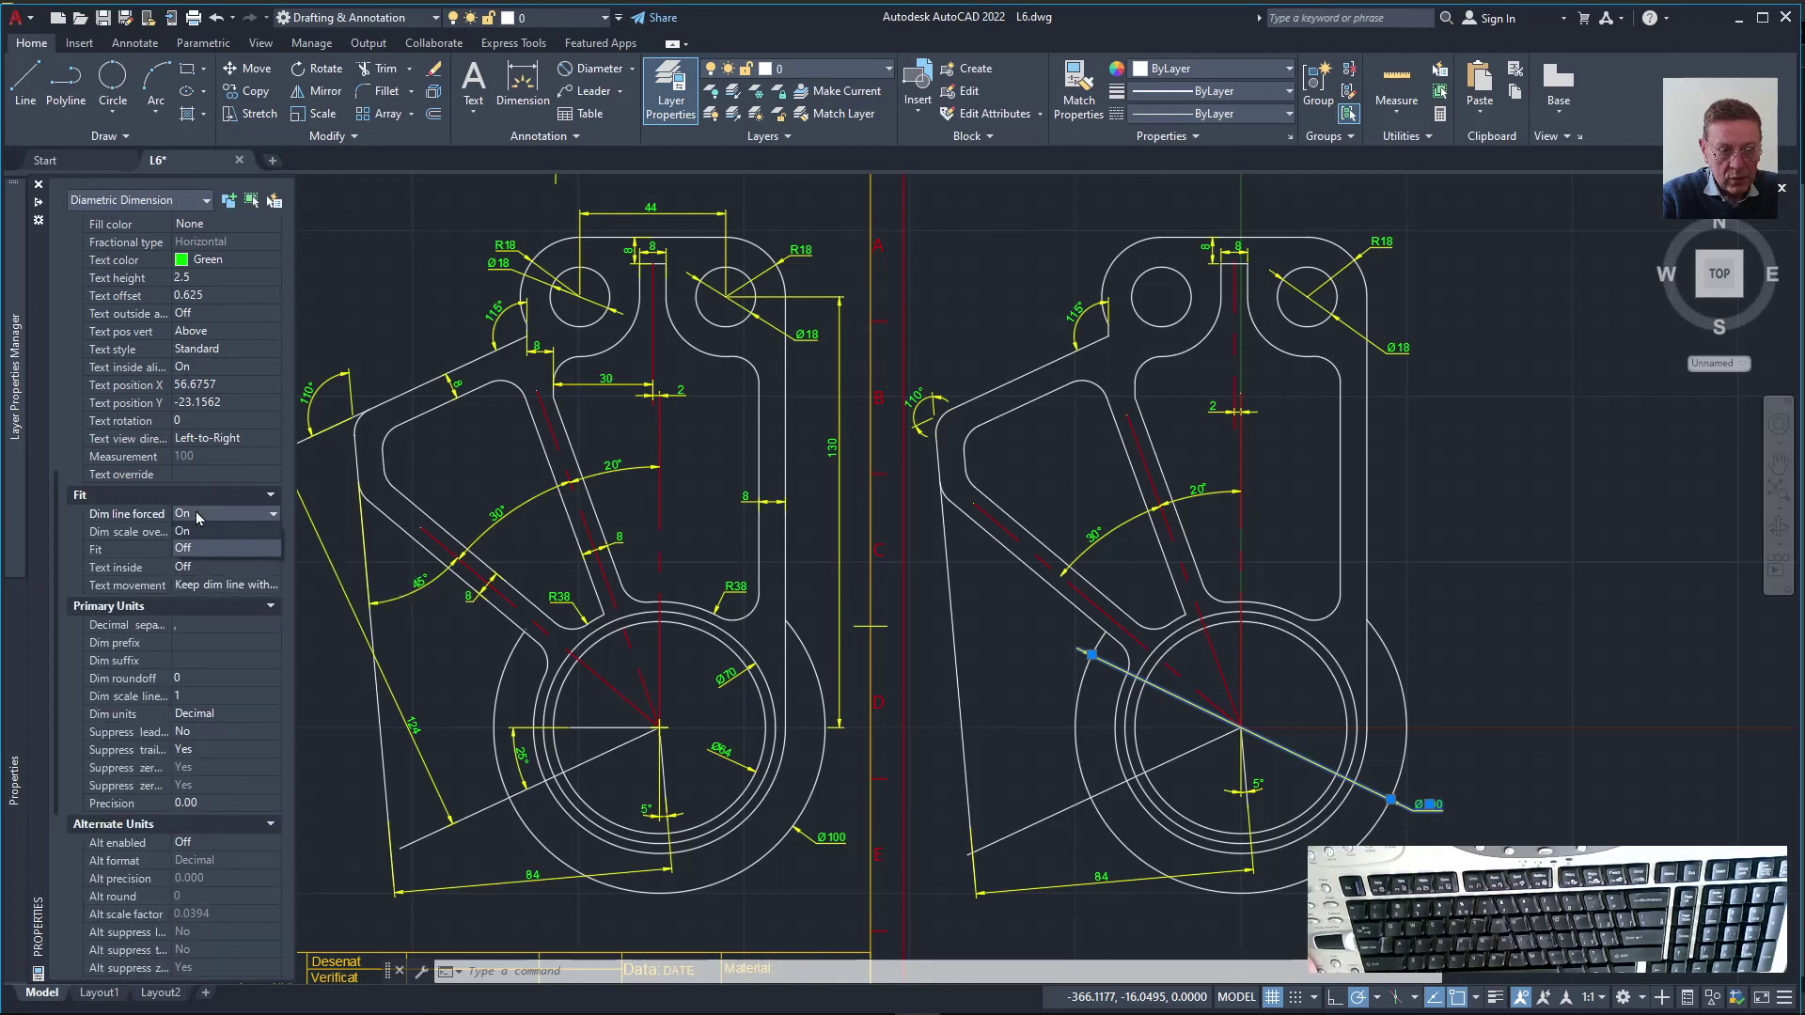
left_click(199, 549)
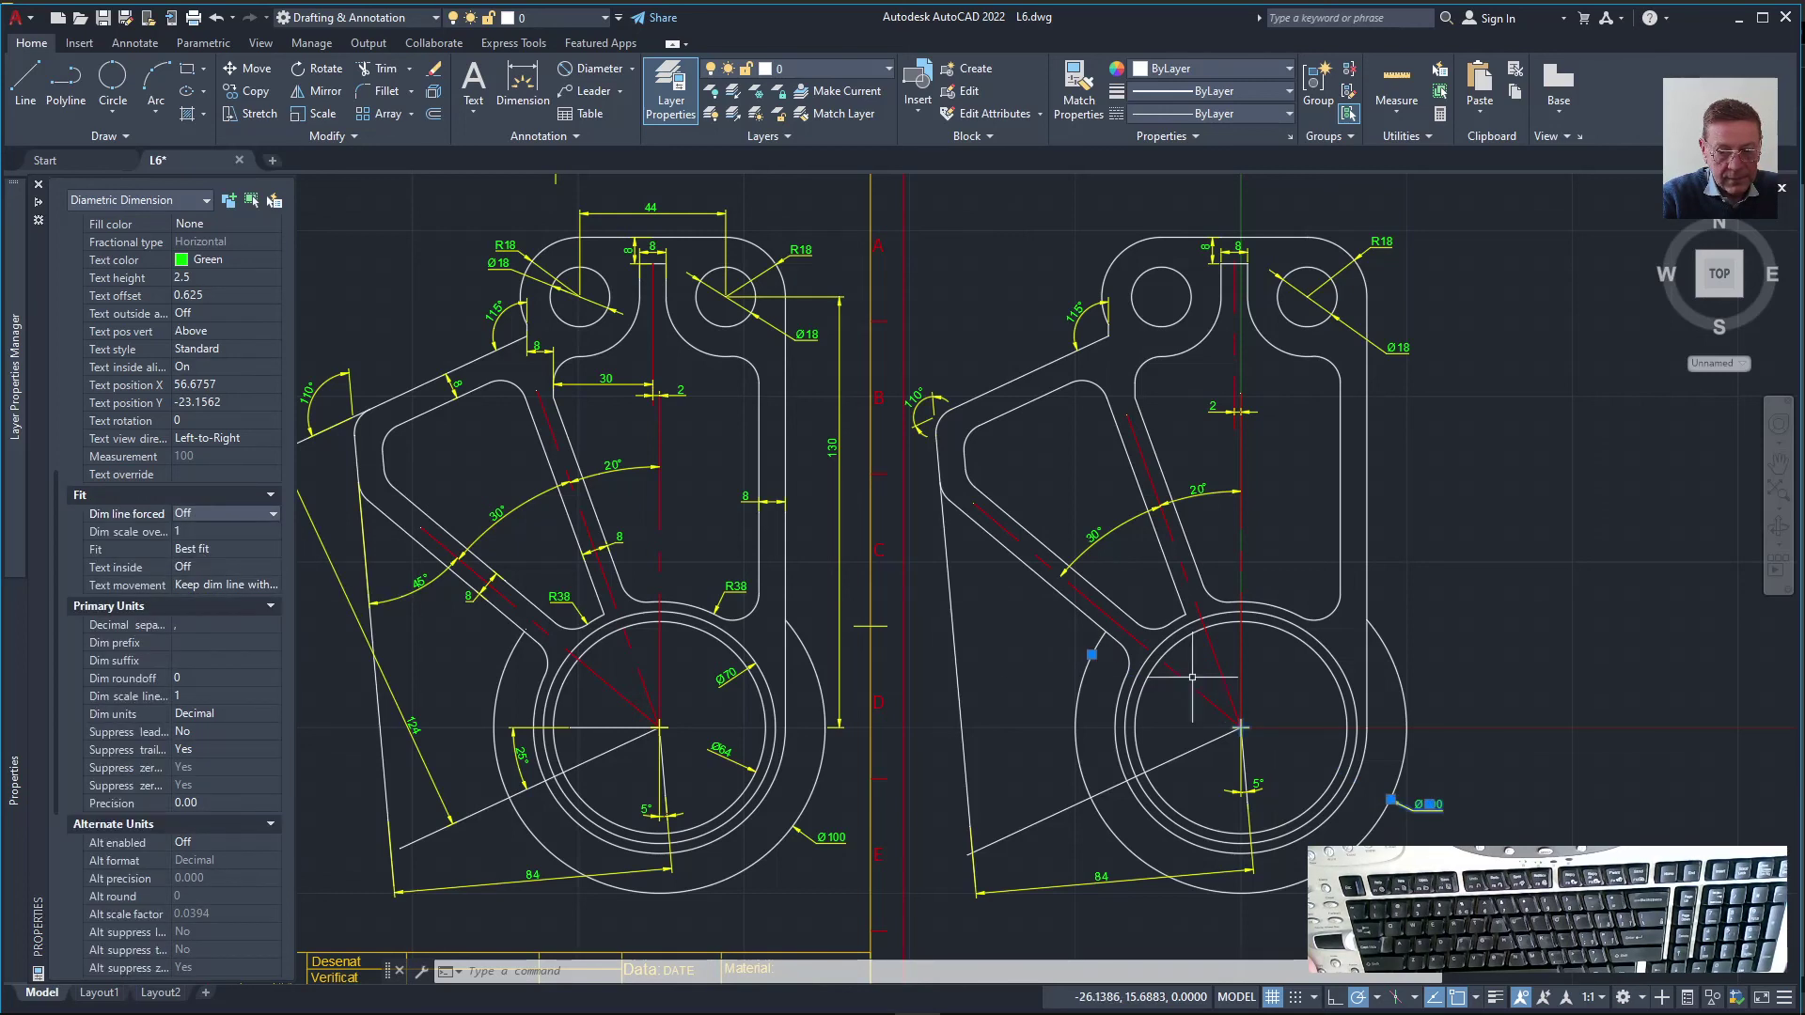
key("ctrl+1")
scroll(1440, 832, "up", 4)
scroll(1440, 832, "down", 4)
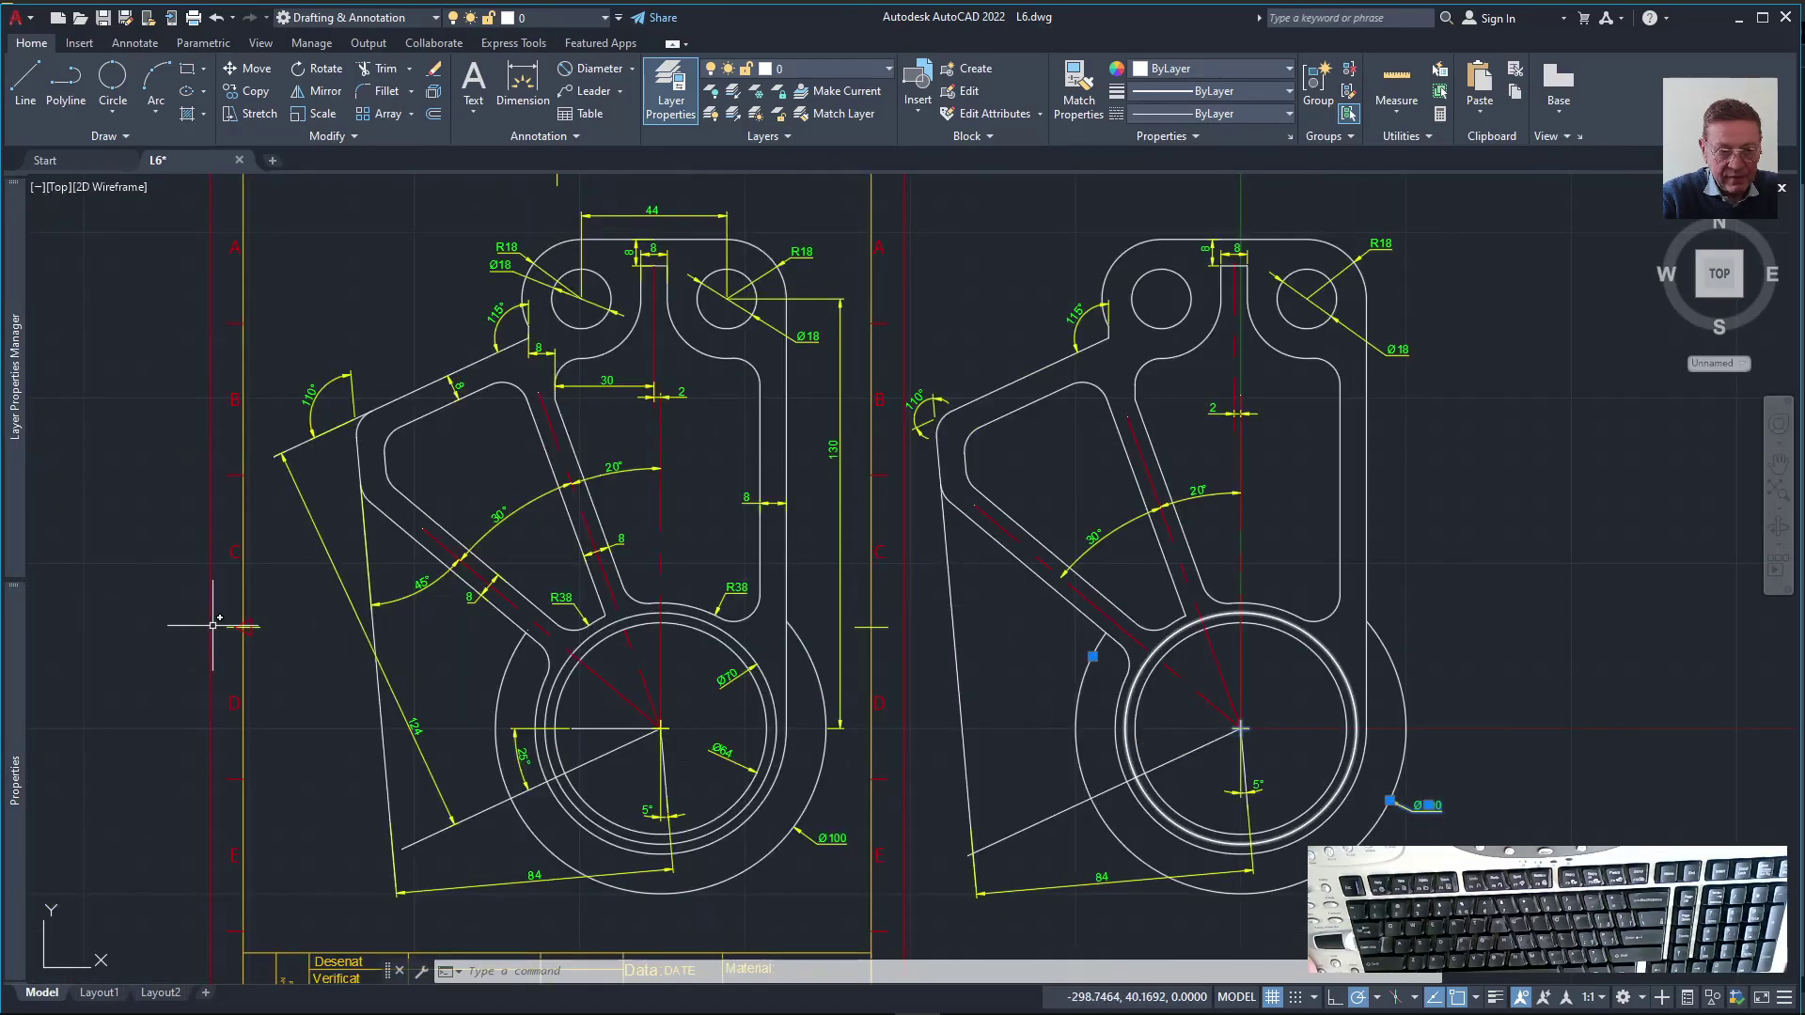
mouse_move(17, 731)
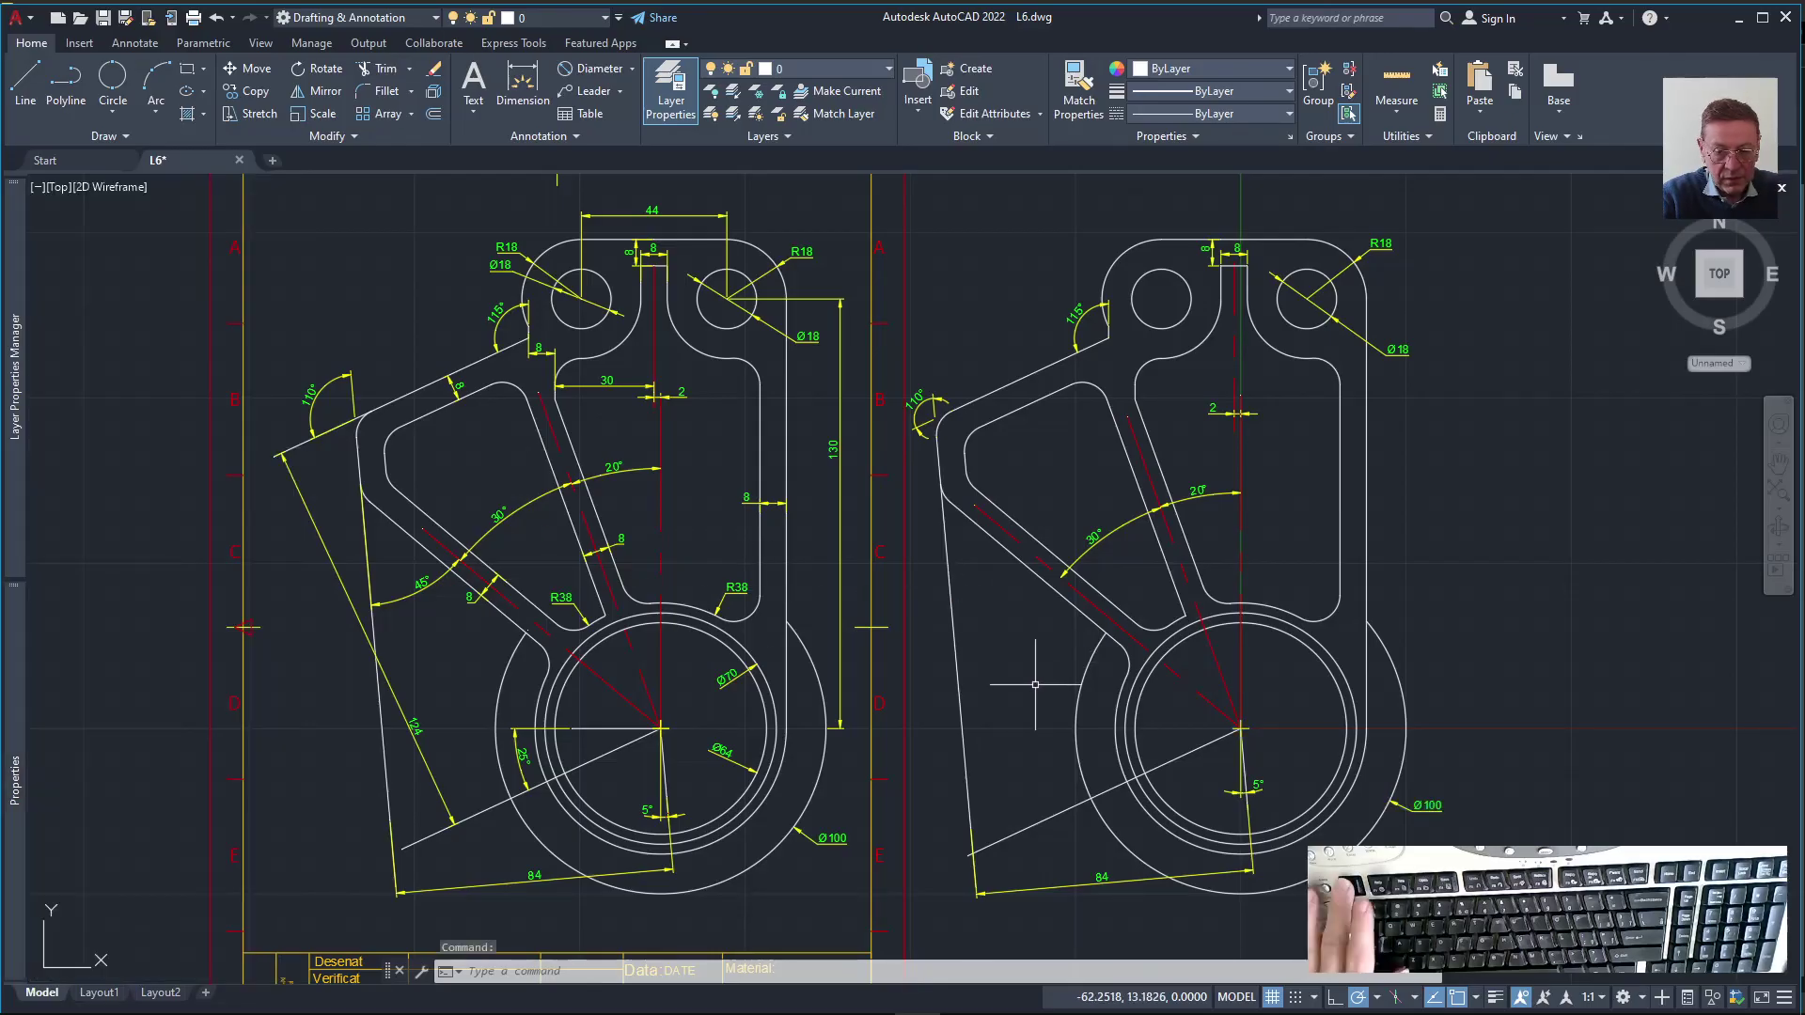
key("Escape")
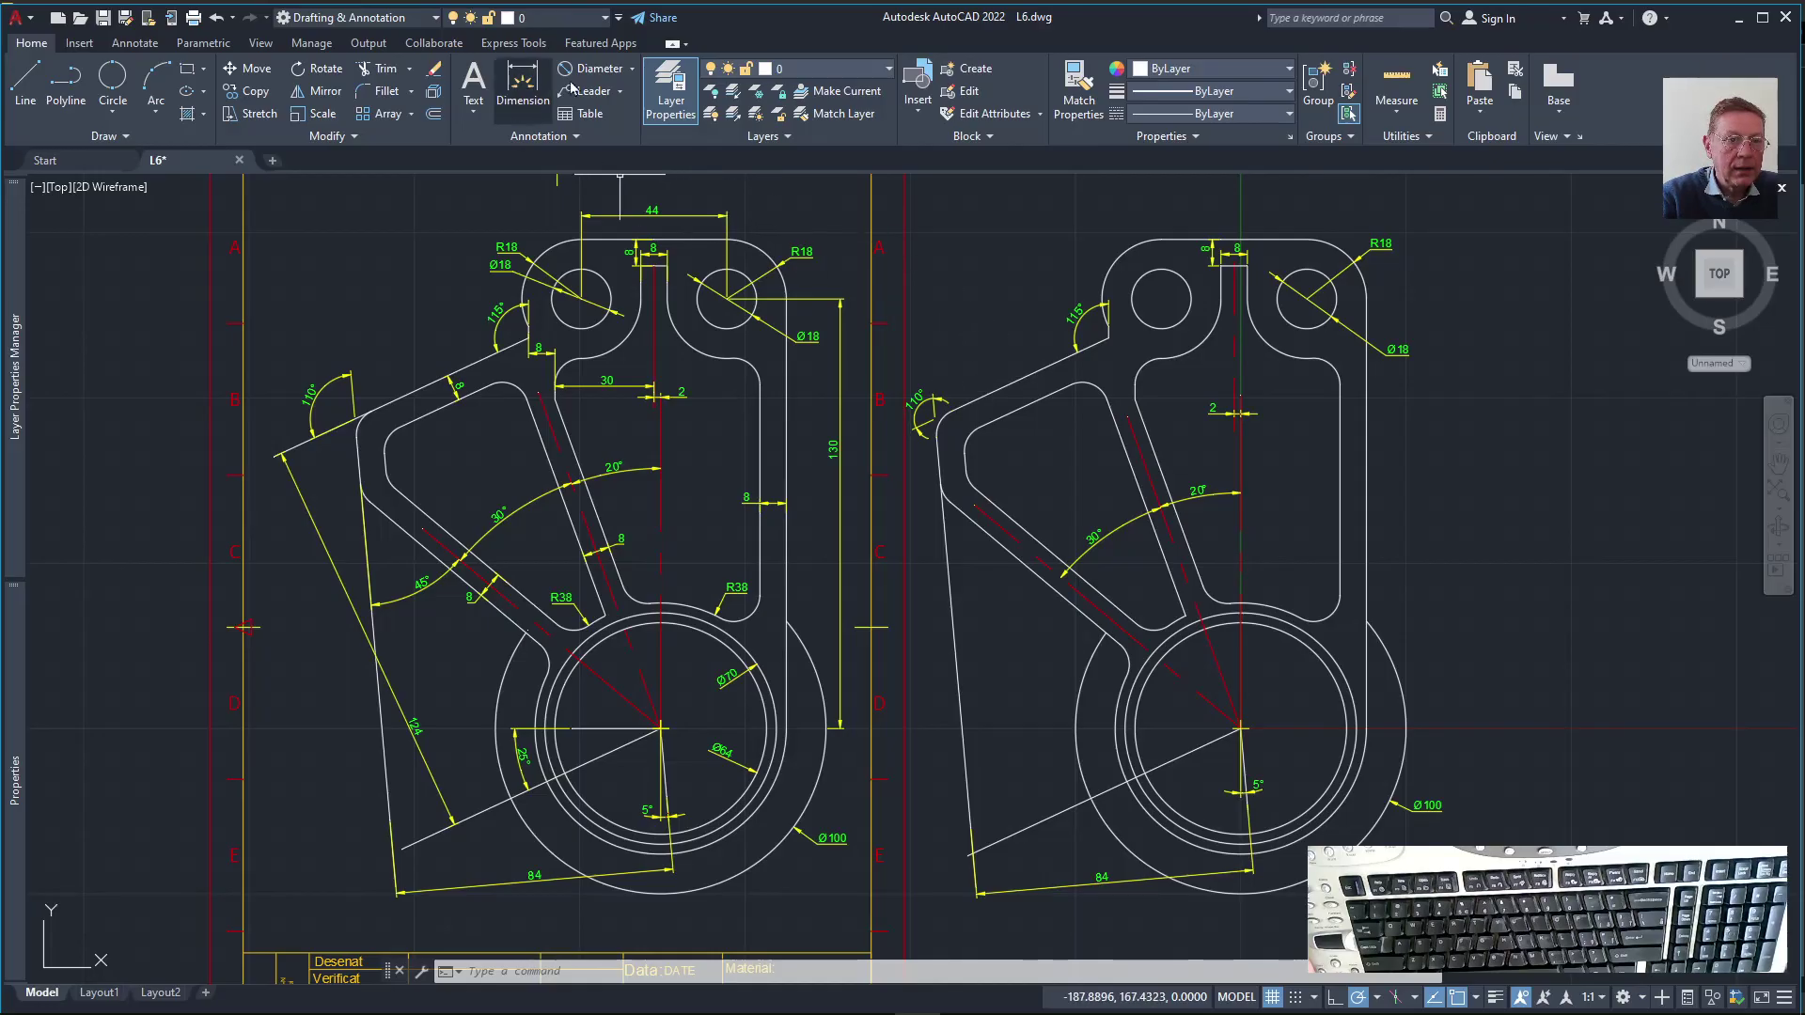
Add an aligned dimension from the slanted construction line below the arm perpendicular to the arm's upper edge, placing it left of the bracket
left_click(631, 74)
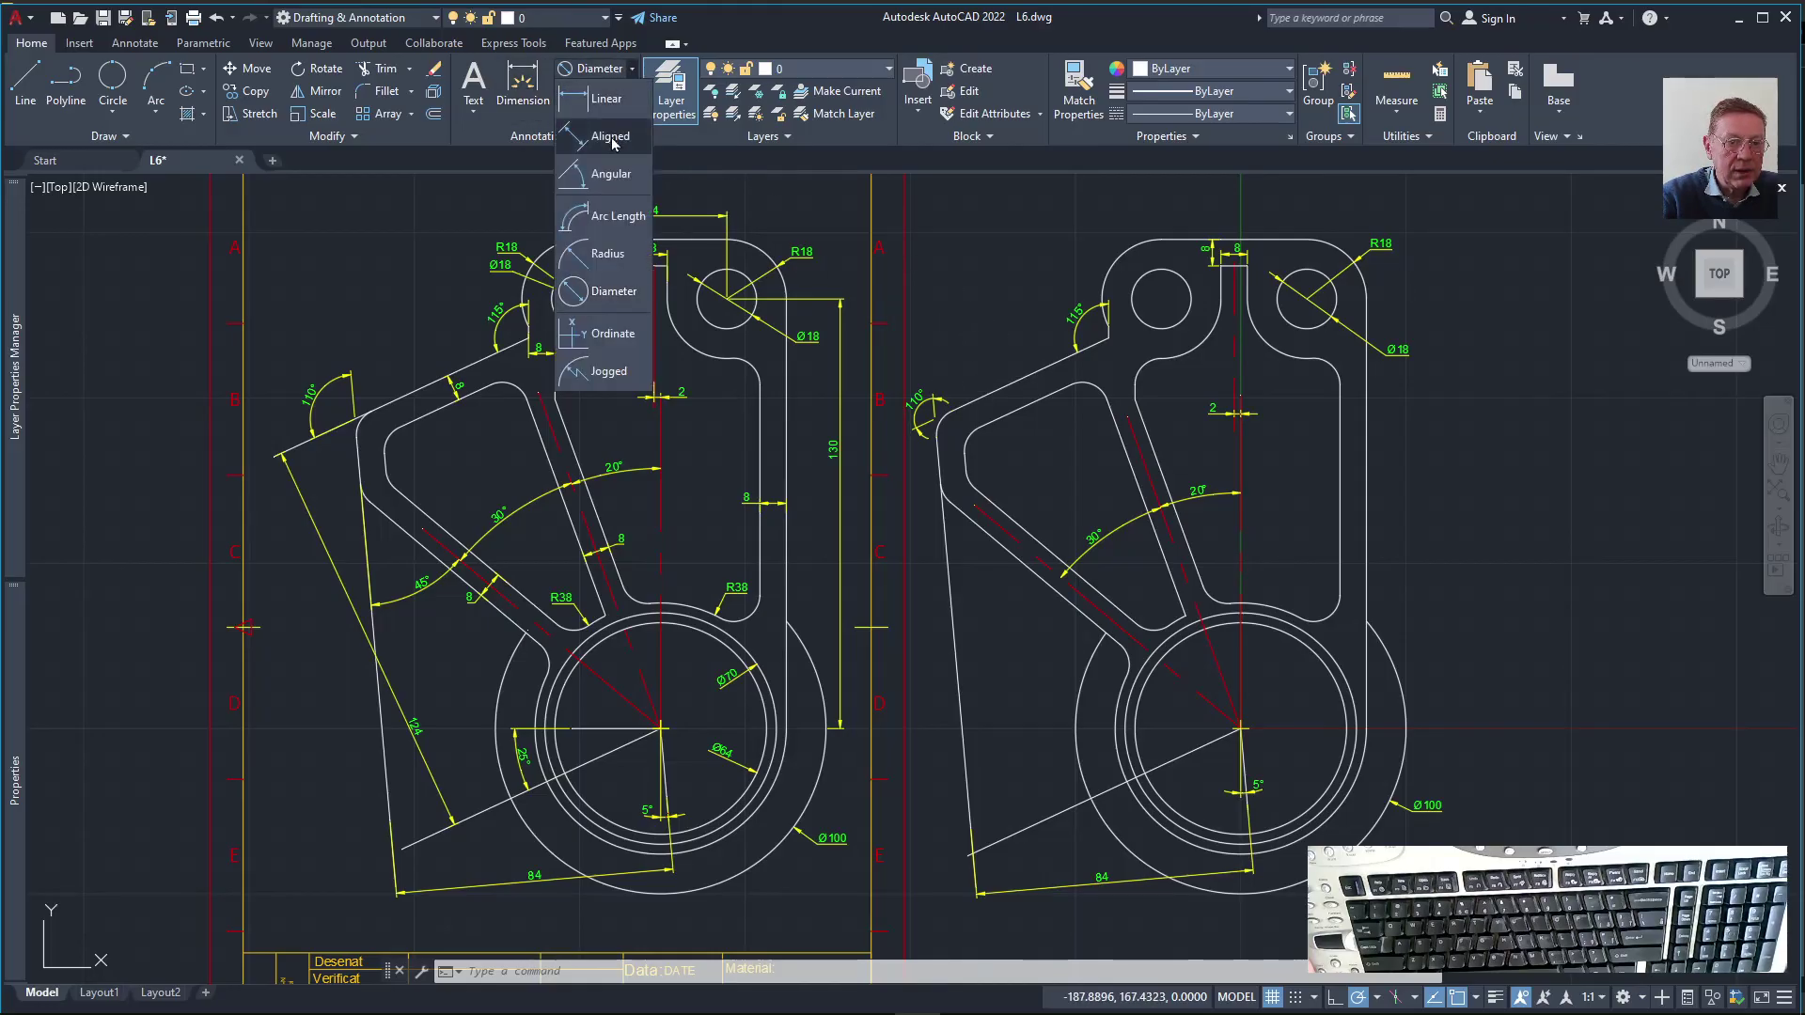
left_click(613, 144)
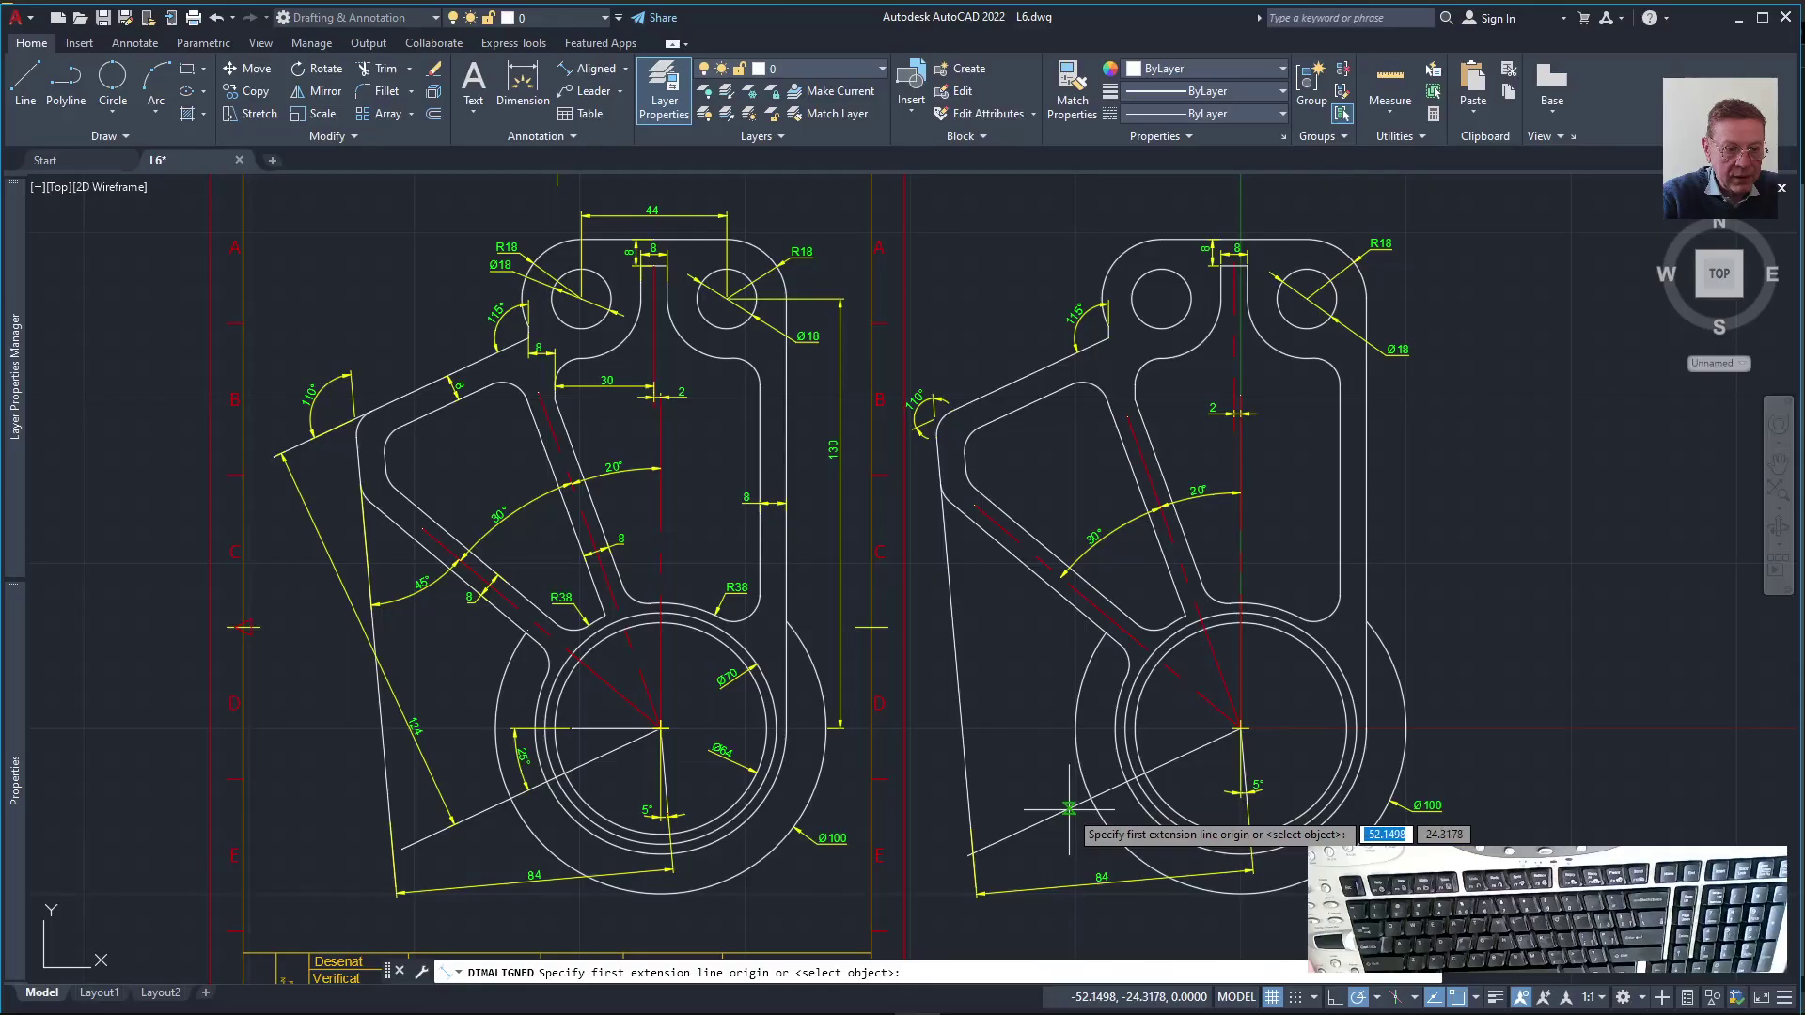
left_click(1104, 792)
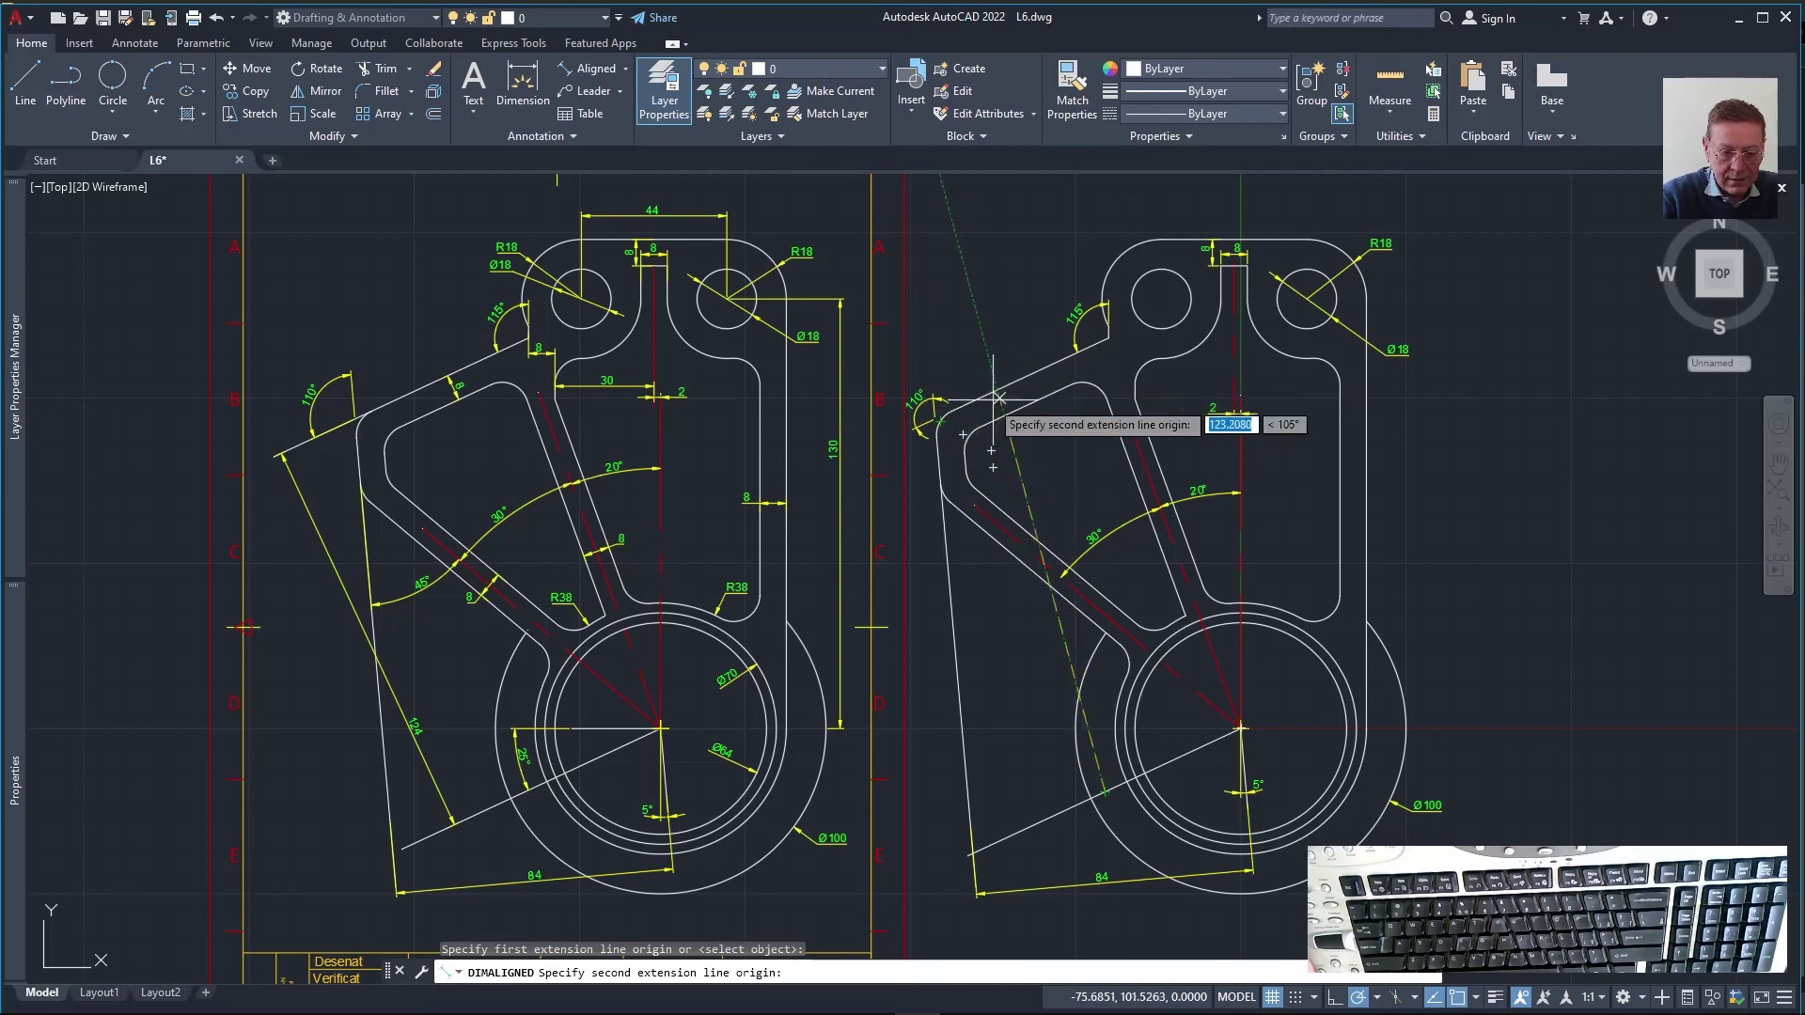
type("per")
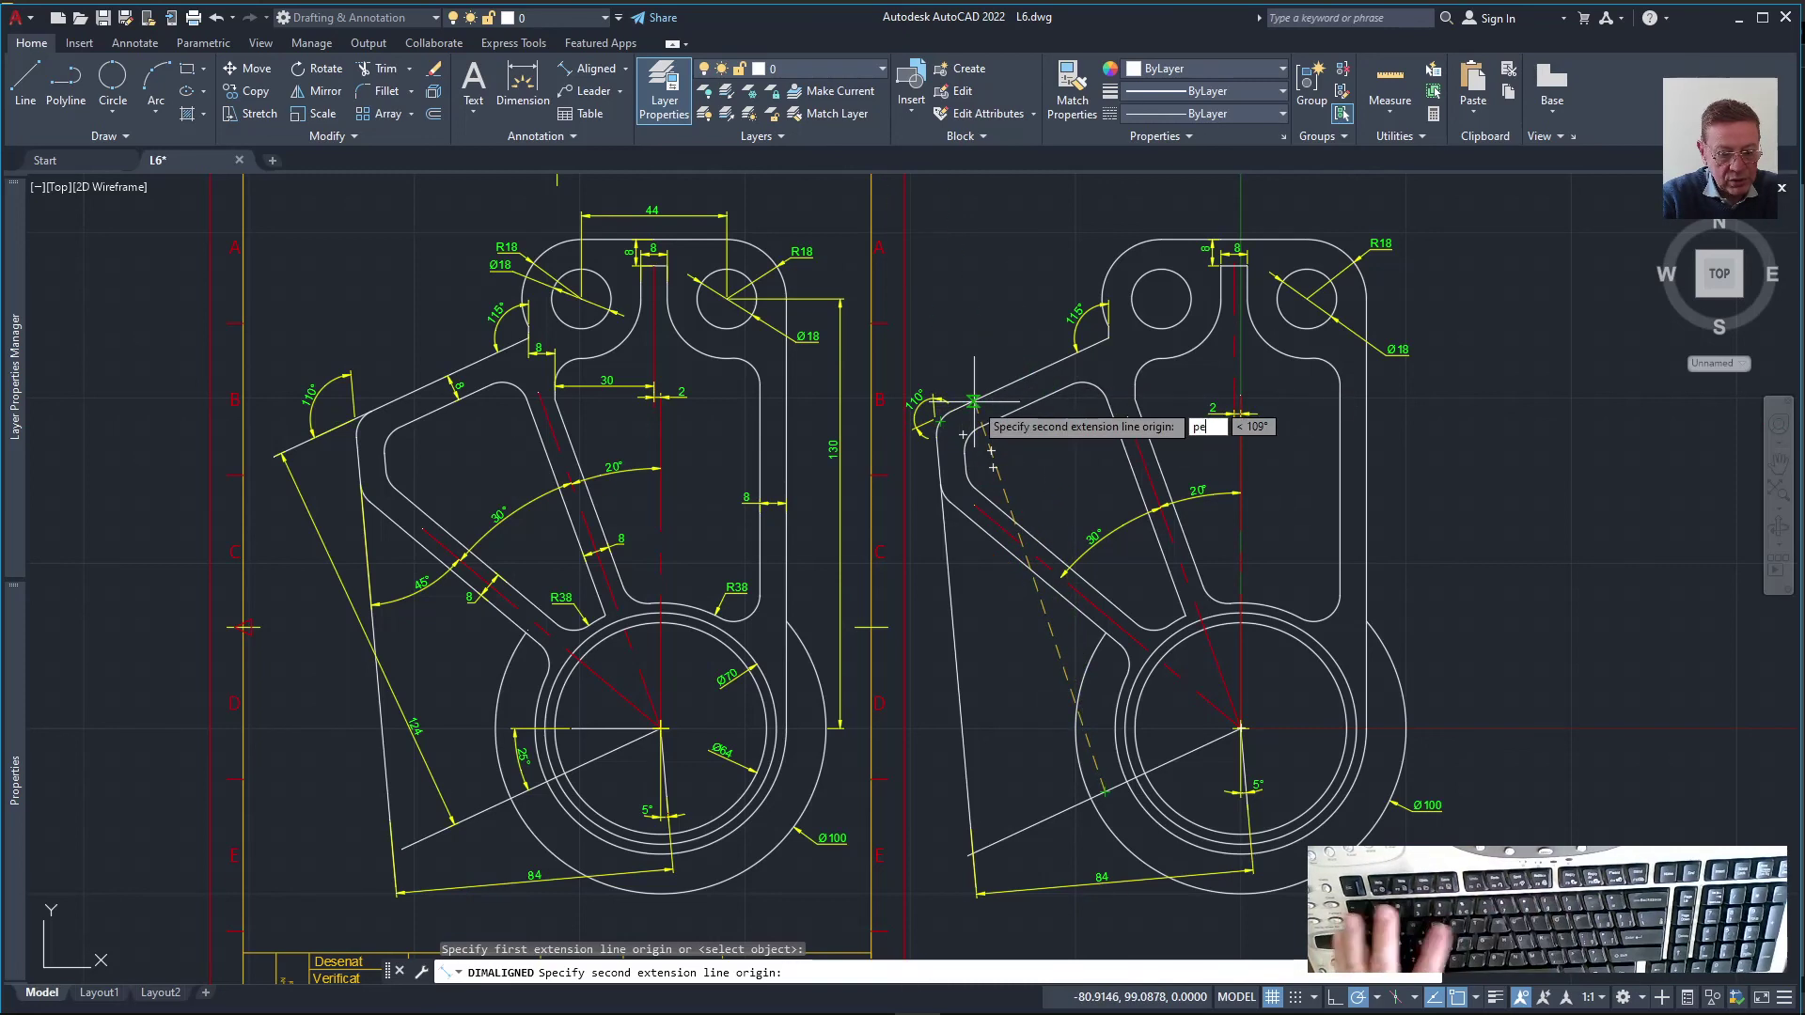
key("Return")
left_click(952, 416)
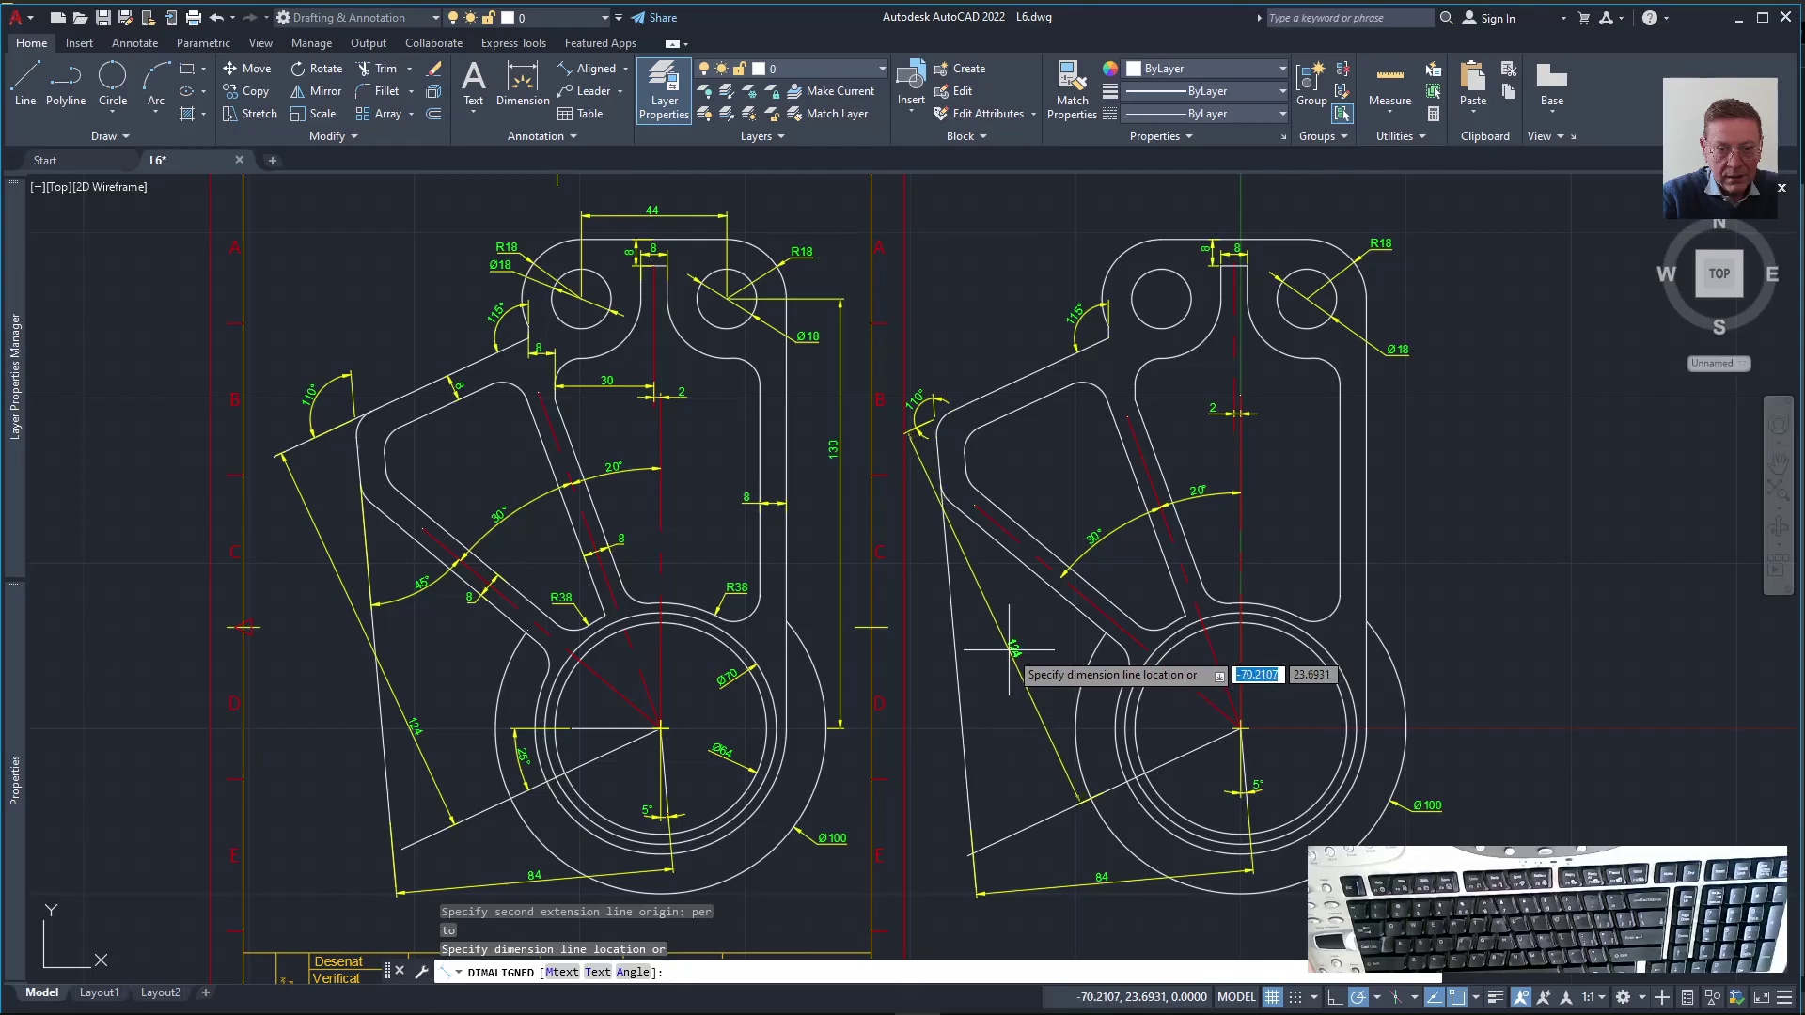
left_click(1009, 649)
key("Escape")
key("Escape")
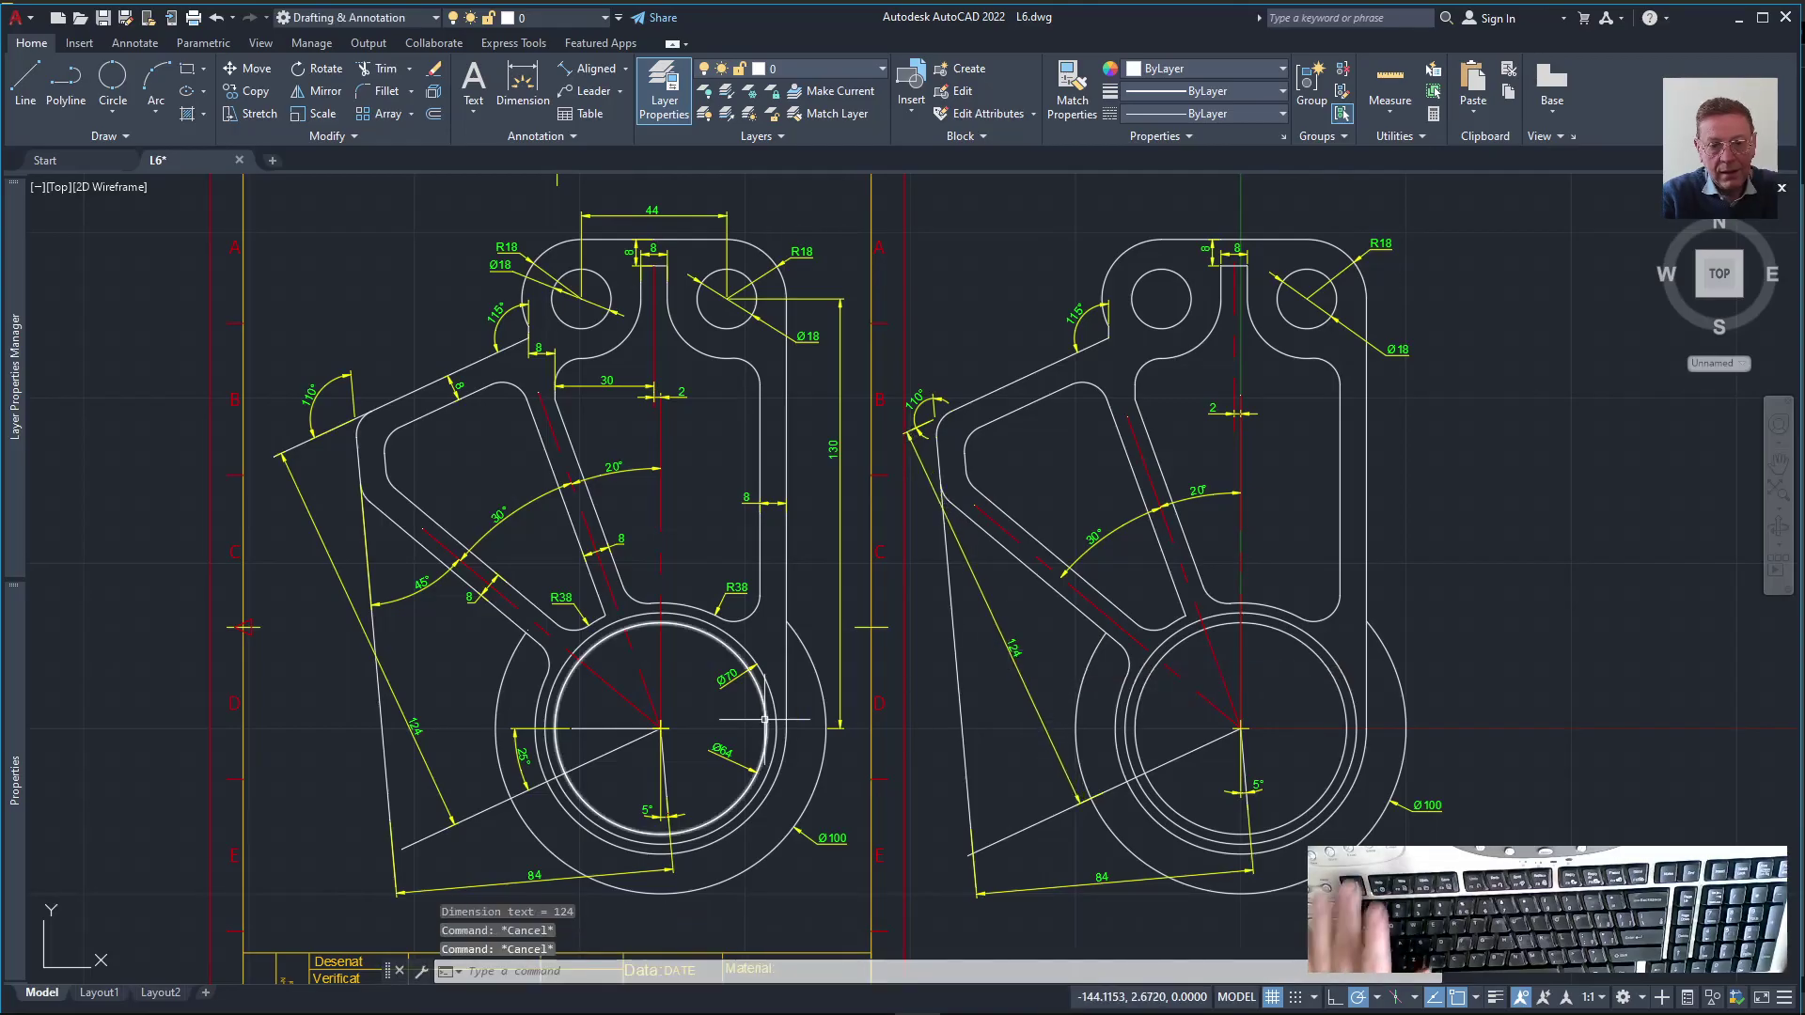